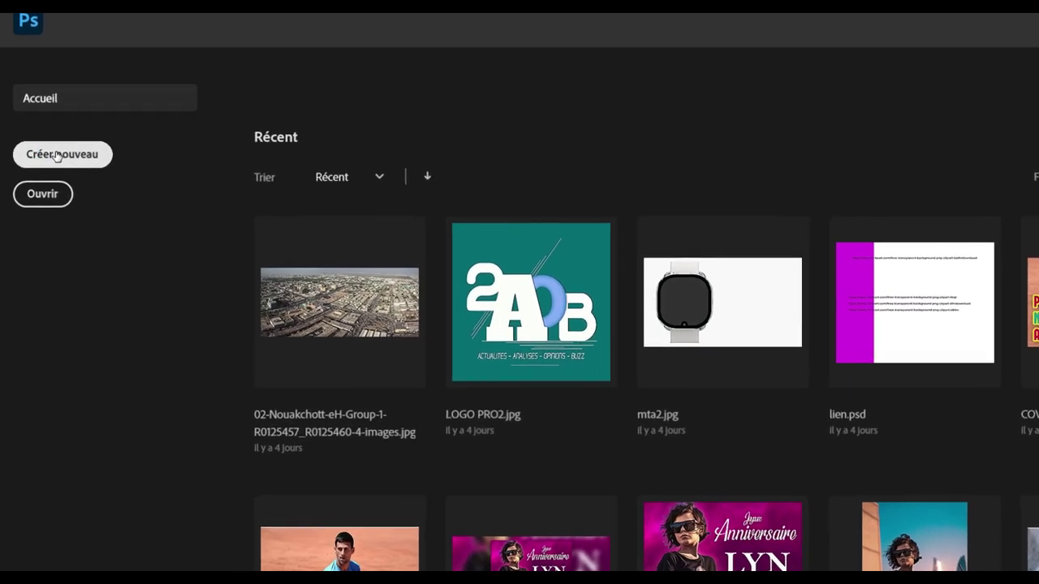
Step: Start a new document sized 1300 px wide by 1900 px high
left_click(63, 152)
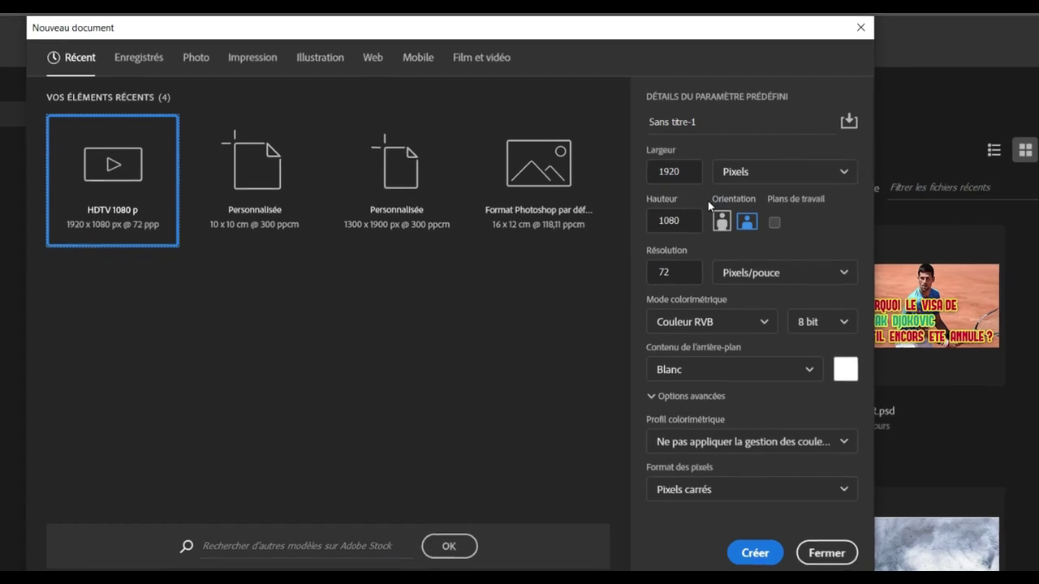
left_click(677, 176)
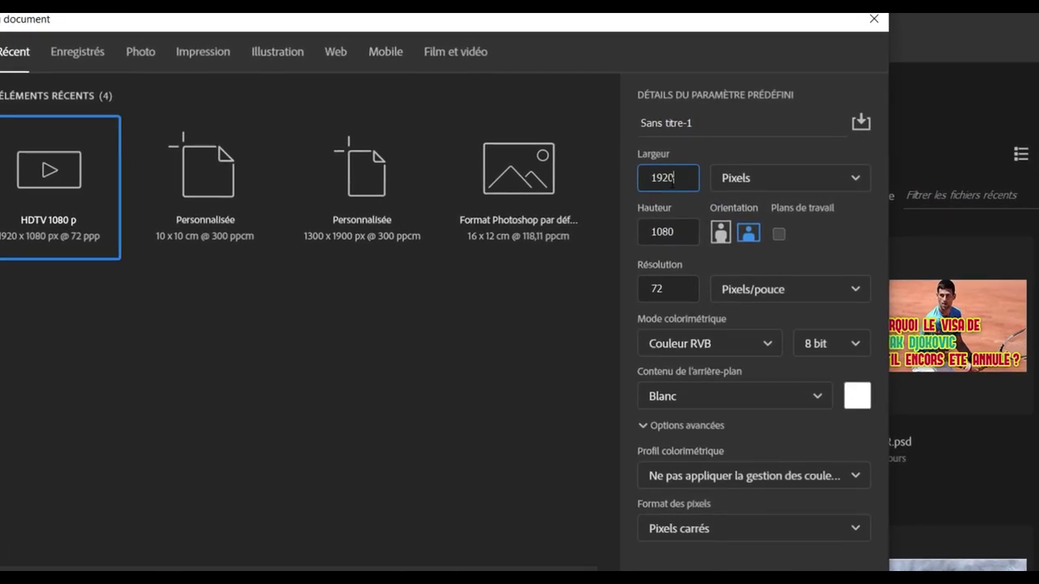
double_click(672, 177)
type("1300")
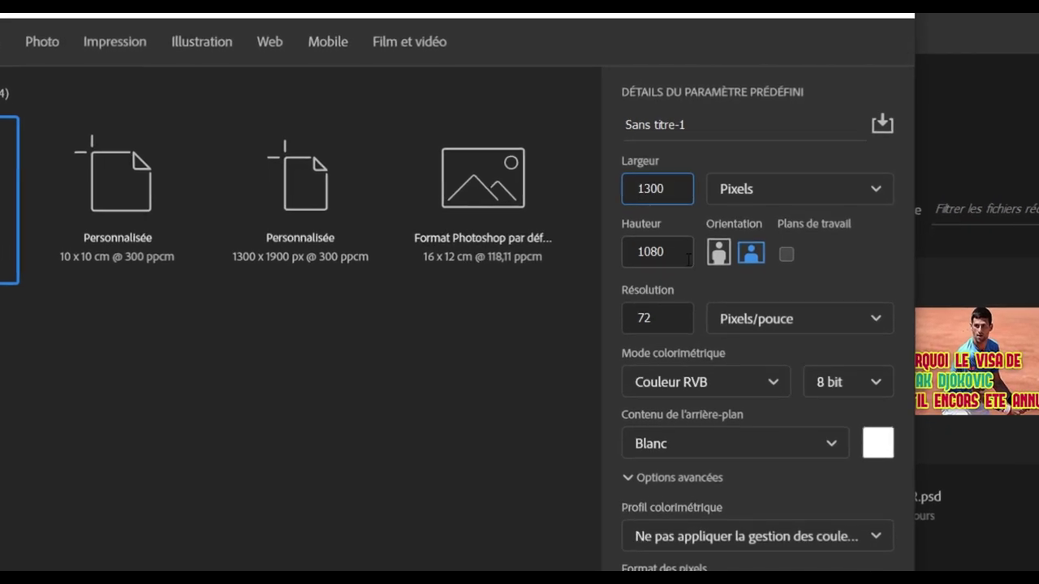
left_click(667, 256)
double_click(667, 257)
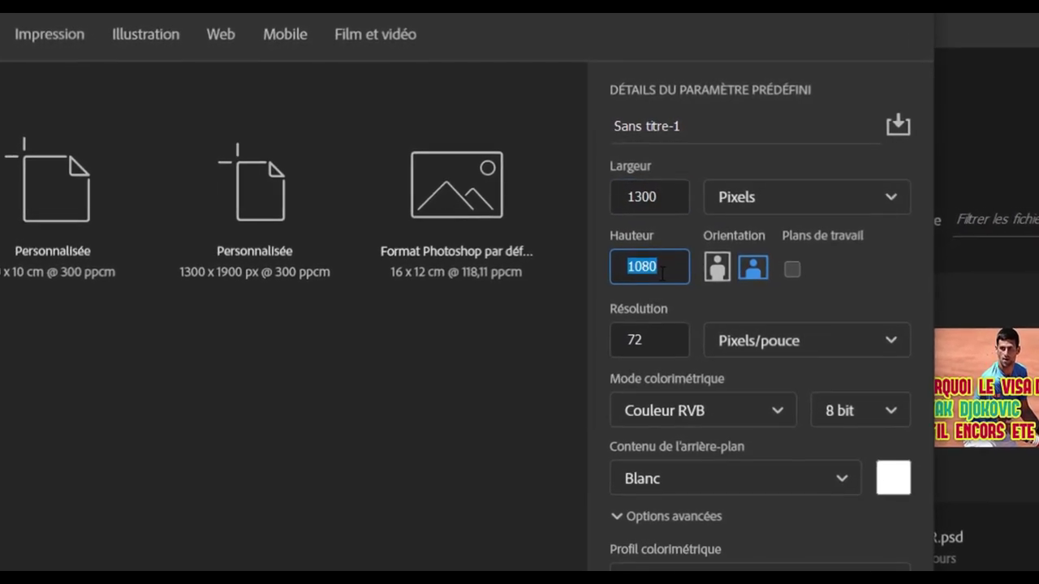
type("19")
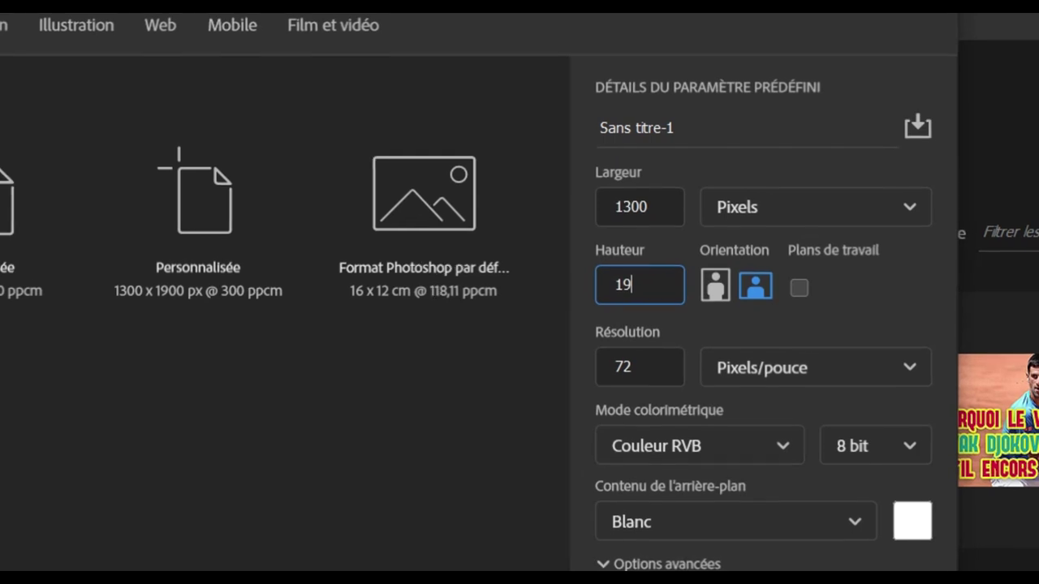
type("00")
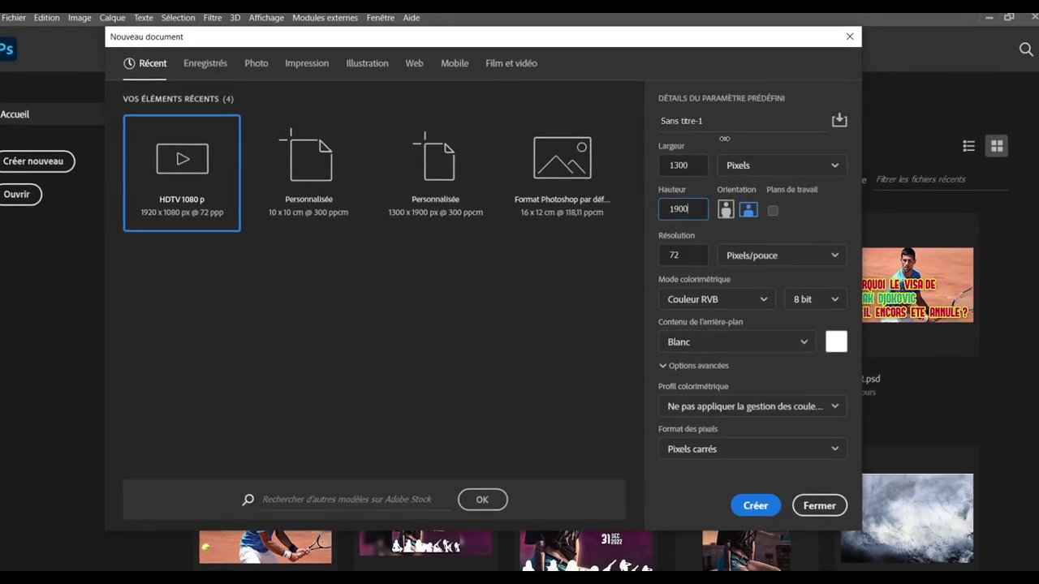
Step: Make the new document portrait and name it 'AFFICHE ELEPHANT'
left_click(724, 138)
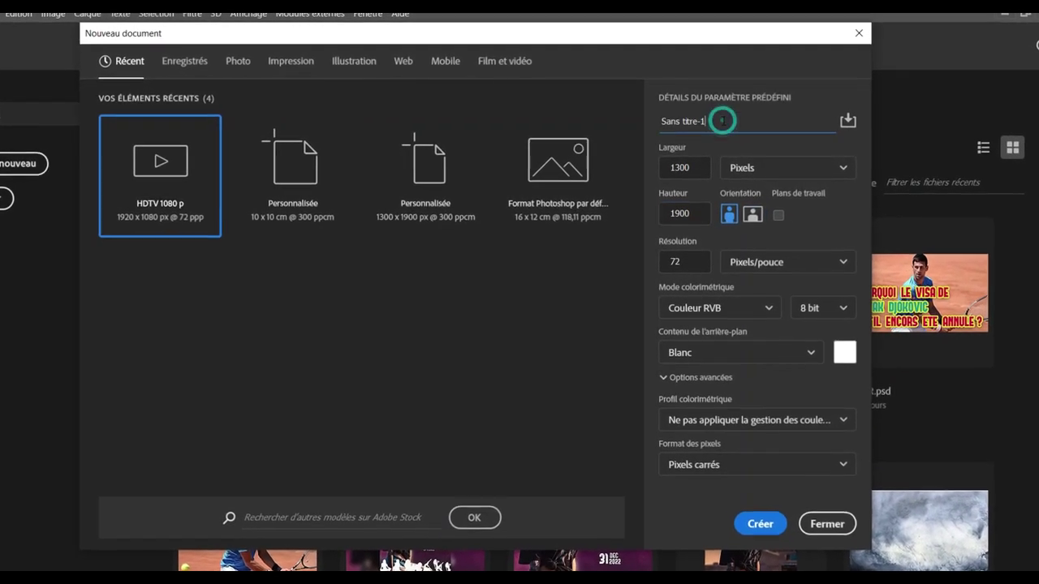
left_click(725, 121)
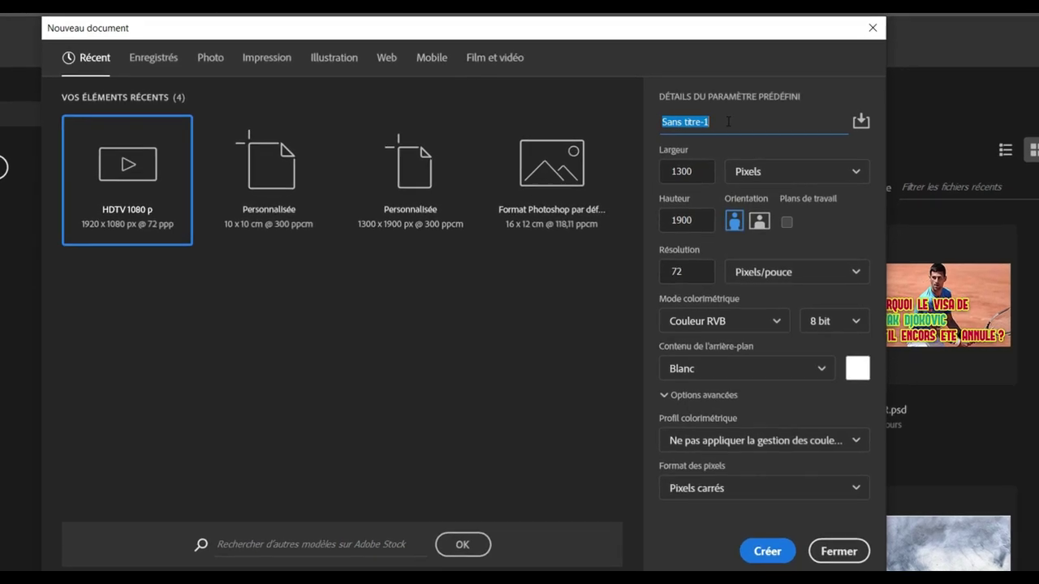
type("AFFIC")
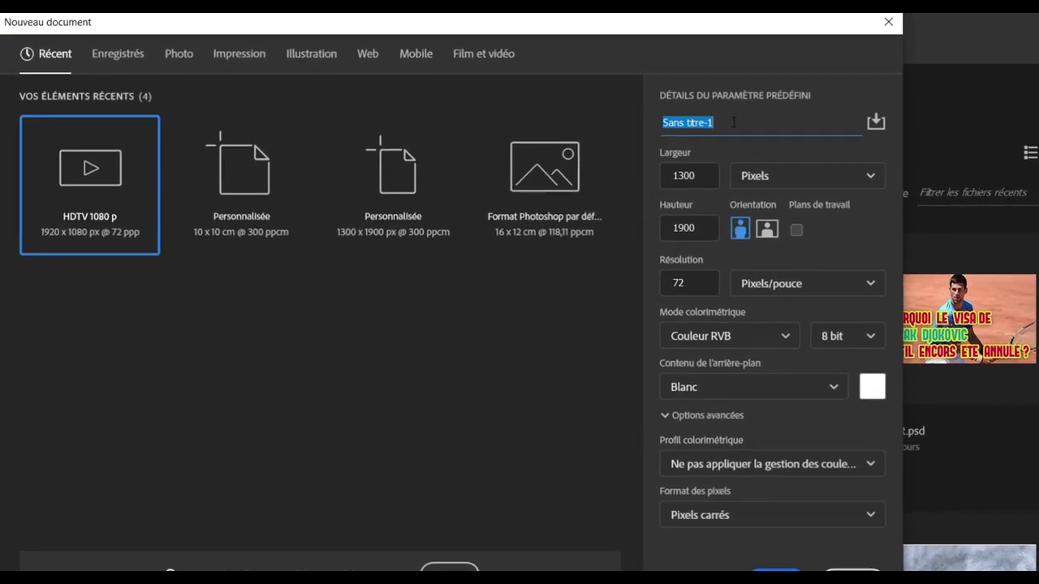
type("H")
type("E ELE")
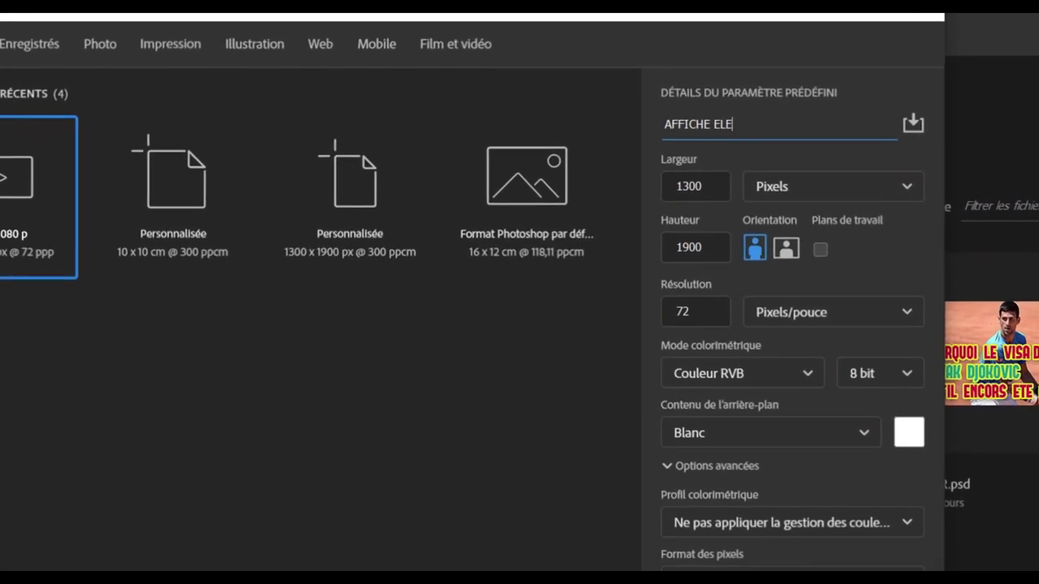
type("PHANT")
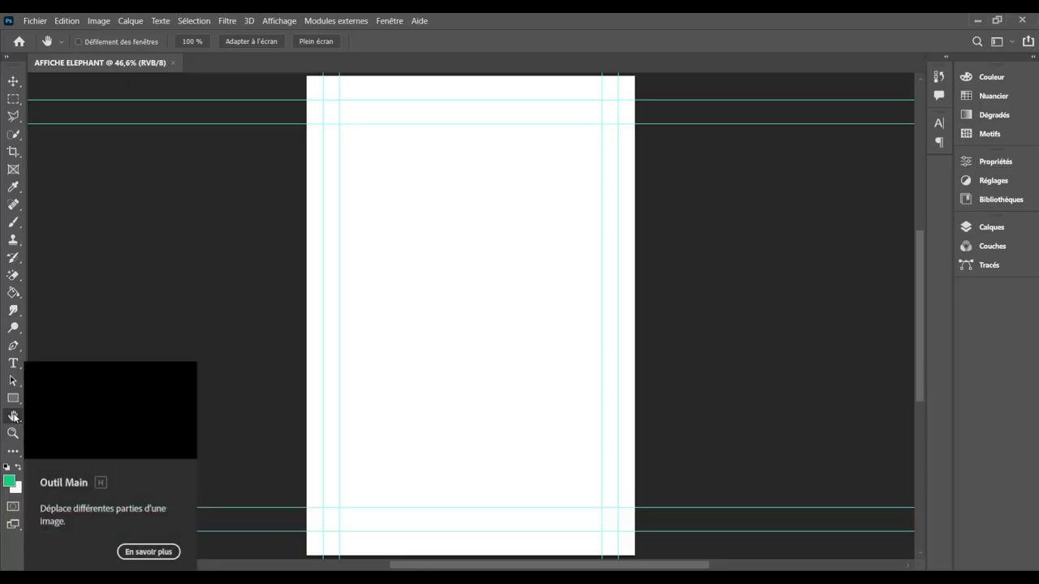
Step: Hide the canvas guides and switch to the Move tool
key("ctrl+semicolon")
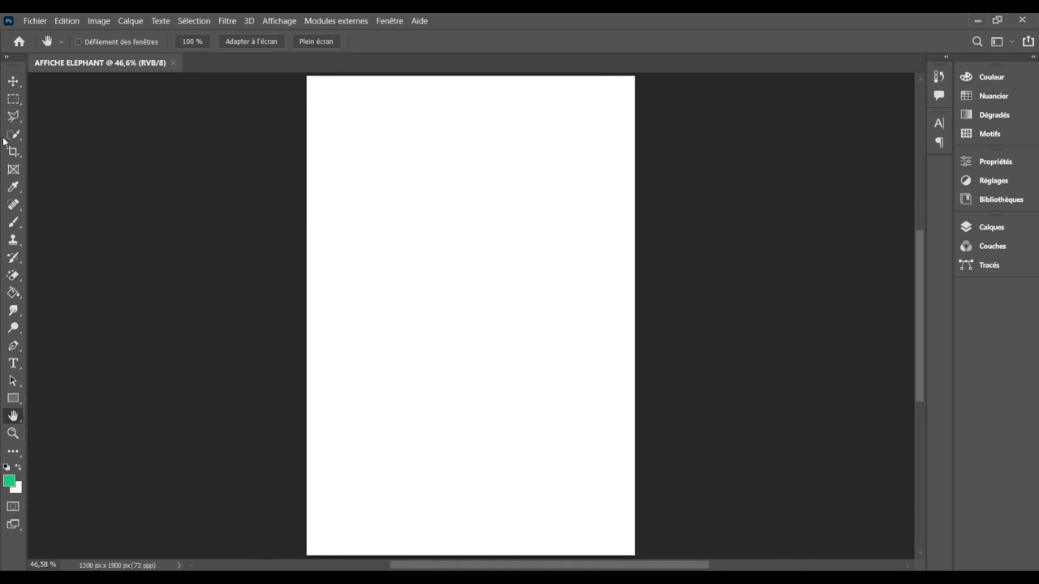
left_click(13, 82)
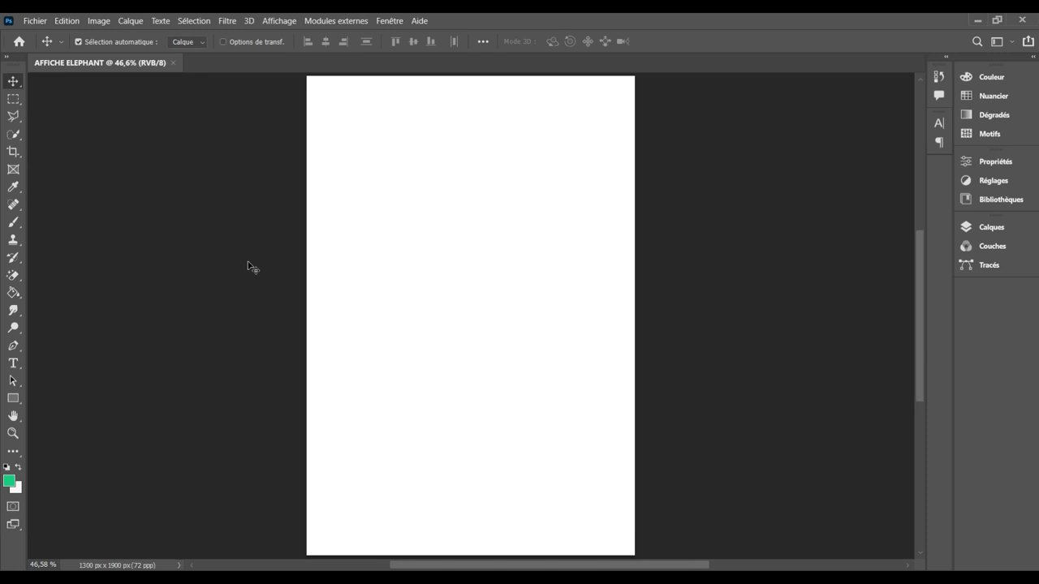
Step: Browse to the dcom > Annive bb > JANVIER > 25 janvier folder in the Open dialog
left_click(39, 23)
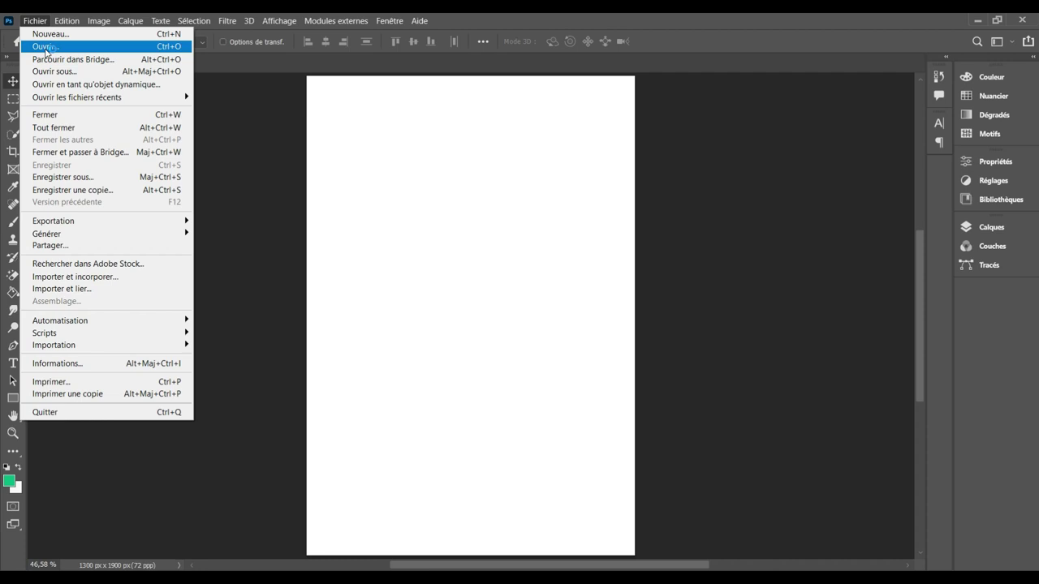
left_click(45, 47)
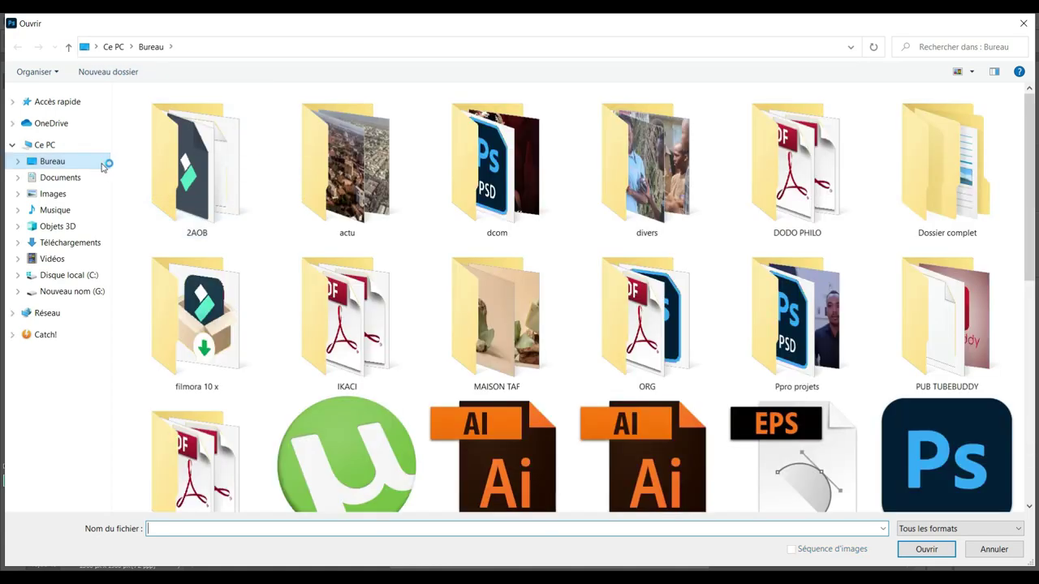
left_click(510, 172)
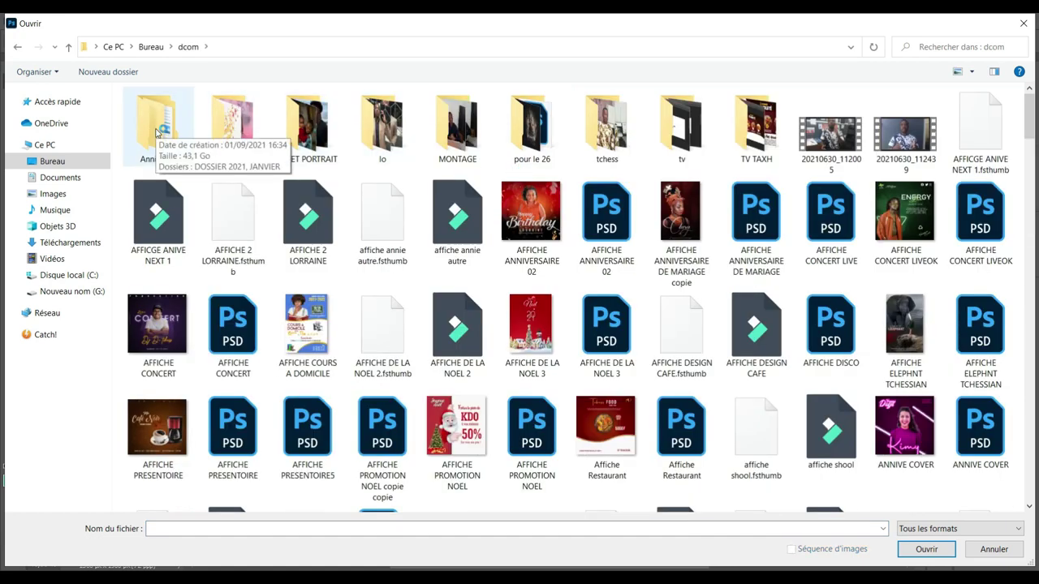
double_click(157, 130)
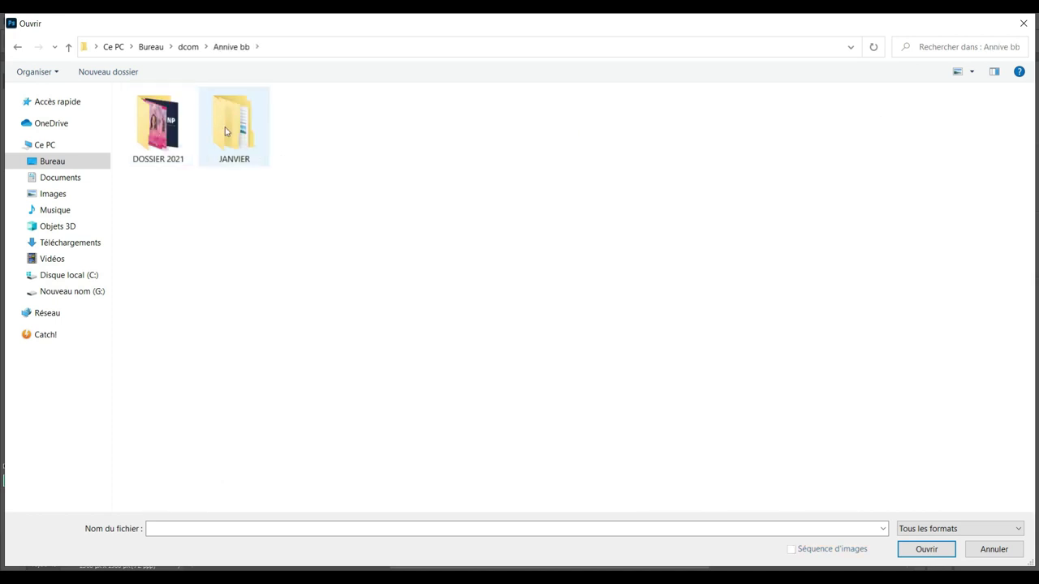
double_click(236, 131)
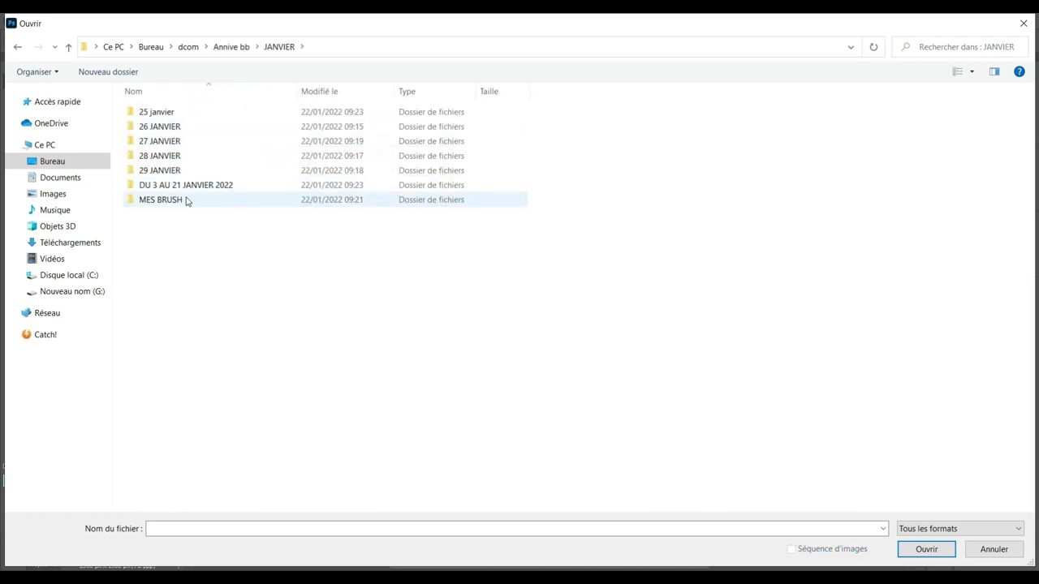
double_click(174, 115)
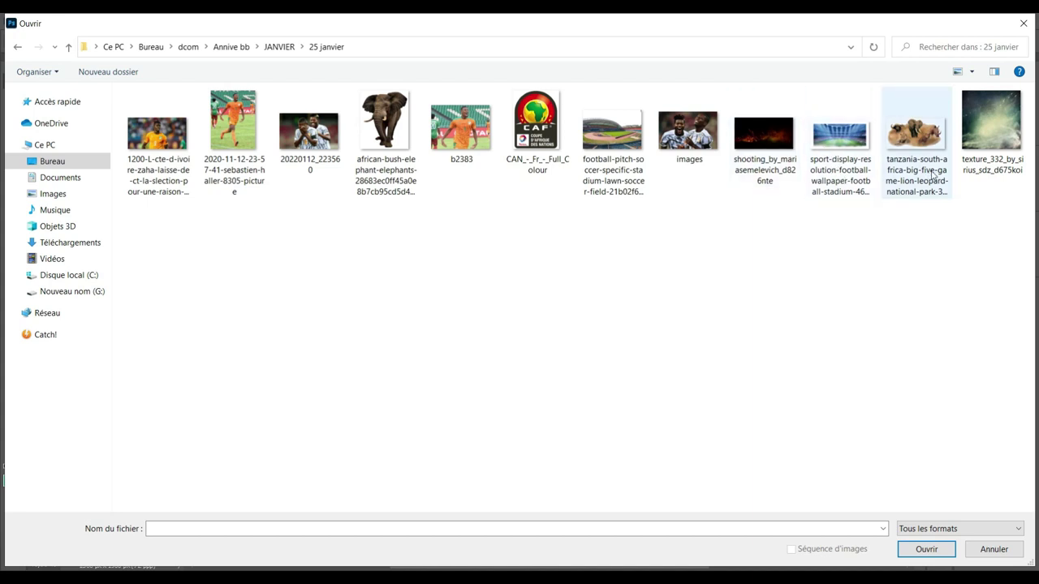
Step: Open the football-pitch stadium, floodlit stadium and fireworks images together
left_click(622, 129)
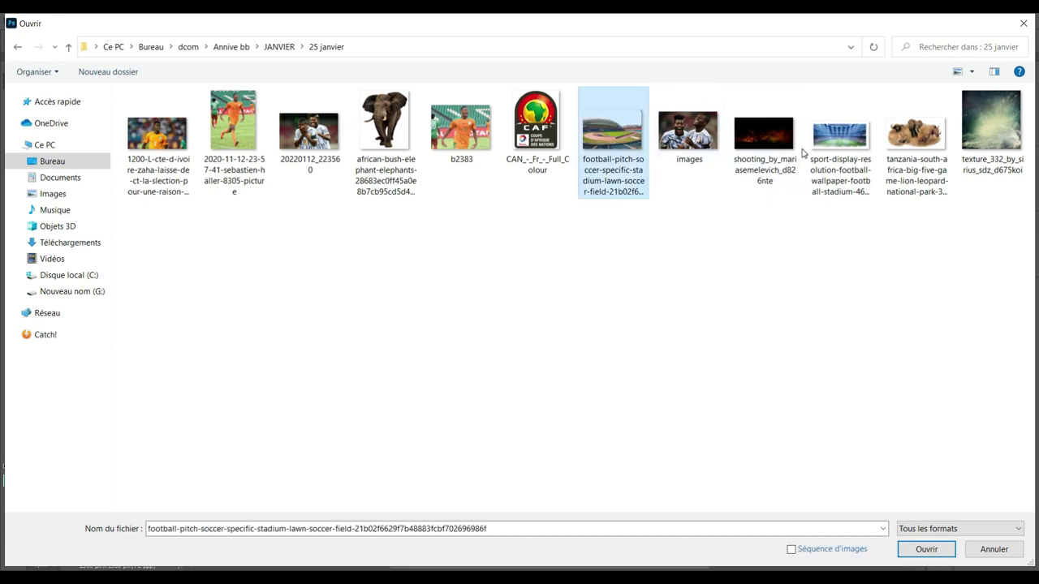
left_click(844, 144, "ctrl")
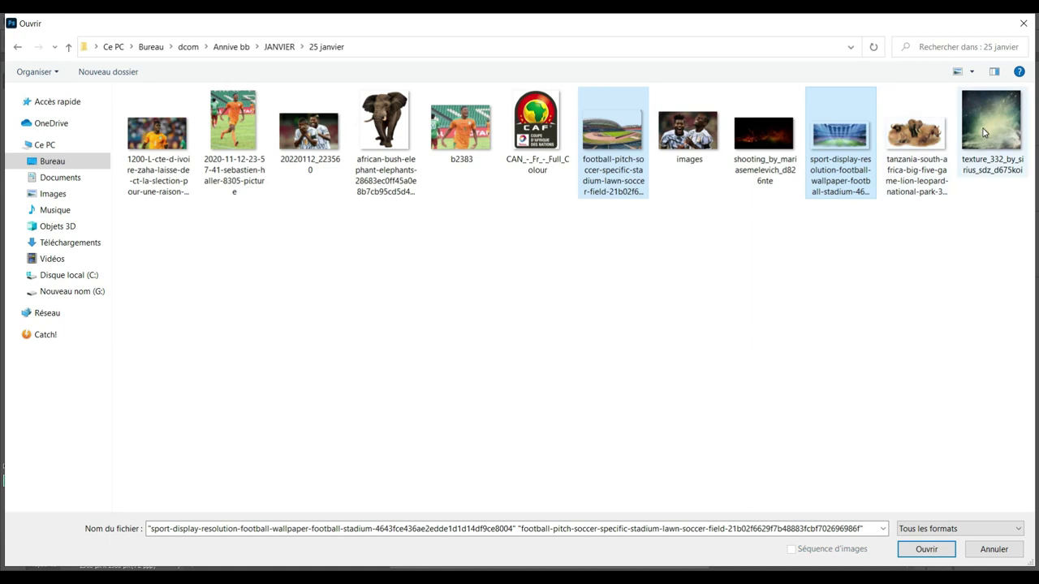
left_click(774, 150, "ctrl")
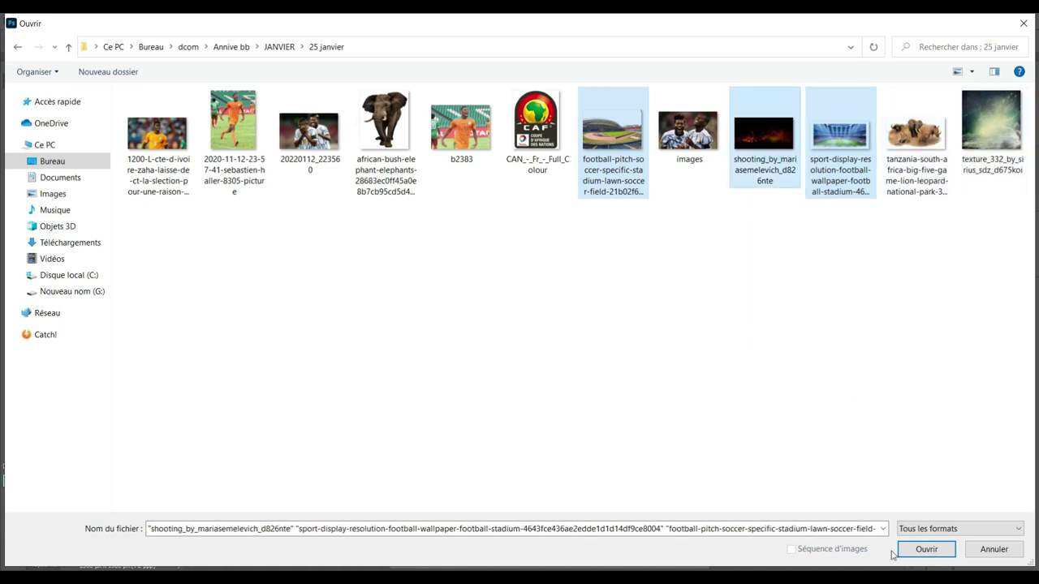
left_click(921, 552)
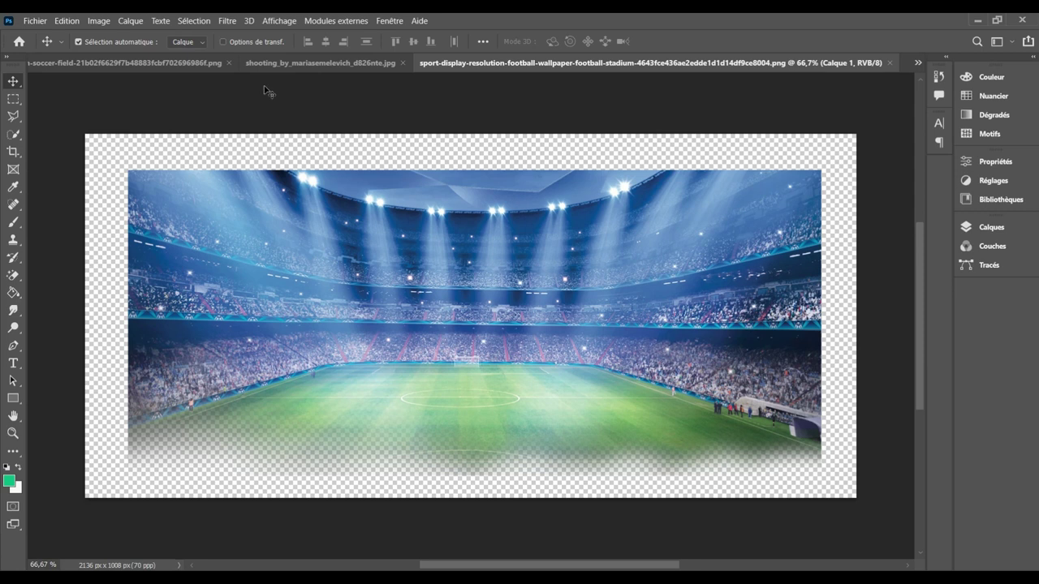
Step: Drag the football-pitch stadium onto AFFICHE ELEPHANT, close its source, and move it toward the middle
left_click(110, 65)
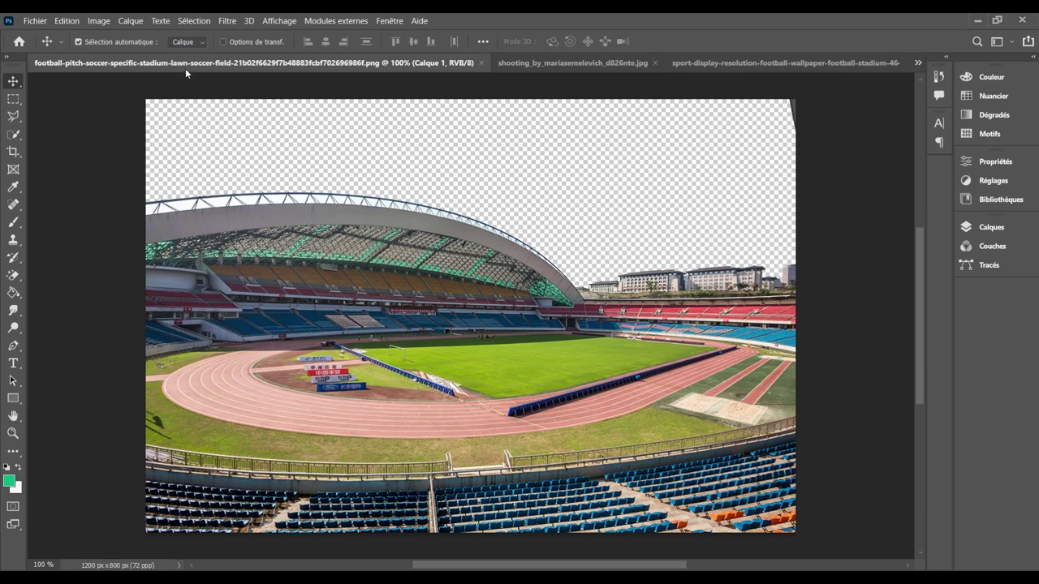
mouse_move(186, 63)
left_mouse_down()
mouse_move(427, 202)
mouse_move(523, 210)
left_mouse_up()
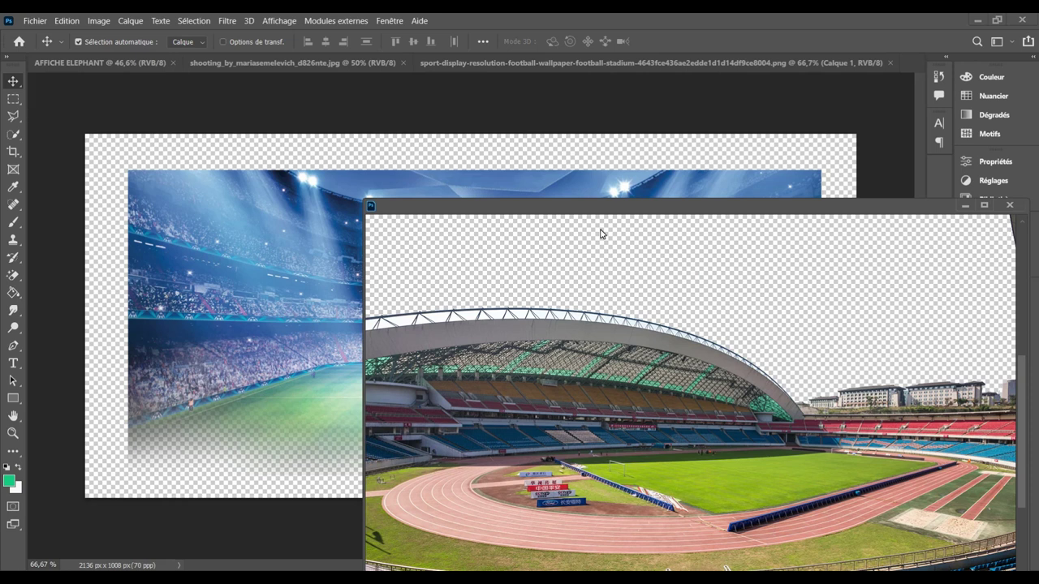
left_click(114, 63)
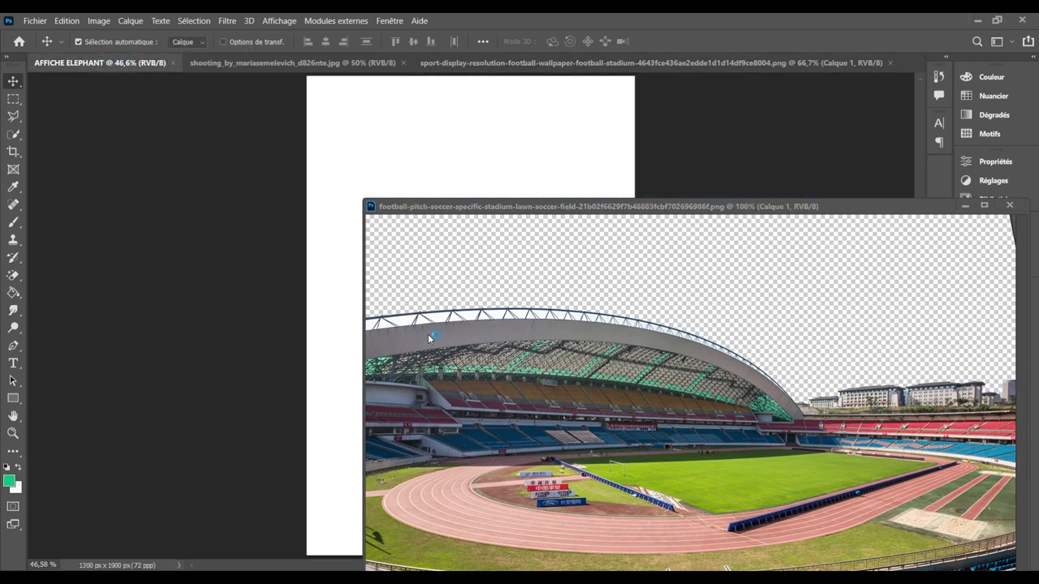
left_click(589, 437)
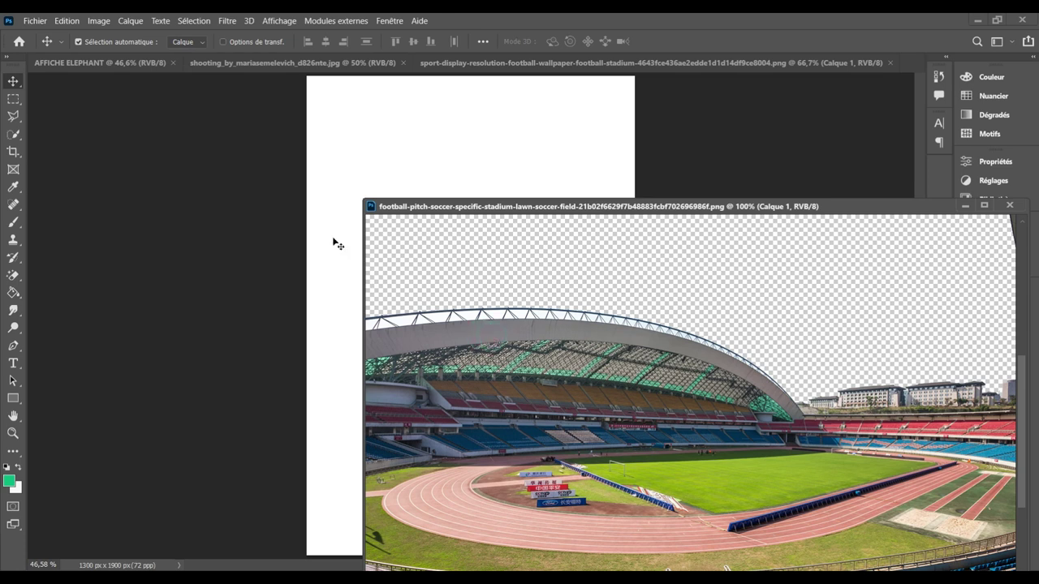
left_click(356, 148)
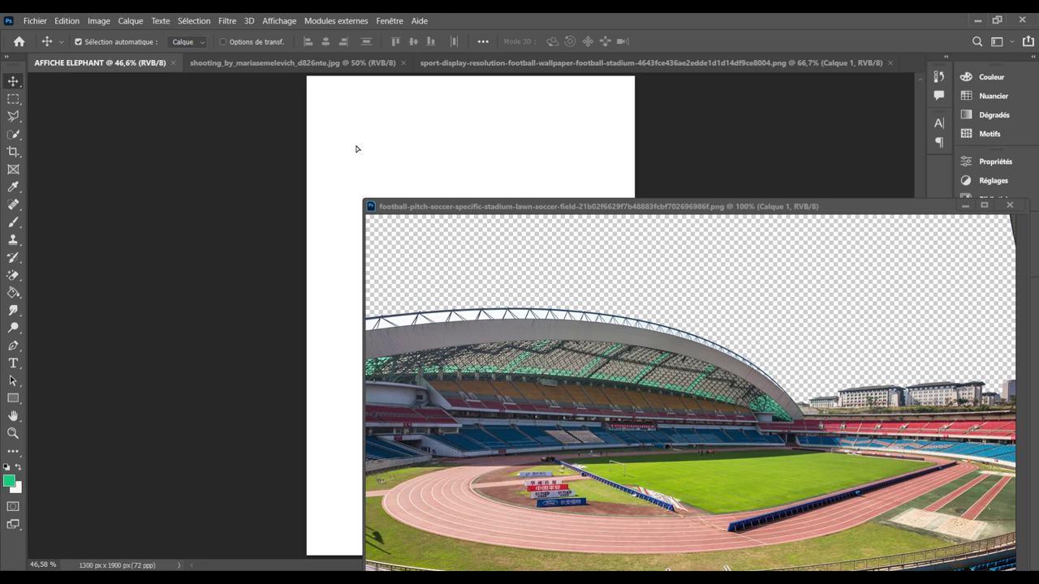
left_click(1009, 206)
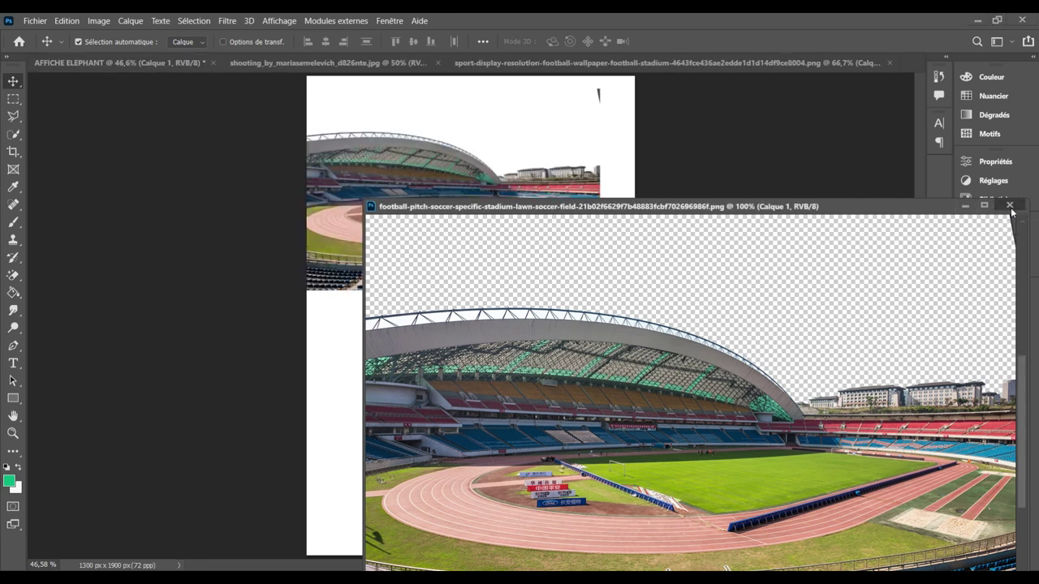
mouse_move(501, 216)
left_mouse_down()
mouse_move(534, 298)
mouse_move(515, 310)
left_mouse_up()
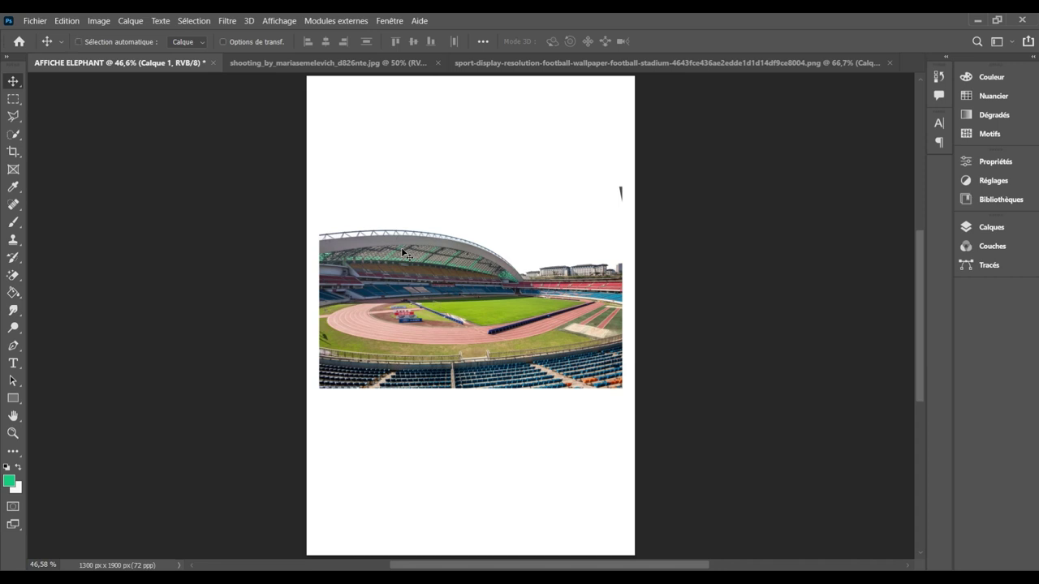
Step: Scale the stadium layer to 122.86% and commit it near the poster's top, then switch to the fireworks image
key("ctrl+t")
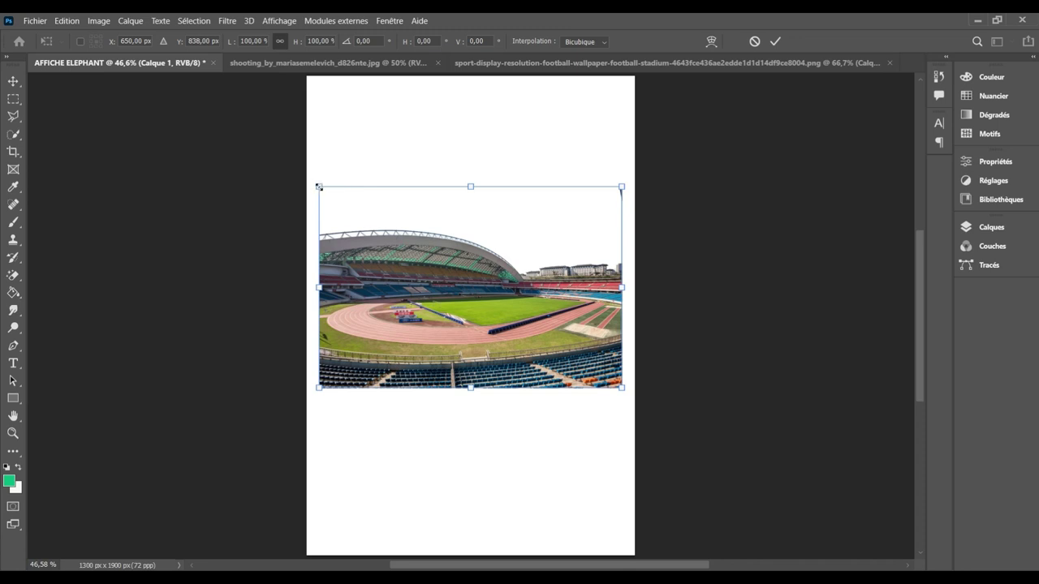
left_click(318, 186)
left_click_drag(284, 151, 294, 160)
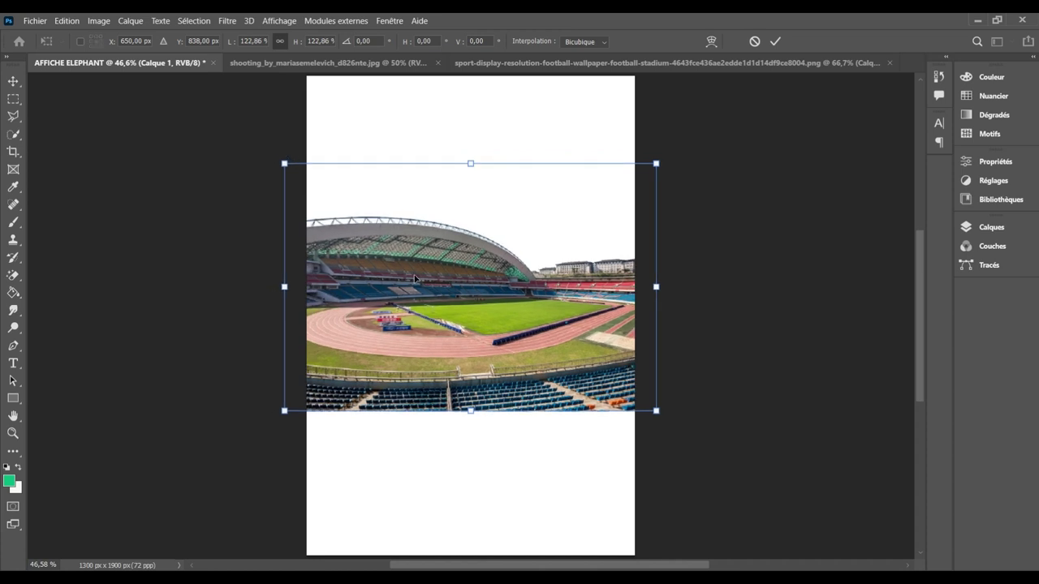
left_click_drag(416, 278, 415, 193)
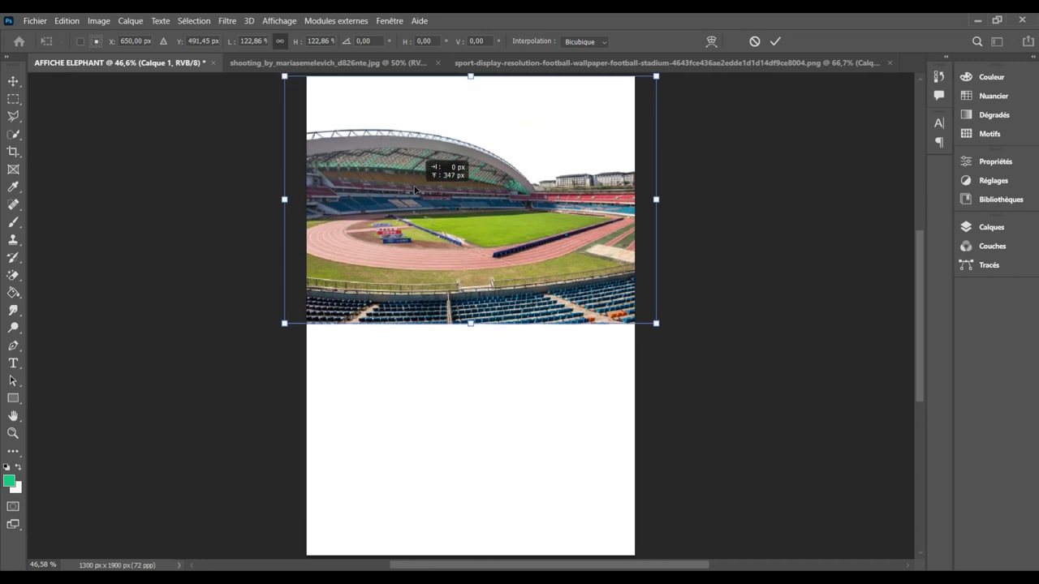
left_click_drag(414, 190, 414, 186)
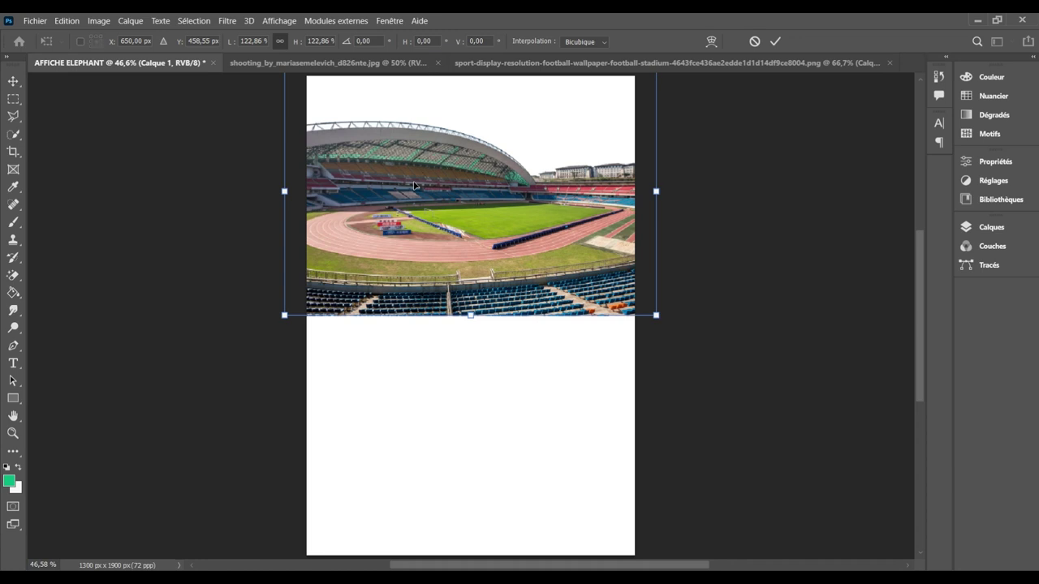
key("Return")
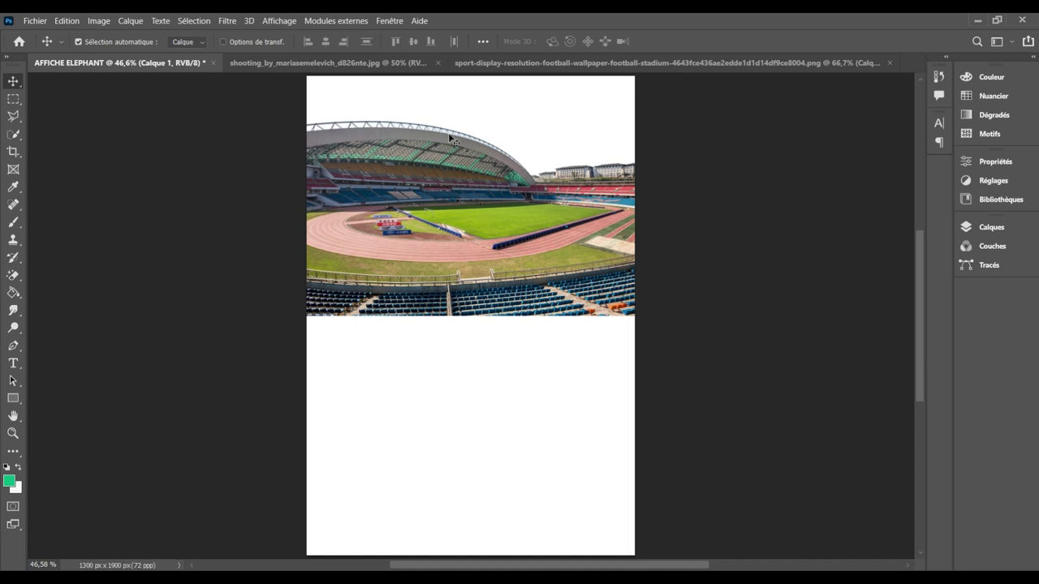
key("ctrl+Tab")
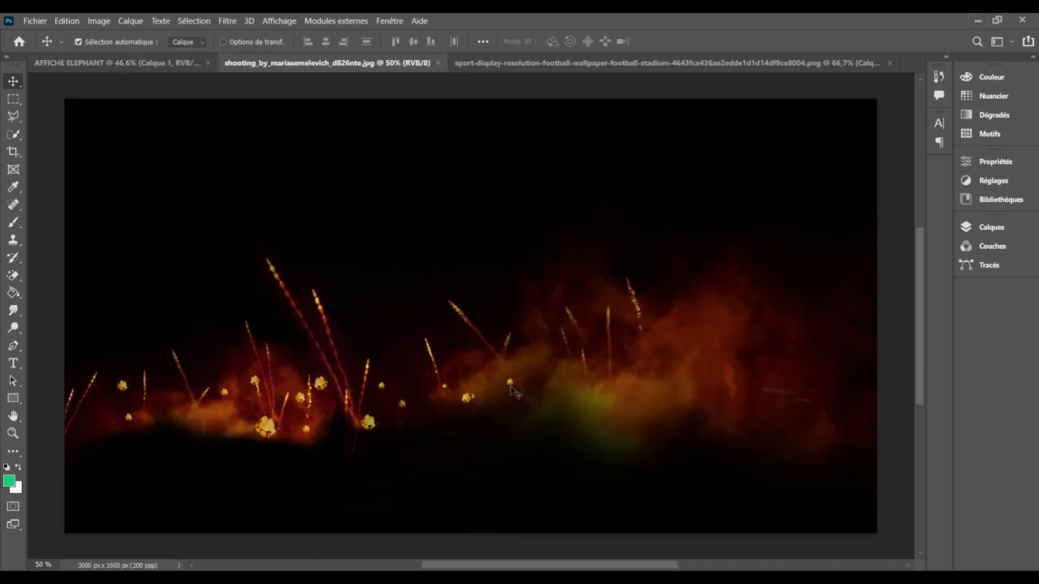
Step: Paste the fireworks into AFFICHE ELEPHANT, scaled to 67.01% across the lower half
left_click(140, 62)
key("ctrl+v")
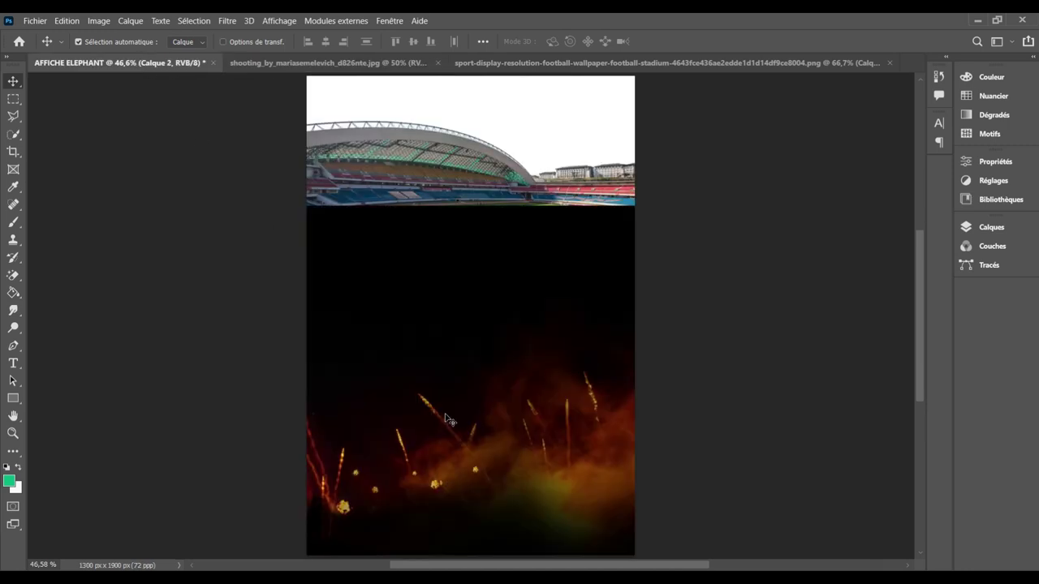
key("ctrl+t")
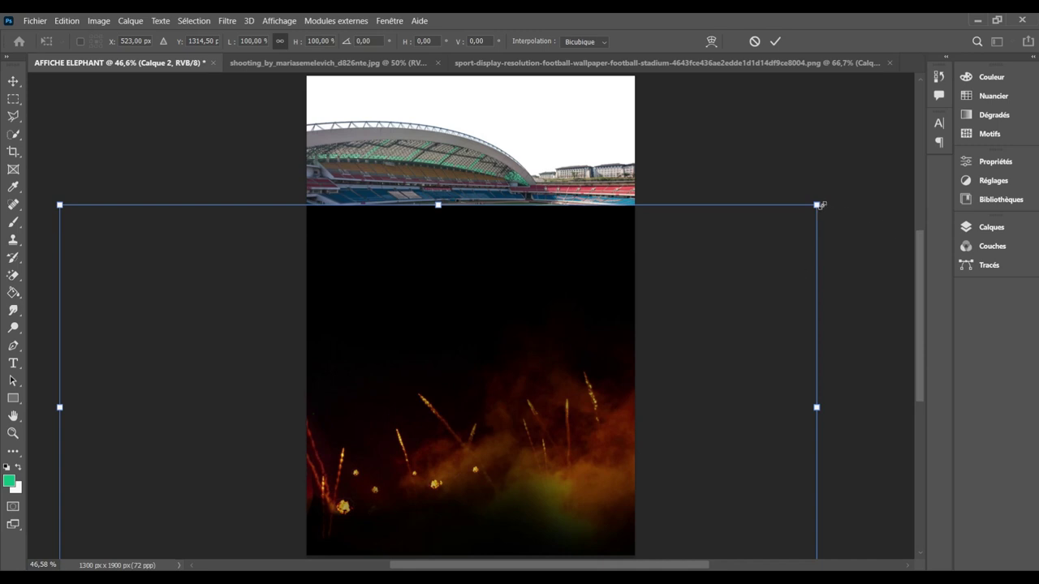
mouse_move(820, 205)
left_mouse_down()
mouse_move(717, 321)
mouse_move(719, 313)
left_mouse_up()
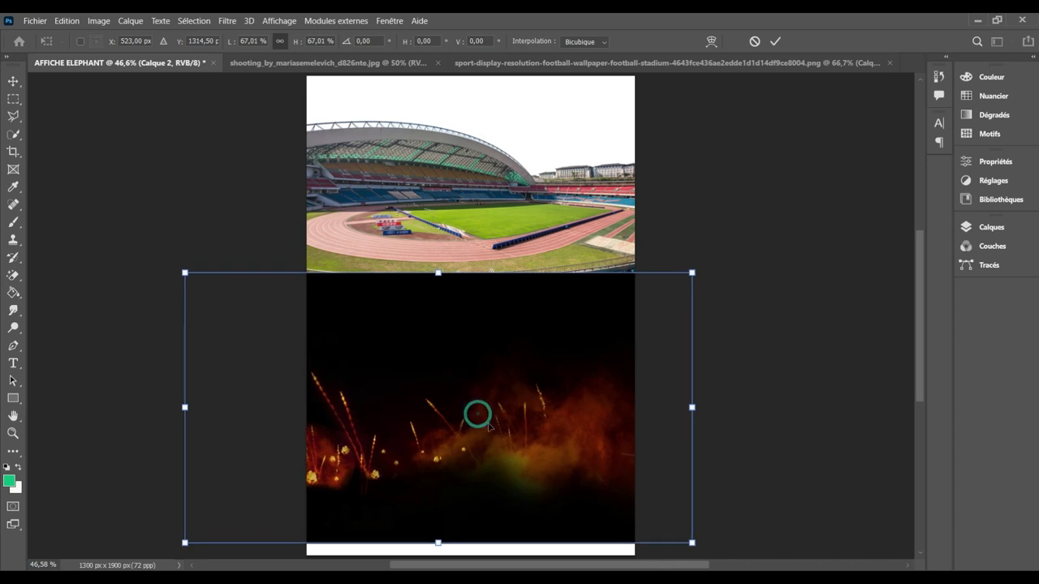
left_click_drag(496, 442, 516, 448)
key("Return")
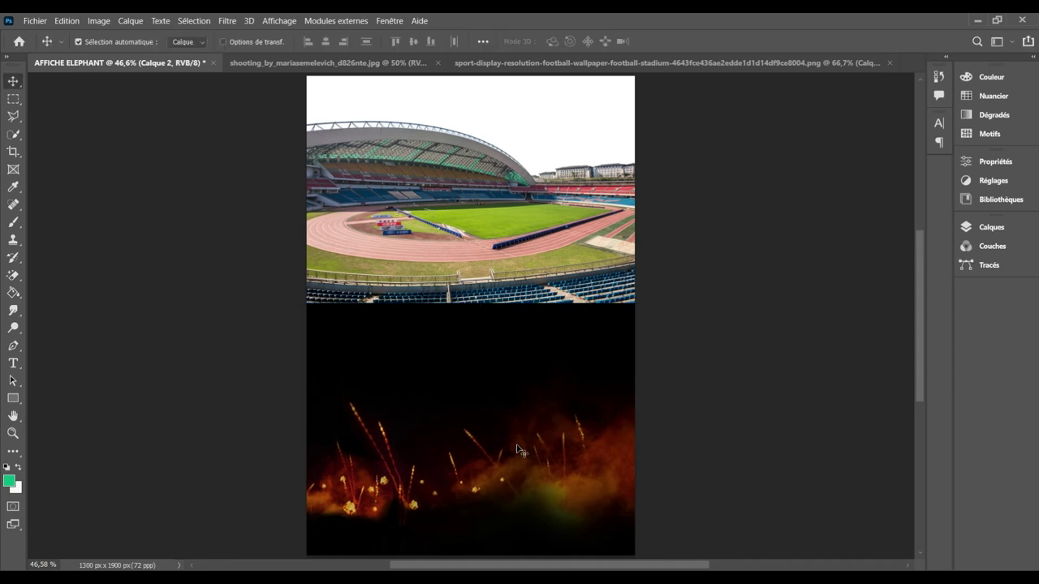
Step: Select the Arrière-plan layer in the Calques panel and add a Dégradé fill layer above it
left_click(499, 239)
left_click(998, 229)
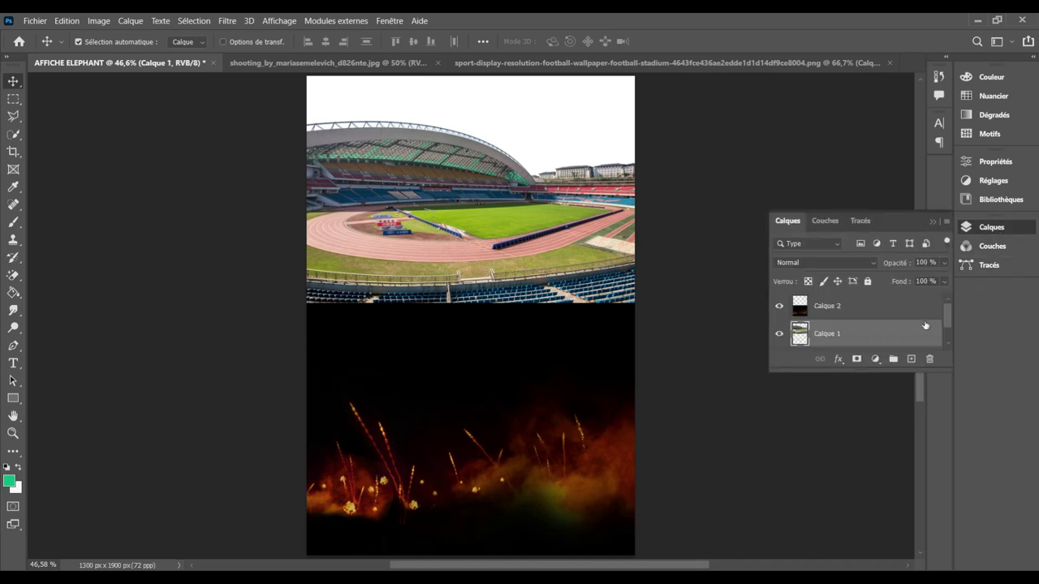
left_click(949, 345)
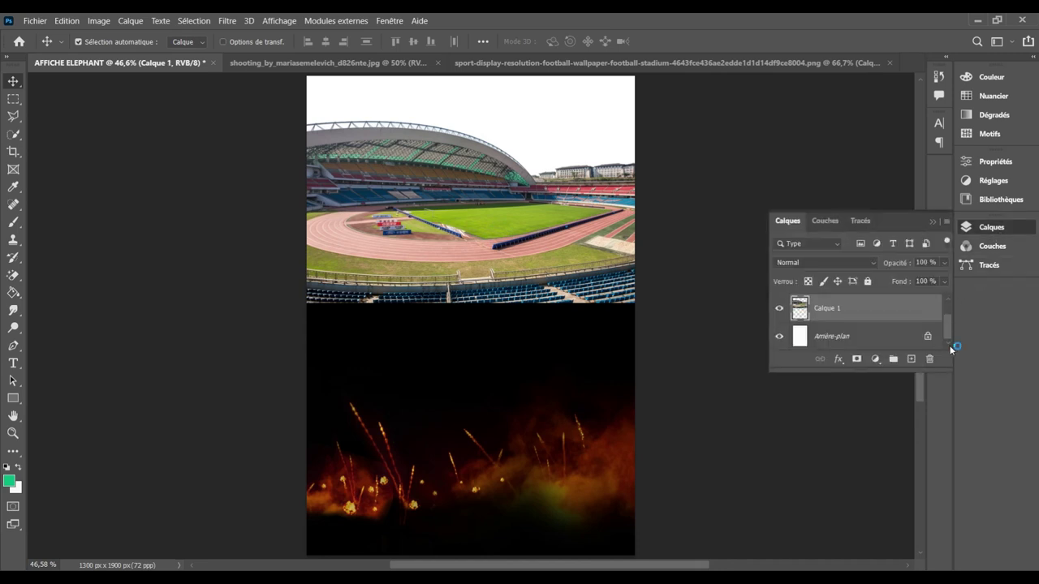
left_click(846, 334)
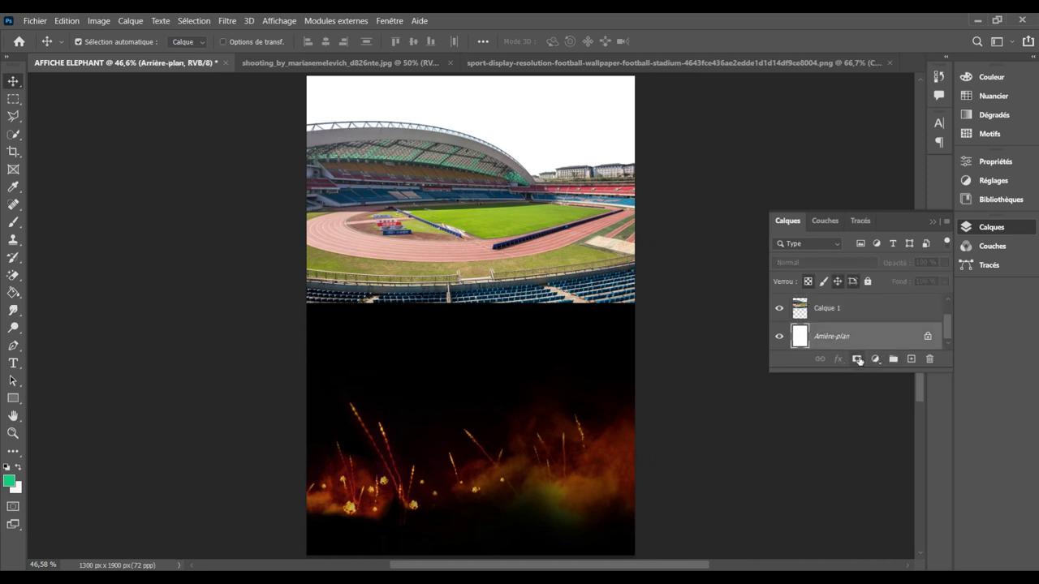
left_click(874, 358)
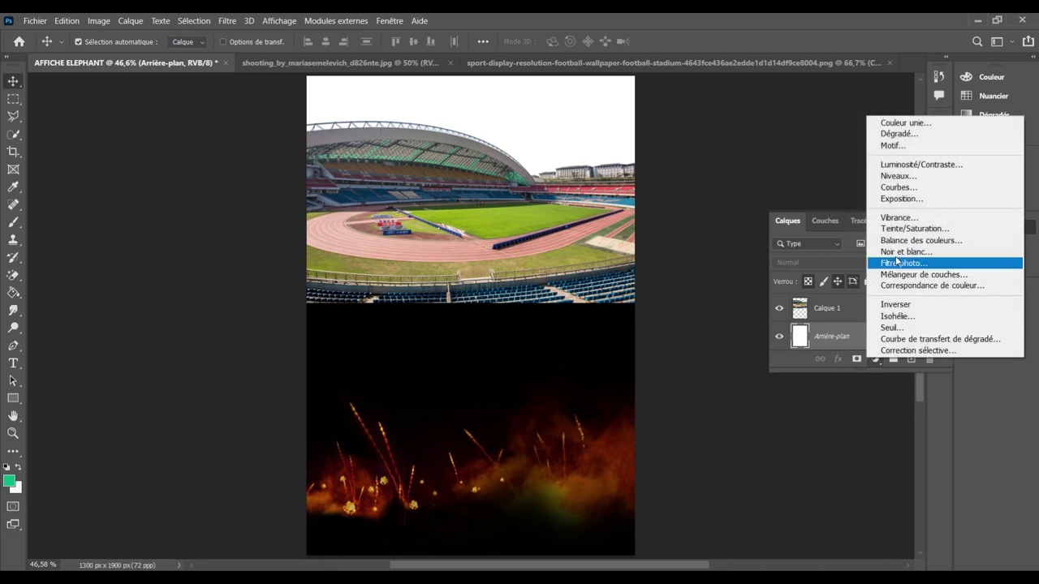
left_click(890, 134)
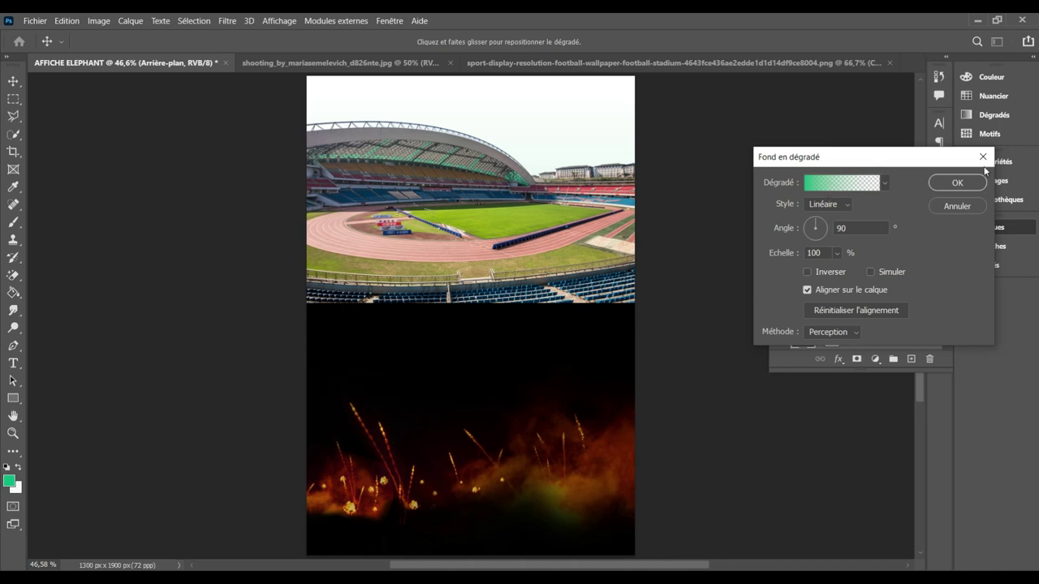
Step: Set the gradient's start colour stop to black in the Editeur de dégradé
left_click(820, 182)
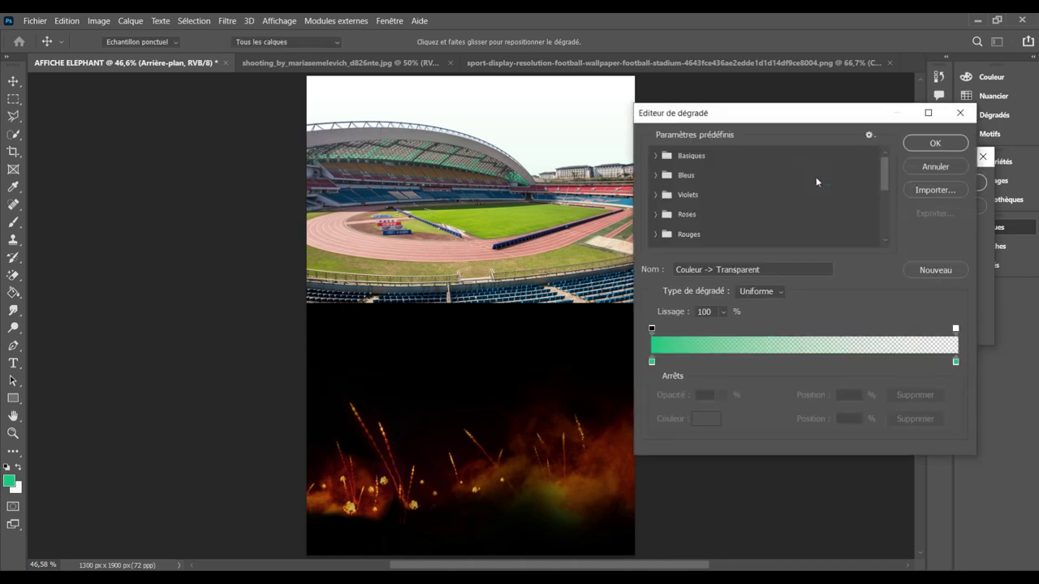
double_click(651, 361)
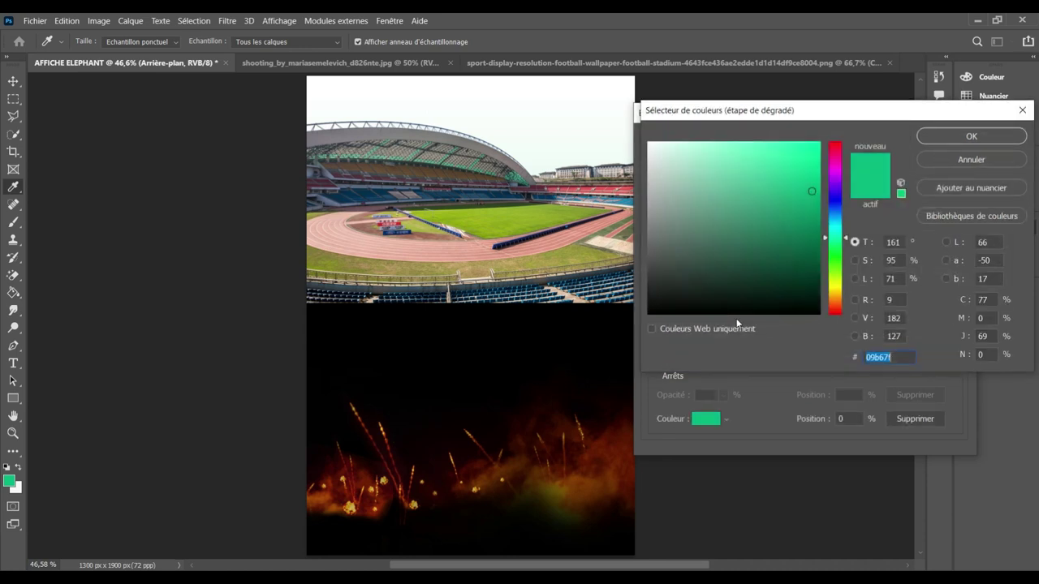
left_click(584, 347)
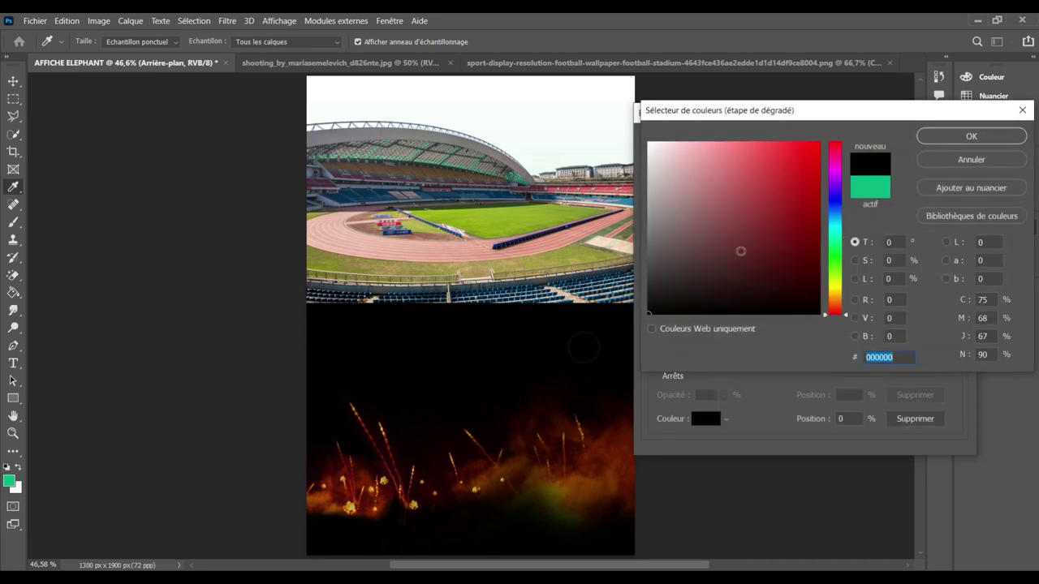
left_click(974, 136)
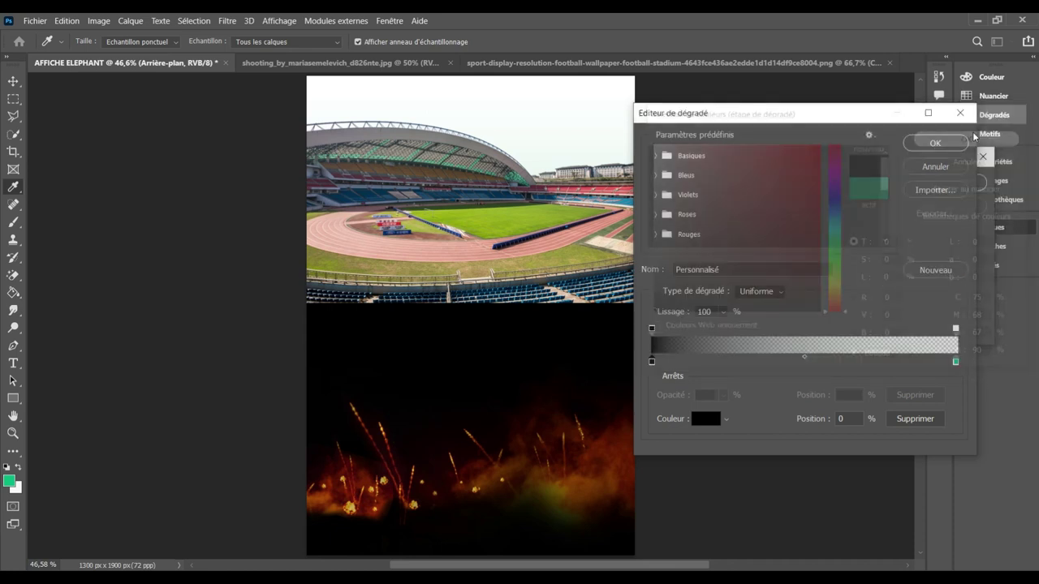
Step: Set the gradient's end stop to dark orange 702f00 at 100% opacity
double_click(955, 361)
left_click(592, 480)
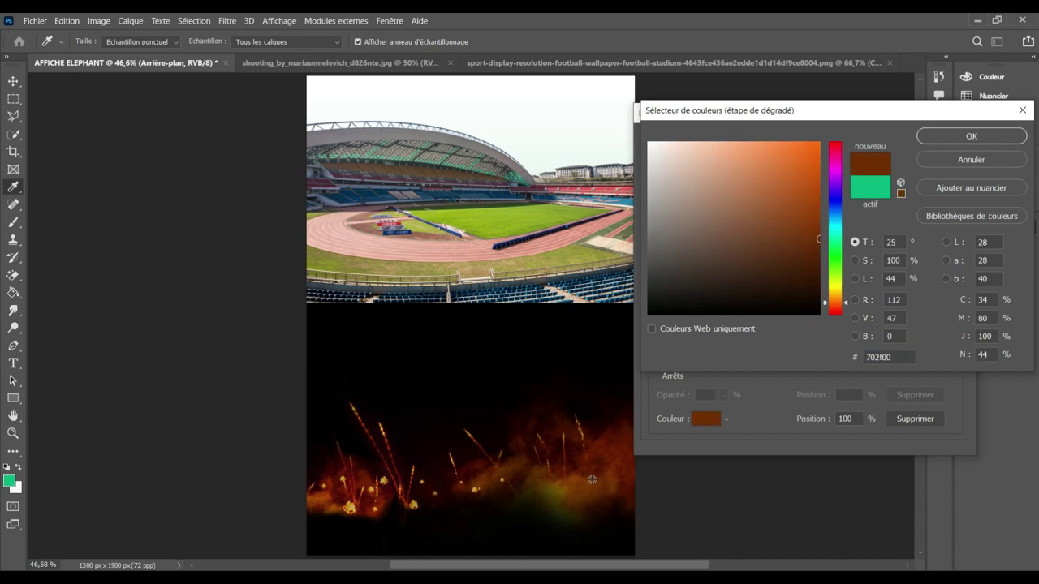
left_click(933, 138)
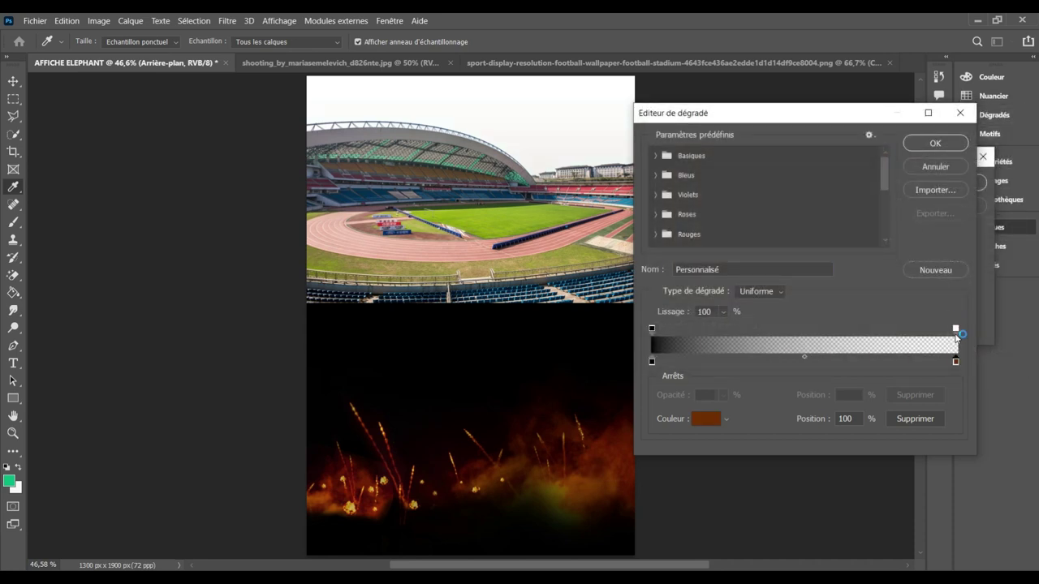
left_click(955, 329)
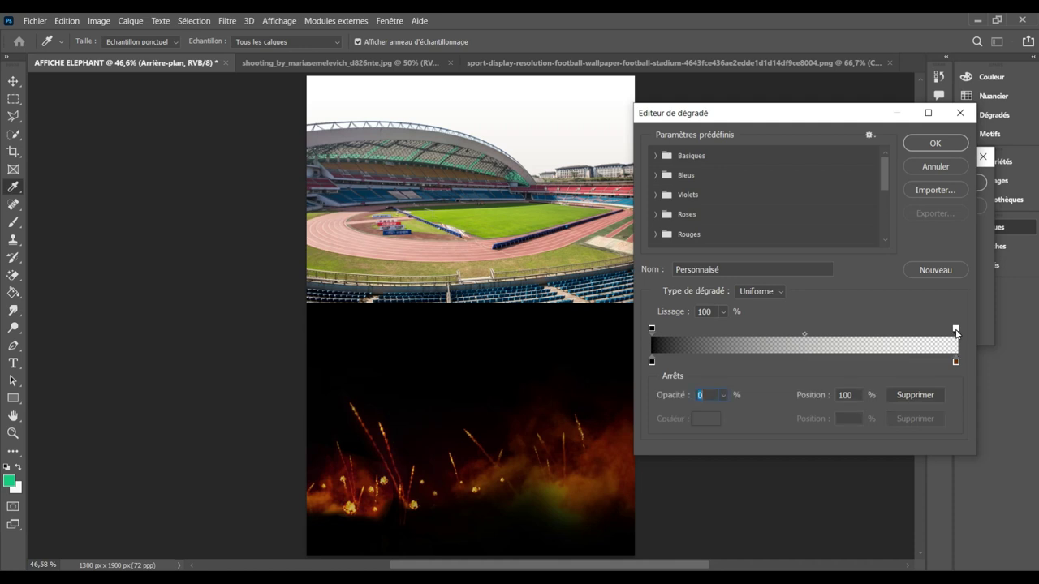
type("1")
type("00")
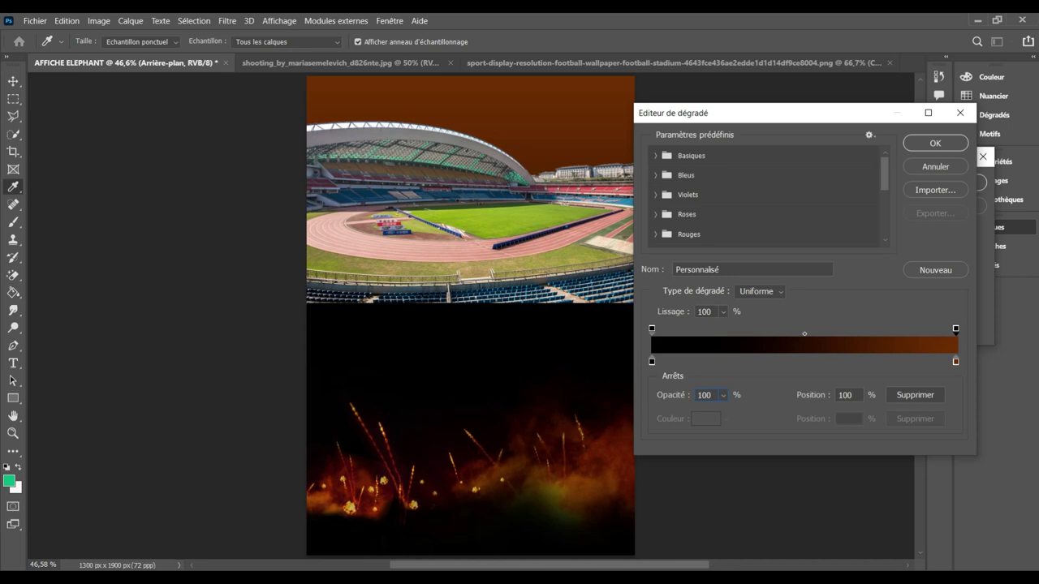
key("Return")
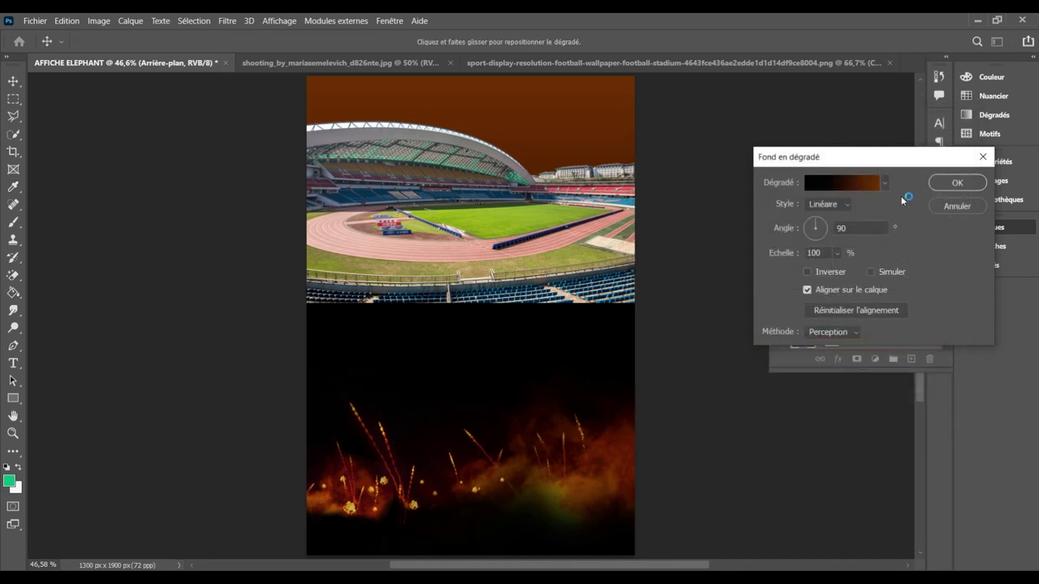
Step: Make the gradient radial and reversed, with its glow moved up behind the stadium
left_click(849, 205)
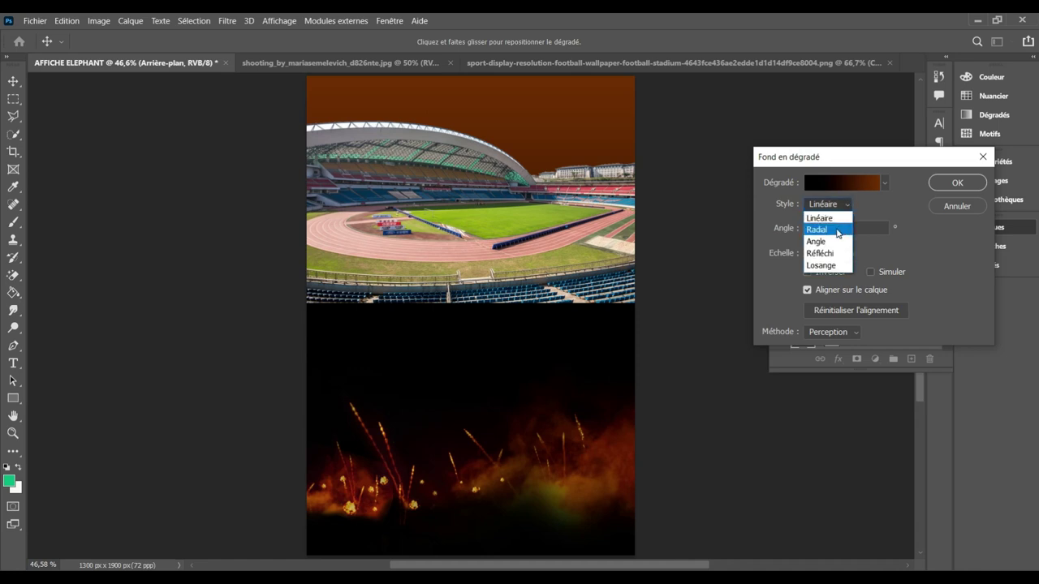
left_click(838, 231)
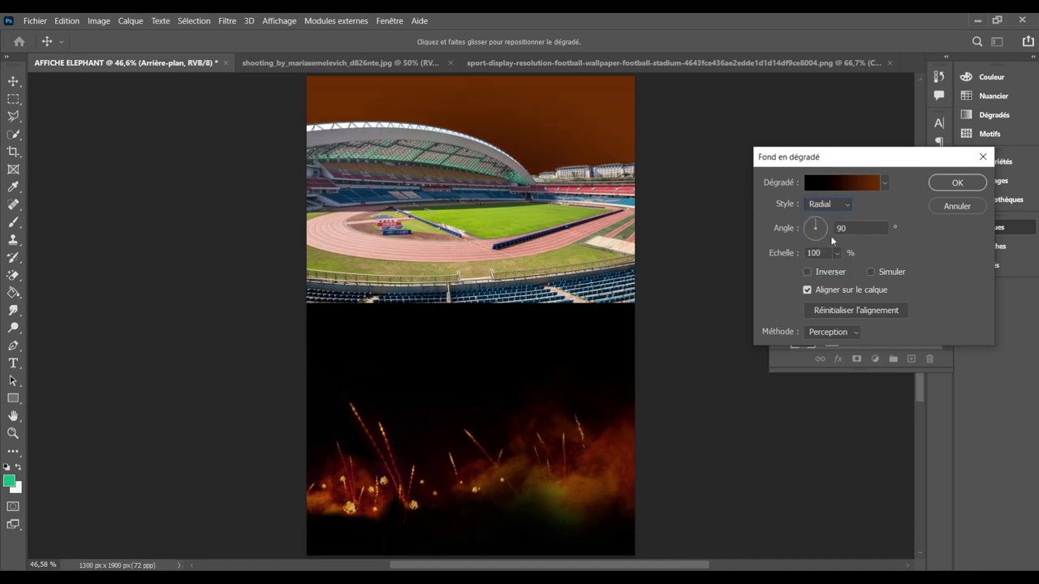
left_click(806, 273)
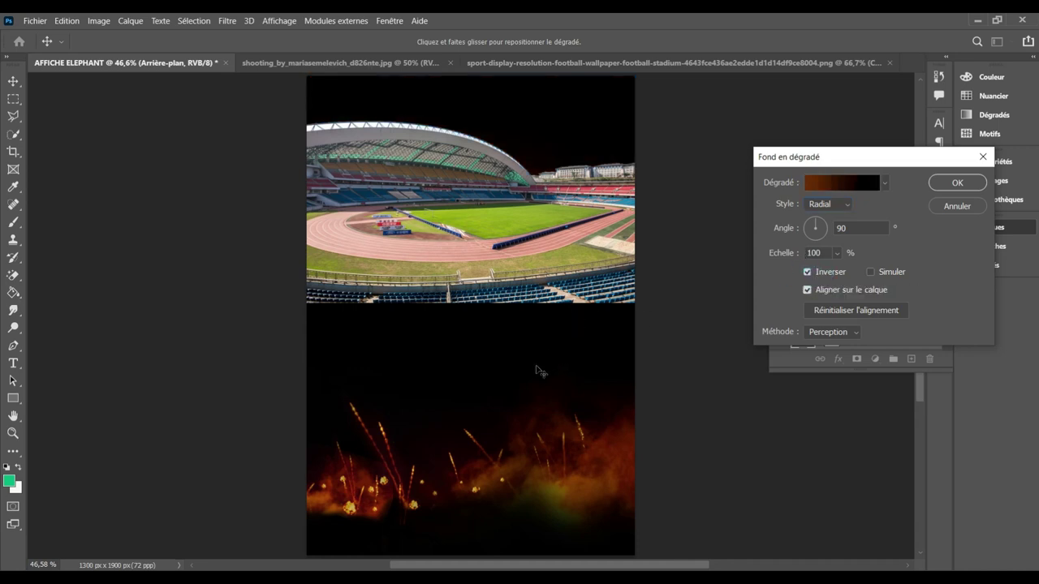
left_click_drag(509, 378, 485, 260)
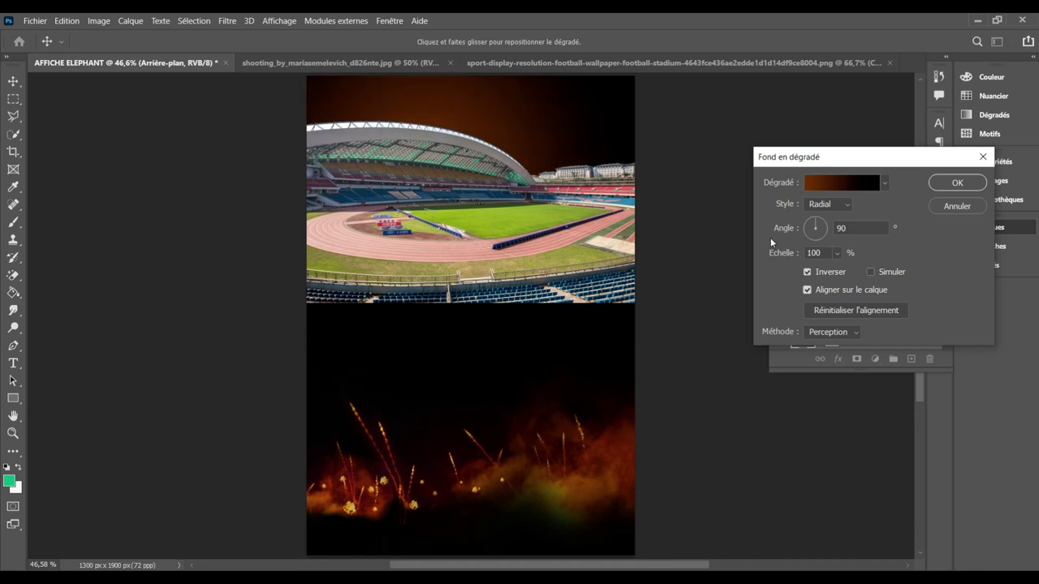
Step: Set the gradient scale to 120%
left_click(816, 254)
scroll(818, 254, "up", 7)
type("1200")
key("BackSpace")
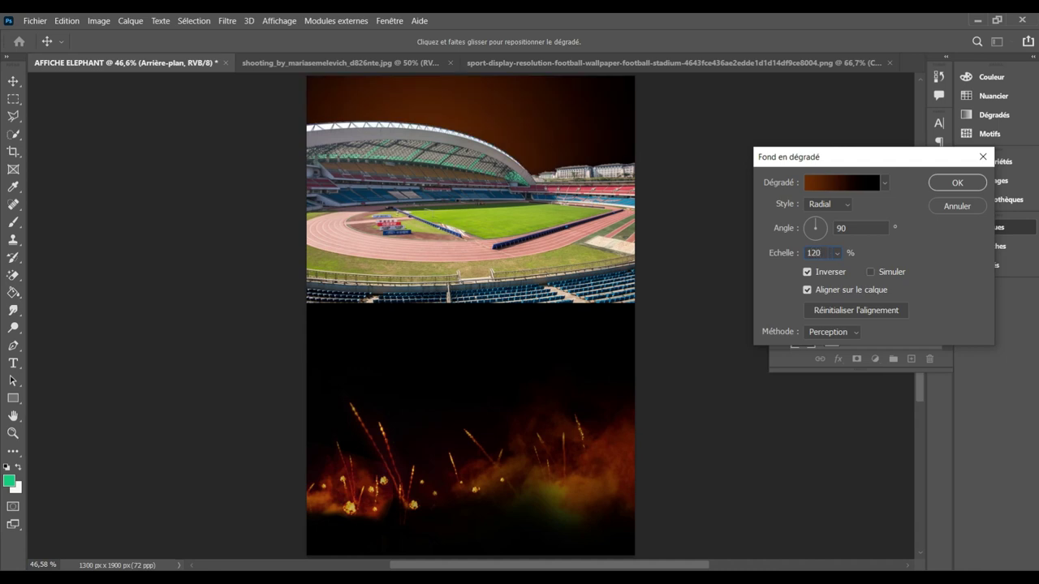
Step: Apply the gradient fill, move the stadium to the poster's top edge, and open its blend modes
left_click(957, 185)
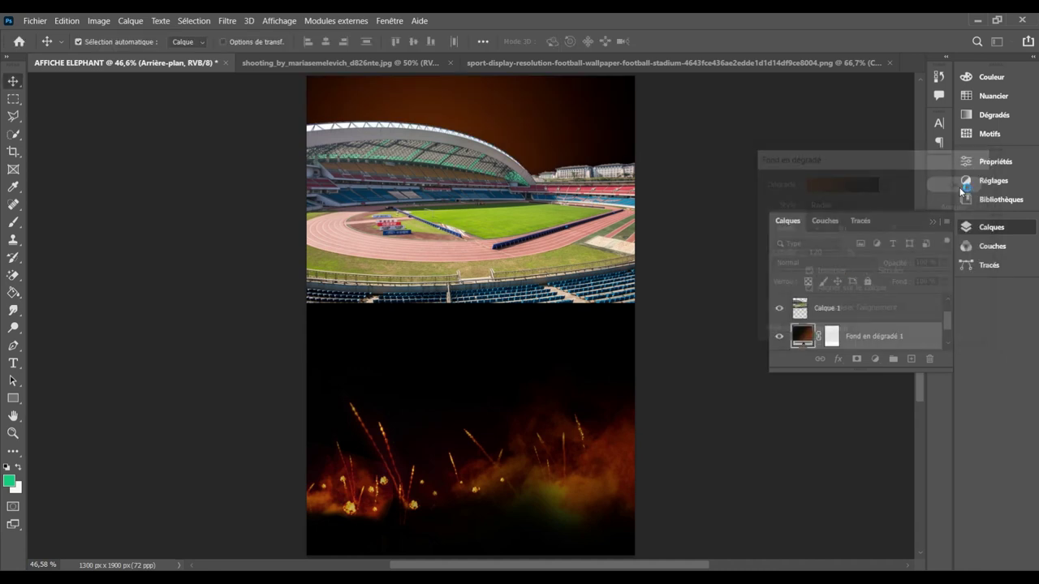
left_click(571, 254)
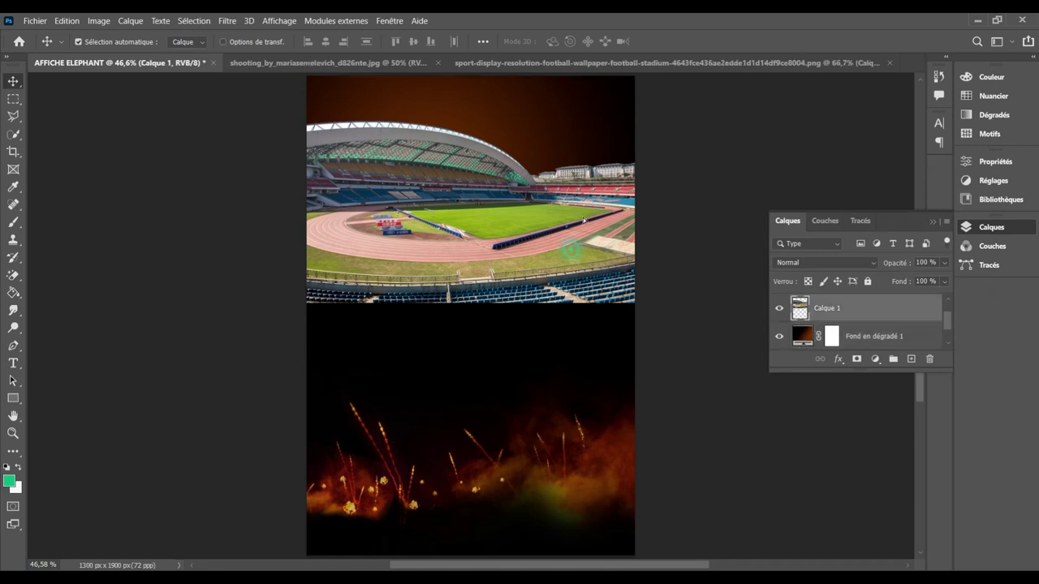
left_click_drag(583, 220, 598, 216)
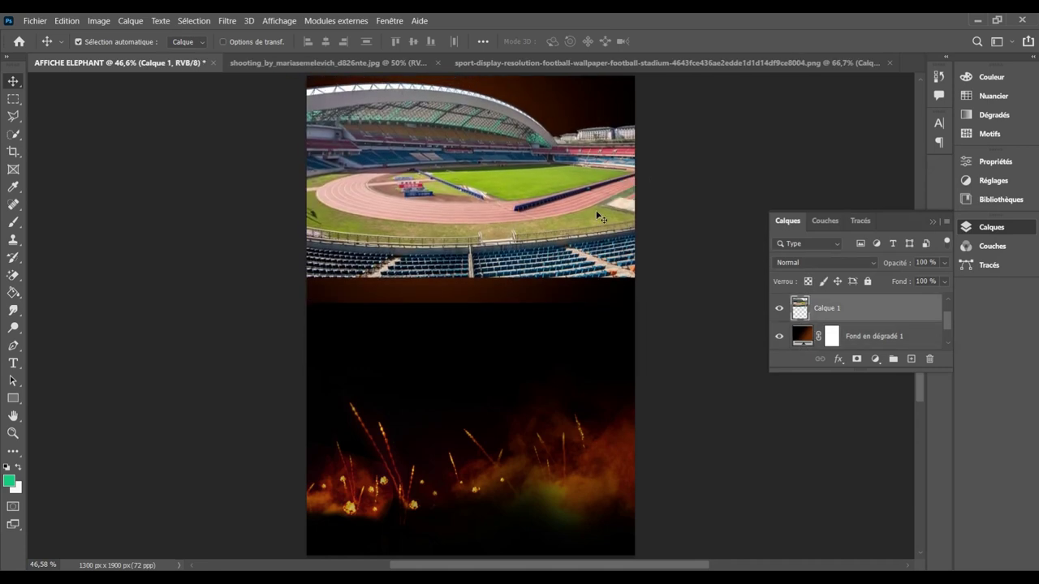
left_click(871, 266)
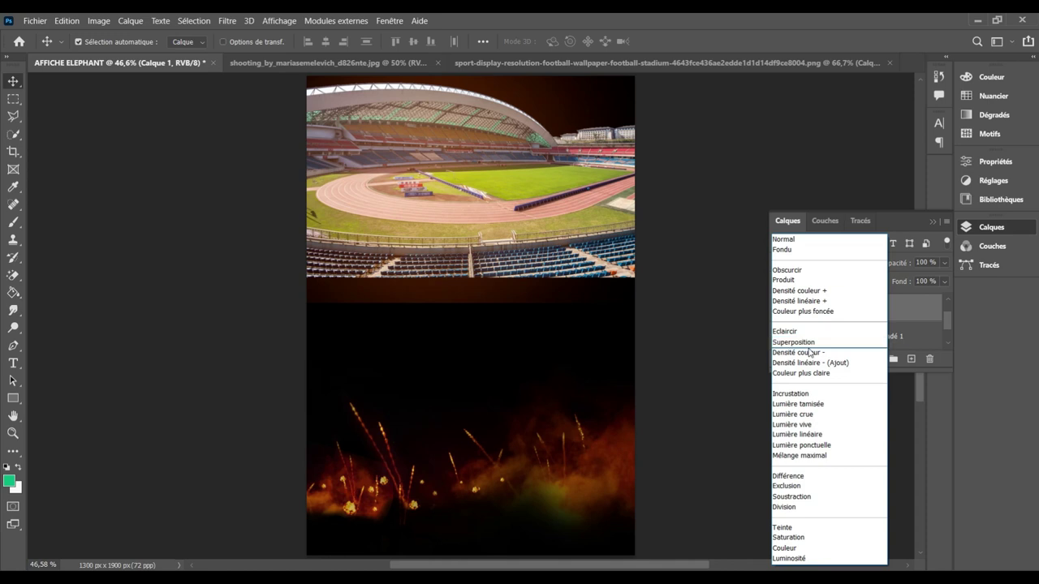
Step: Set Calque 1 to Densité couleur - blending and give it a layer mask
left_click(803, 353)
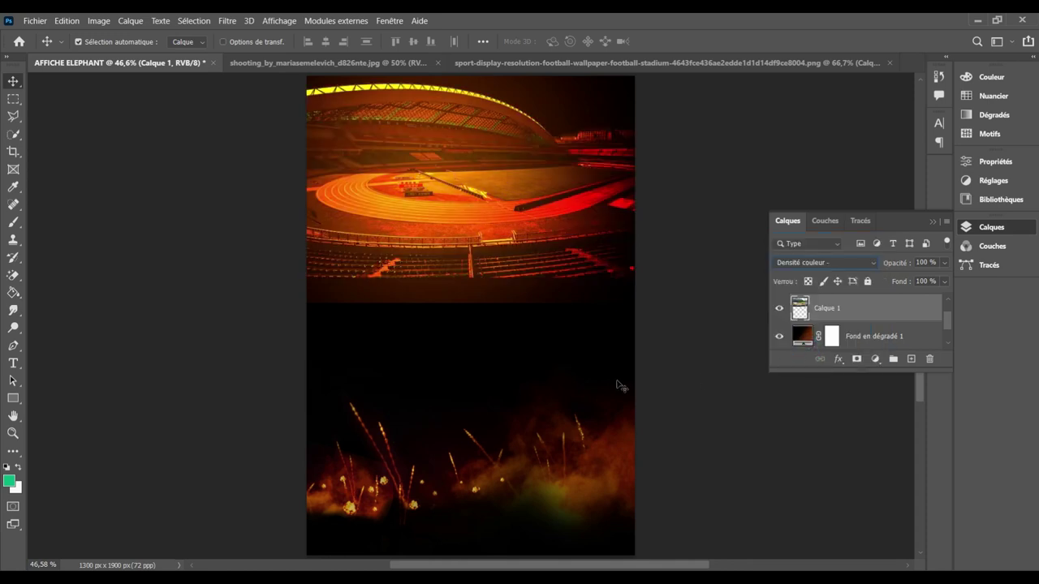
left_click(858, 360)
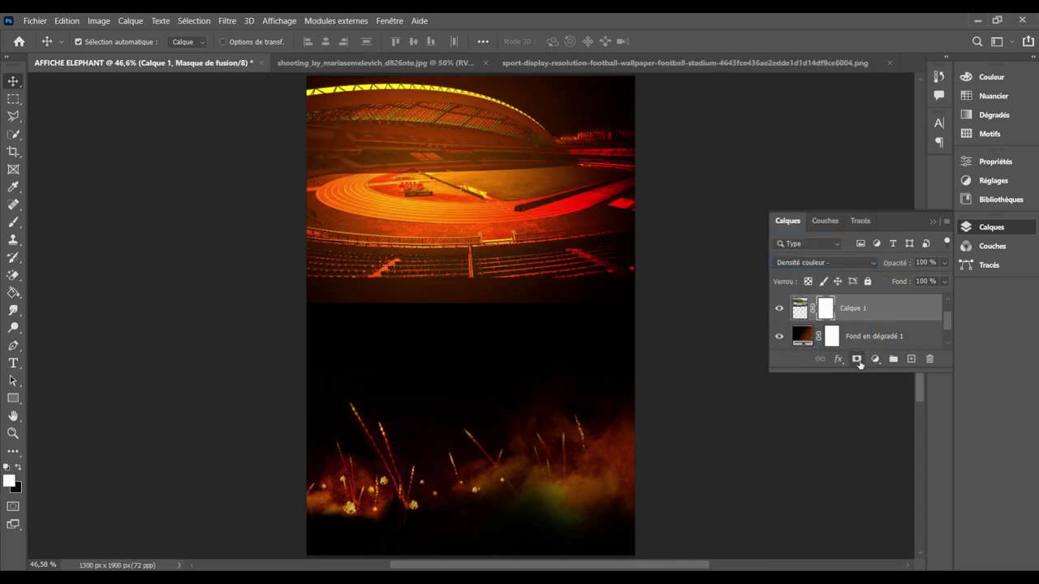
left_click(12, 297)
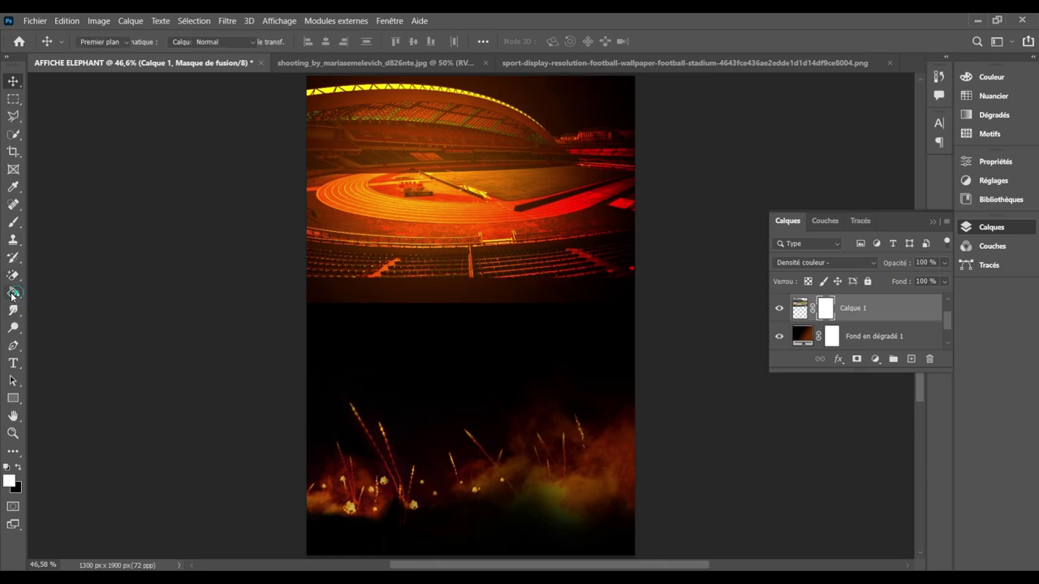
left_click(59, 292)
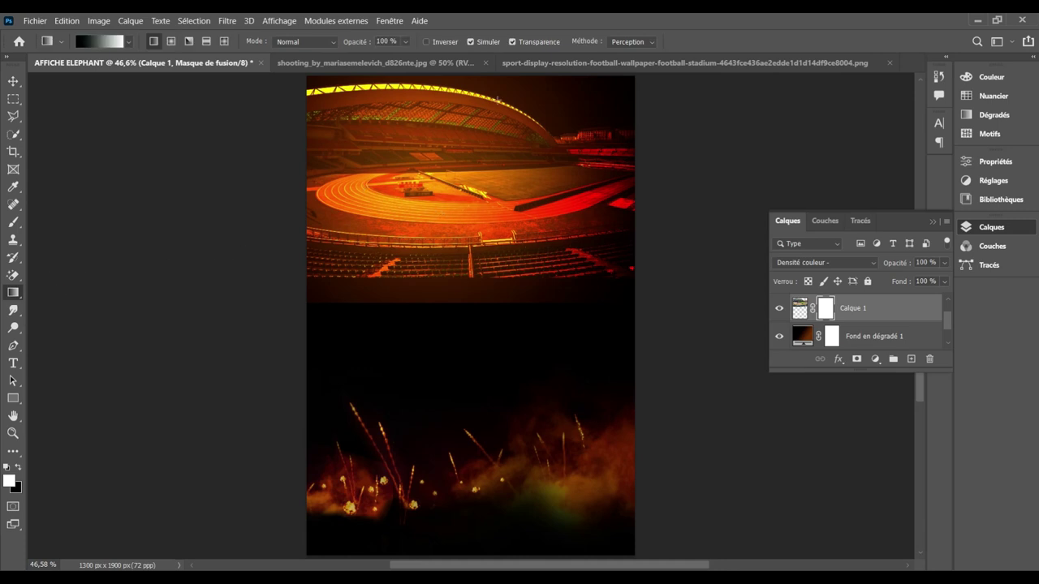
Step: Fade the stadium's lower part with a white-to-black mask gradient, then add a layer above
left_click_drag(453, 209, 451, 322)
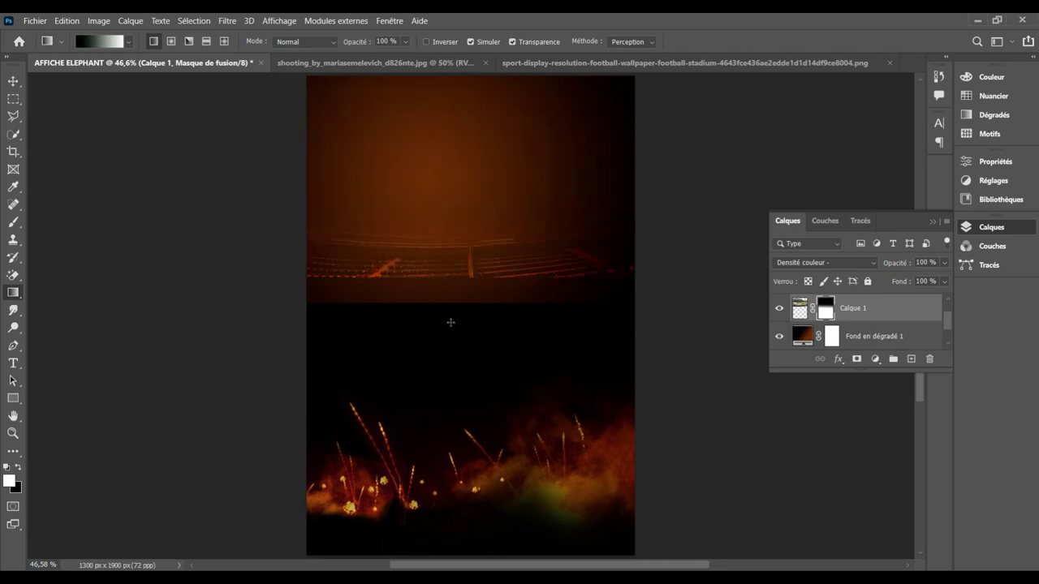
key("ctrl+z")
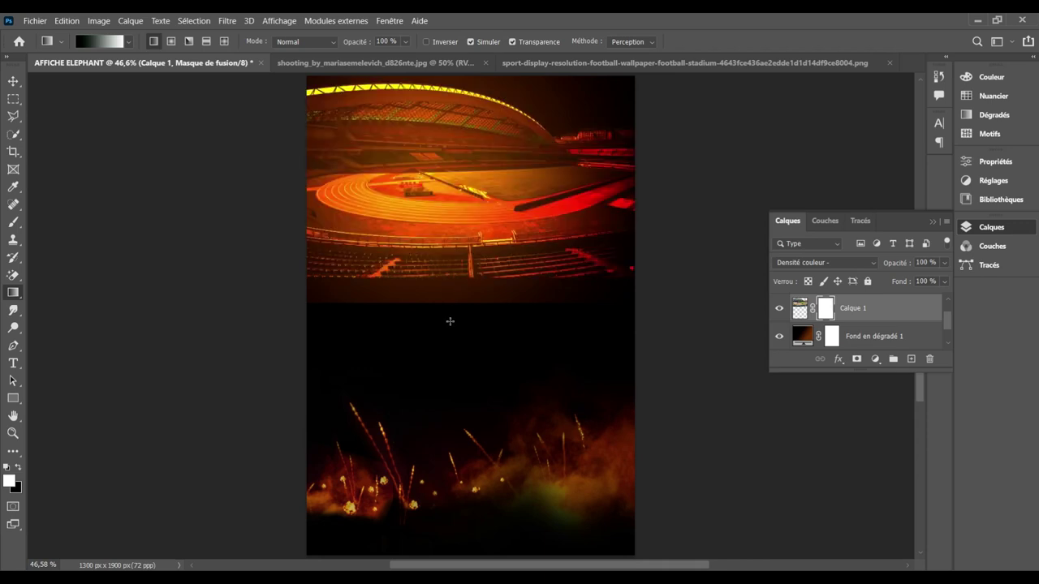
left_click_drag(449, 269, 449, 322)
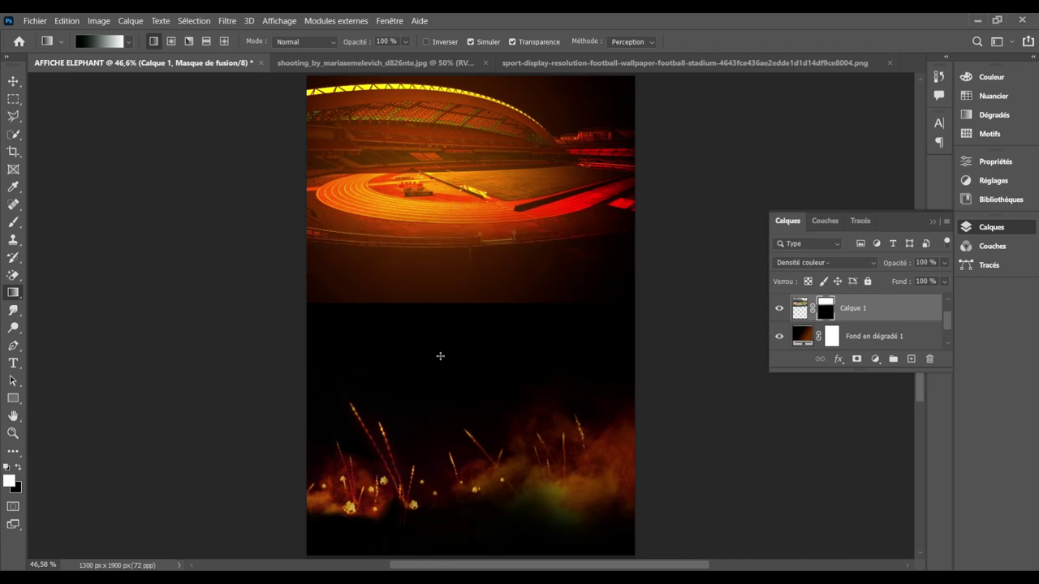
left_click_drag(439, 355, 435, 282)
left_click(13, 82)
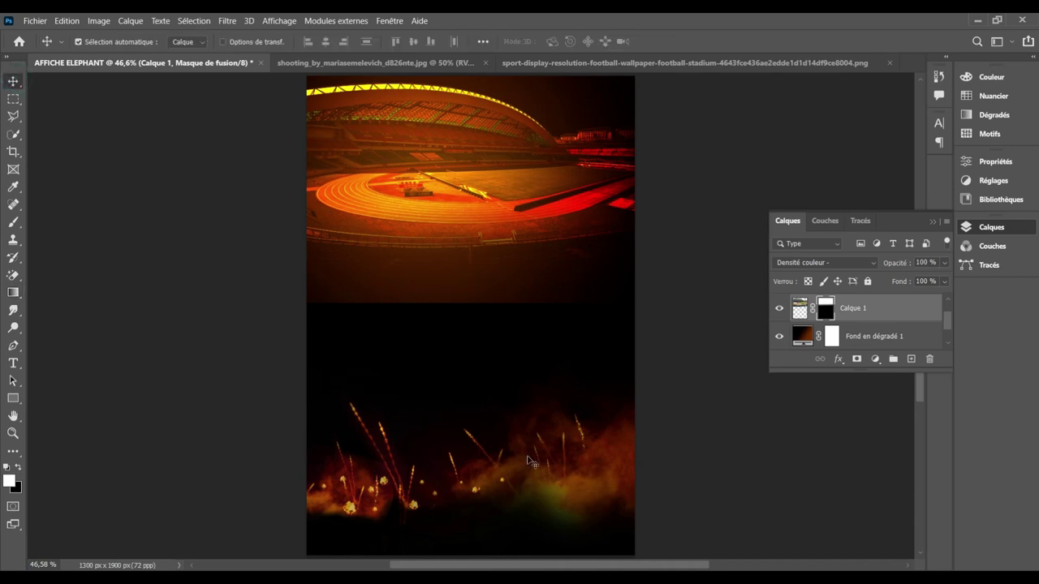
key("ctrl+shift+alt+e")
Step: In the Fond en dégradé 1 gradient, set the left stop to a dark brown
left_click(851, 260)
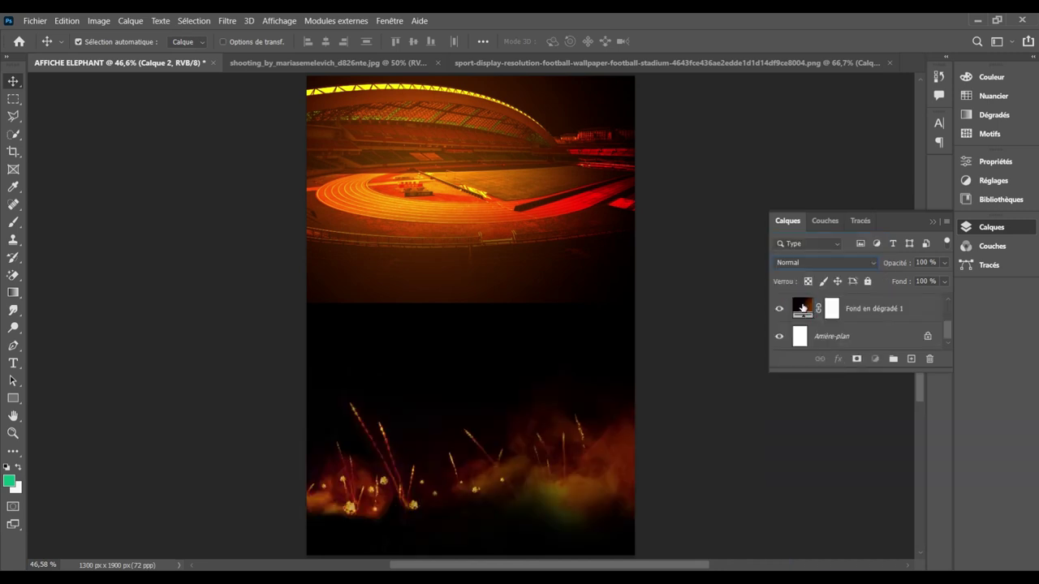
double_click(802, 307)
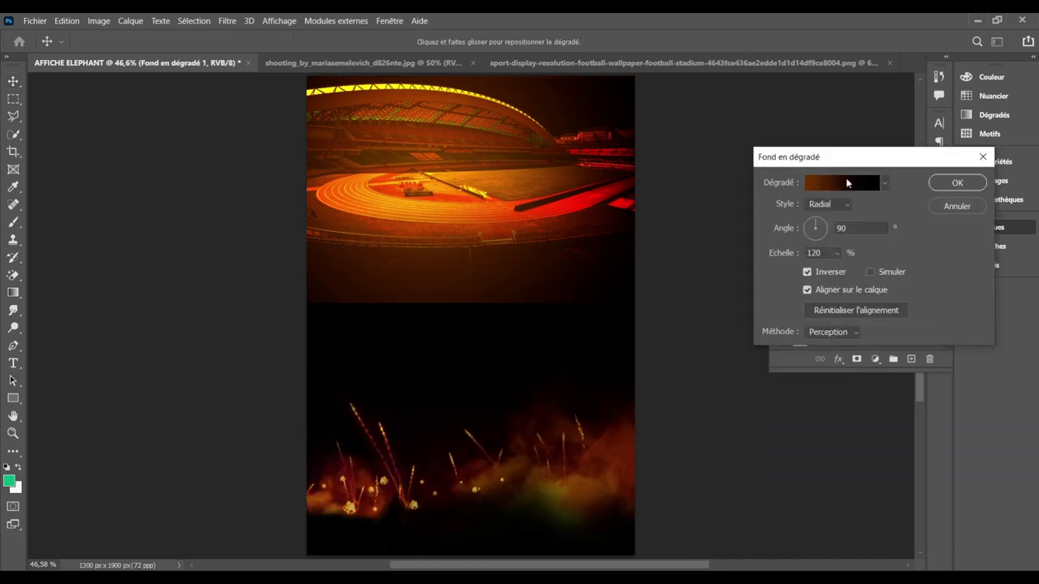
left_click(847, 183)
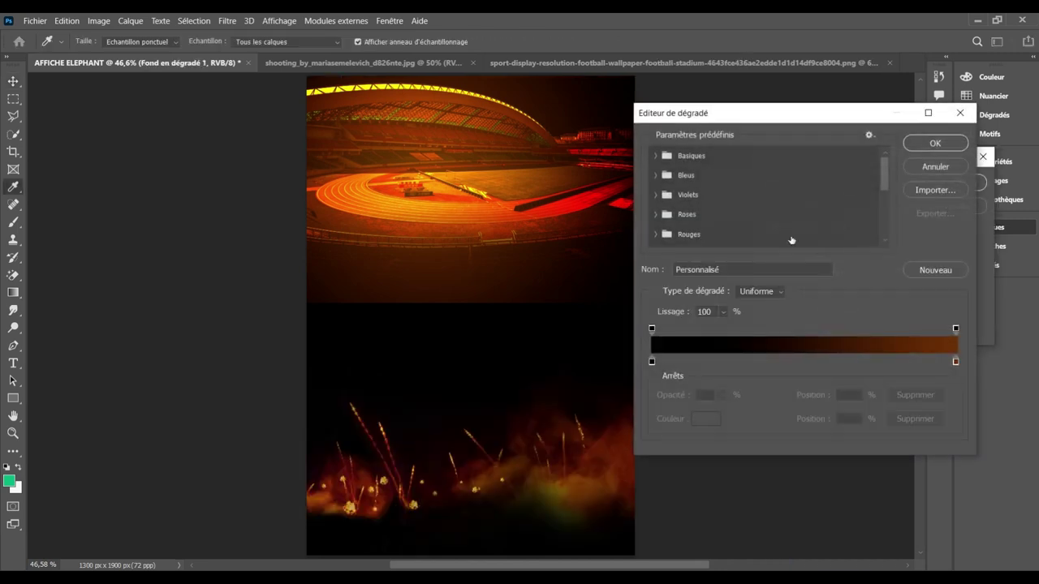
left_click(653, 362)
double_click(653, 362)
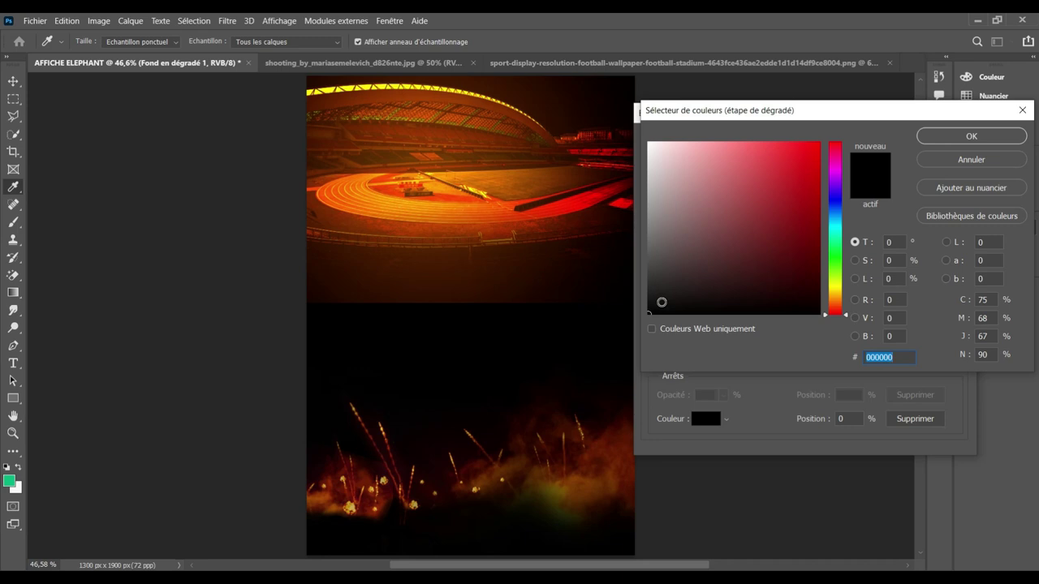
type("ec6f13")
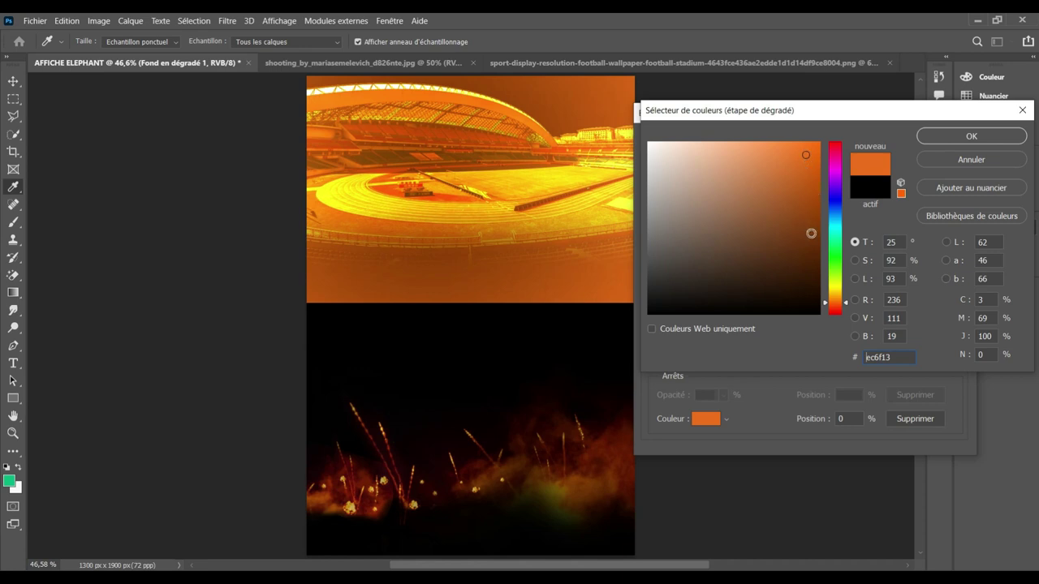
left_click(811, 233)
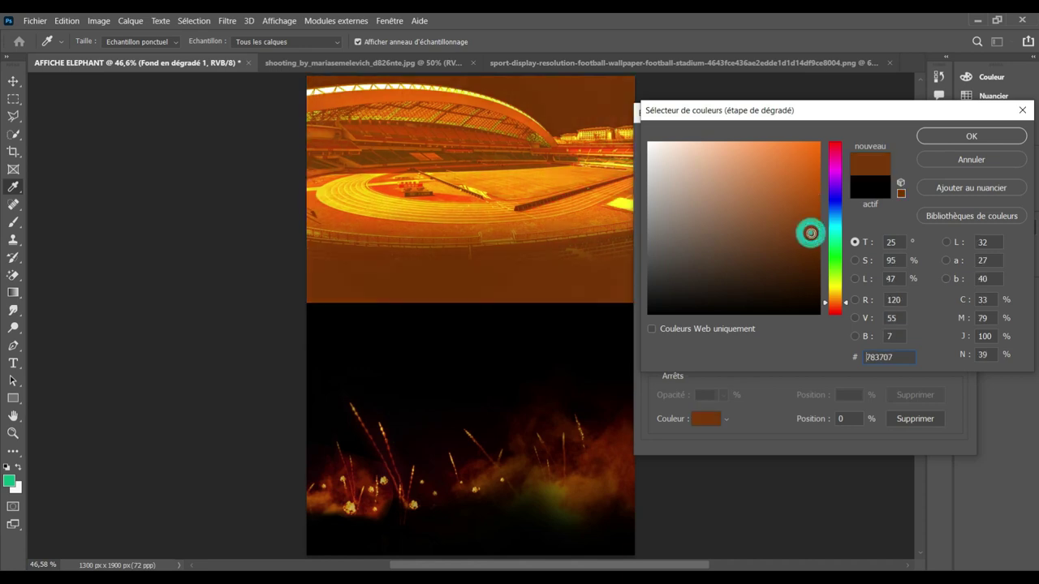
left_click(966, 137)
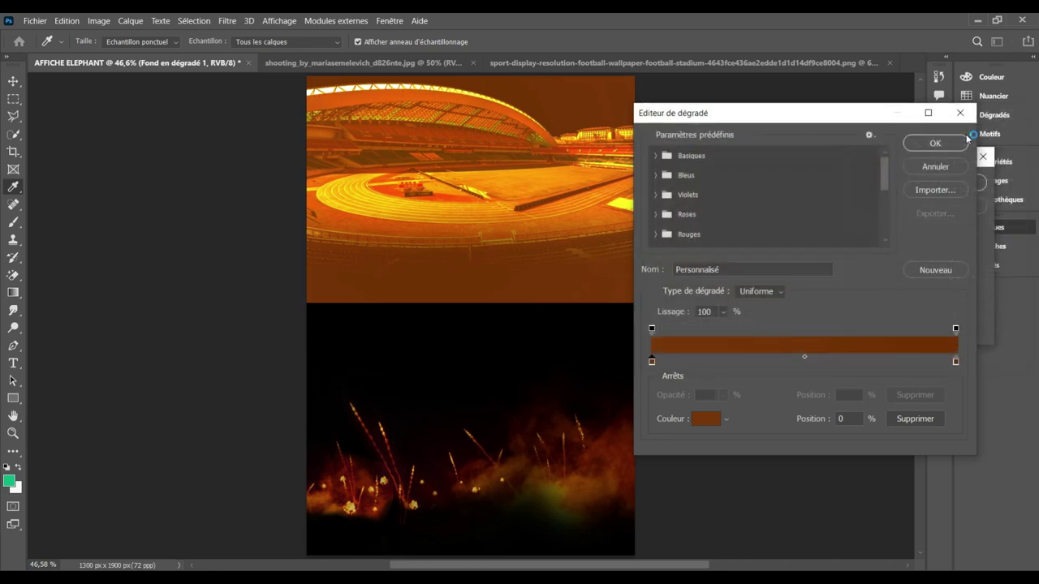
Step: Change the left gradient stop to green 547807
double_click(651, 362)
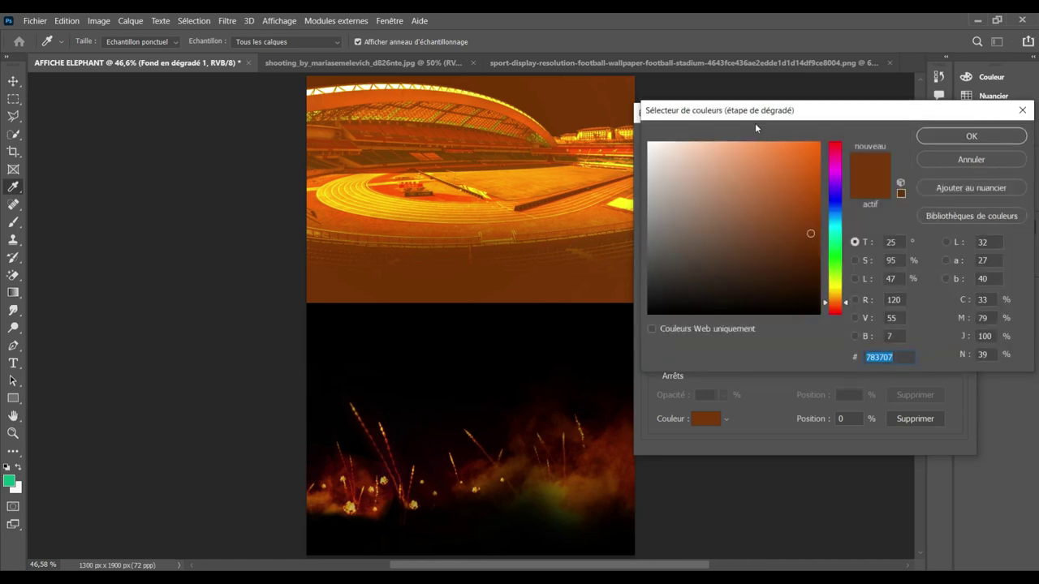
left_click(836, 276)
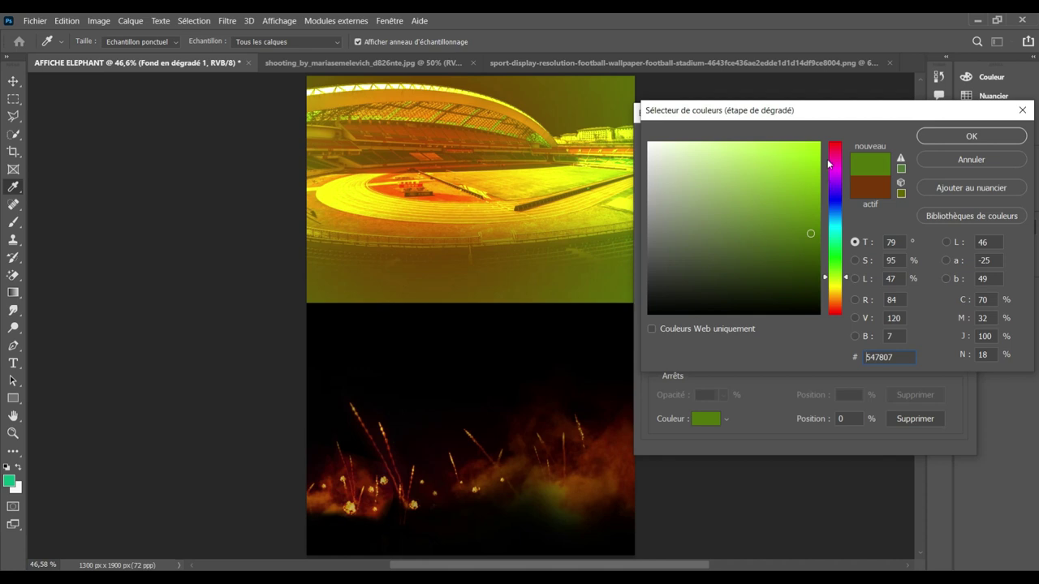
left_click(946, 137)
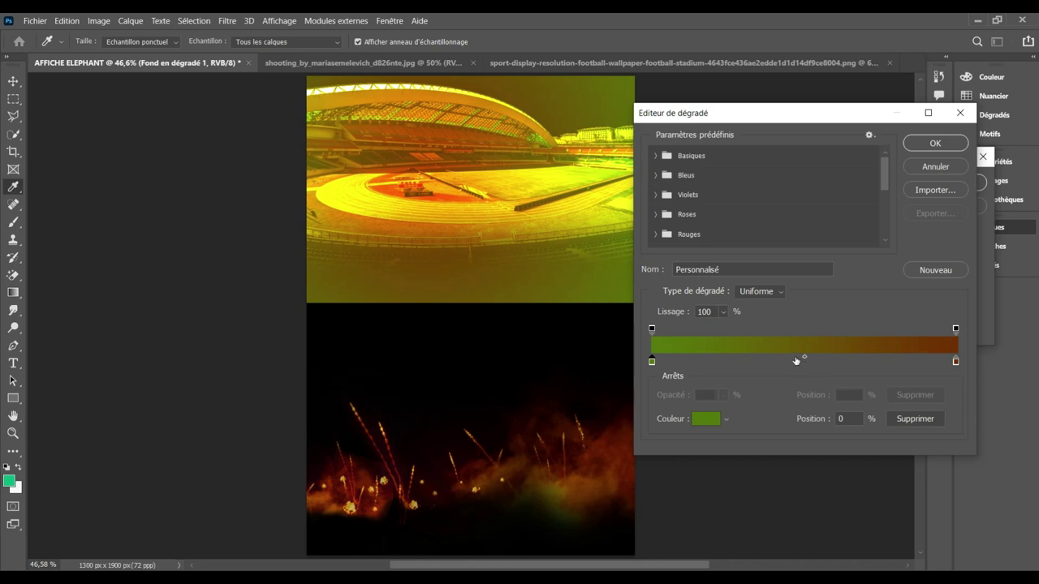
Step: Add a middle gradient stop at 47% coloured green 729c17
left_click(795, 360)
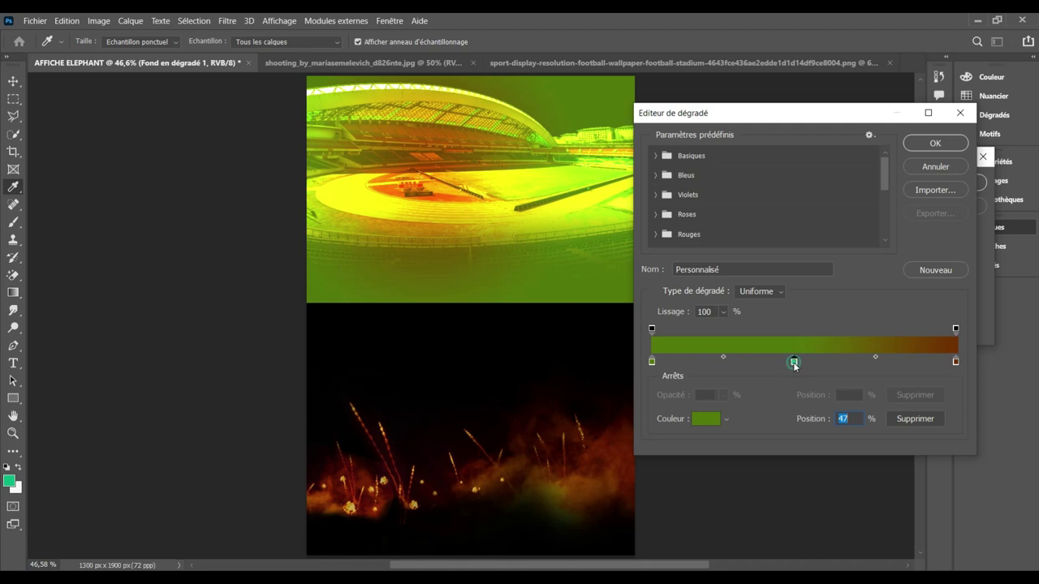
double_click(794, 362)
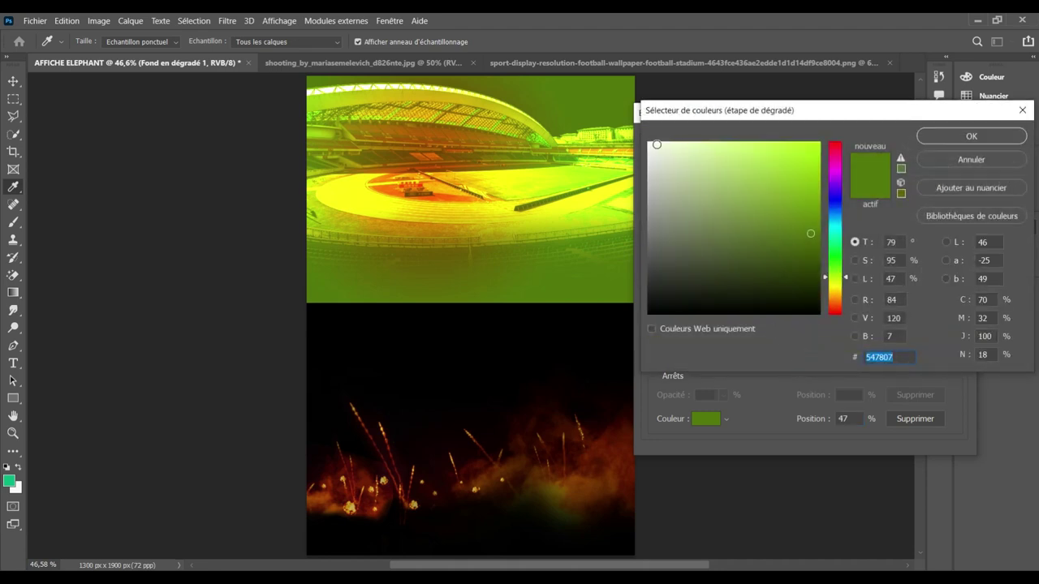
left_click(657, 145)
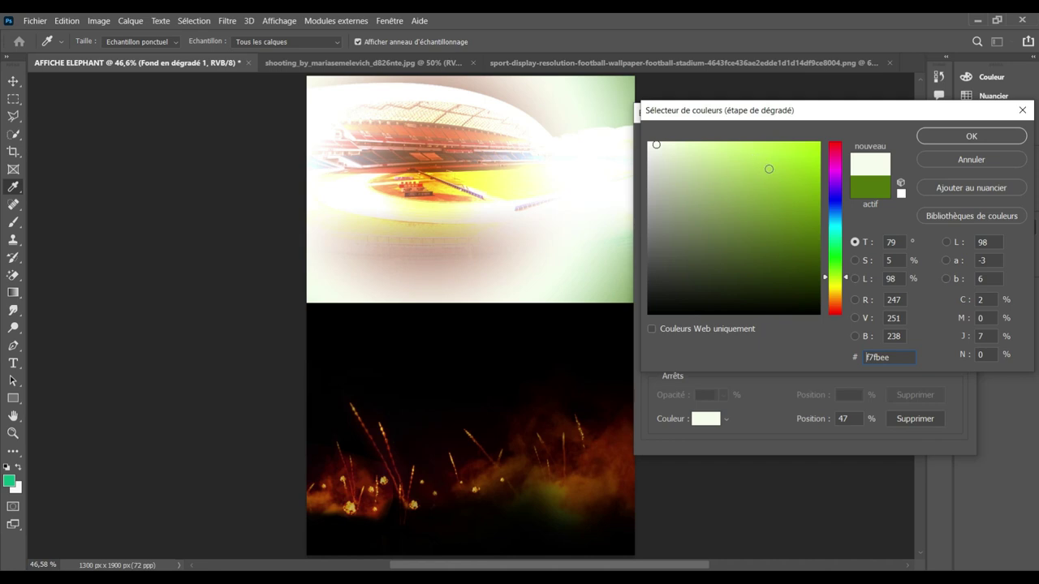
left_click(760, 206)
left_click(783, 201)
left_click(794, 209)
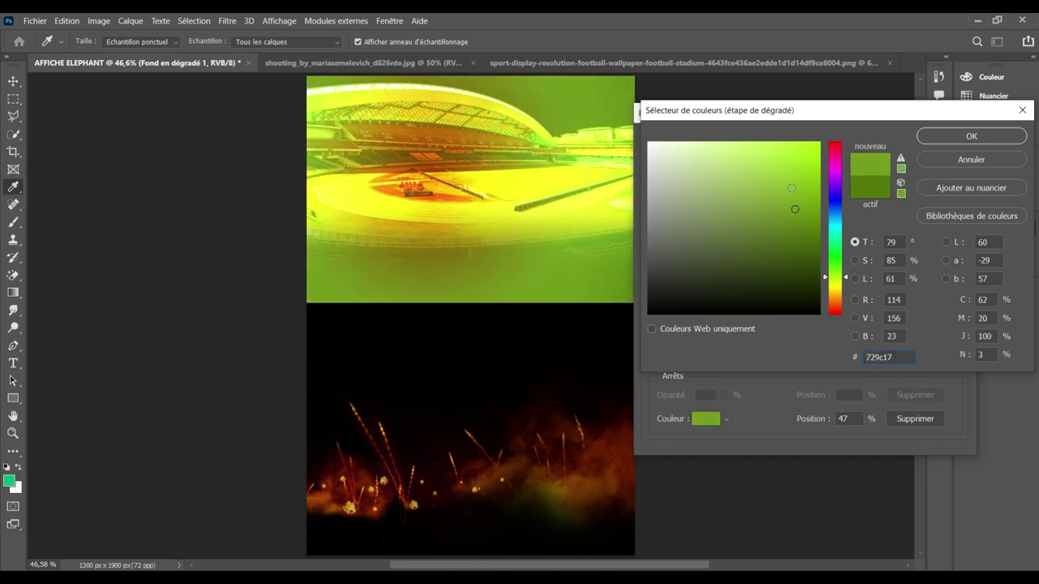
left_click(964, 136)
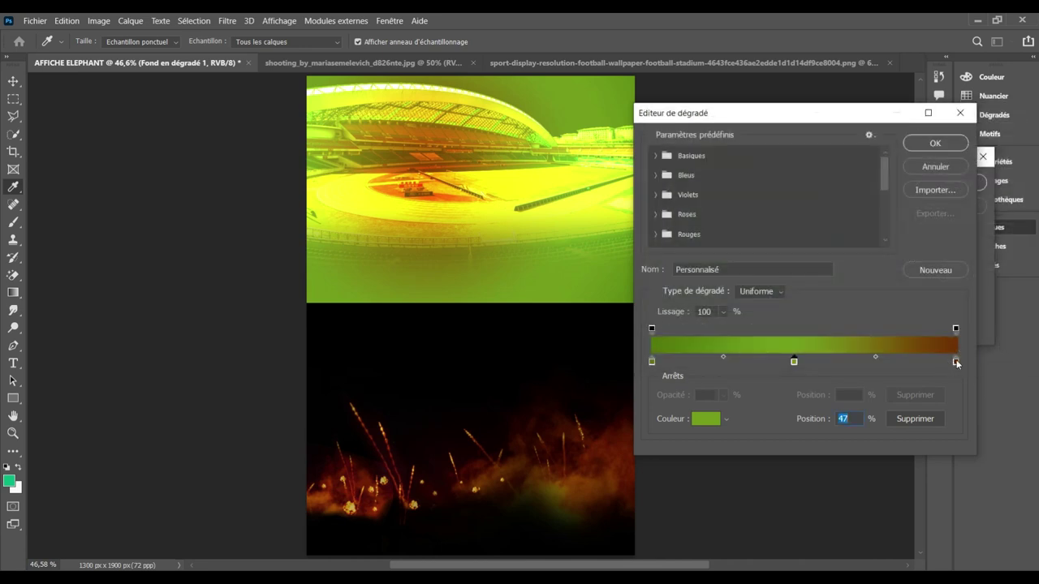
Step: Apply the edited gradient and the Fond en dégradé 1 fill settings
left_click(943, 144)
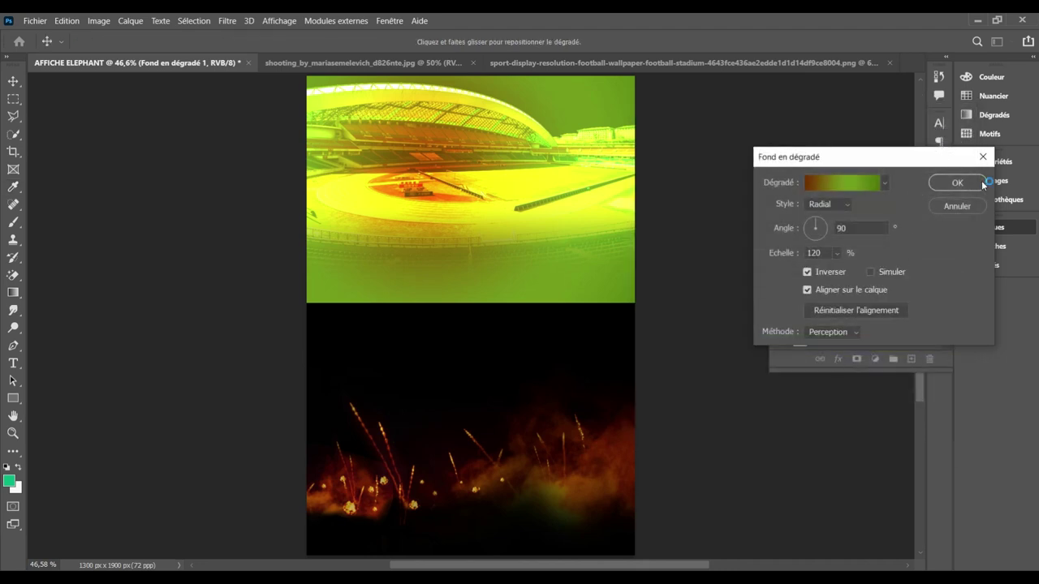
left_click(965, 182)
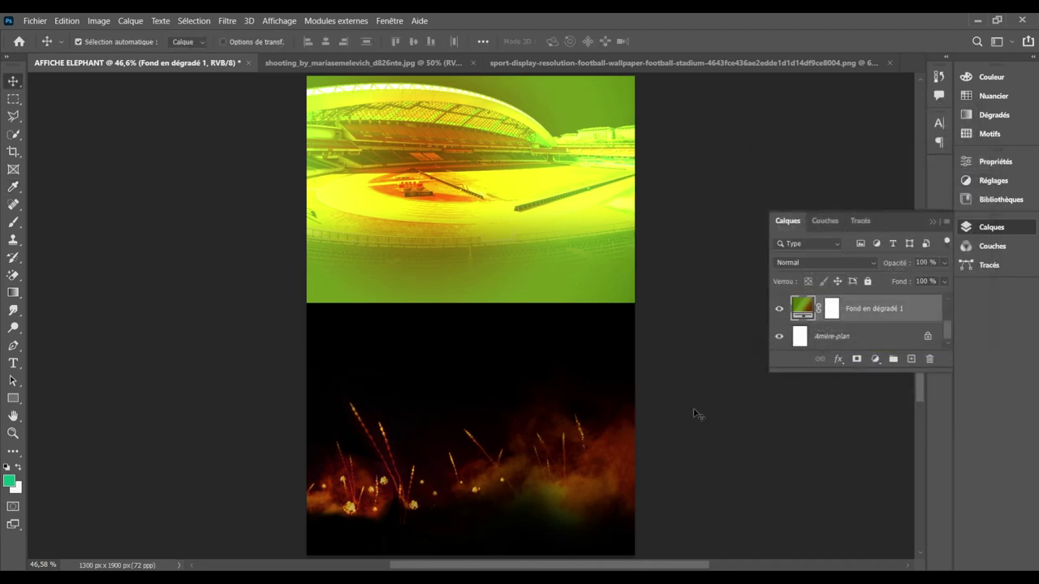
left_click(859, 259)
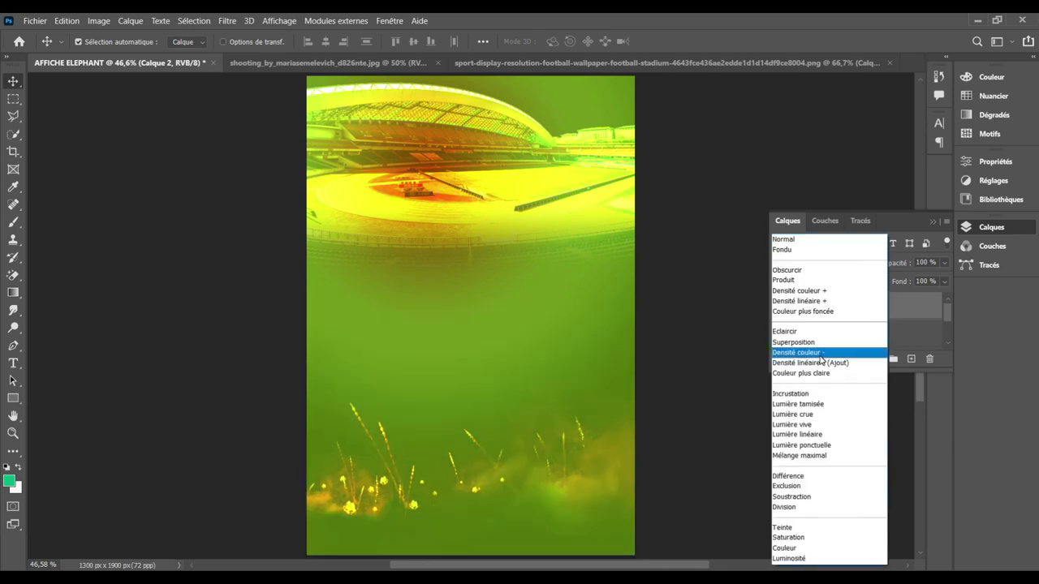
Step: Set the fireworks layer Calque 2 to Densité couleur - blending
left_click(823, 355)
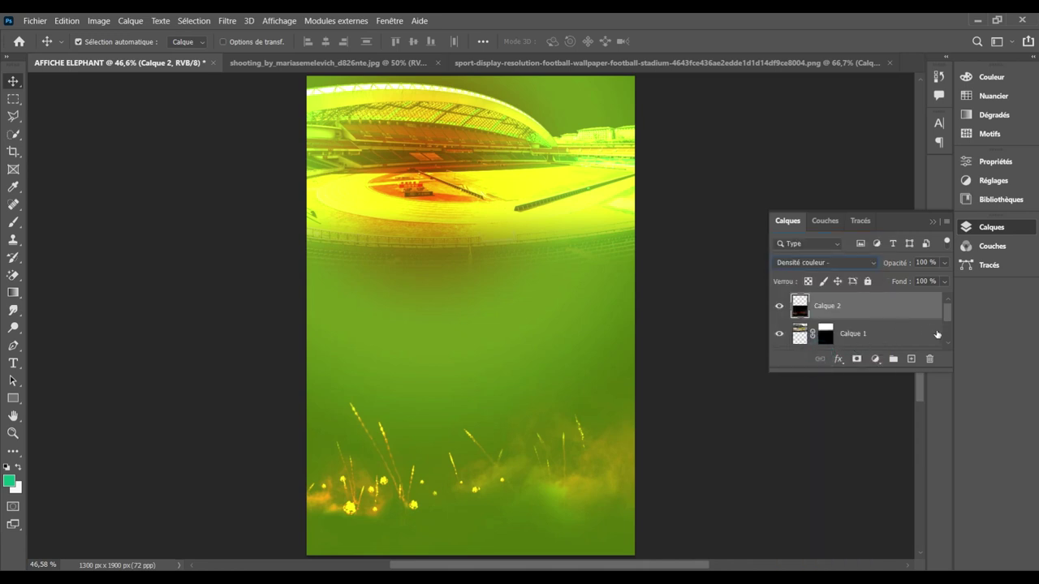
scroll(943, 331, "down", 1)
scroll(943, 331, "down", 1)
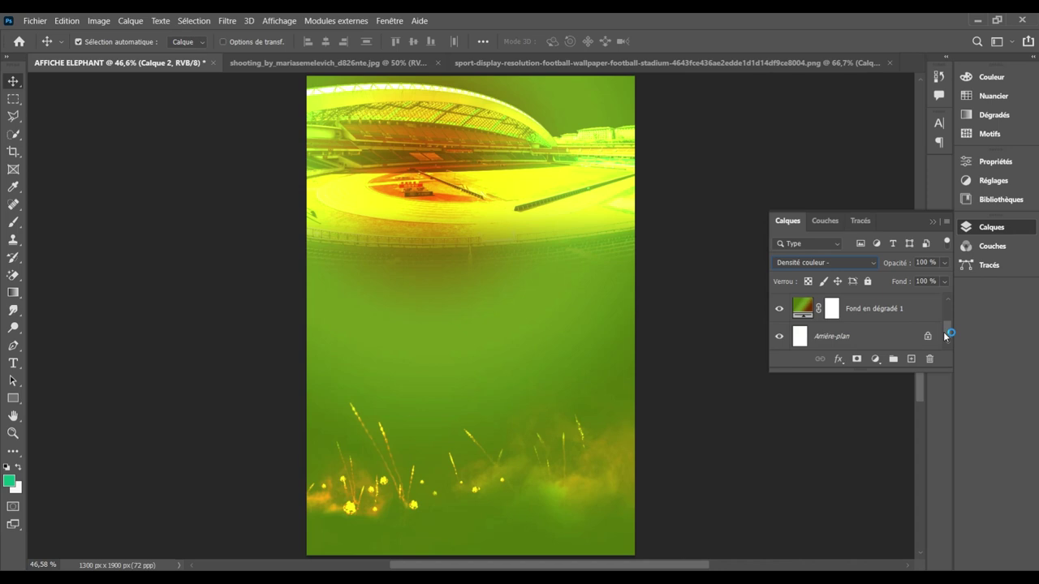
Step: Reverse the background gradient and set its right stop to bright orange #c2570a
double_click(807, 306)
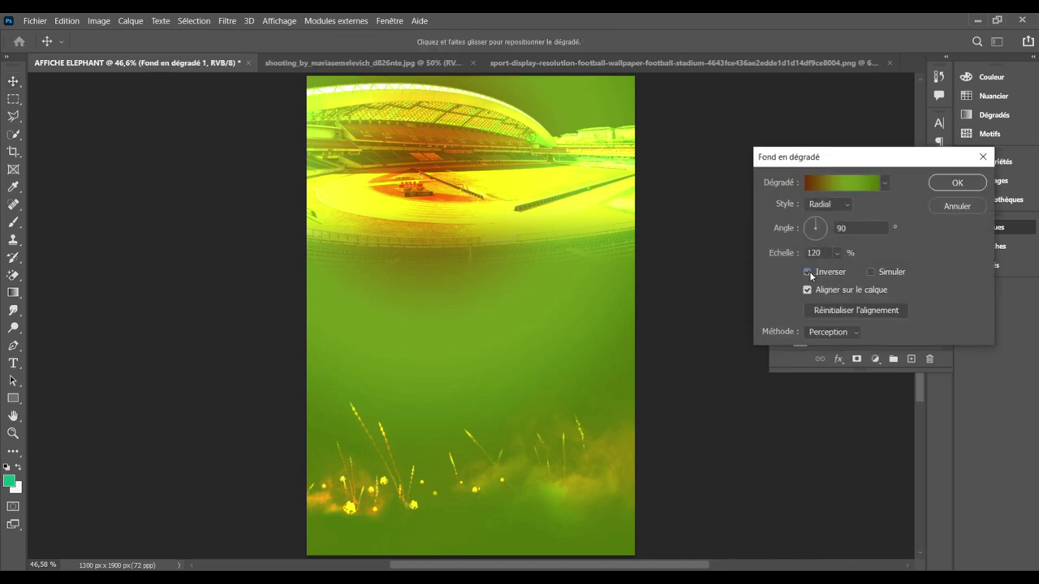
left_click(807, 272)
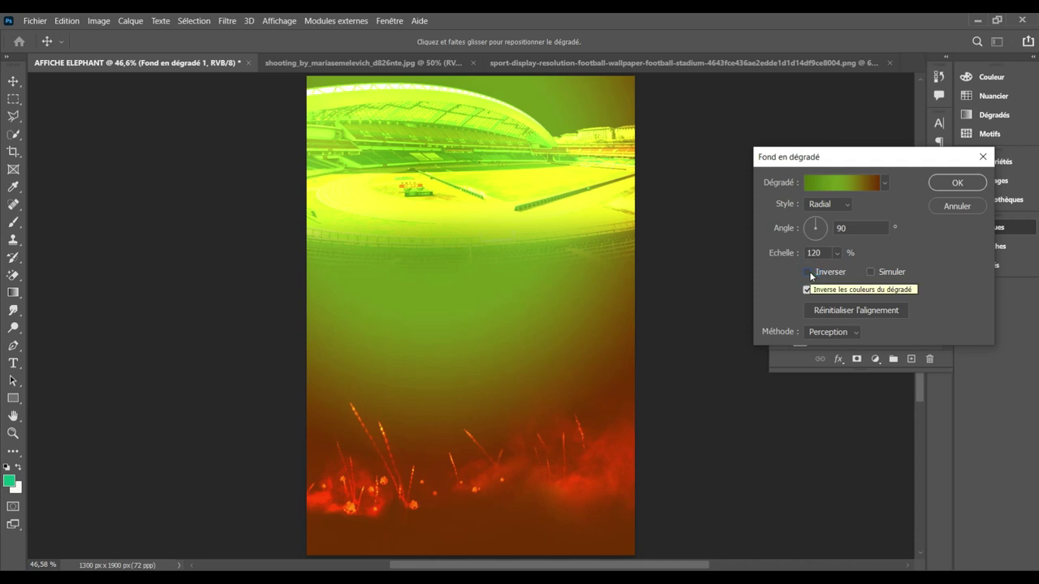
left_click(864, 187)
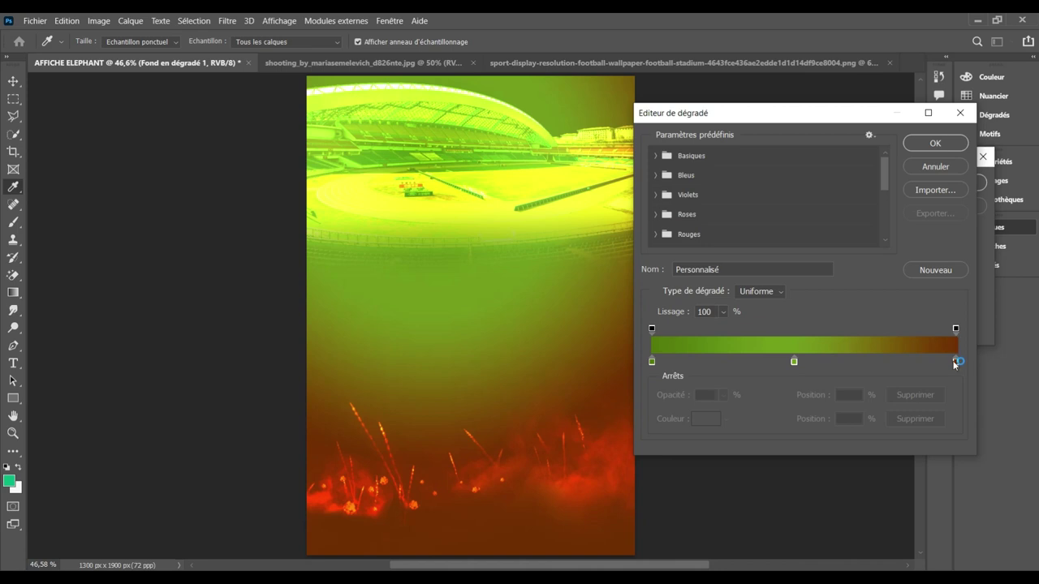
double_click(955, 363)
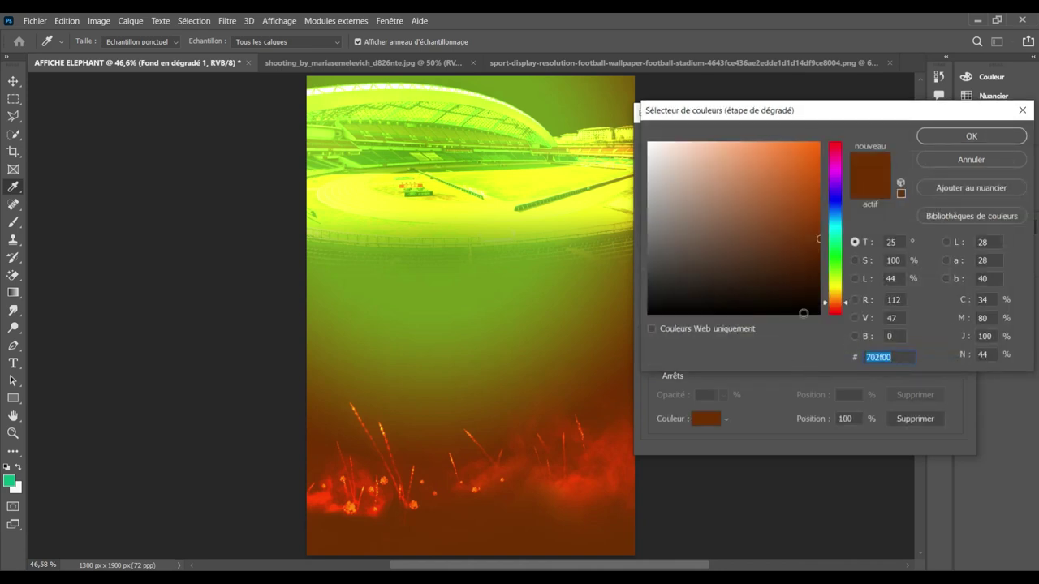
left_click(811, 302)
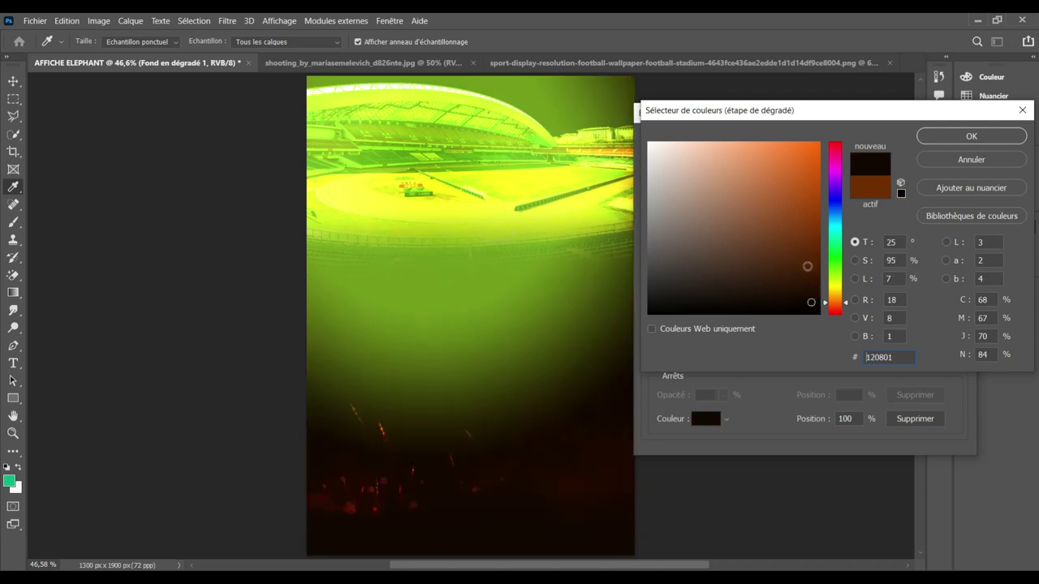
left_click(807, 266)
left_click(801, 244)
left_click(801, 252)
left_click(801, 205)
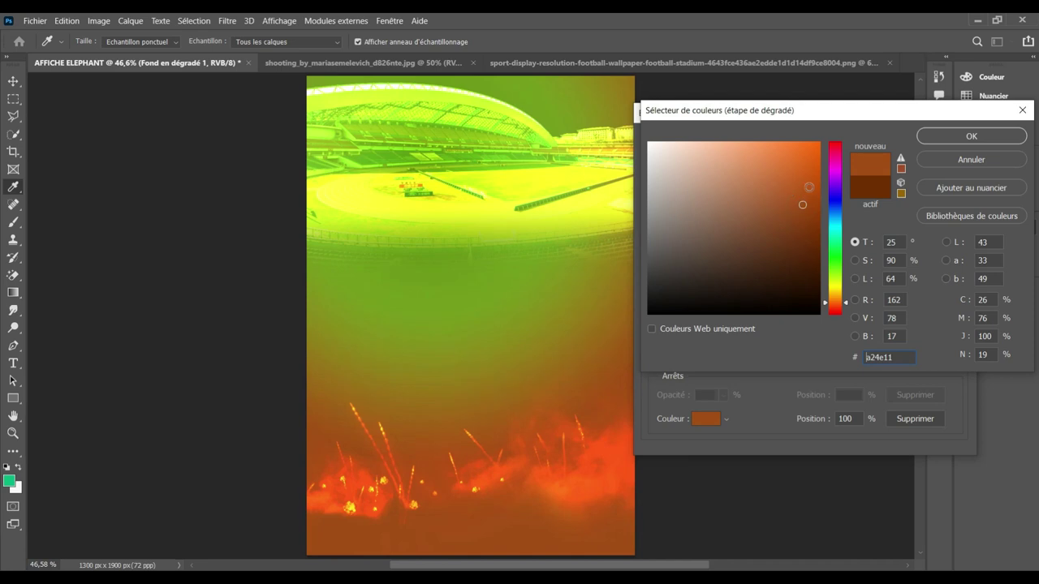
left_click(810, 183)
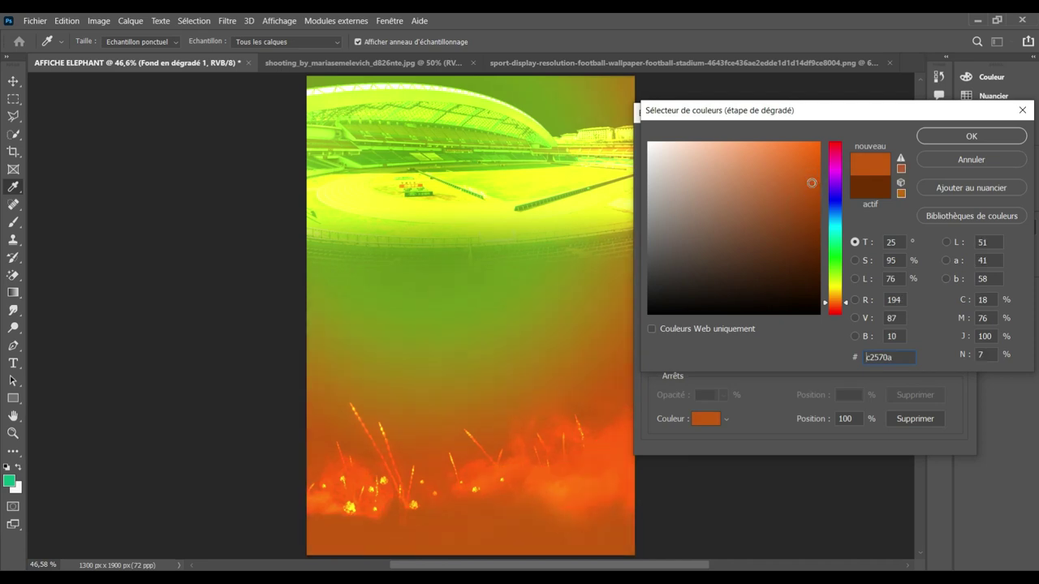
left_click(925, 136)
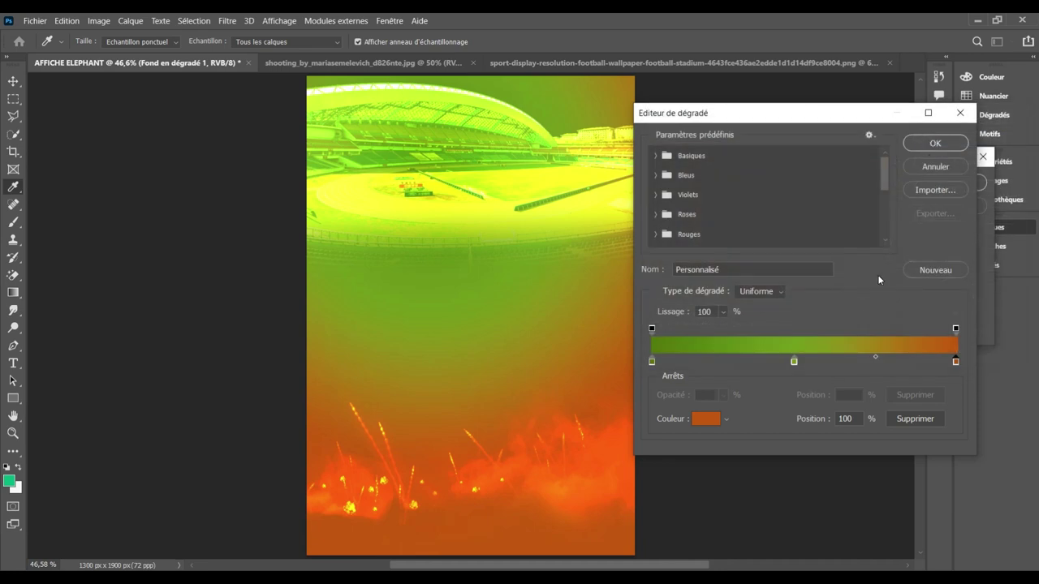
Step: Set the middle stop to dark green #3a5109 and apply the fill
left_click(794, 361)
double_click(793, 361)
left_click(694, 173)
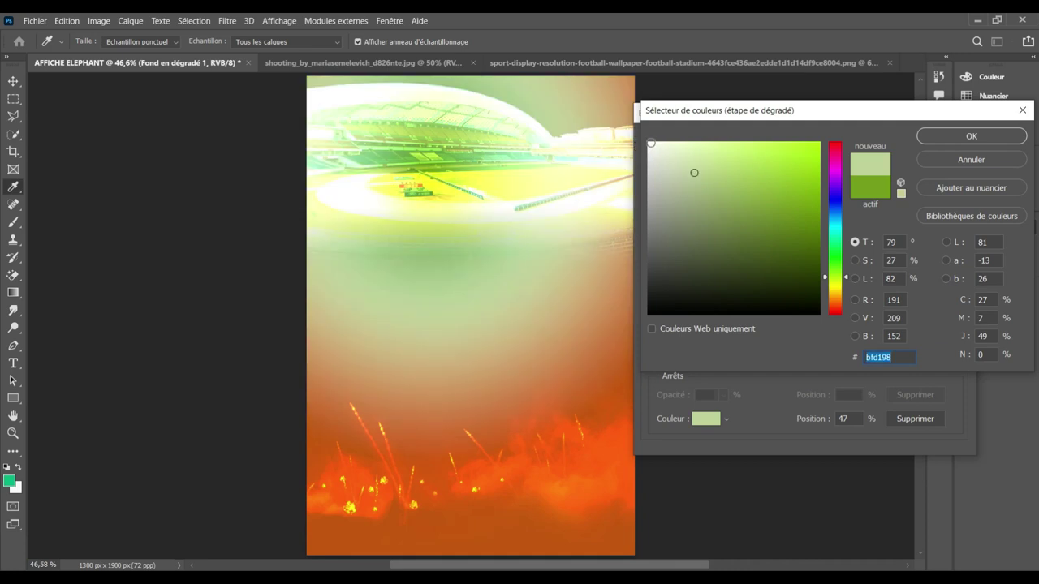
left_click(802, 258)
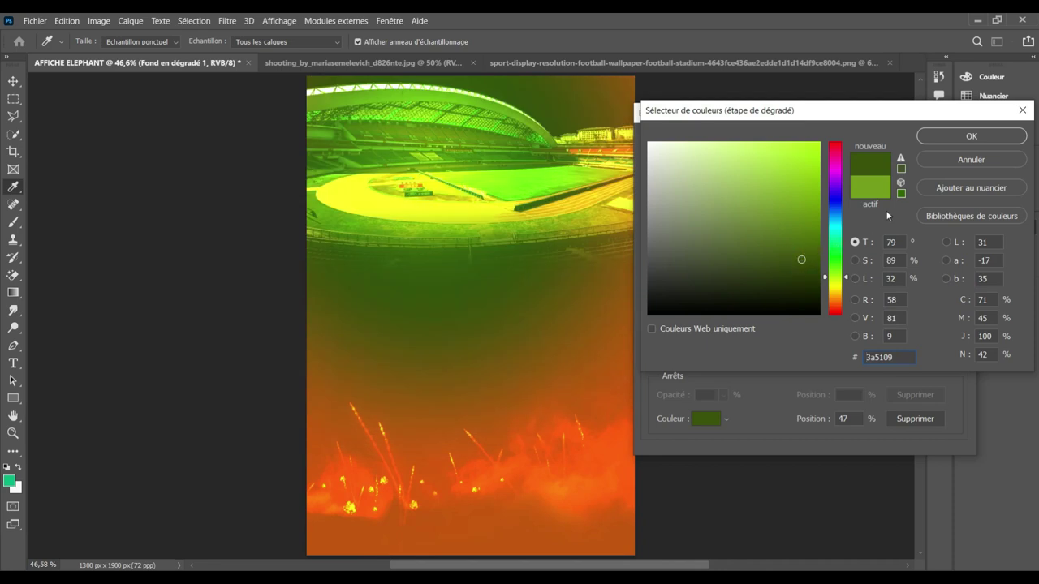
left_click(958, 134)
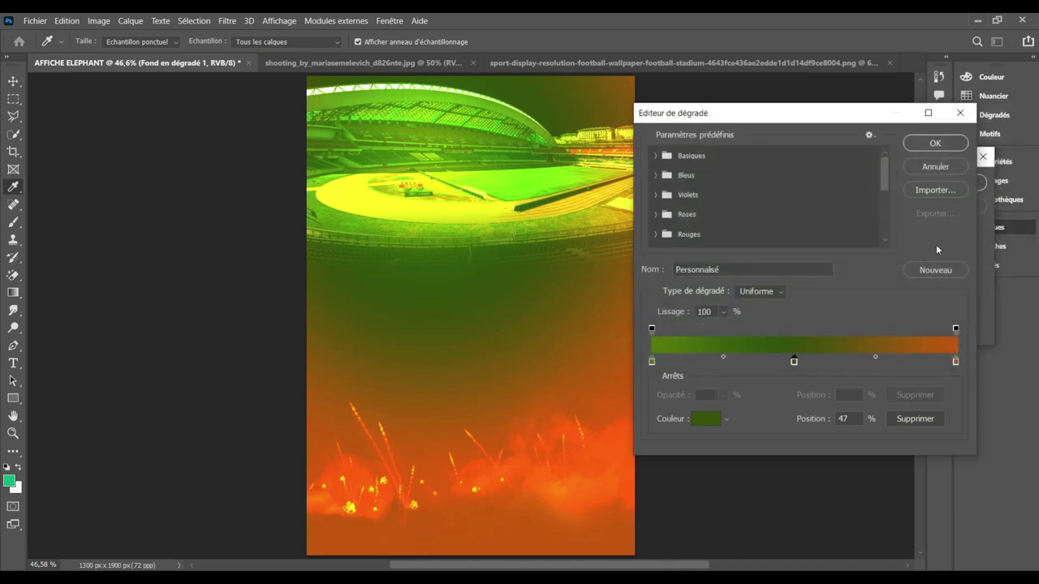
left_click(938, 144)
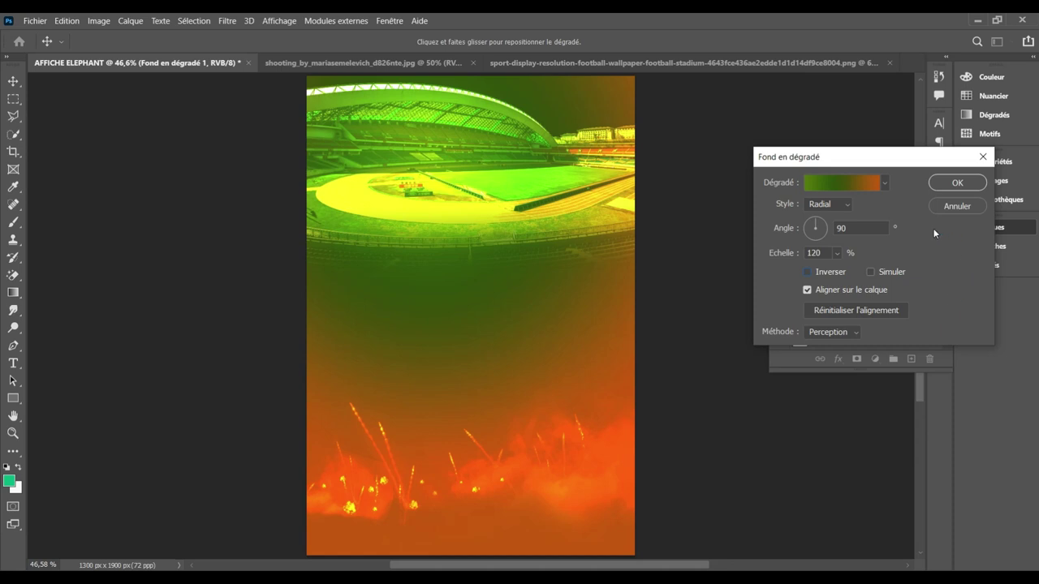
left_click(953, 183)
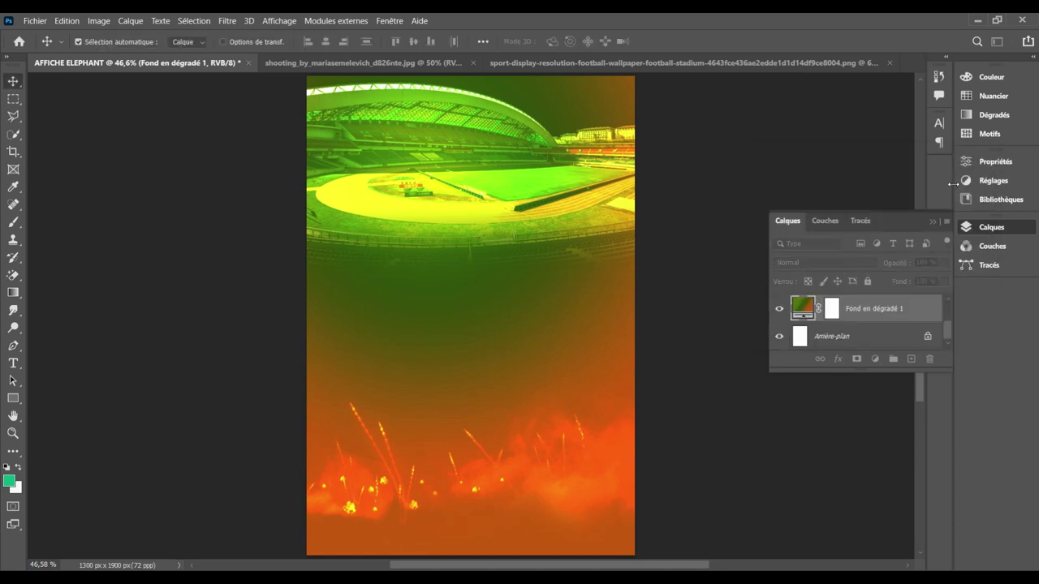
Step: Add a new gradient fill layer with a near-black #101212 starting stop
left_click(877, 360)
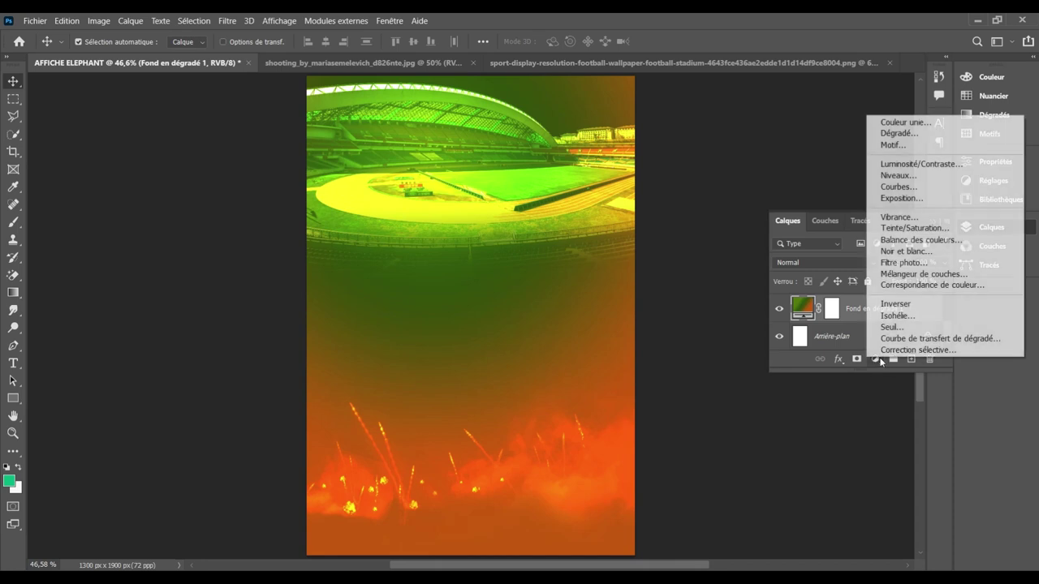
left_click(923, 136)
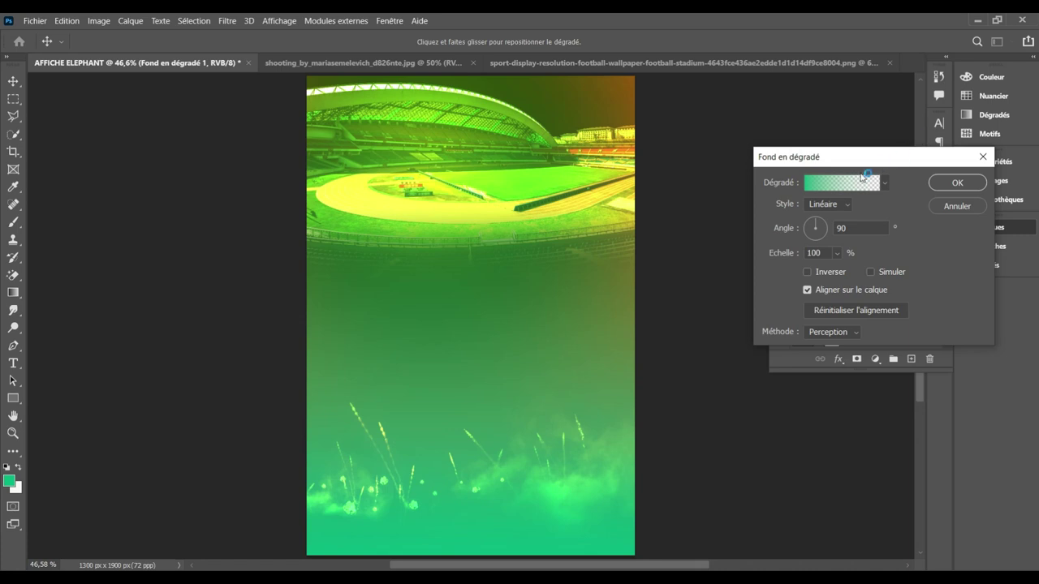
left_click(818, 185)
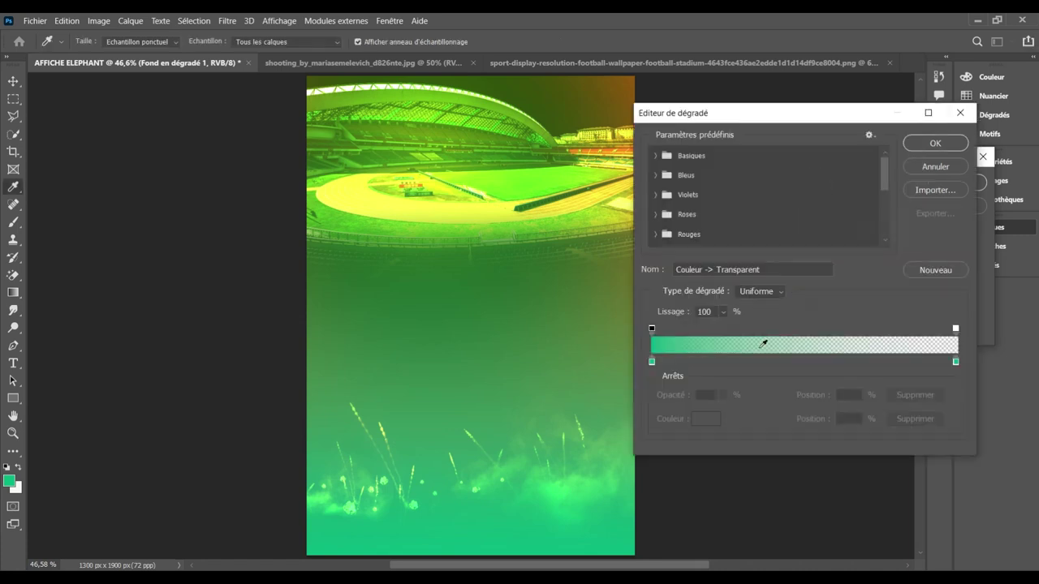
left_click(652, 362)
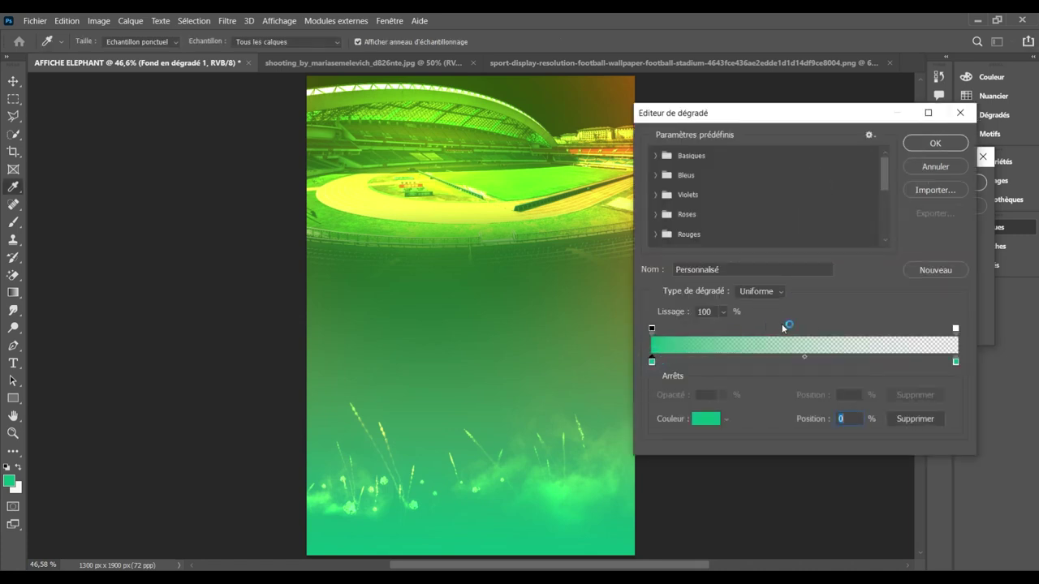
double_click(651, 362)
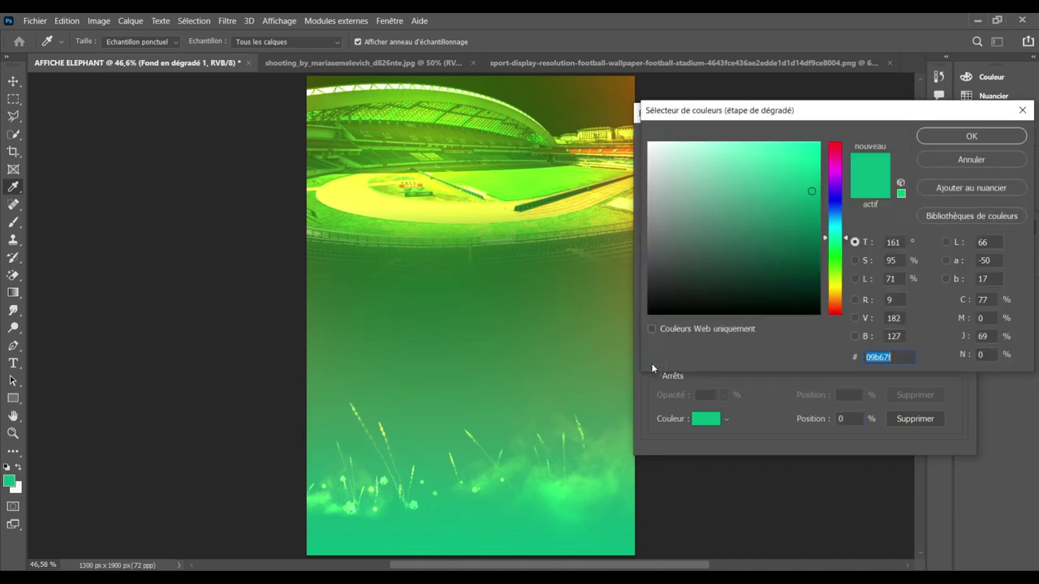
left_click(798, 308)
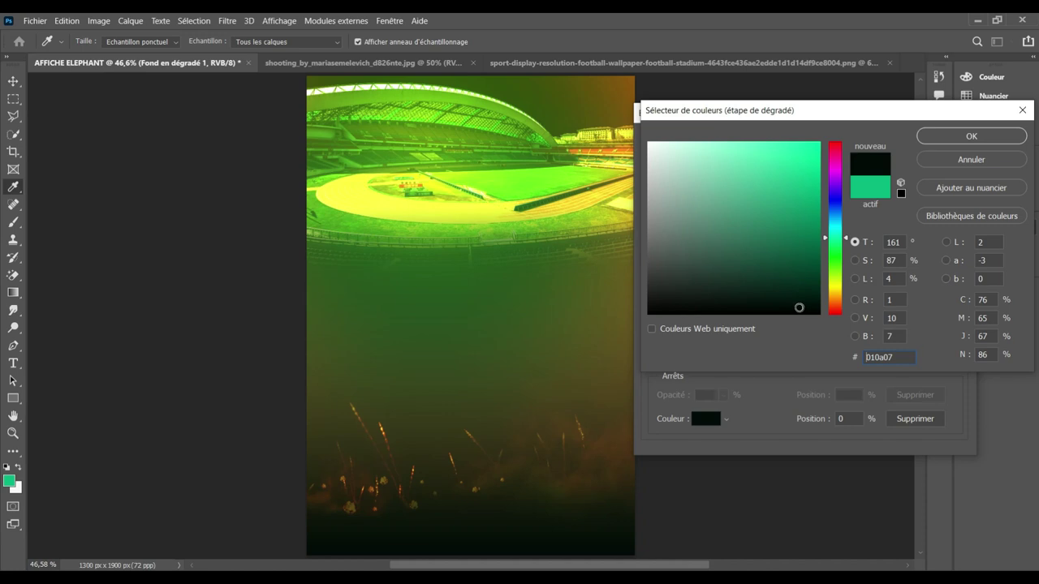
left_click(662, 301)
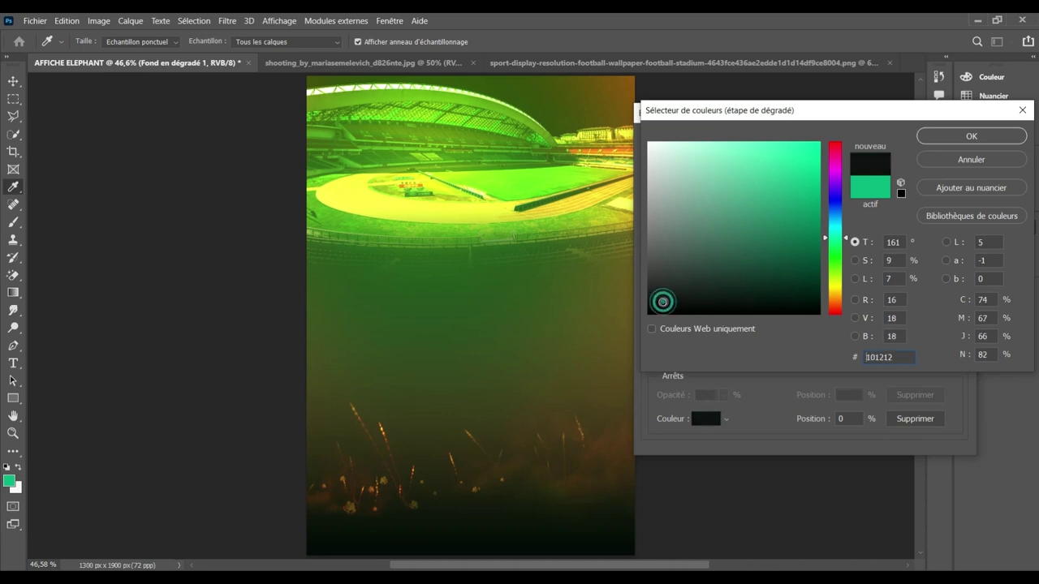
left_click(934, 142)
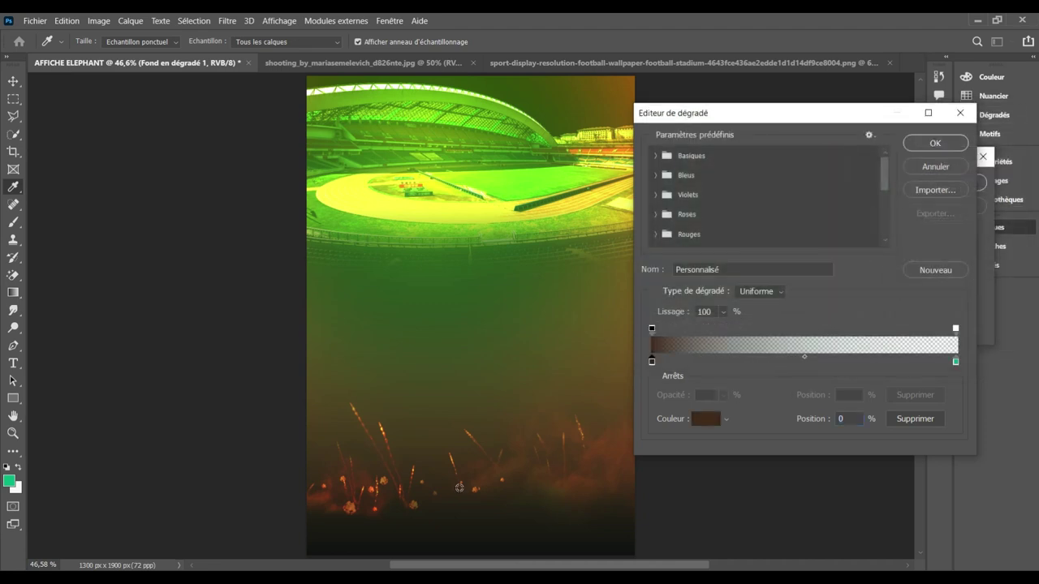
Step: Move the dark stop to 21% and create the dark-to-transparent Fond en dégradé 2 layer
left_click_drag(459, 487, 454, 434)
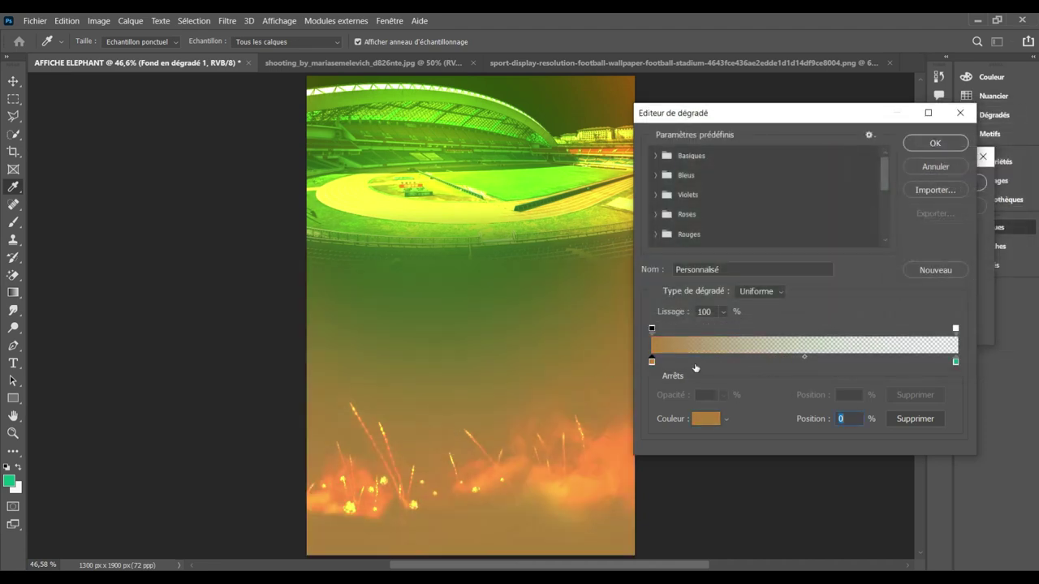
key("ctrl+z")
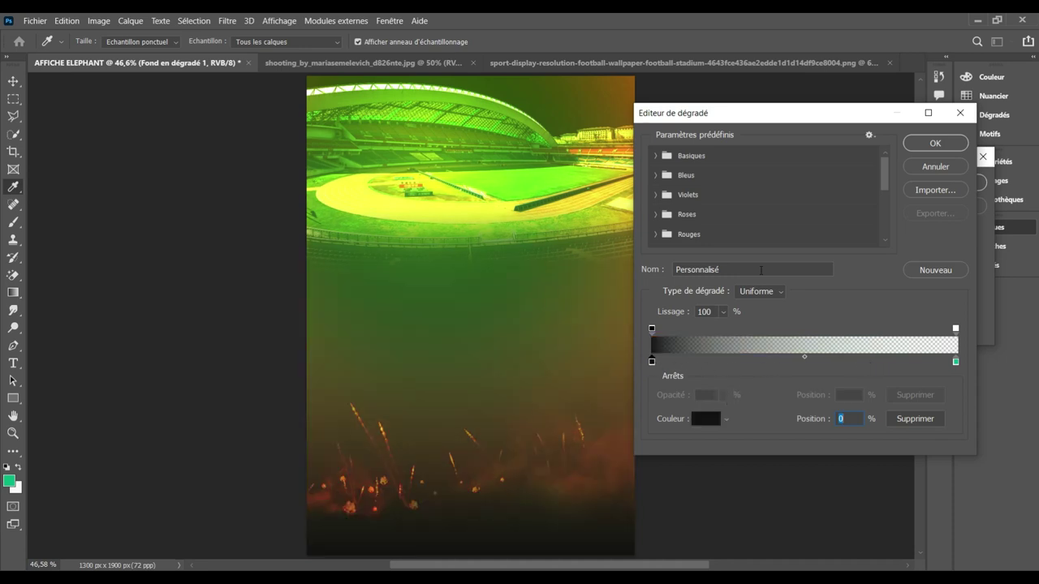
left_click_drag(652, 362, 716, 362)
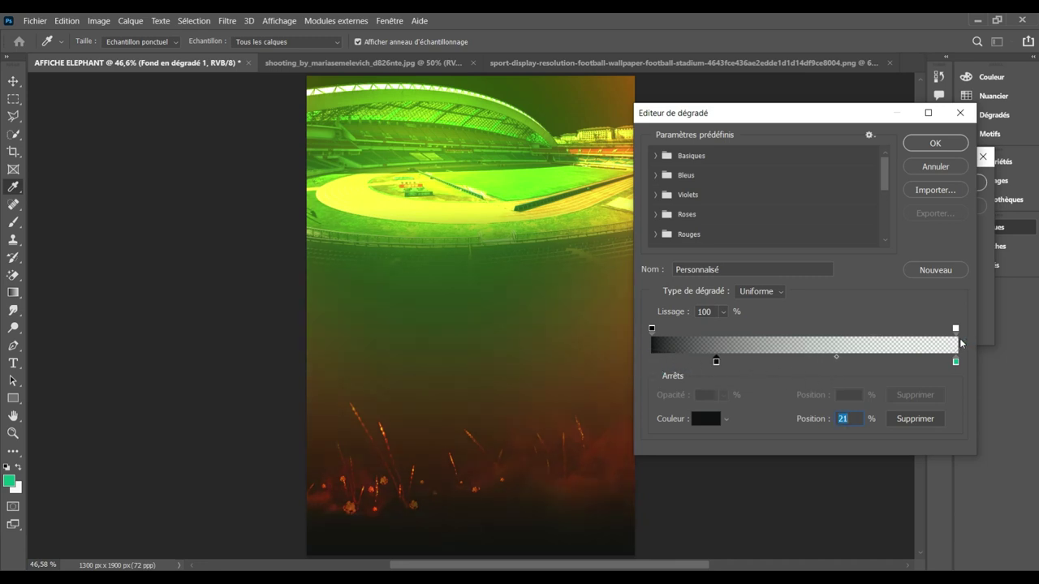
left_click(935, 144)
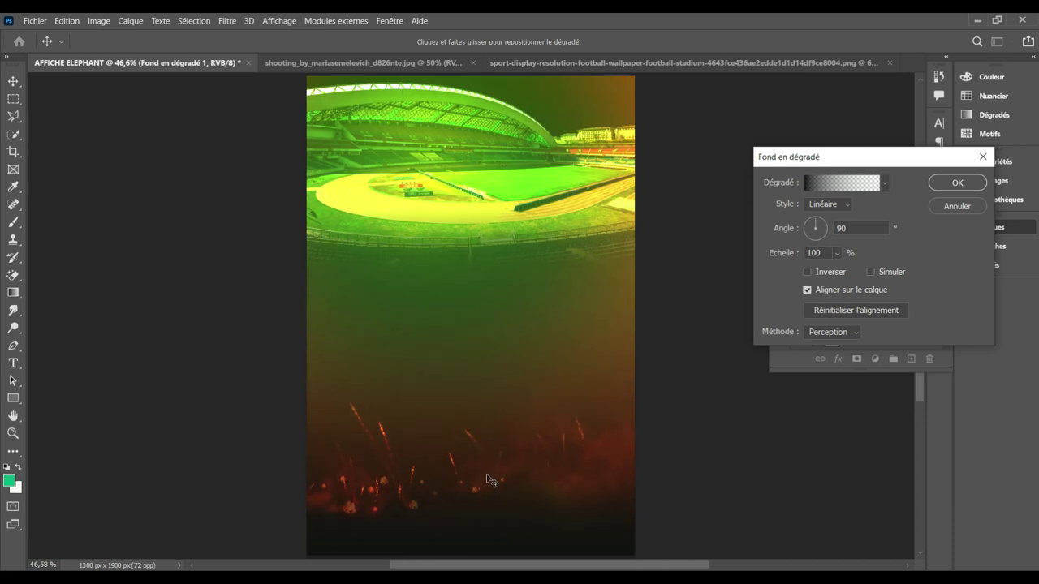
left_click(947, 186)
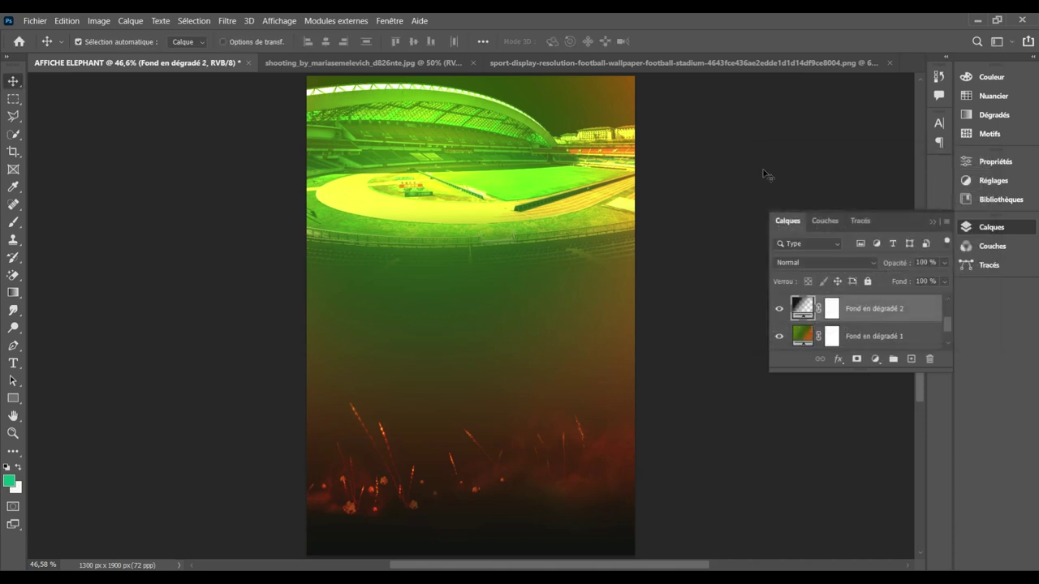
Step: Move the stadium layer Calque 1 down 79 px, then select Fond en dégradé 2
left_click(494, 189)
mouse_move(494, 189)
left_mouse_down()
mouse_move(495, 210)
mouse_move(494, 199)
left_mouse_up()
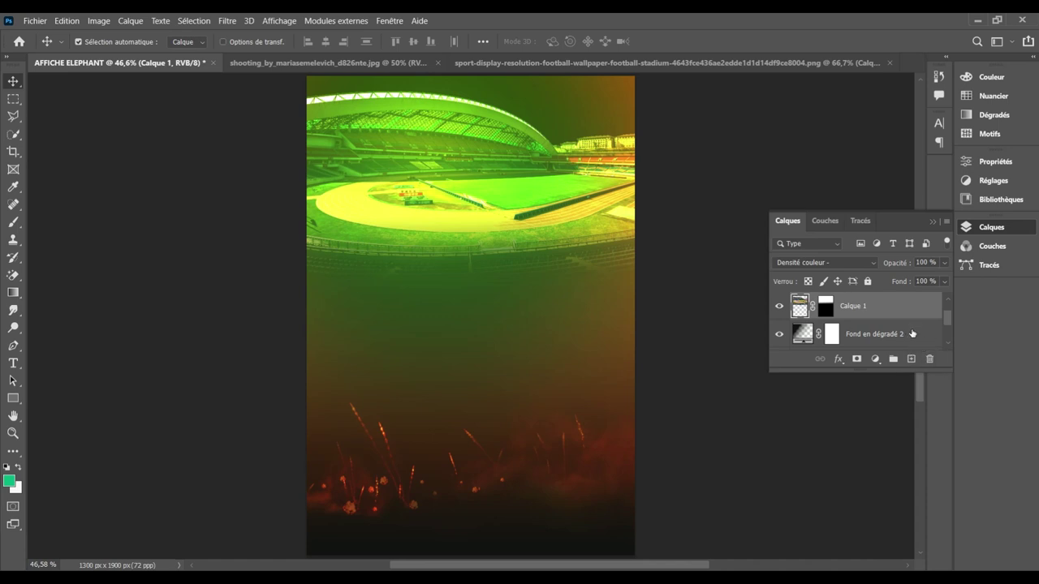
left_click(912, 334)
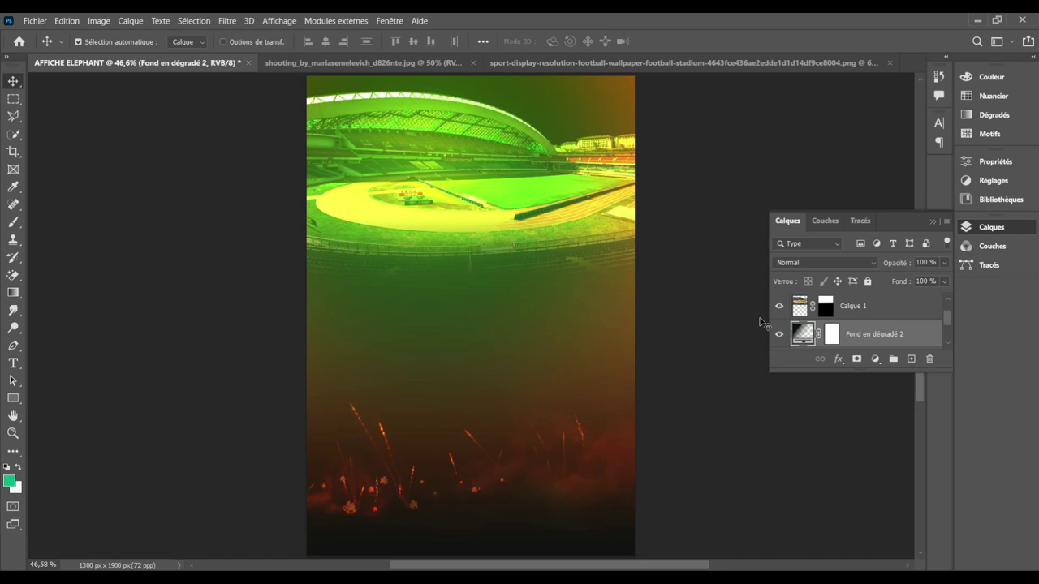
left_click(947, 340)
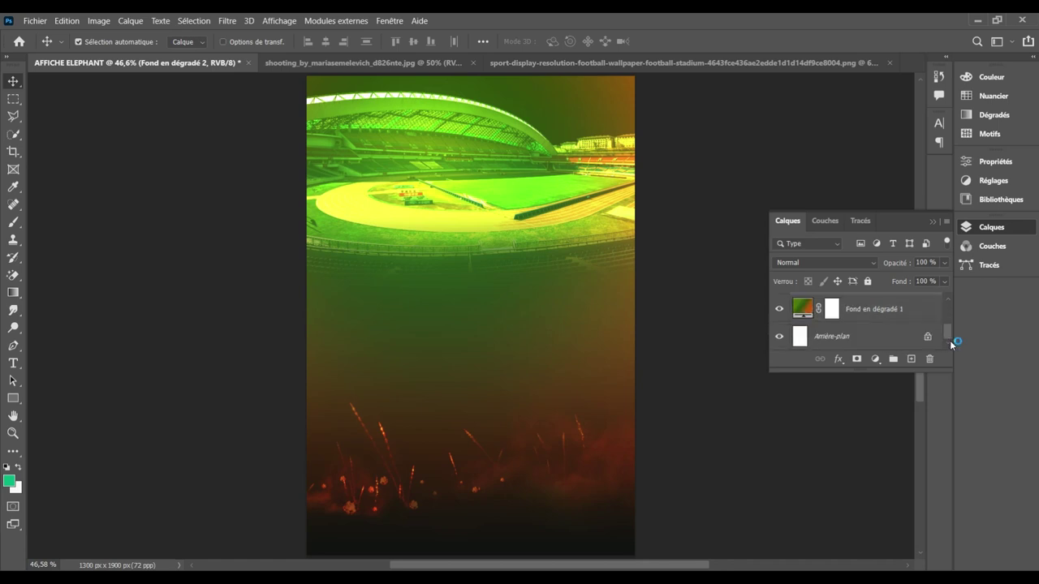
Step: Darken the Fond en dégradé 1 middle gradient stop to 10130a
double_click(798, 307)
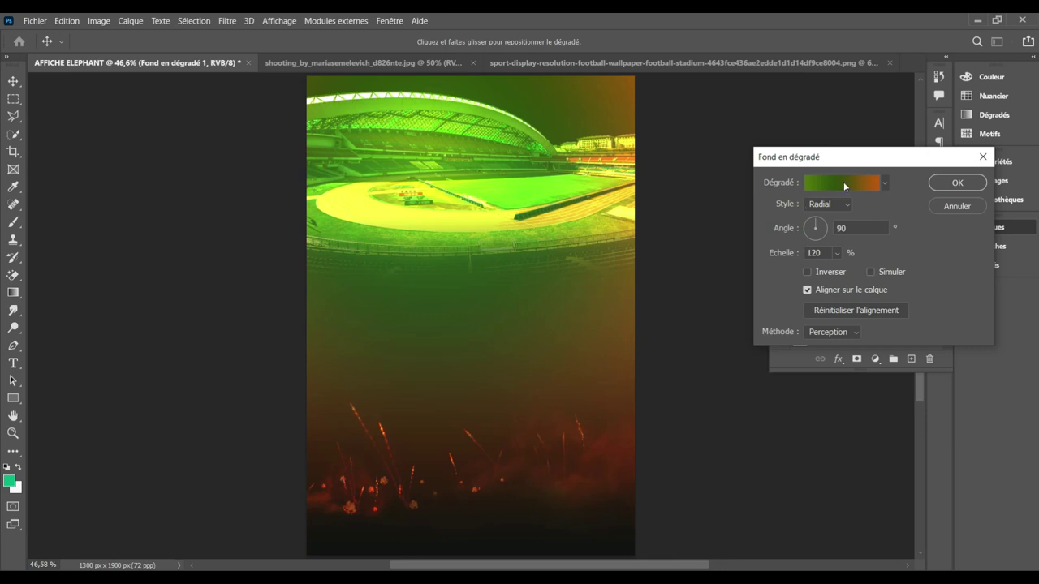
left_click(843, 184)
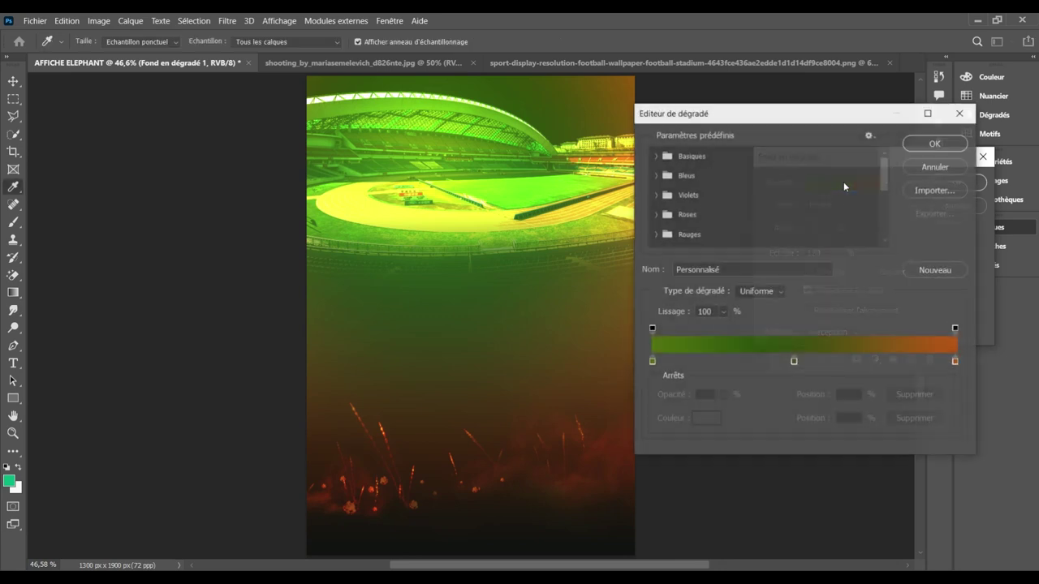
double_click(793, 362)
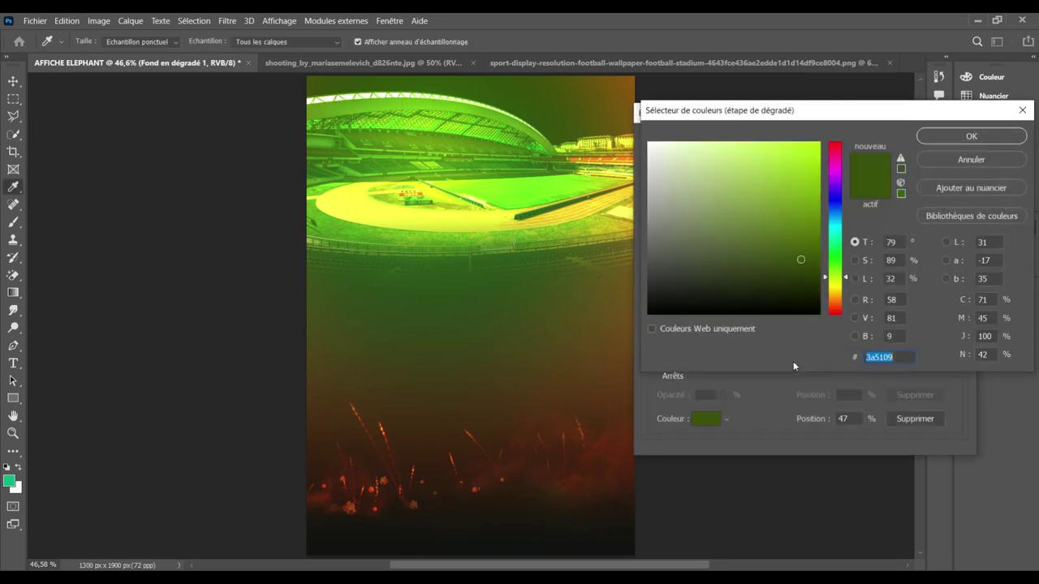
left_click(746, 283)
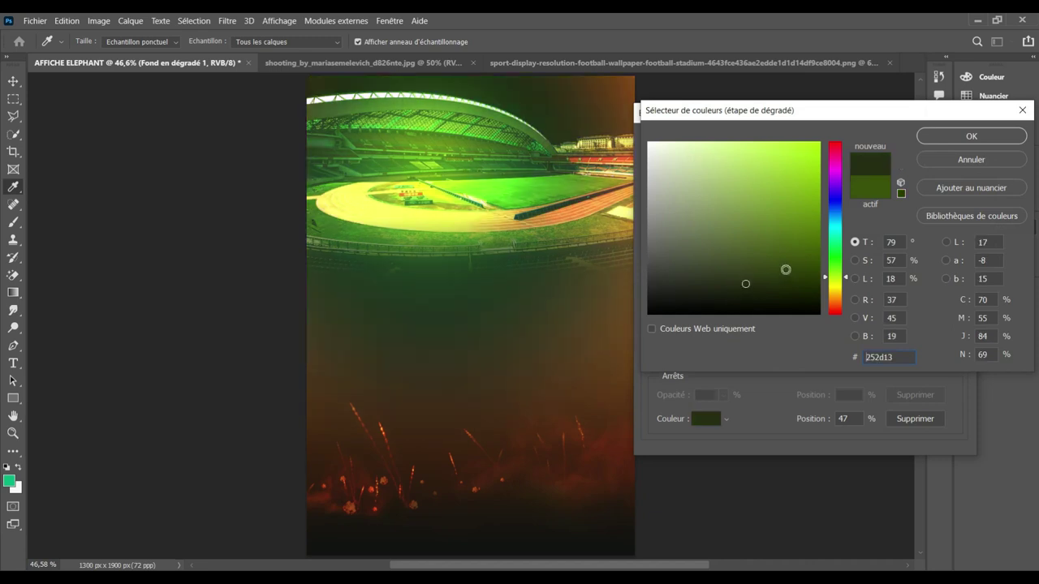
left_click(775, 295)
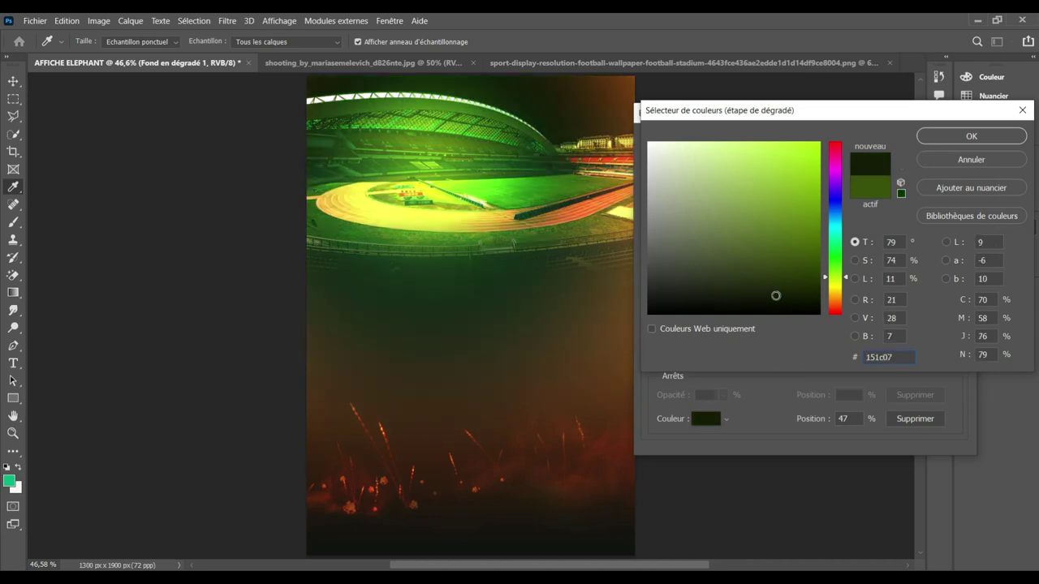
left_click(708, 300)
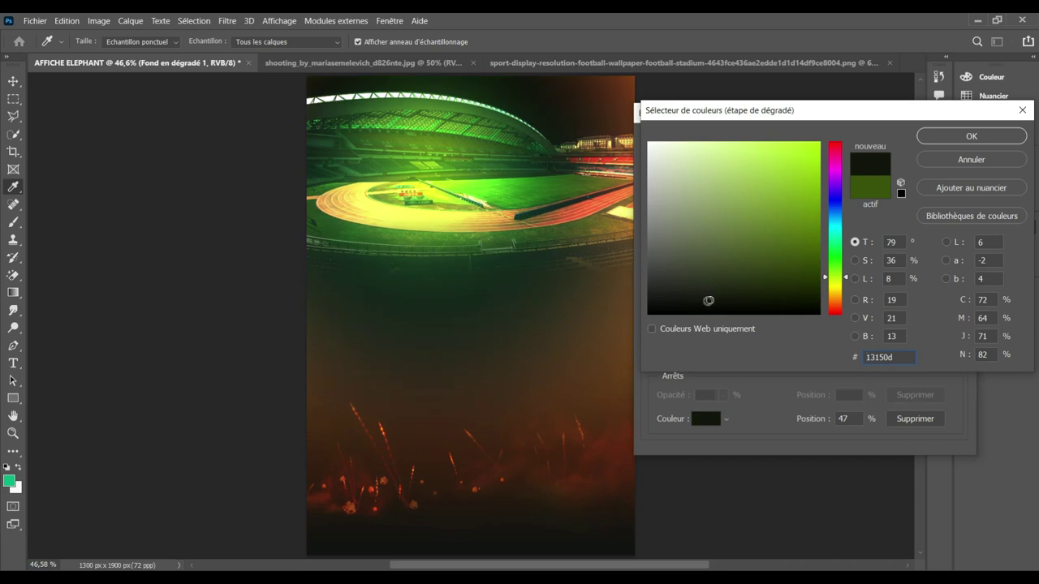
left_click(886, 279)
left_click(734, 302)
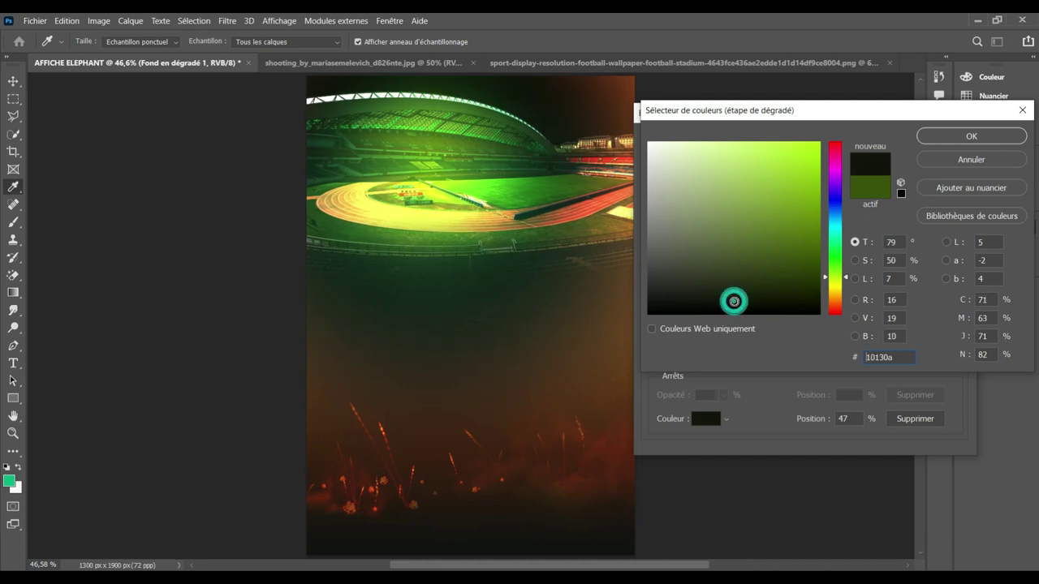
left_click(954, 136)
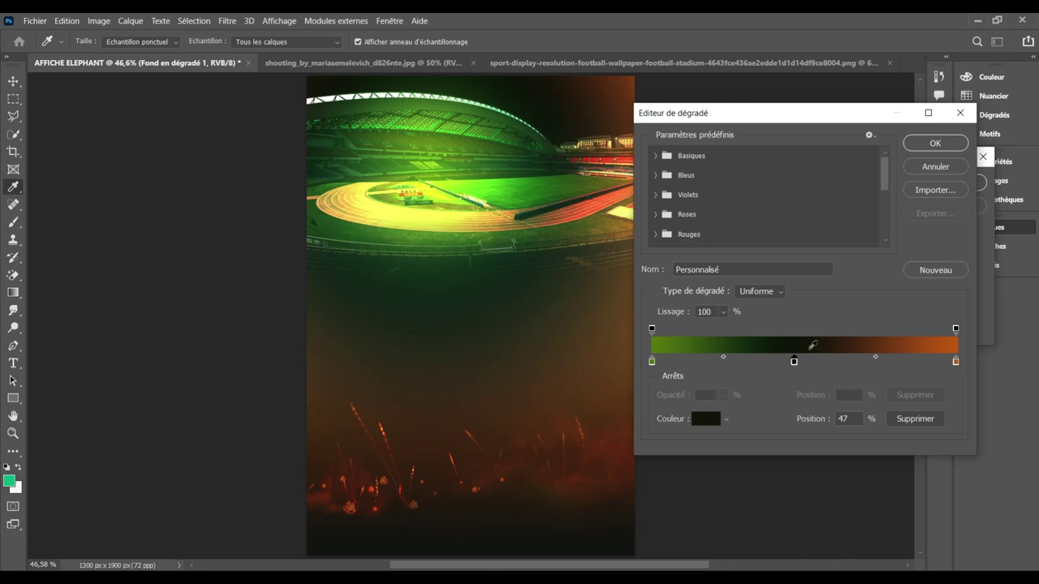
Step: Move the dark middle stop to 64% and apply the gradient
left_click(793, 366)
left_click_drag(793, 365, 815, 363)
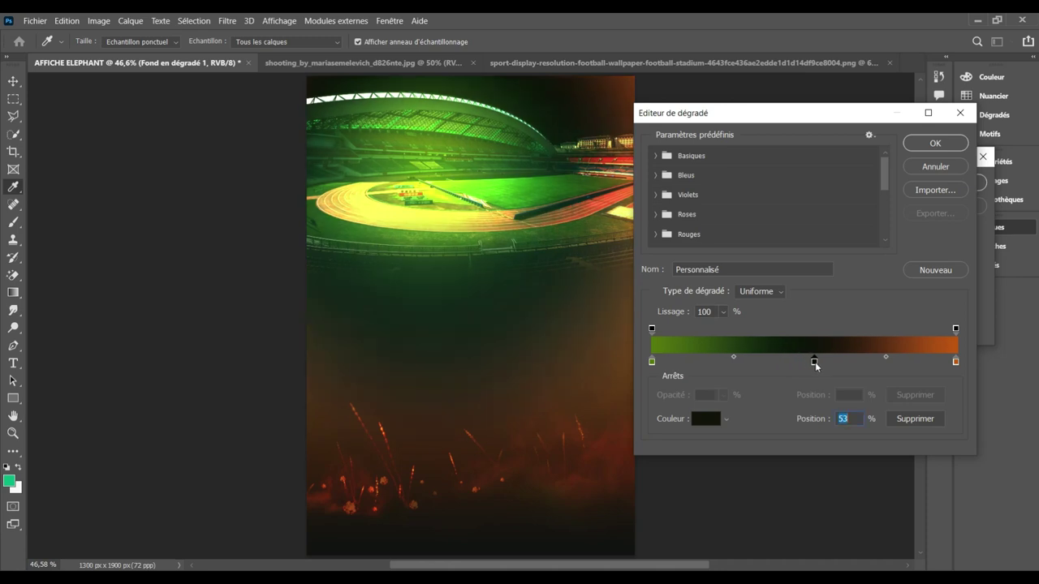
left_click_drag(816, 363, 847, 364)
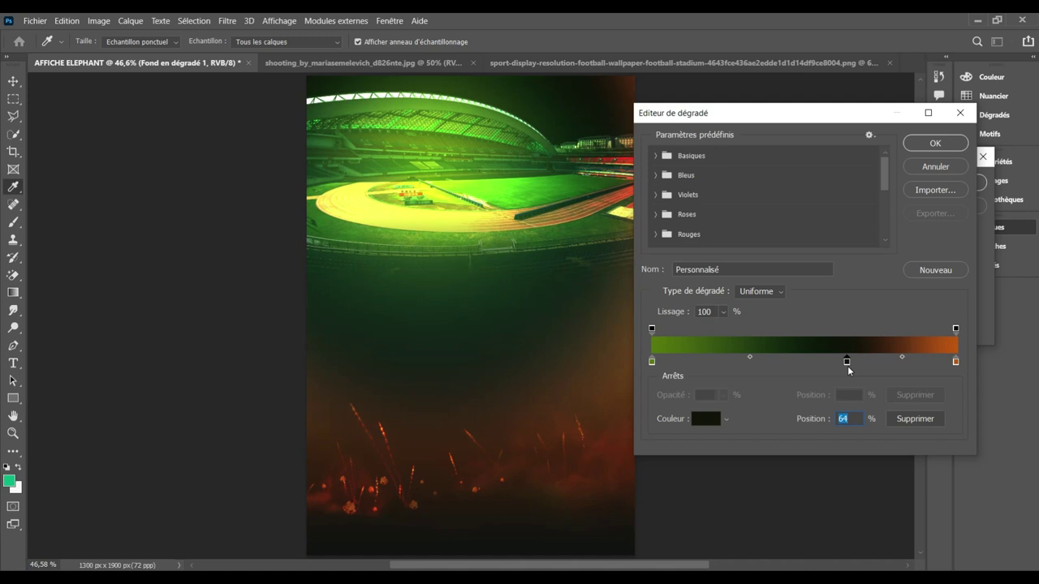
left_click(922, 151)
left_click(920, 148)
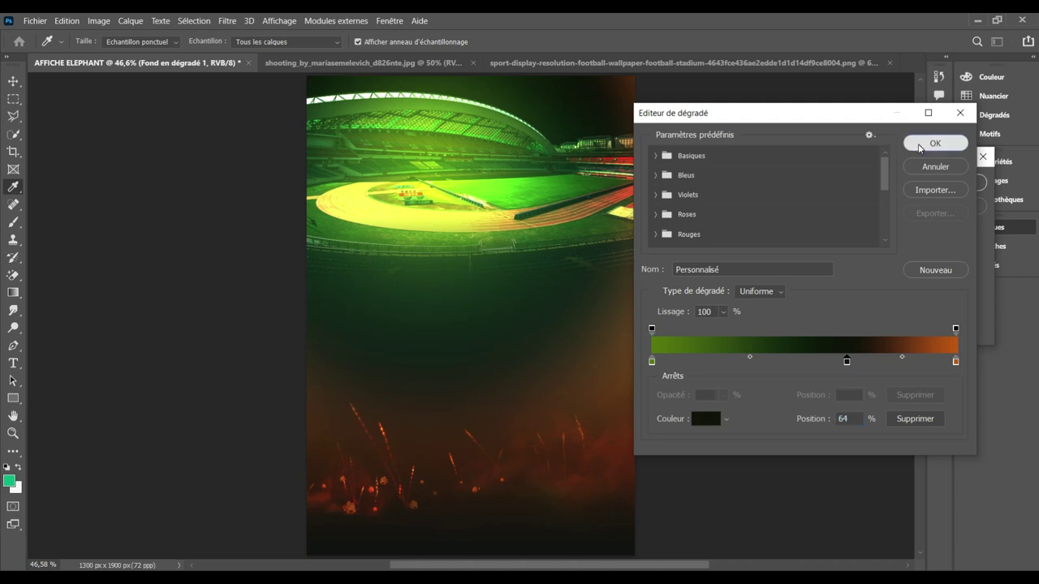
Step: Set the radial gradient scale (Echelle) to 125% and commit the fill
double_click(826, 253)
type("150")
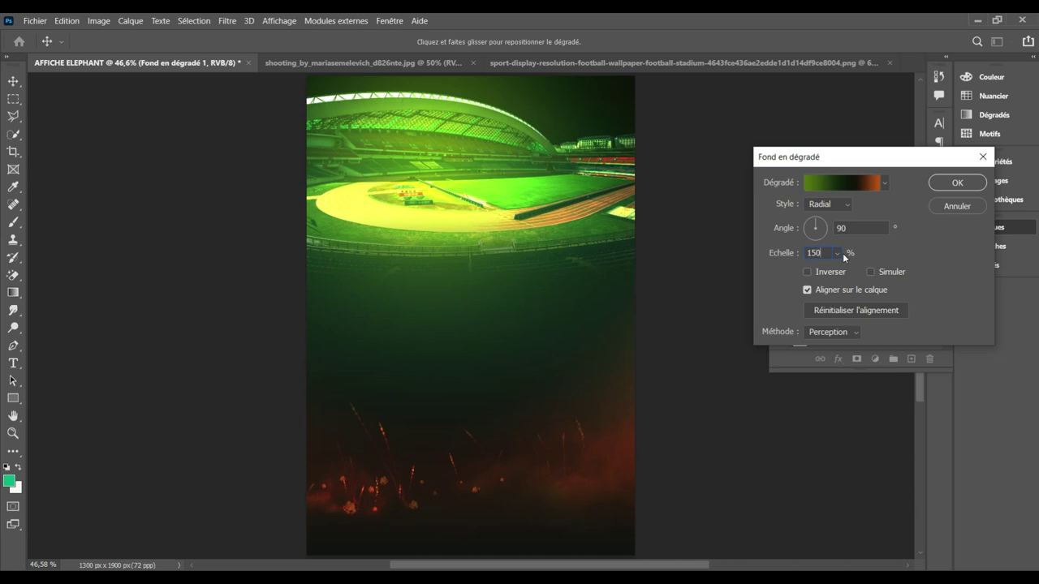
key("BackSpace")
key("BackSpace")
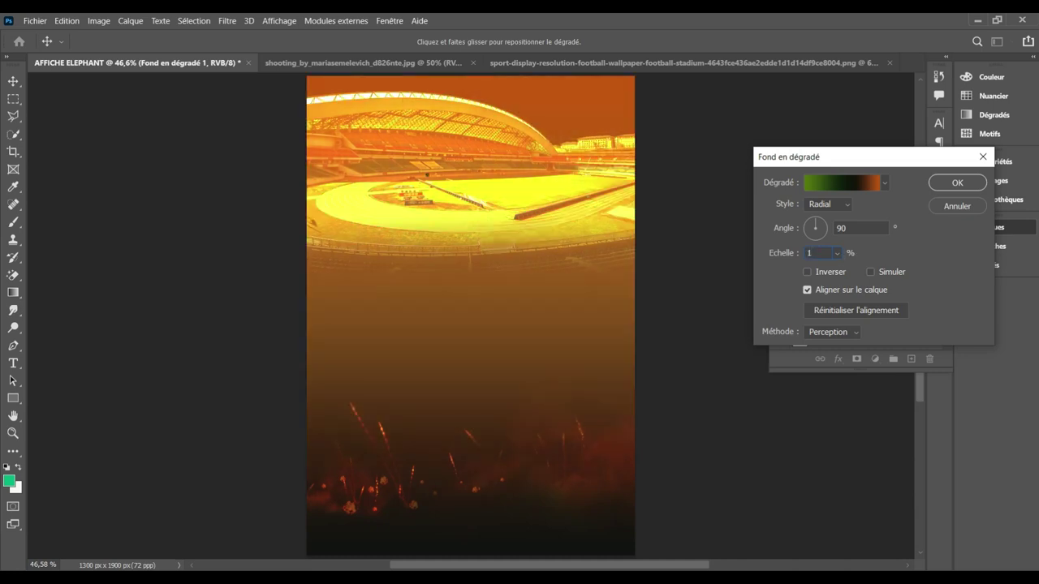
type("25")
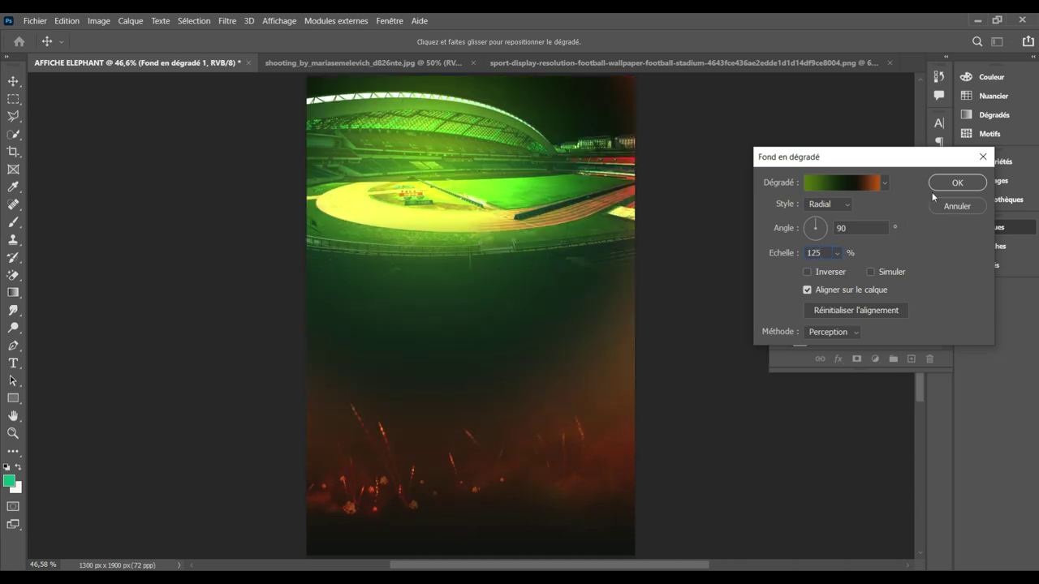
left_click(950, 183)
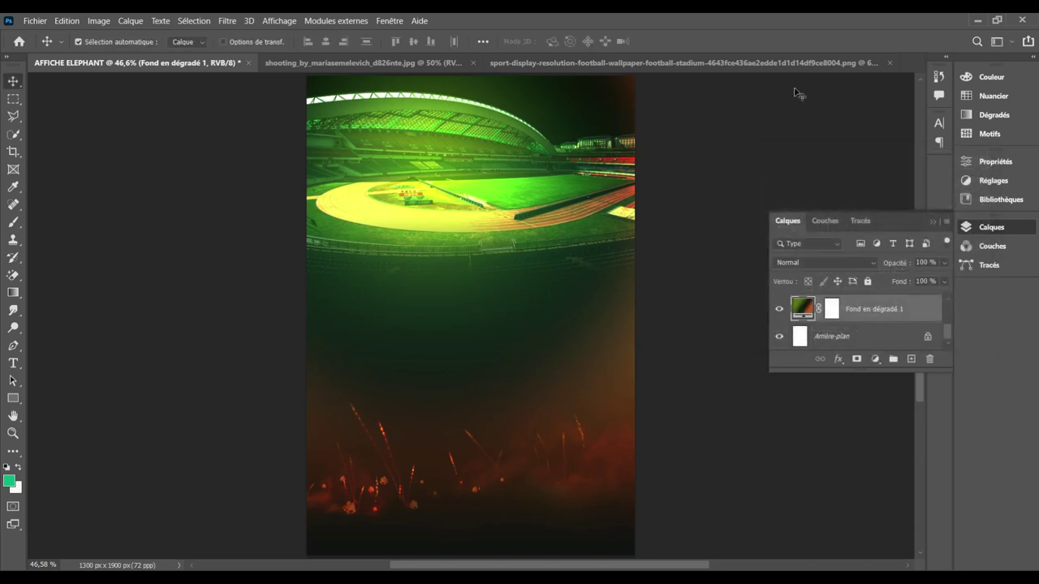
Step: Close the stadium and fireworks source images, leaving only AFFICHE ELEPHANT open
left_click(586, 63)
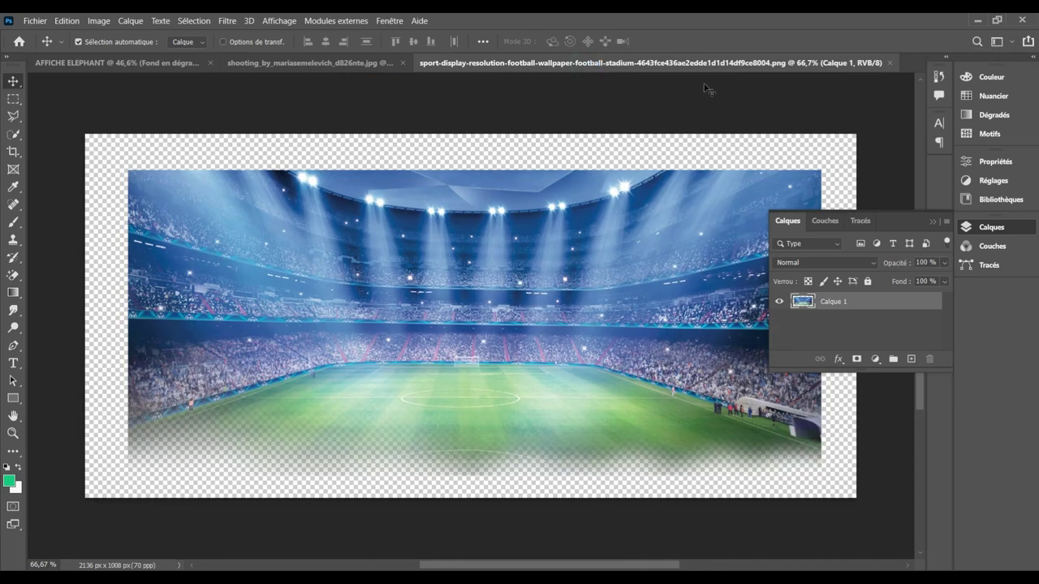
left_click(889, 63)
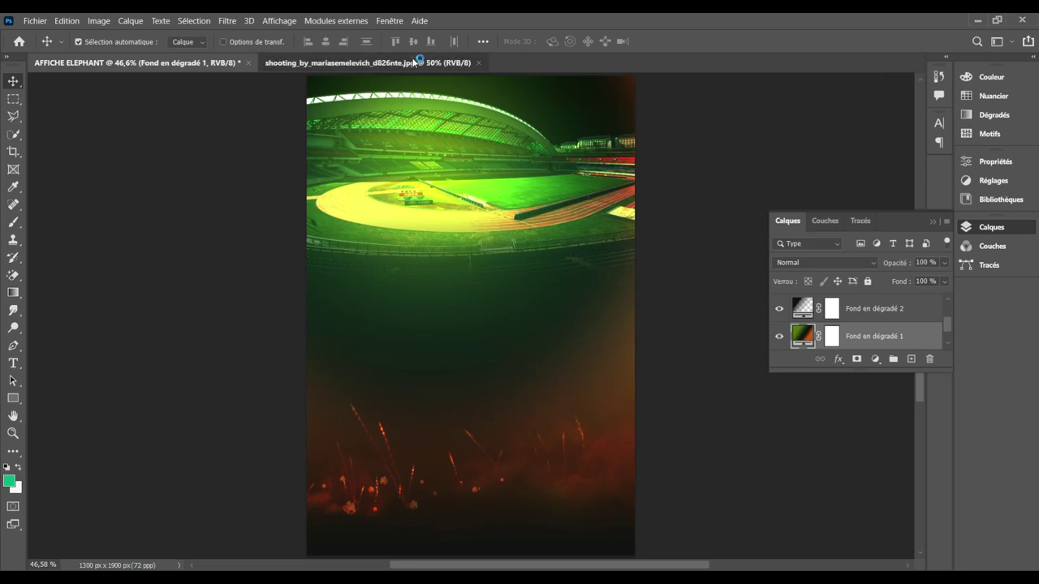
left_click(420, 62)
left_click(479, 64)
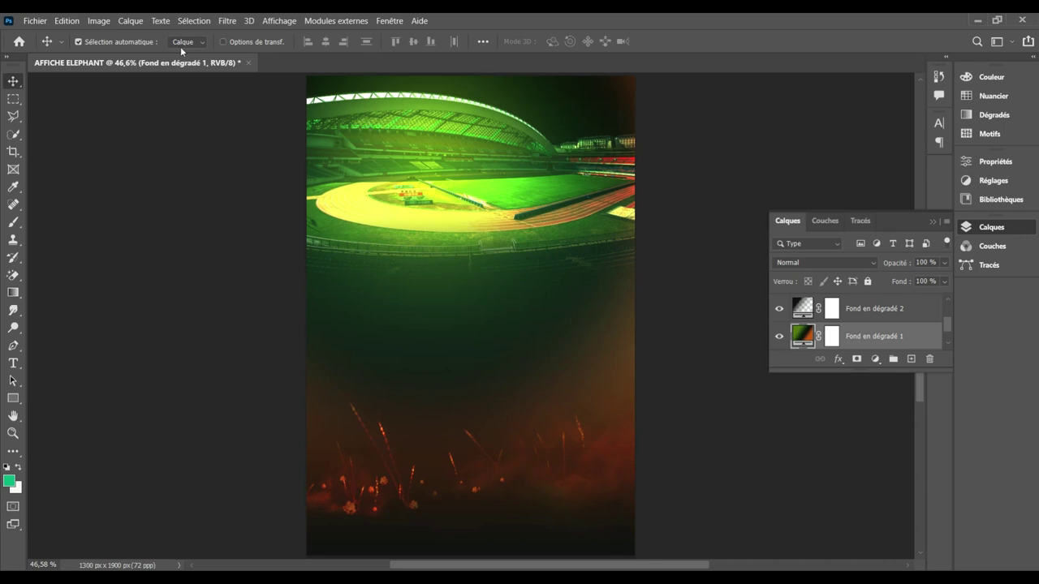
Step: Open the african-bush-elephant, tanzania and texture_332 images together via Fichier > Ouvrir
left_click(38, 21)
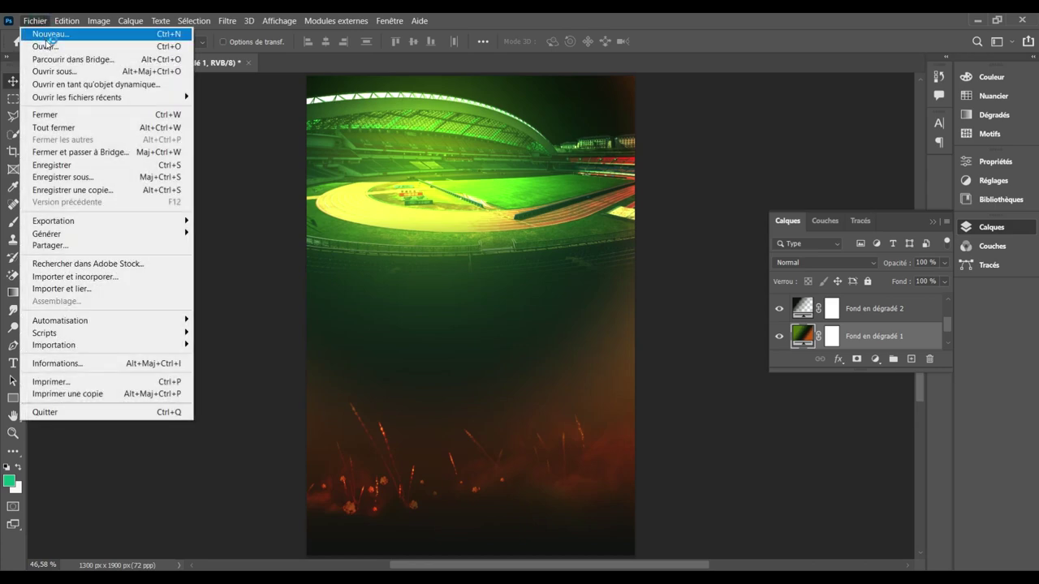
left_click(46, 45)
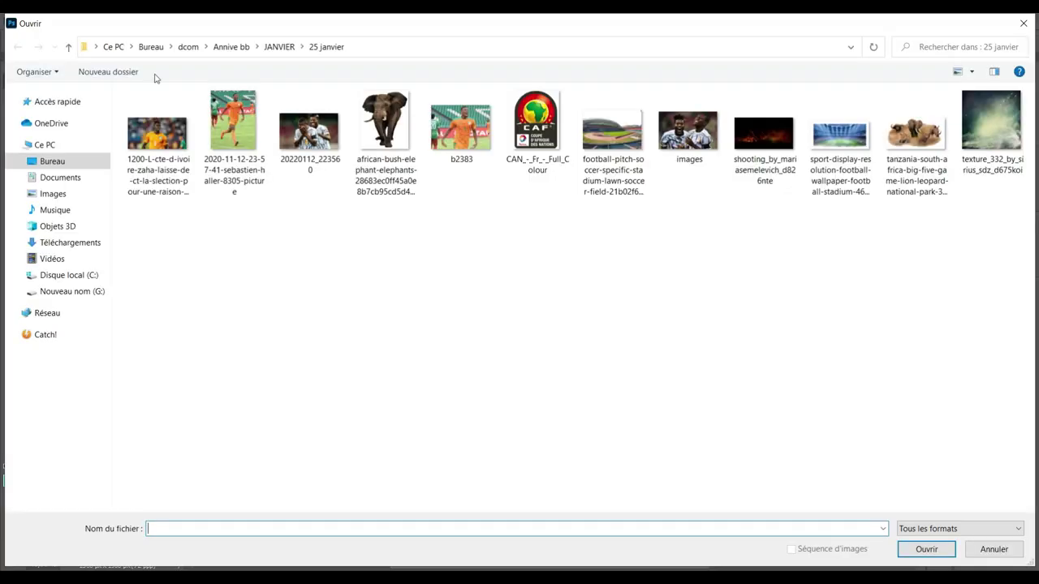
left_click(383, 114)
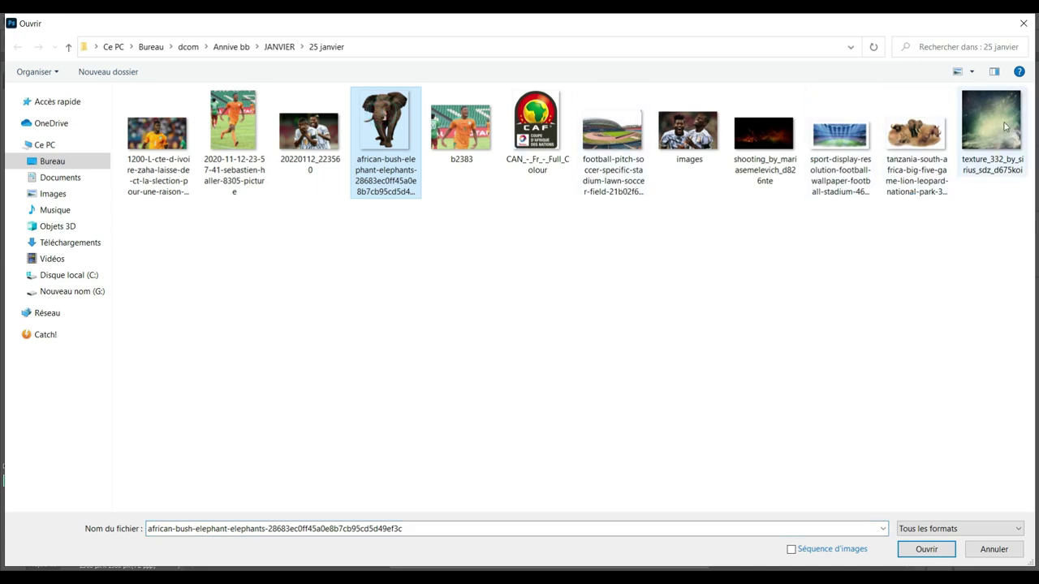
left_click(923, 140)
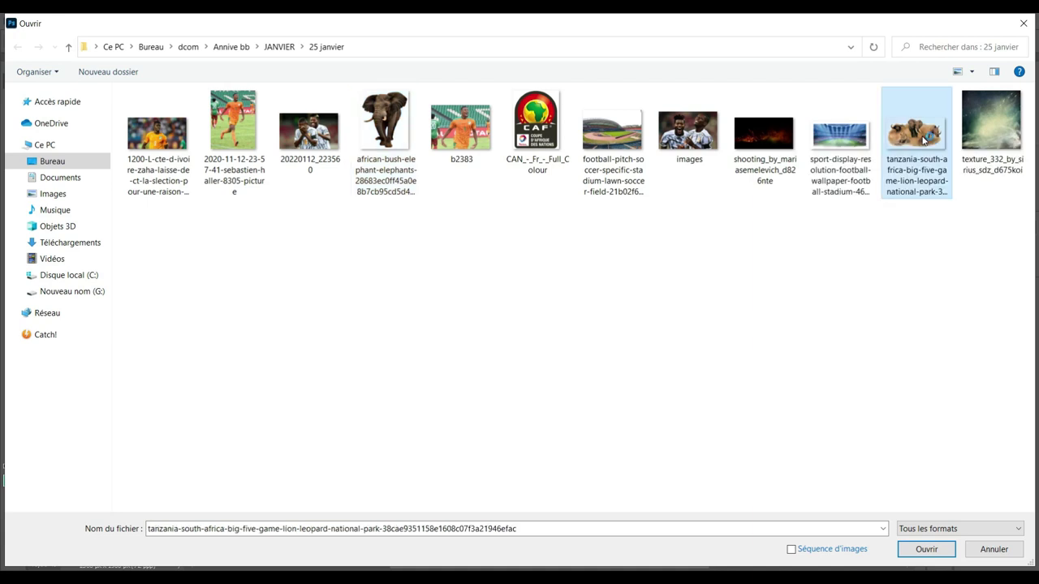
left_click(988, 134, "ctrl")
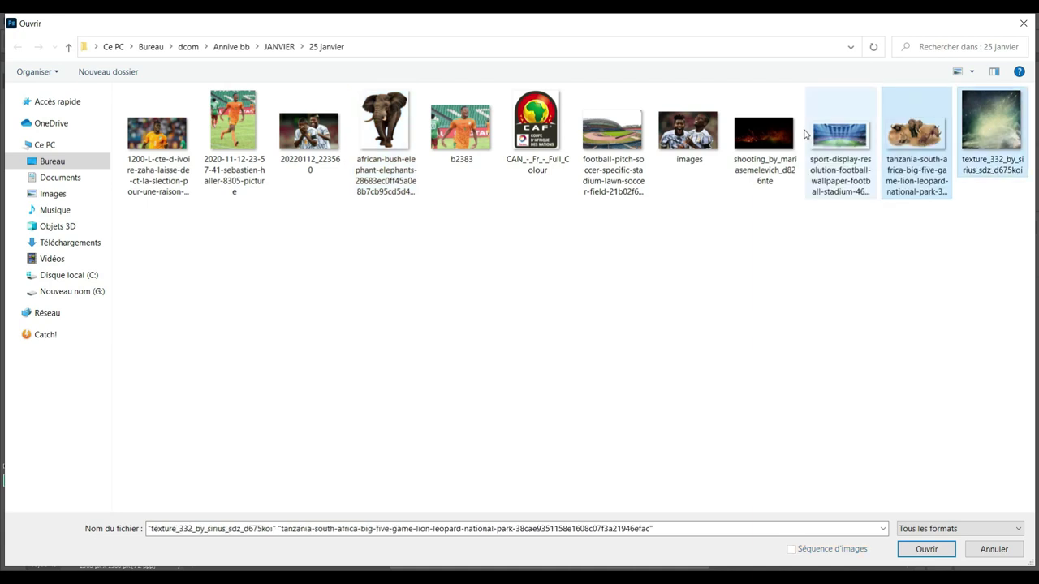
left_click(378, 114, "ctrl")
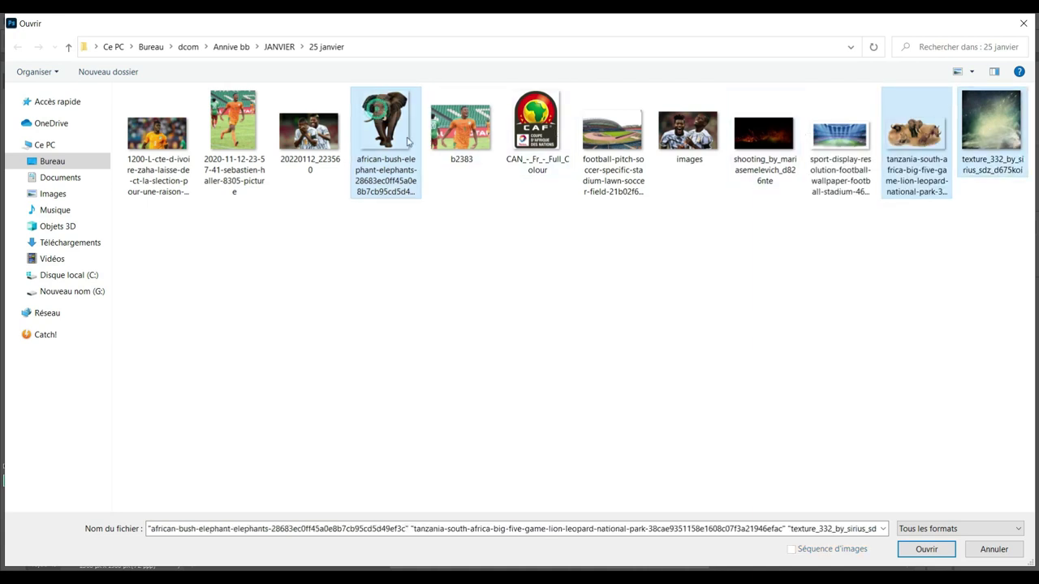
left_click(923, 554)
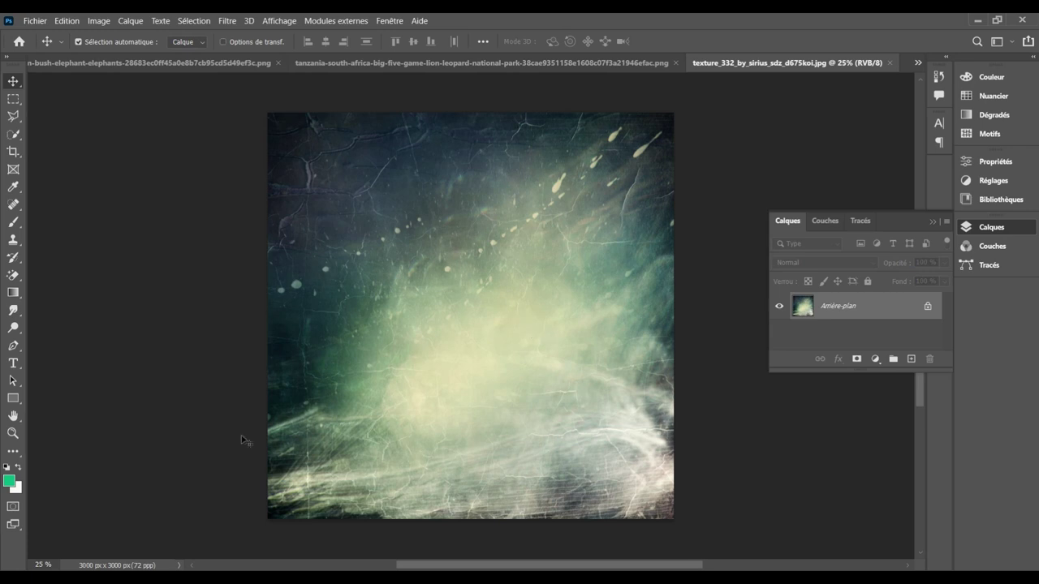
Step: Undo an accidental drop of the texture into the elephant image
left_click(372, 425)
mouse_move(501, 366)
left_mouse_down()
mouse_move(124, 72)
mouse_move(85, 63)
mouse_move(388, 291)
left_mouse_up()
key("ctrl+z")
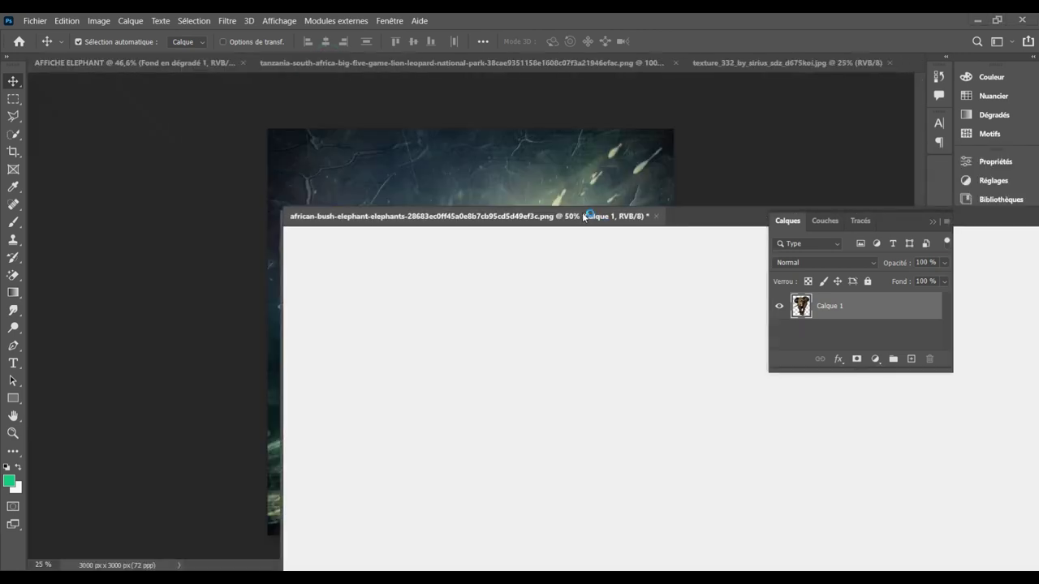
Step: Float the elephant window and drop texture_332 onto the AFFICHE ELEPHANT poster as Calque 3
left_click_drag(329, 63, 582, 212)
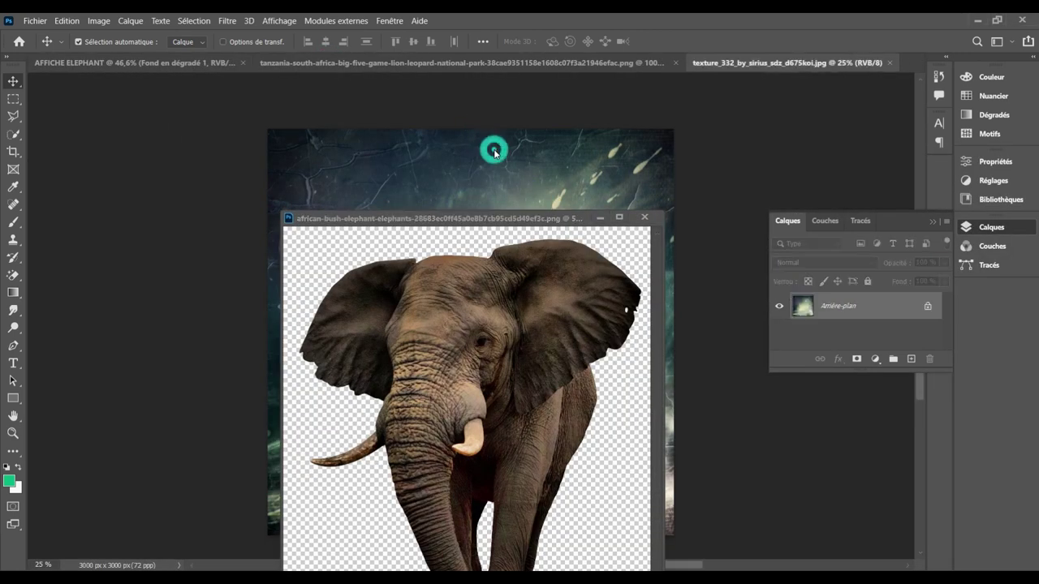
mouse_move(496, 153)
left_mouse_down()
mouse_move(232, 80)
mouse_move(421, 198)
left_mouse_up()
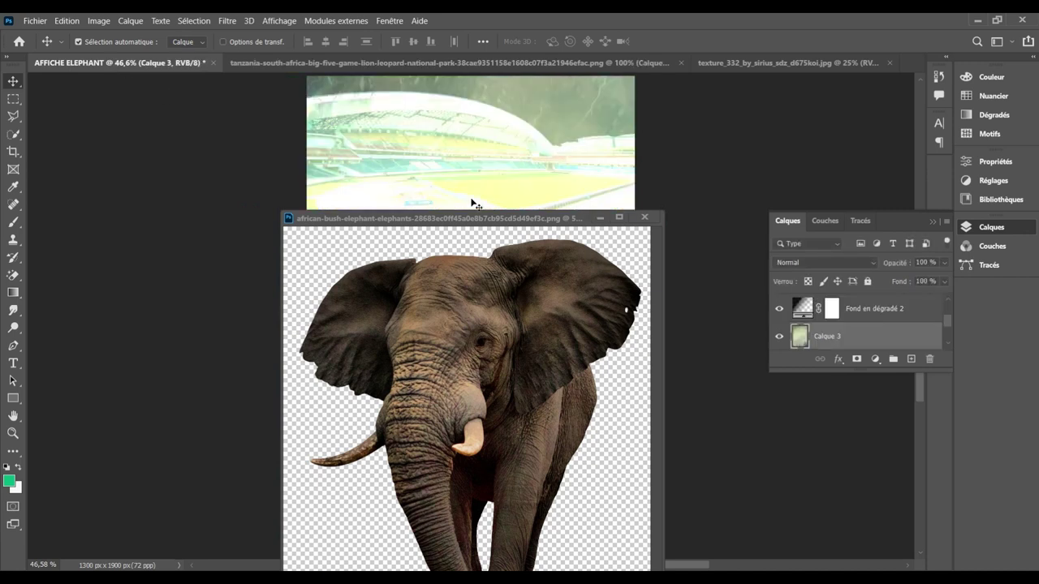
mouse_move(513, 224)
left_mouse_down()
mouse_move(759, 160)
mouse_move(753, 70)
left_mouse_up()
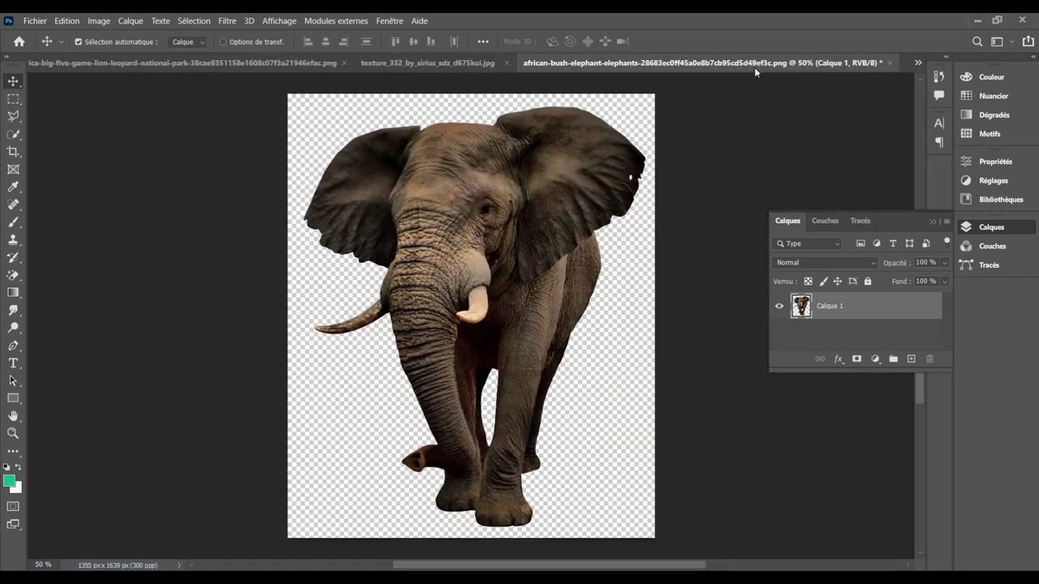
left_click(462, 63)
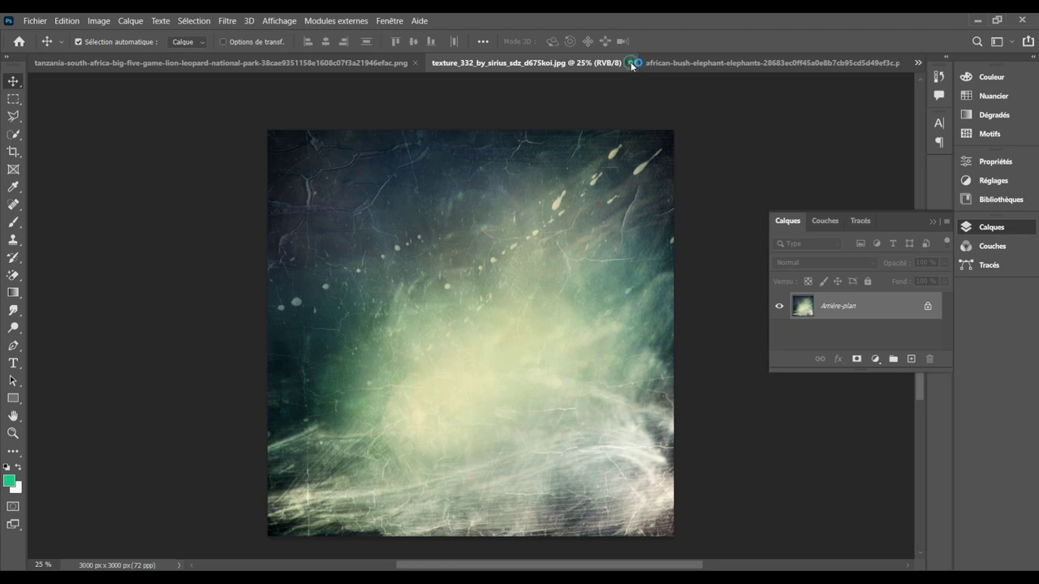
left_click(631, 63)
left_click(52, 61)
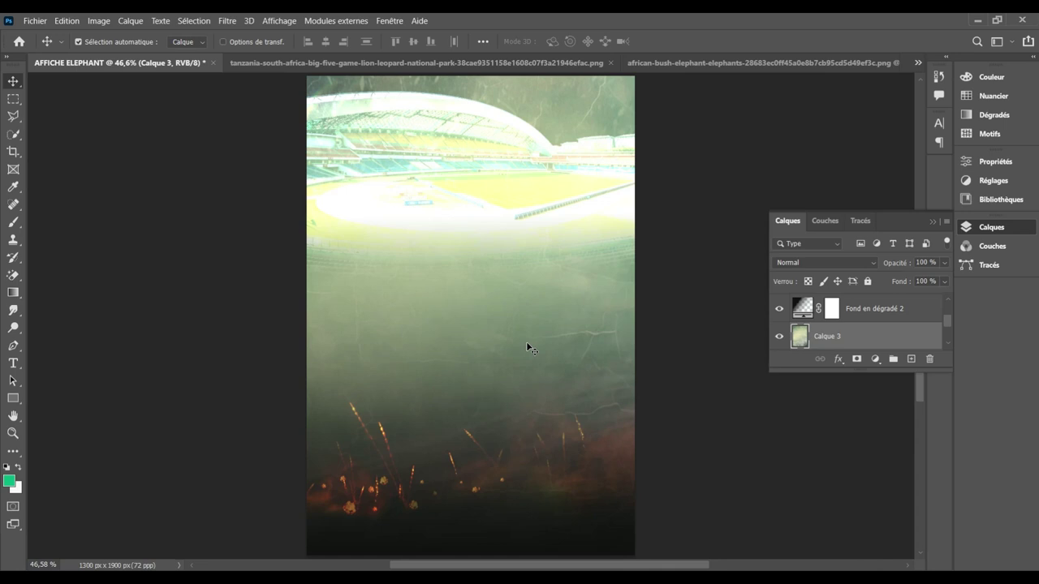
Step: Preview Calque 3's blend modes, such as Eclaircir and Superposition, from the Calques panel list
left_click(867, 262)
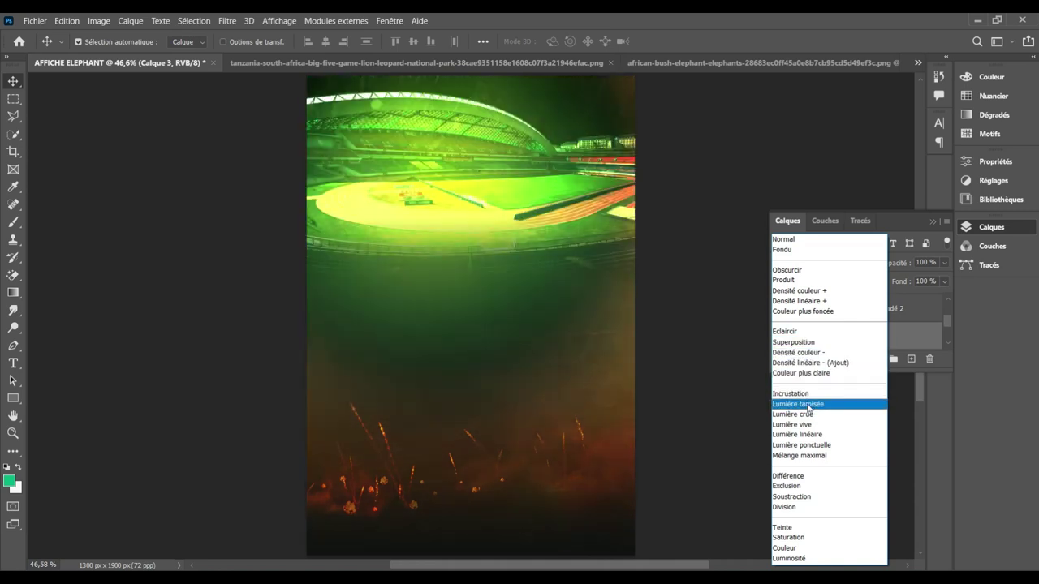
Step: Keep Calque 3 at Normal, scale it to roughly half width, and shift it down-right
left_click(712, 186)
key("ctrl")
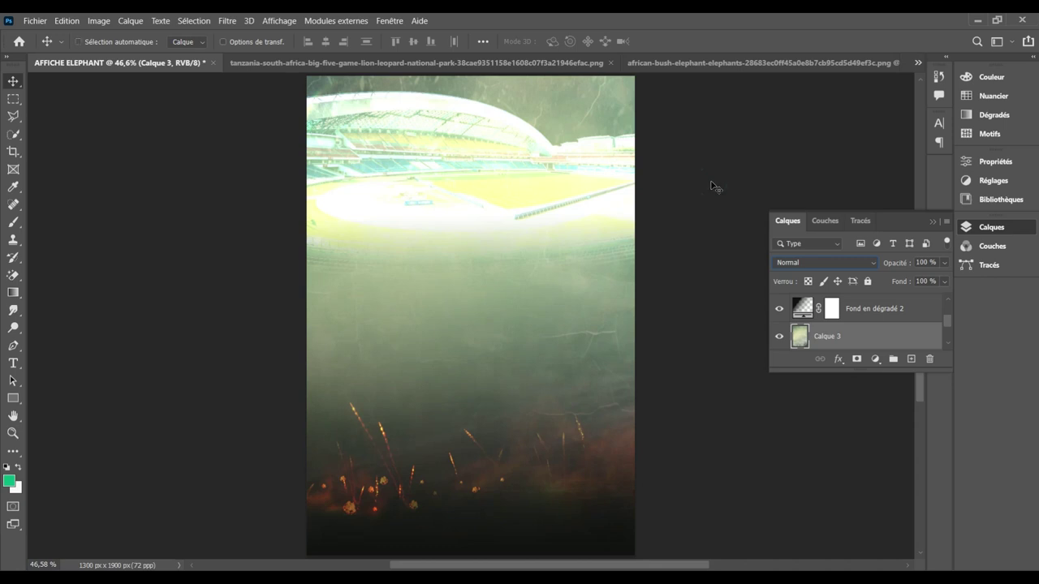
key("ctrl+t")
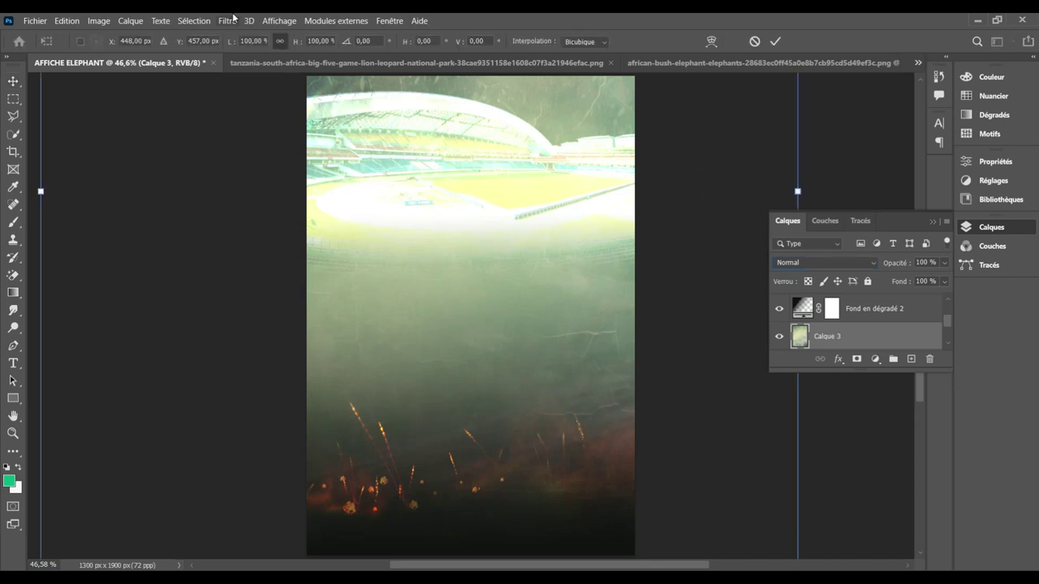
left_click_drag(261, 41, 249, 41)
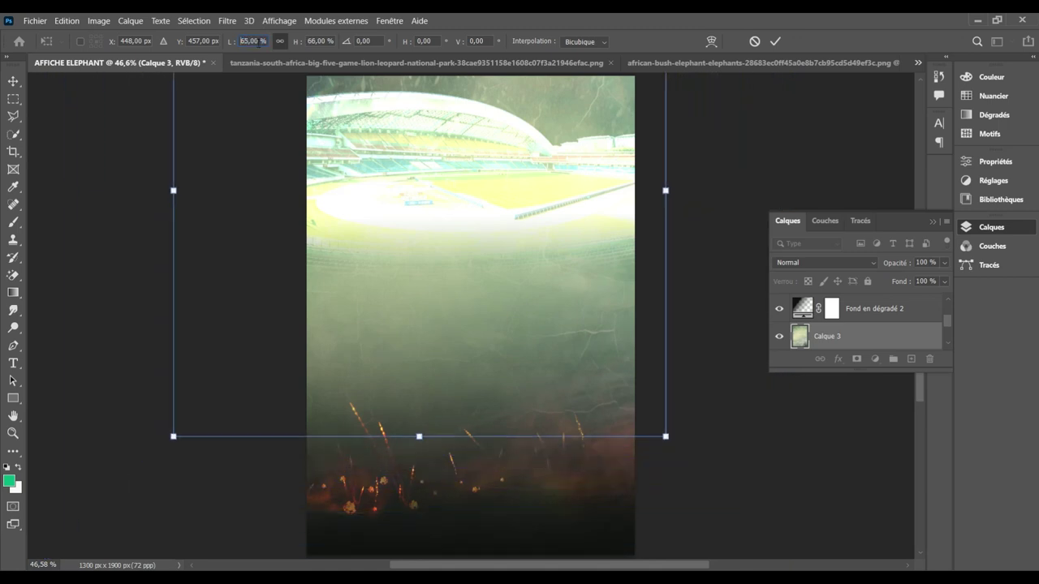
left_click_drag(258, 42, 258, 41)
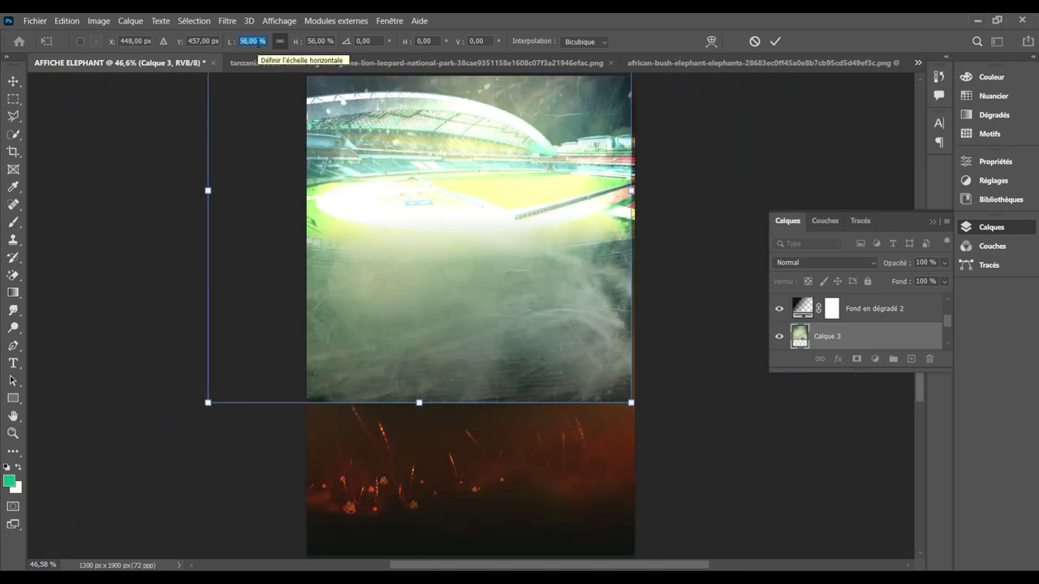
mouse_move(250, 191)
left_mouse_down()
mouse_move(311, 318)
mouse_move(311, 359)
left_mouse_up()
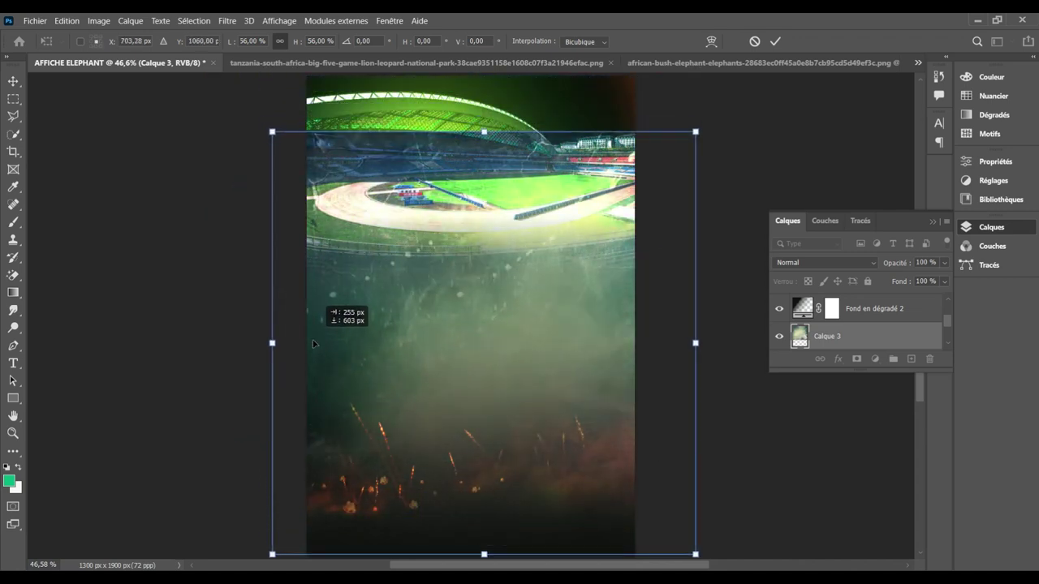
left_click_drag(311, 361, 306, 377)
key("Return")
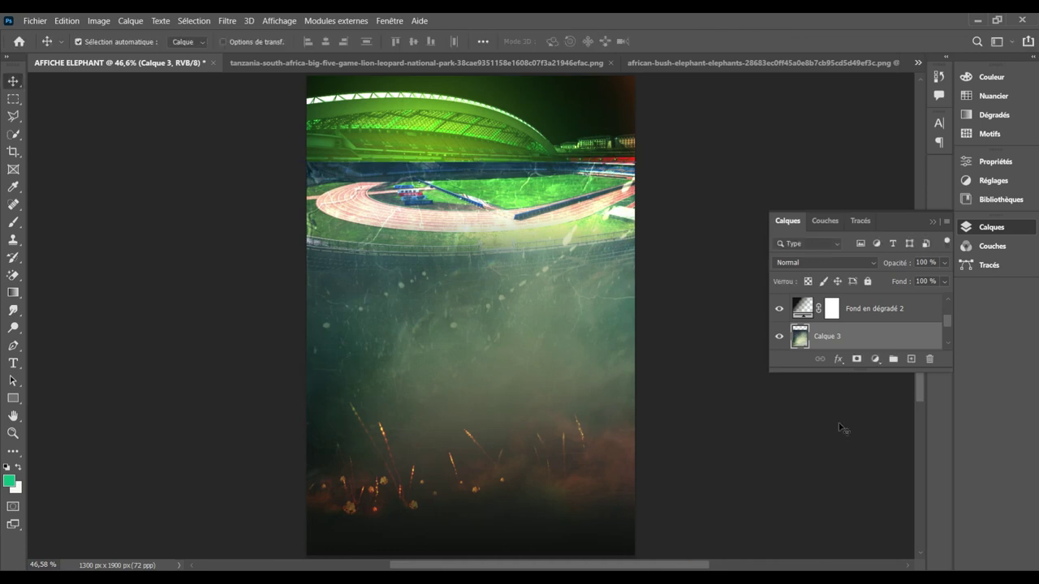
Step: Restack Calque 3 to the top of the layers, directly above Fond en dégradé 2
mouse_move(850, 342)
left_mouse_down()
mouse_move(837, 100)
mouse_move(799, 318)
left_mouse_up()
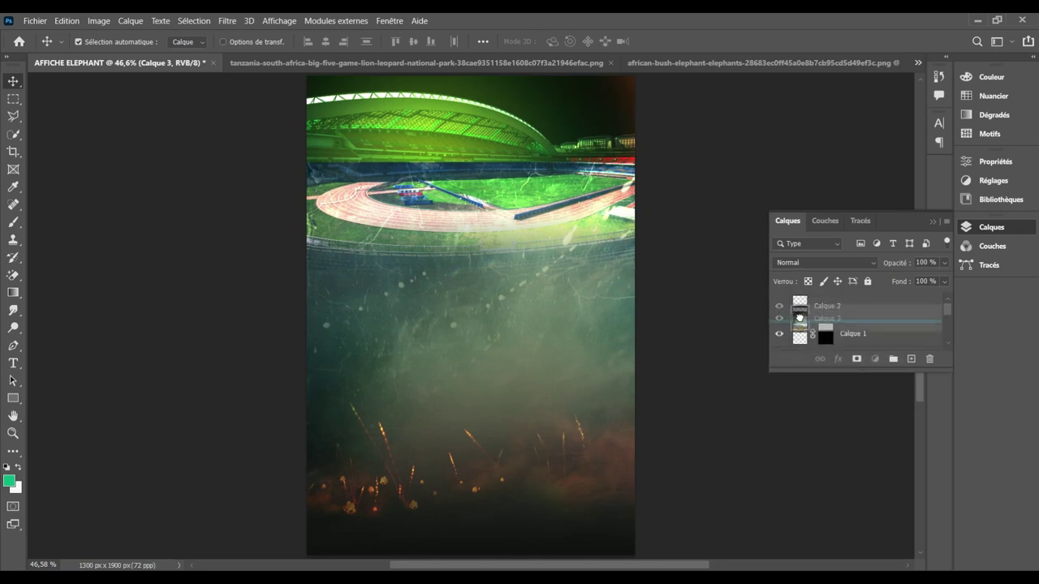
left_click_drag(799, 318, 801, 322)
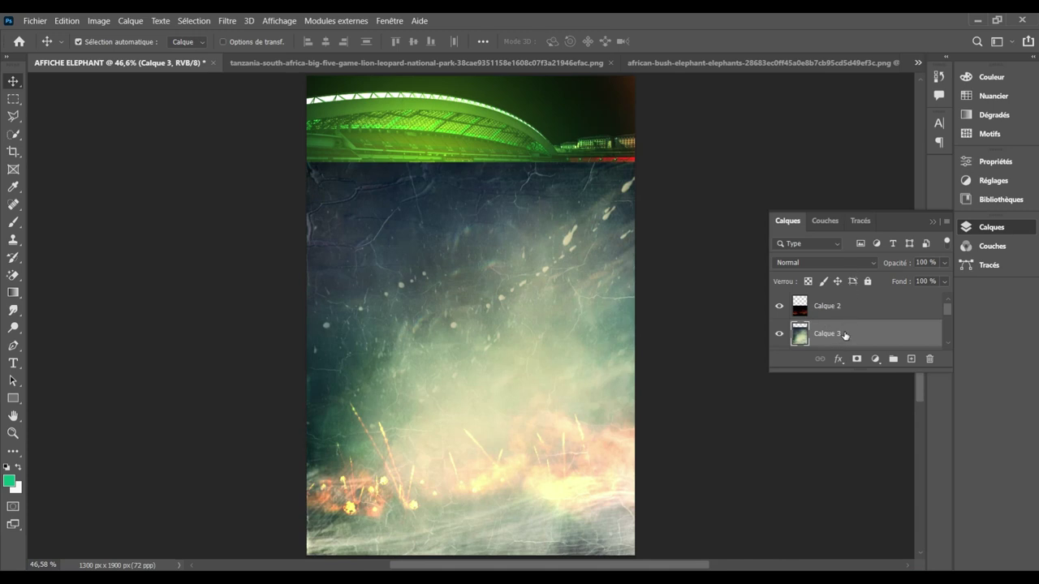
left_click_drag(844, 335, 832, 322)
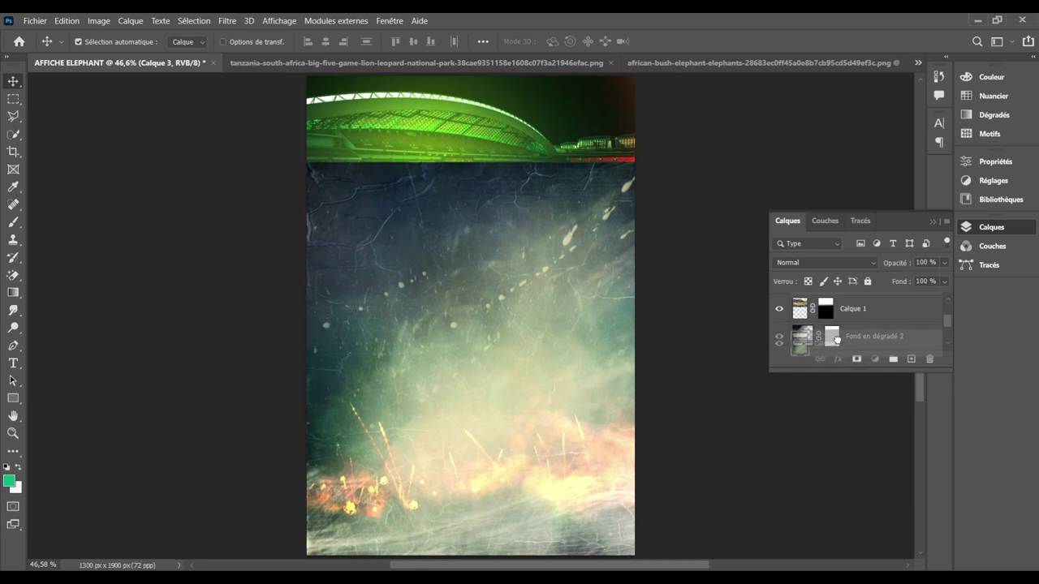
left_click(841, 266)
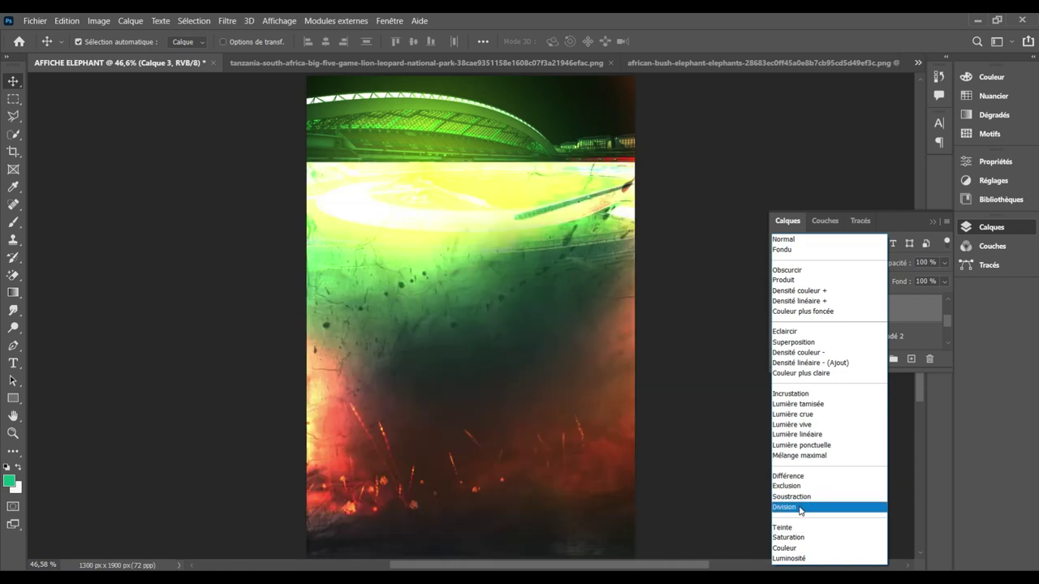
Step: Set Calque 3 to Division, add a layer mask, and draw a black-to-white gradient over the stadium
left_click(800, 507)
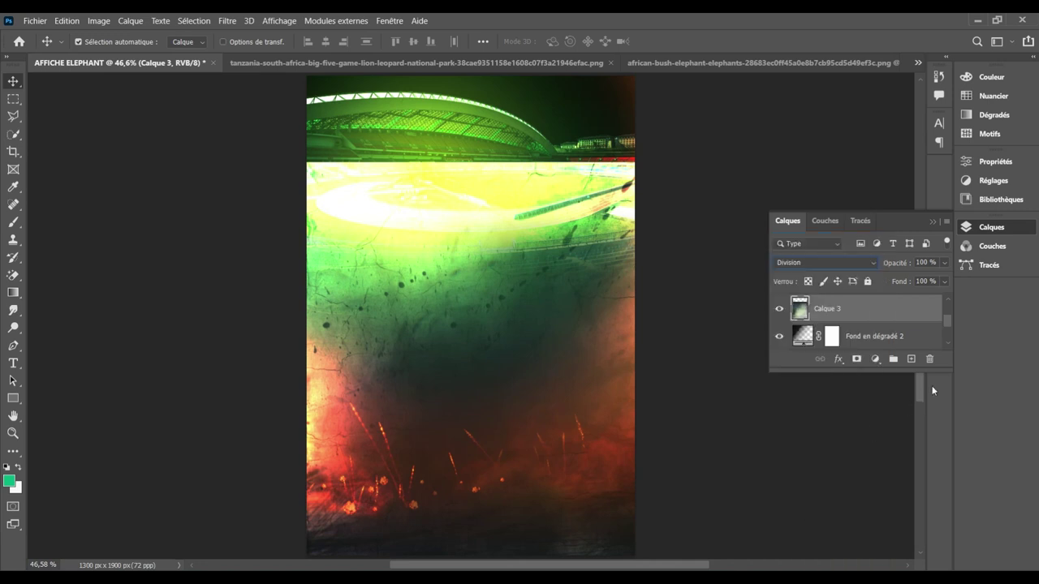
left_click(858, 359)
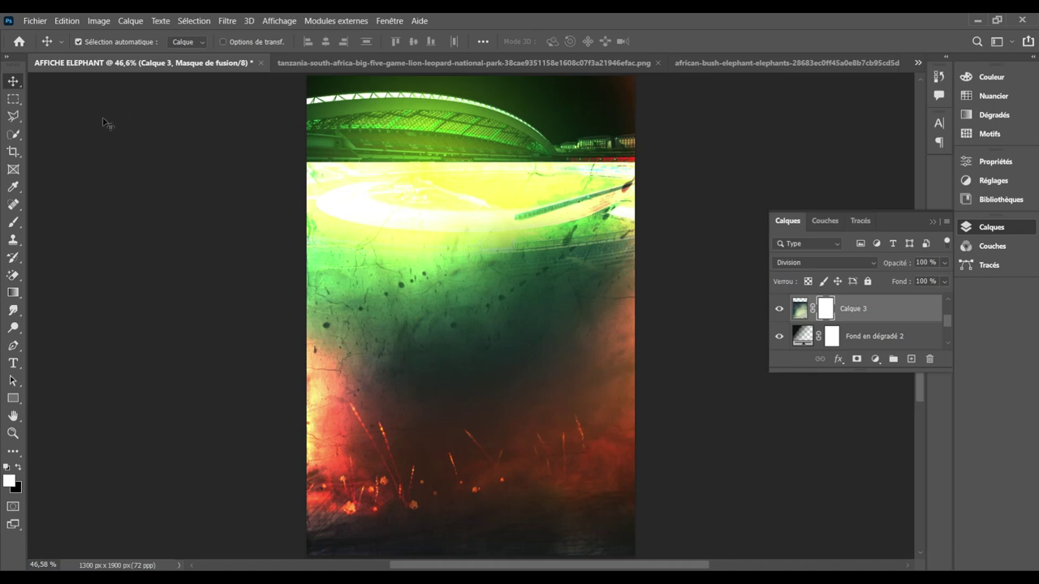
left_click(13, 292)
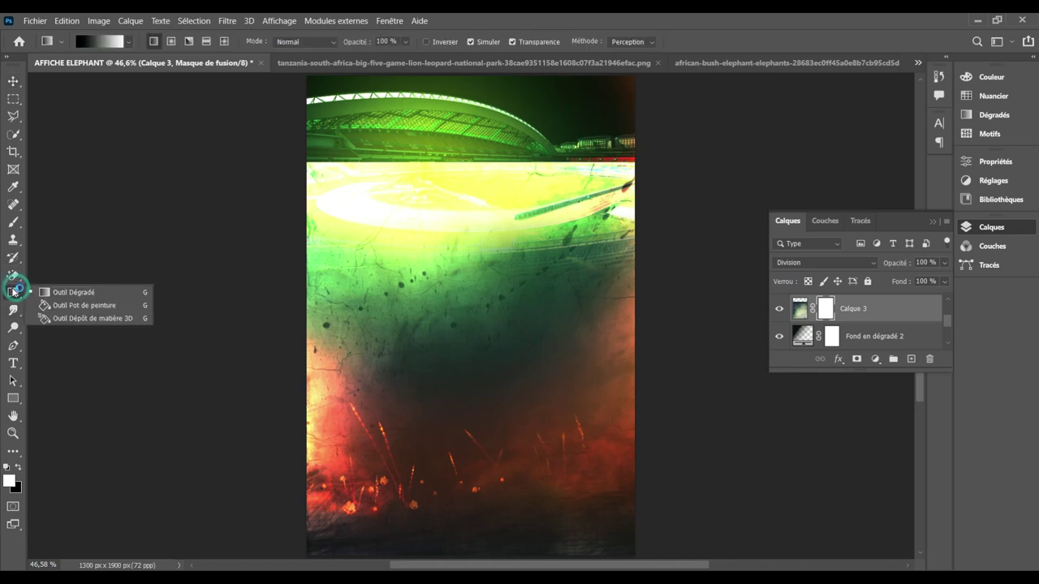
left_click_drag(414, 218, 415, 280)
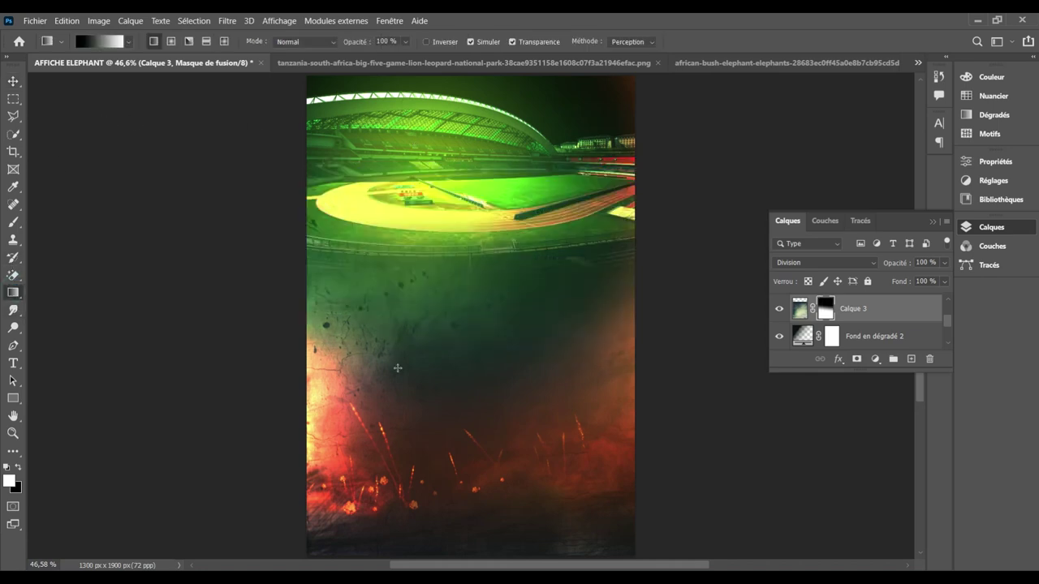
left_click_drag(542, 199, 540, 349)
left_click_drag(497, 293, 499, 389)
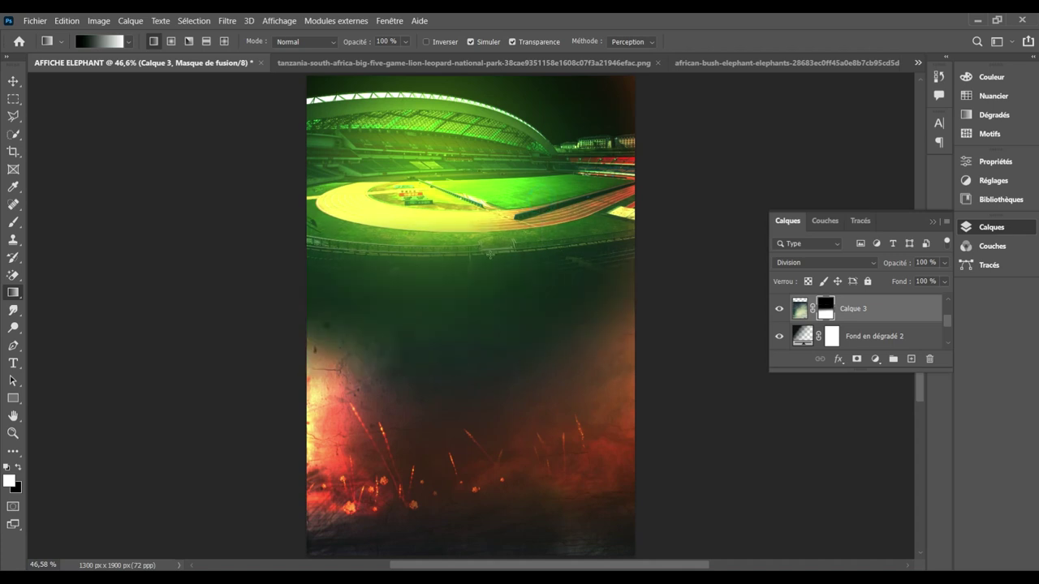
left_click(13, 81)
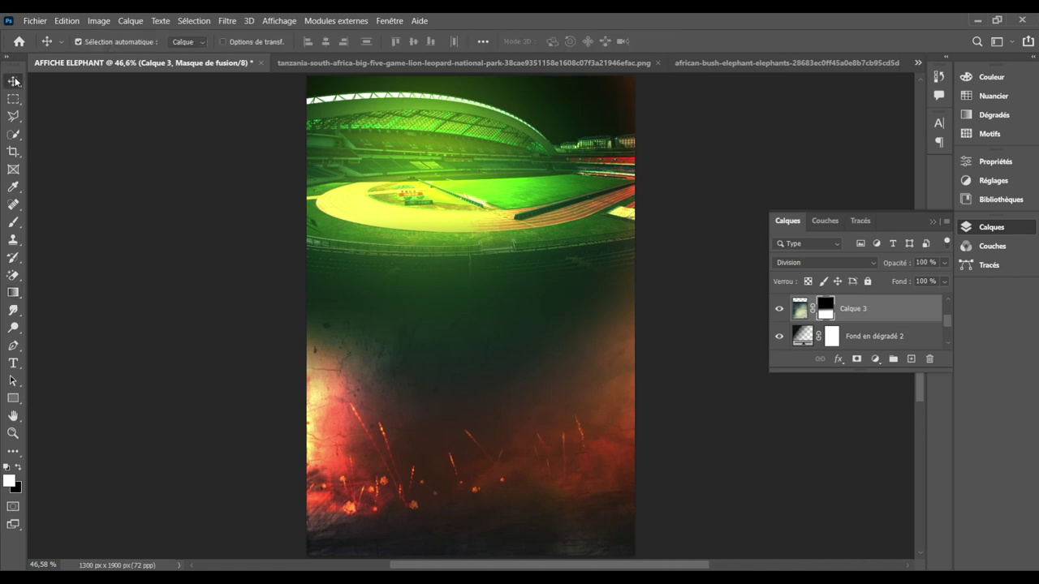
Step: Lower Calque 3 to 38% opacity and set its fill to 35%
left_click(925, 262)
key("Down")
key("Down")
key("Down")
key("Down")
key("Down")
key("Down")
key("Down")
key("Down")
key("Down")
key("Down")
key("Down")
key("Down")
key("Down")
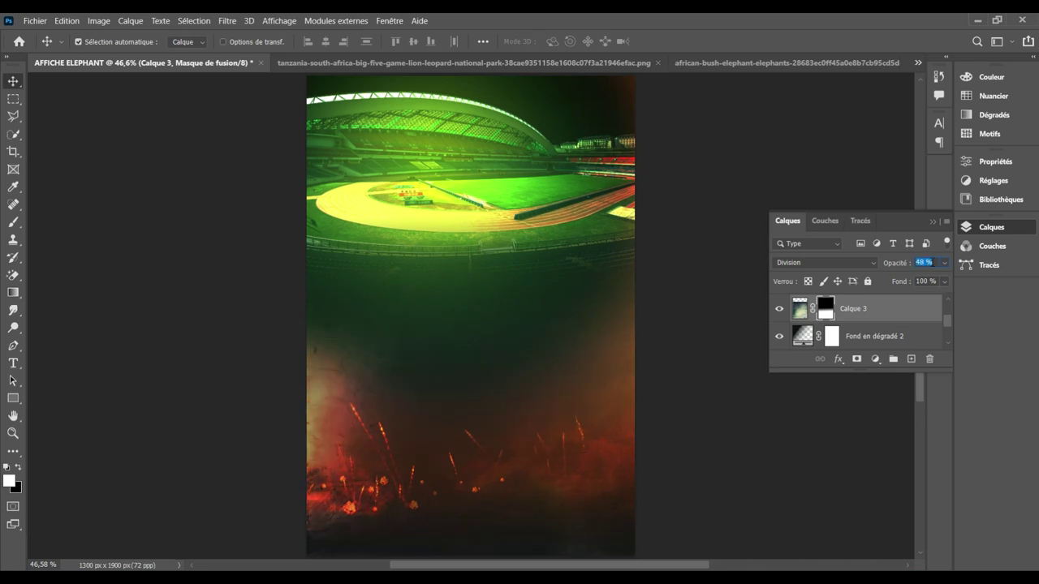
key("Down")
key("Down")
key("Down")
key("Down")
key("Down")
key("Down")
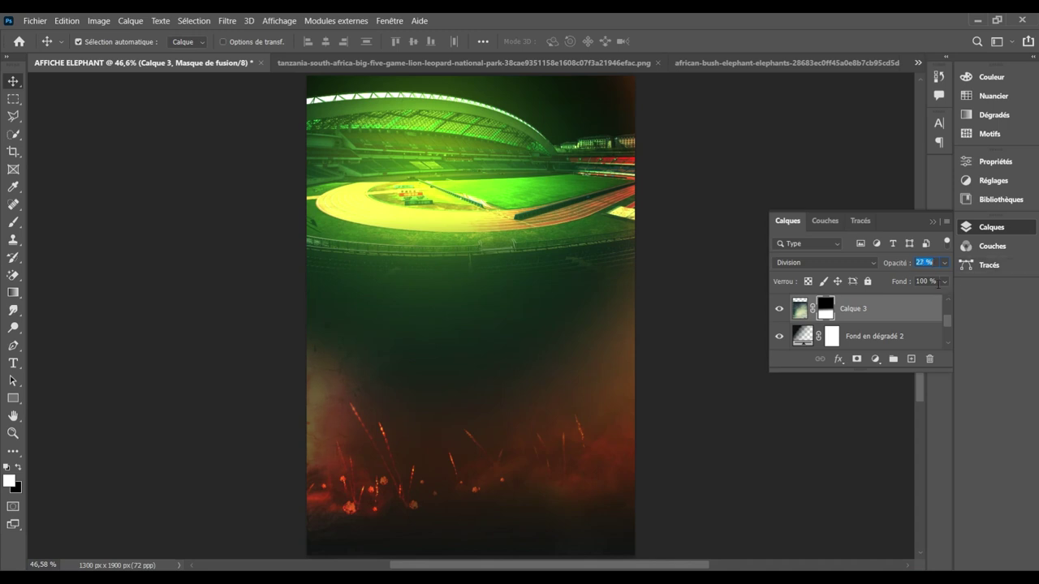
key("Up")
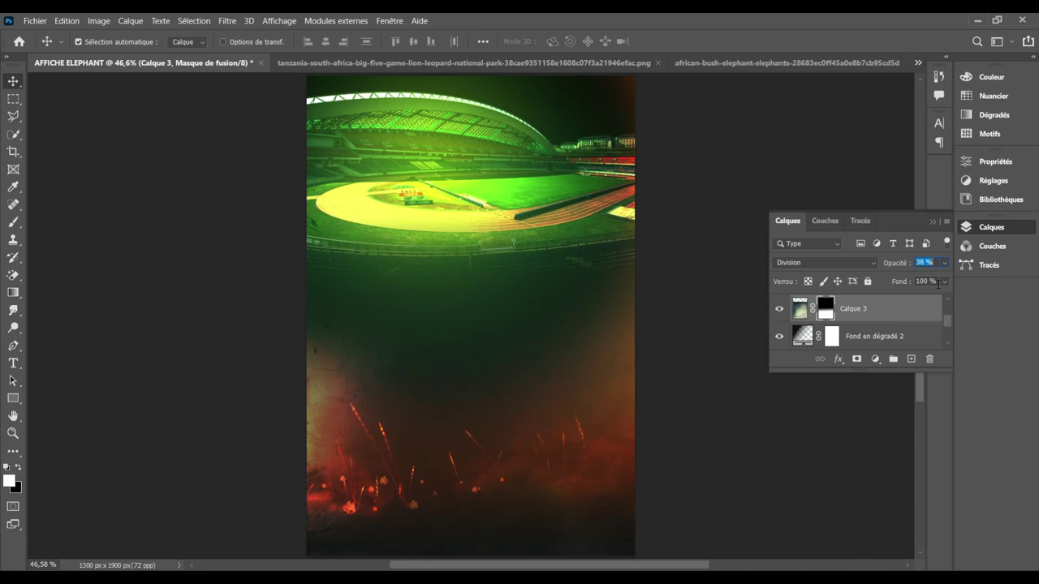
key("Return")
left_click(930, 280)
type("3")
type("5")
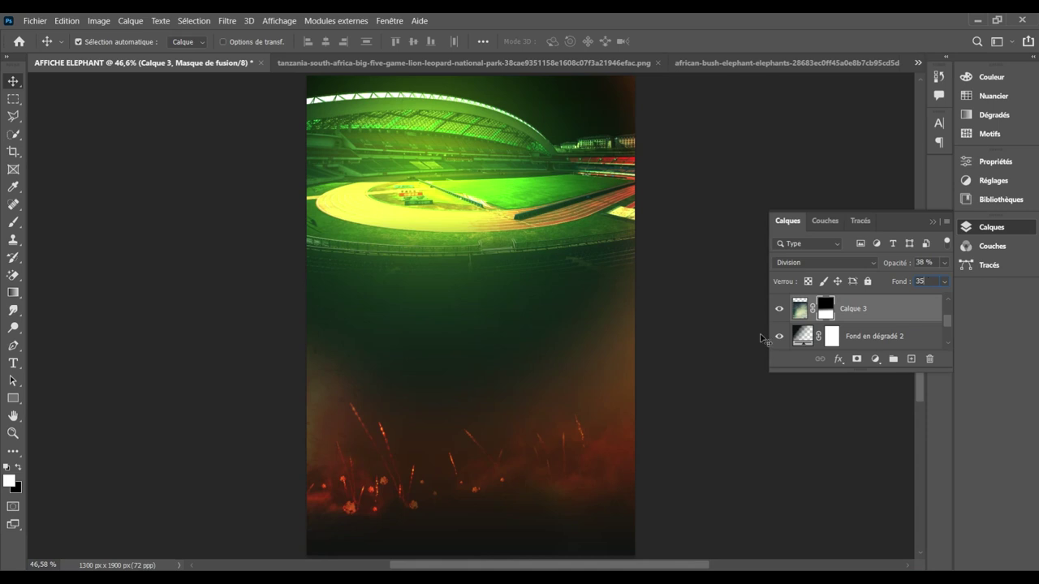
left_click(13, 81)
Step: Drag the wildlife cutout onto the AFFICHE ELEPHANT poster and close the Tanzania source image
left_click(933, 220)
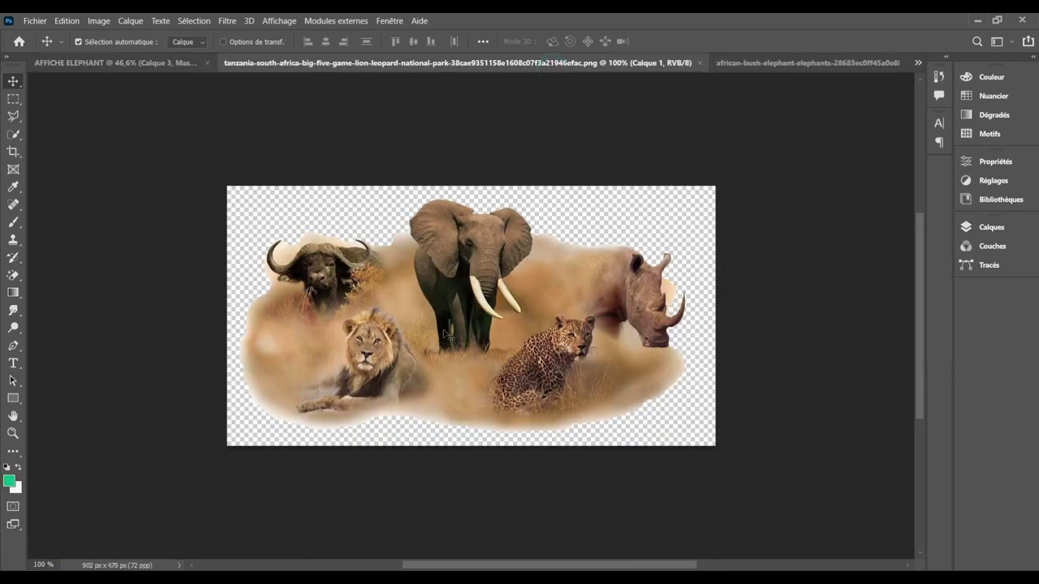
left_click_drag(476, 311, 100, 72)
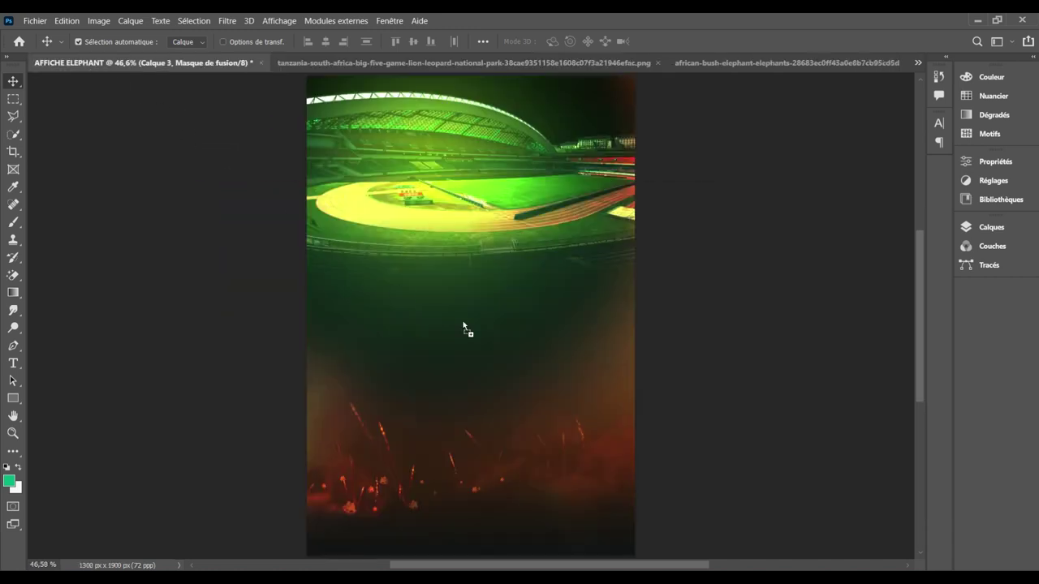
left_click_drag(91, 65, 467, 329)
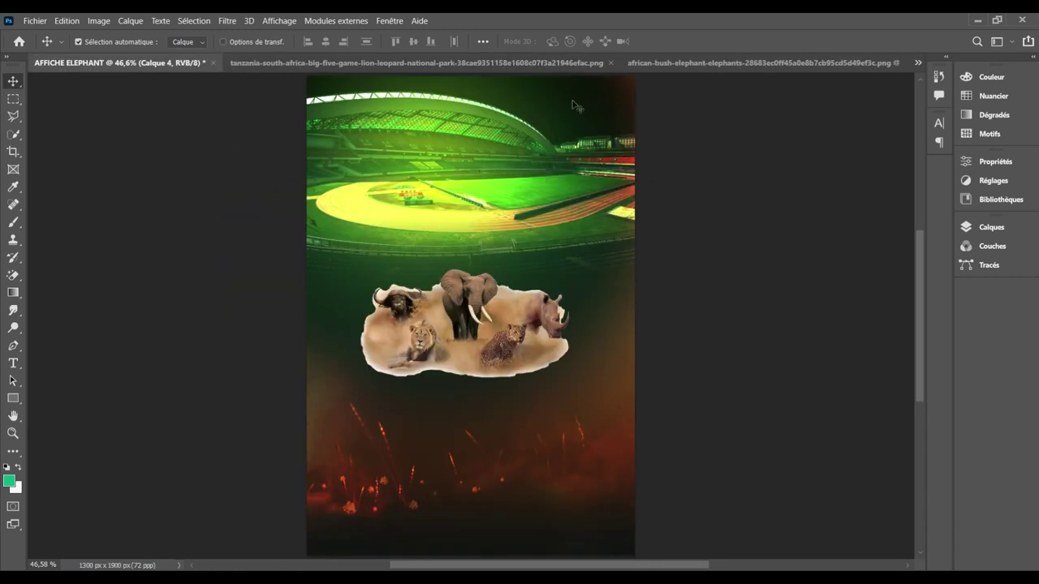
left_click(527, 64)
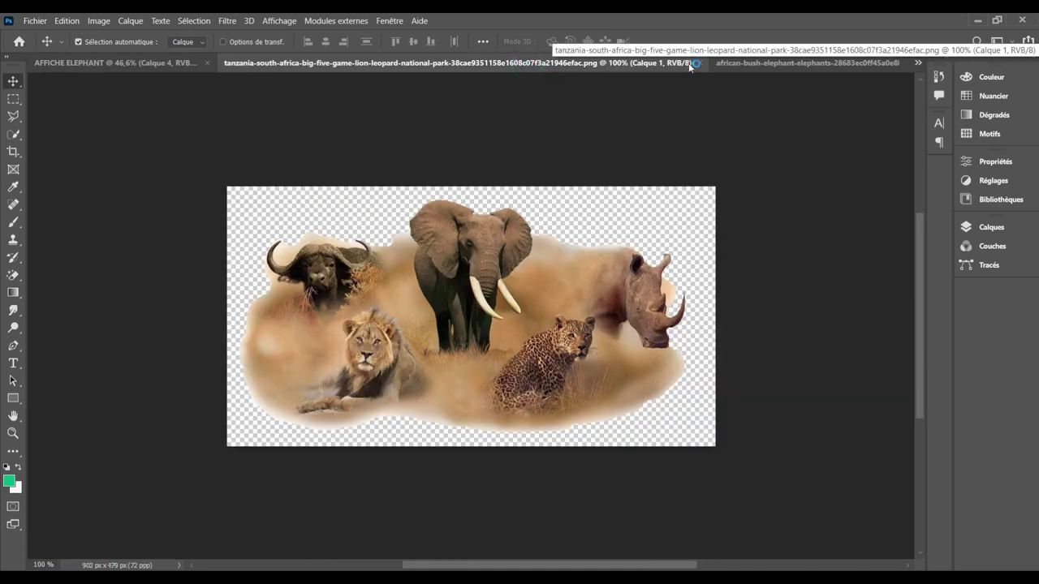
left_click(700, 62)
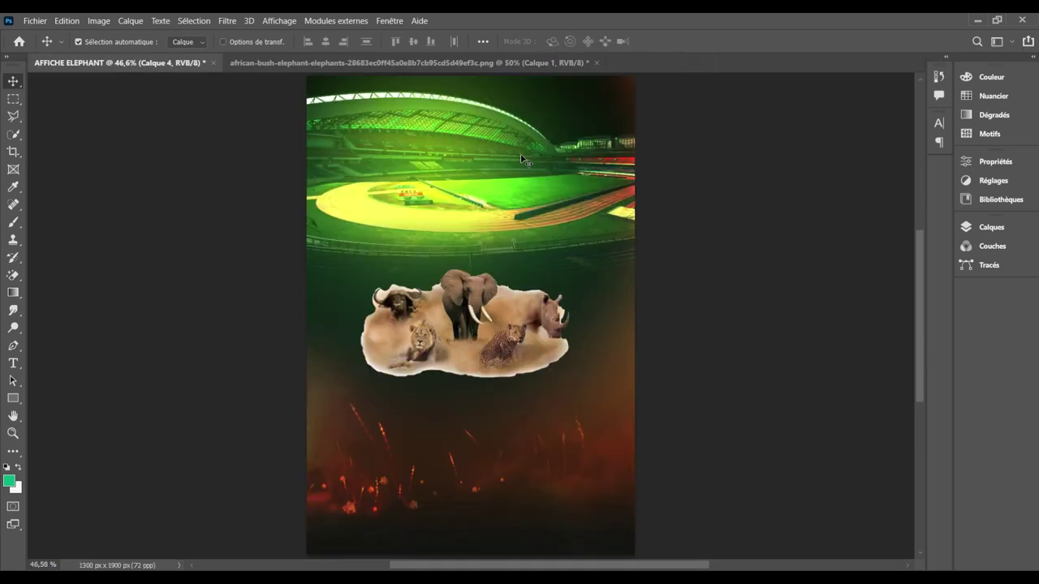
Step: Scale the wildlife layer Calque 4 to about 152% and move it lower on the poster
left_click(494, 309)
key("ctrl+t")
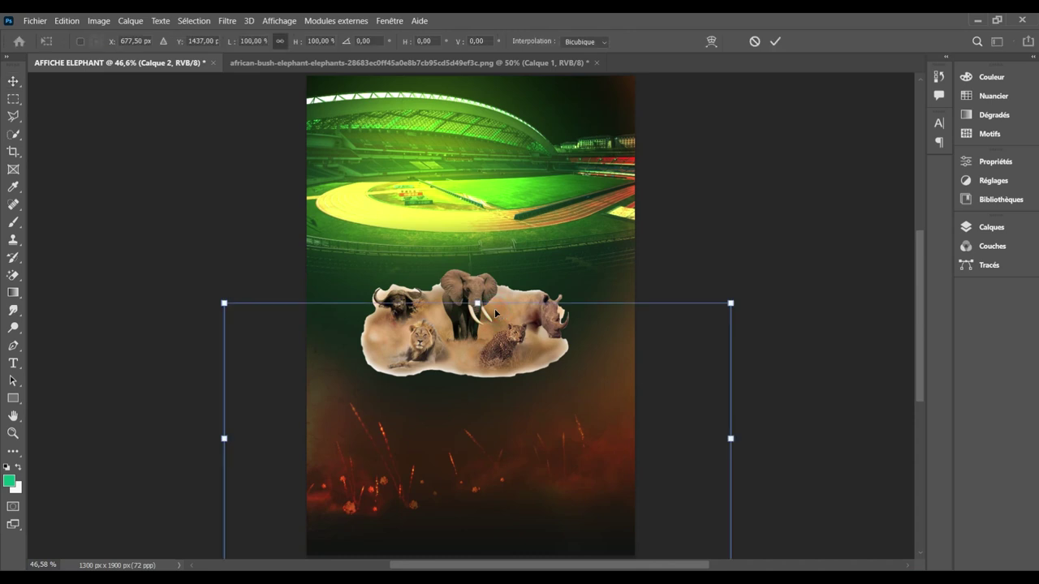
key("Return")
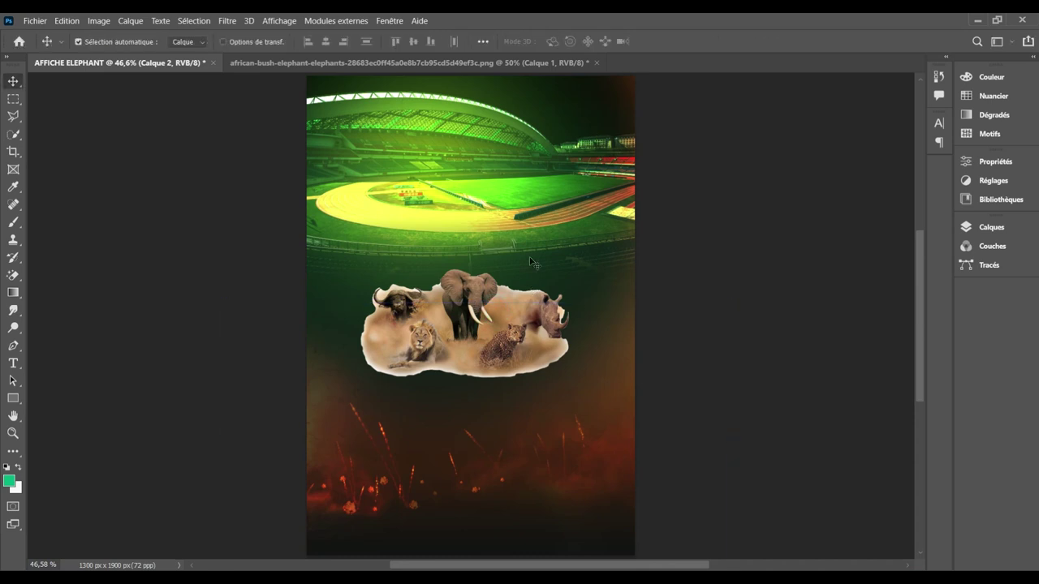
left_click(481, 292)
key("ctrl+t")
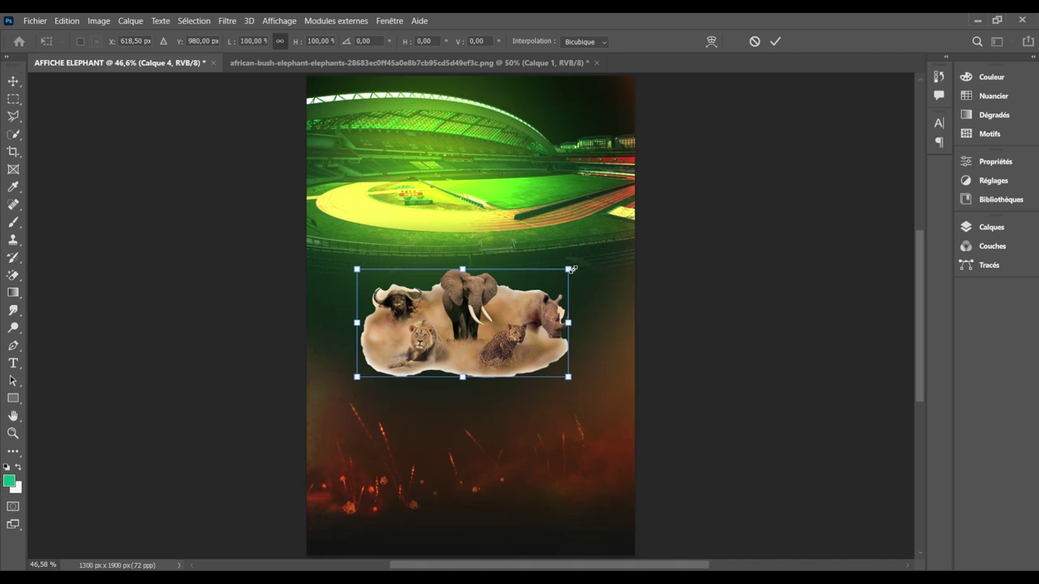
left_click_drag(571, 269, 641, 229)
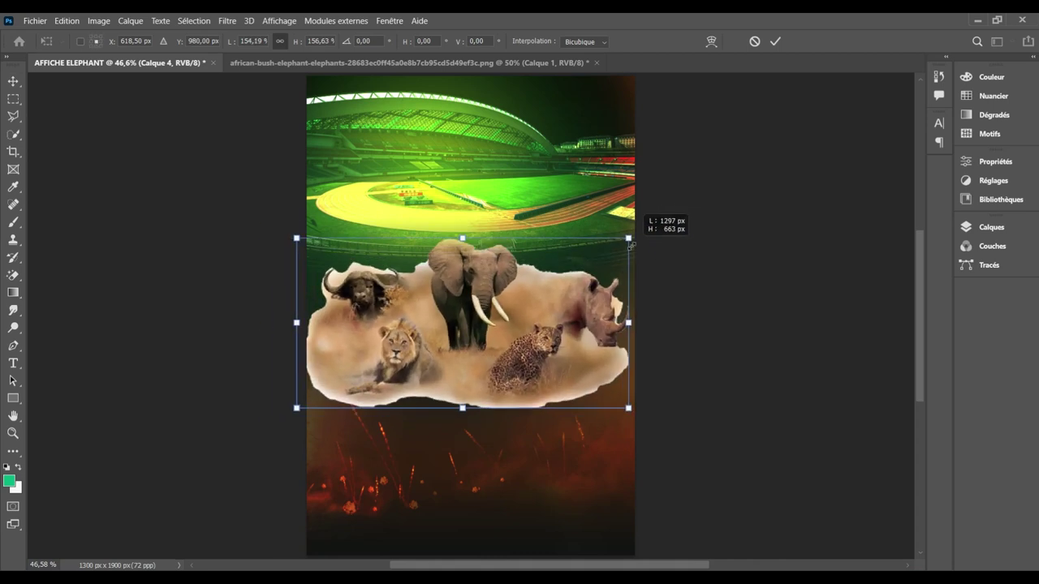
left_click_drag(442, 306, 436, 335)
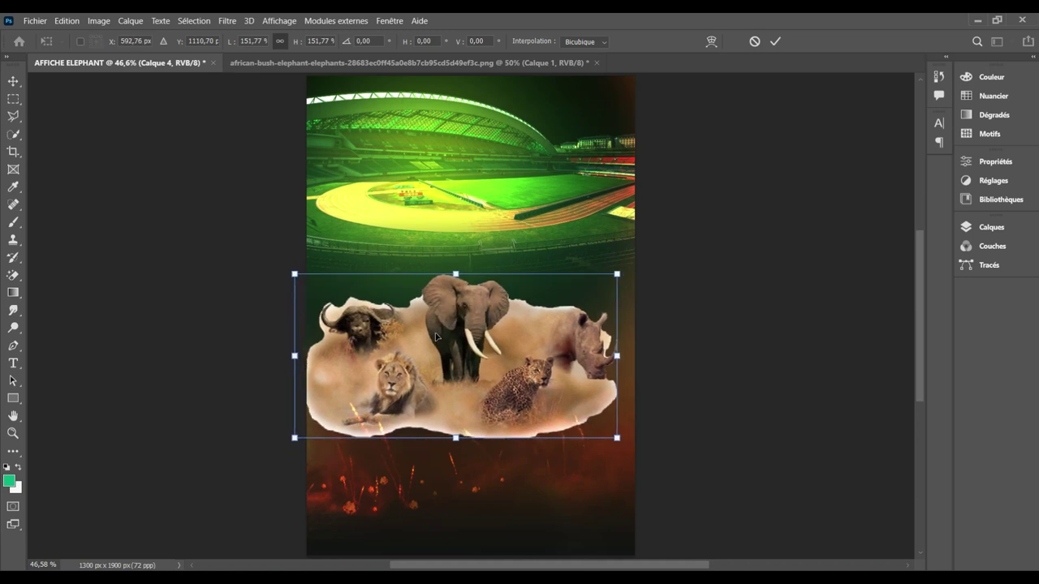
key("Return")
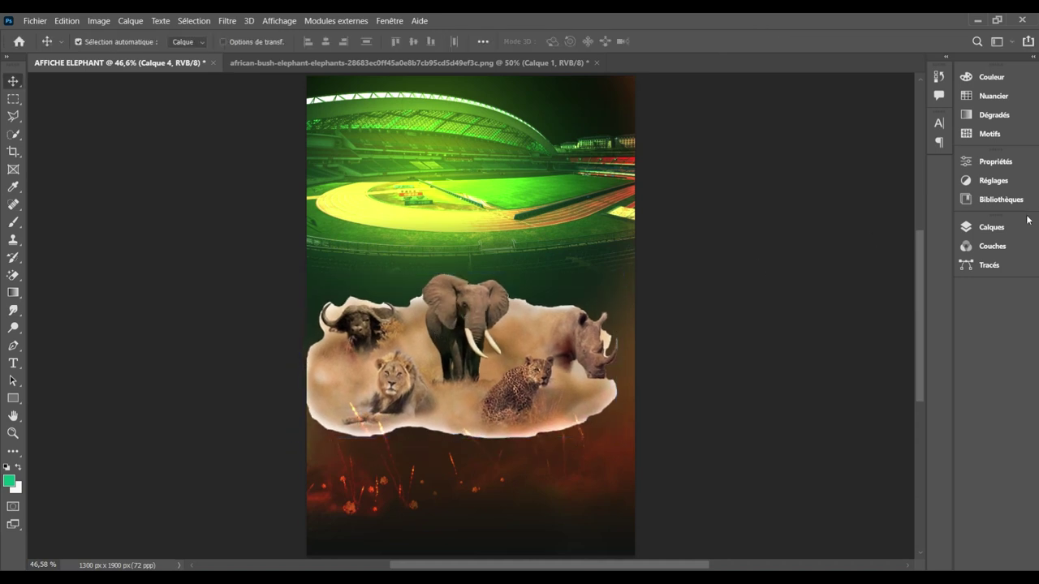
Step: Set Calque 4's blend mode to Saturation and make it the active layer again
left_click(991, 228)
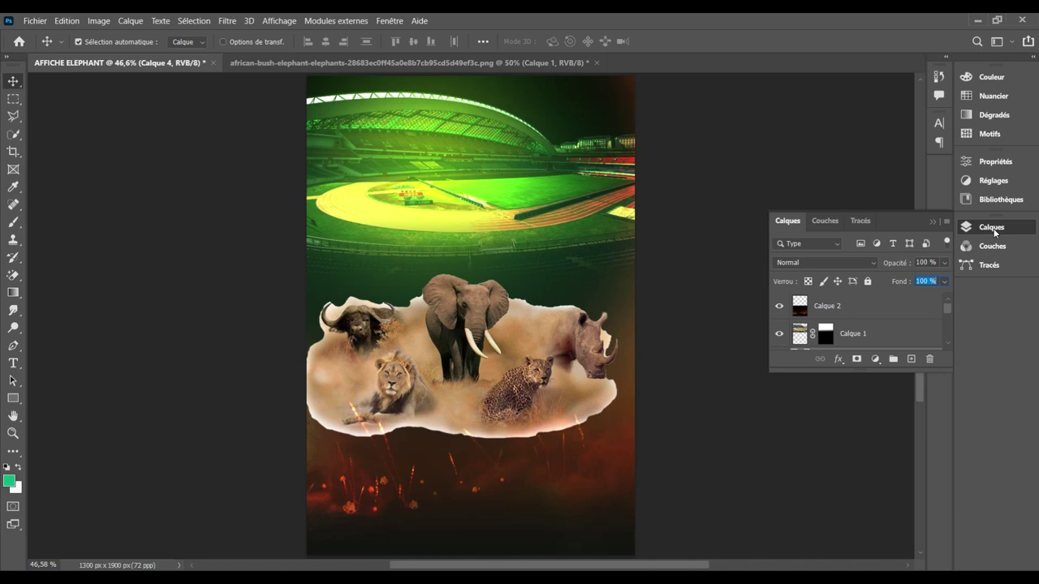
left_click(856, 259)
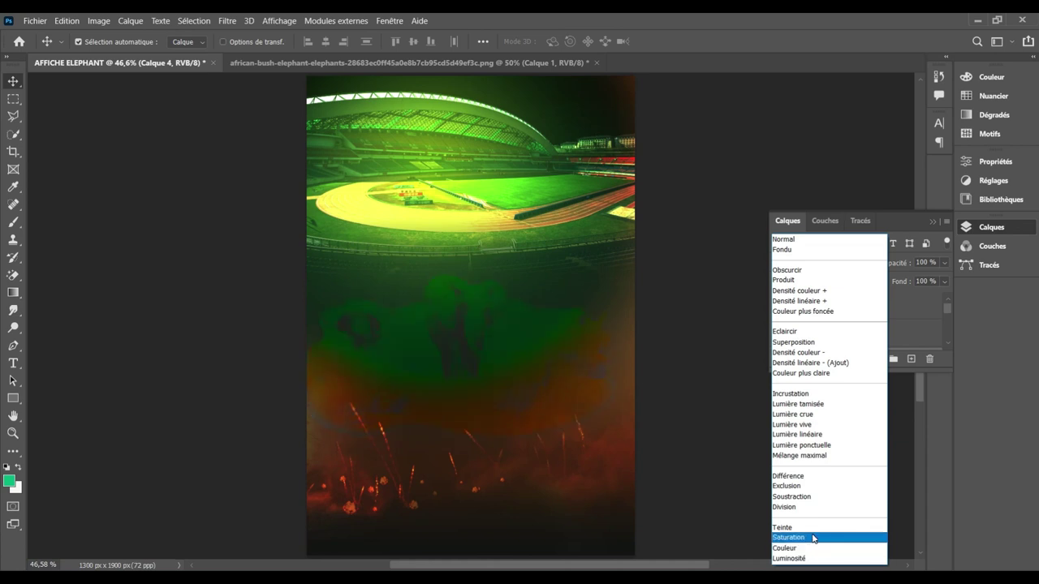
left_click(813, 538)
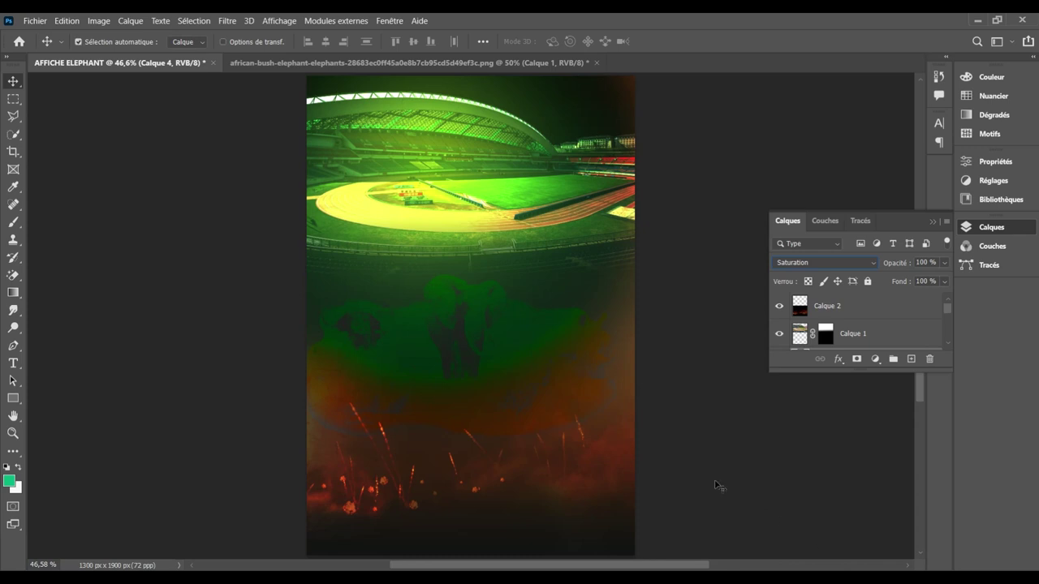
left_click(719, 429)
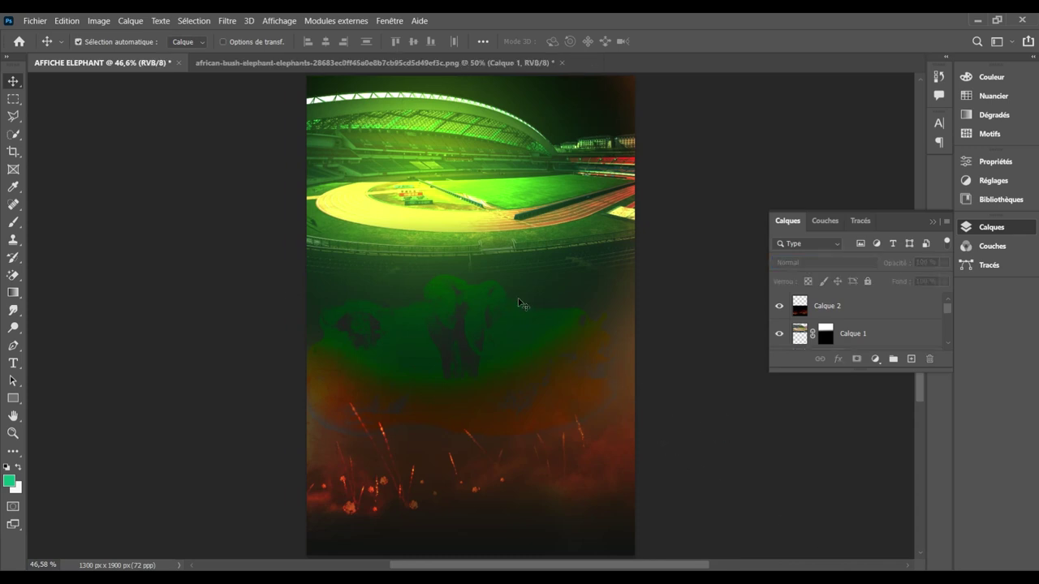
left_click(478, 303)
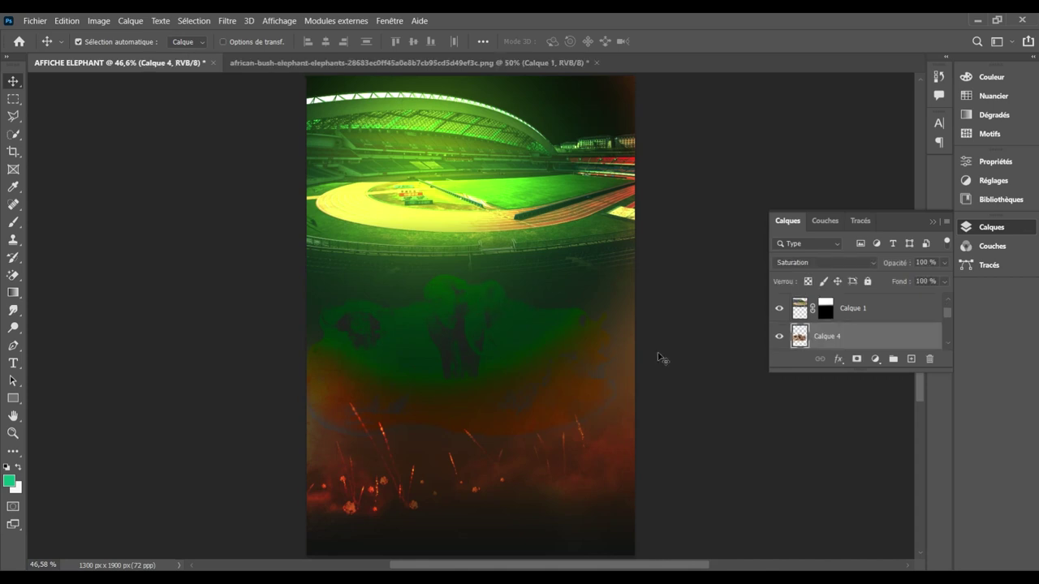
Step: Scale Calque 4 to 170.85% and shift it up-left across the poster's middle
key("ctrl+t")
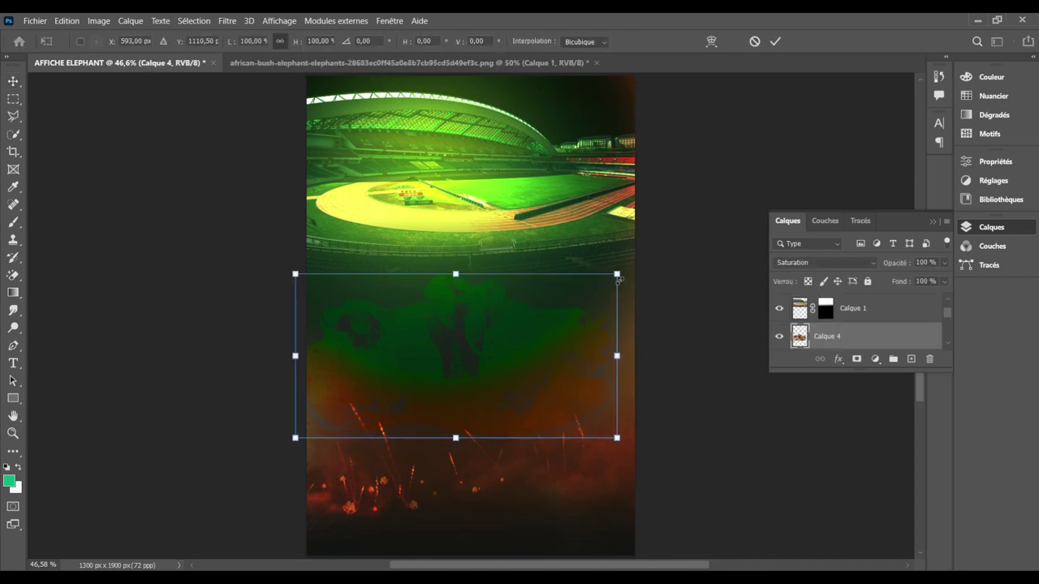
left_click_drag(618, 278, 779, 195)
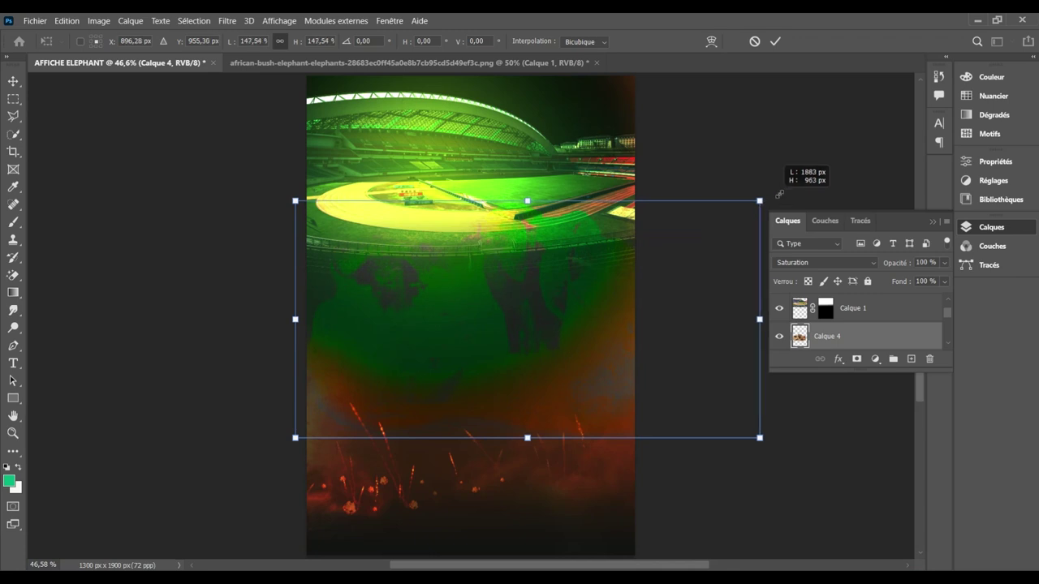
mouse_move(778, 194)
left_mouse_down()
mouse_move(877, 143)
mouse_move(834, 158)
left_mouse_up()
mouse_move(506, 301)
left_mouse_down()
mouse_move(488, 231)
mouse_move(466, 196)
mouse_move(445, 203)
mouse_move(395, 324)
mouse_move(389, 393)
mouse_move(409, 388)
mouse_move(387, 414)
mouse_move(384, 369)
mouse_move(380, 442)
mouse_move(389, 432)
mouse_move(380, 395)
mouse_move(397, 379)
mouse_move(403, 394)
left_mouse_up()
key("Return")
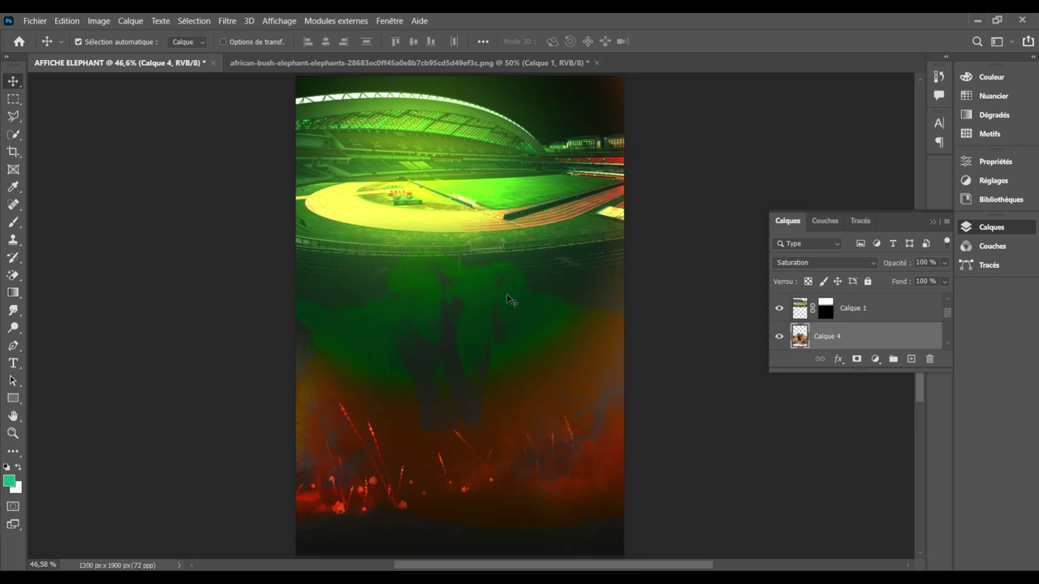
left_click(612, 283)
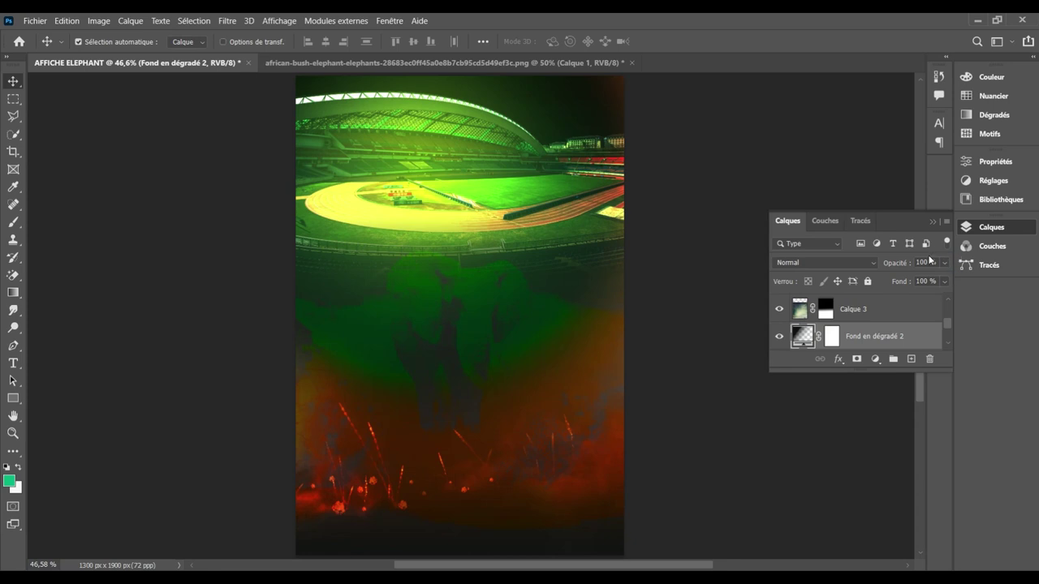
left_click_drag(895, 257, 888, 258)
type("50")
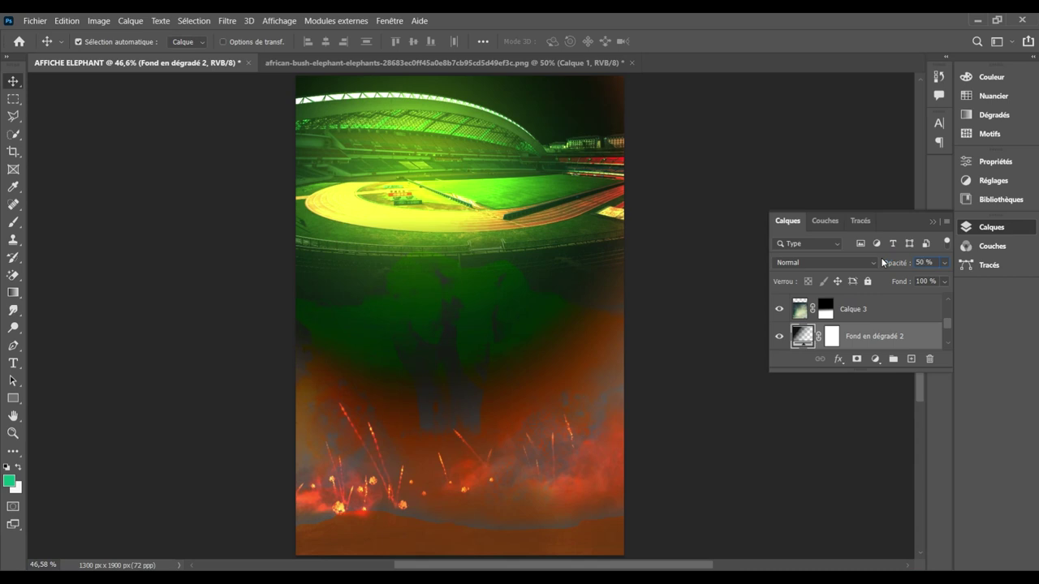
type("100")
key("Return")
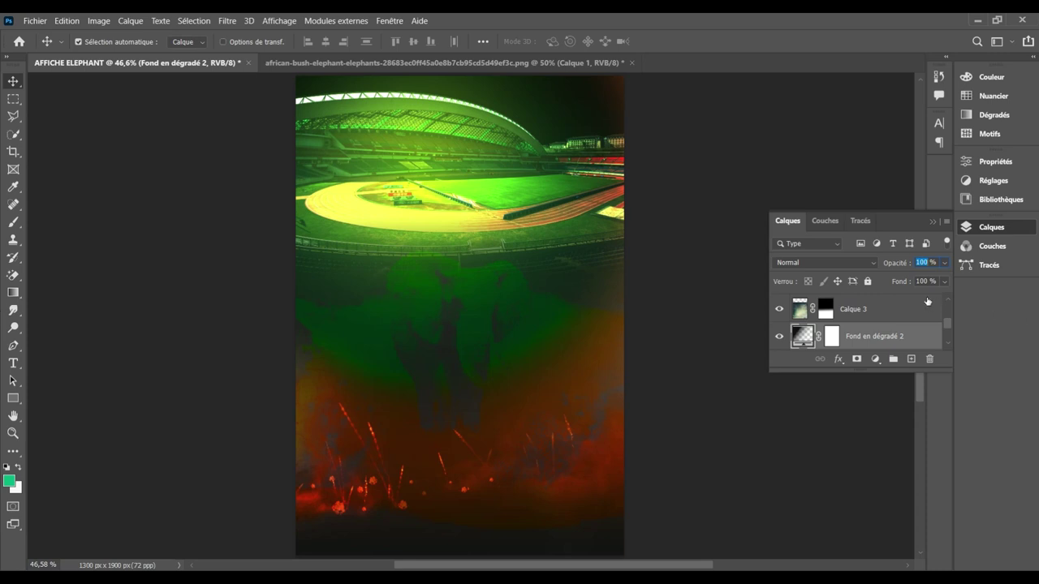
scroll(948, 344, "down", 1)
scroll(933, 339, "down", 1)
left_click(883, 321)
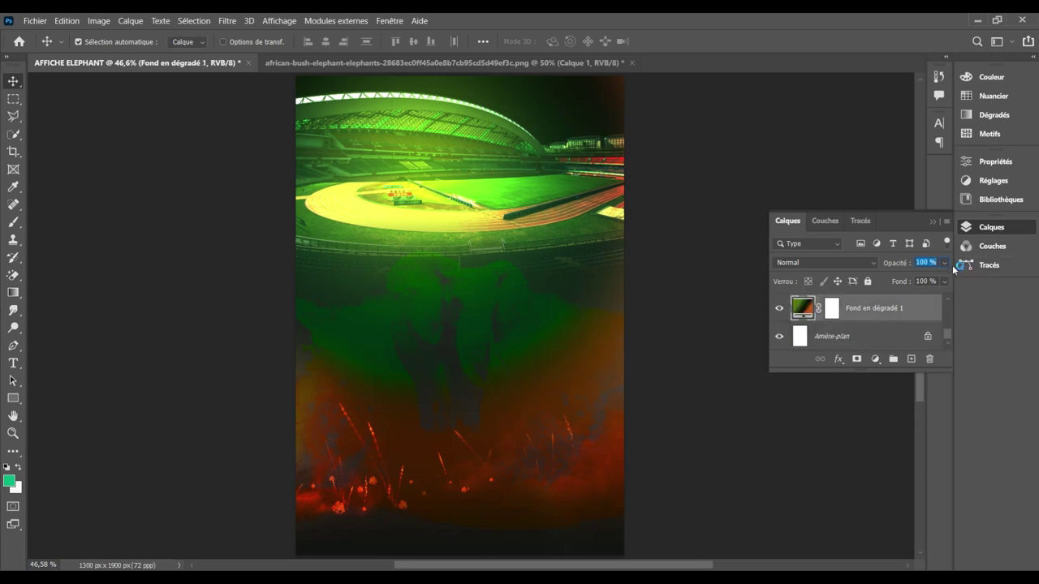
type("5")
type("0")
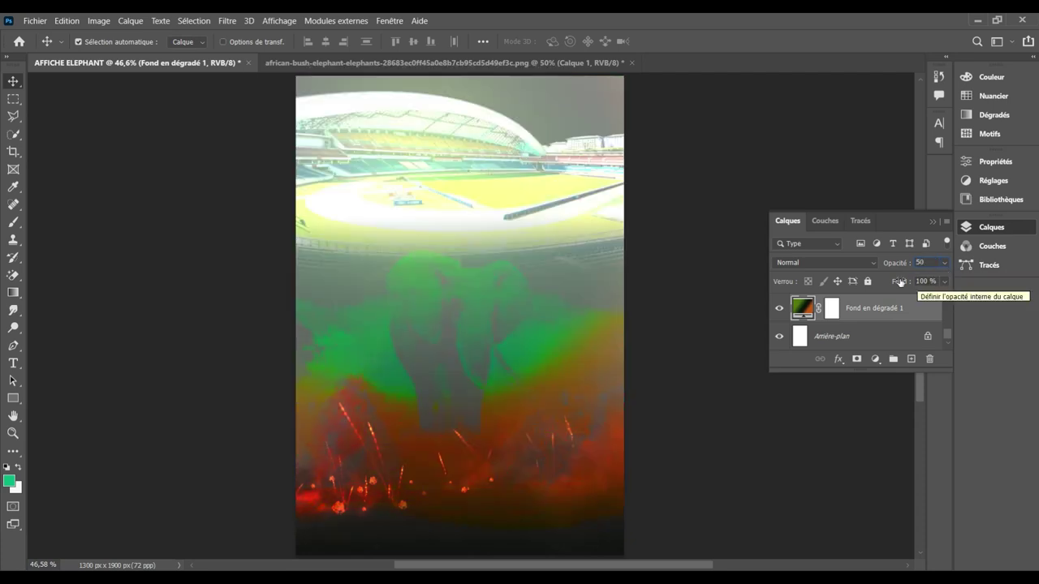
key("Return")
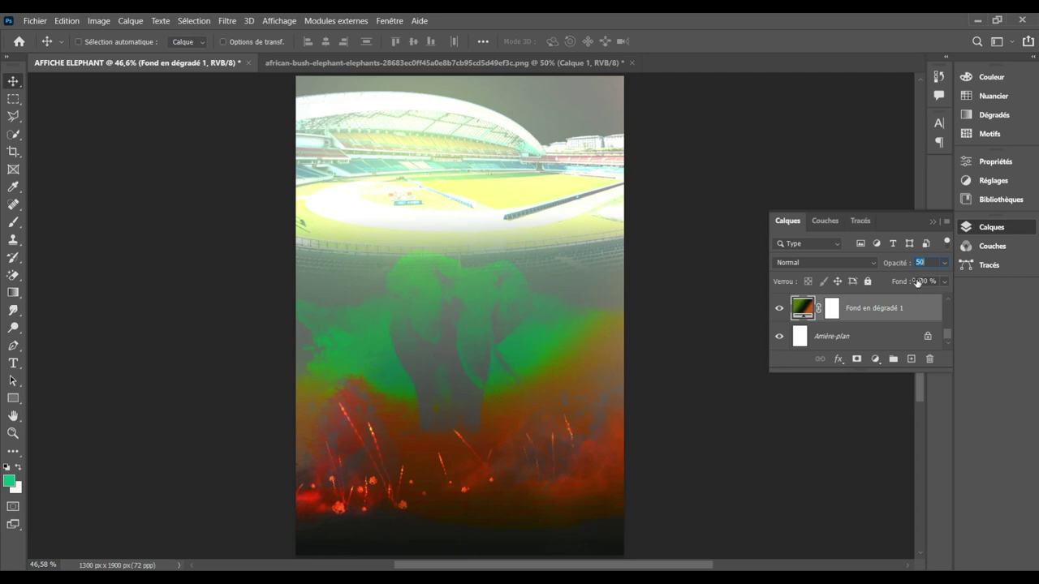
type("10")
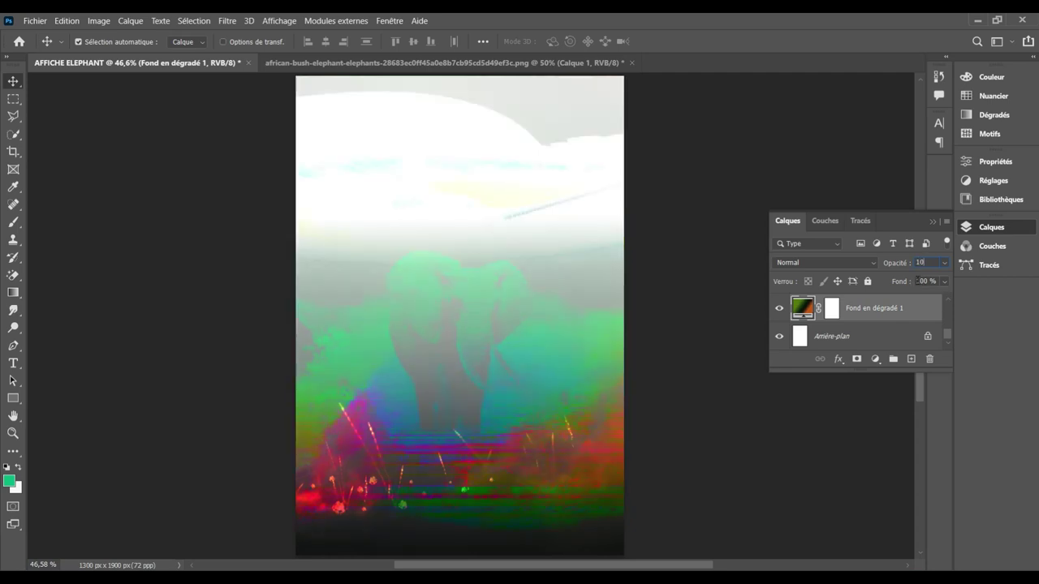
type("0")
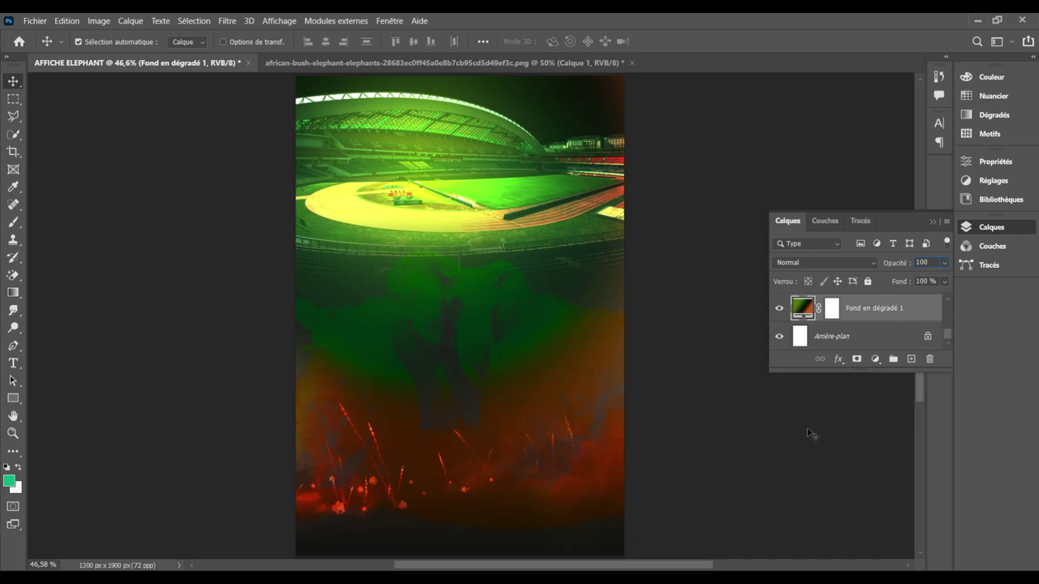
left_click(811, 432)
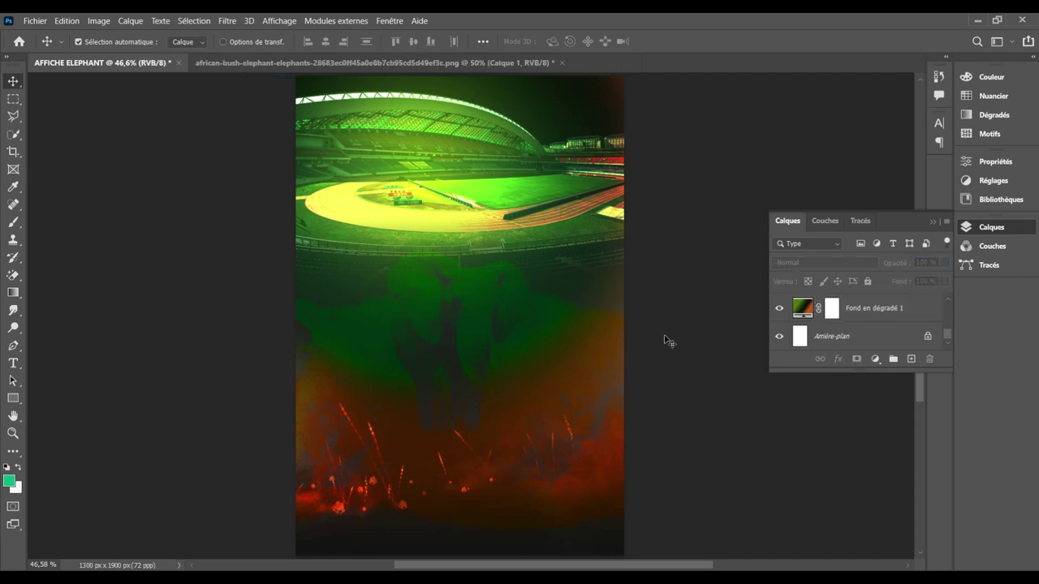
left_click(578, 460)
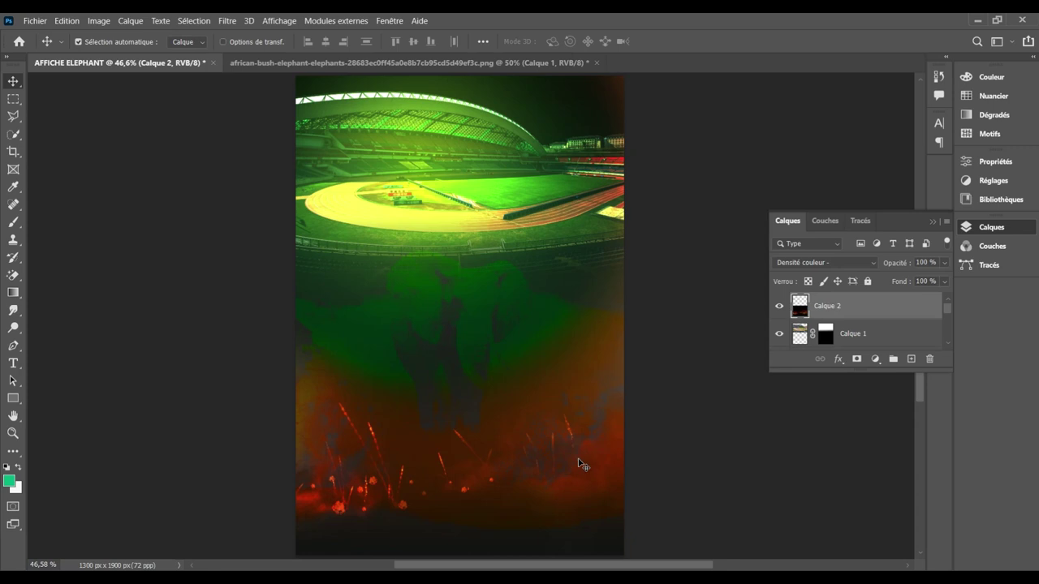
Step: Drag the elephant into the poster and scale it to about 69.27%
left_click(488, 65)
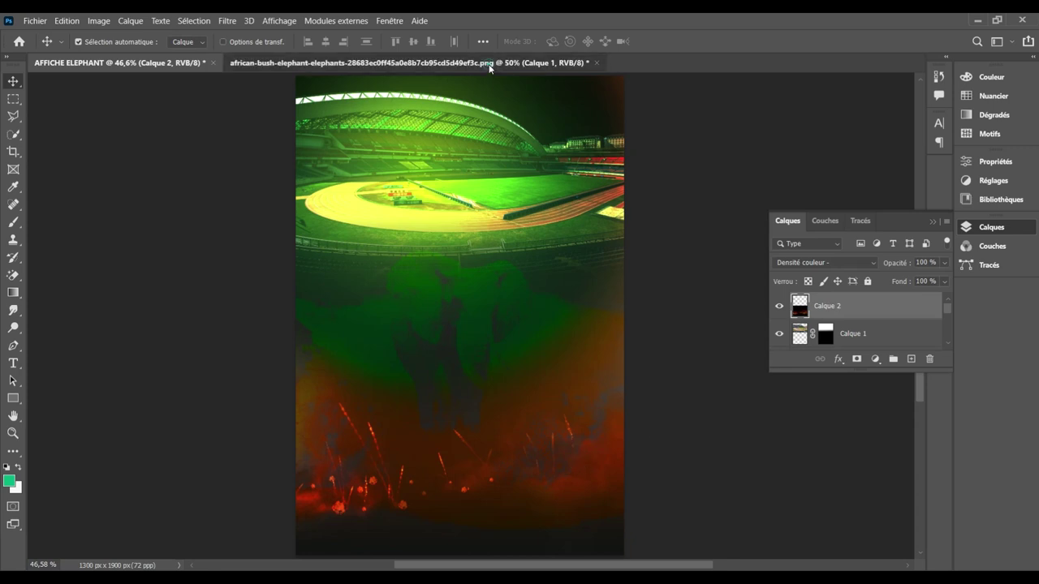
left_click_drag(397, 154, 436, 130)
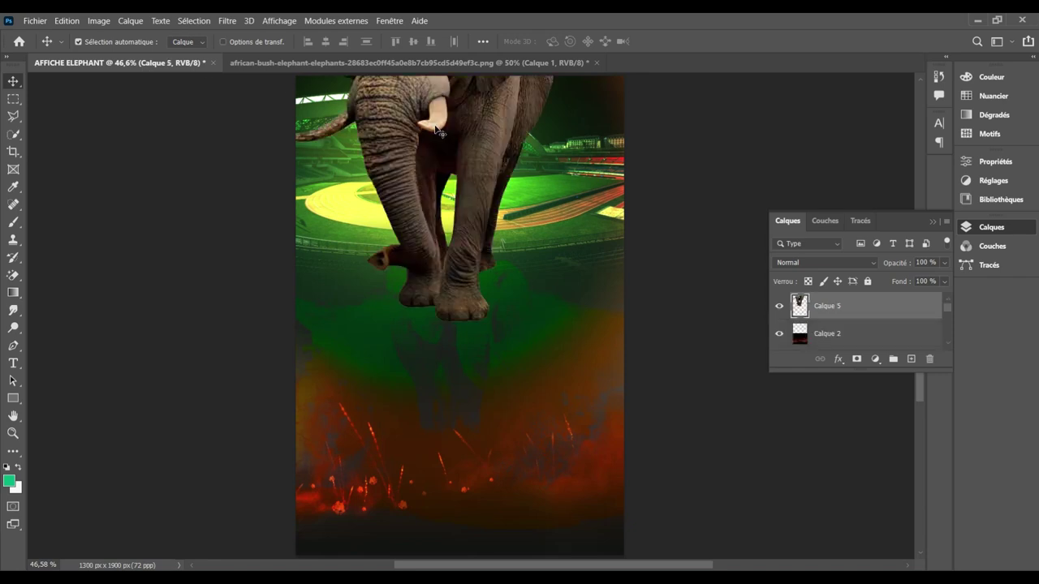
mouse_move(491, 148)
left_mouse_down()
mouse_move(553, 263)
mouse_move(546, 277)
mouse_move(569, 282)
left_mouse_up()
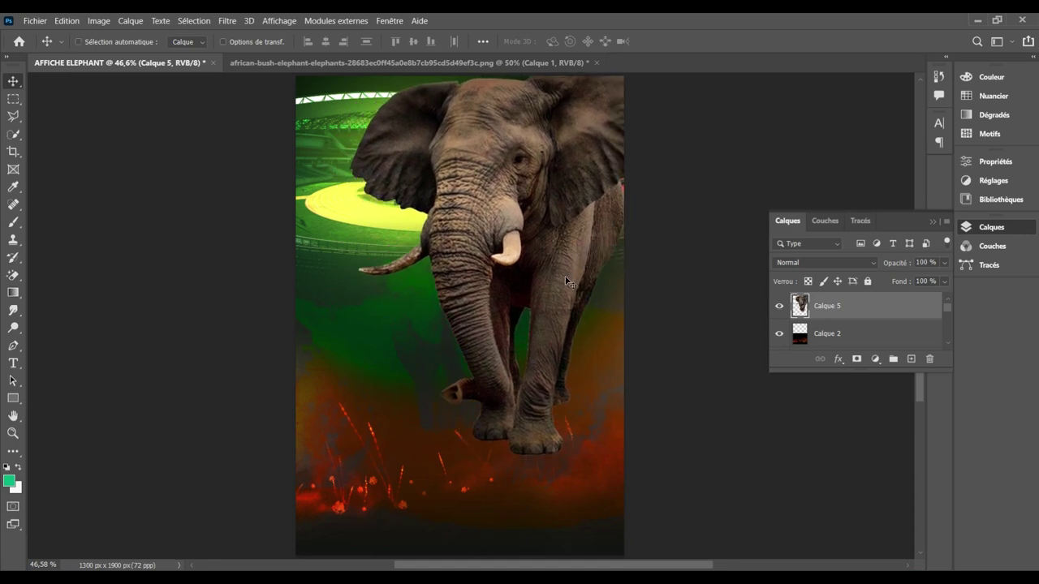
key("ctrl+t")
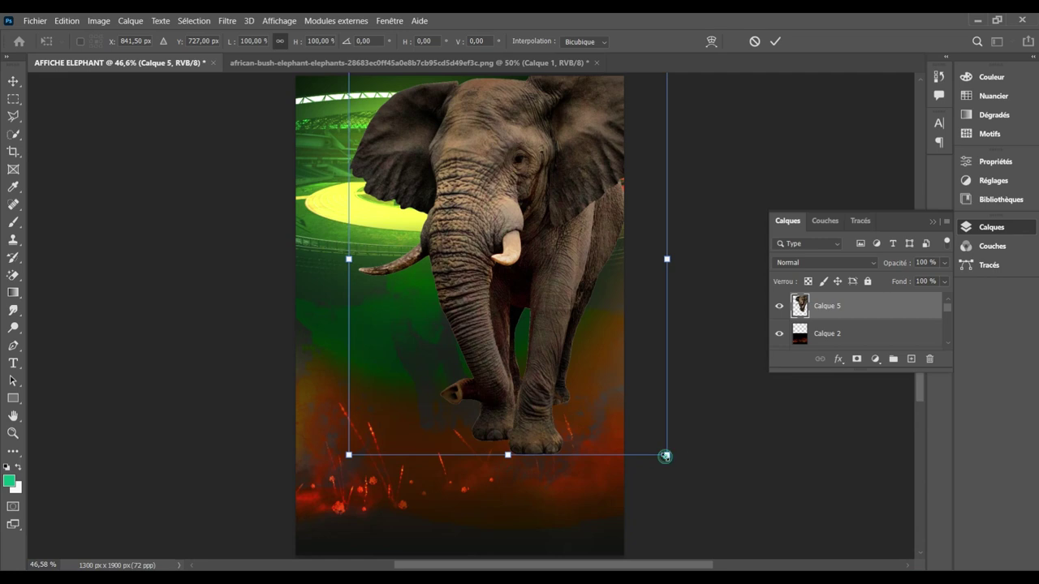
left_click_drag(667, 455, 557, 329)
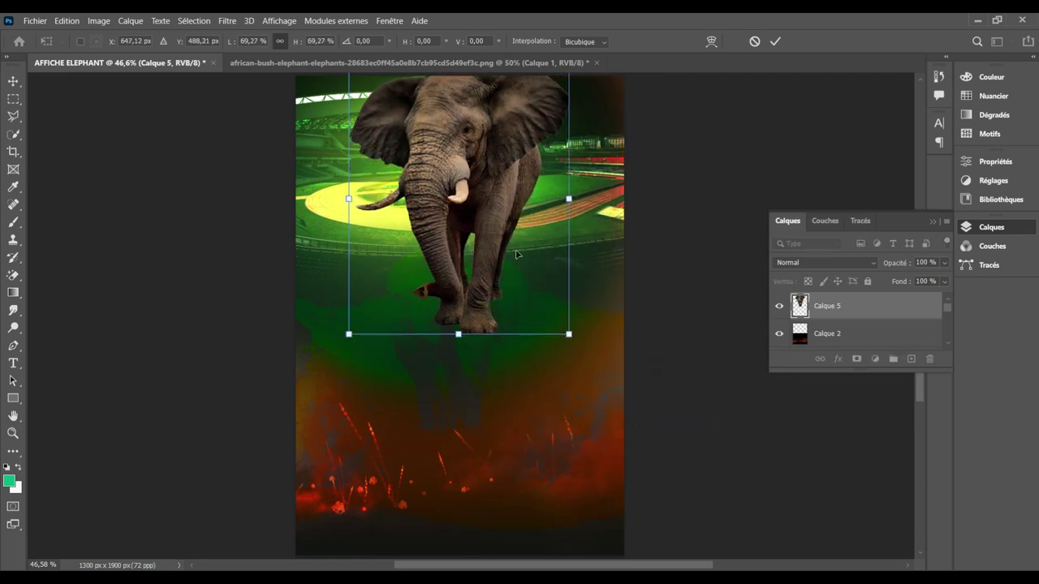
left_click_drag(475, 180, 523, 207)
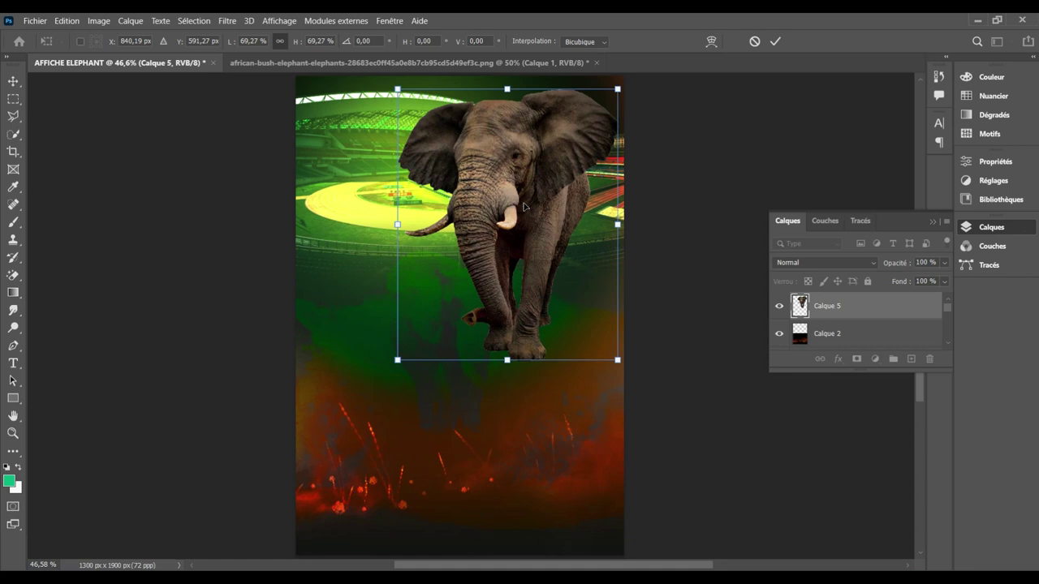
key("Return")
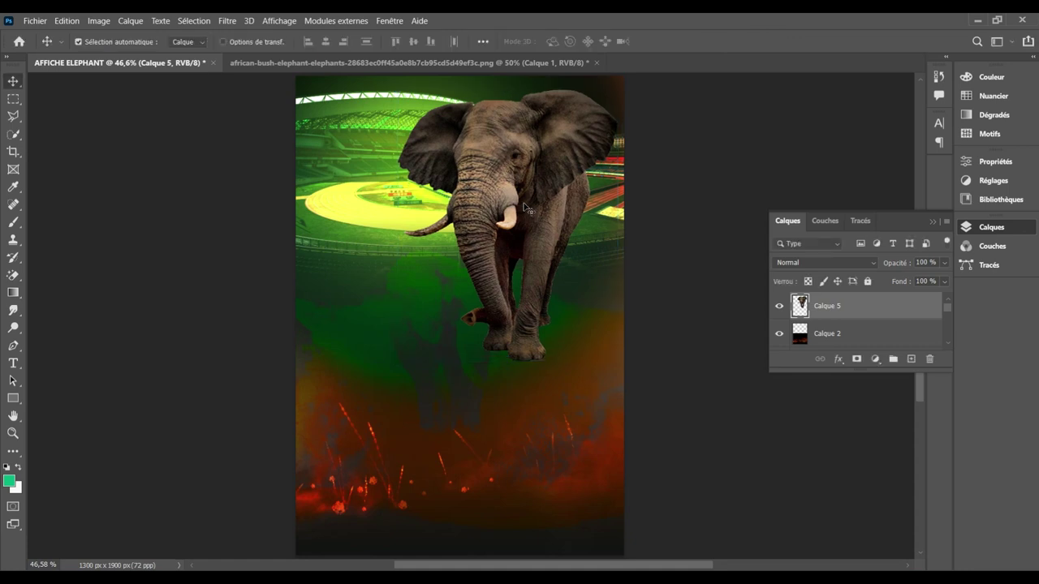
Step: Position the elephant near the top right and duplicate its layer
left_click(526, 234)
mouse_move(526, 234)
left_mouse_down()
mouse_move(533, 220)
mouse_move(523, 222)
left_mouse_up()
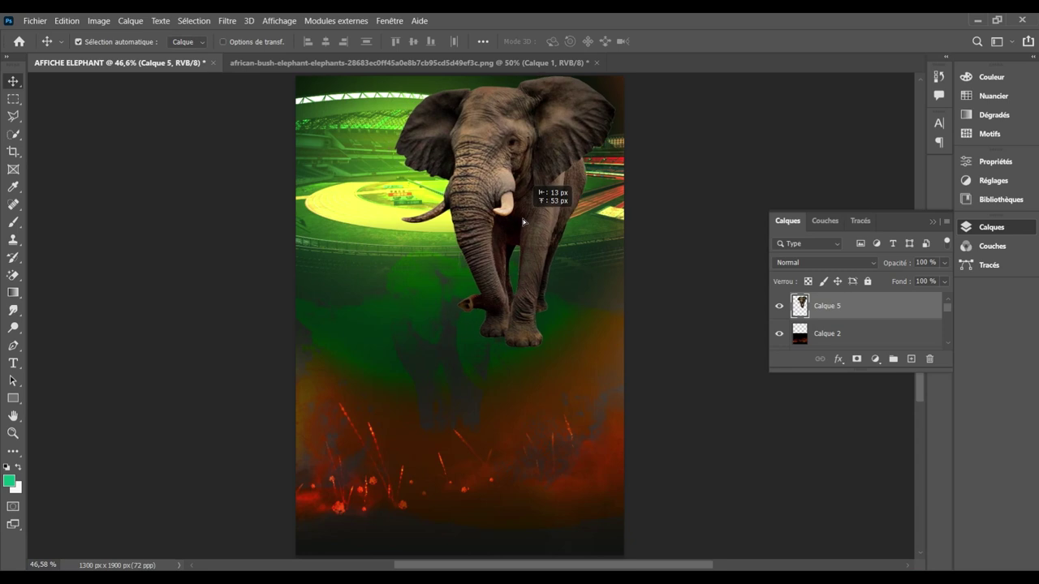
left_click_drag(524, 222, 532, 227)
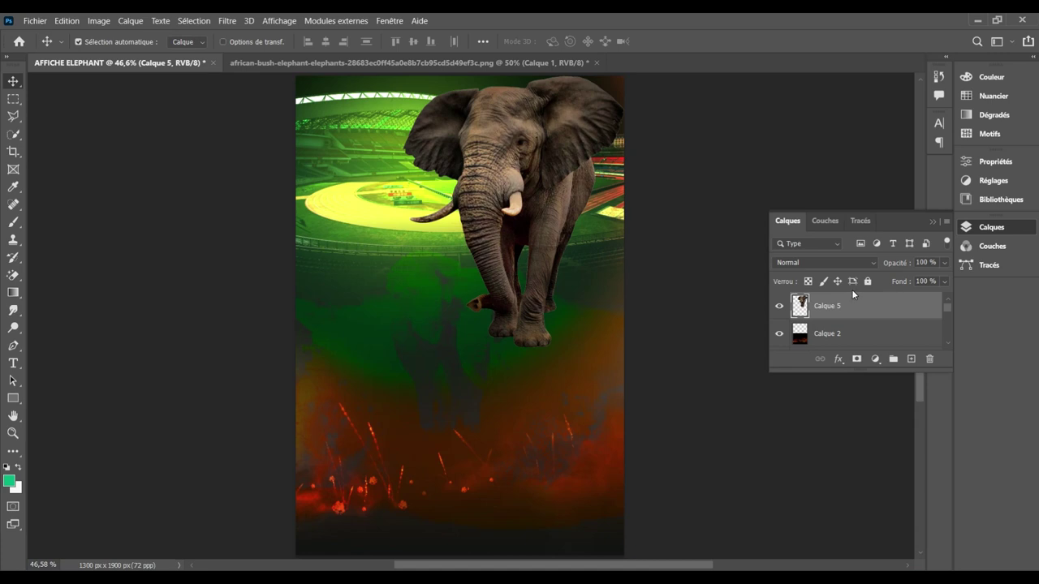
key("ctrl+j")
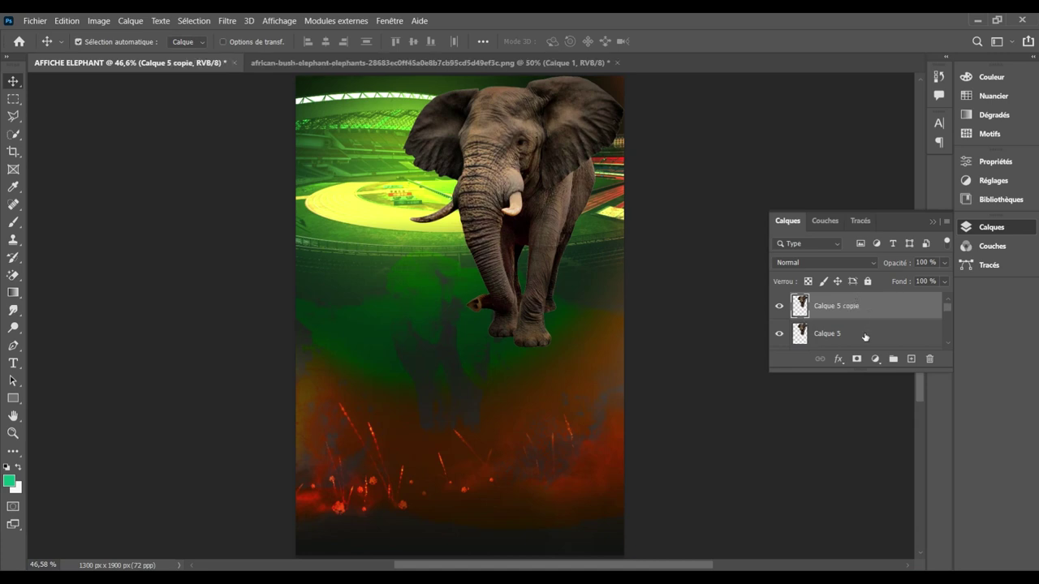
Step: Apply a 58.2 px Gaussian blur to Calque 5 beneath its copy
left_click(865, 336)
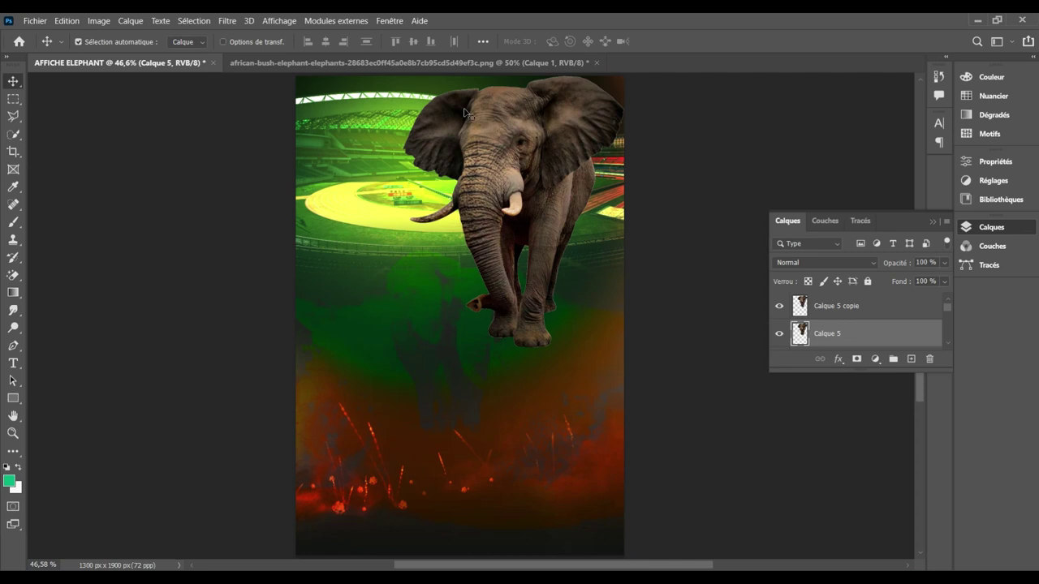
left_click(230, 24)
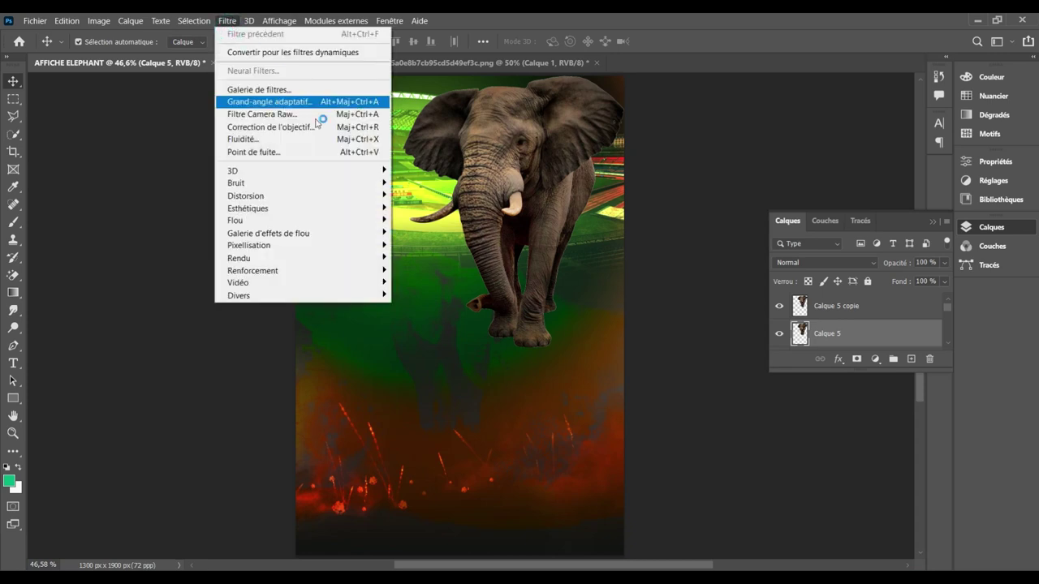
mouse_move(300, 220)
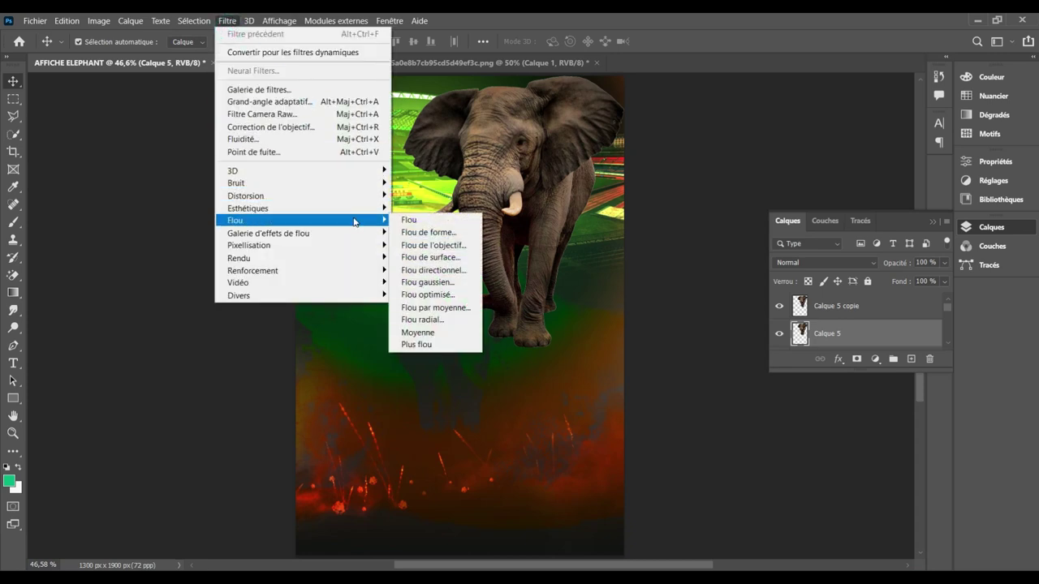
left_click(438, 285)
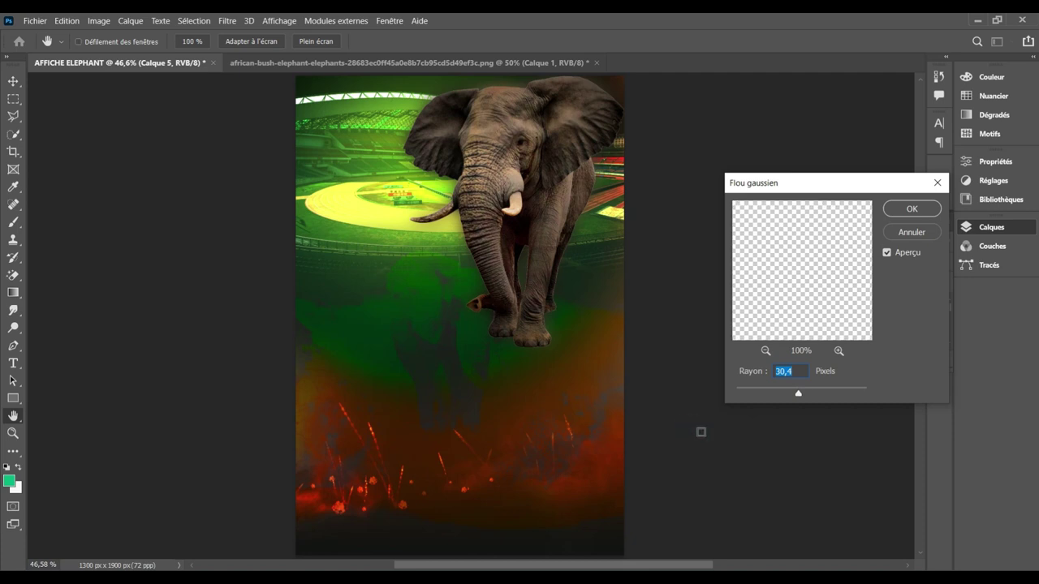
left_click_drag(799, 395, 812, 397)
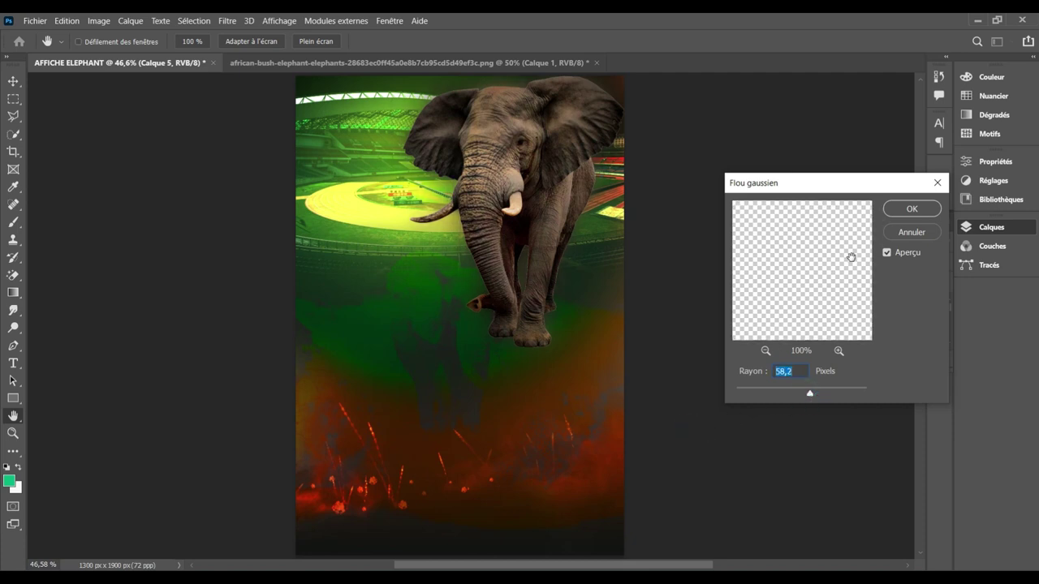
left_click(909, 210)
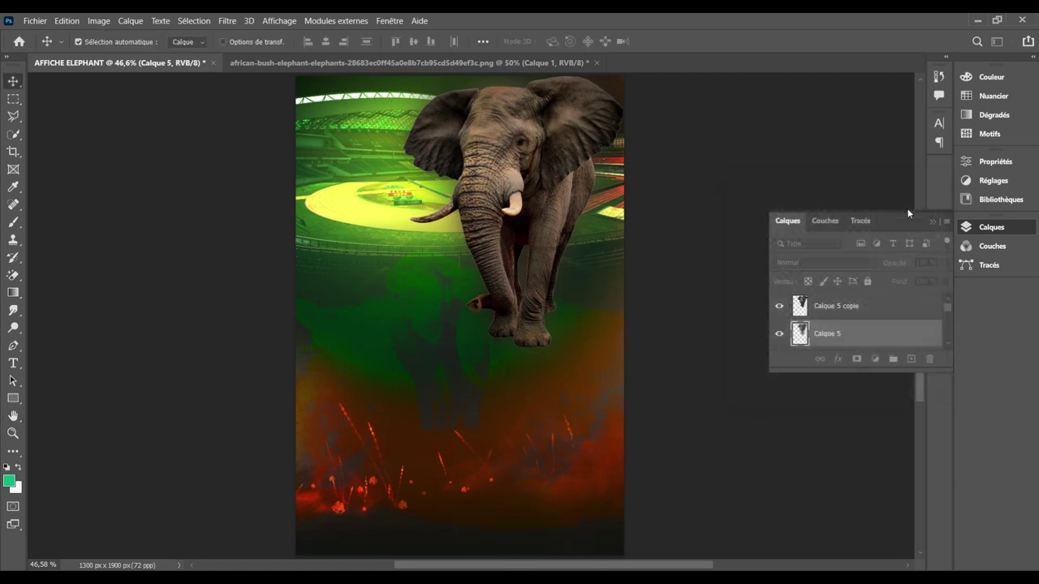
left_click(873, 265)
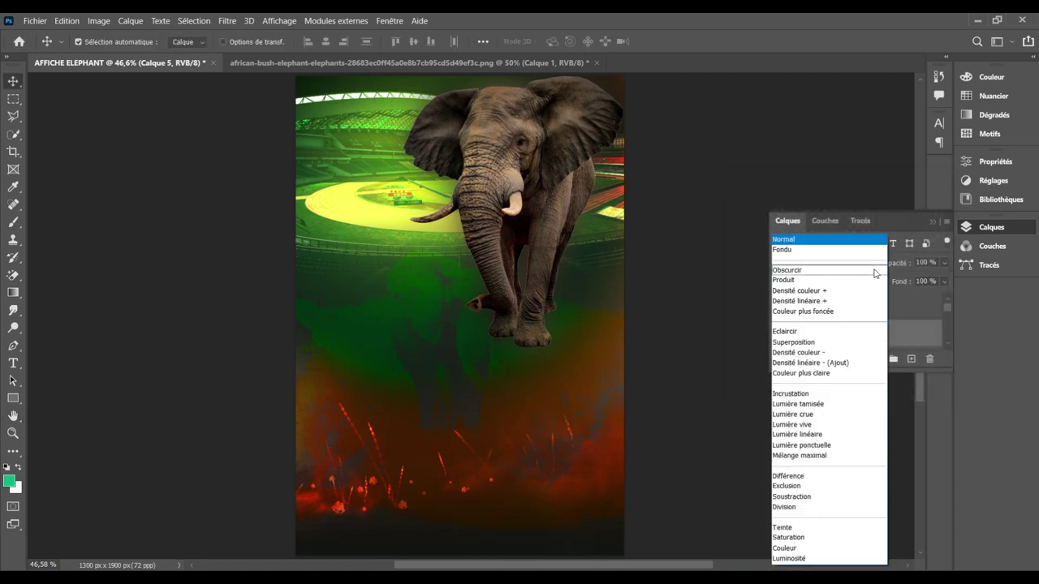
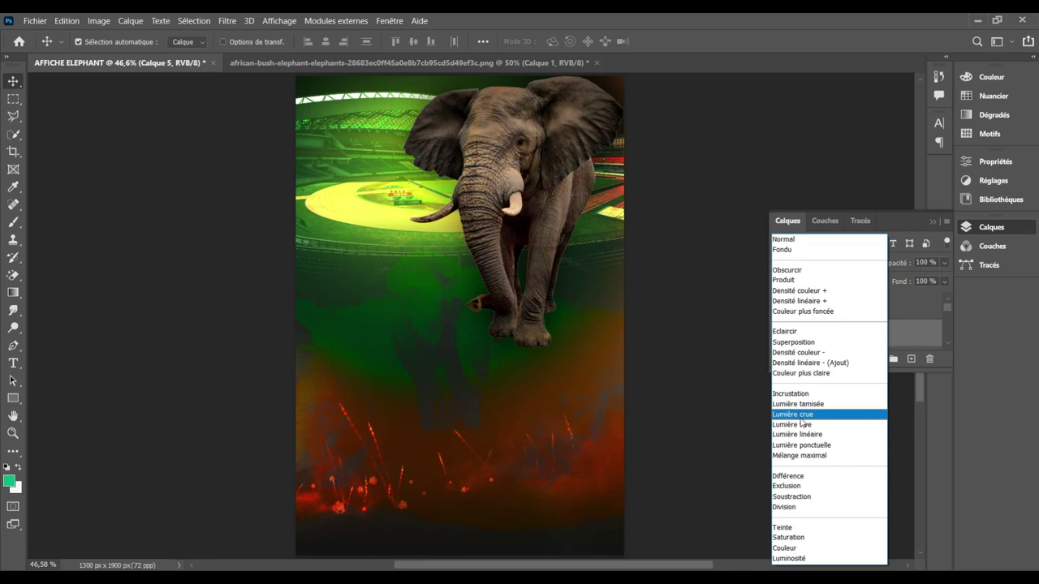
Step: Set the elephant layer's blend to Lumière crue and add empty Calque 6 above the elephant copy
left_click(801, 418)
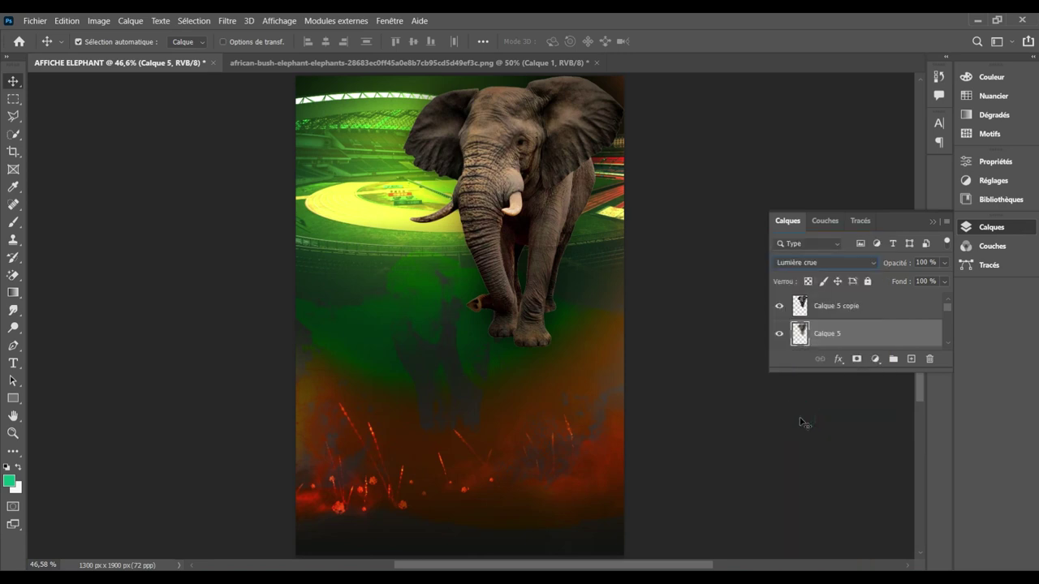
left_click(525, 172, "alt")
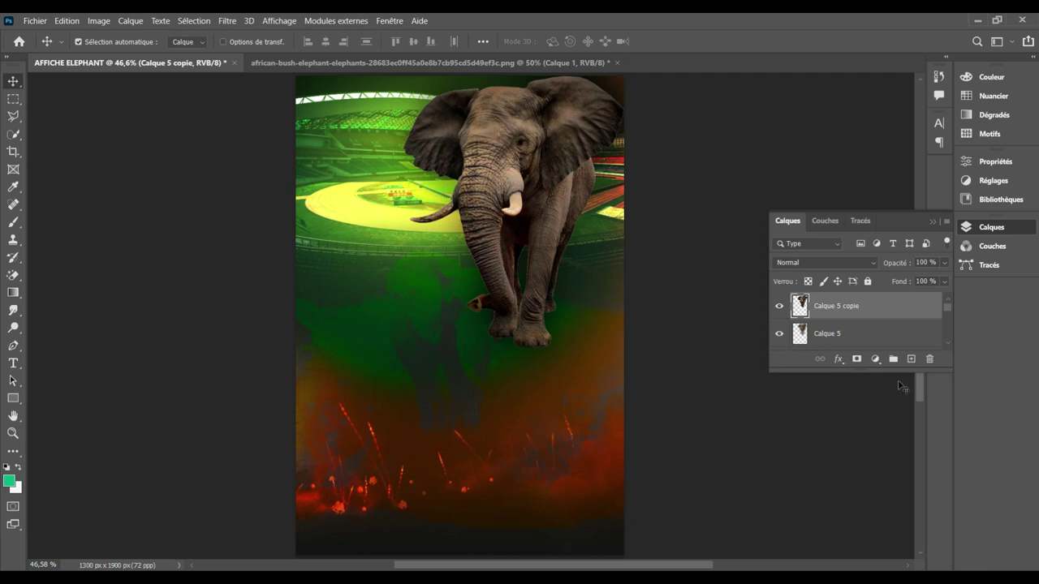
left_click(914, 359)
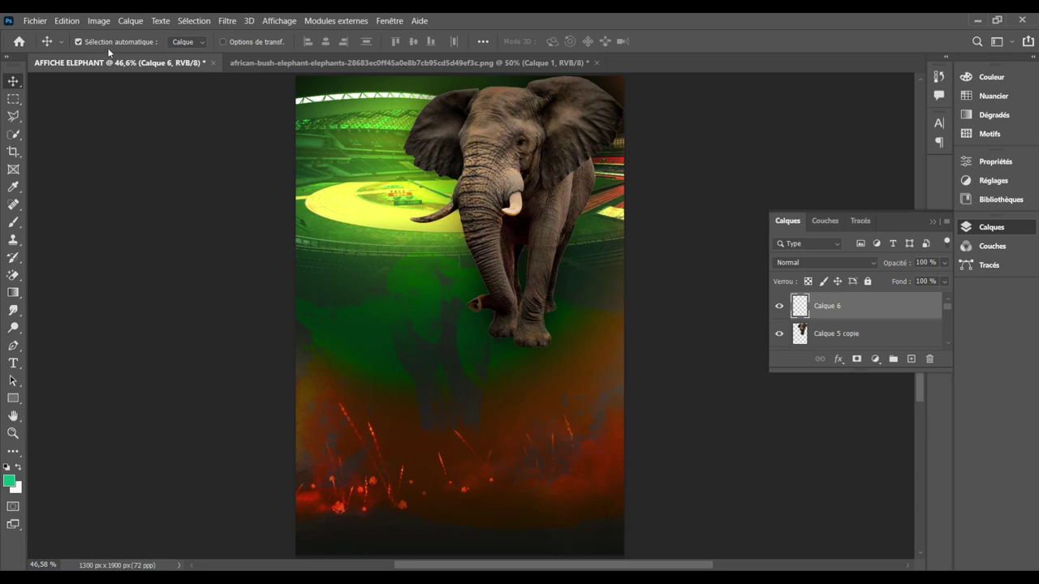
Step: Fill Calque 6 with 50% grey using Edition > Remplir
left_click(67, 22)
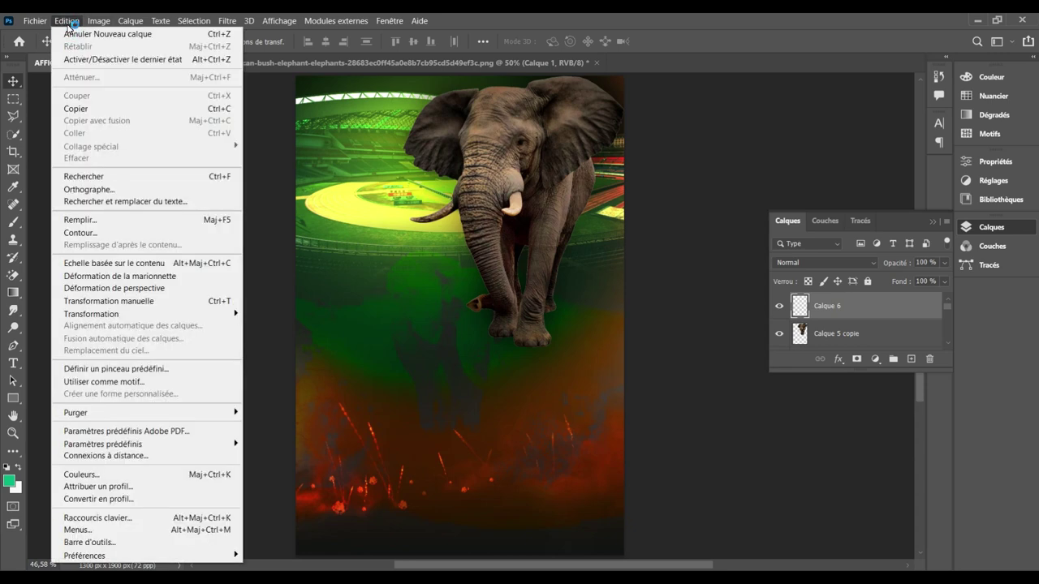
left_click(91, 222)
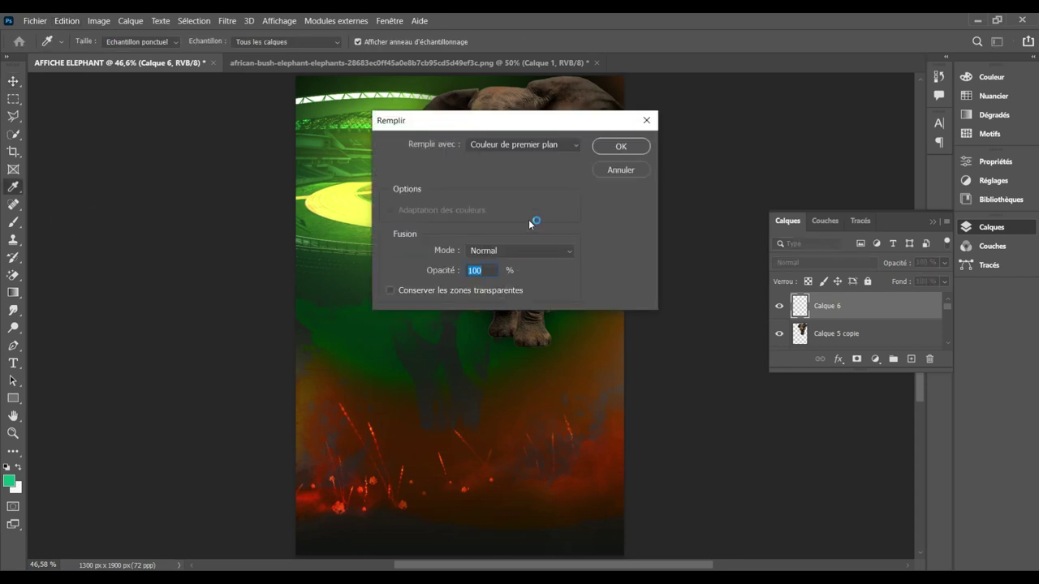
left_click(575, 144)
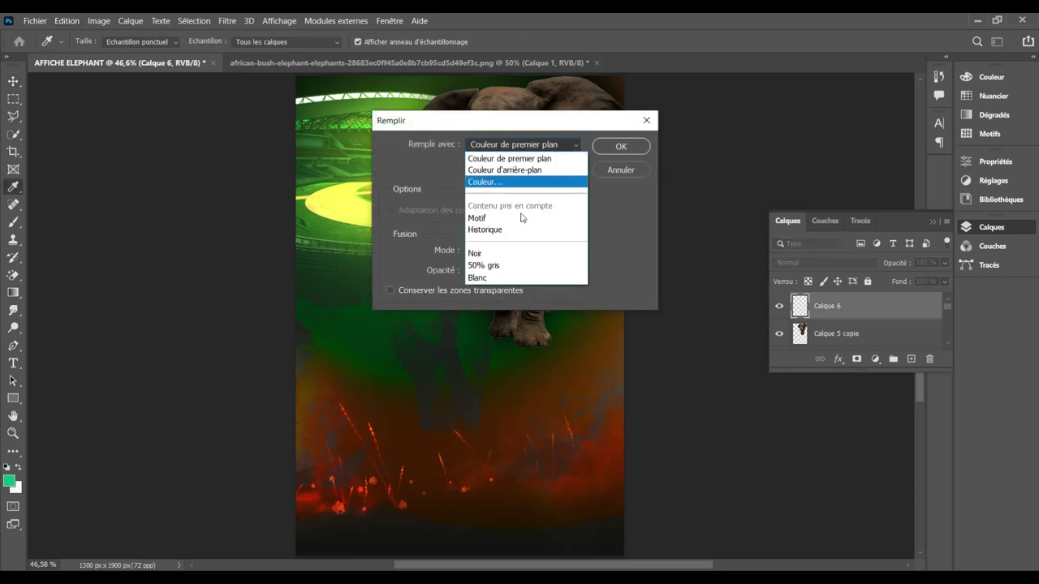
left_click(486, 266)
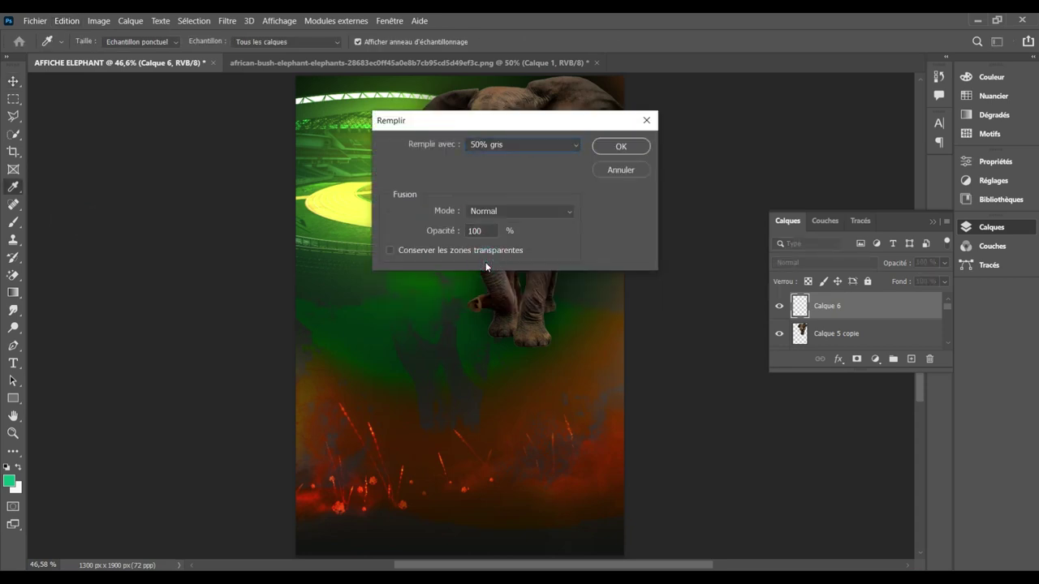
left_click(622, 147)
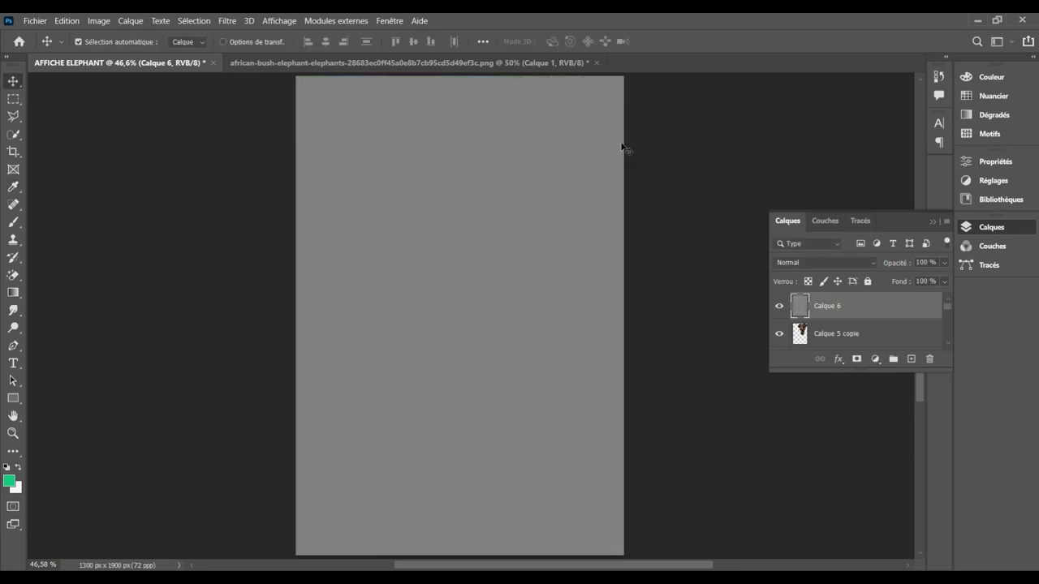
Step: Clip the grey layer to the elephant copy and set its blend mode to Couleur
right_click(836, 317)
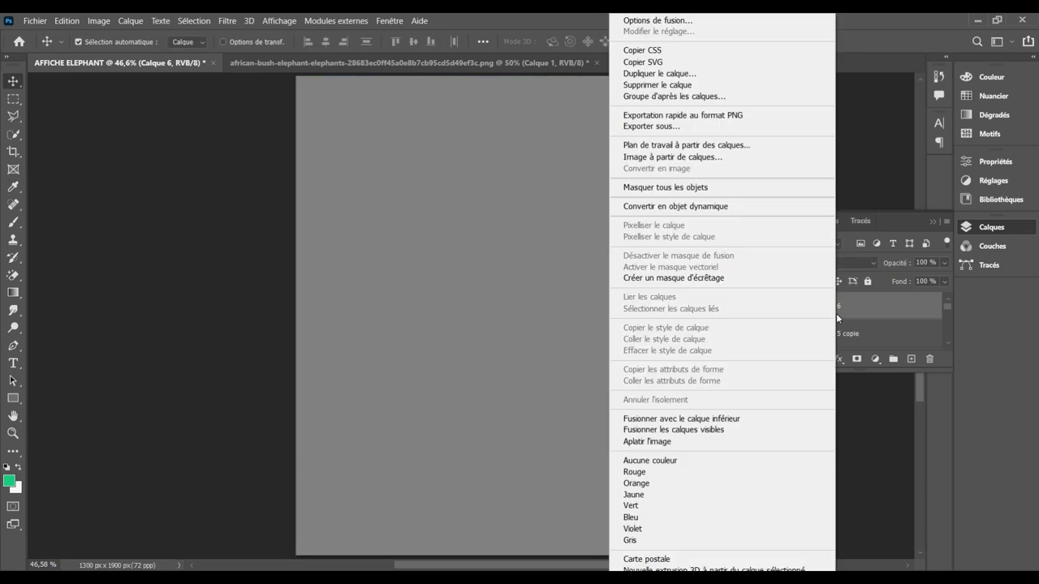
left_click(681, 278)
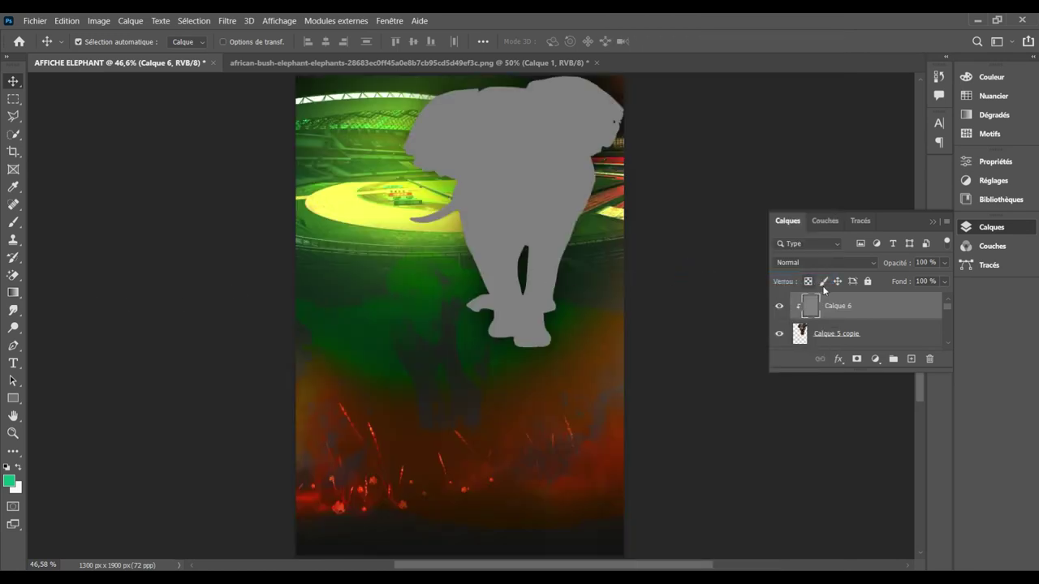
left_click(844, 264)
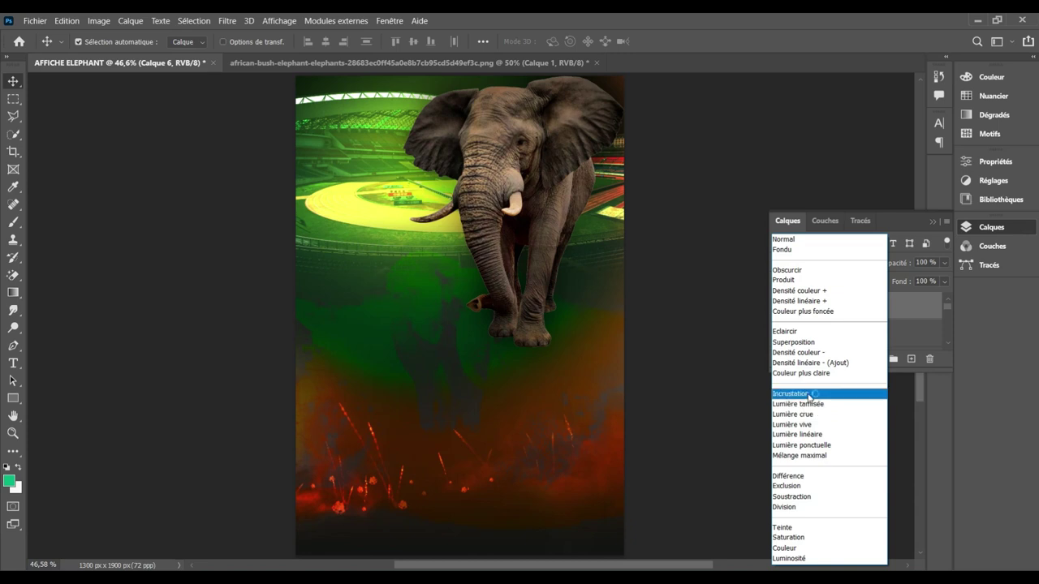
left_click(809, 396)
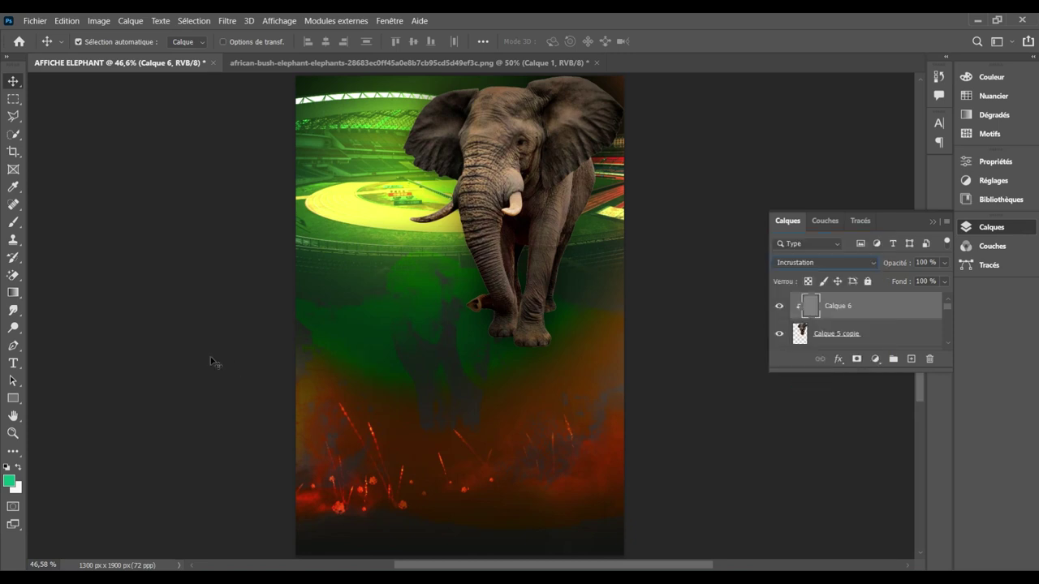
left_click(867, 261)
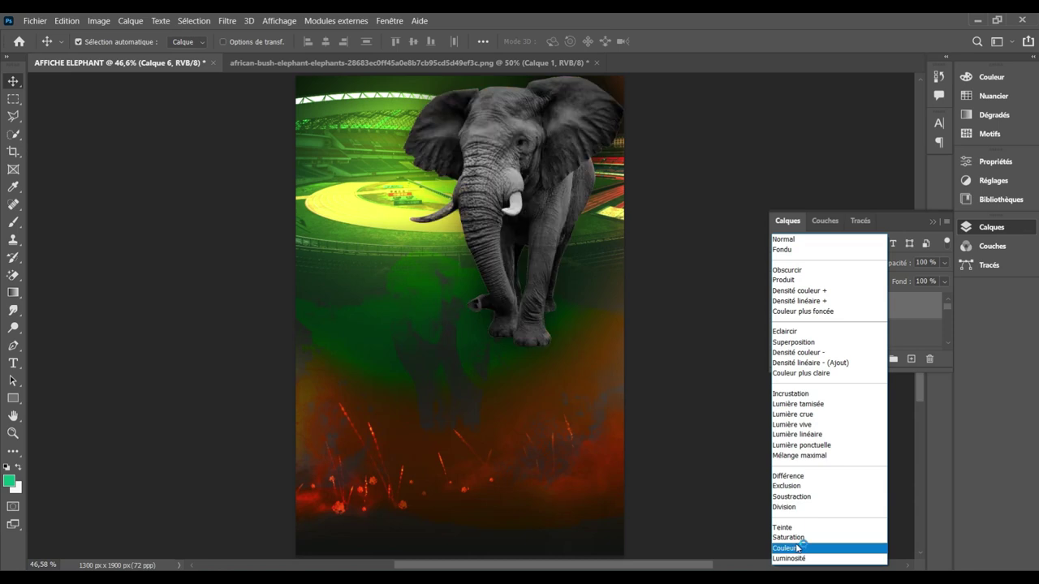
left_click(795, 548)
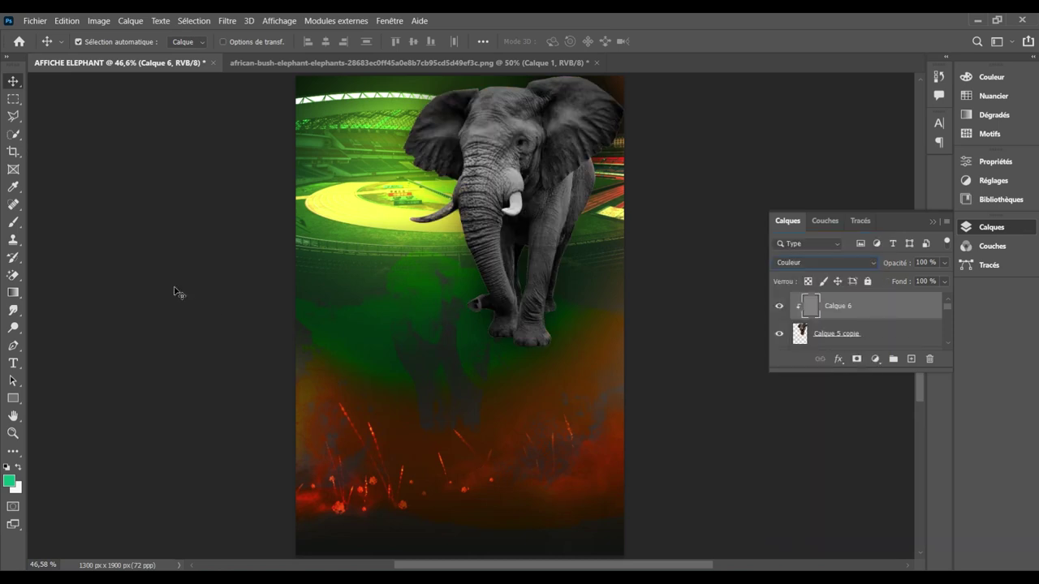
left_click(13, 311)
left_click(14, 329)
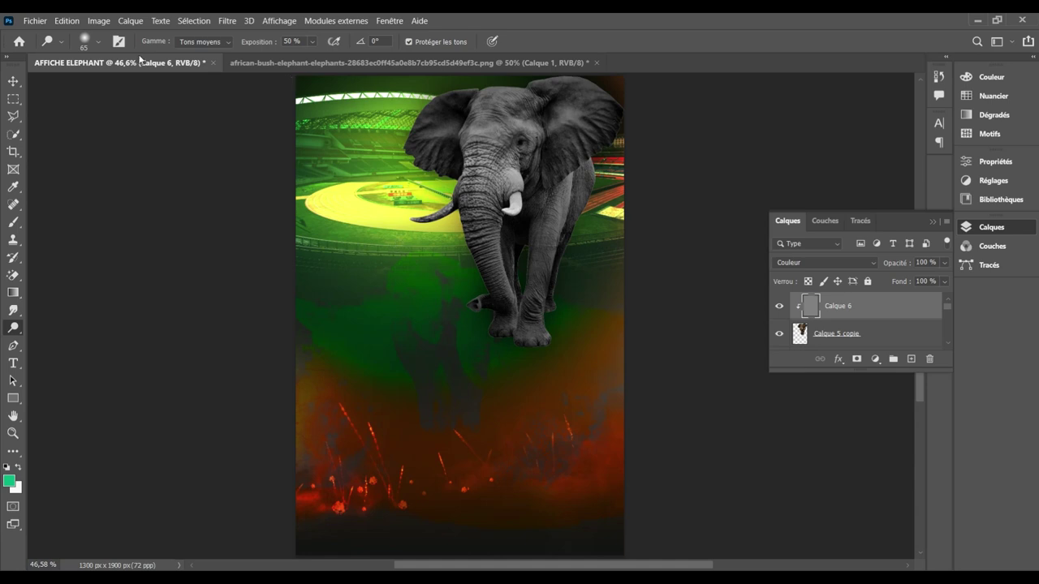
Step: Set the Dodge brush to 141 px and lighten the elephant's upper trunk
left_click(100, 42)
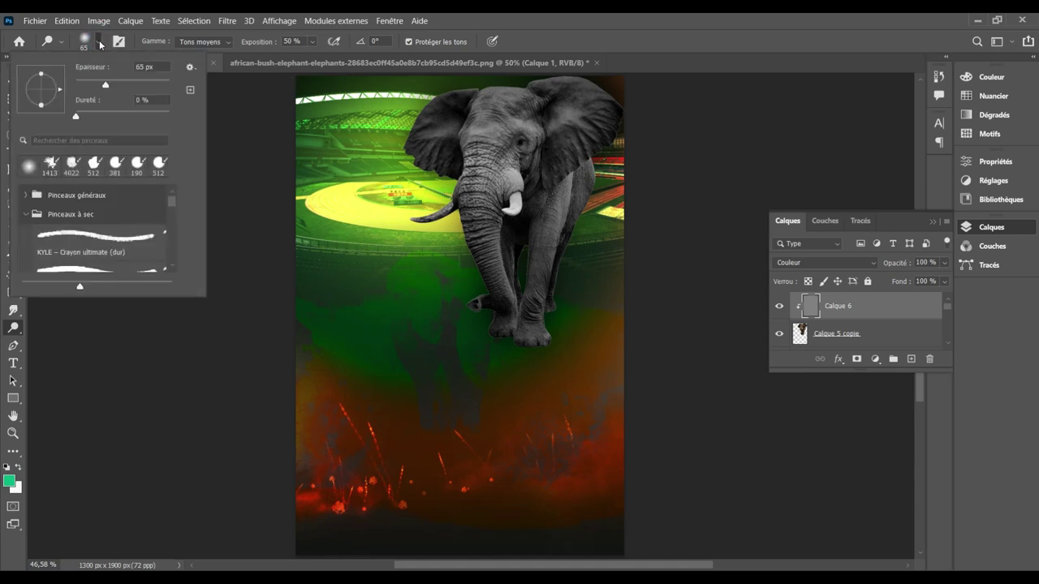
left_click(134, 84)
left_click(560, 115)
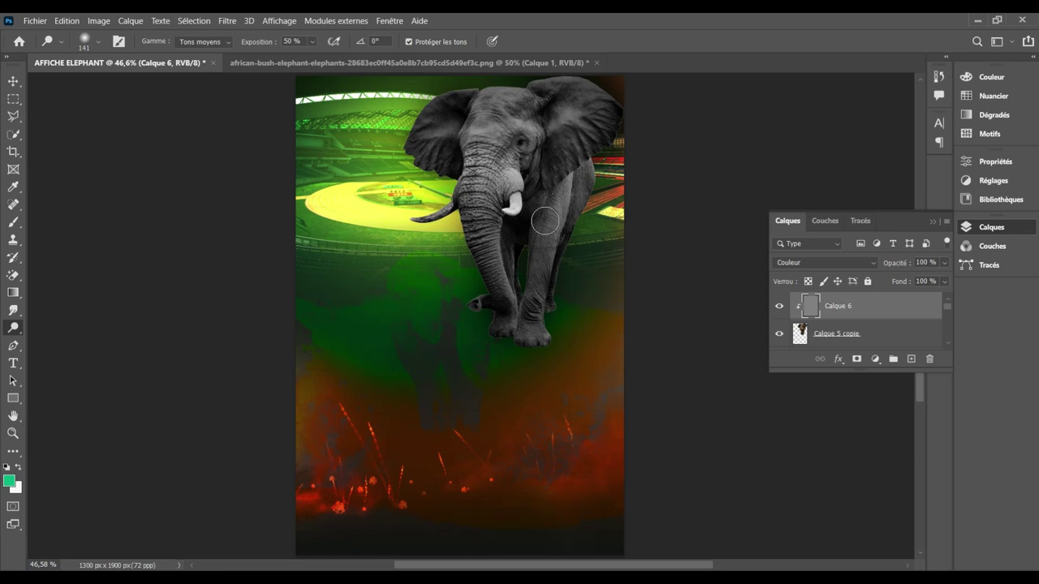
mouse_move(496, 150)
left_mouse_down()
mouse_move(487, 183)
mouse_move(495, 284)
left_mouse_up()
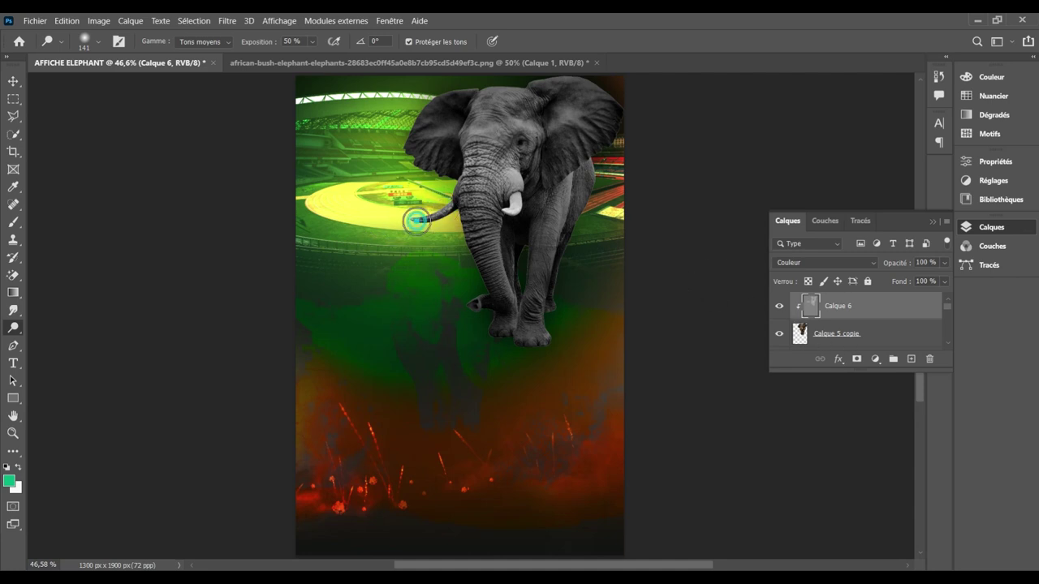
left_click(872, 264)
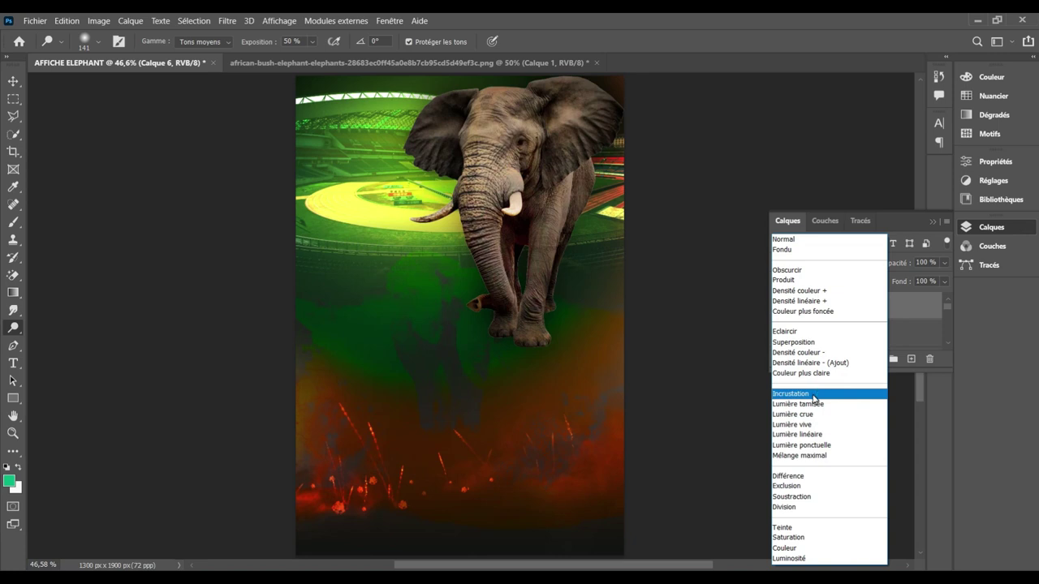
Step: Return Calque 6 to Incrustation and dodge the elephant's tusks, trunk and forehead
left_click(814, 395)
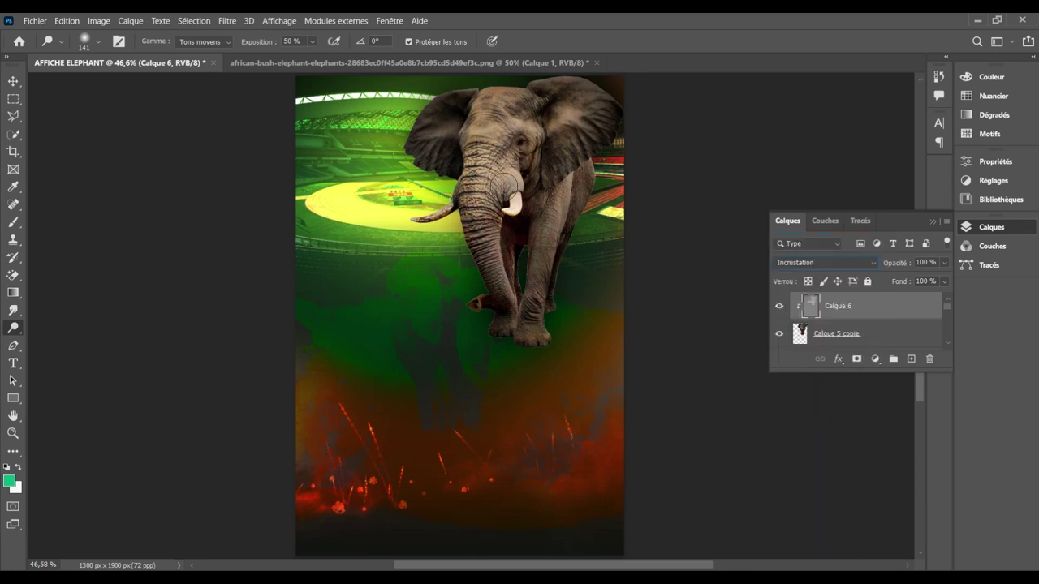
left_click_drag(506, 191, 498, 212)
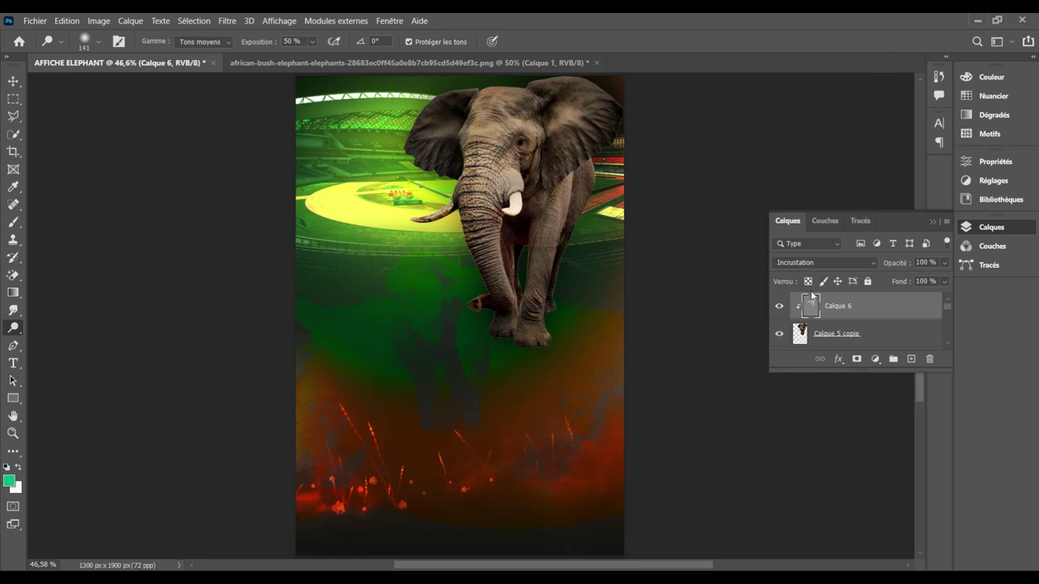
left_click(845, 336)
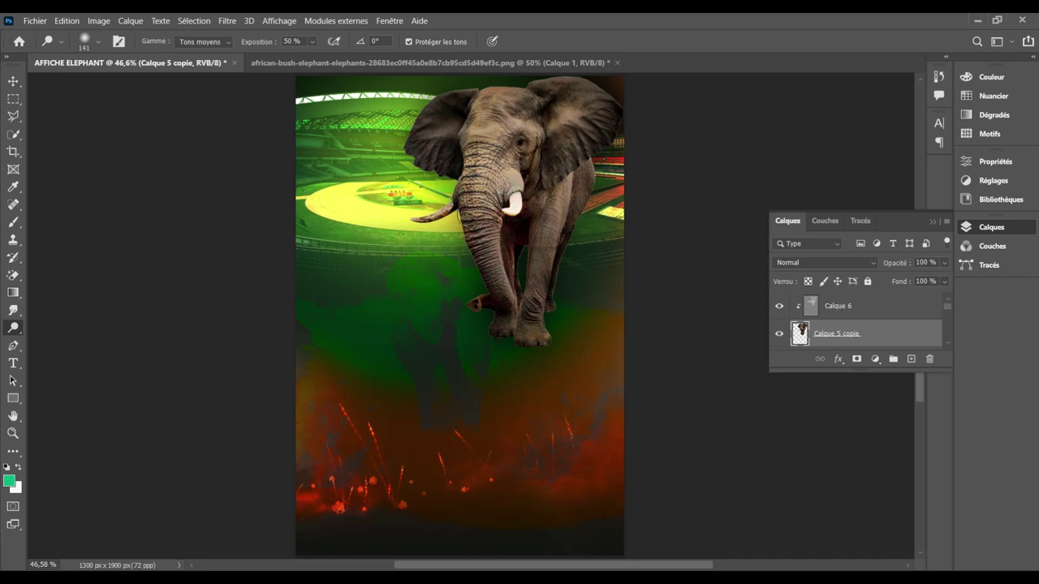
mouse_move(428, 213)
left_mouse_down()
mouse_move(440, 210)
mouse_move(430, 212)
left_mouse_up()
left_click_drag(491, 170, 485, 230)
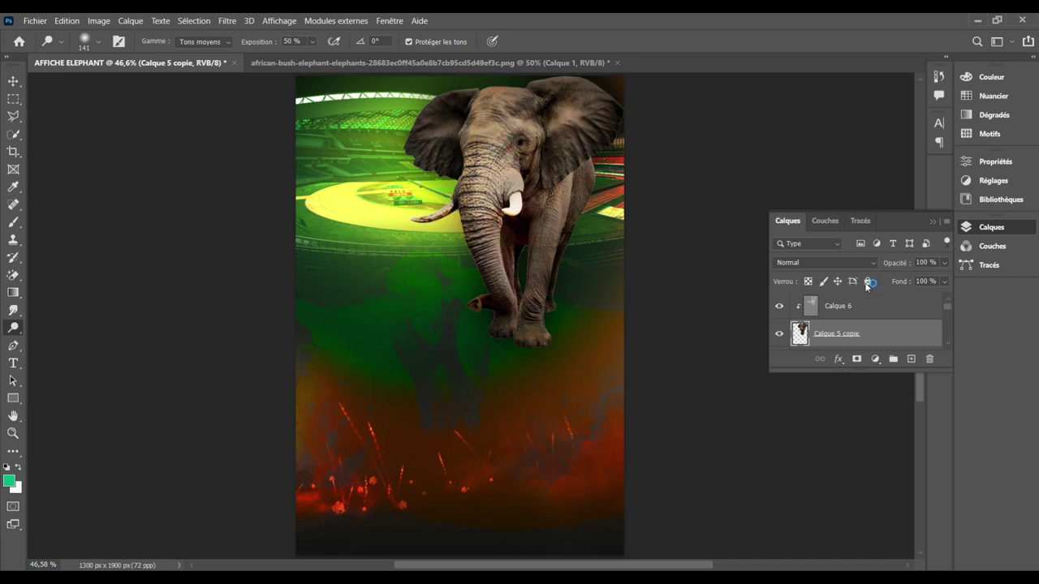
left_click(860, 308)
mouse_move(556, 115)
left_mouse_down()
mouse_move(473, 109)
mouse_move(536, 100)
mouse_move(601, 120)
mouse_move(560, 170)
mouse_move(503, 127)
mouse_move(519, 108)
mouse_move(515, 229)
left_mouse_up()
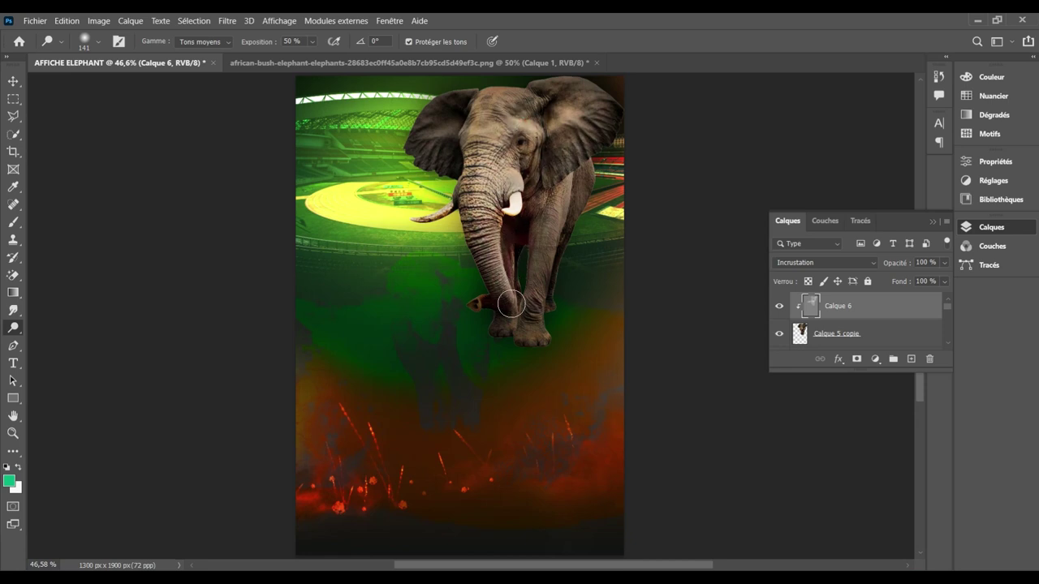
Step: Burn the forehead and the area around the trunk, then select both elephant layers
right_click(13, 327)
left_click(61, 341)
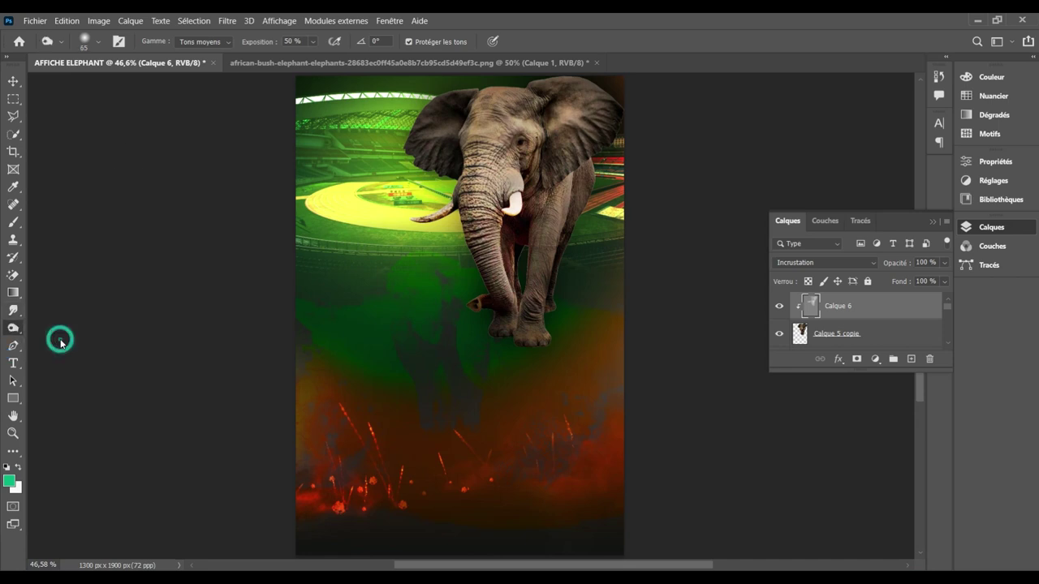
left_click_drag(478, 99, 486, 98)
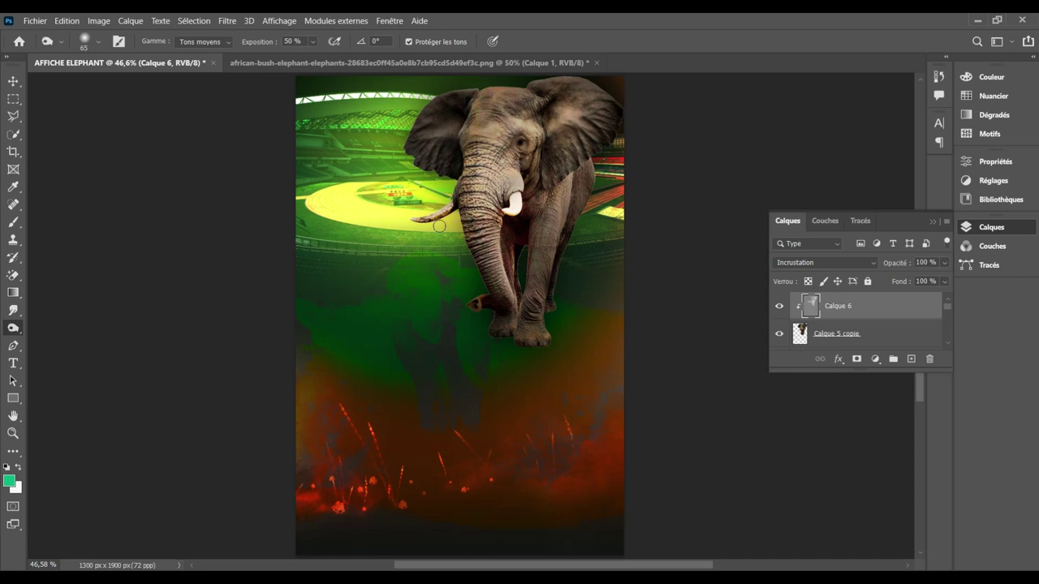
mouse_move(459, 166)
left_mouse_down()
mouse_move(482, 140)
mouse_move(478, 217)
left_mouse_up()
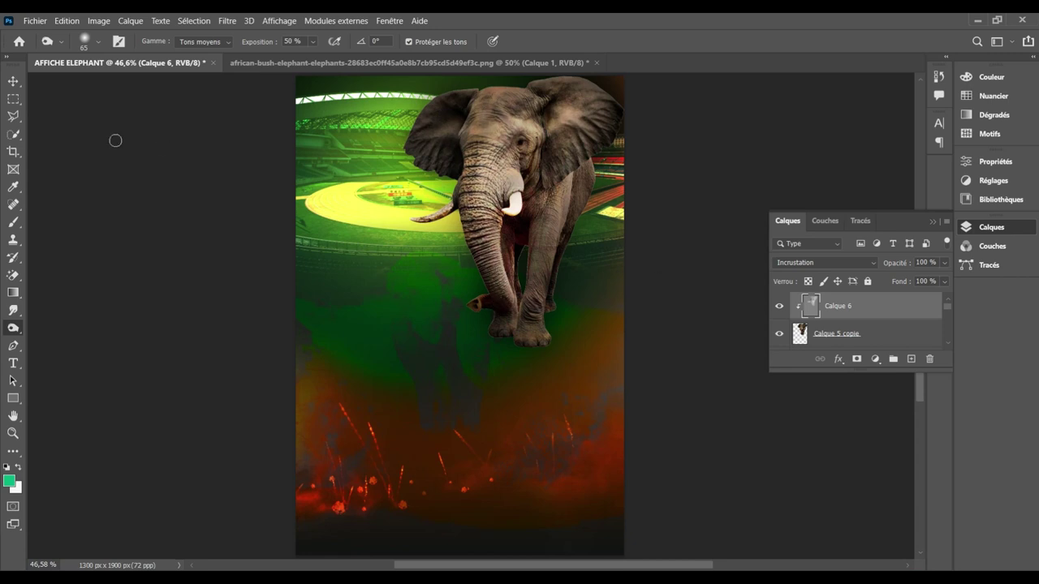
left_click(13, 81)
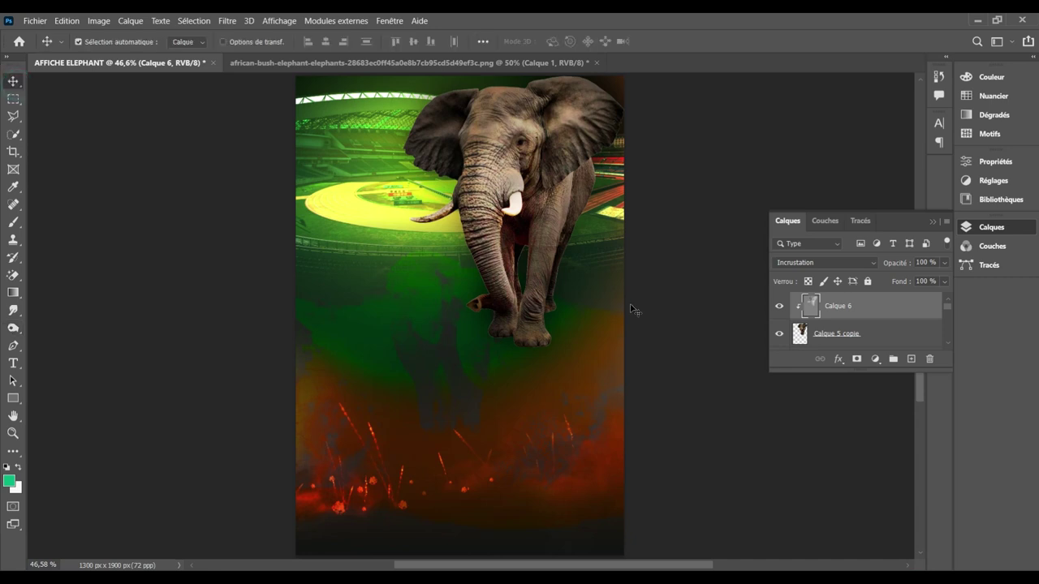
left_click(899, 342)
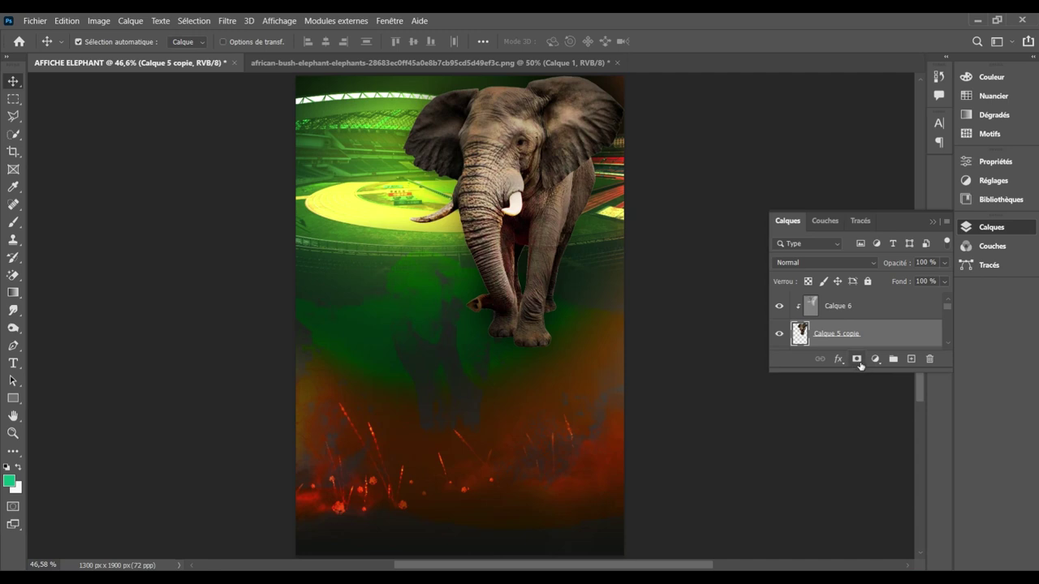
left_click(850, 307, "shift")
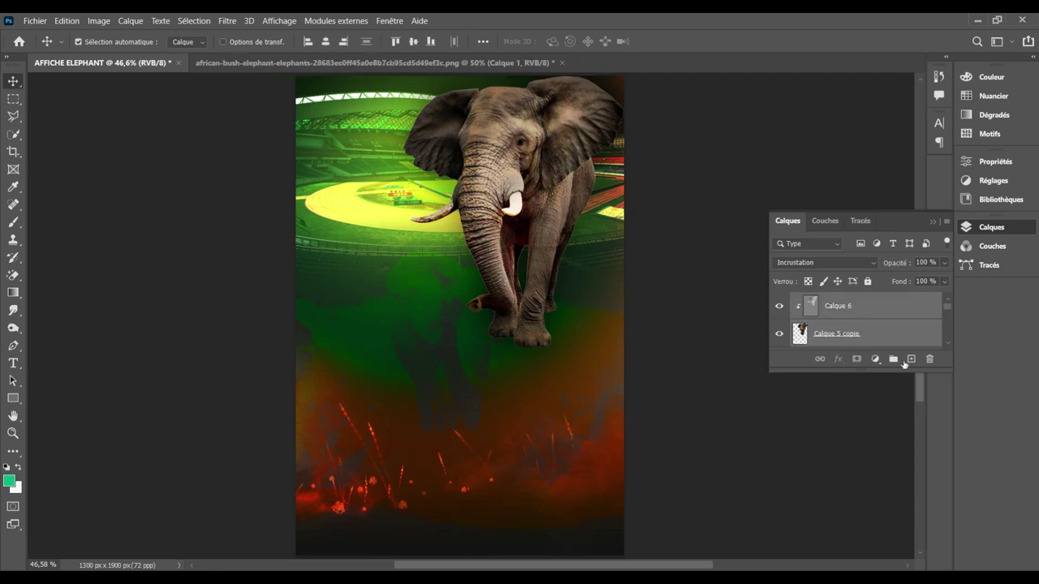
Step: Group the two elephant layers into Groupe 1 and add a layer mask
scroll(950, 342, "down", 5)
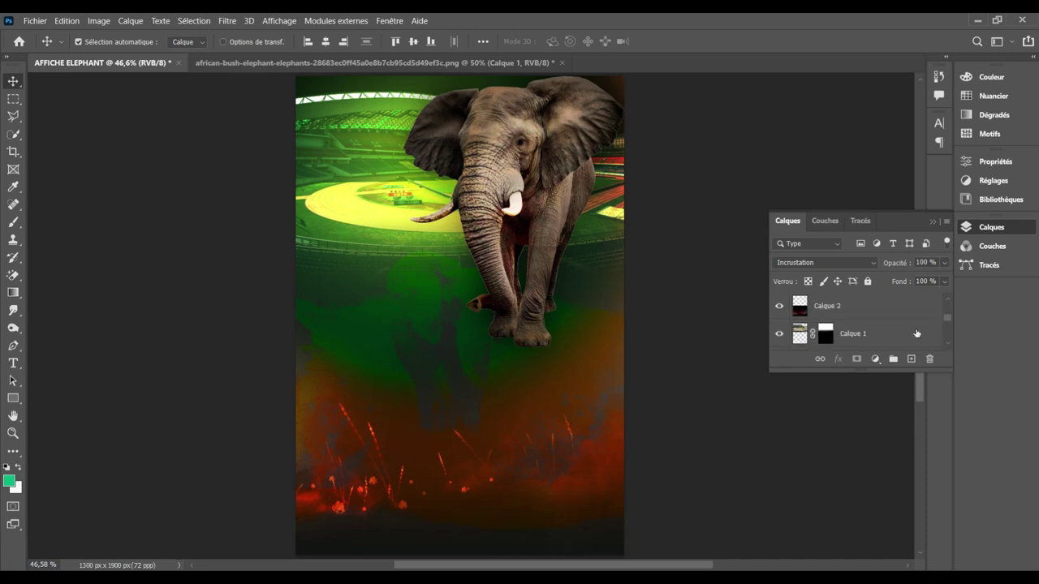
scroll(946, 304, "up", 4)
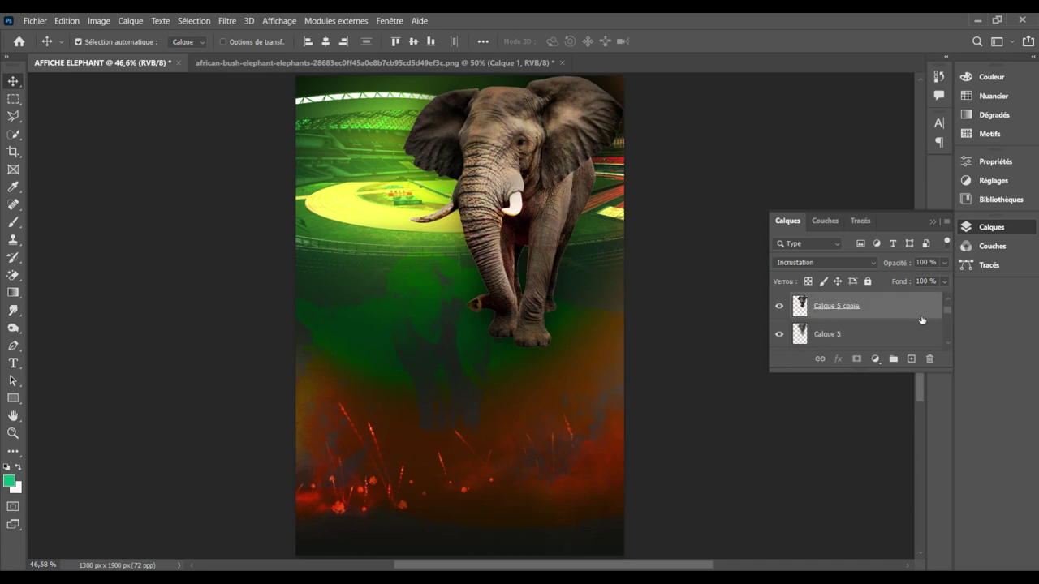
left_click(871, 330, "shift")
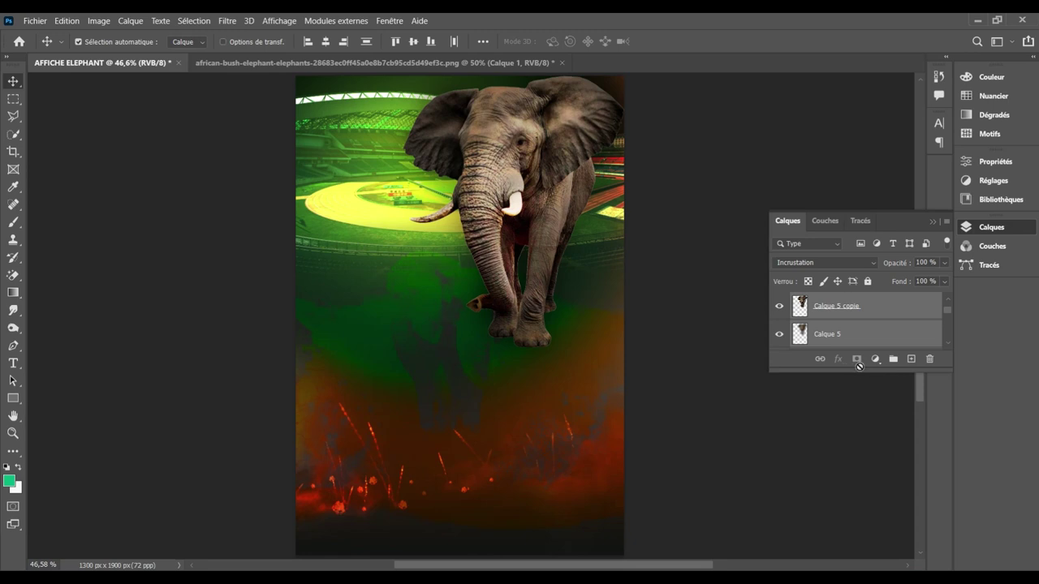
left_click(894, 362)
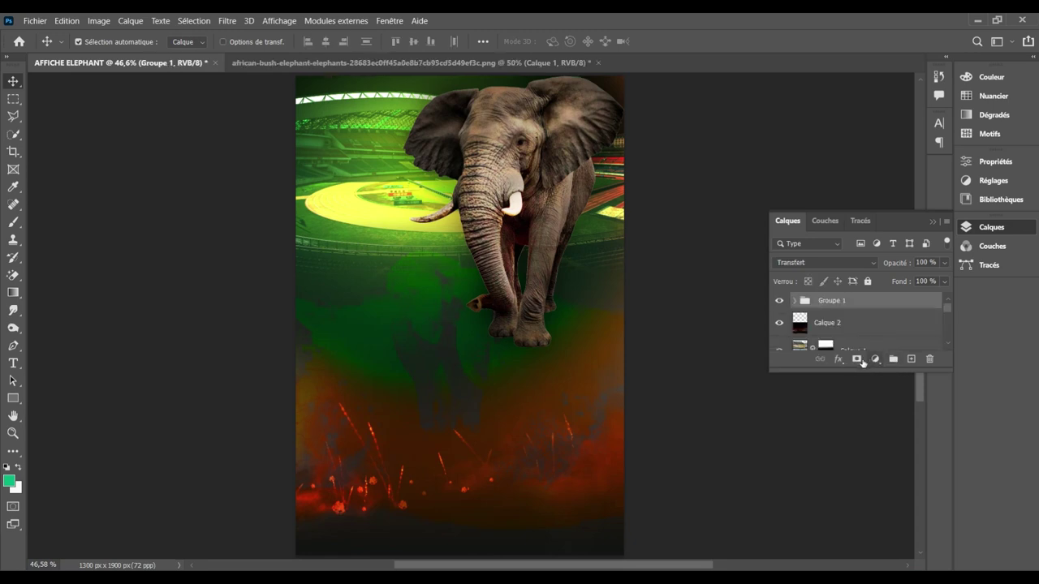
left_click(861, 361)
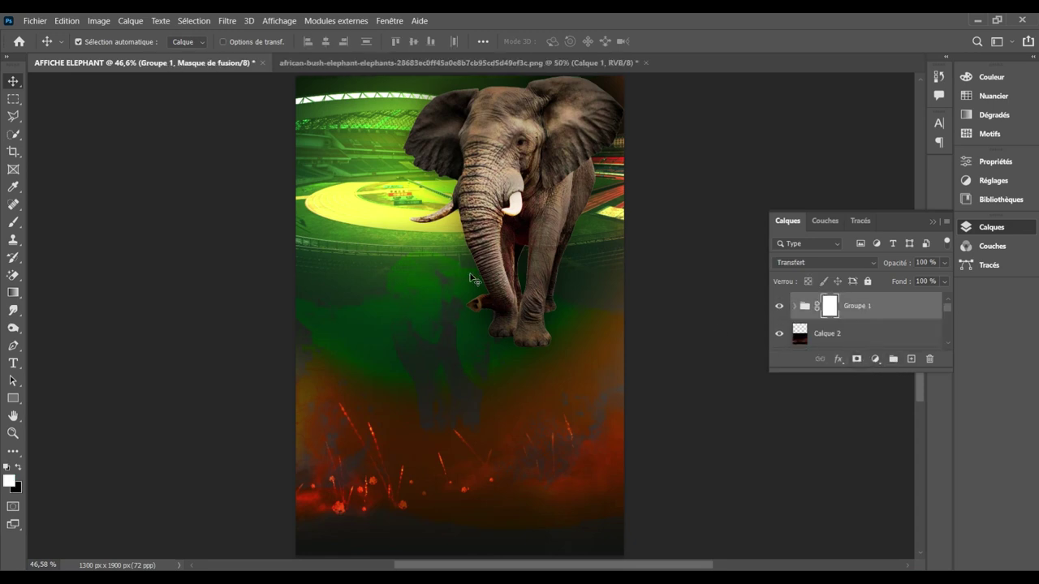
Step: Drag a mask gradient so the elephant fades out below its trunk
left_click(13, 292)
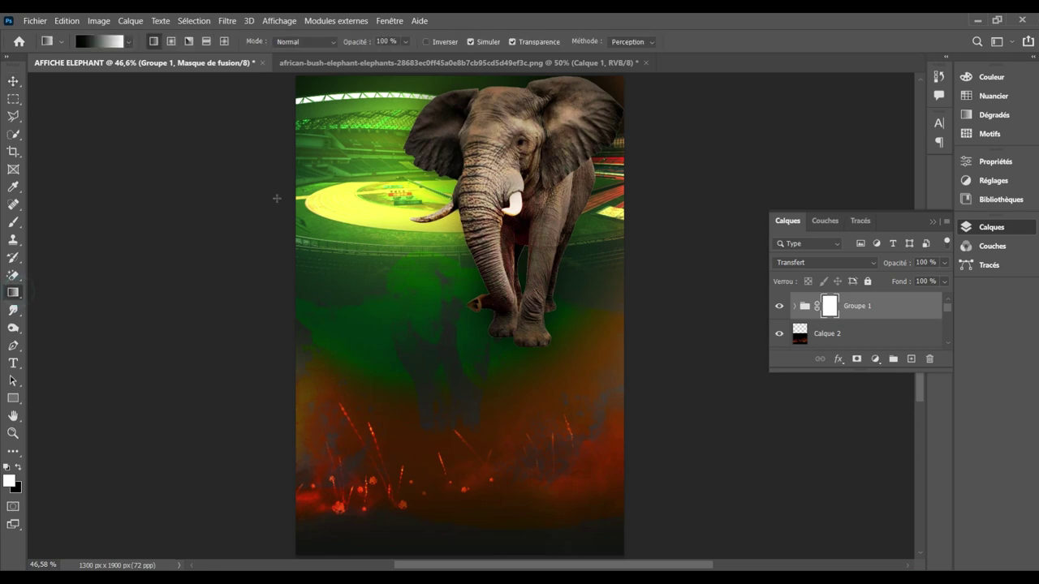
mouse_move(526, 231)
left_mouse_down()
mouse_move(512, 319)
mouse_move(532, 250)
left_mouse_up()
key("ctrl+z")
left_click_drag(520, 290, 547, 228)
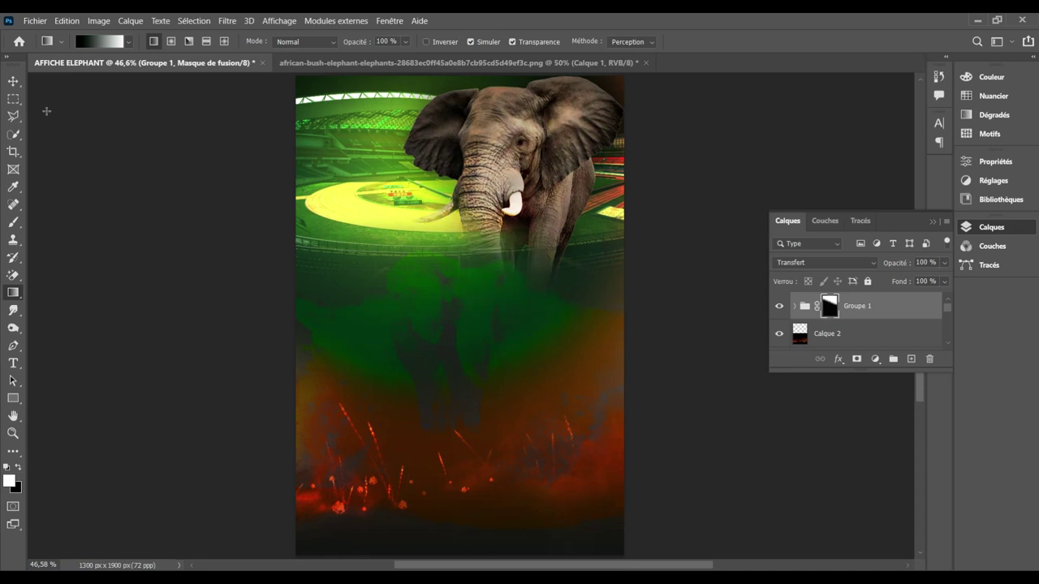
left_click(12, 80)
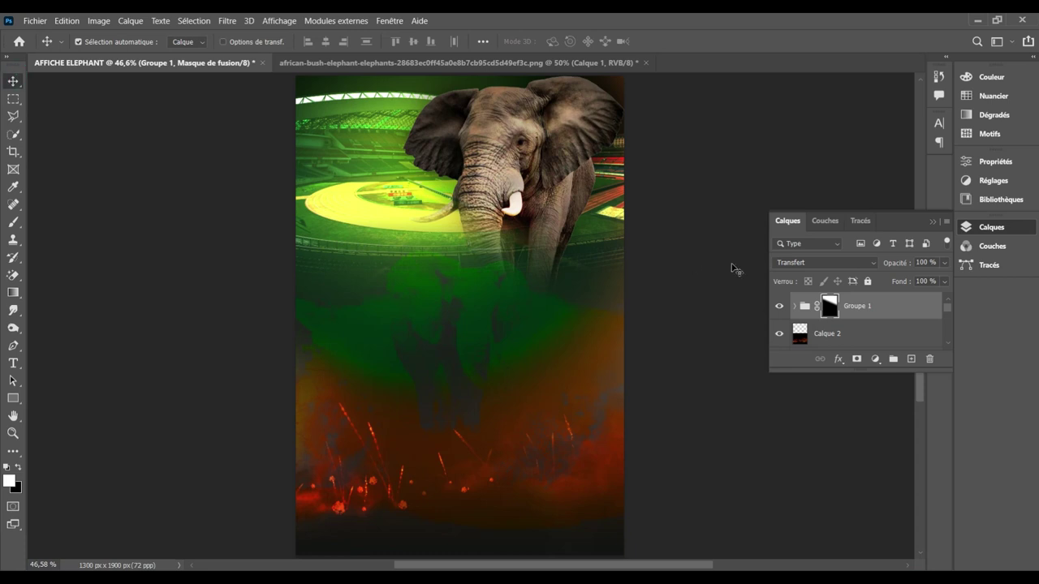
Step: Compare blend modes on the elephant group and settle on Densité linéaire - (Ajout)
left_click(842, 264)
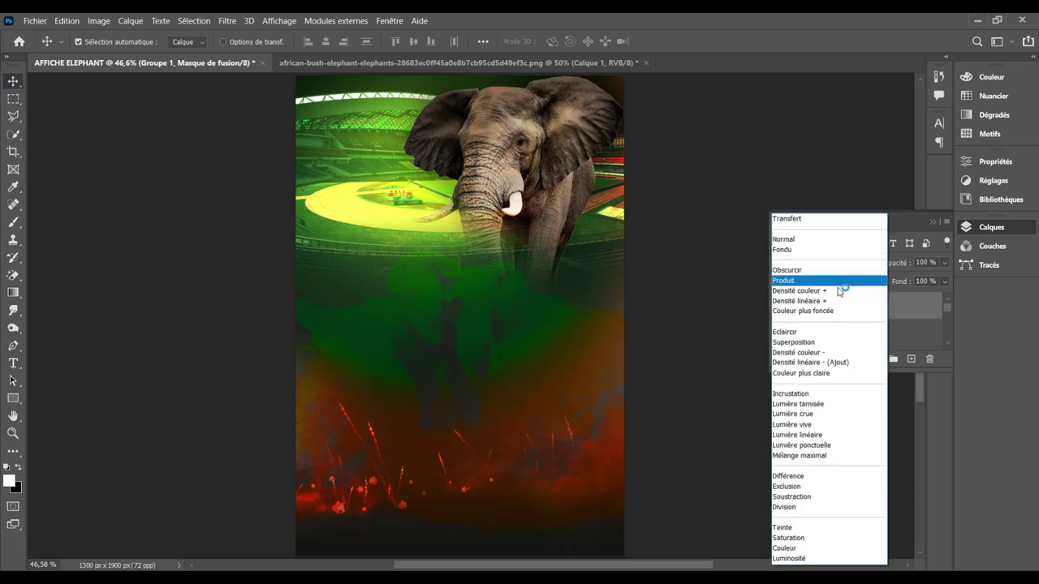
left_click(821, 342)
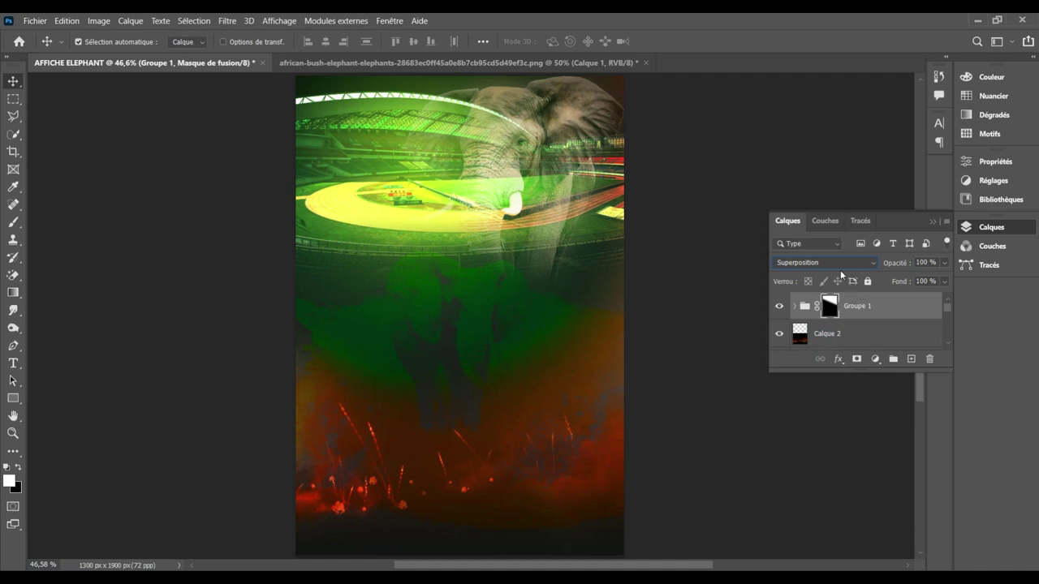
key("Down")
key("Down")
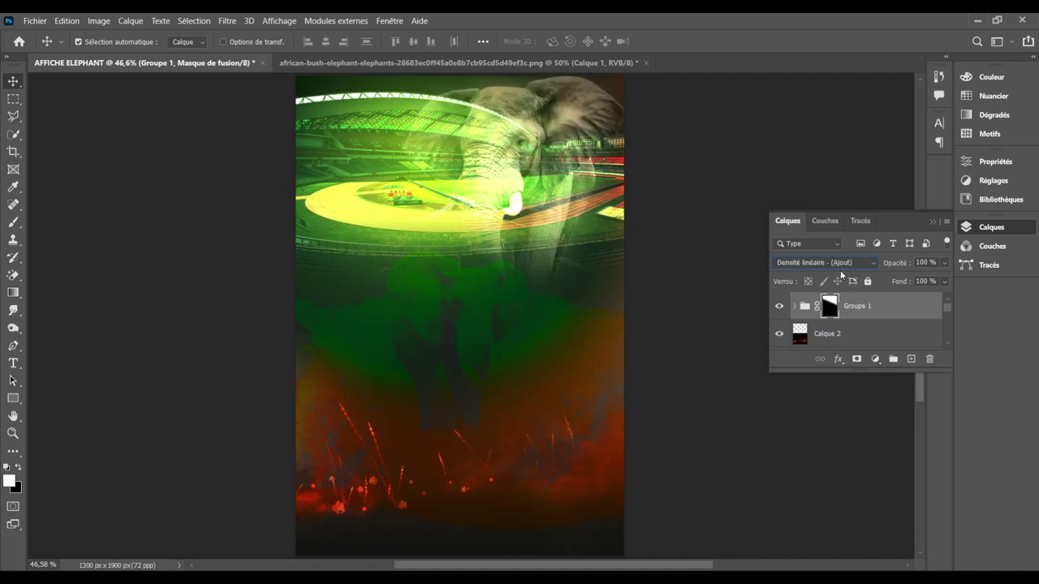
key("Down")
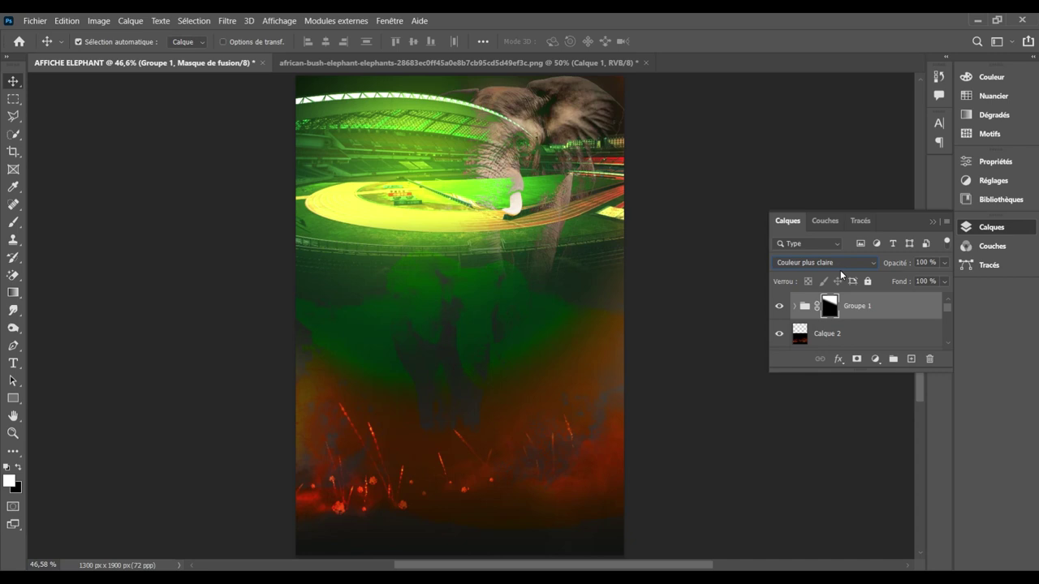
key("Up")
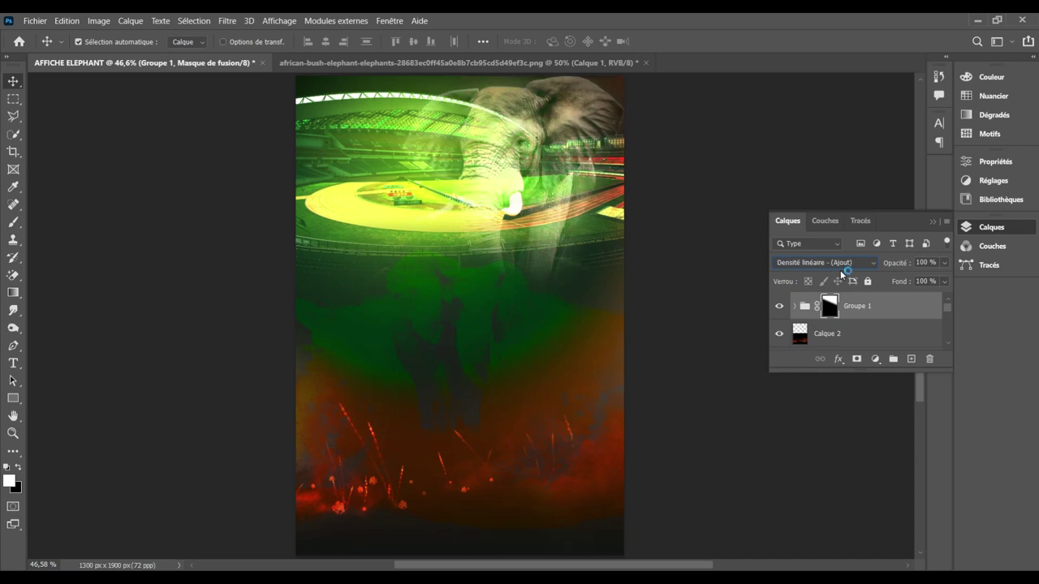
key("Down")
key("Down")
key("Down")
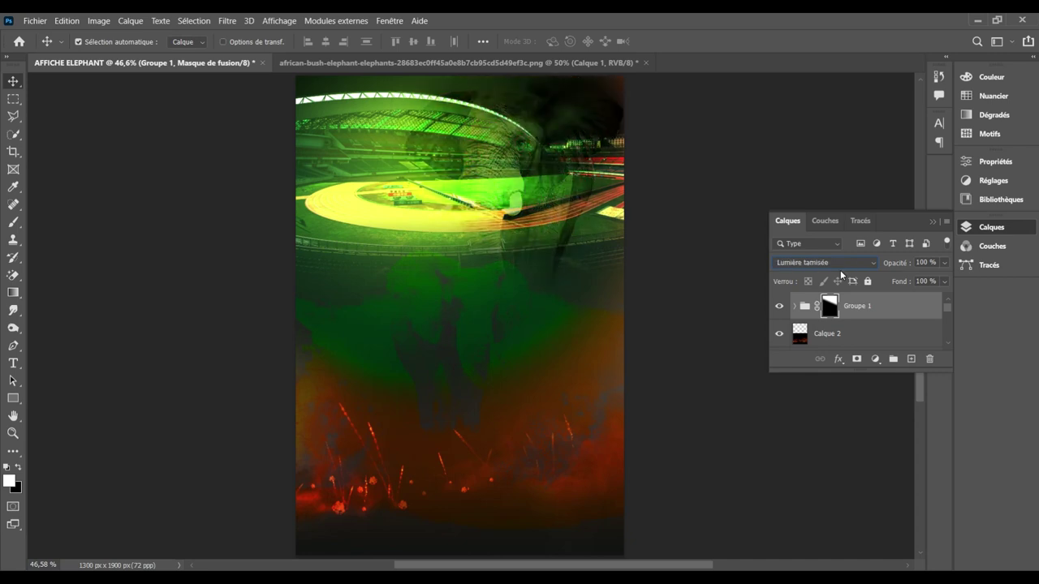
key("Down")
key("Down")
key("Down")
key("Down")
key("Down")
key("Down")
key("Down")
key("Down")
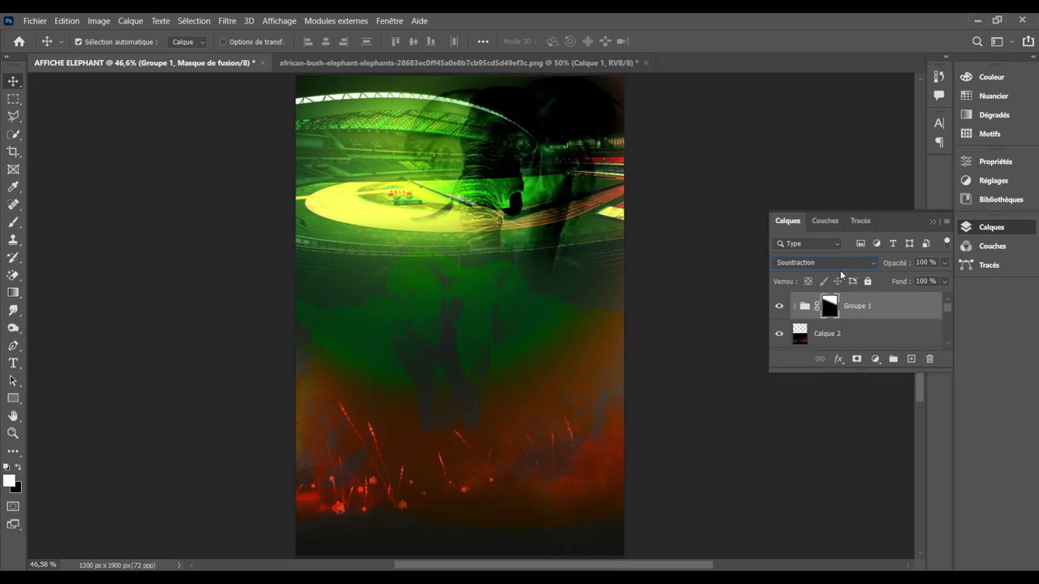
key("Down")
key("Down")
key("Down")
key("Down")
key("Down")
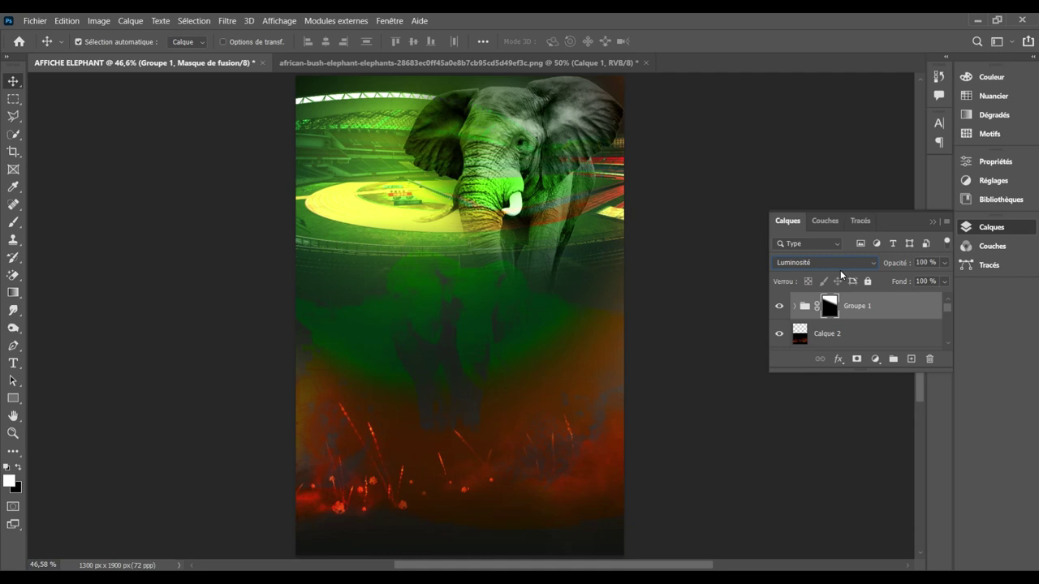
key("Up")
key("Down")
key("Up")
key("Up")
key("Up")
key("Up")
key("Up")
key("Up")
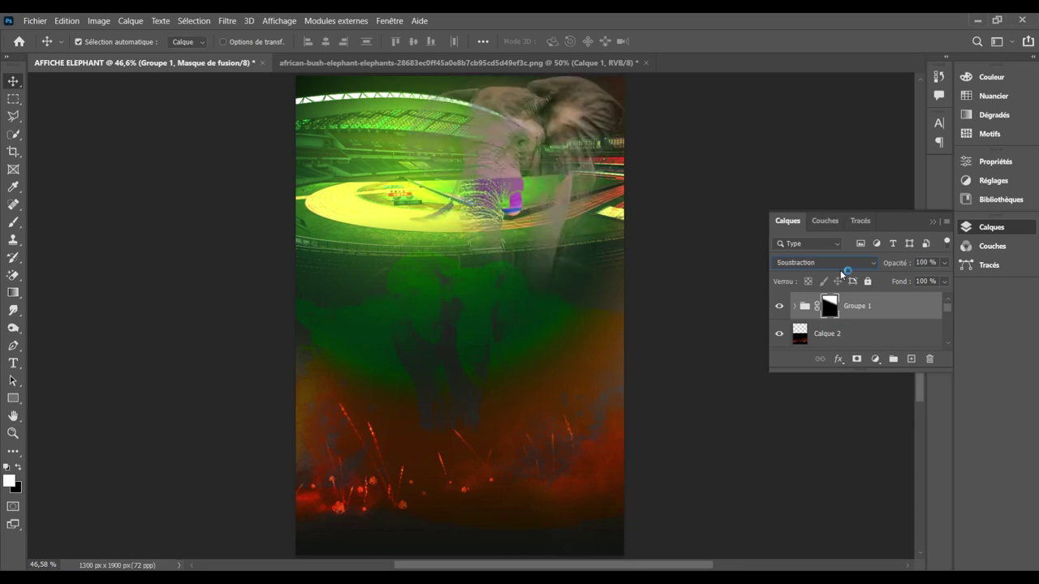
key("Up")
key("Up")
key("Up")
key("Up")
key("Up")
key("Up")
key("Up")
key("Up")
key("Up")
key("Up")
key("Up")
key("Up")
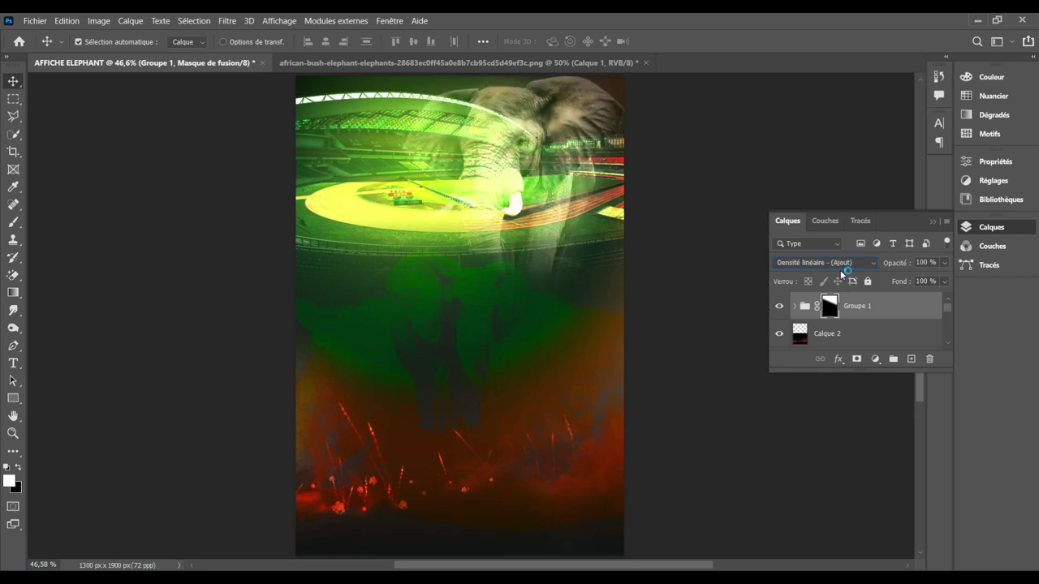
key("Up")
key("Down")
Step: Close the source elephant image without saving
left_click(479, 58)
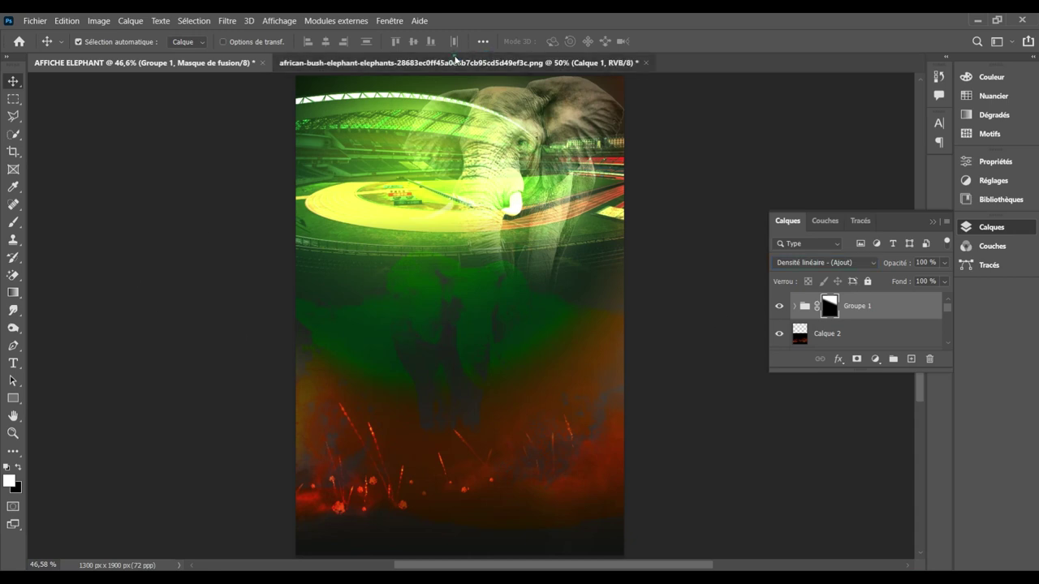
left_click(645, 63)
left_click(562, 238)
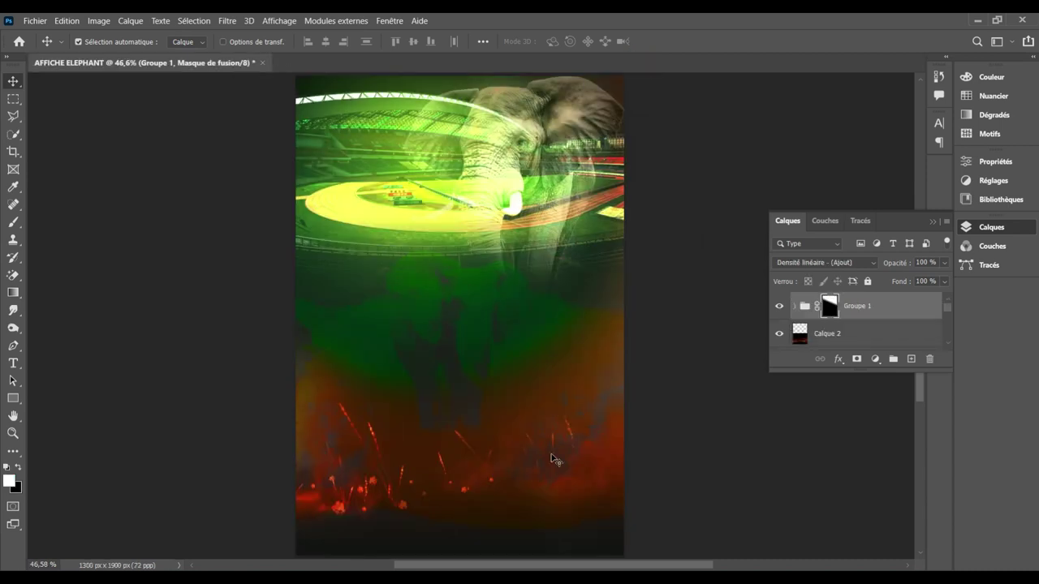
Step: Select the Fond en dégradé 1 gradient layer in the poster's Layers panel
left_click(463, 401)
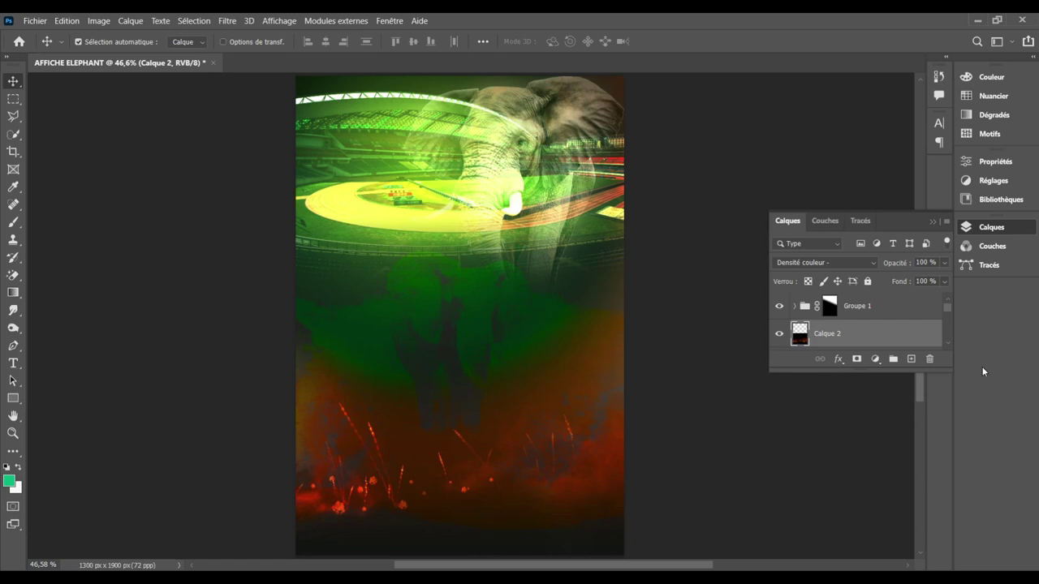
left_click(950, 342)
scroll(946, 343, "down", 1)
scroll(946, 343, "down", 1)
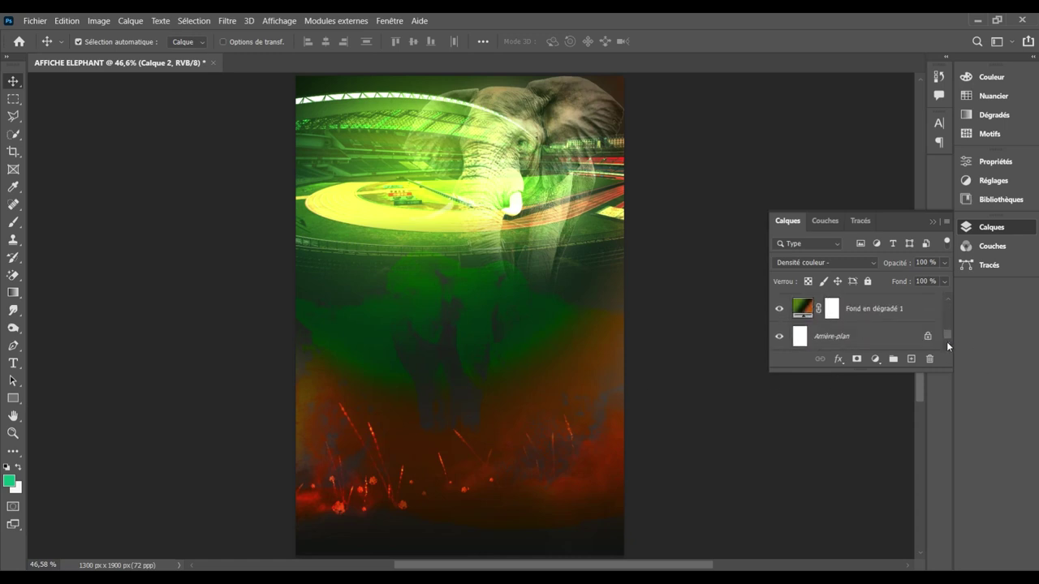
left_click(812, 306)
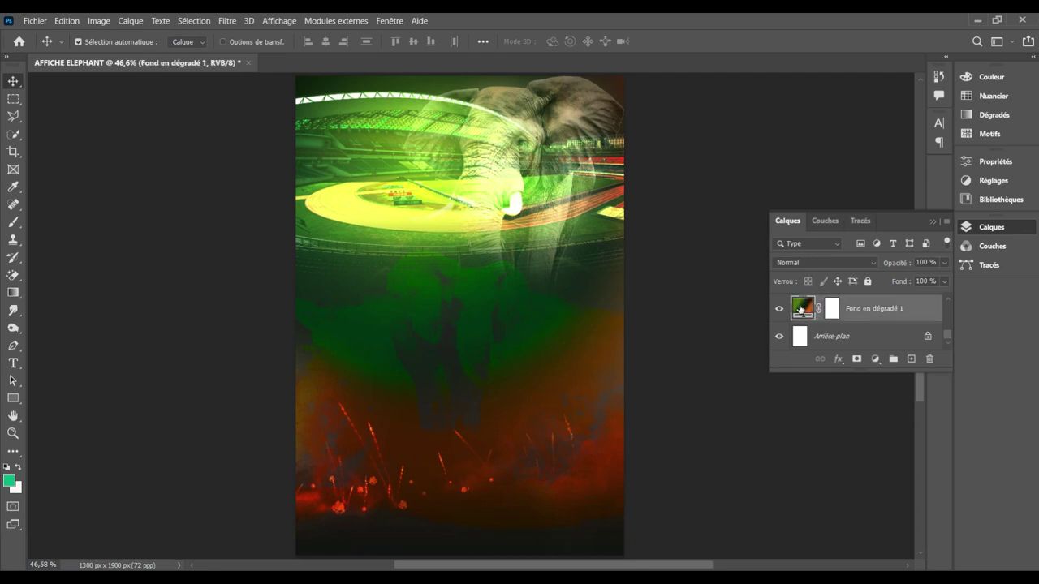
Step: Open Fond en dégradé 1's gradient editor and try green shades for the orange end stop
double_click(800, 309)
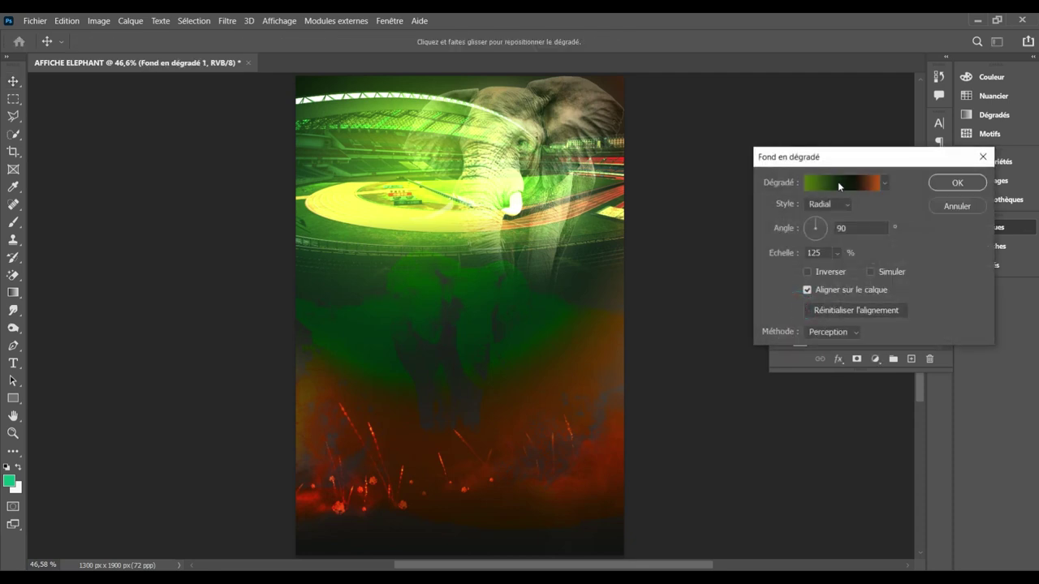
left_click(837, 181)
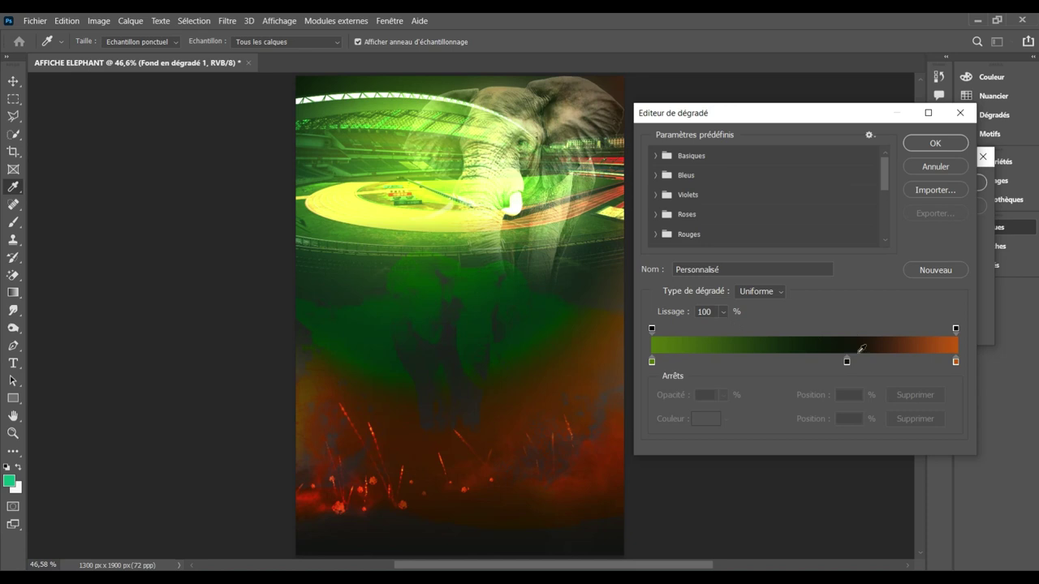
double_click(956, 361)
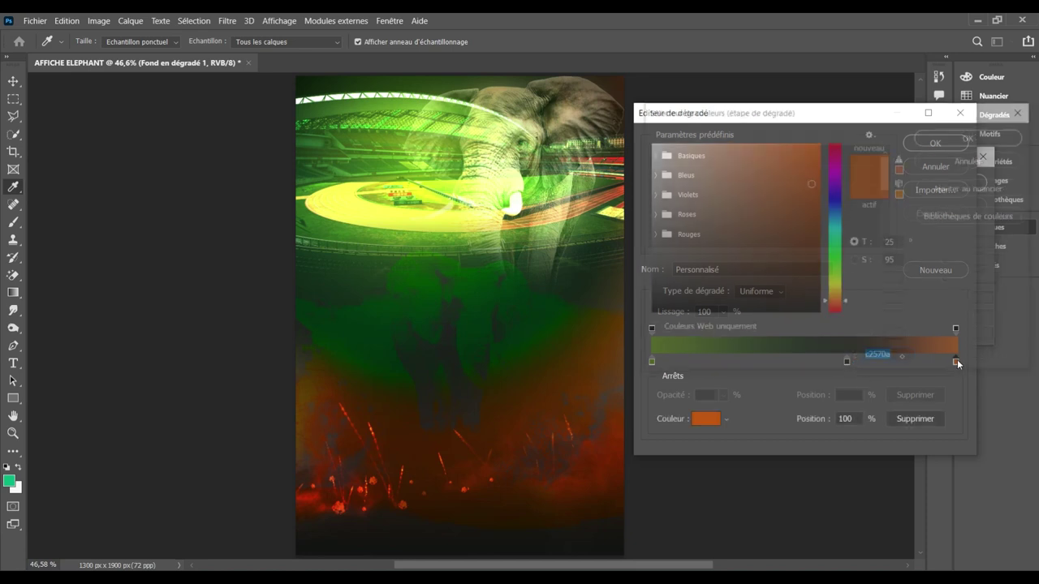
left_click(834, 261)
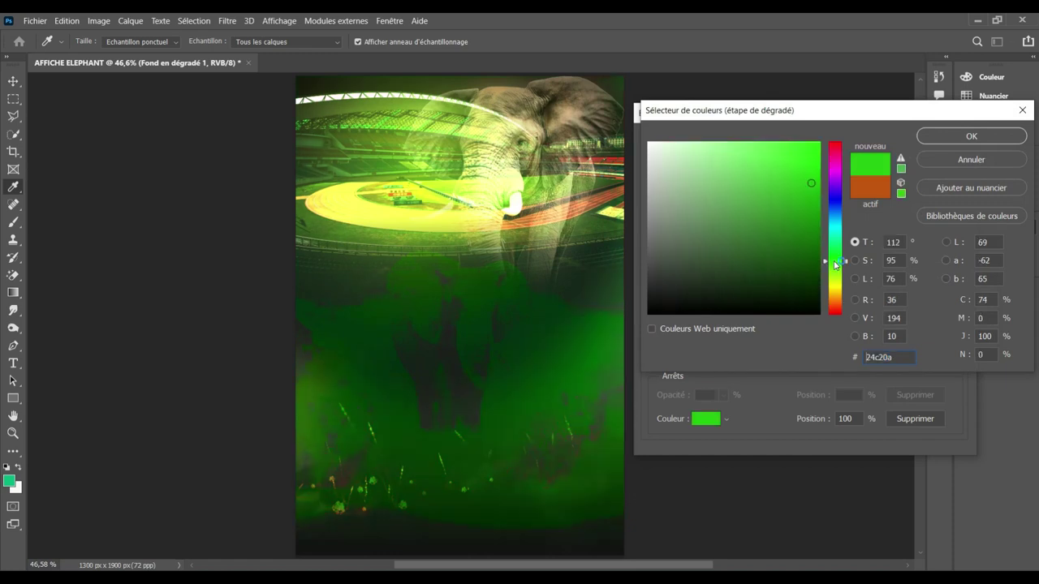
left_click(784, 237)
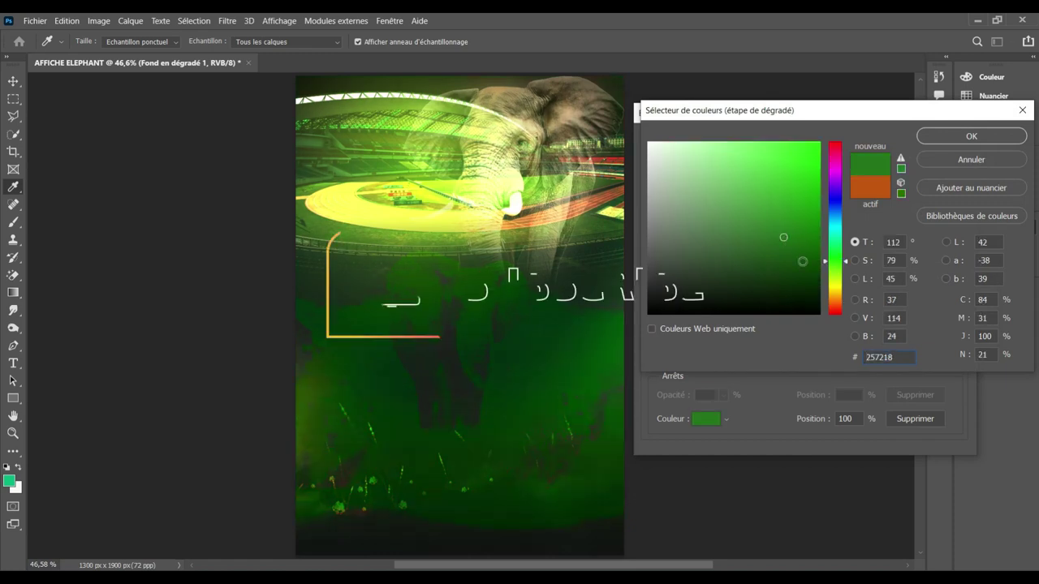
left_click(809, 264)
left_click(810, 244)
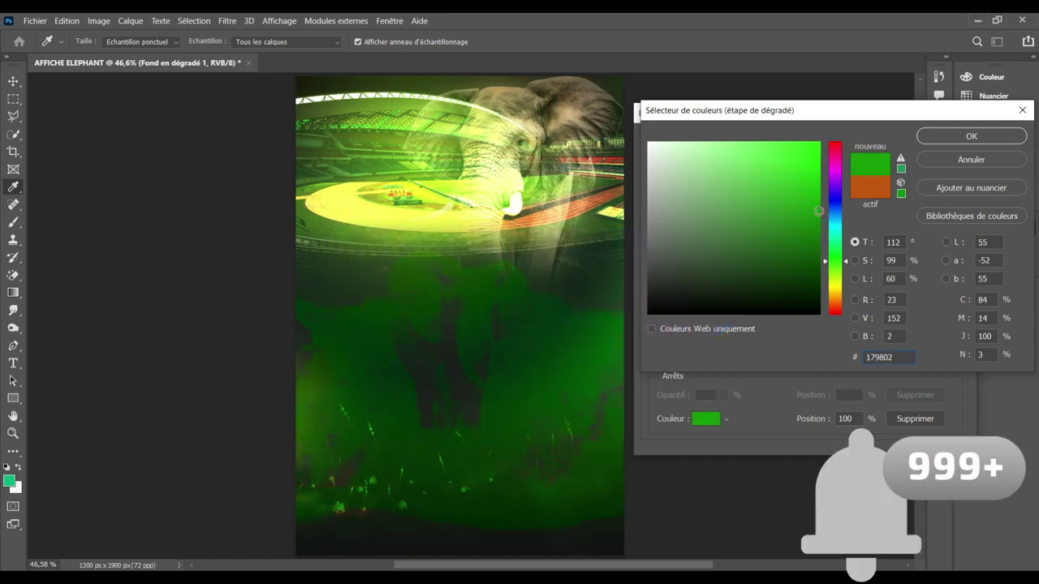
left_click(807, 178)
left_click(790, 148)
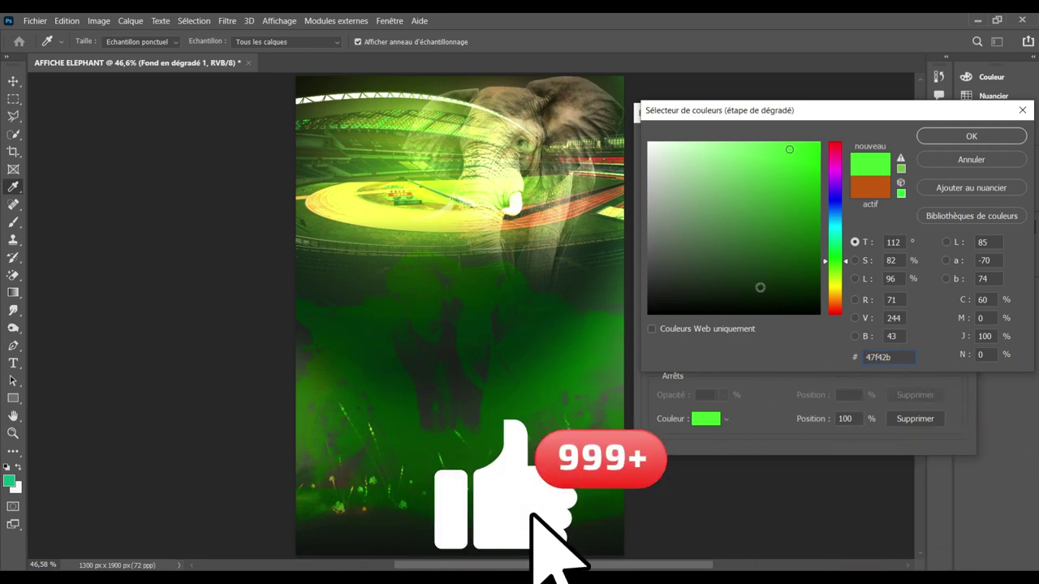
left_click(770, 284)
left_click(808, 243)
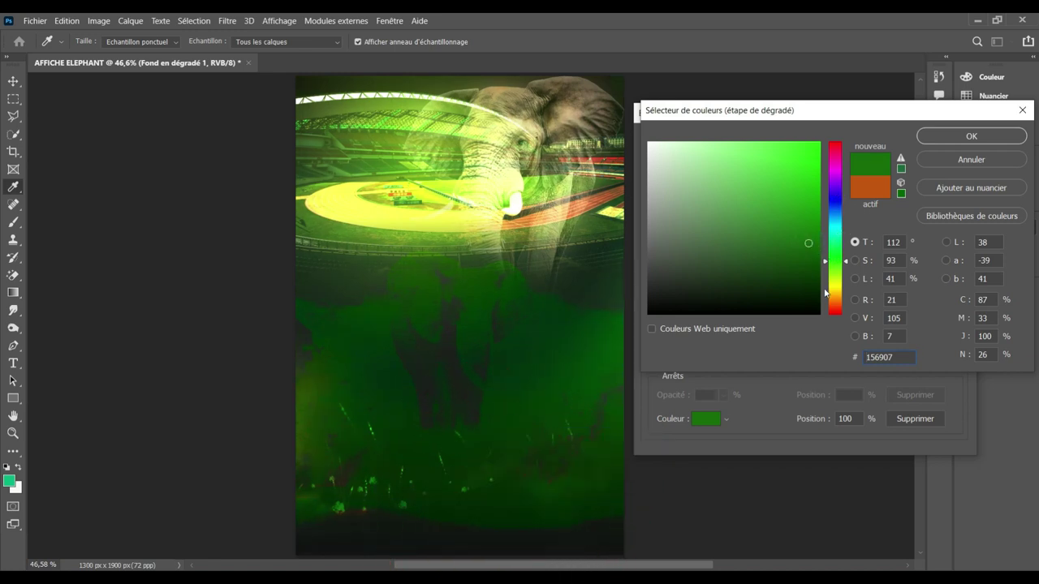
Step: Keep comparing orange and green shades for the end stop, entering 5da867
left_click(834, 305)
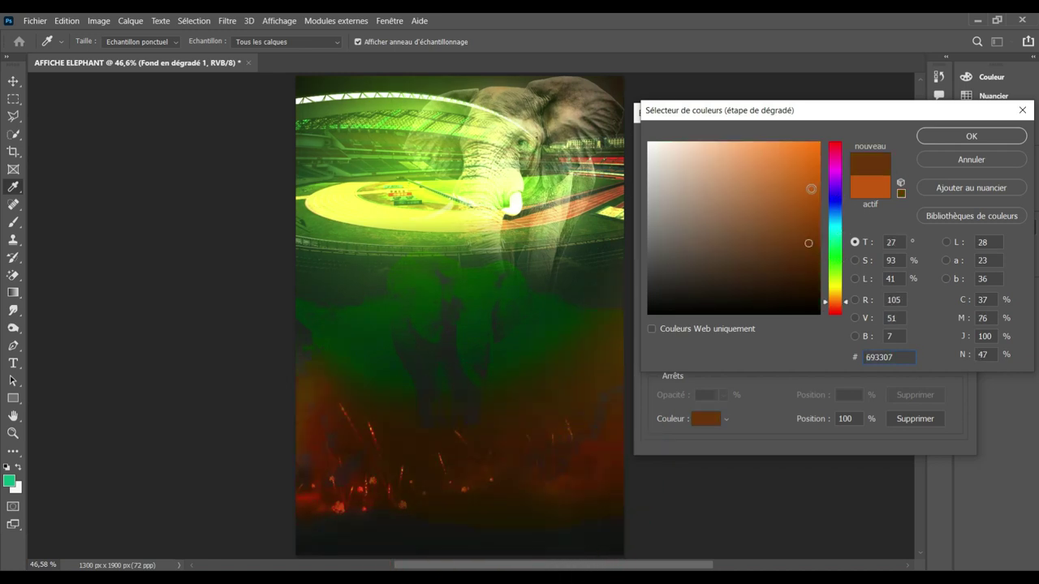
left_click(810, 189)
left_click(803, 163)
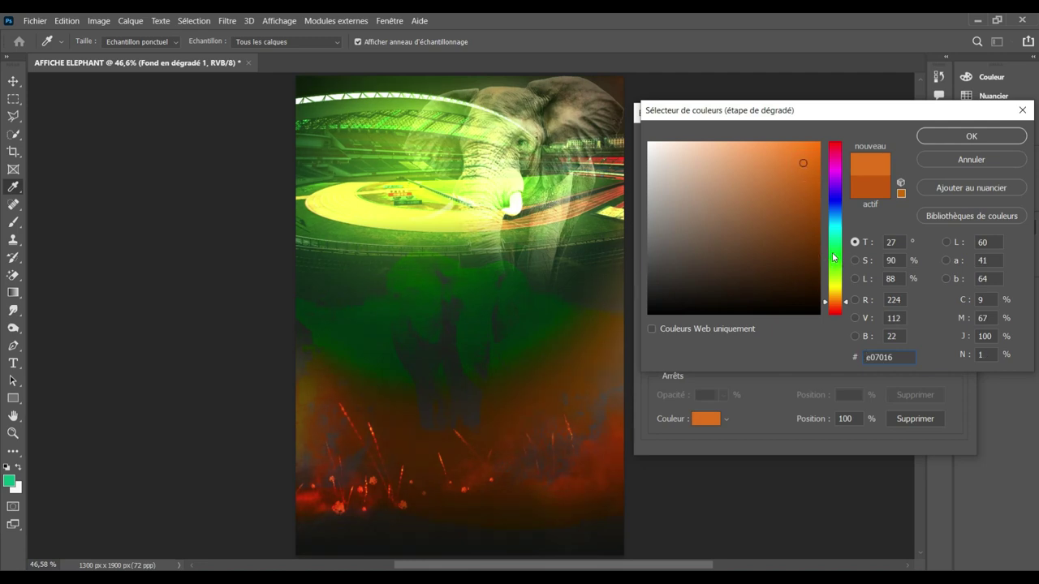
left_click(833, 257)
left_click(792, 208)
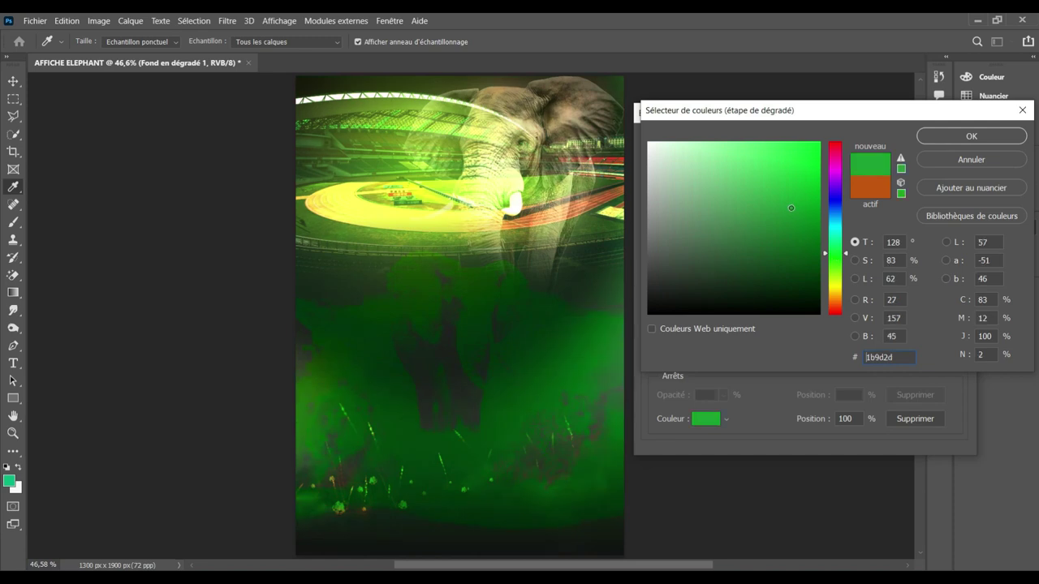
left_click(777, 160)
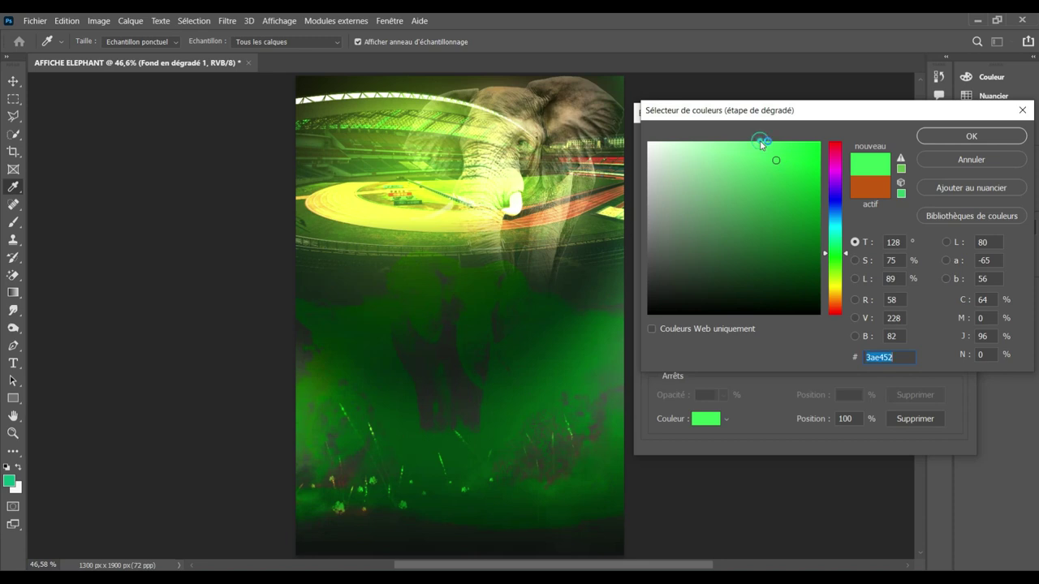
left_click(689, 144)
left_click(648, 153)
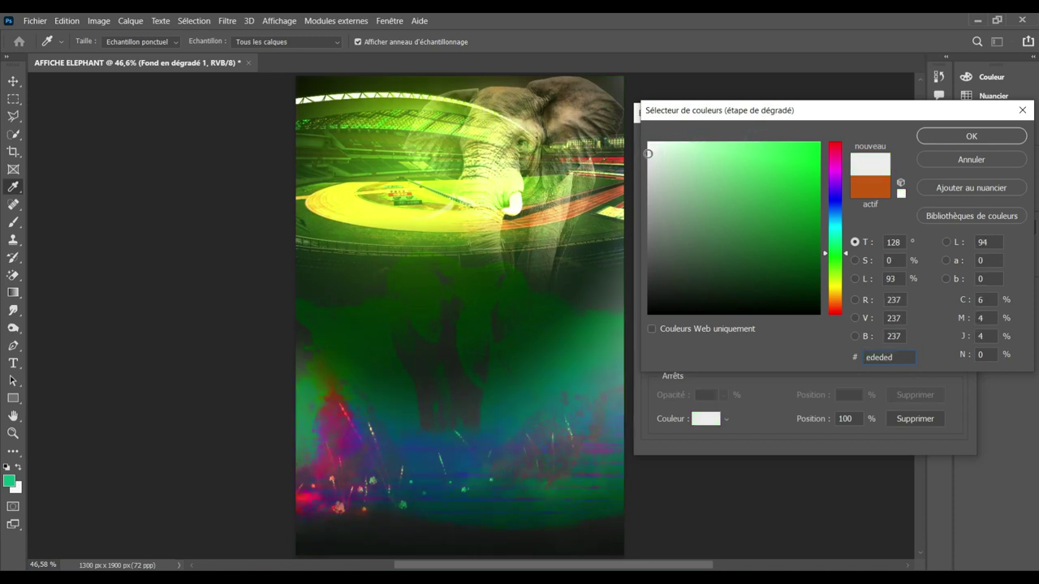
type("5da867")
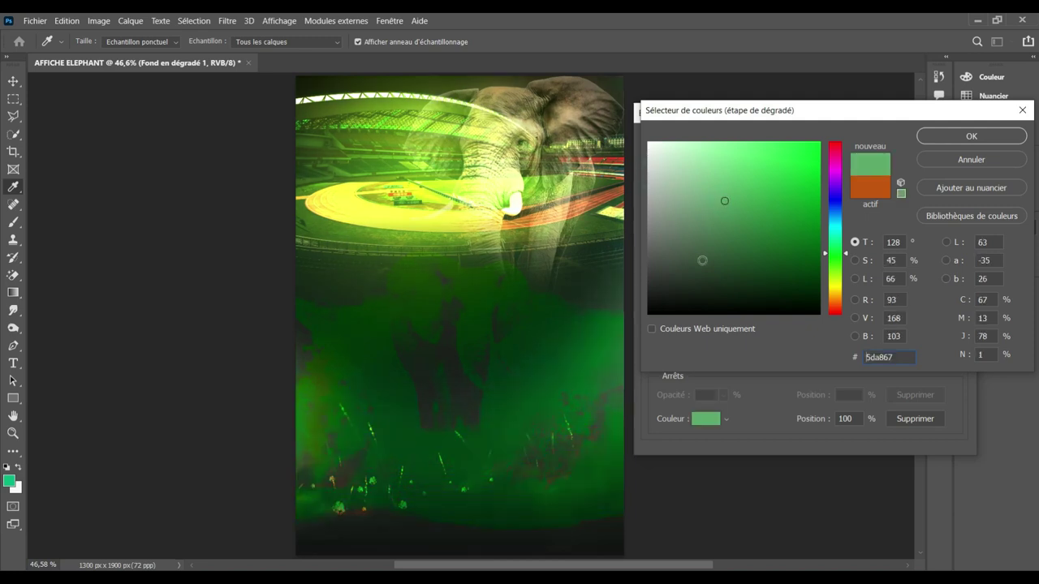
Step: Settle on deep green 046a13 for the end stop and confirm it
left_click(665, 300)
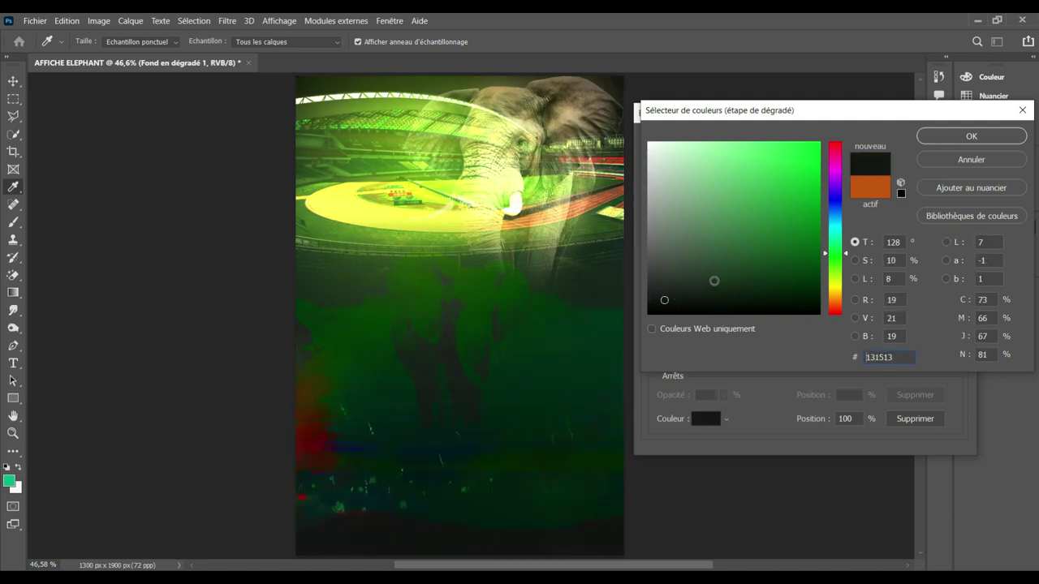
left_click(740, 270)
left_click(775, 282)
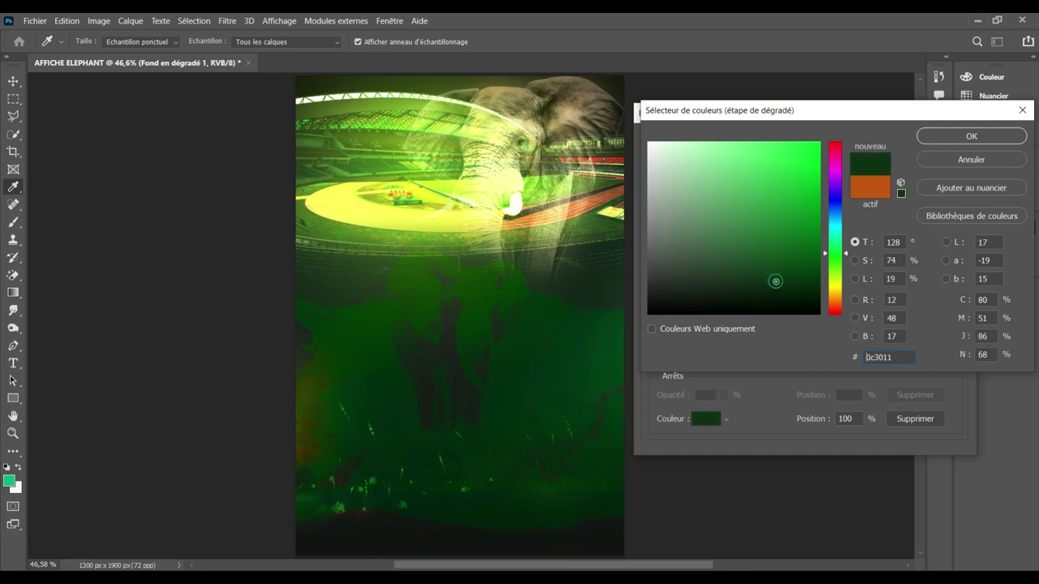
left_click(794, 276)
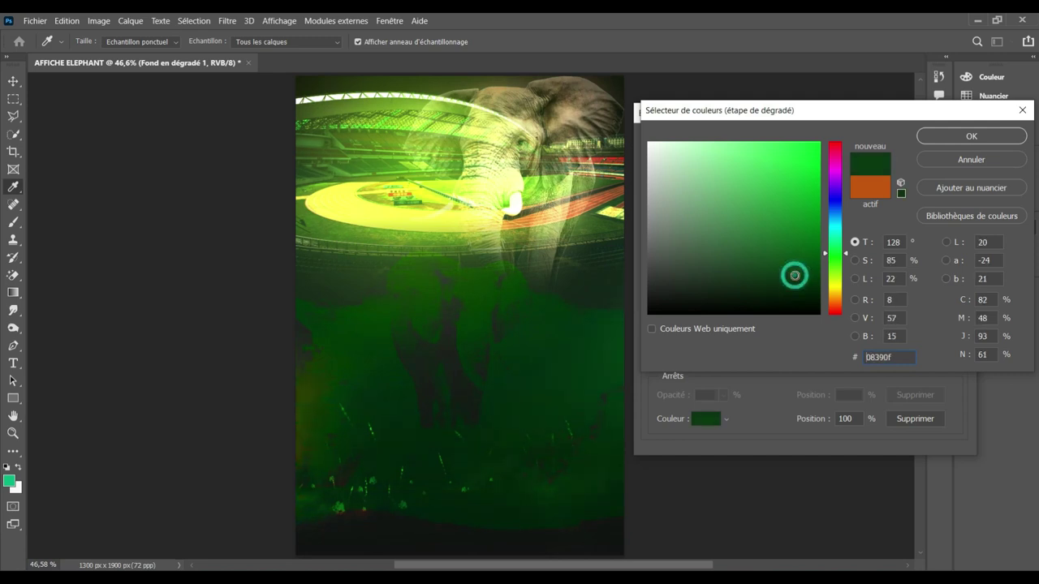
left_click(809, 286)
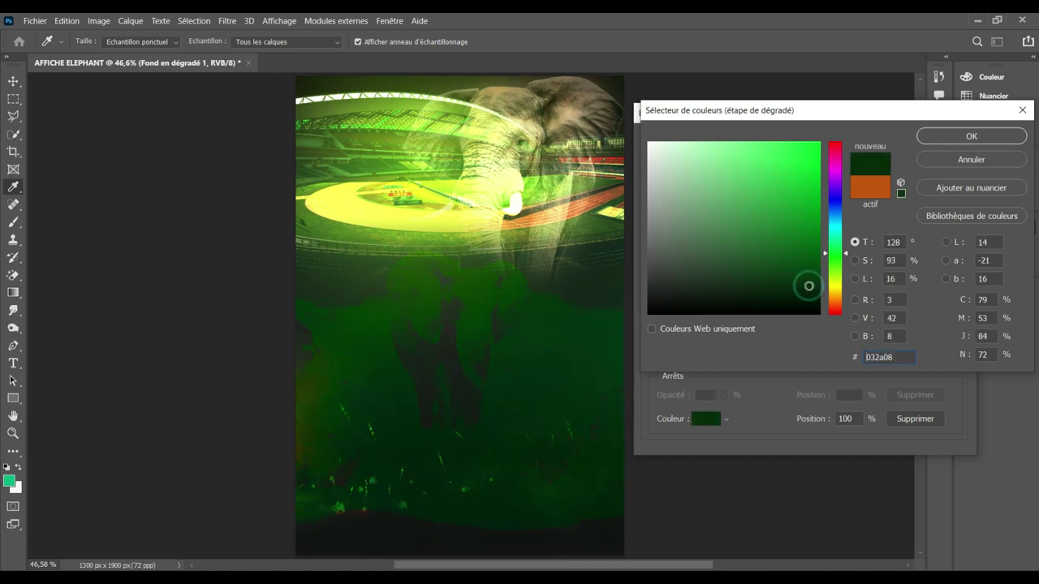
left_click(791, 262)
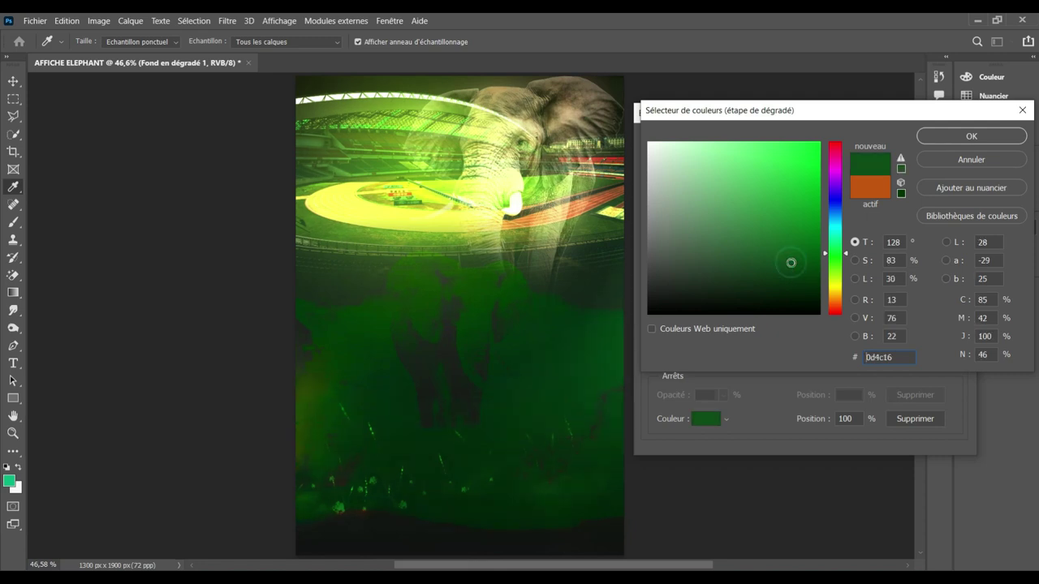
left_click(808, 256)
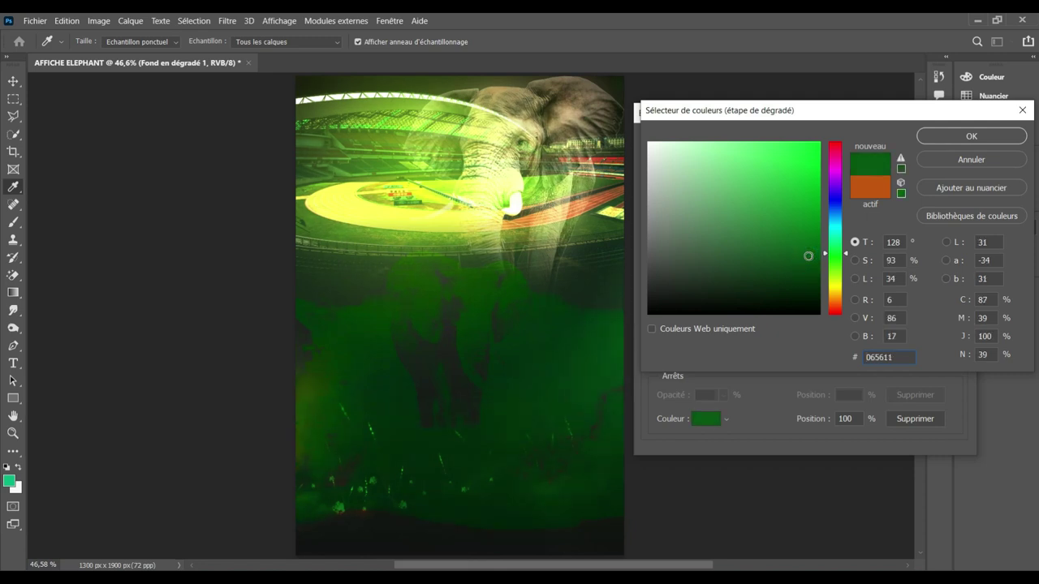
left_click(814, 242)
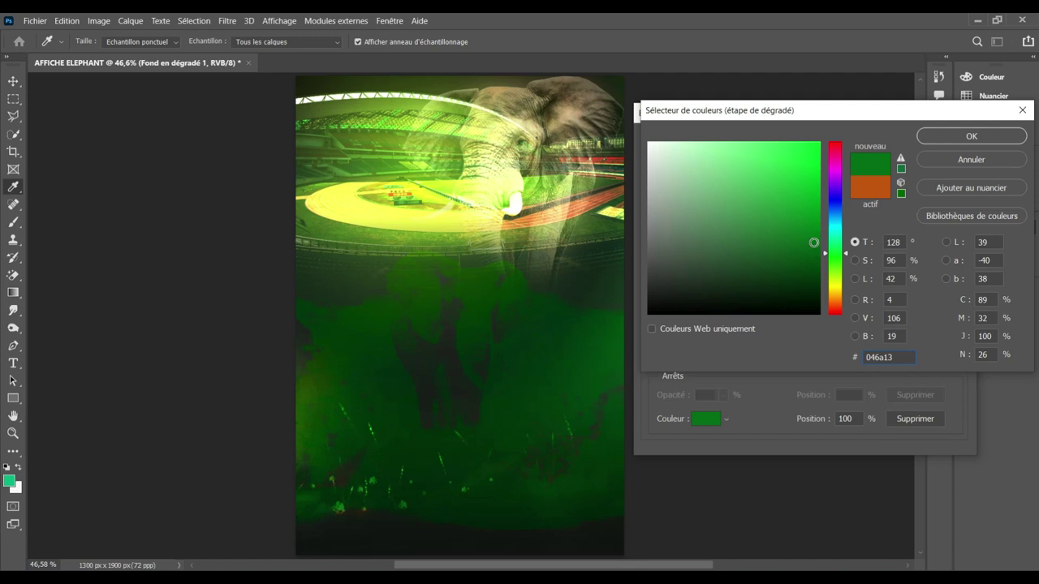
left_click(944, 138)
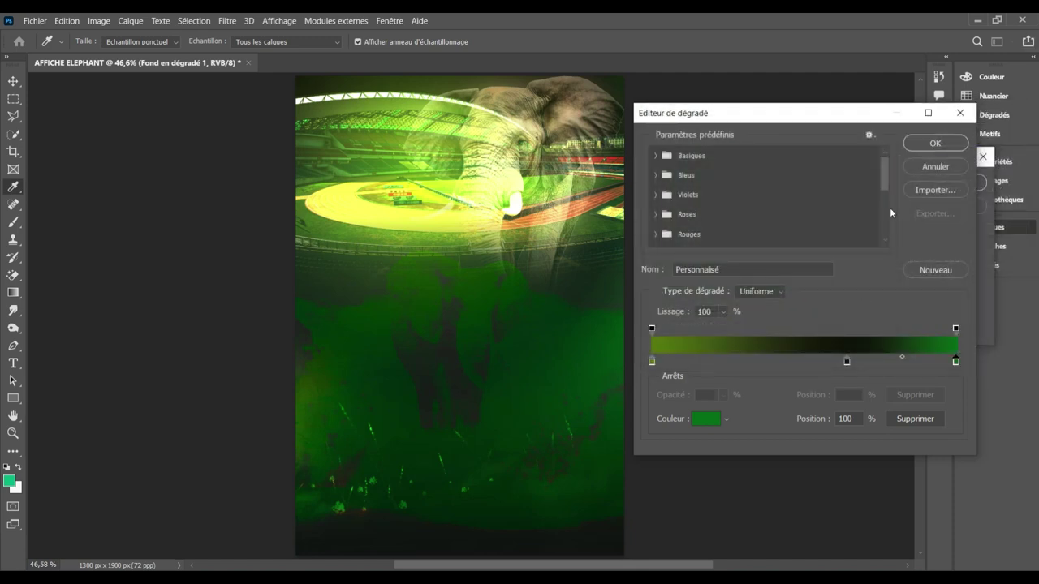
Step: Try yellow-green, olive, near-white and dark green for the 64% stop
double_click(846, 361)
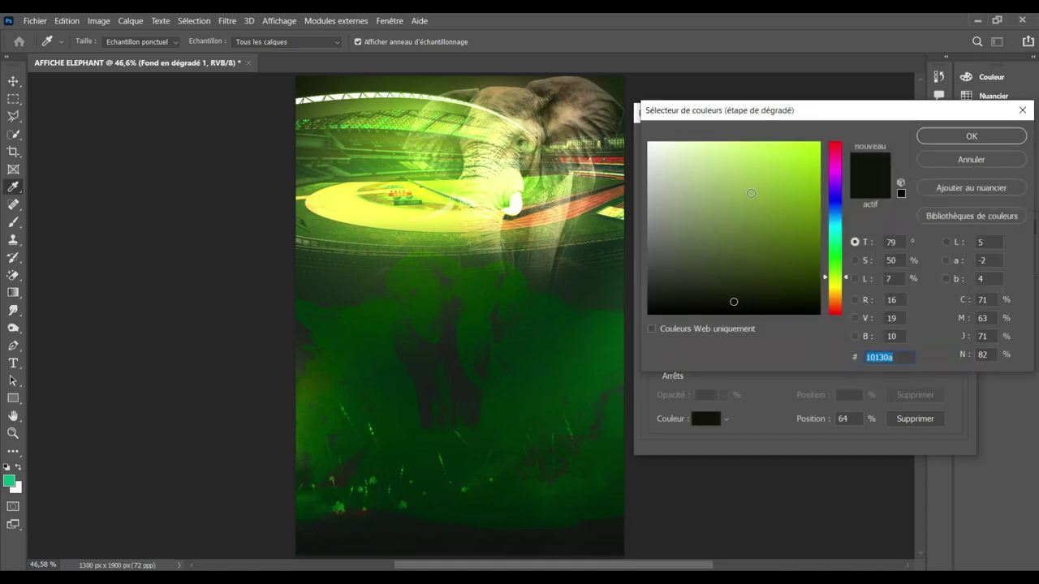
left_click(750, 193)
left_click(768, 217)
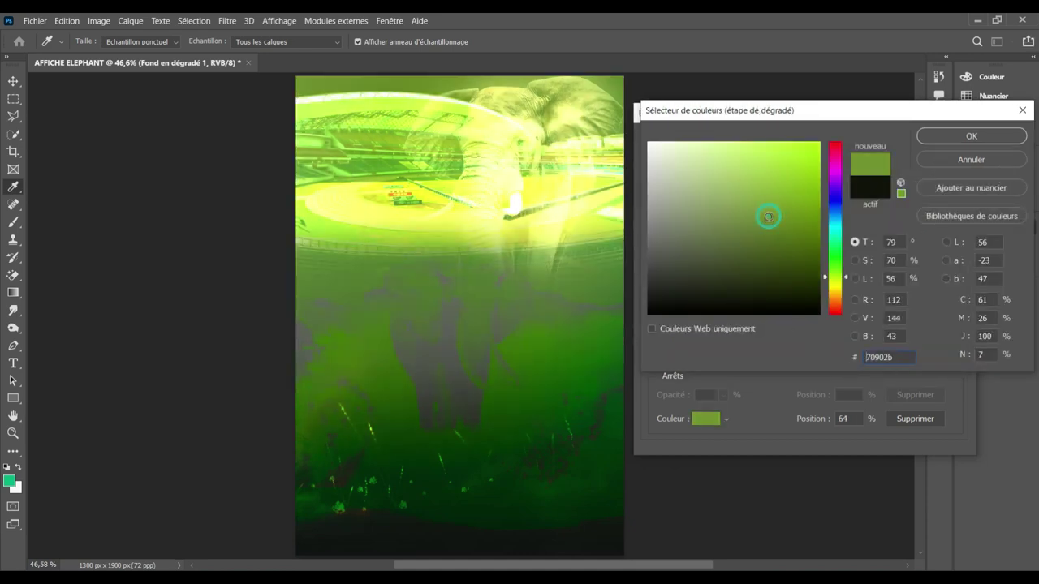
left_click(793, 233)
left_click(802, 256)
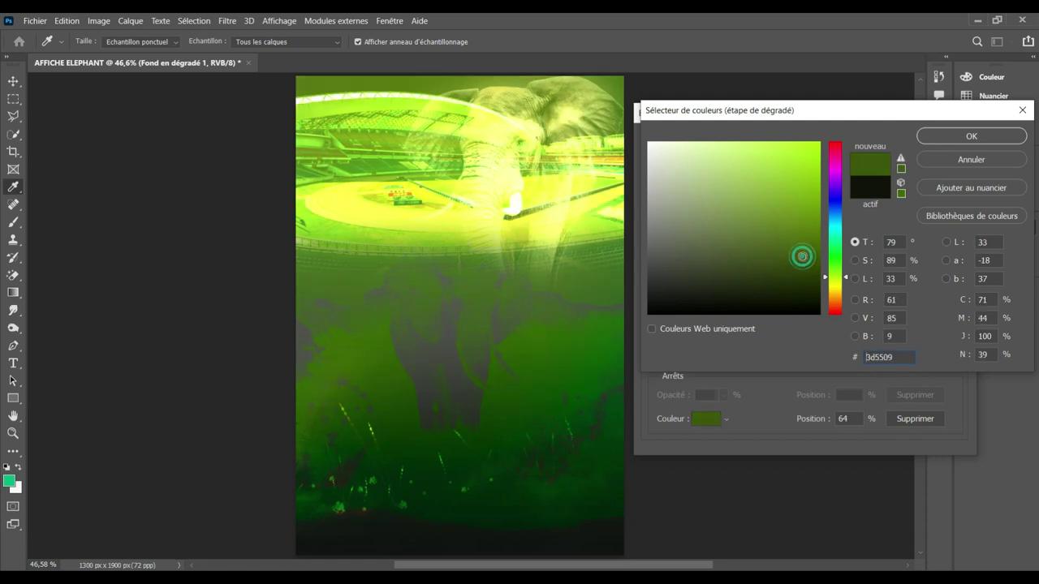
left_click(660, 150)
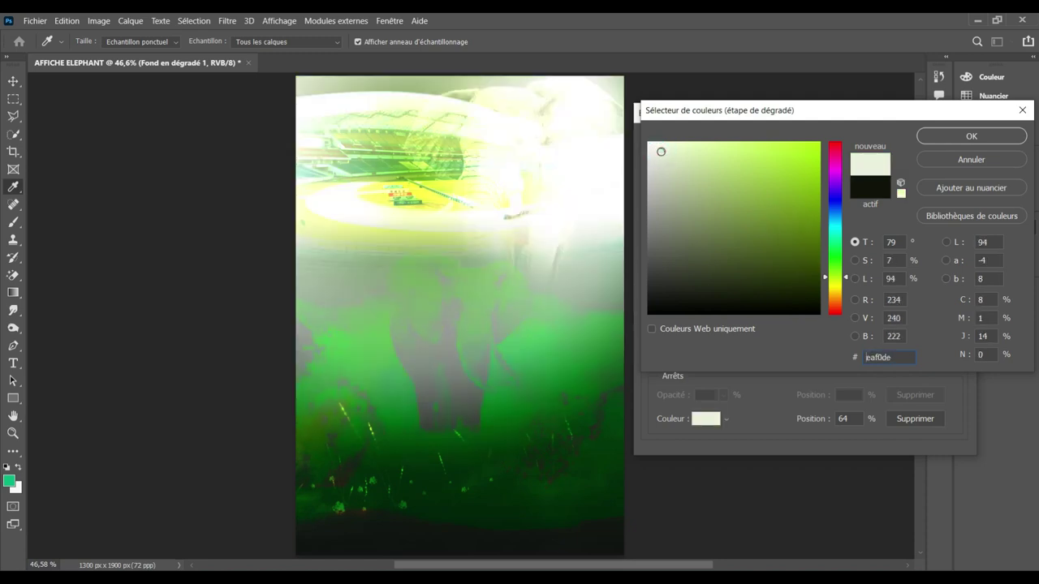
left_click(754, 255)
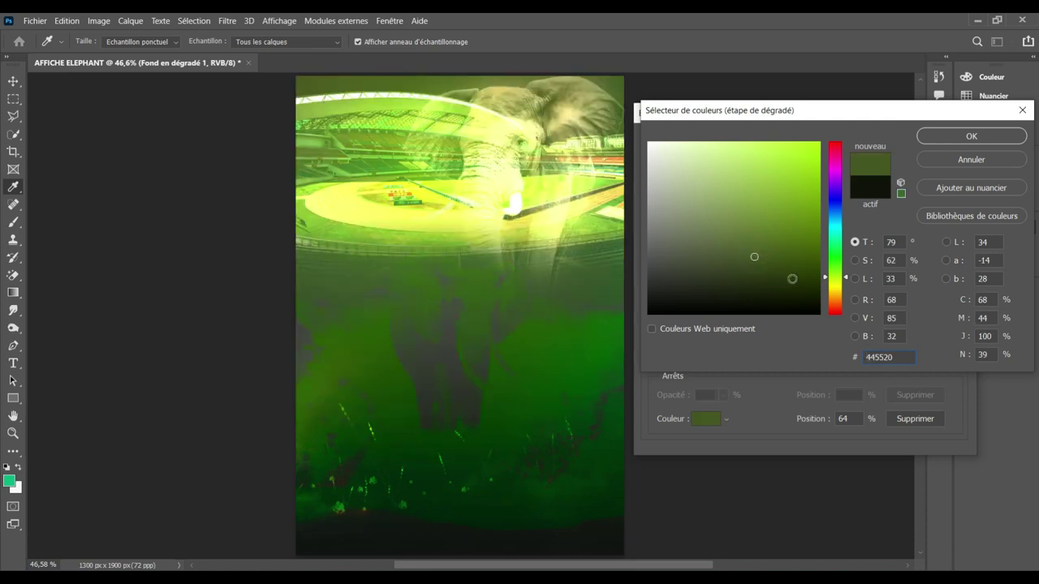
left_click(792, 279)
Step: Try various orange and brown-orange shades for the 64% stop
left_click(835, 299)
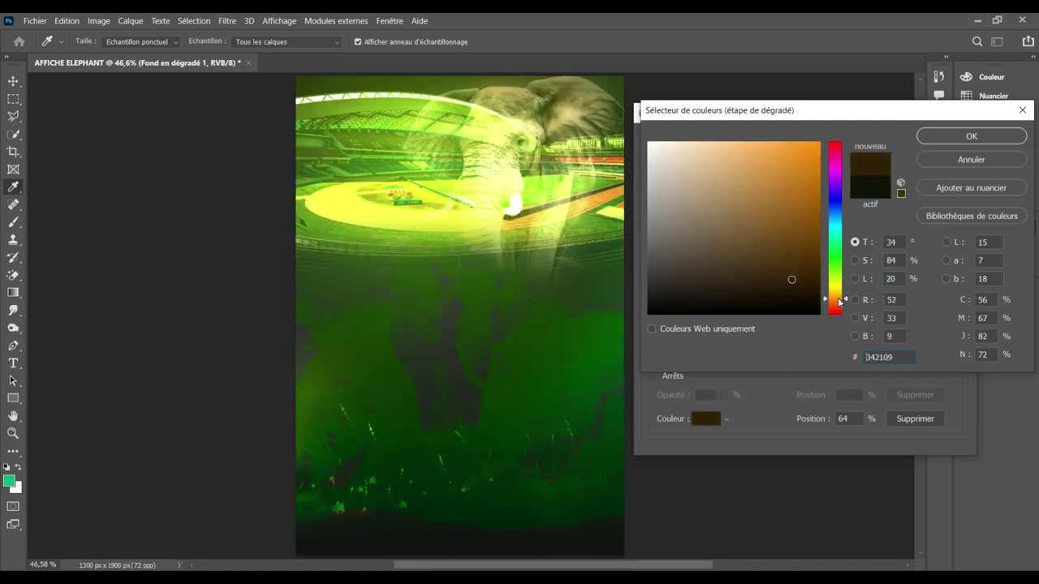
left_click(807, 221)
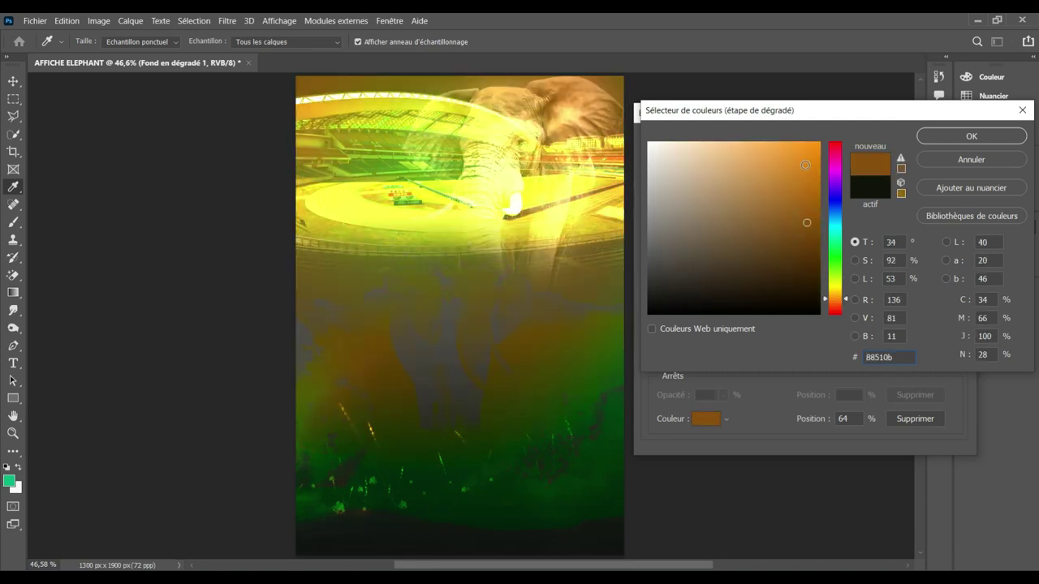
left_click(805, 165)
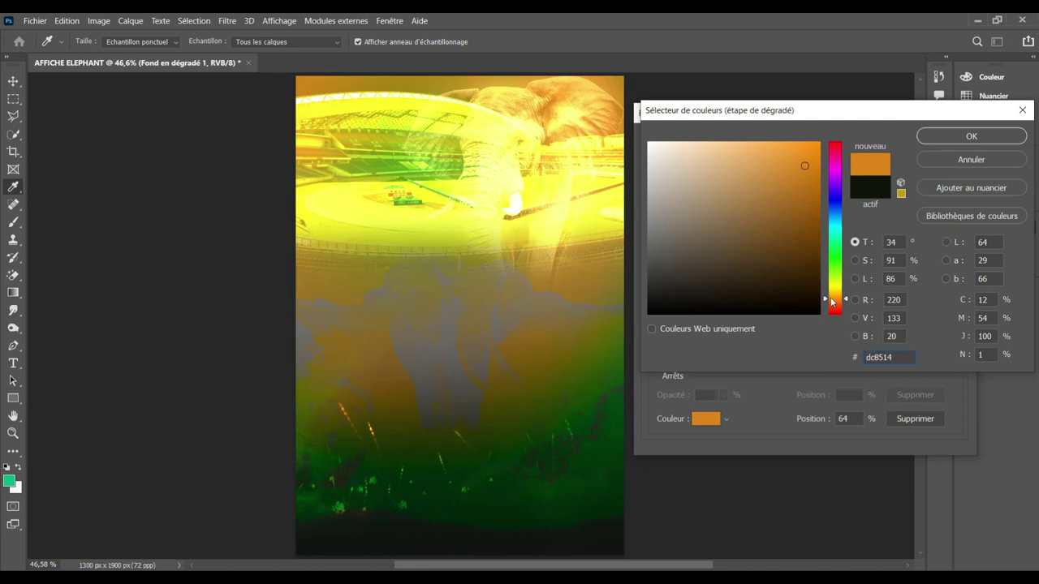
left_click(833, 303)
left_click(774, 195)
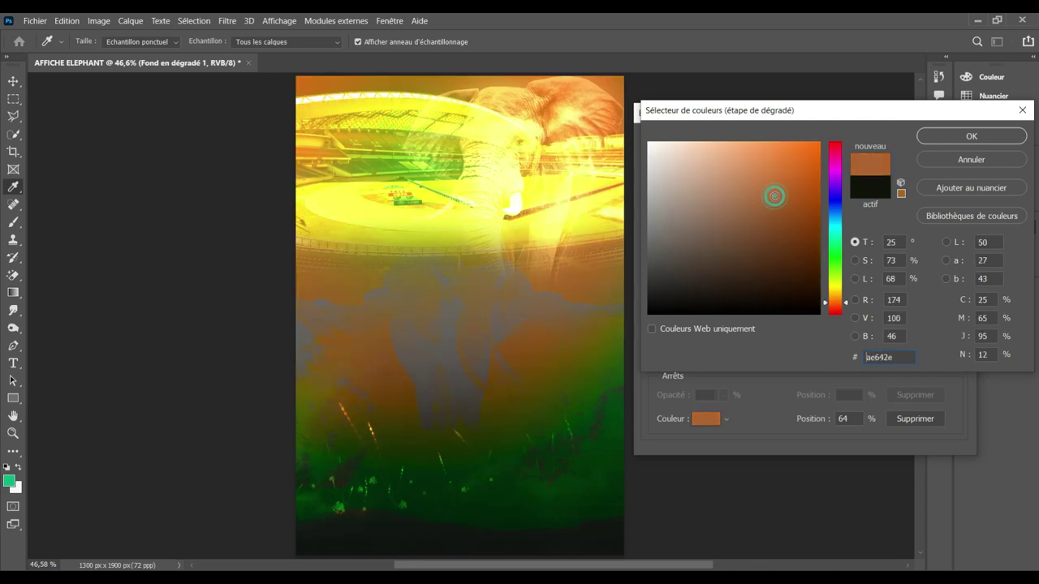
left_click(740, 160)
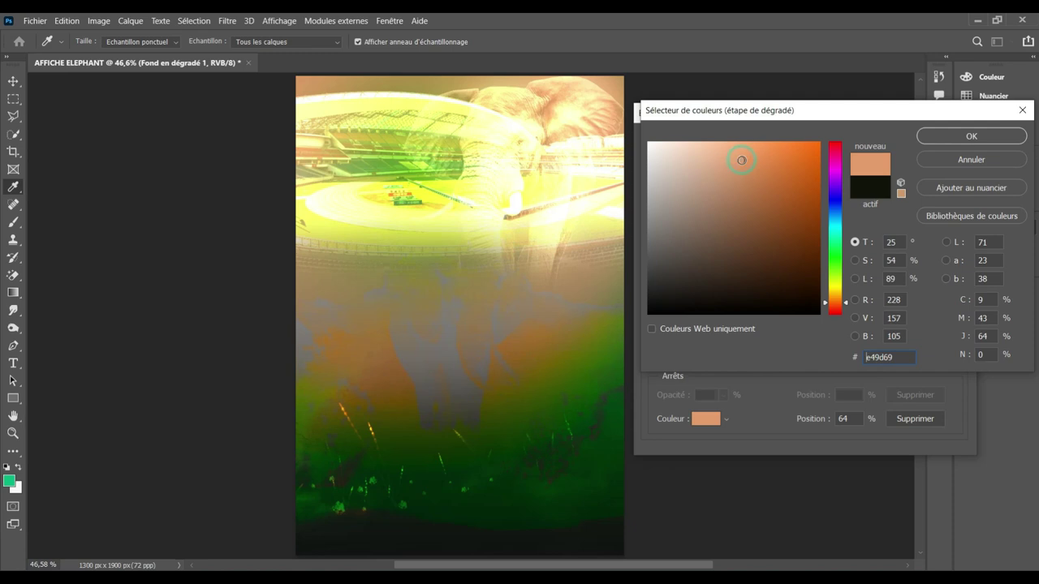
left_click(789, 182)
left_click(815, 171)
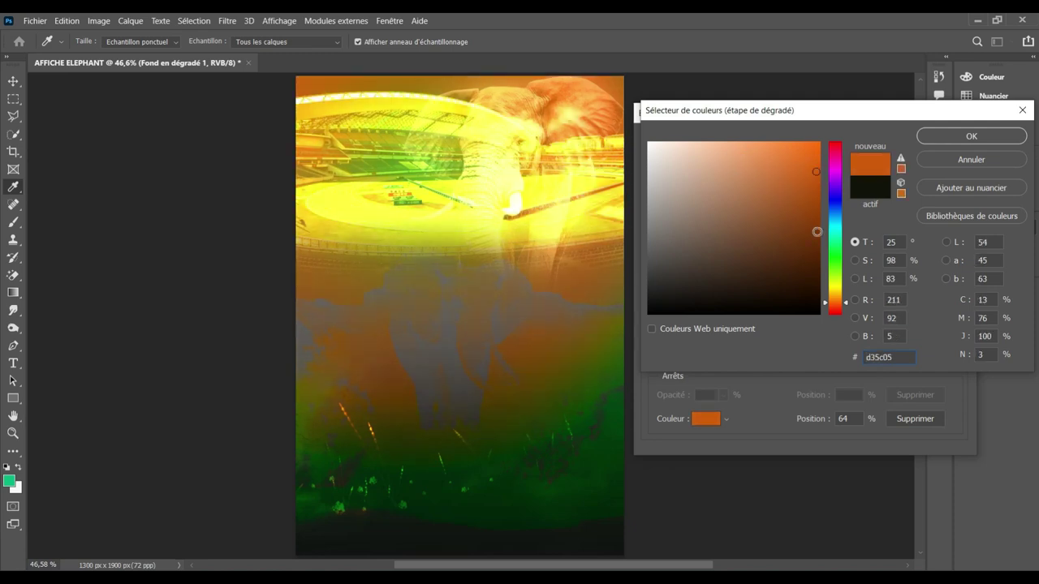
Step: Darken the 64% stop to near-black 040404 and confirm it
left_click(816, 231)
left_click(817, 283)
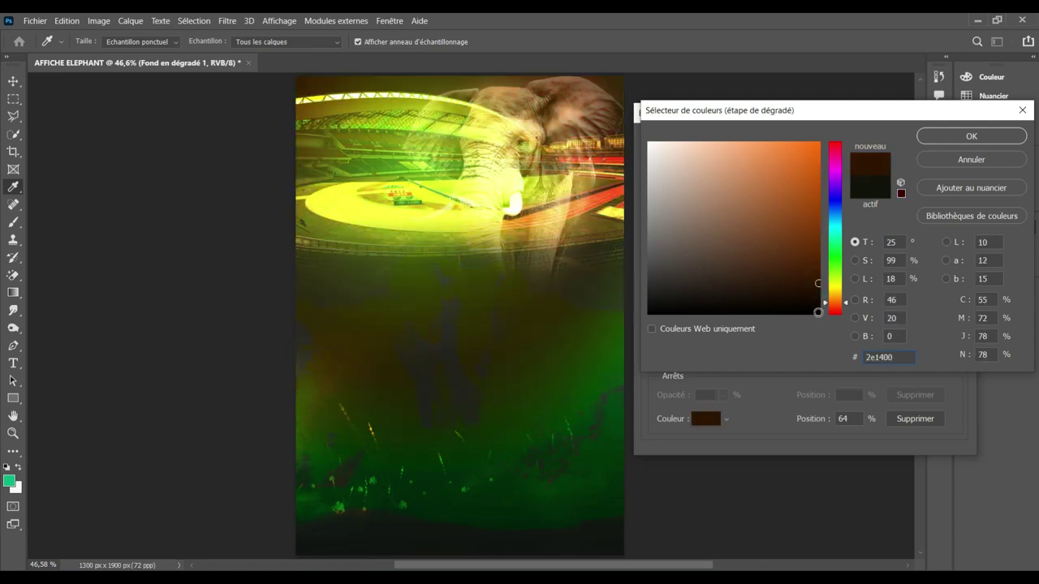
left_click(817, 311)
left_click(759, 292)
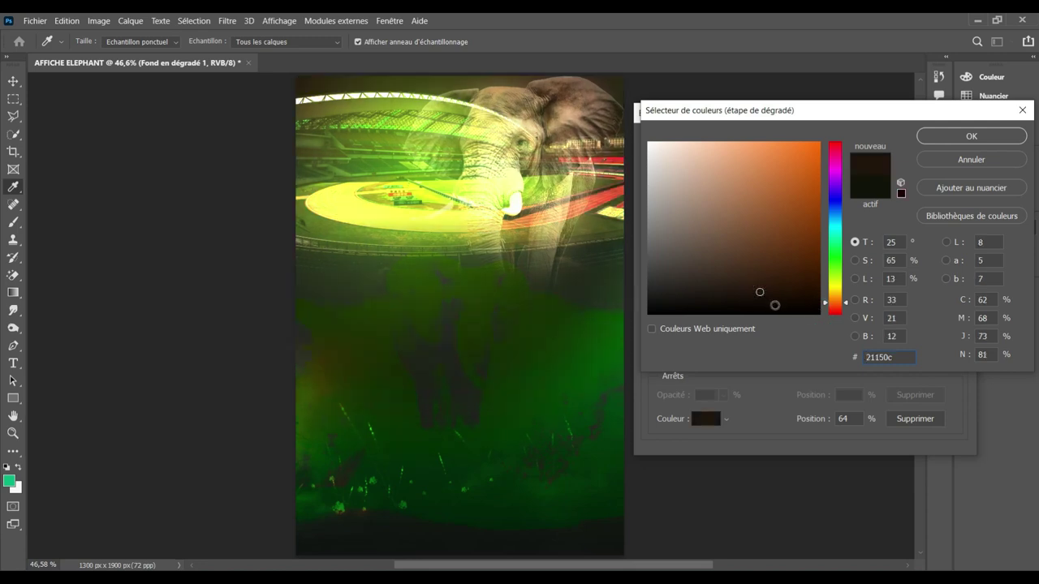
left_click(778, 305)
left_click(687, 304)
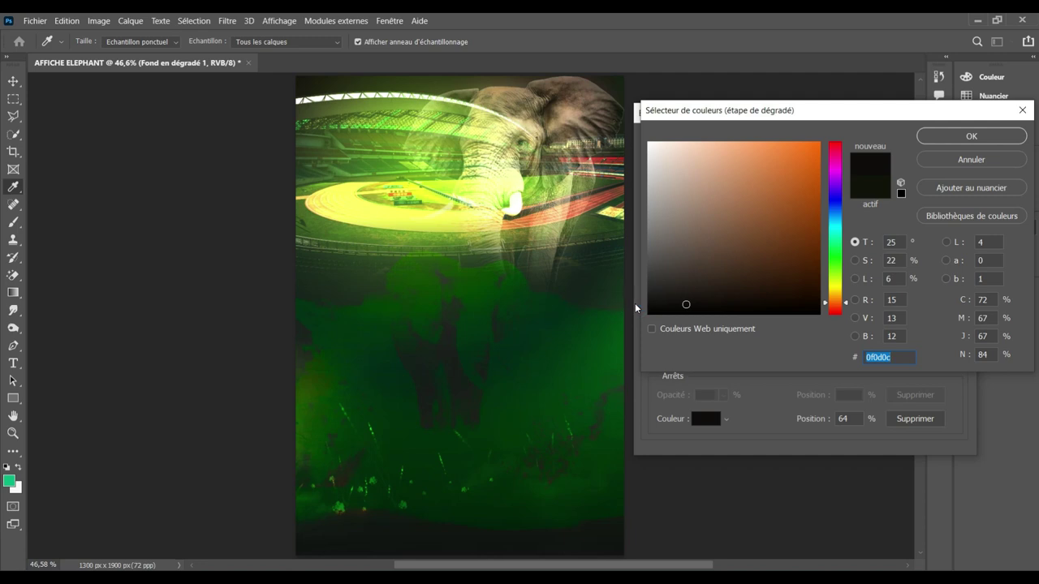
left_click(668, 312)
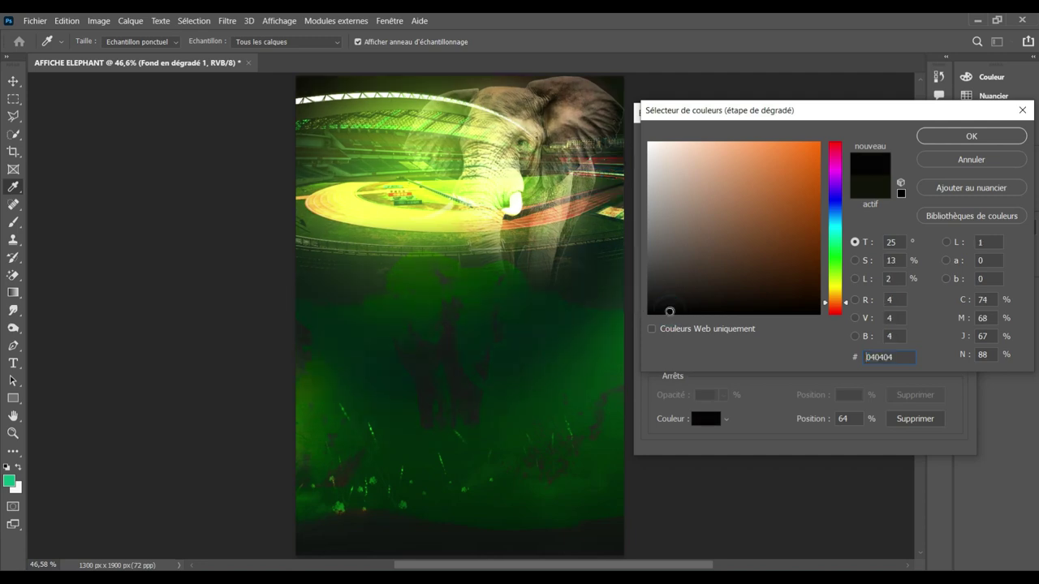
left_click(940, 136)
Step: Make the gradient fill radial, move its bright centre lower on the poster, and confirm
left_click(933, 145)
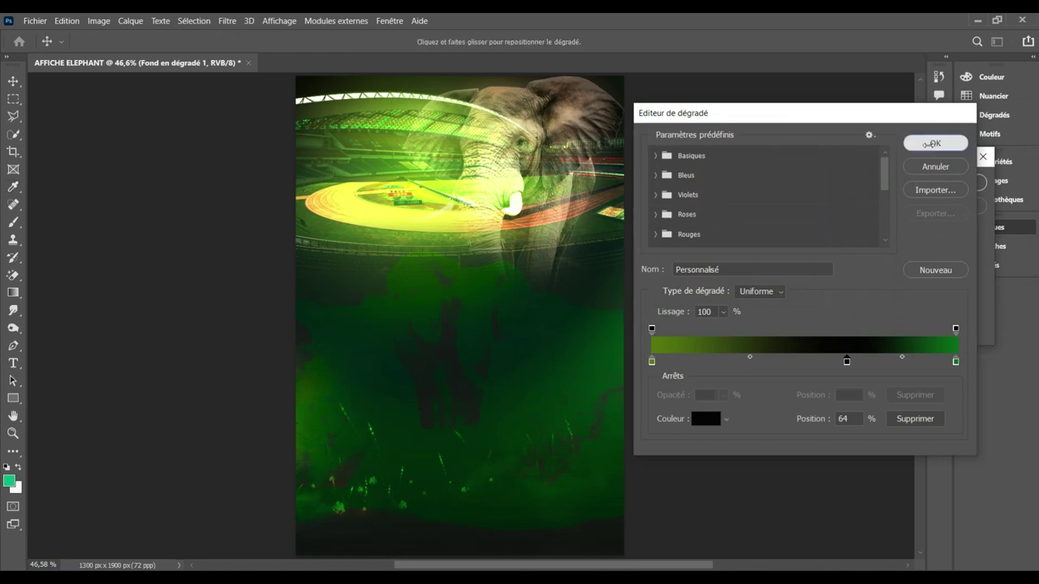
left_click(840, 205)
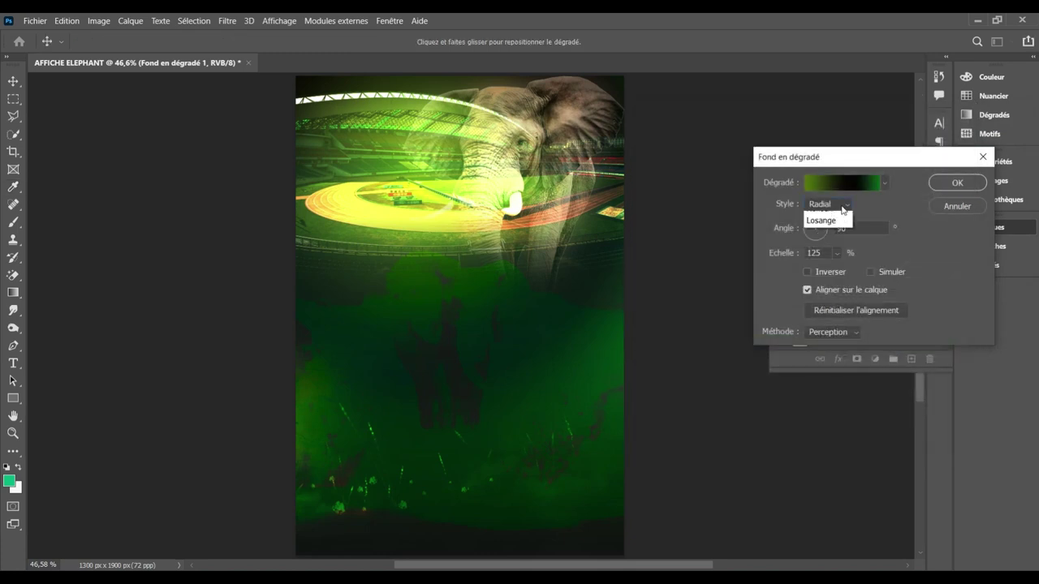
left_click(822, 219)
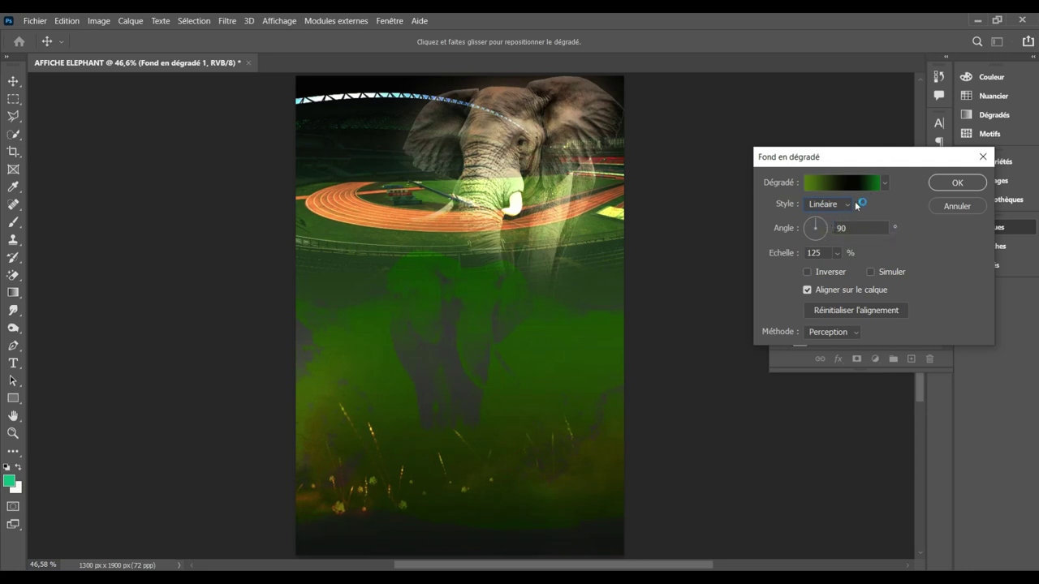
left_click(848, 205)
left_click(820, 228)
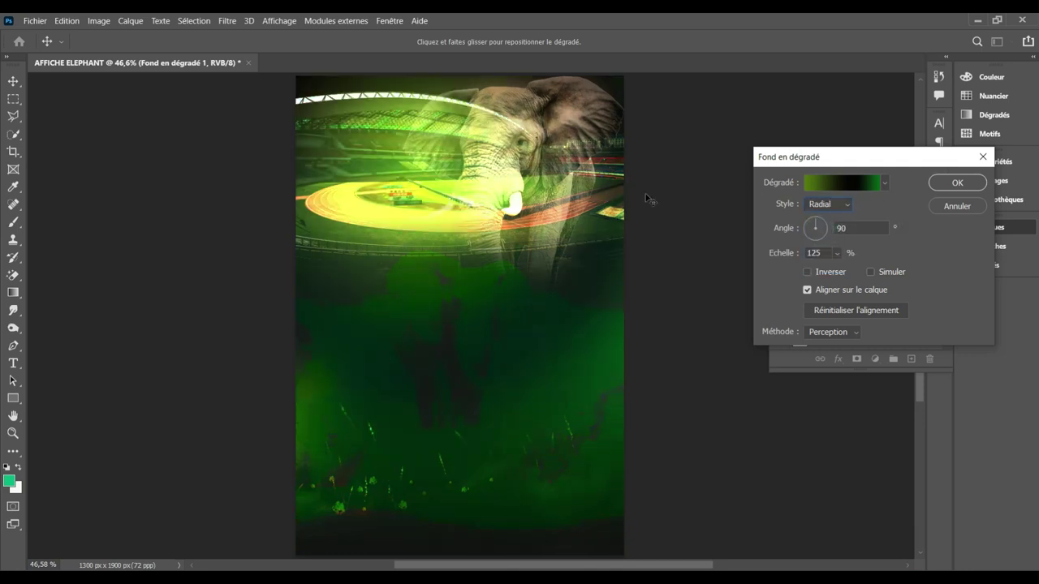
mouse_move(446, 193)
left_mouse_down()
mouse_move(424, 346)
mouse_move(447, 308)
mouse_move(411, 345)
mouse_move(427, 364)
mouse_move(454, 351)
mouse_move(463, 296)
mouse_move(448, 353)
left_mouse_up()
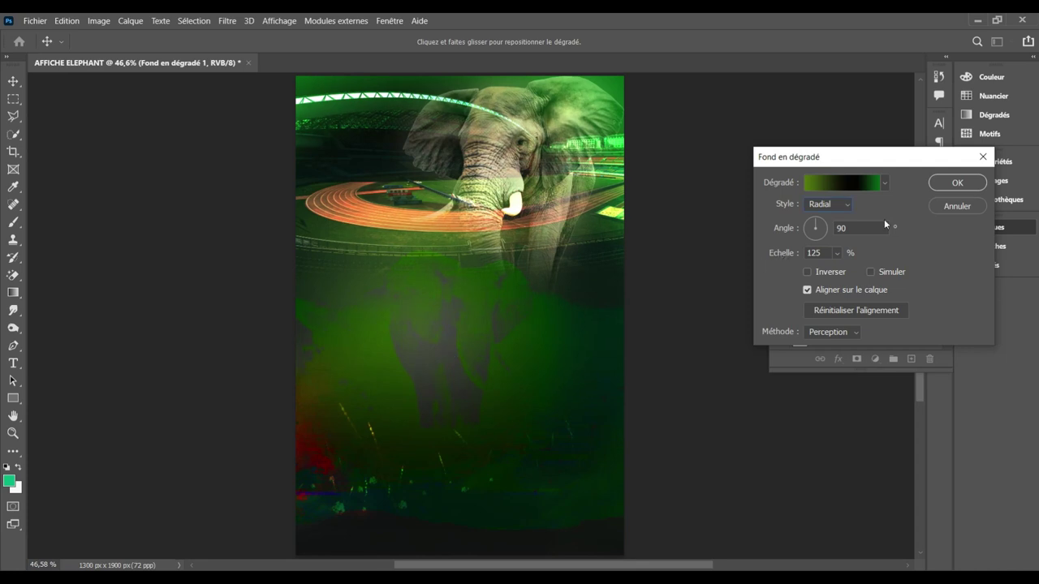
left_click(959, 182)
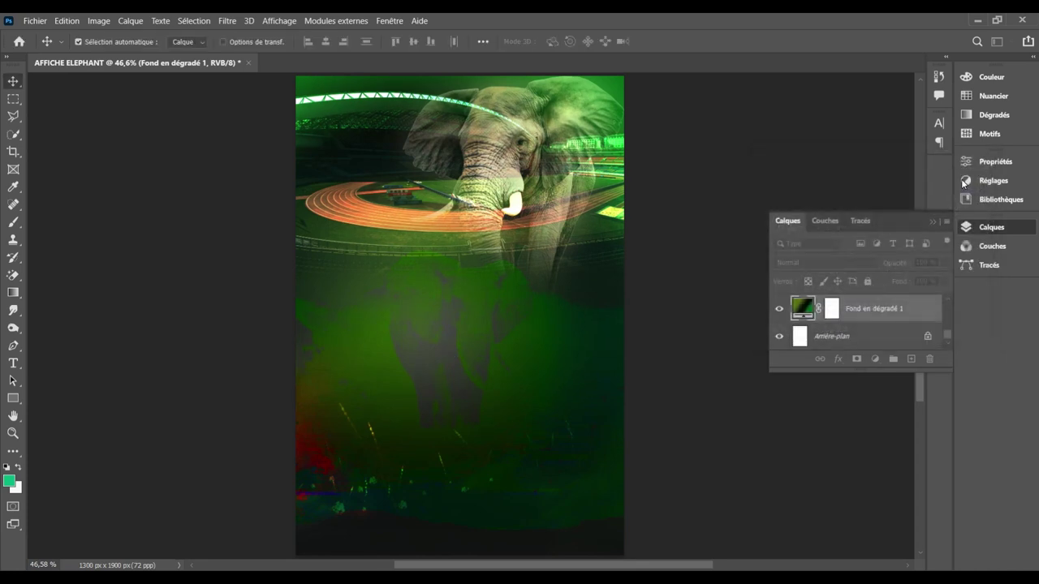
Step: Preview blend modes on Fond en dégradé 1 and settle on Lumière crue
left_click(857, 268)
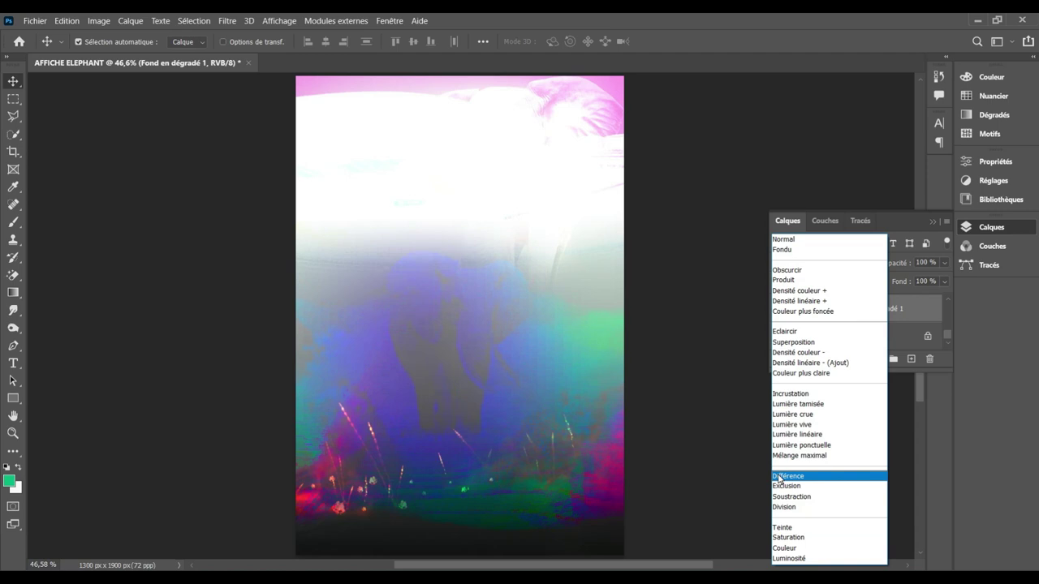
left_click(785, 415)
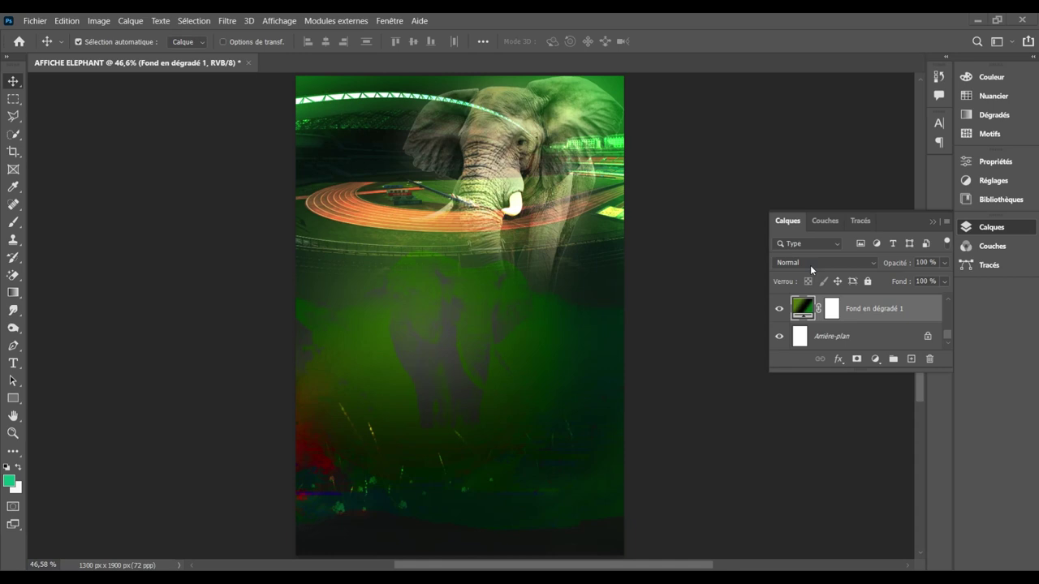
left_click(871, 262)
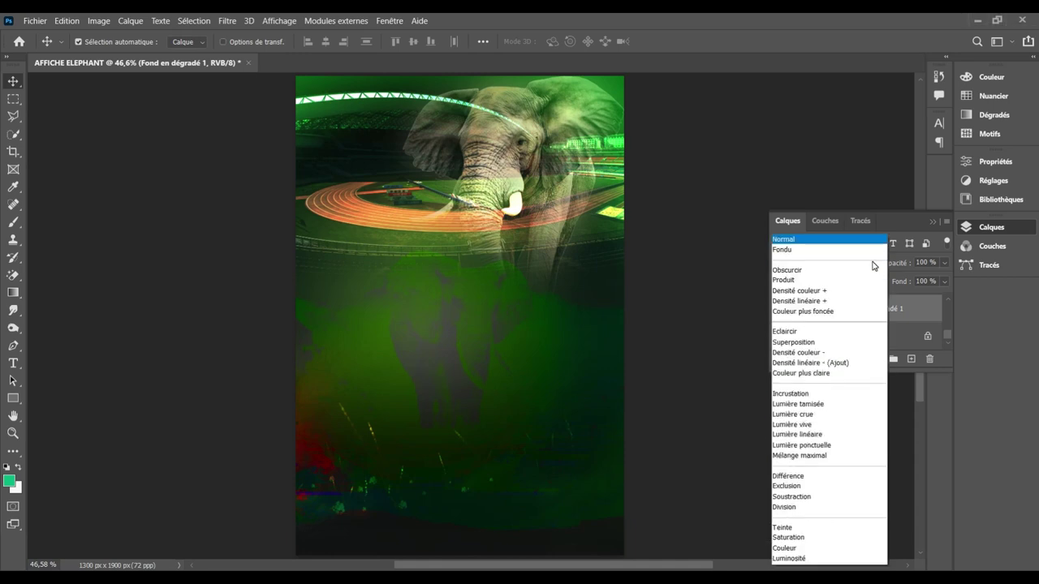
left_click(800, 290)
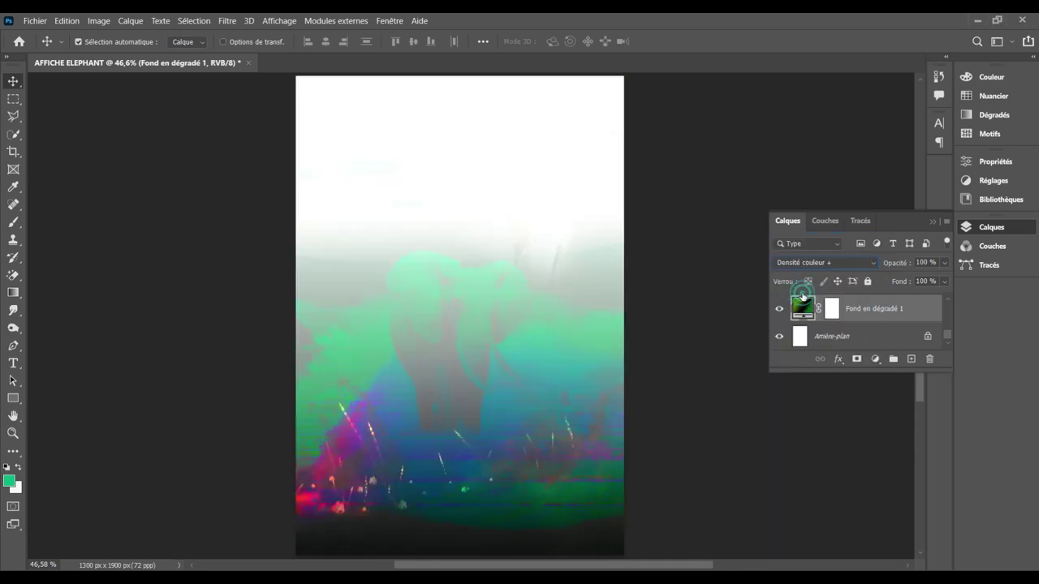
key("Down")
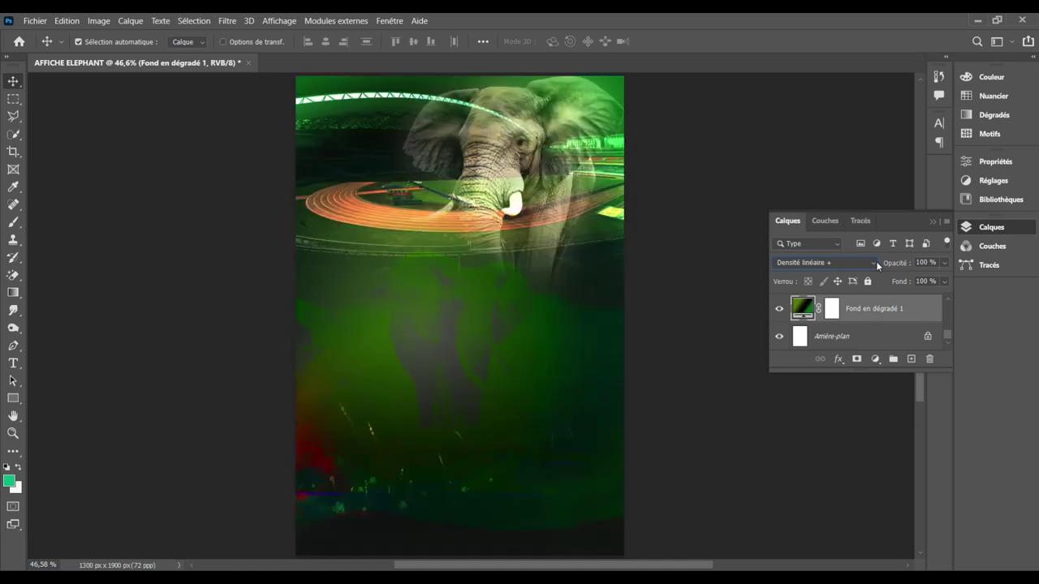
key("Down")
key("Down")
key("Down")
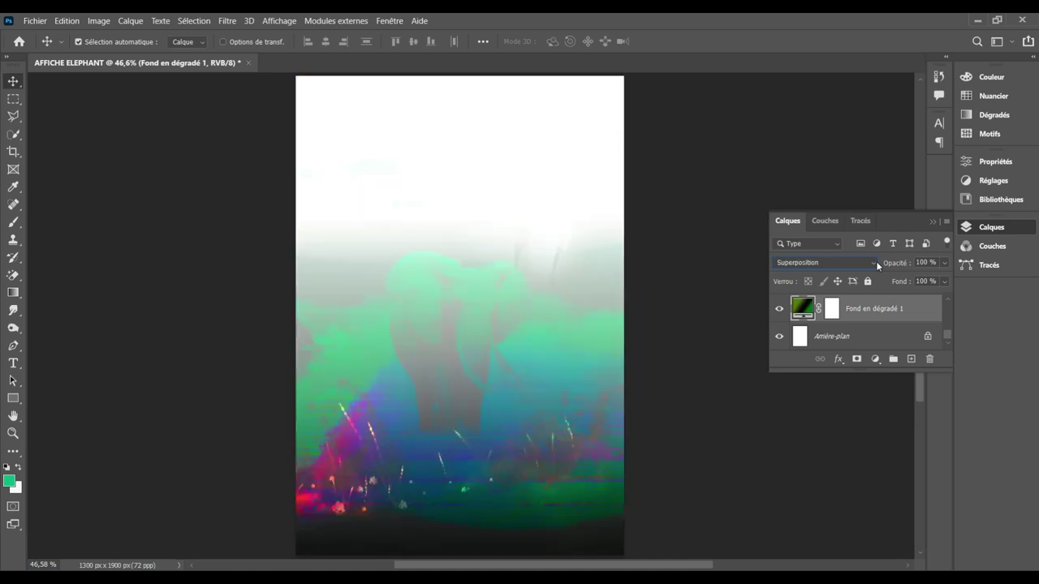
key("Down")
key("Down")
key("Down")
key("Down")
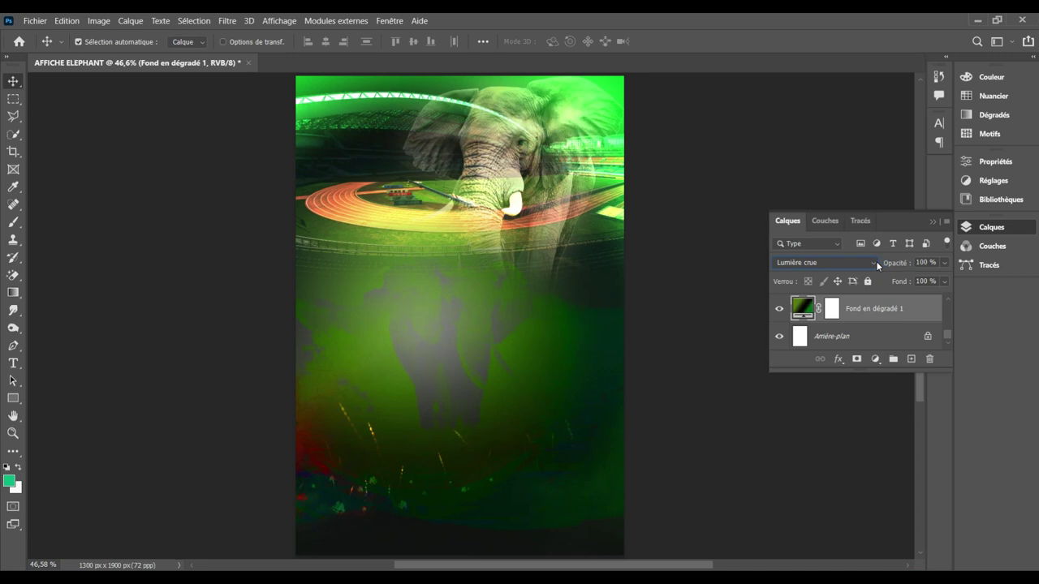
left_click(838, 191)
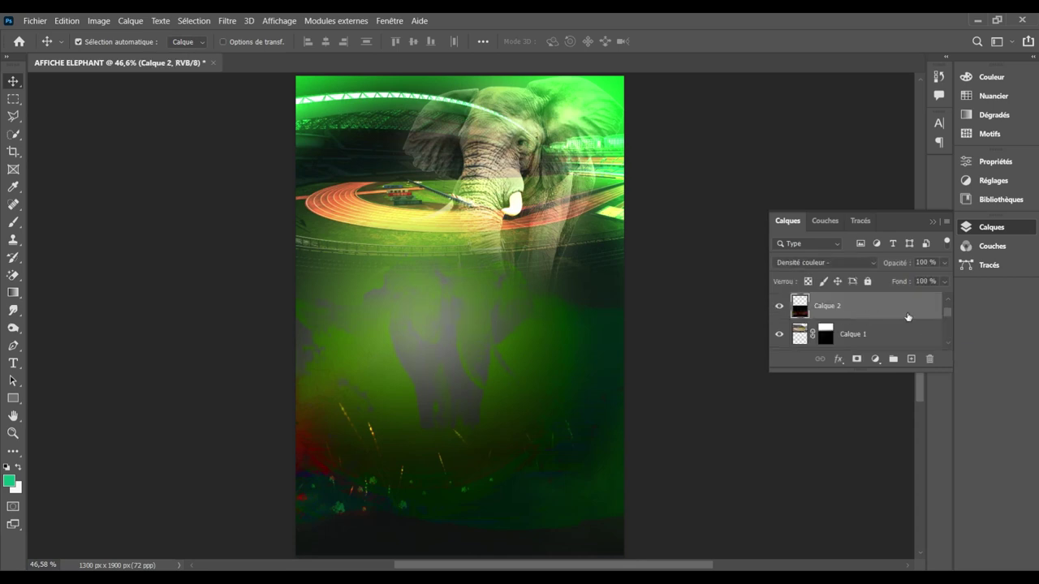
Step: Set Calque 2's blend mode to Densité linéaire - (Ajout) so the sparks glow
left_click(874, 264)
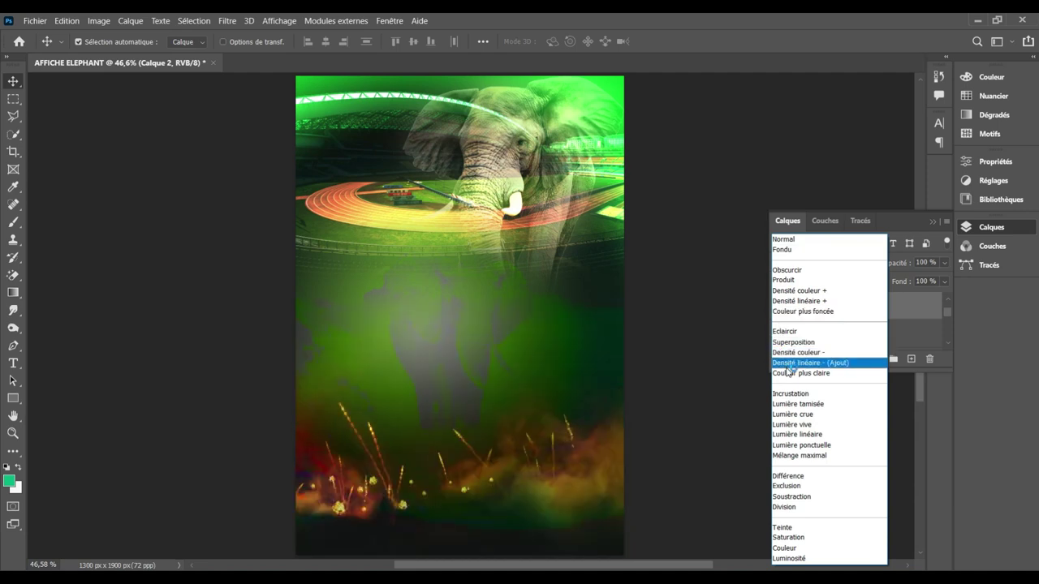
left_click(788, 370)
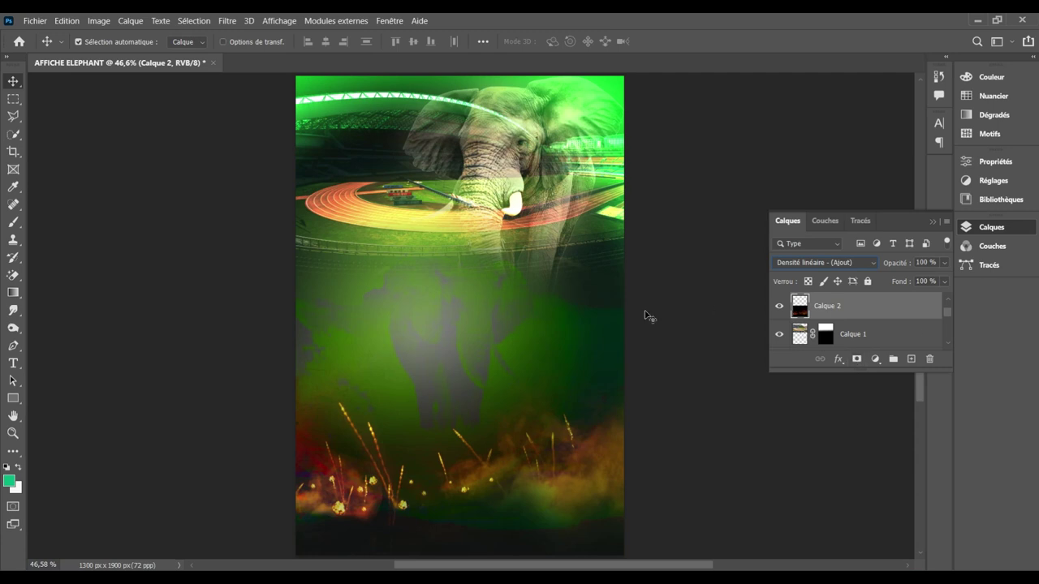
left_click(454, 288)
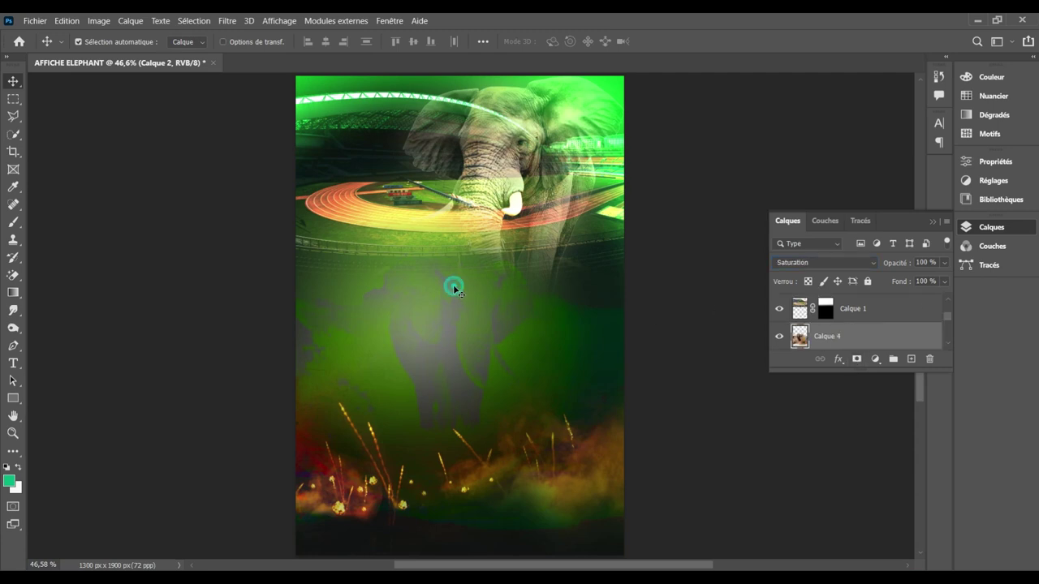
Step: Set Calque 4 to Produit blend mode and move it above Groupe 1 as the top layer
left_click(840, 266)
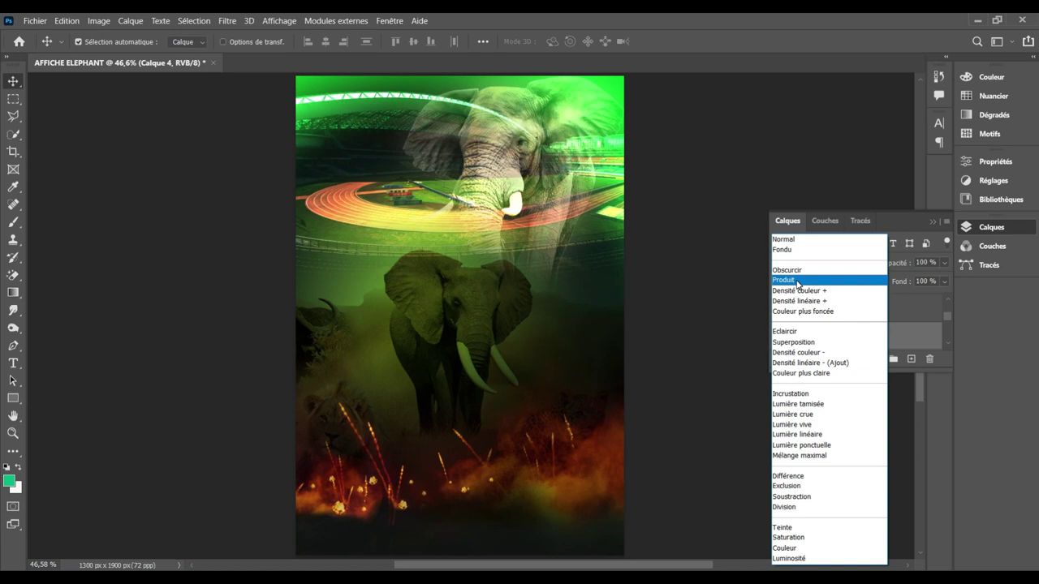
left_click(798, 281)
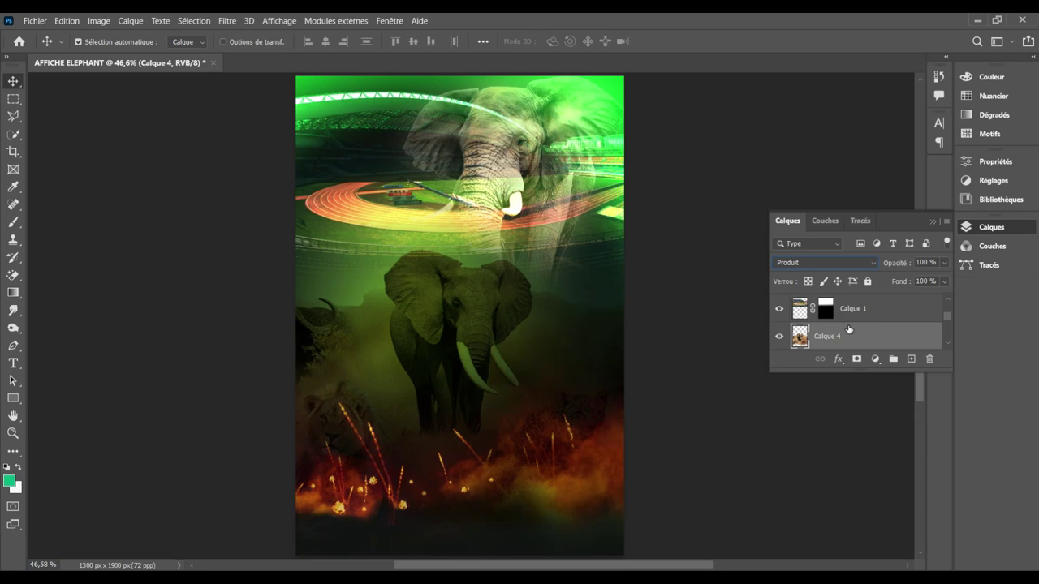
scroll(844, 325, "up", 1)
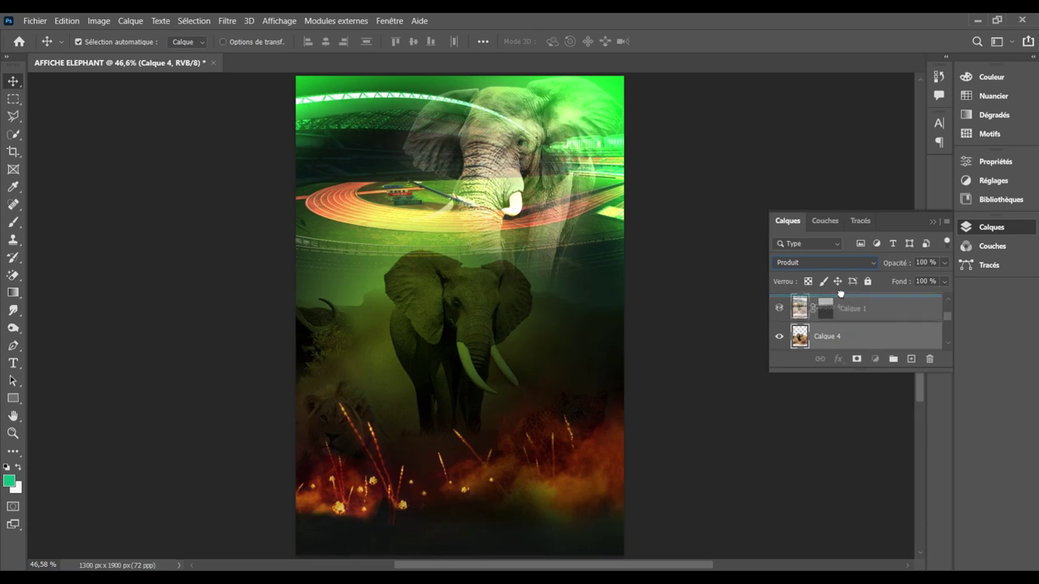
scroll(842, 312, "up", 1)
scroll(840, 300, "up", 1)
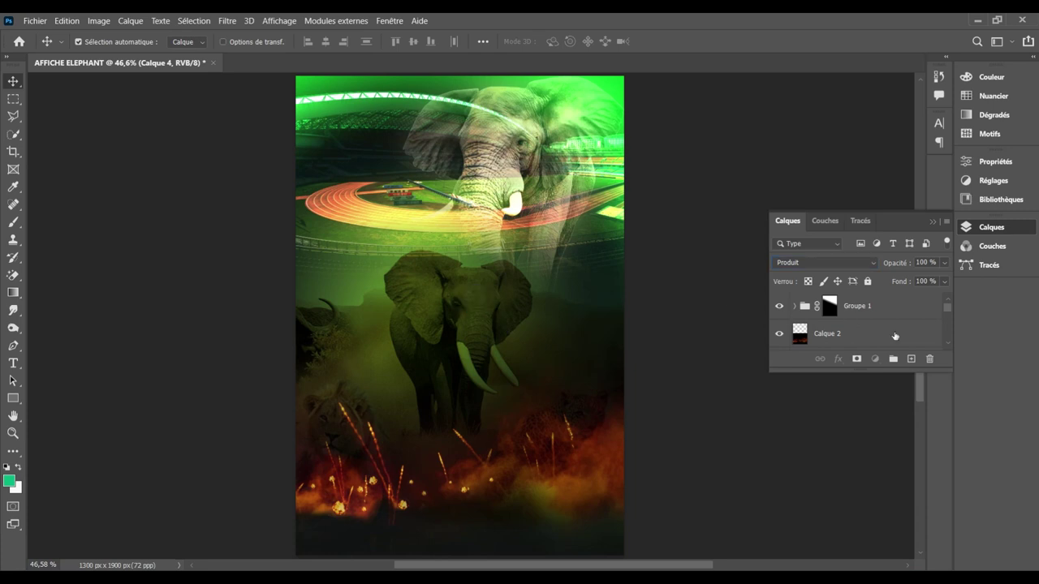
scroll(951, 346, "down", 2)
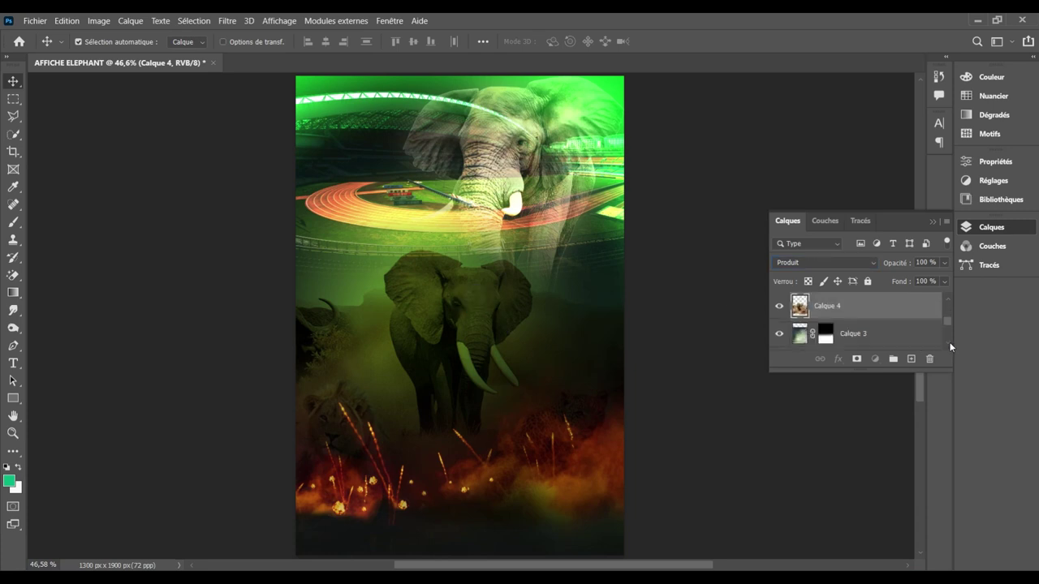
mouse_move(873, 313)
left_mouse_down()
mouse_move(818, 161)
mouse_move(849, 292)
left_mouse_up()
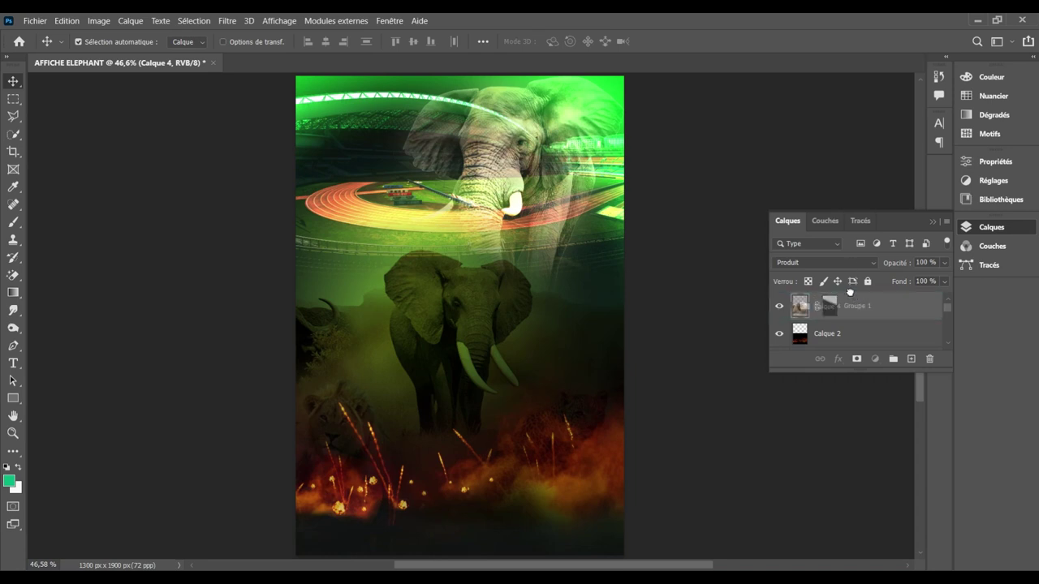
left_click_drag(848, 292, 849, 294)
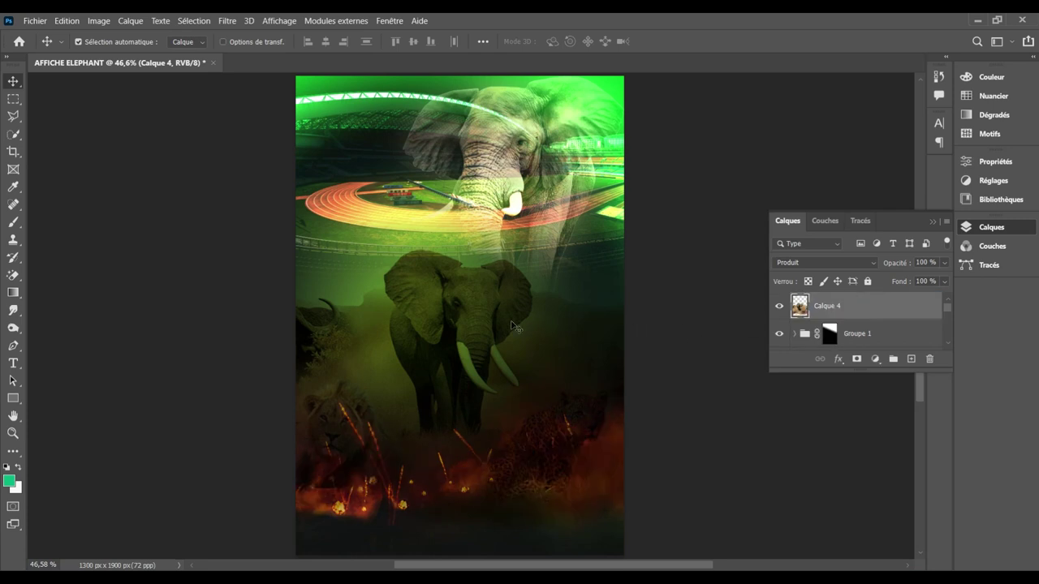
Step: Free-transform the wildlife layer Calque 4 down to about 74% and reposition it
key("ctrl+t")
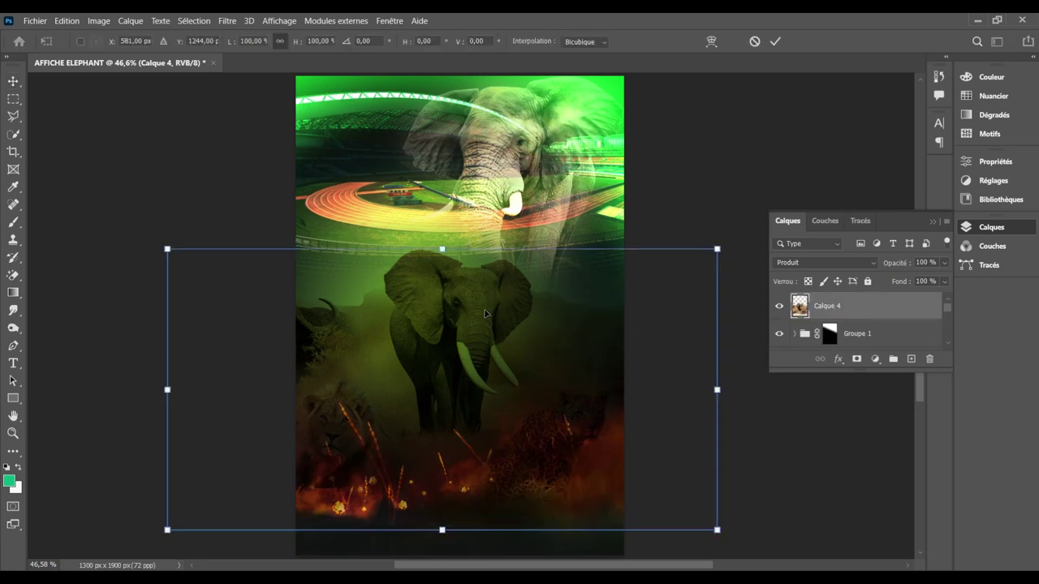
mouse_move(462, 309)
left_mouse_down()
mouse_move(495, 330)
mouse_move(488, 336)
left_mouse_up()
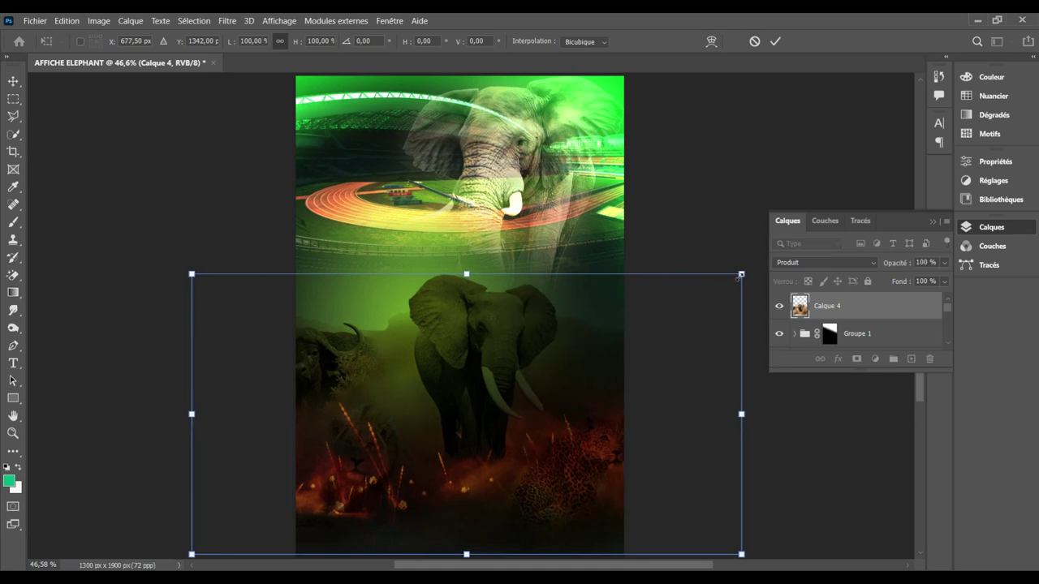
left_click_drag(741, 275, 667, 312)
mouse_move(493, 364)
left_mouse_down()
mouse_move(513, 351)
mouse_move(514, 370)
left_mouse_up()
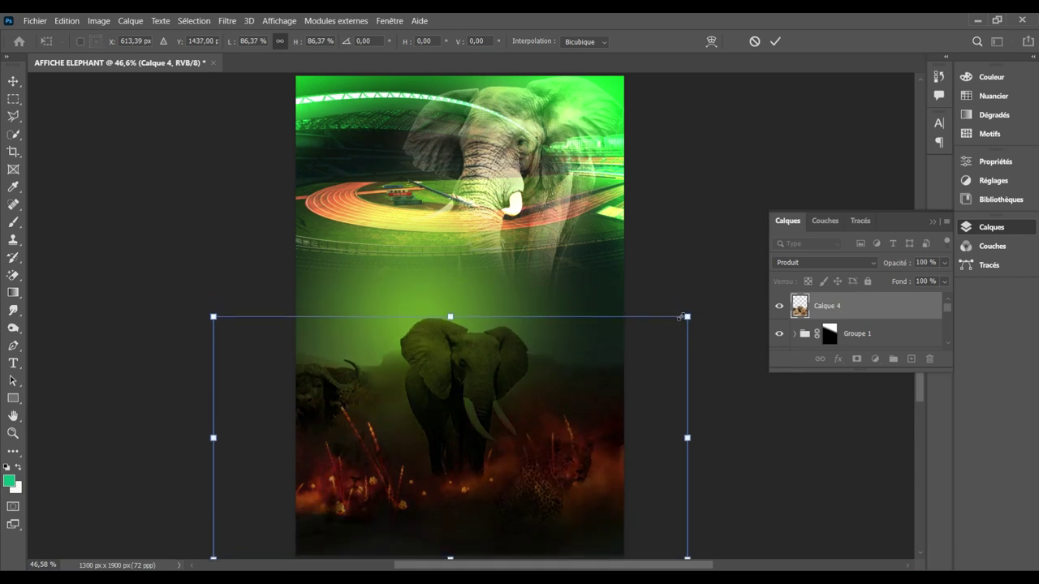
left_click_drag(680, 317, 619, 351)
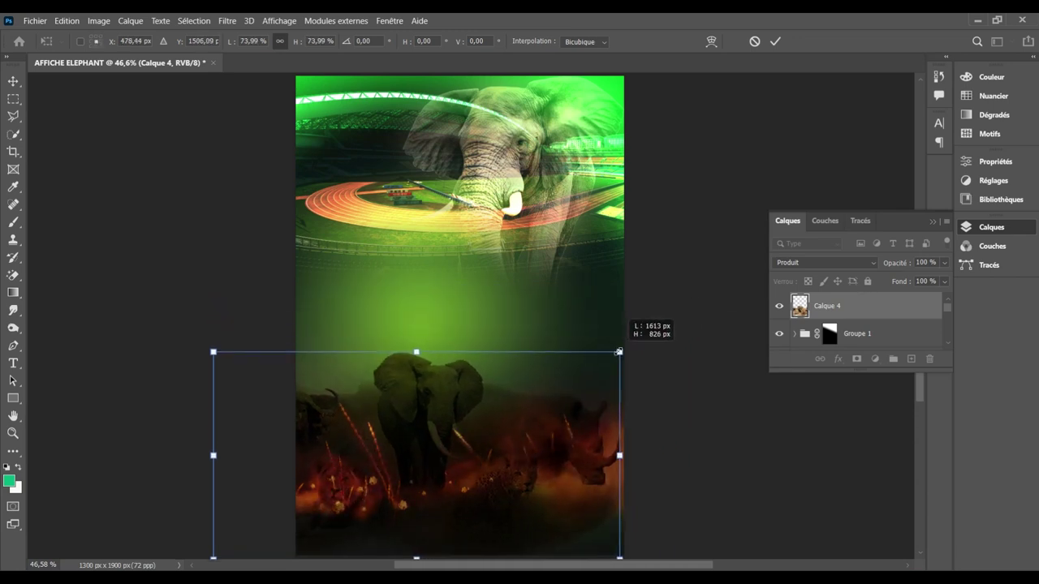
mouse_move(449, 386)
left_mouse_down()
mouse_move(475, 345)
mouse_move(468, 351)
left_mouse_up()
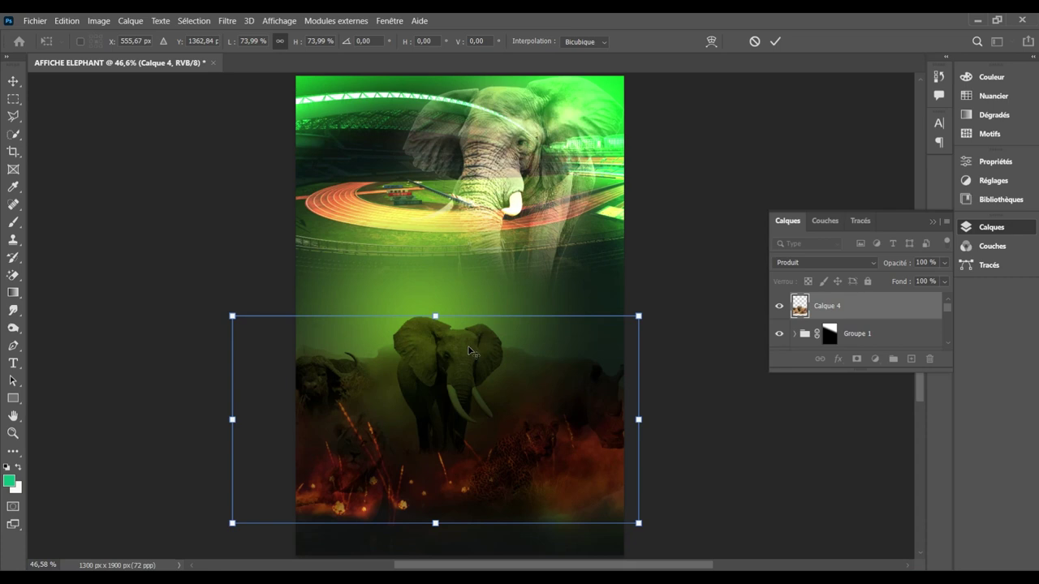
key("Return")
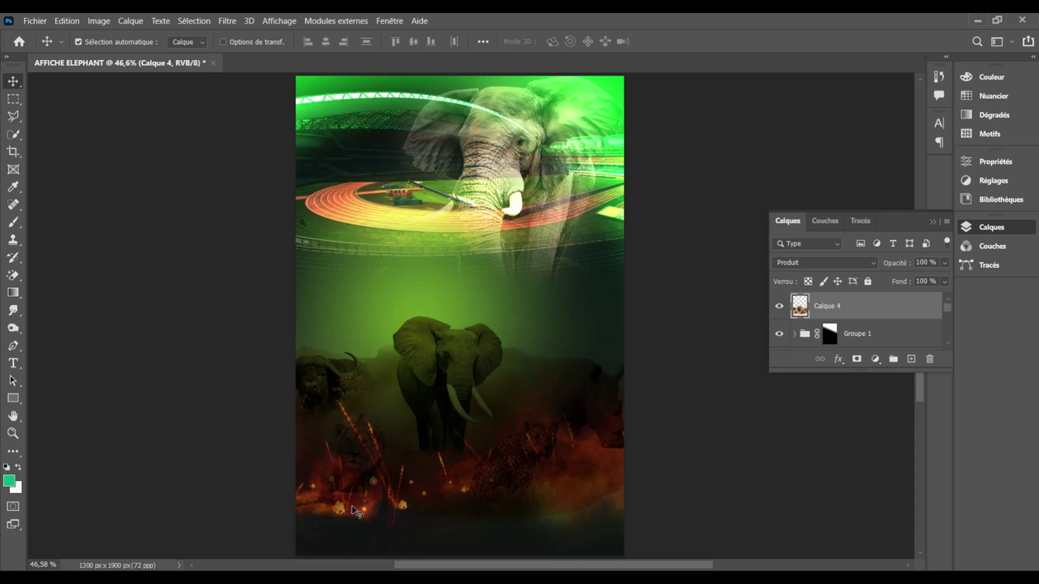
Step: Move the animals about 45 px higher and shift the fire and sparks layer lower
left_click_drag(355, 511, 361, 465)
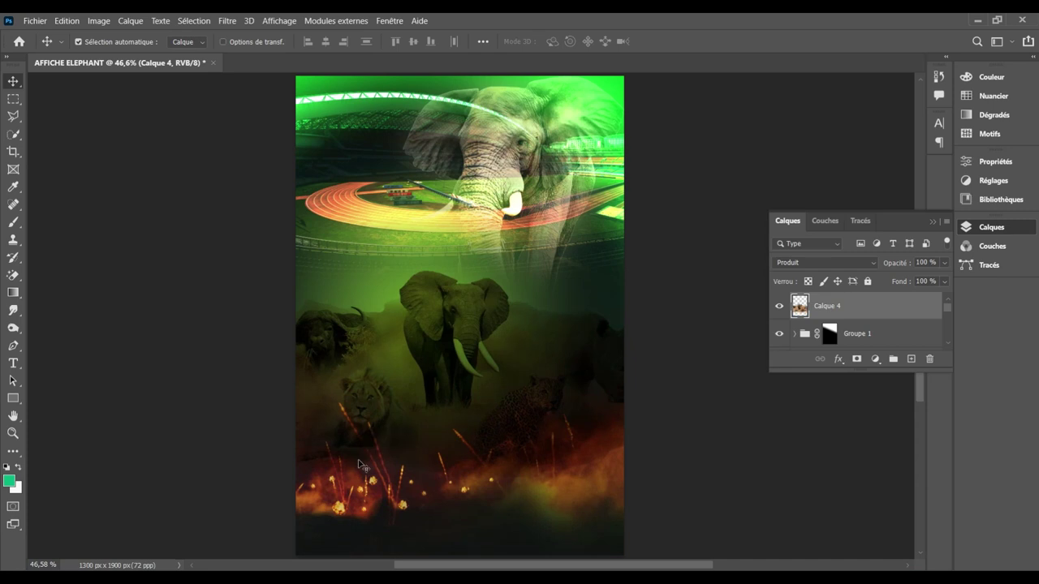
mouse_move(375, 516)
left_mouse_down()
mouse_move(381, 406)
mouse_move(394, 544)
mouse_move(383, 545)
left_mouse_up()
left_click_drag(460, 328, 465, 316)
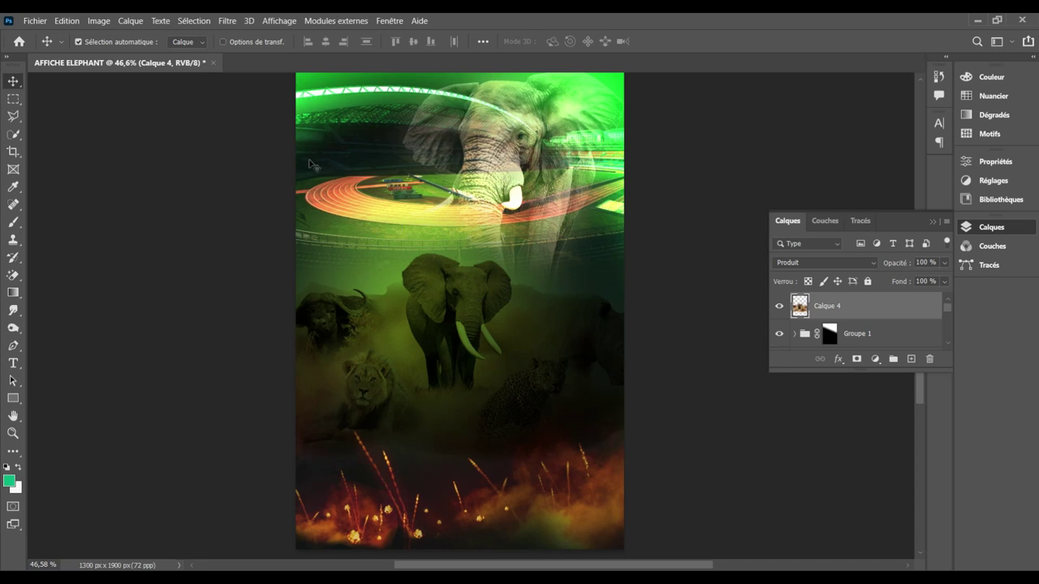
Step: Open the orange-jersey footballer, two laughing players and Ivory Coast squad photos together
left_click(32, 22)
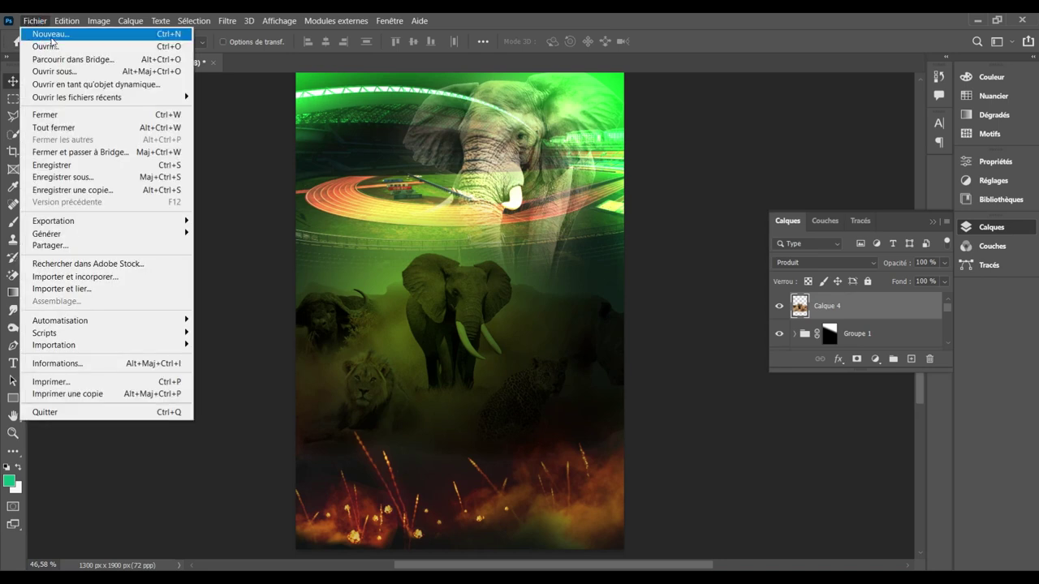
left_click(60, 51)
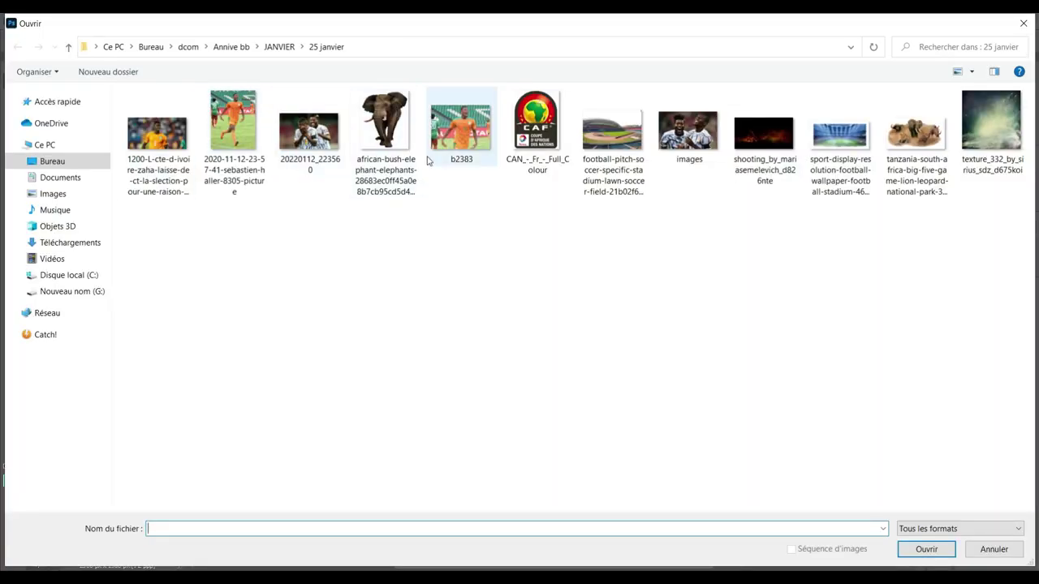
left_click(236, 123)
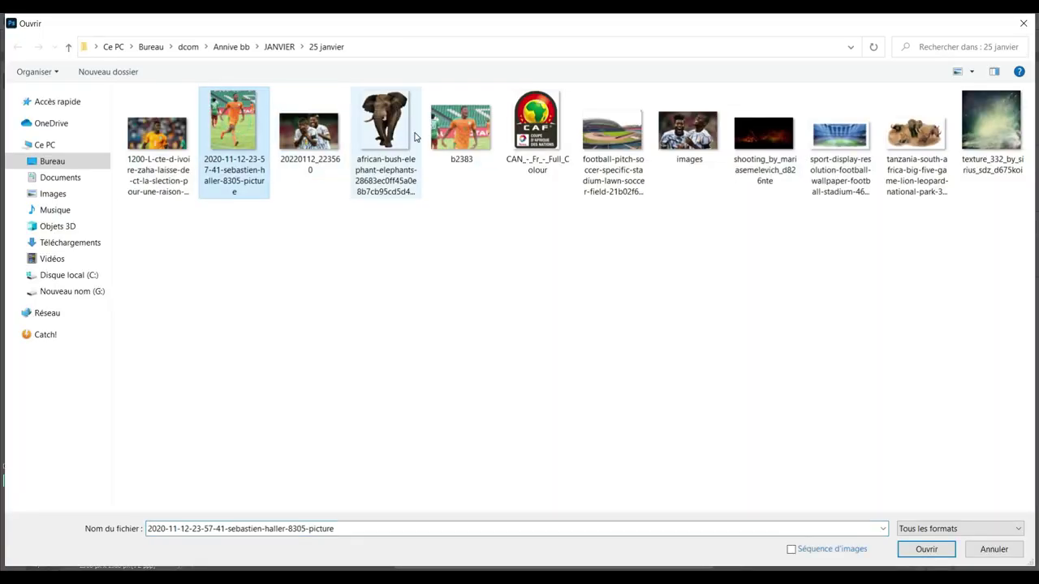
left_click(712, 144, "ctrl")
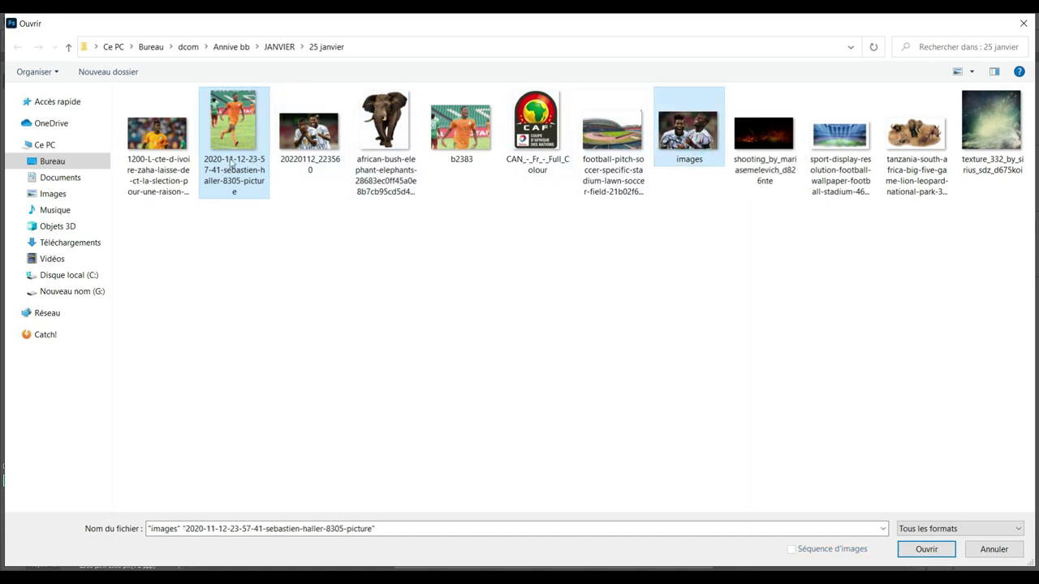
left_click(163, 138, "ctrl")
left_click(930, 550)
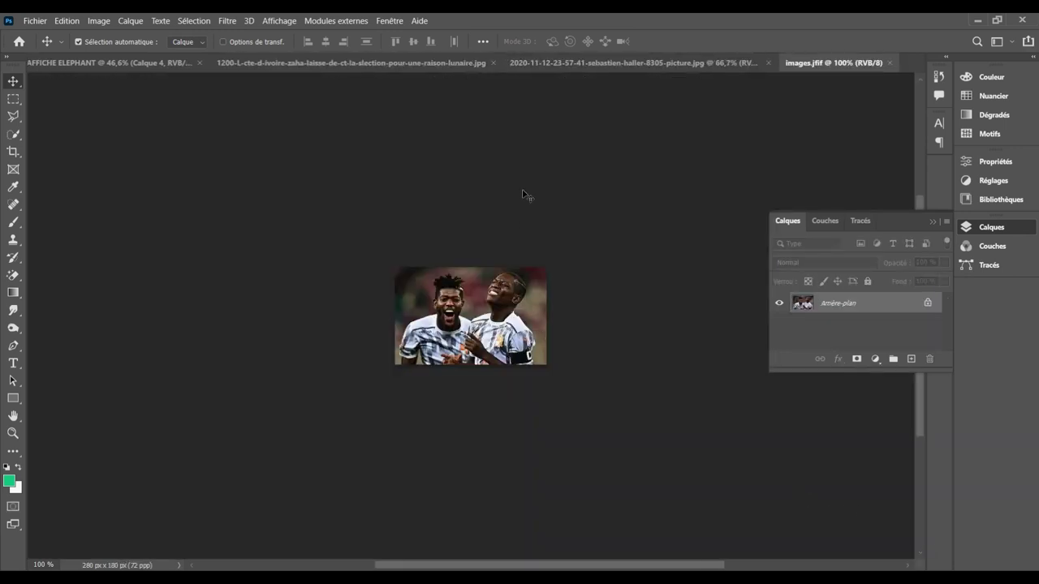
Step: On the orange-jersey footballer photo, apply Sélection > Sujet to select the players
left_click(539, 61)
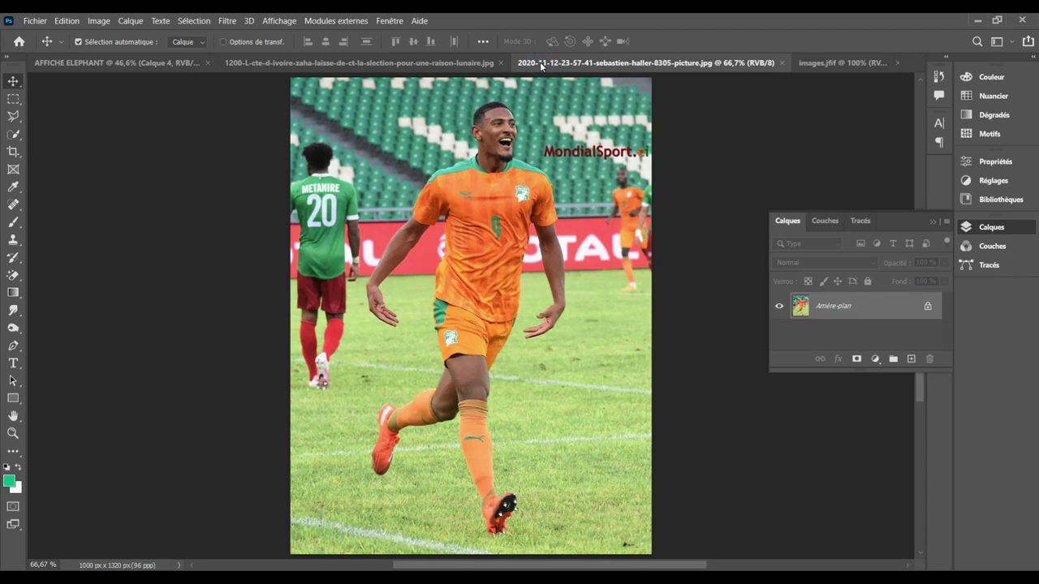
left_click(189, 20)
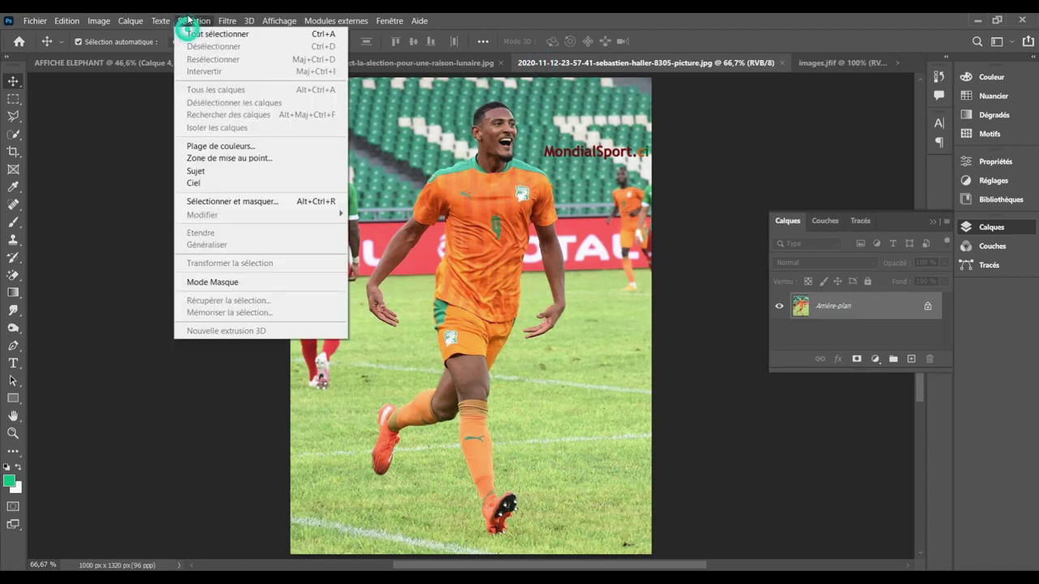
left_click(223, 173)
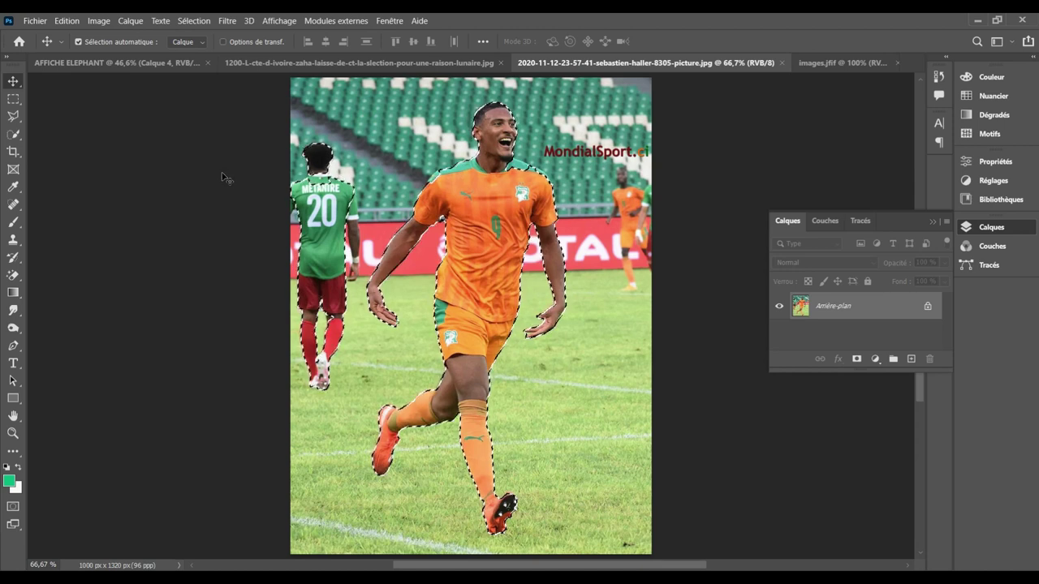
Step: Copy the selection to a layer and delete the background, then undo both steps
key("ctrl+j")
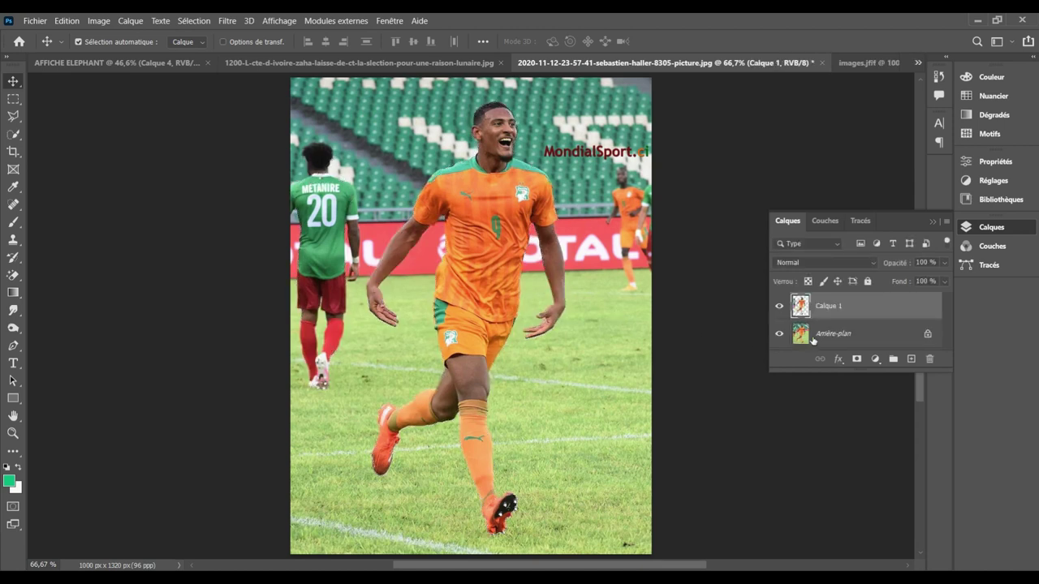
left_click(810, 339)
key("Delete")
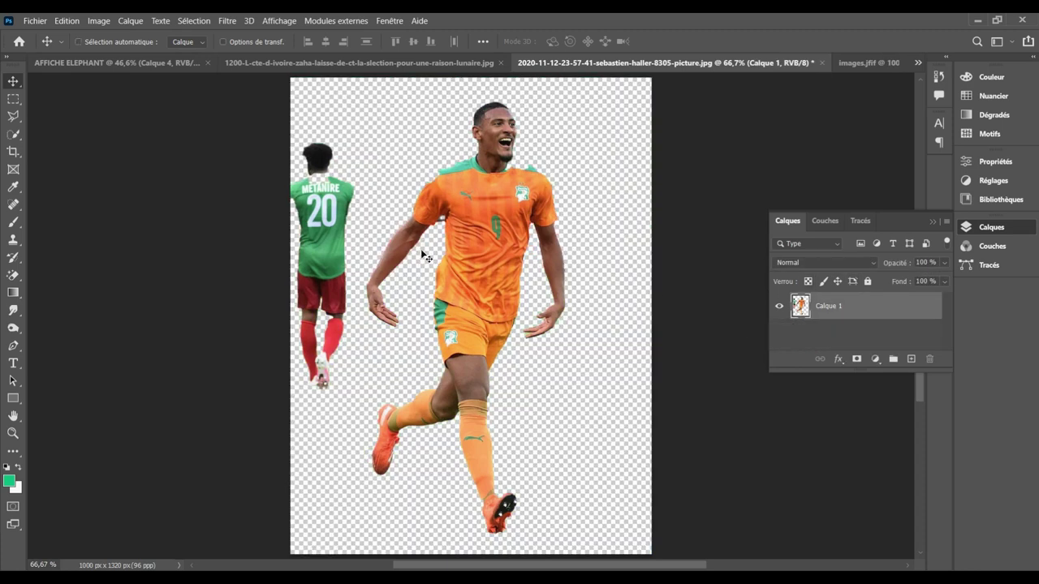
key("ctrl+z")
key("ctrl")
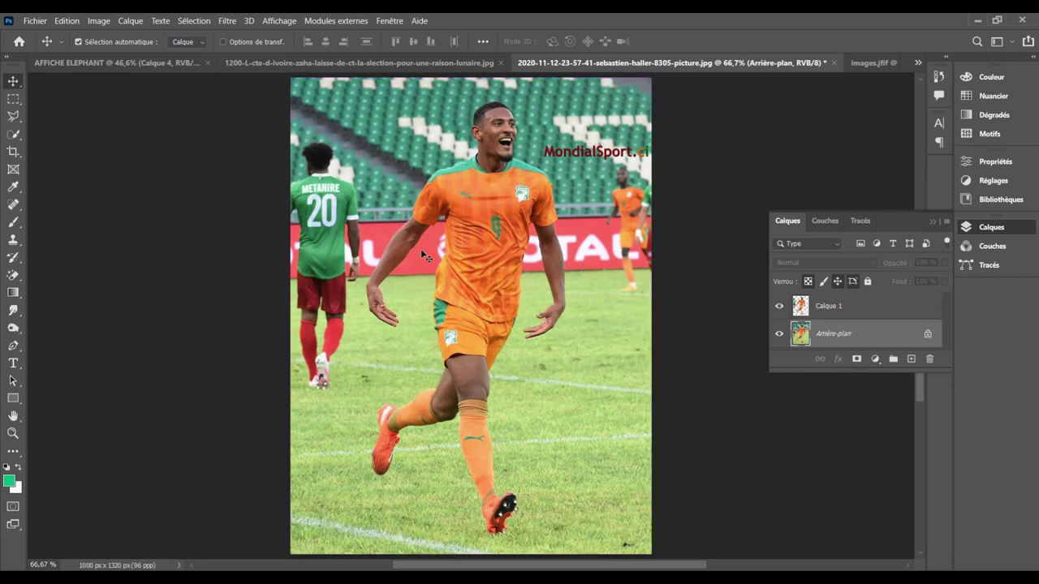
key("ctrl+z")
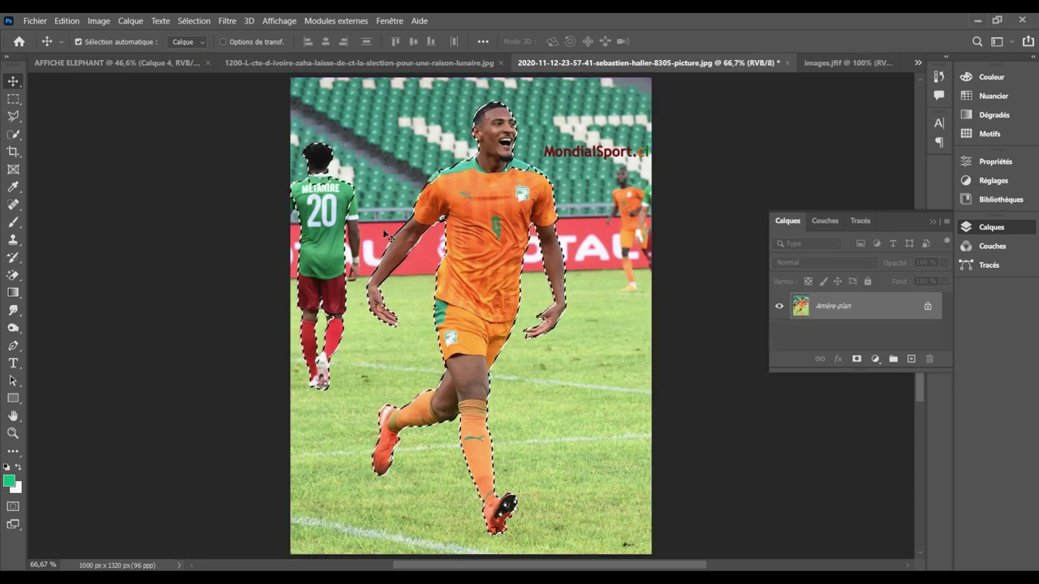
Step: Refine with Quick Selection, copy the players to a new layer and delete Arrière-plan
right_click(13, 136)
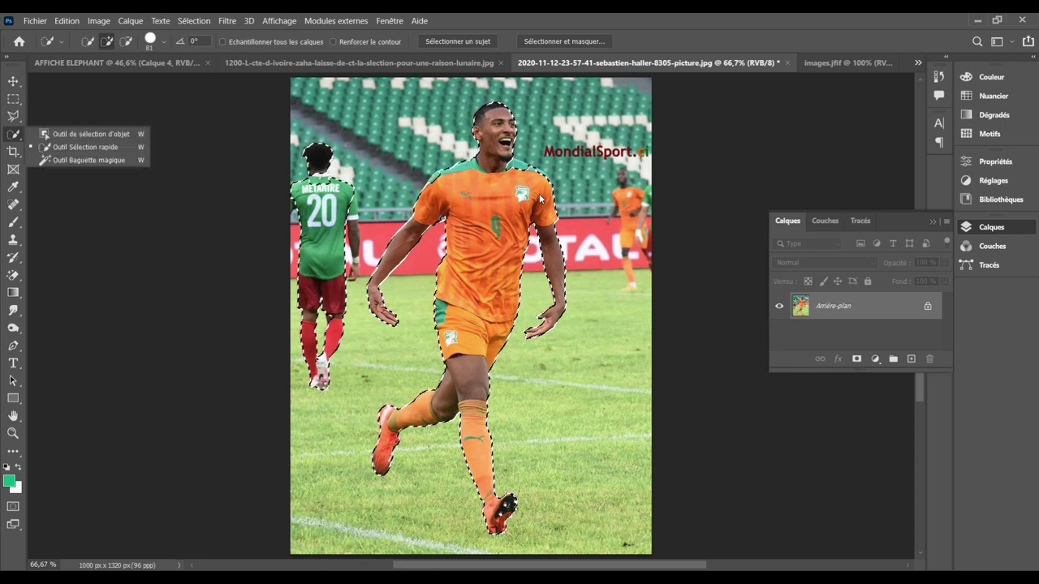
left_click(514, 178)
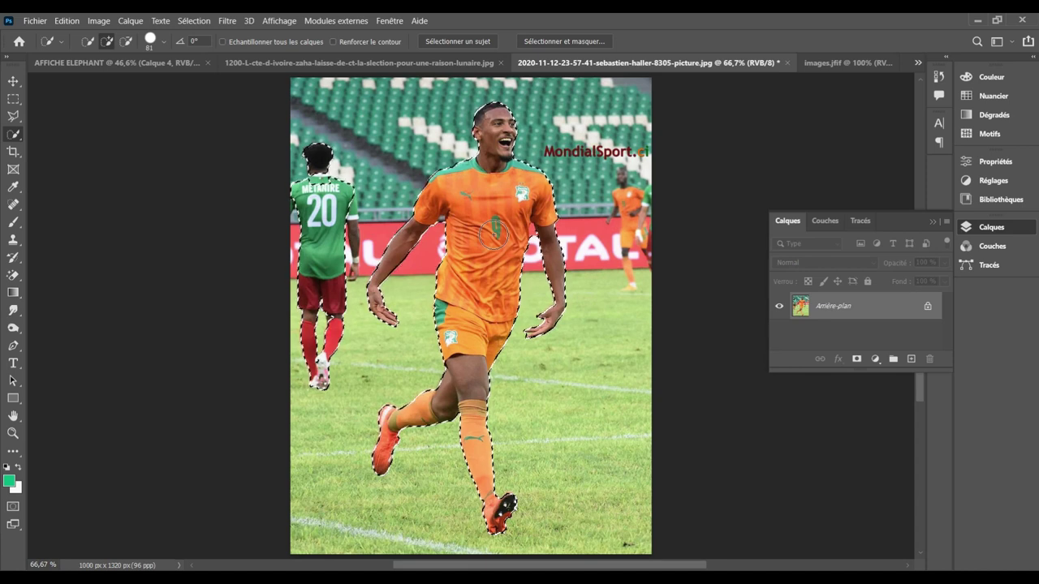
key("ctrl+j")
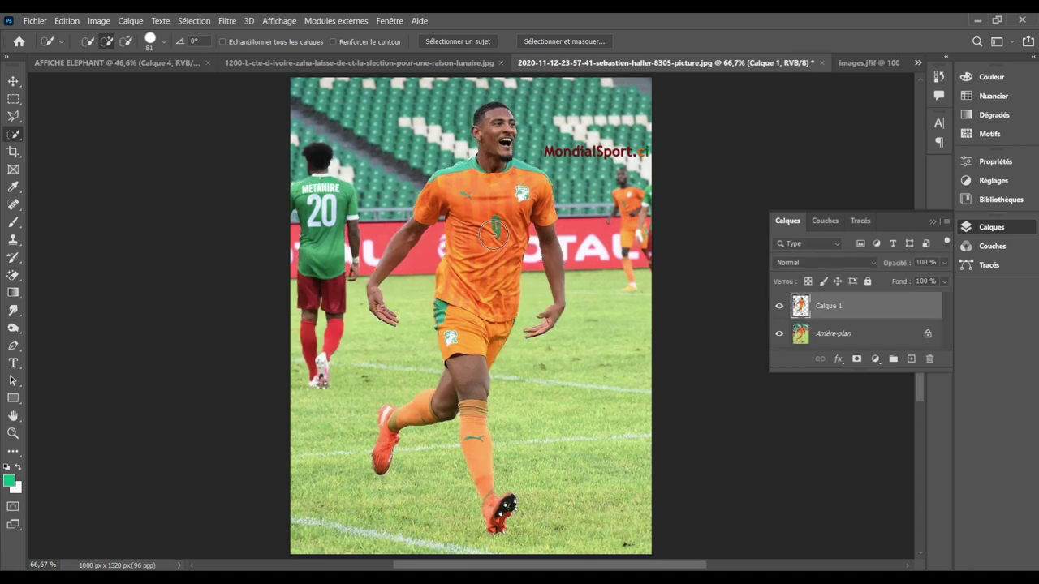
left_click(845, 344)
key("Delete")
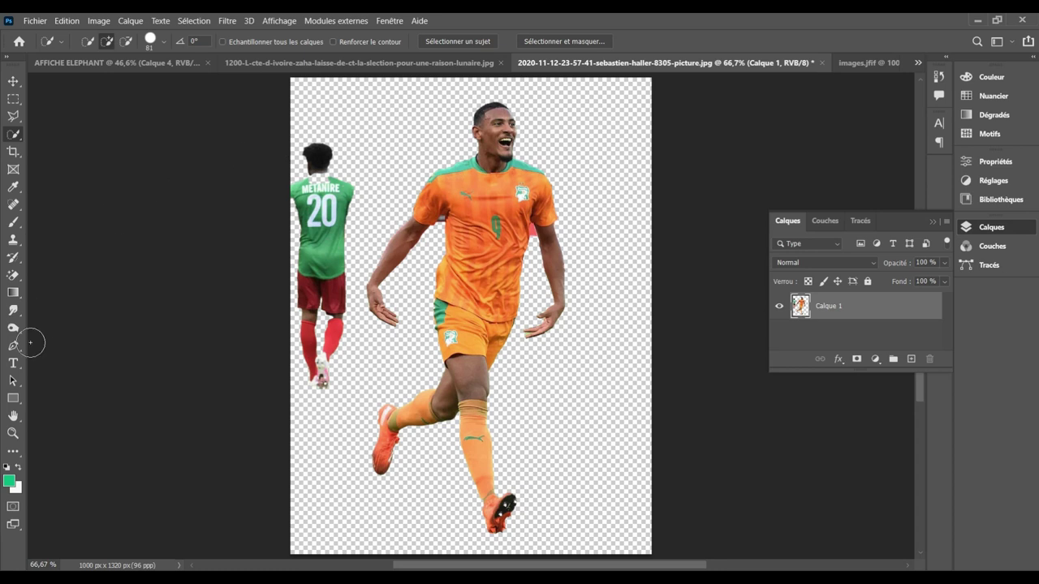
left_click(12, 275)
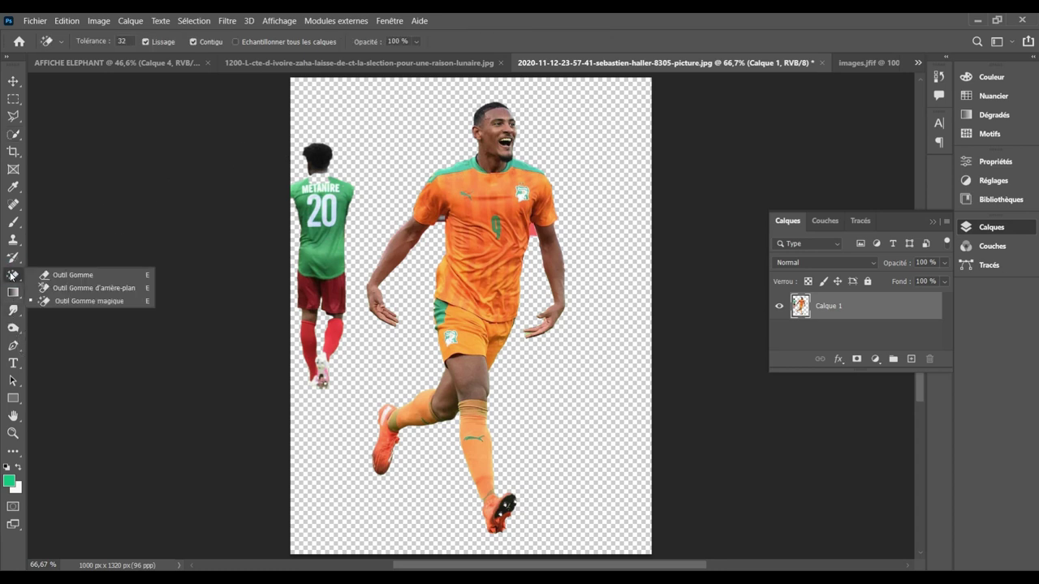
left_click(66, 275)
mouse_move(303, 182)
left_mouse_down()
mouse_move(278, 232)
mouse_move(290, 273)
left_mouse_up()
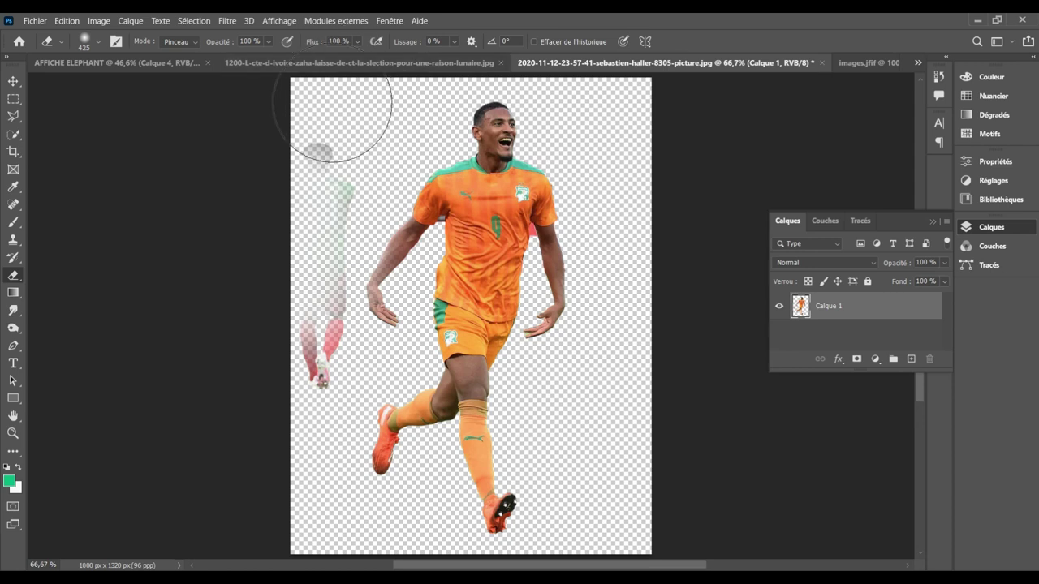
mouse_move(317, 137)
left_mouse_down()
mouse_move(267, 301)
mouse_move(279, 371)
mouse_move(266, 320)
mouse_move(301, 352)
left_mouse_up()
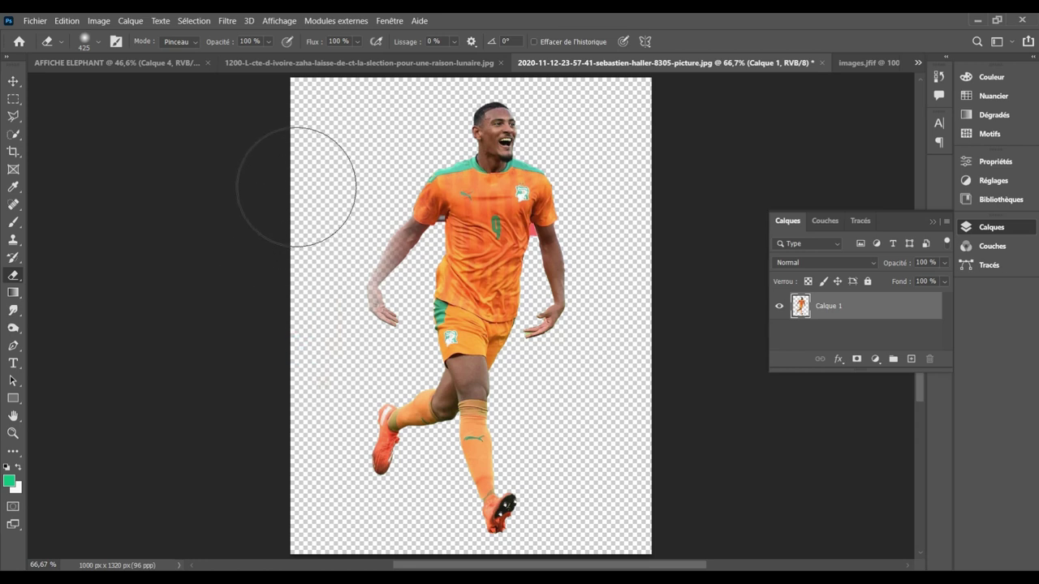
key("ctrl+z")
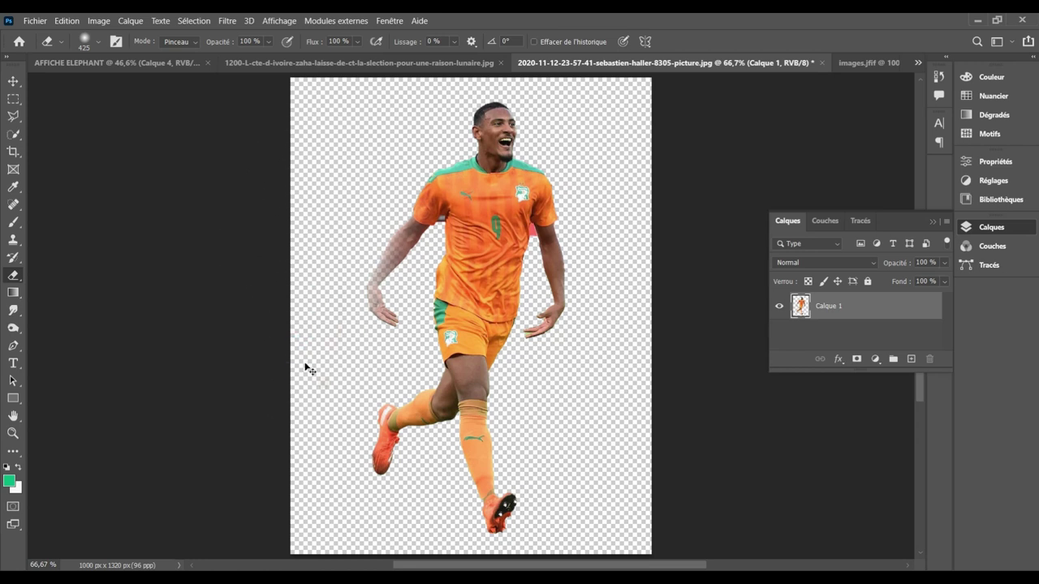
key("ctrl+z")
key("ctrl+z")
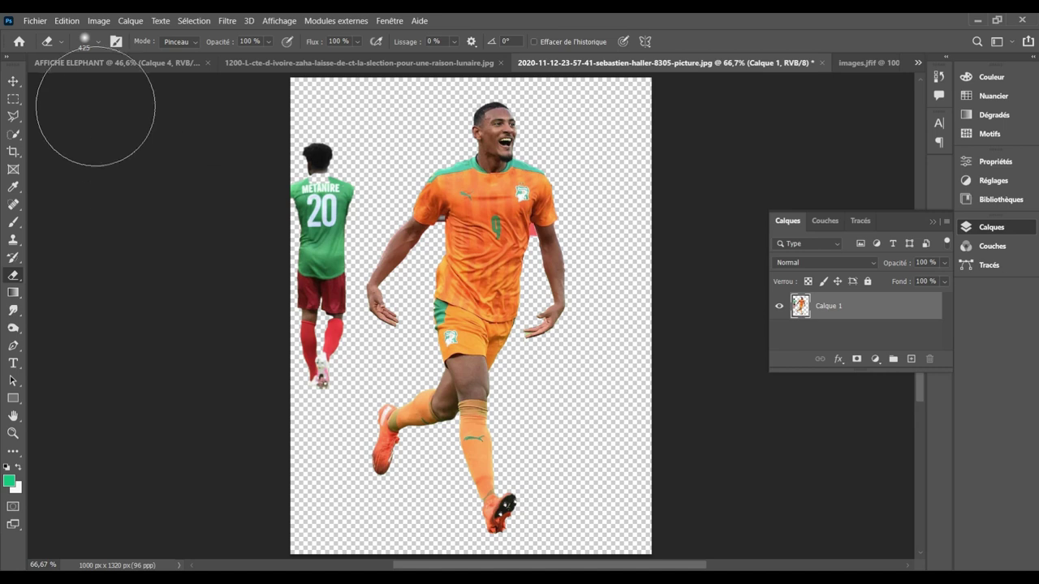
left_click(98, 42)
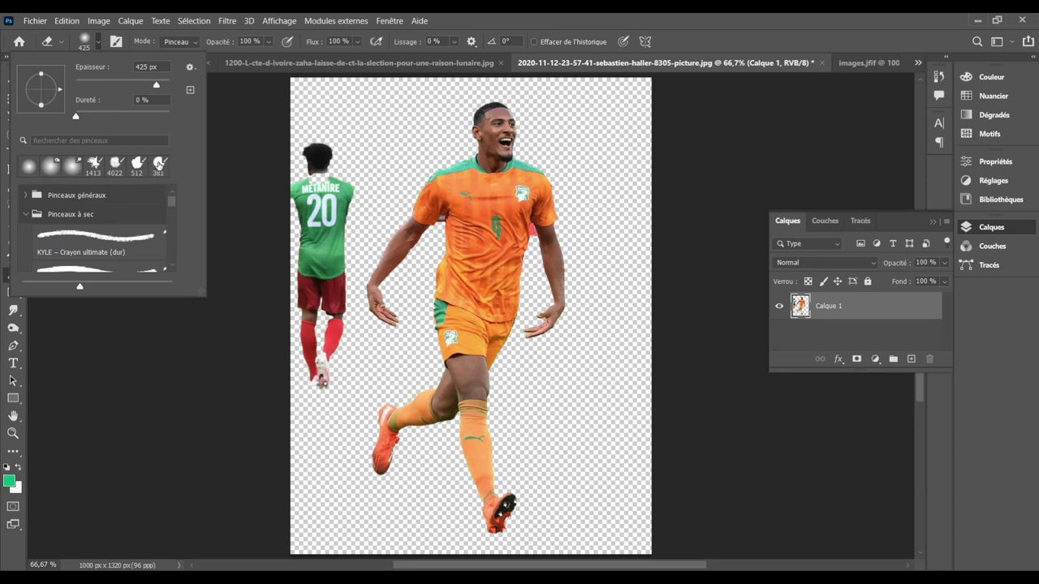
key("b")
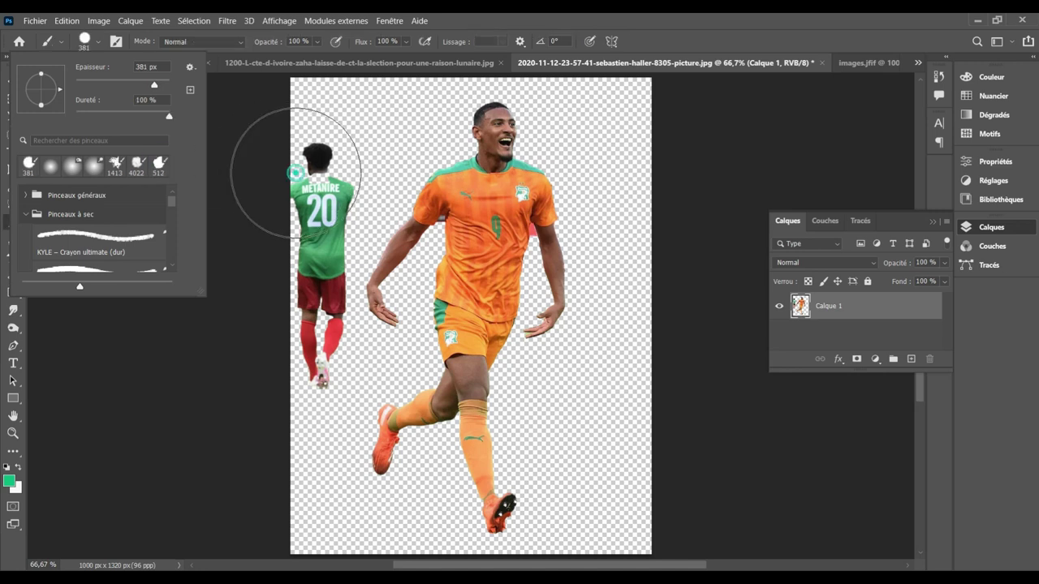
left_click(295, 172)
left_click_drag(296, 172, 290, 293)
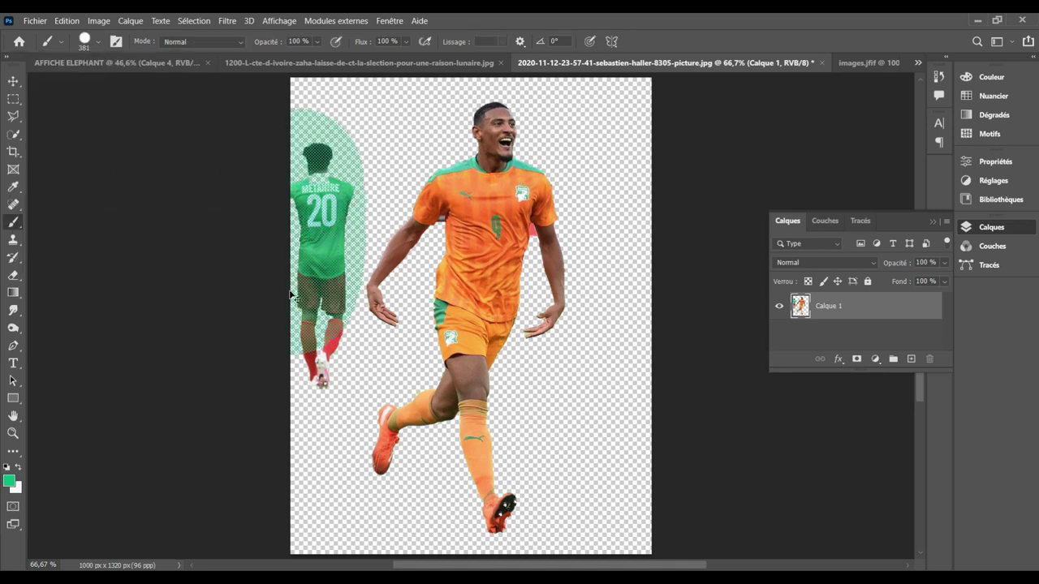
key("ctrl+z")
key("ctrl+z")
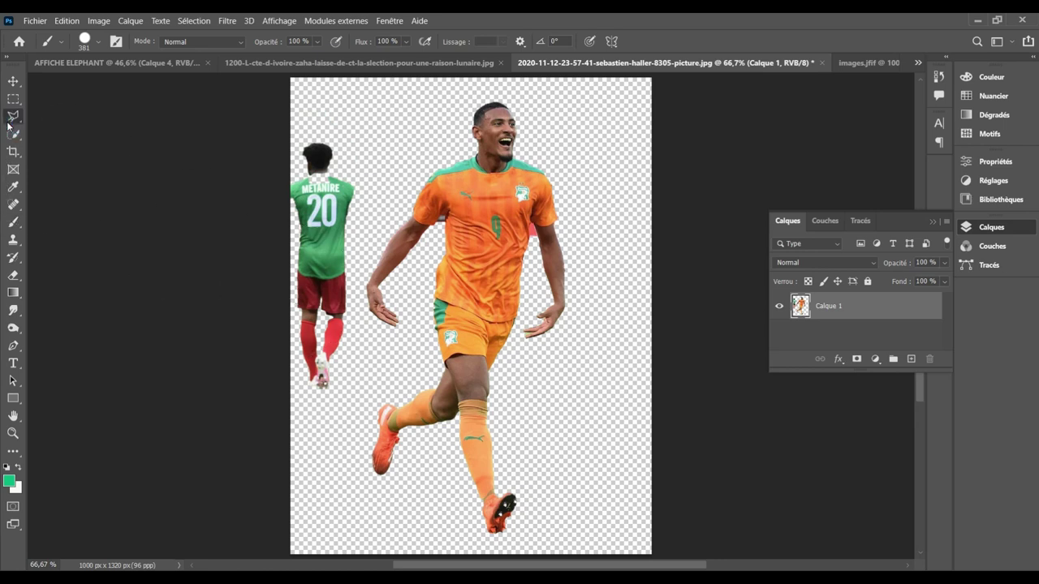
Step: Draw a Polygonal Lasso outline around the green-jersey player on the left
left_click(13, 117)
left_click(296, 132)
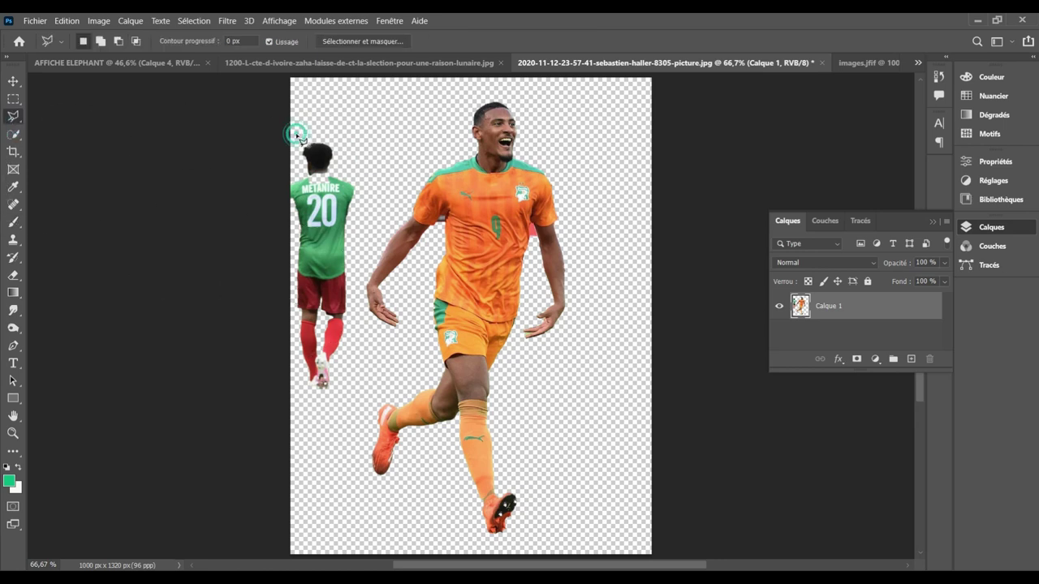
left_click(365, 133)
left_click(364, 243)
left_click(352, 388)
left_click(322, 411)
left_click(203, 320)
left_click(234, 163)
left_click(268, 130)
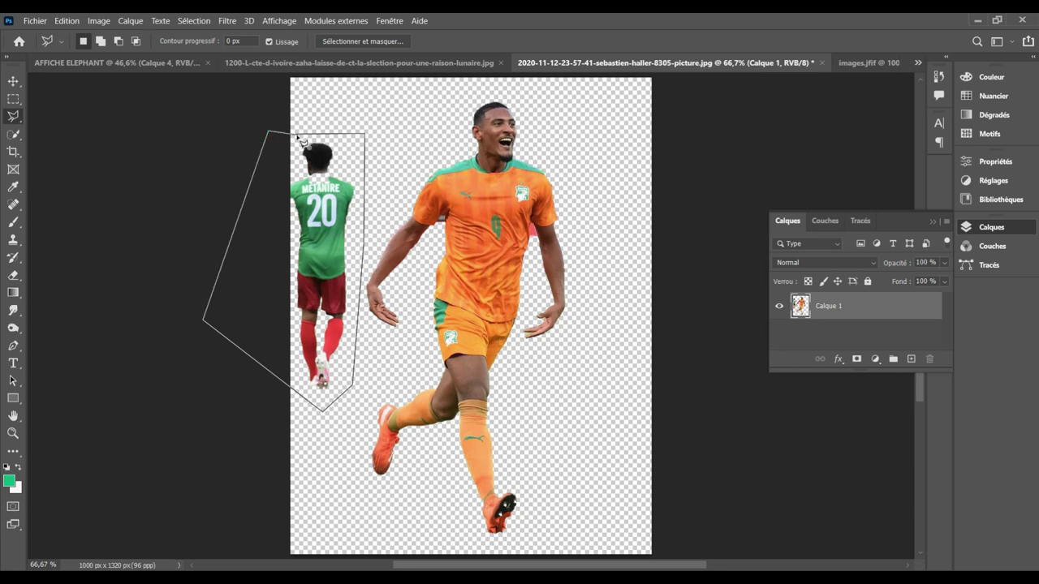
double_click(230, 258)
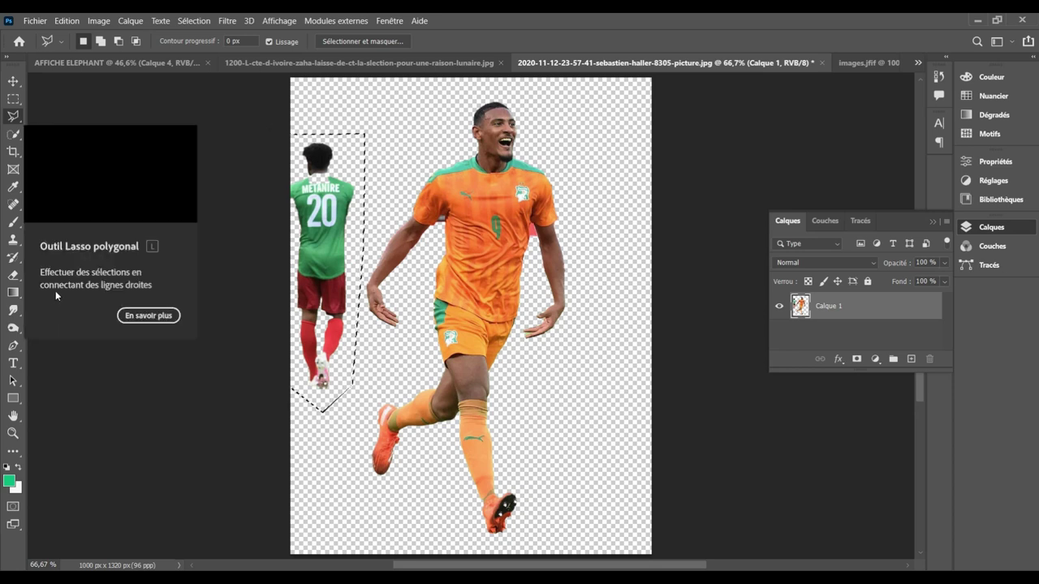
Step: Fill the lassoed area with Remplir using Contenu pris en compte
right_click(297, 252)
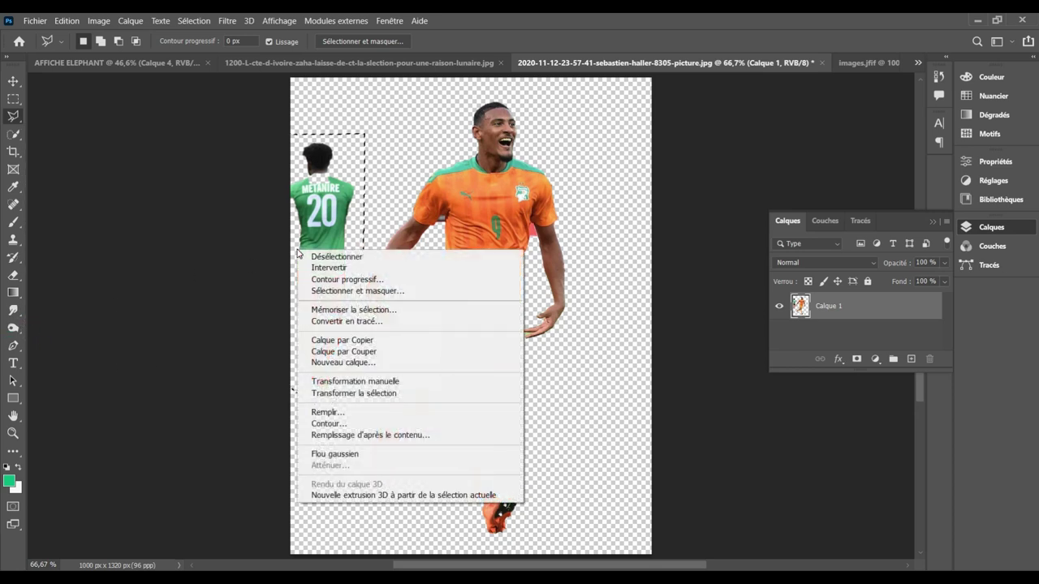
left_click(385, 414)
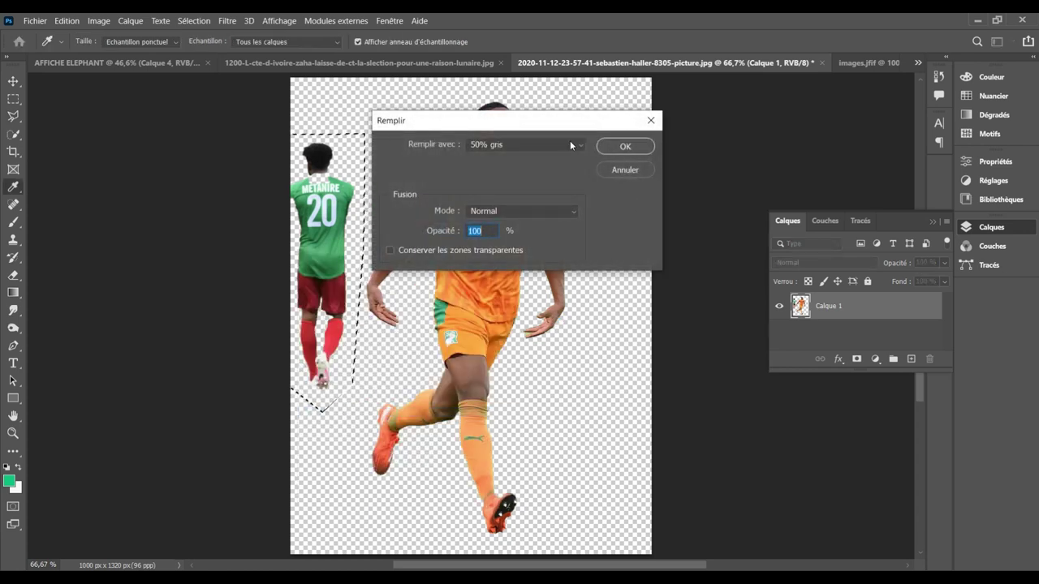
left_click(571, 143)
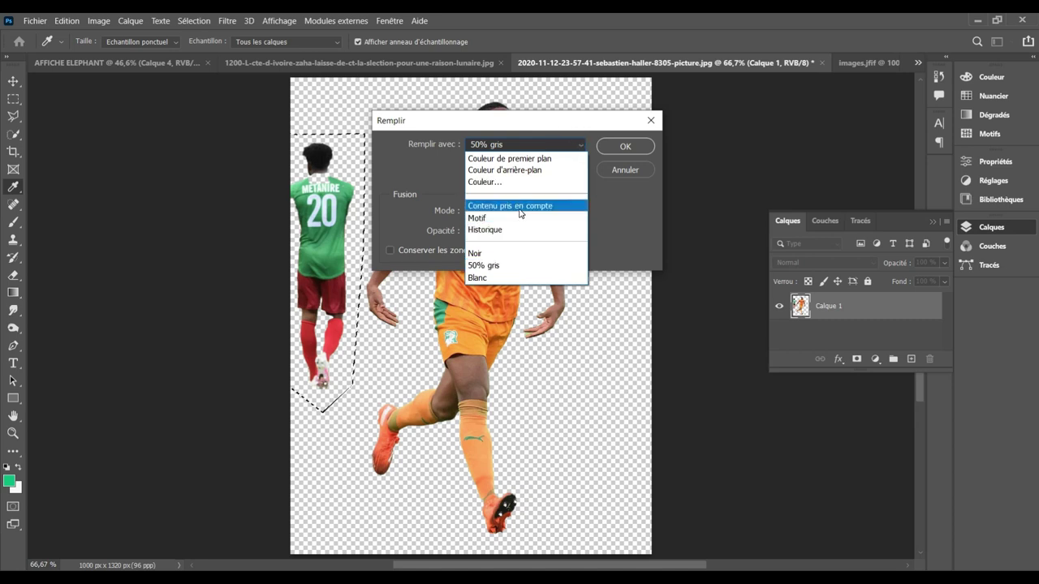
left_click(520, 207)
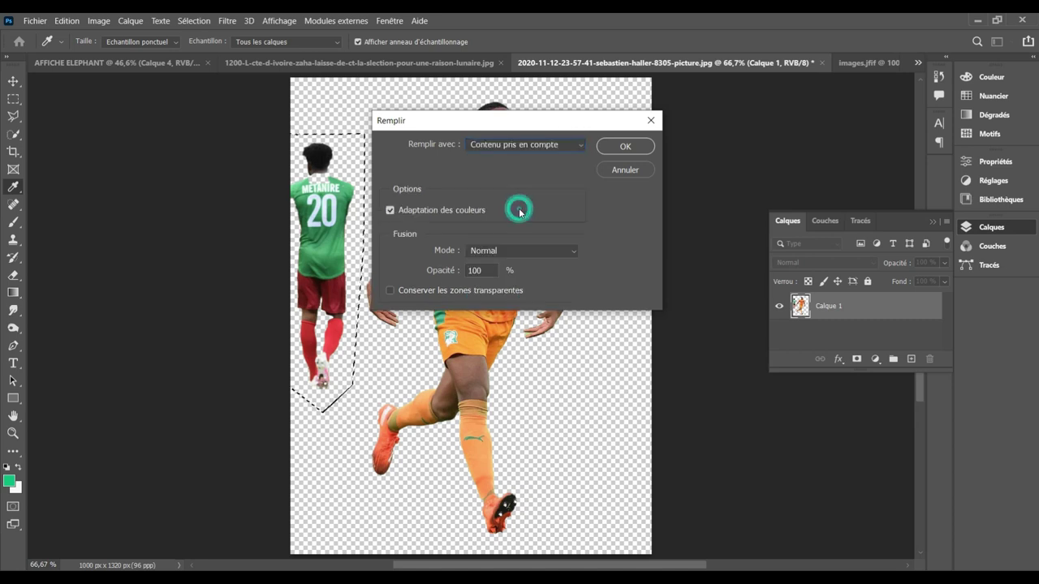
left_click(633, 148)
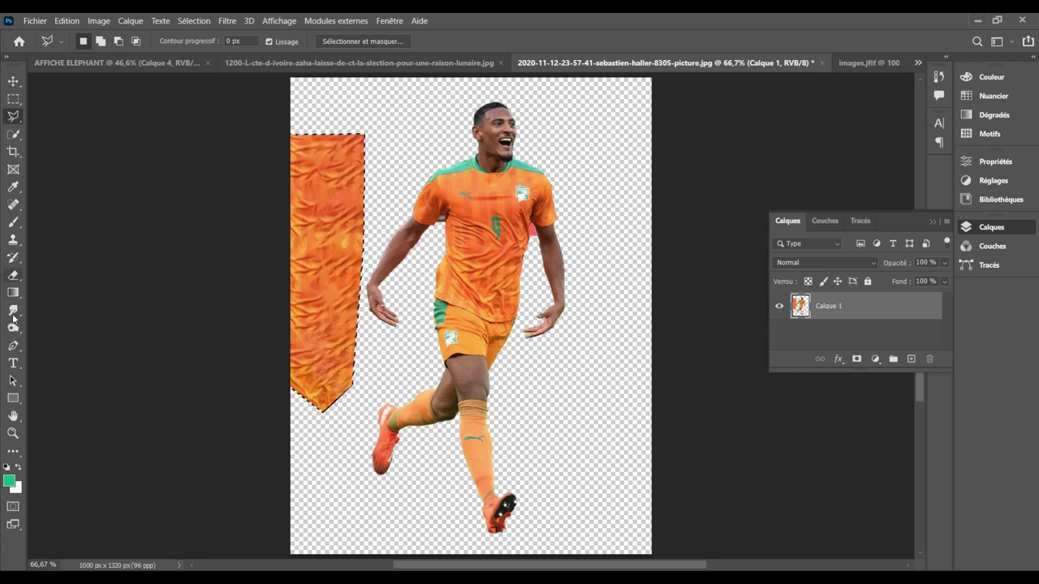
Step: Erase the orange blobs in the left strip with the Magic Eraser
left_click(11, 276)
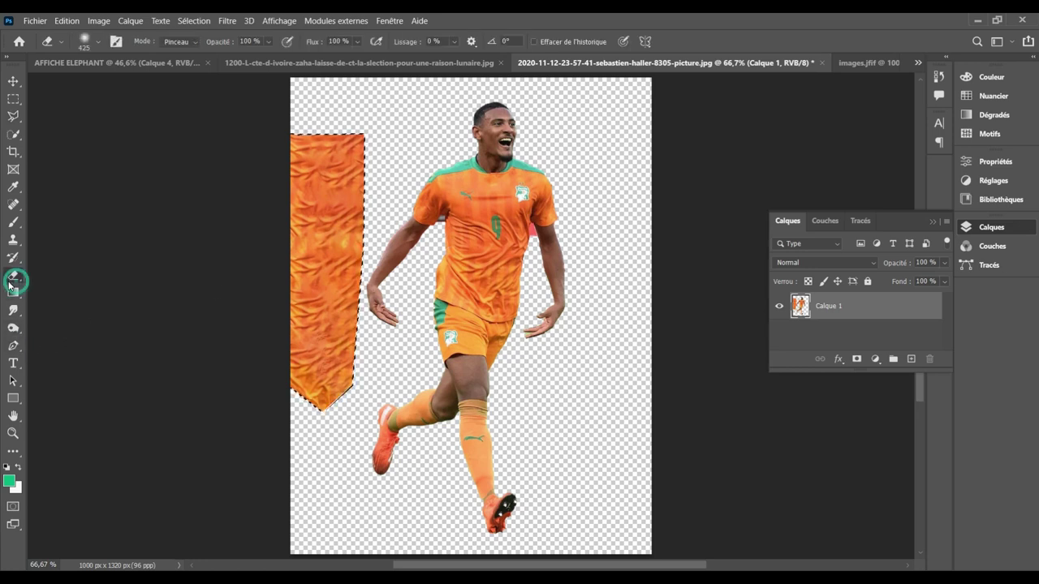
right_click(12, 277)
left_click(62, 301)
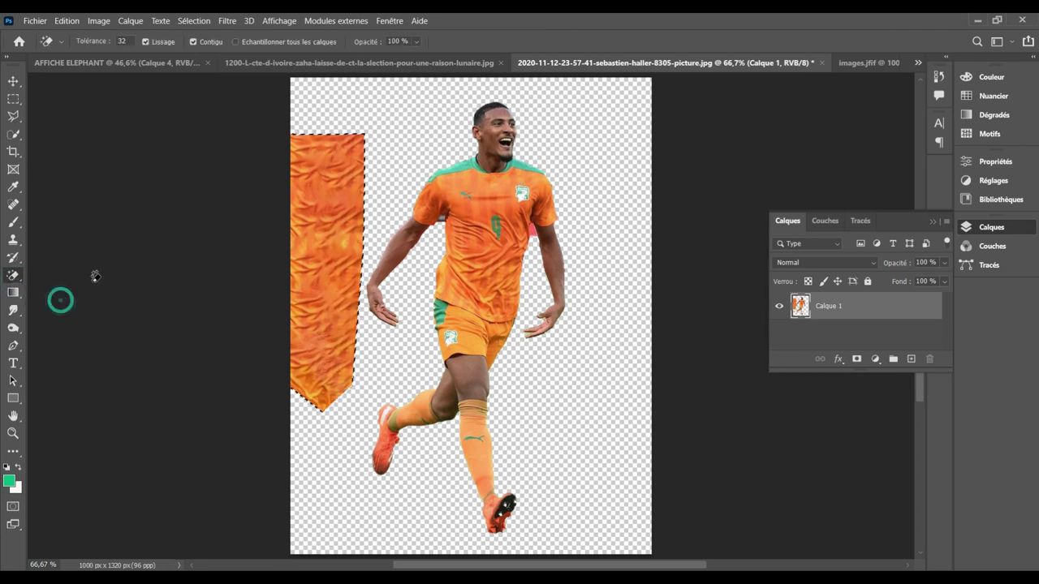
left_click(322, 181)
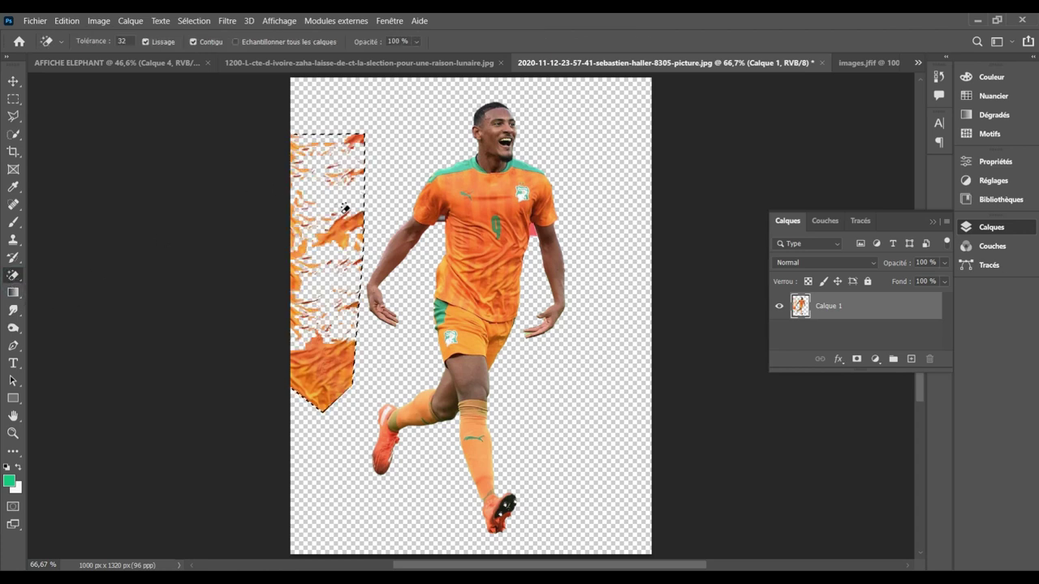
left_click(325, 234)
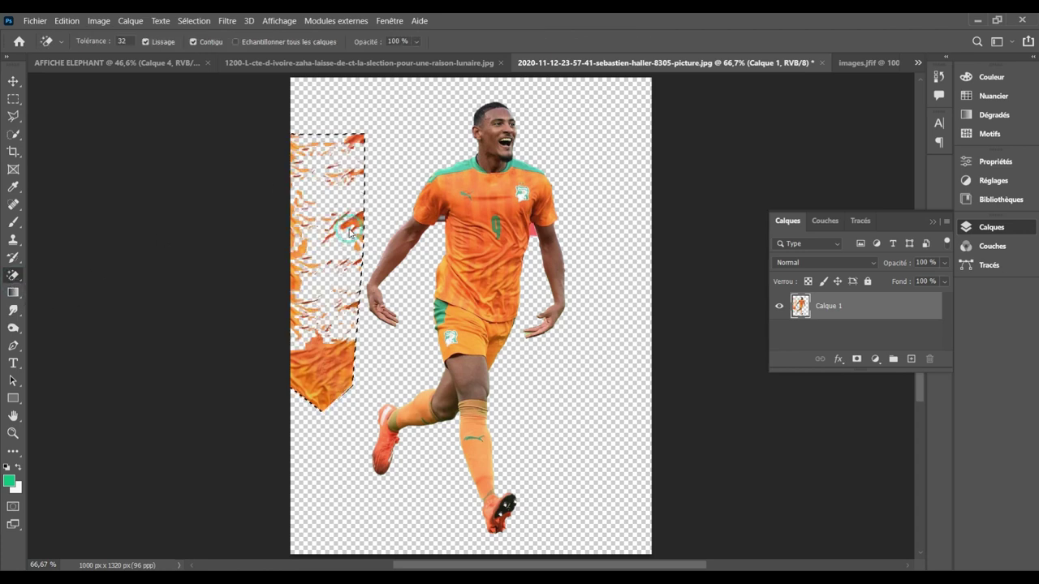
left_click(322, 372)
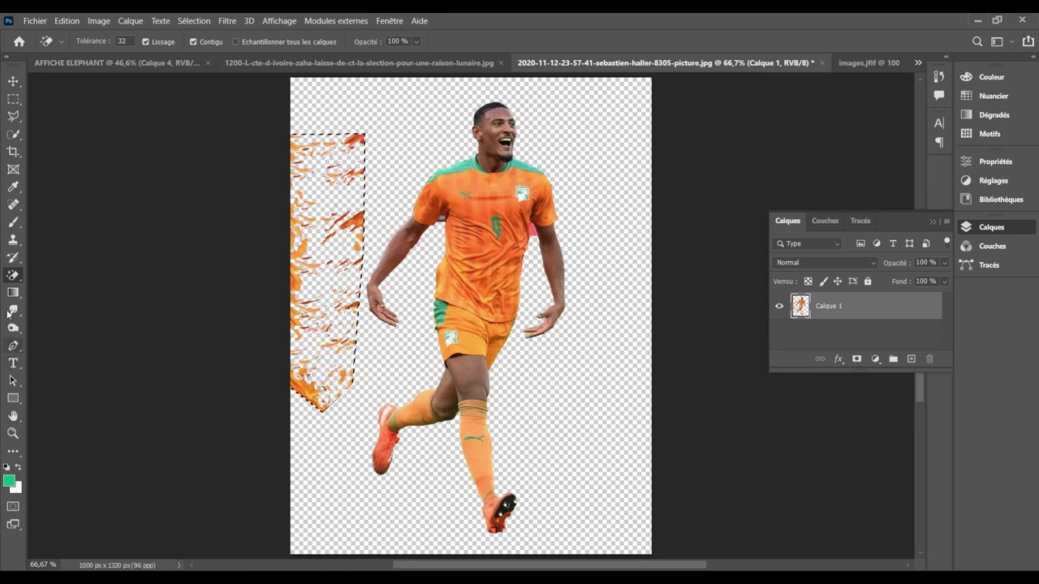
Step: Wipe the remaining orange specks with the Eraser, deselect, and drag the player toward the poster
right_click(13, 275)
left_click(70, 275)
mouse_move(300, 188)
left_mouse_down()
mouse_move(379, 148)
mouse_move(297, 209)
mouse_move(267, 105)
left_mouse_up()
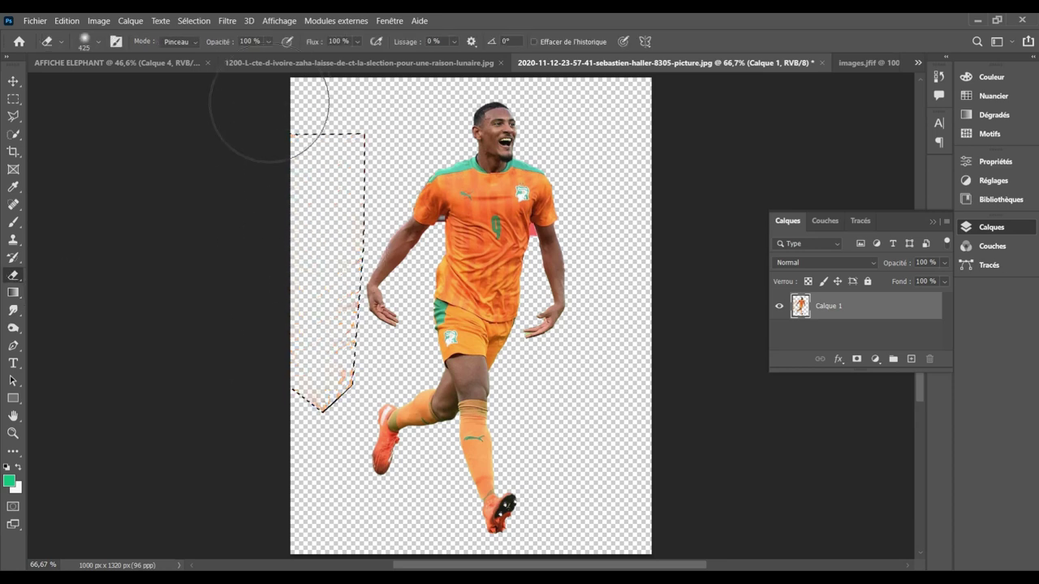
mouse_move(290, 209)
left_mouse_down()
mouse_move(359, 301)
mouse_move(348, 348)
mouse_move(358, 174)
left_mouse_up()
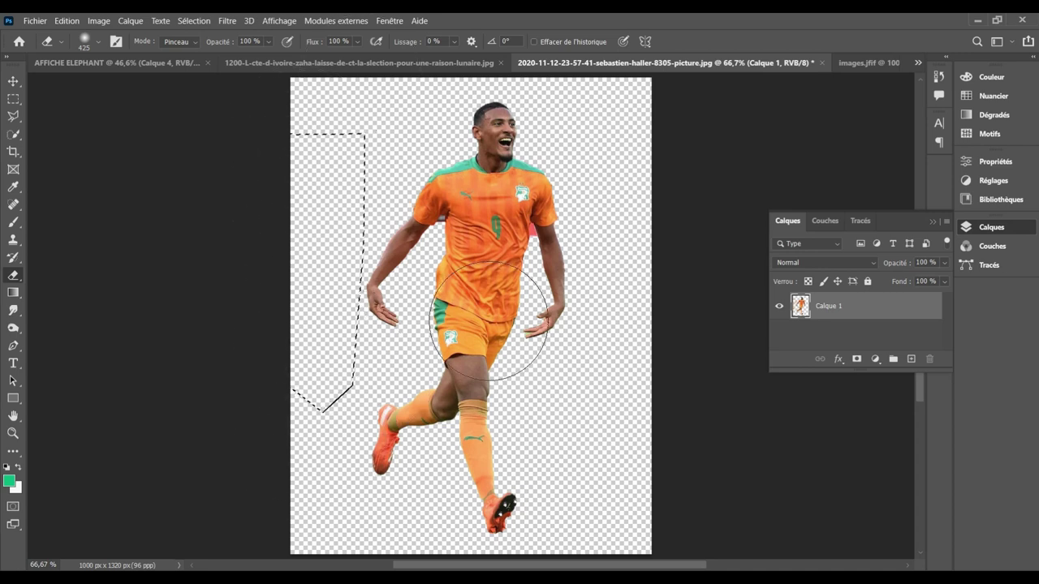
key("ctrl+d")
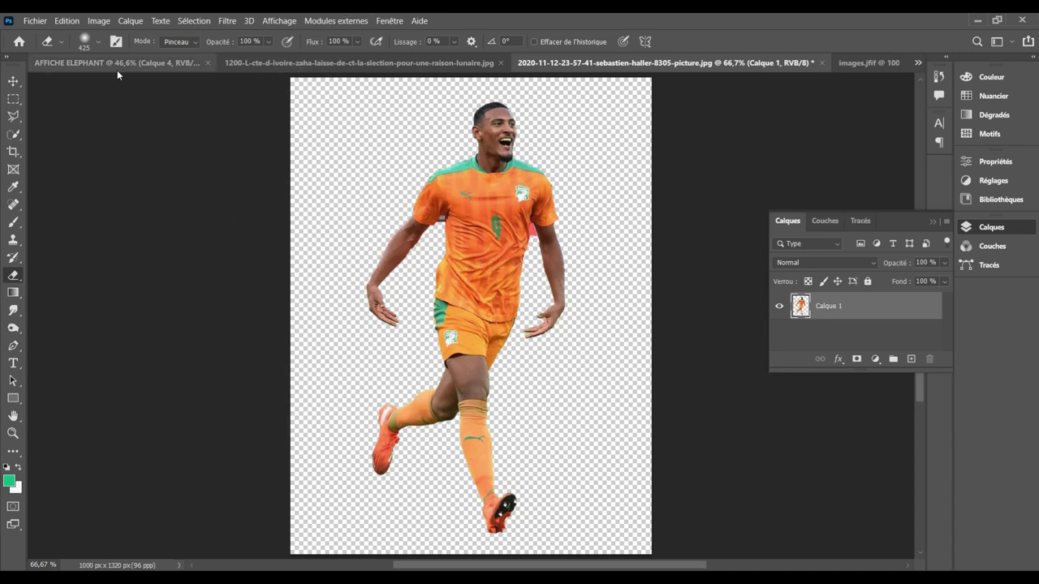
left_click(14, 82)
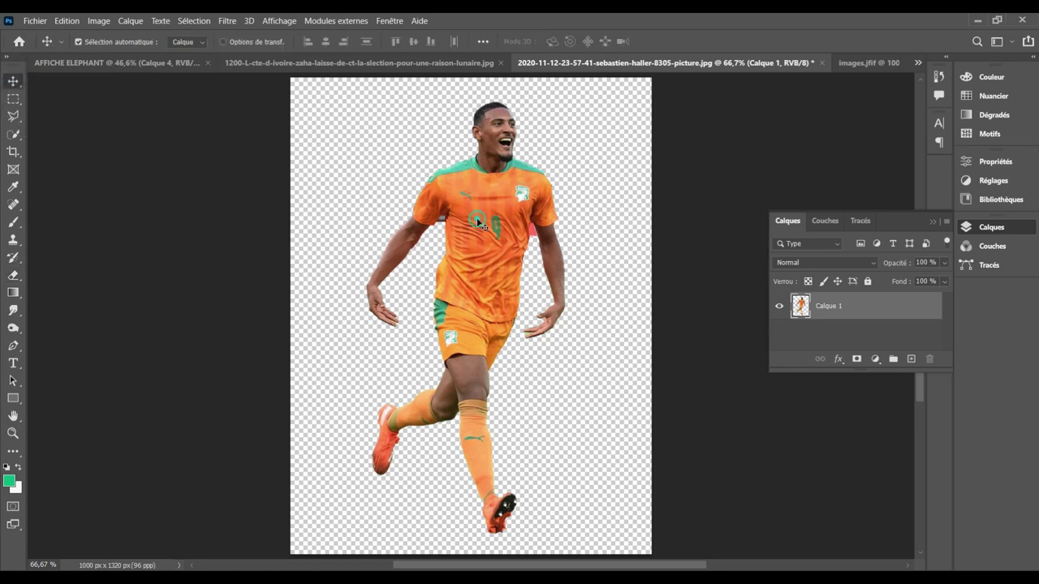
left_click_drag(480, 223, 304, 74)
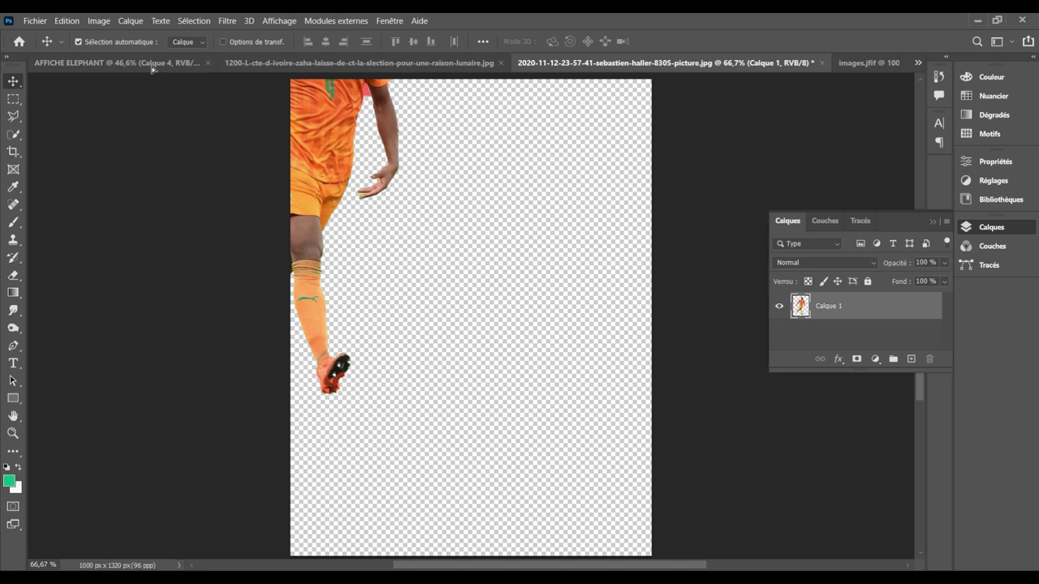
Step: Drop the player onto the AFFICHE ELEPHANT poster as Calque 7 and place it upper left
left_click(152, 65)
left_click_drag(419, 310, 422, 314)
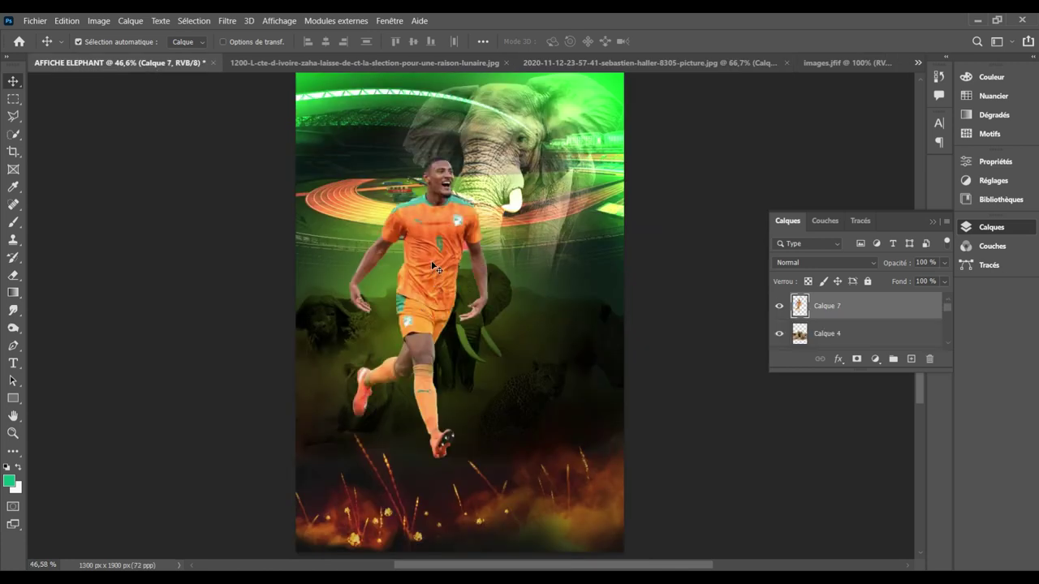
left_click_drag(433, 266, 427, 234)
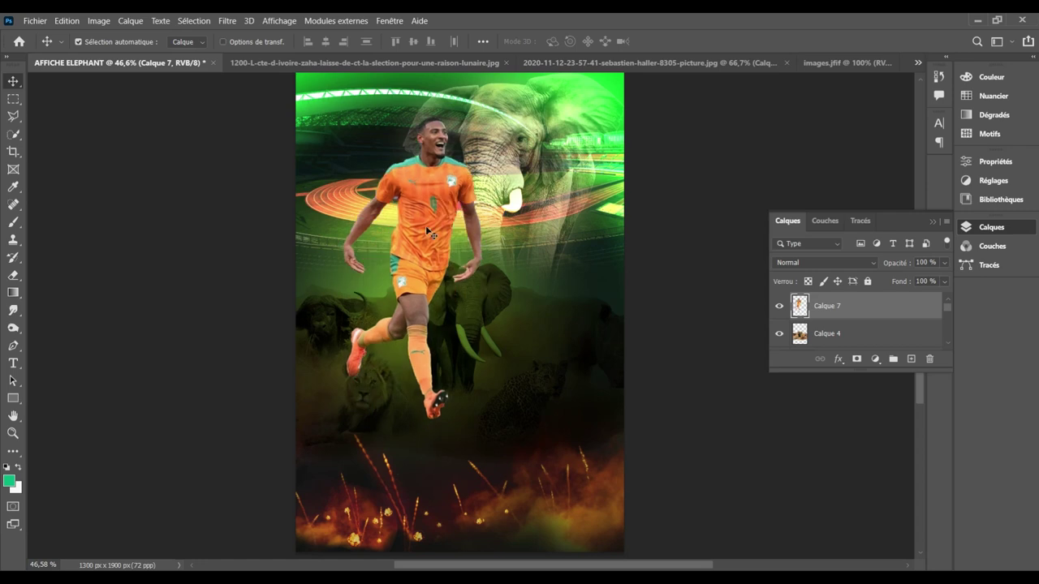
left_click_drag(441, 198, 419, 189)
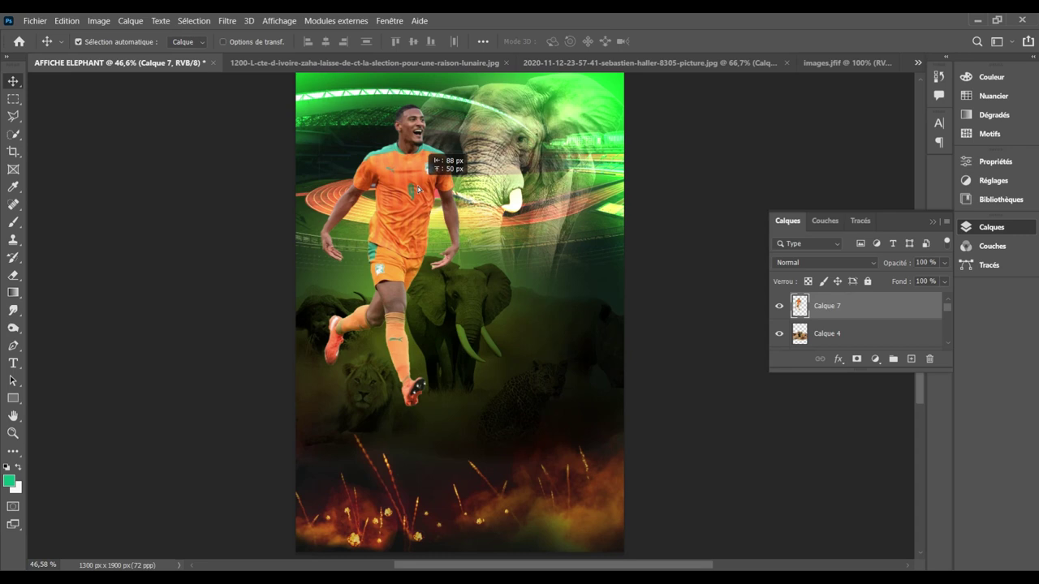
left_click_drag(419, 189, 420, 191)
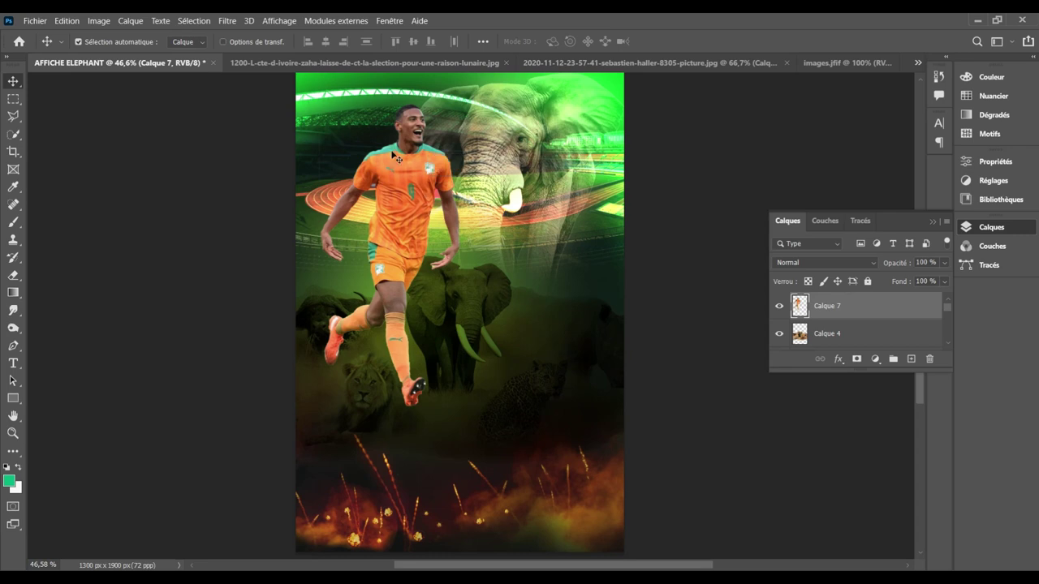
left_click(385, 64)
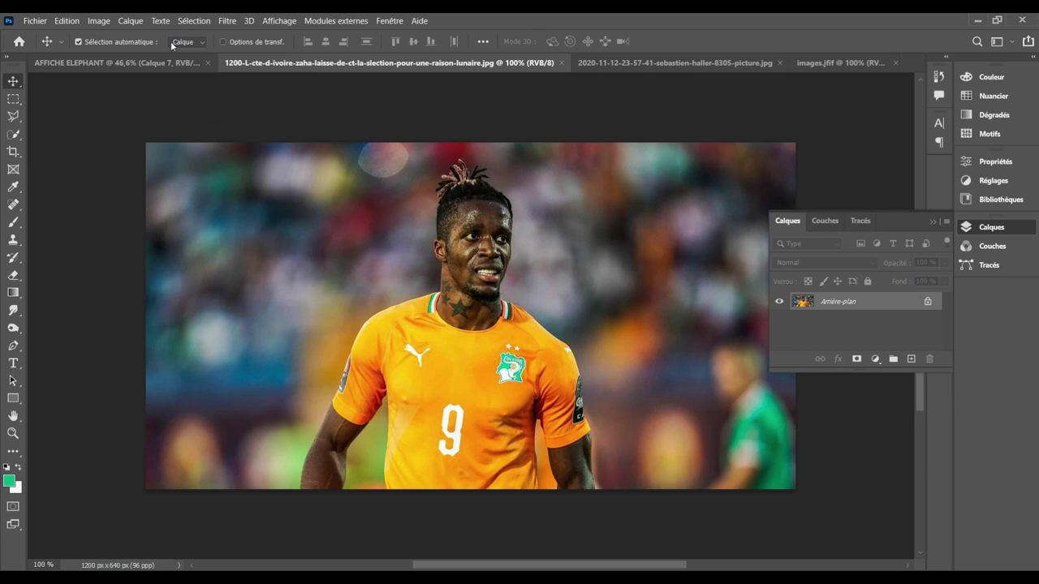
Step: Select the number 9 footballer with Sélection > Sujet and subtract background near his lower-right arm
left_click(189, 22)
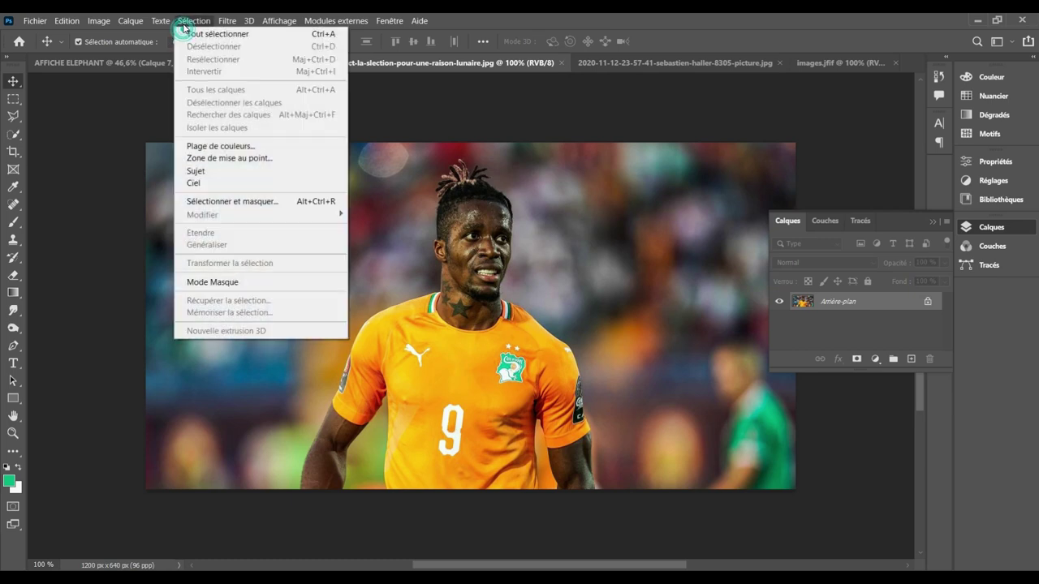
left_click(208, 173)
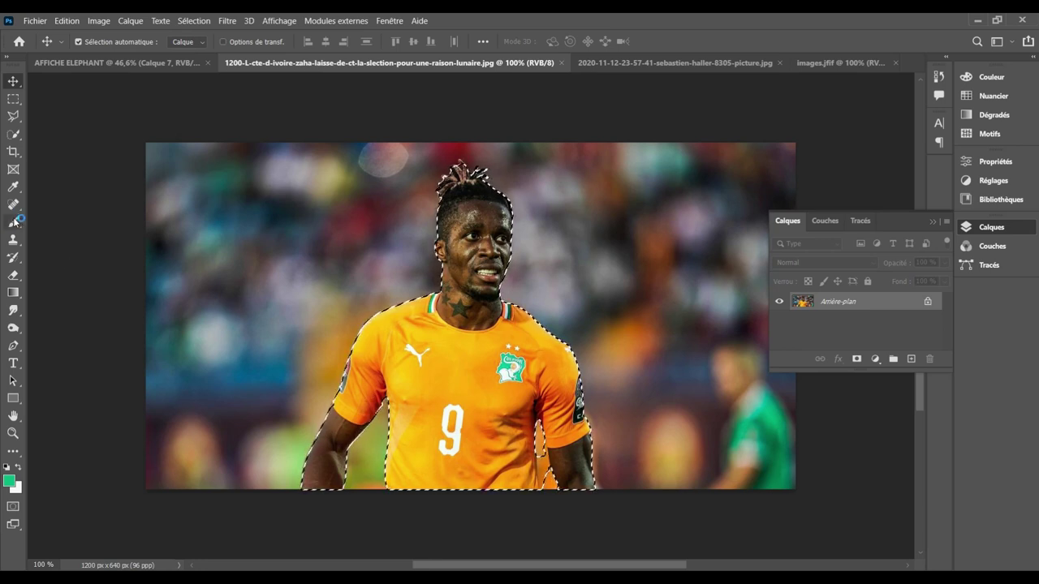
left_click(11, 135)
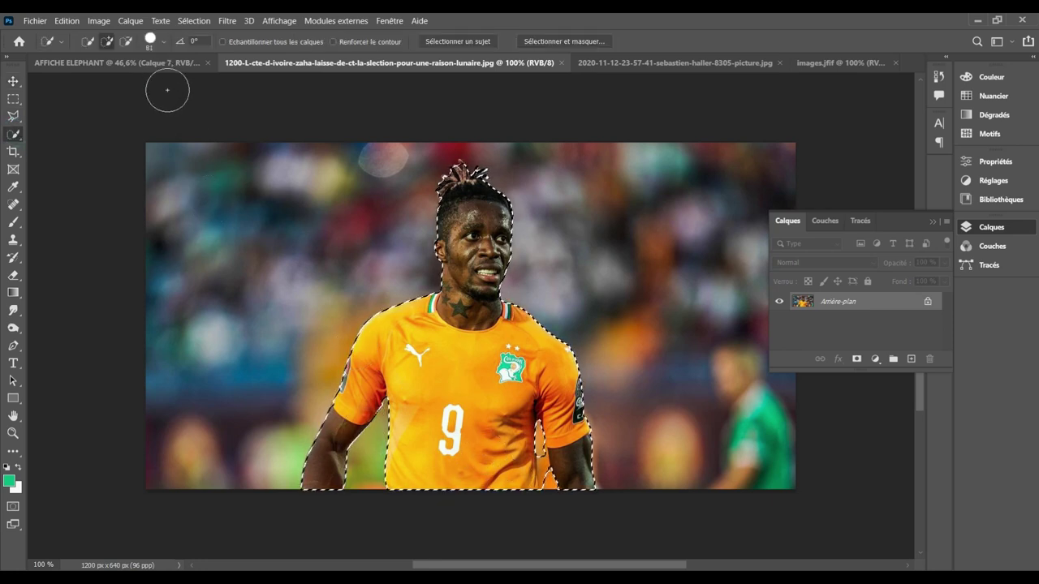
left_click(125, 44)
left_click_drag(543, 485, 549, 514)
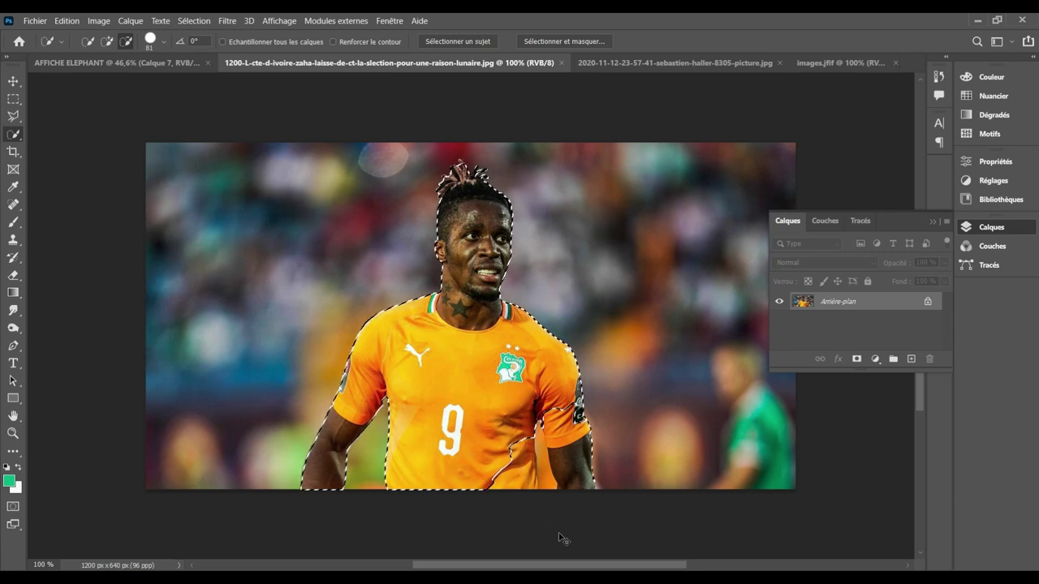
Step: Set the Quick Selection brush to 19 px and trim the jersey's lower-right edge
left_click(106, 41)
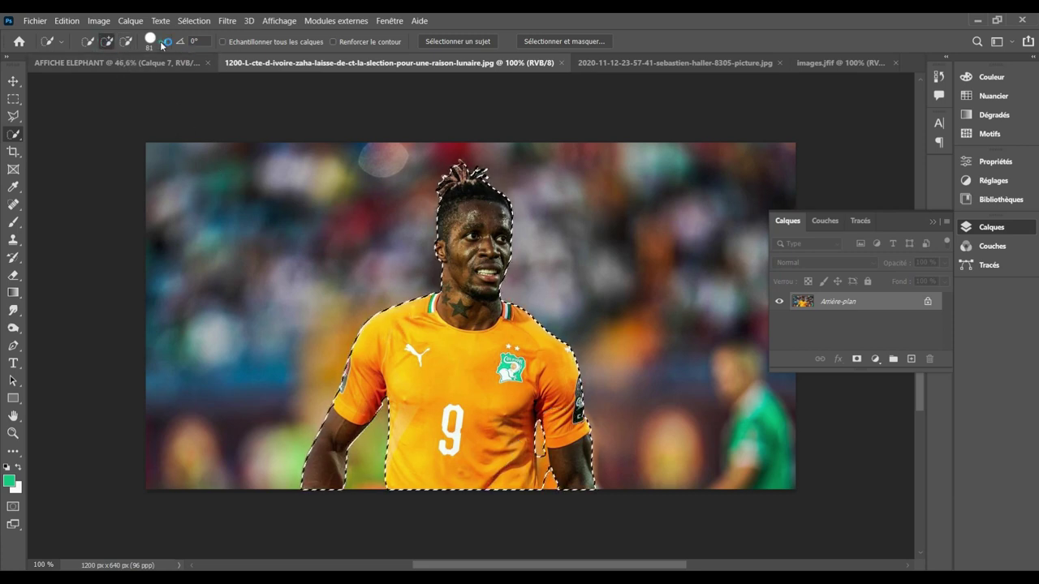
left_click(163, 42)
left_click_drag(112, 78, 102, 79)
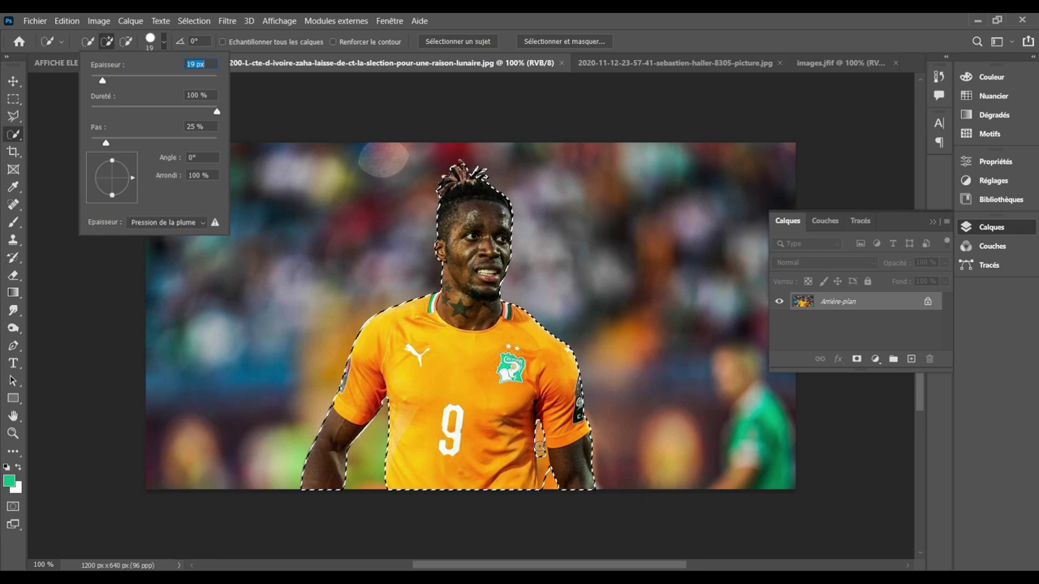
key("Return")
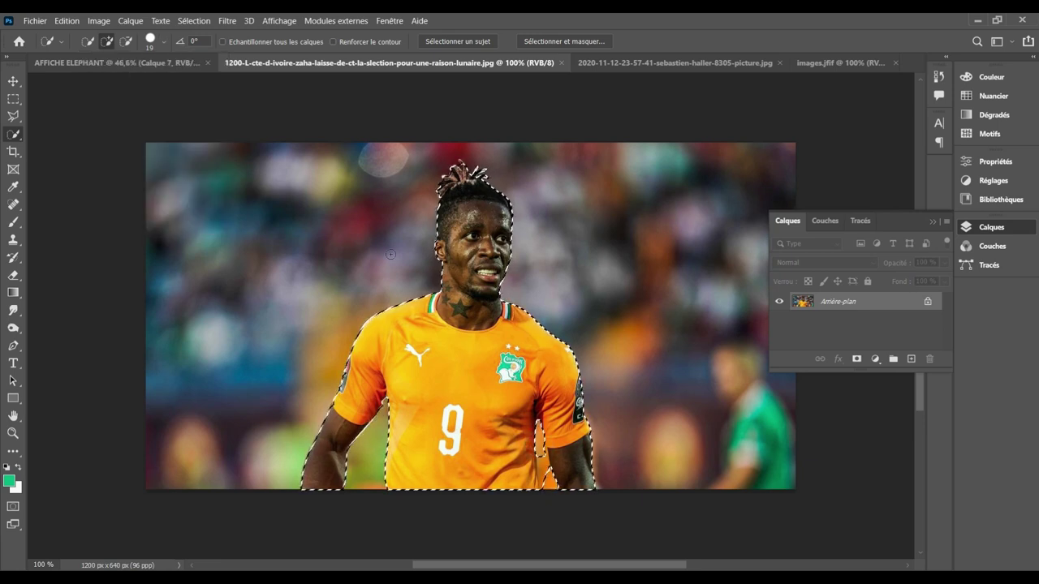
left_click(126, 42)
left_click_drag(542, 464, 555, 551)
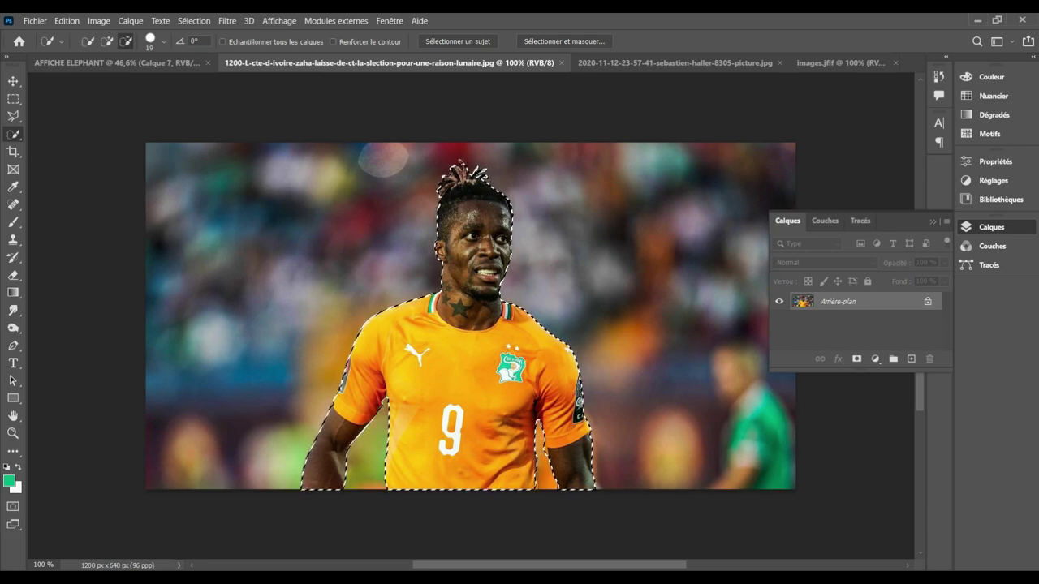
Step: Copy the number 9 footballer to his own layer and drop him into the poster's lower middle
key("ctrl+j")
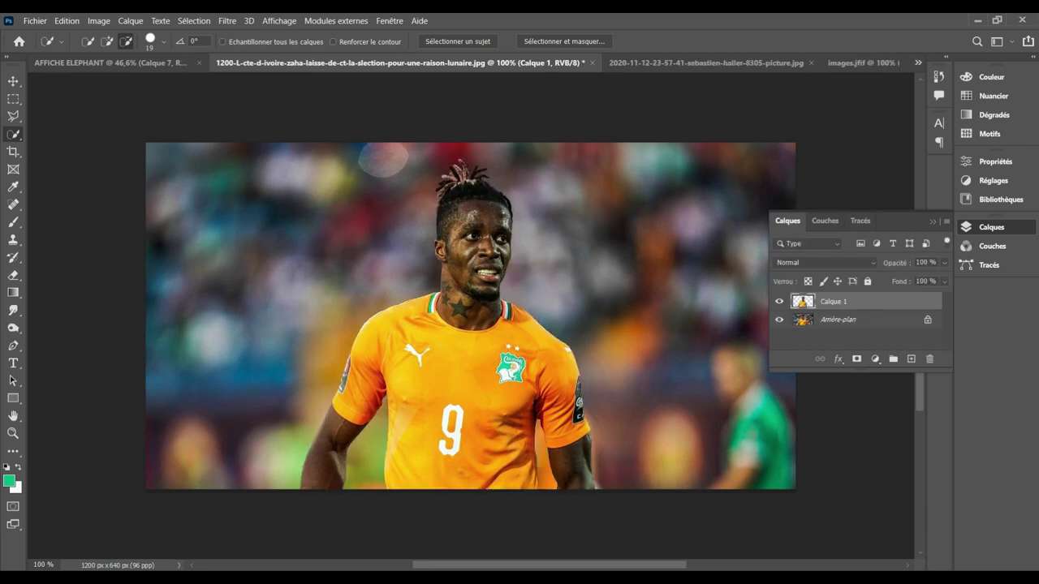
left_click(836, 321)
key("Delete")
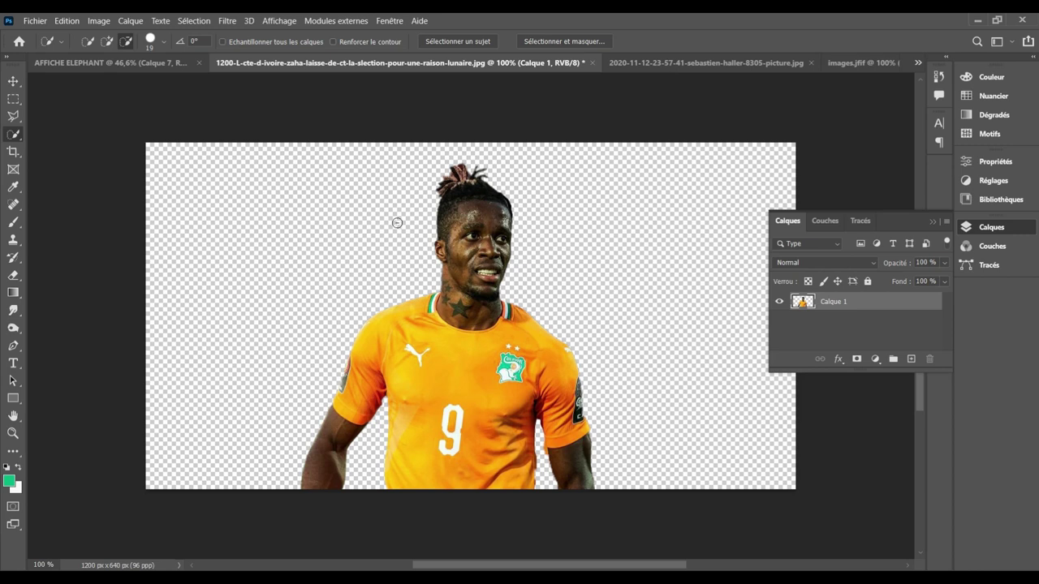
left_click(13, 81)
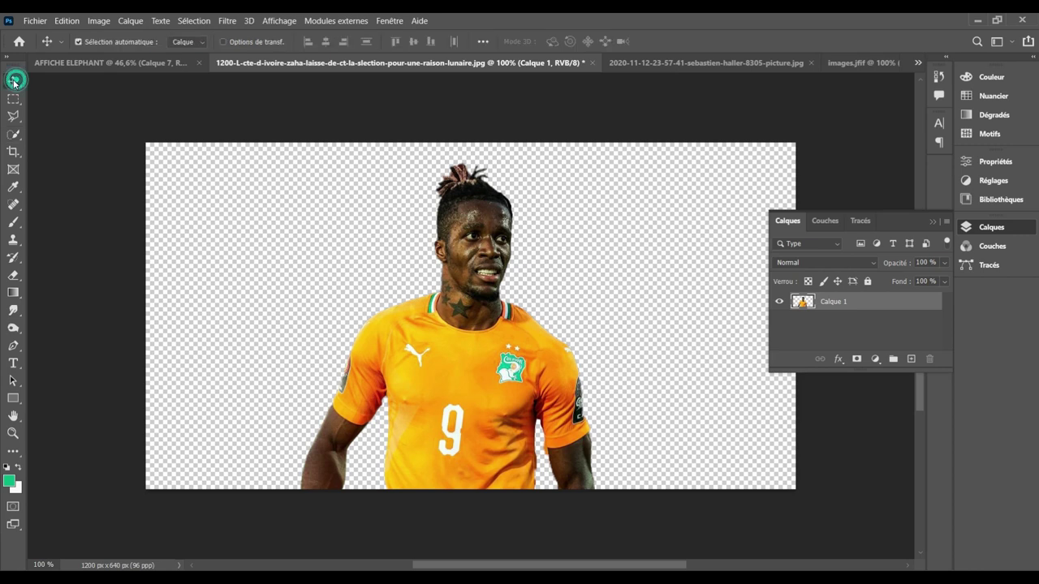
left_click_drag(493, 377, 127, 69)
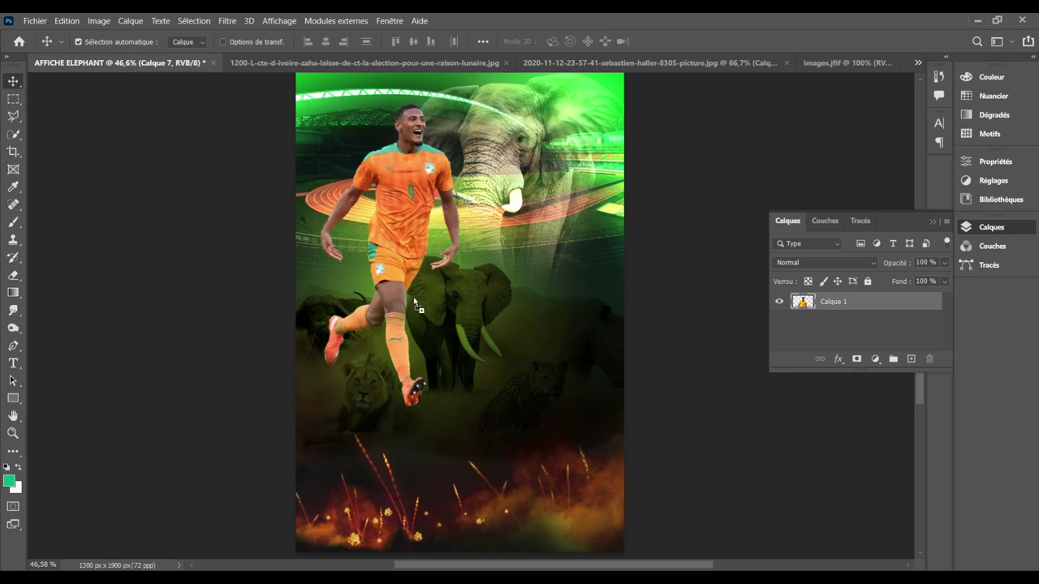
mouse_move(414, 305)
left_mouse_down()
mouse_move(435, 344)
mouse_move(481, 347)
left_mouse_up()
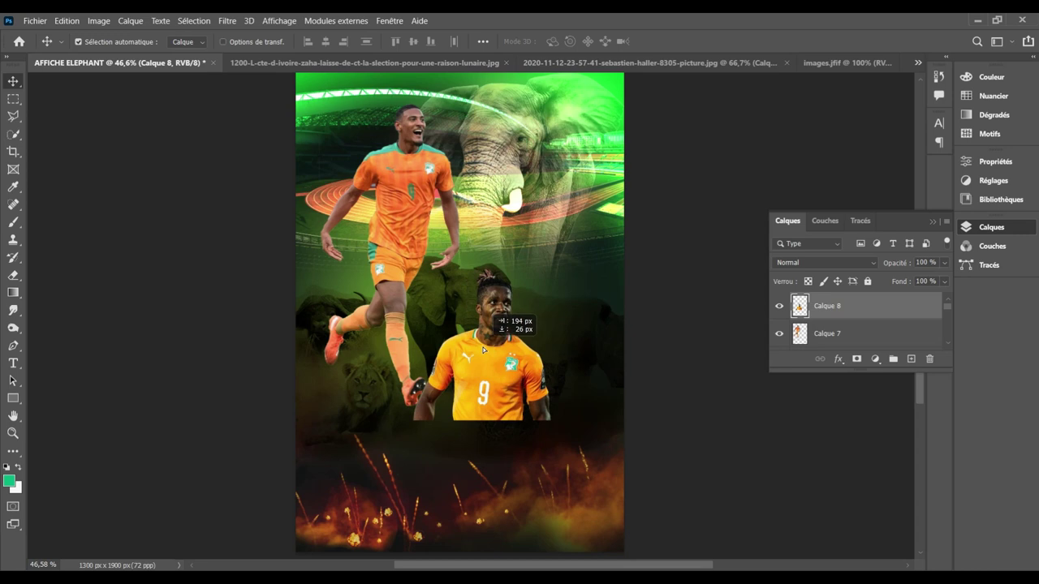
Step: Close the number 9 footballer's source photo without saving
left_click(378, 69)
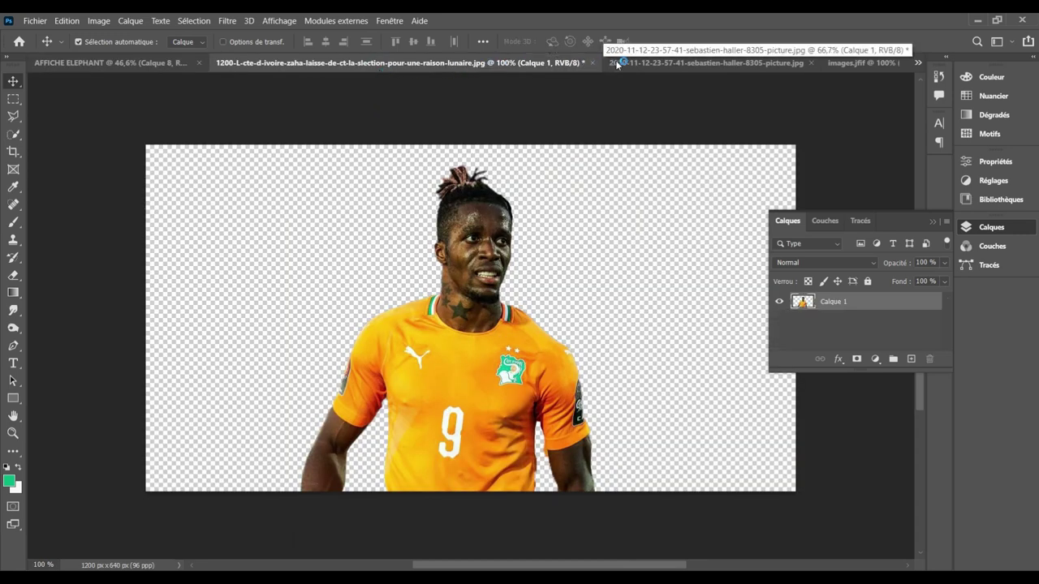
left_click(590, 64)
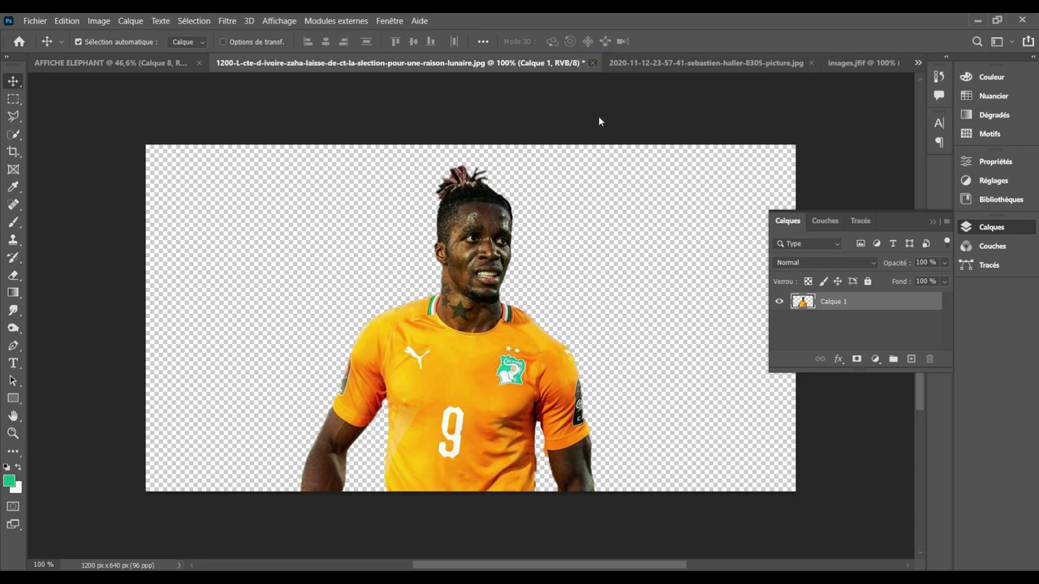
left_click(557, 238)
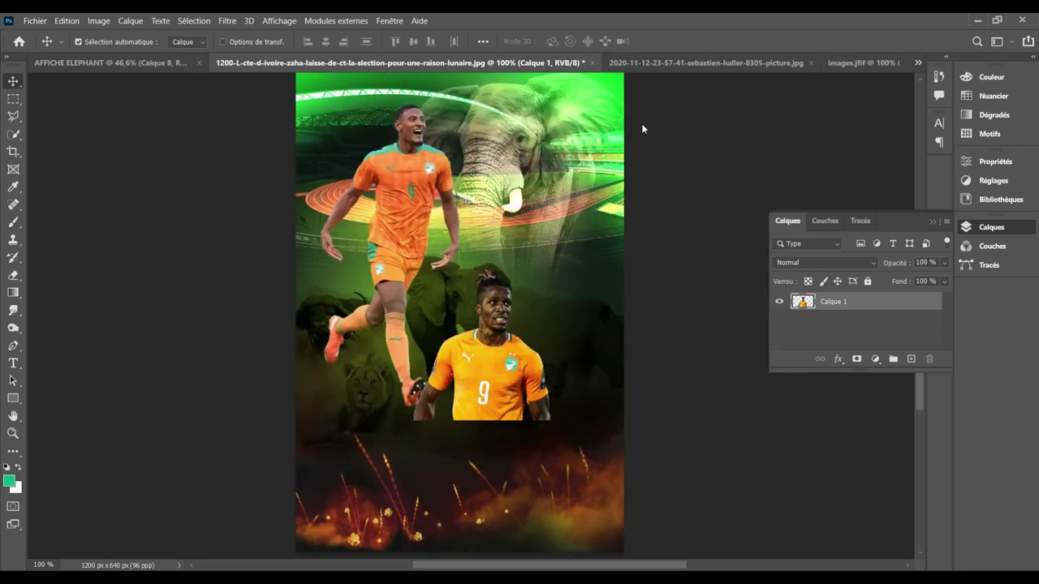
Step: Close the sebastien-haller document without saving, then close images.jfif
left_click(604, 63)
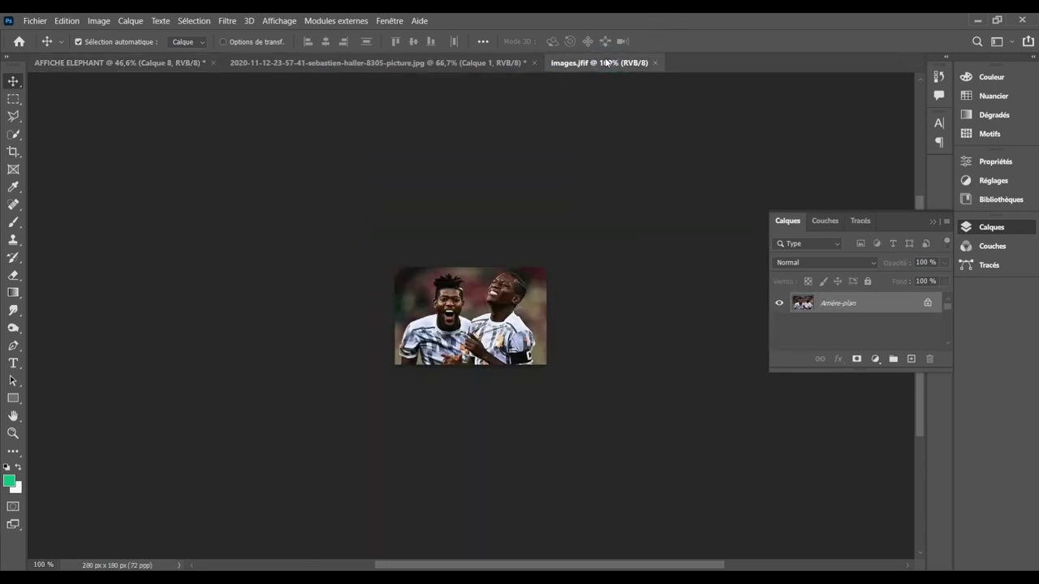
left_click(451, 63)
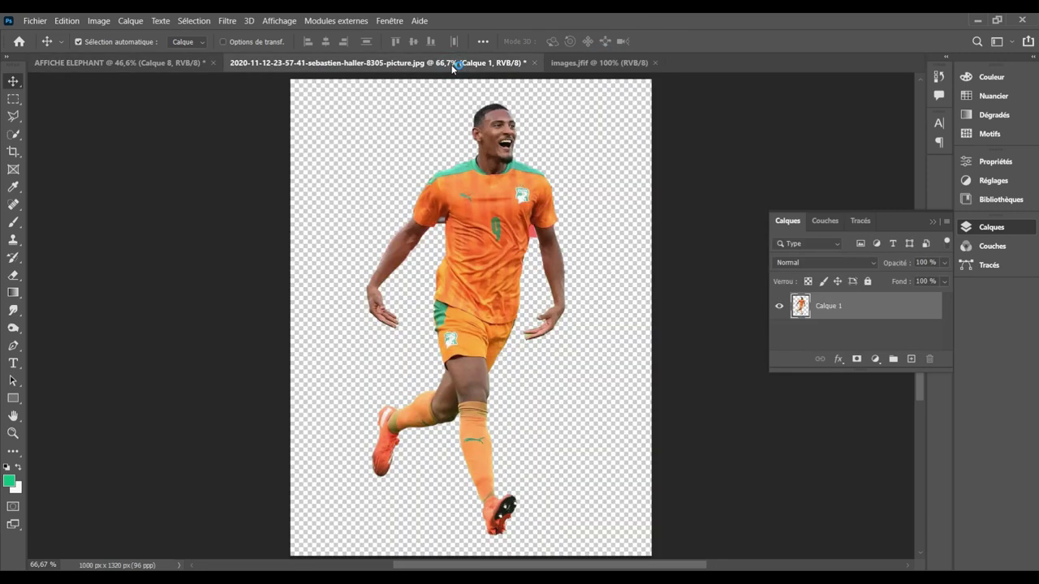
left_click(534, 62)
left_click(562, 236)
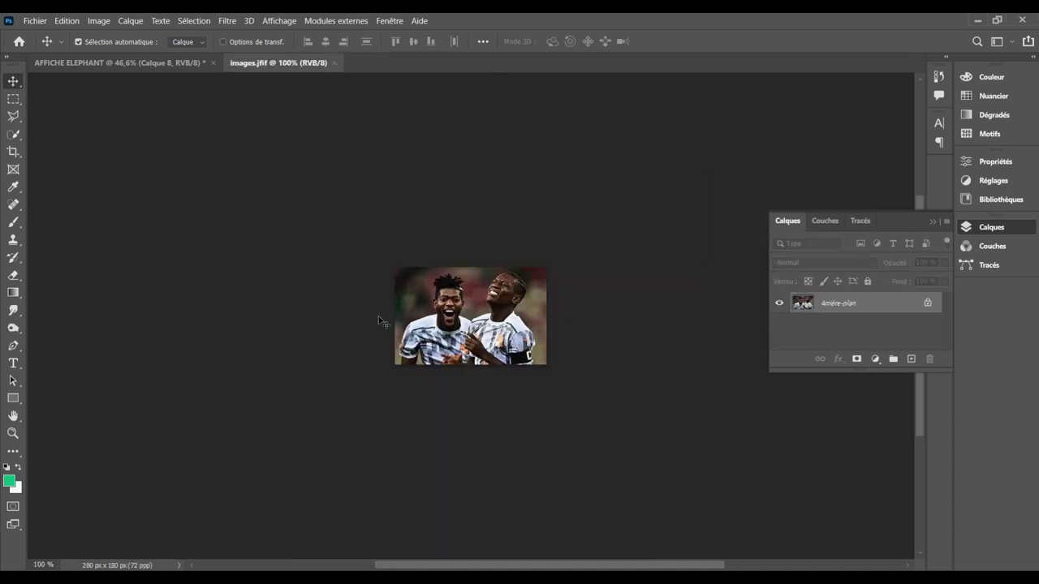
double_click(14, 420)
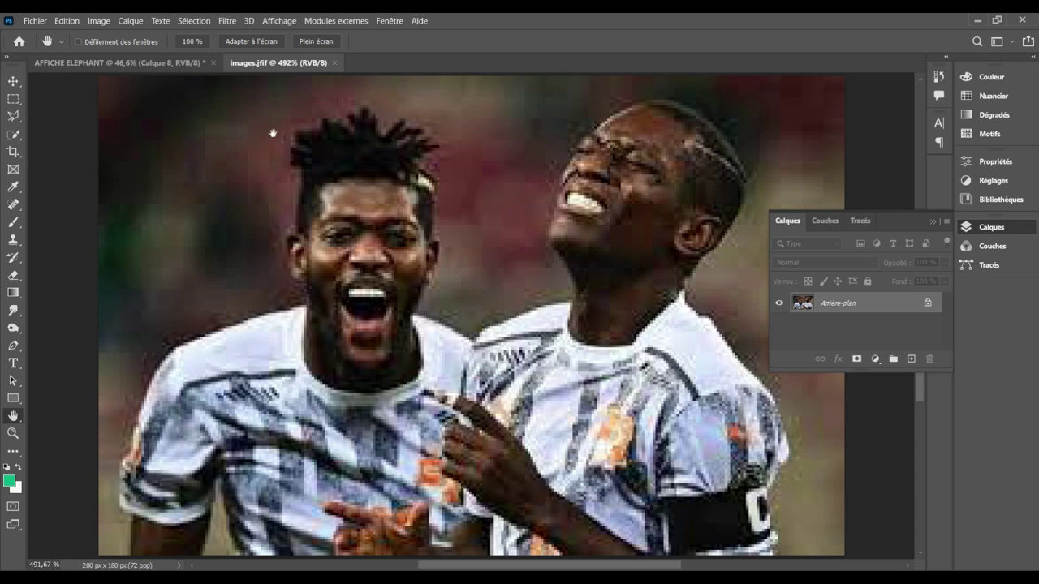
left_click(336, 64)
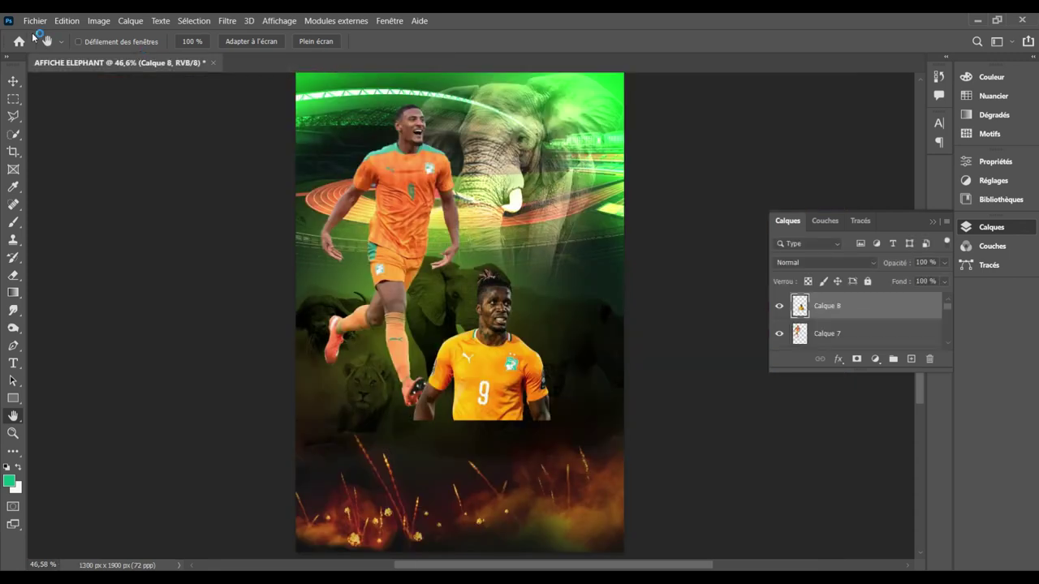
Step: Open the photo 20220112_223560
left_click(28, 20)
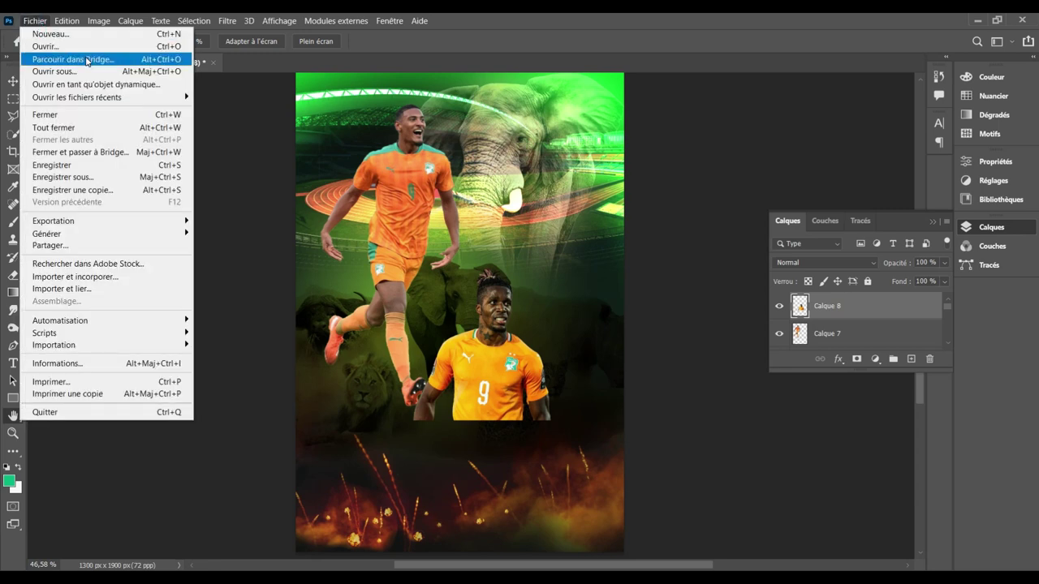
left_click(80, 49)
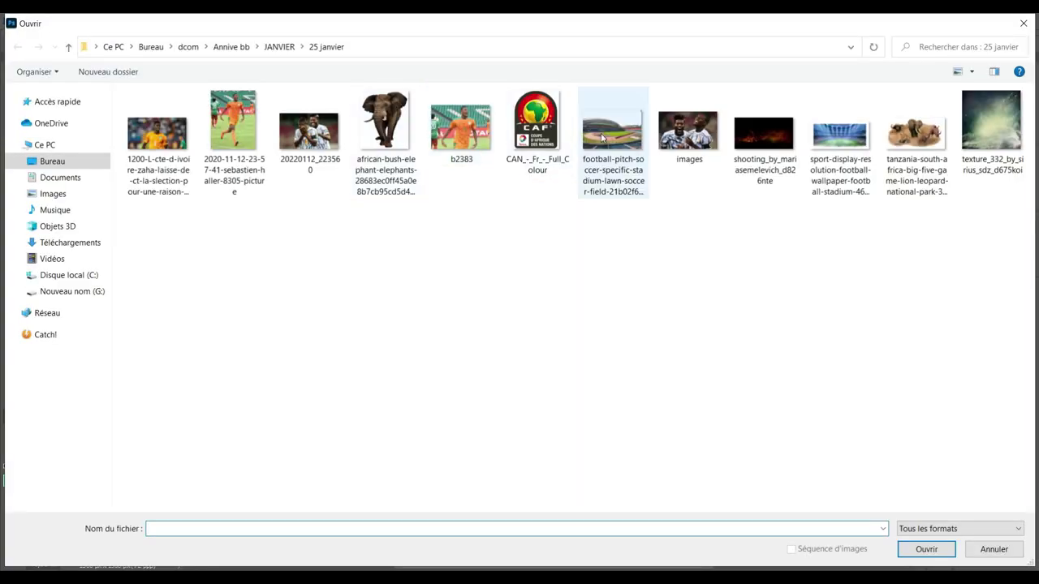
left_click(314, 131)
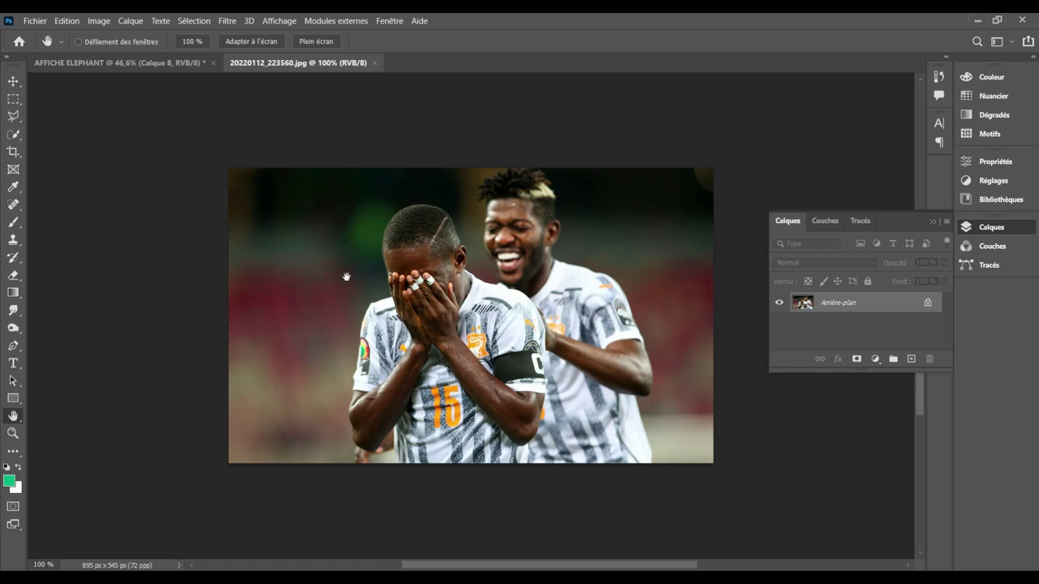
Step: Select Subject, copy the two players to Calque 1 and delete the Arrière-plan layer
left_click(194, 21)
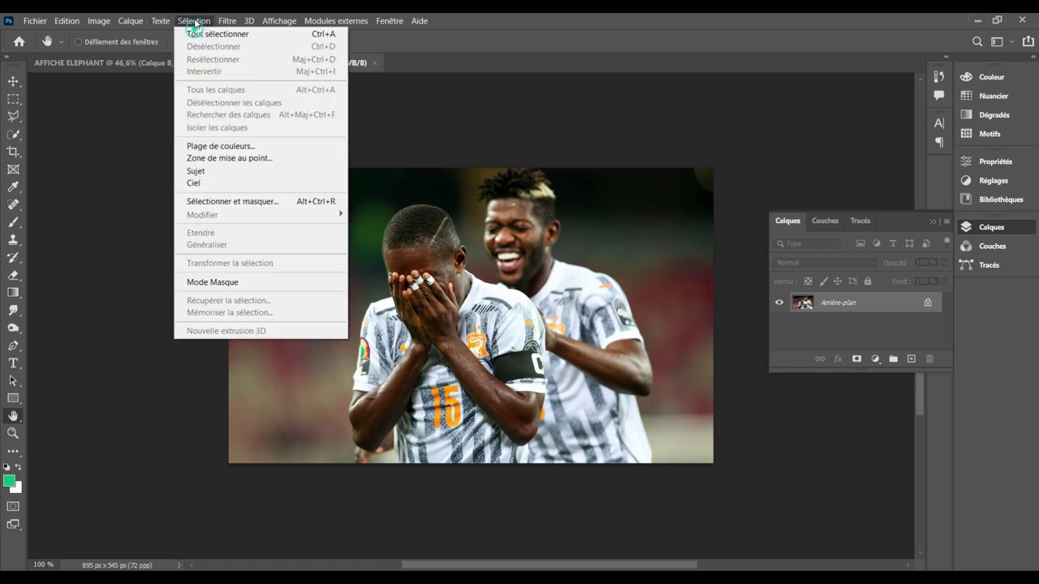
left_click(211, 172)
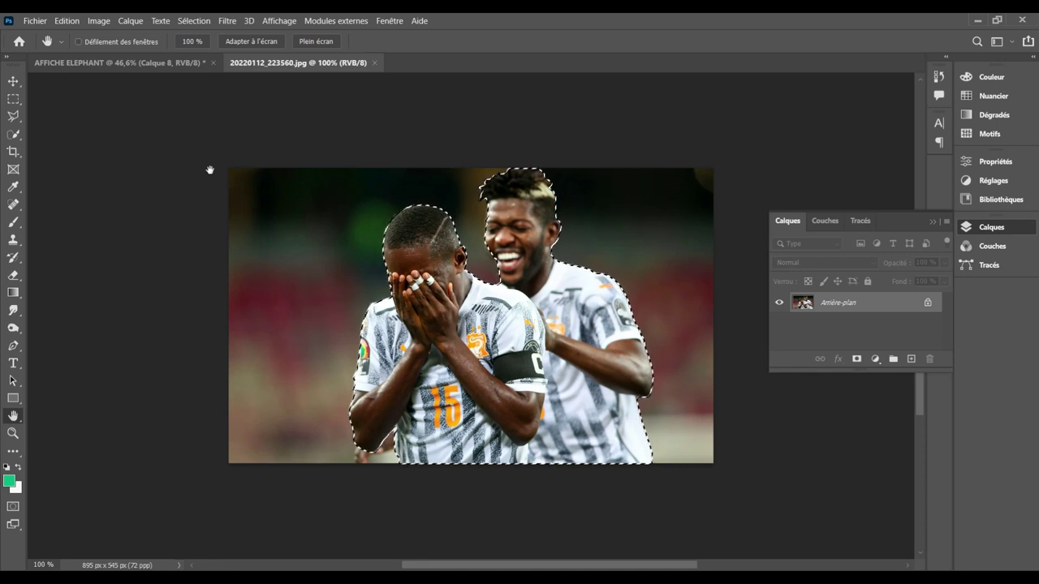
key("ctrl+j")
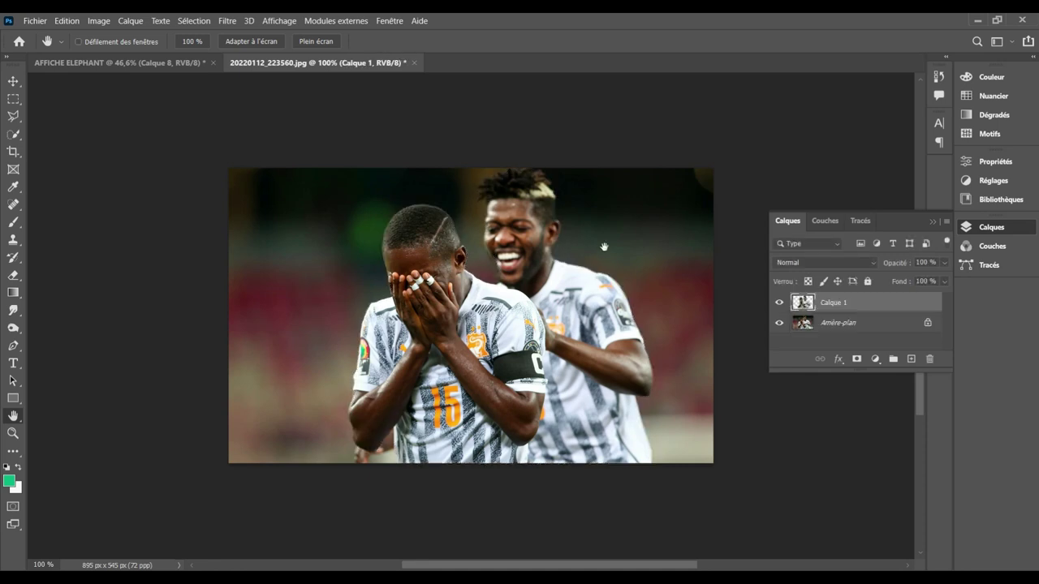
left_click(838, 324)
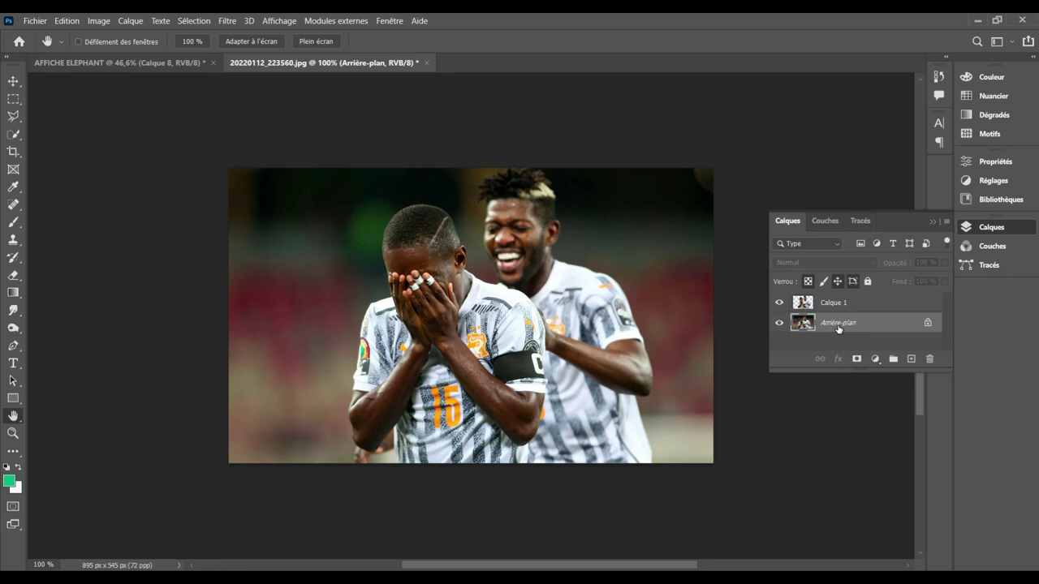
key("Delete")
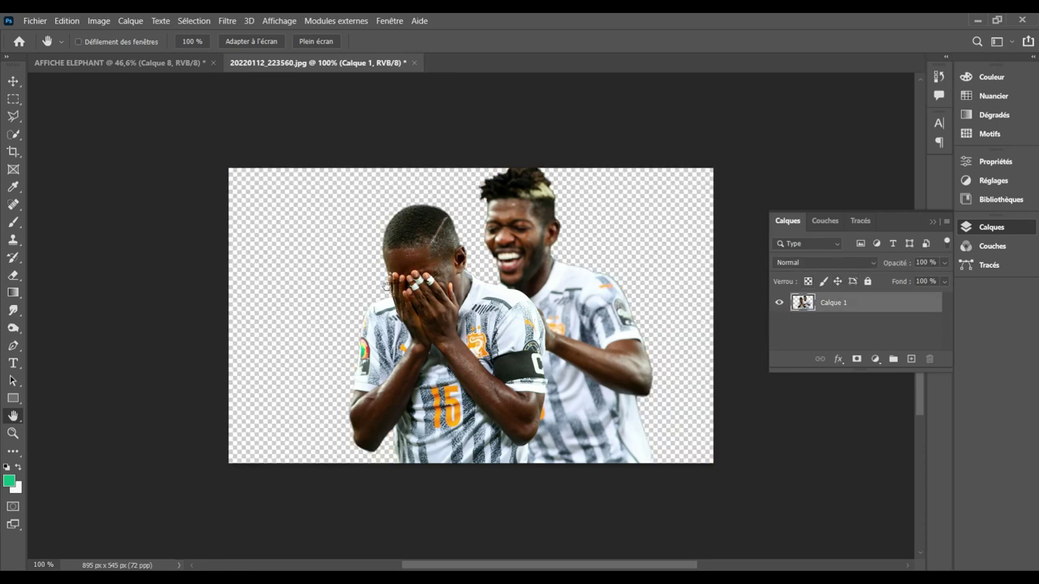
left_click(13, 82)
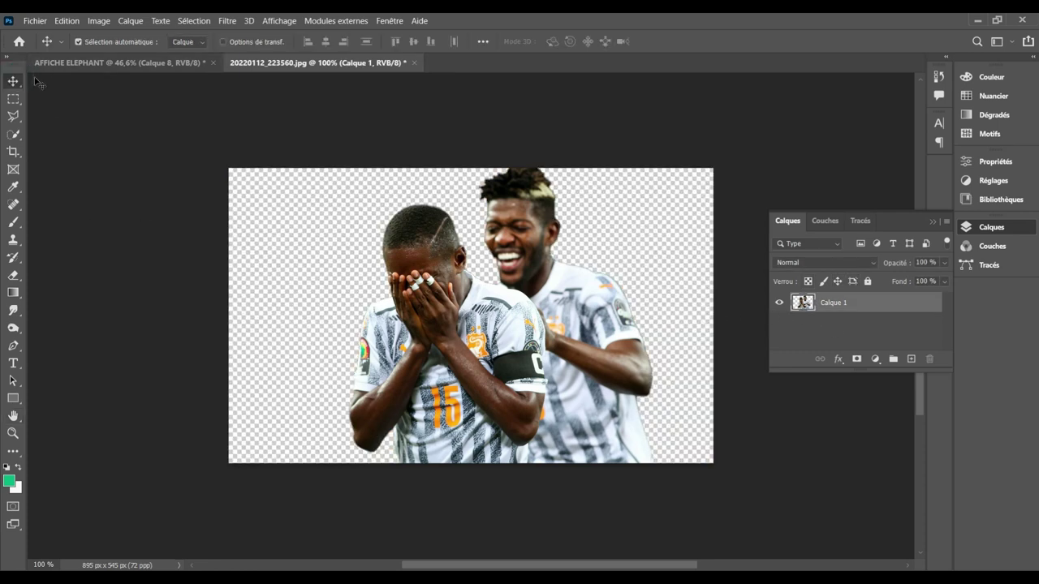
Step: Drop the white-shirted pair into AFFICHE ELEPHANT as Calque 9, nudged down and scaled to about 145%
left_click_drag(413, 327, 155, 73)
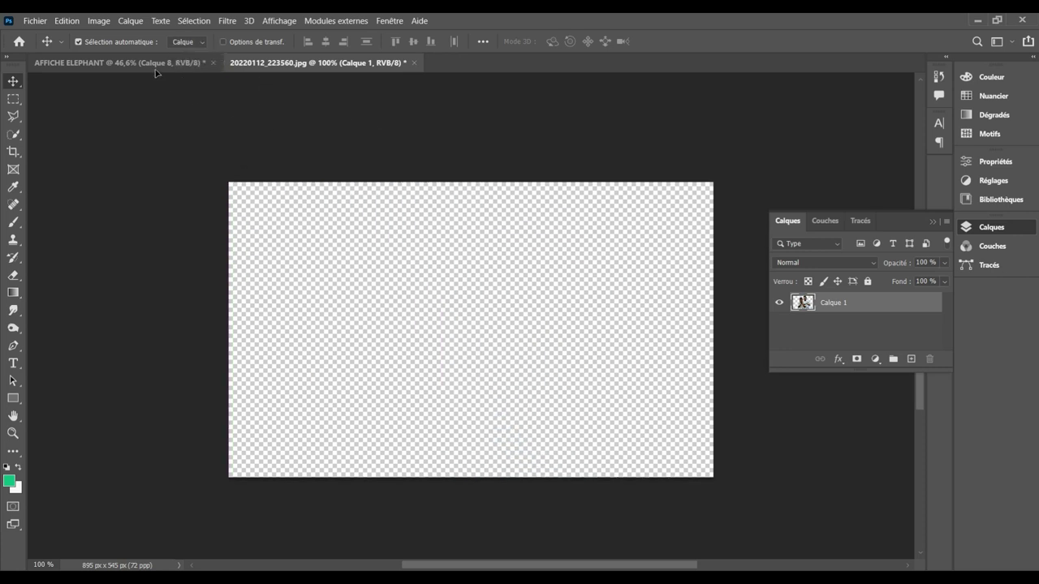
left_click(151, 64)
left_click_drag(378, 183, 448, 328)
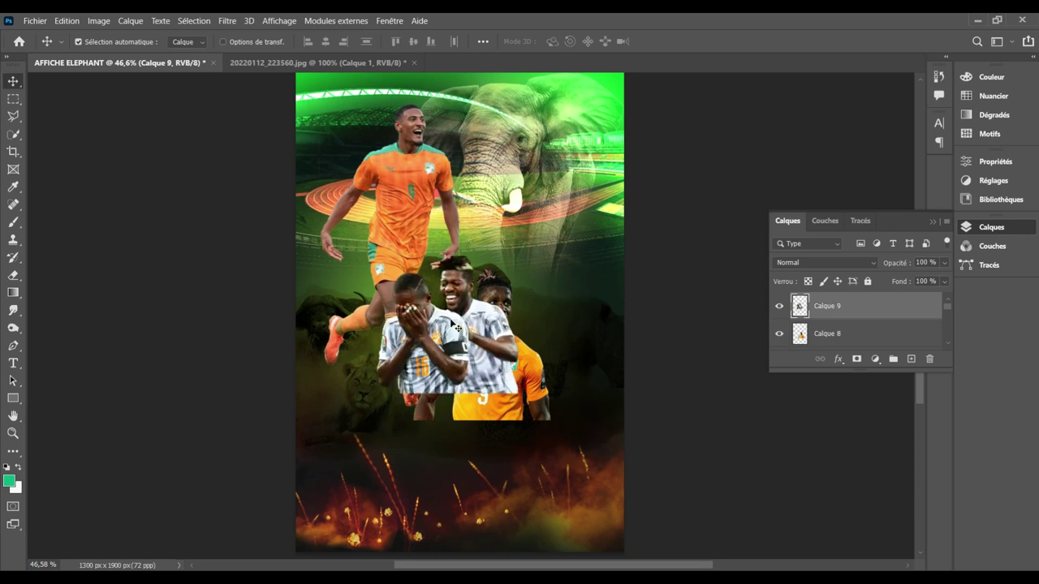
left_click_drag(468, 399, 478, 445)
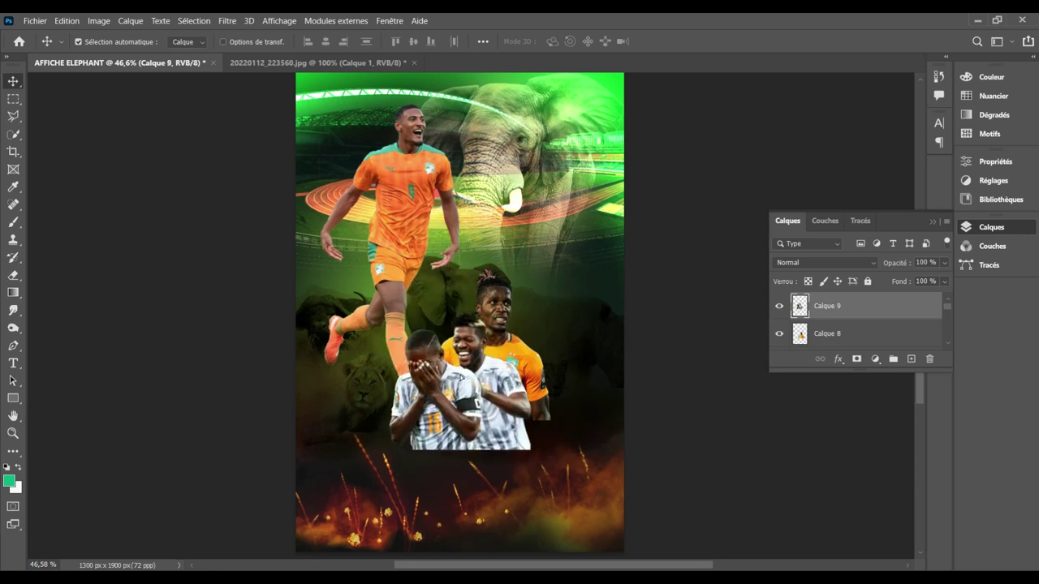
key("ctrl+t")
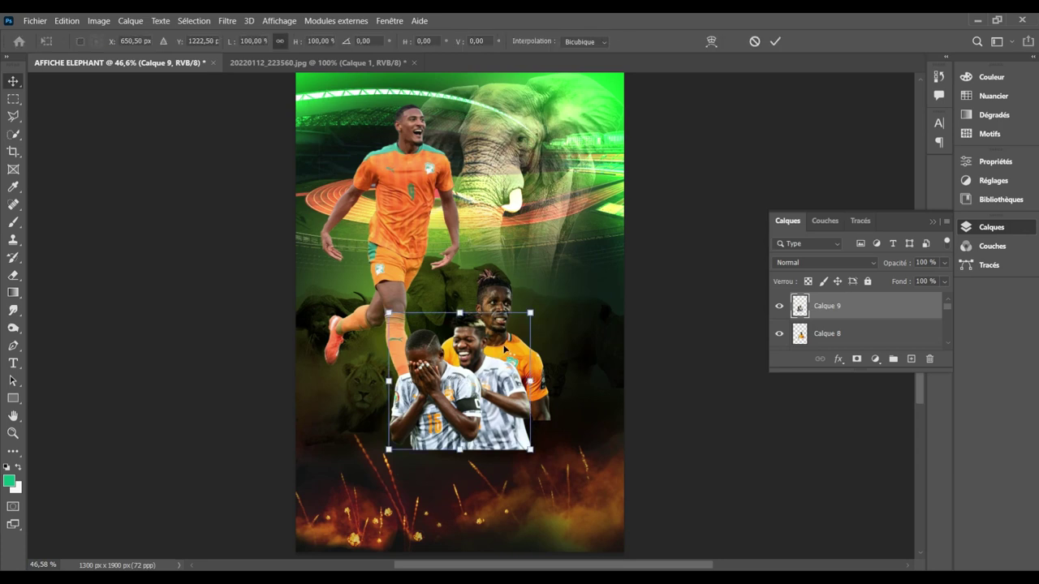
mouse_move(531, 311)
left_mouse_down()
mouse_move(600, 242)
mouse_move(595, 249)
left_mouse_up()
key("Return")
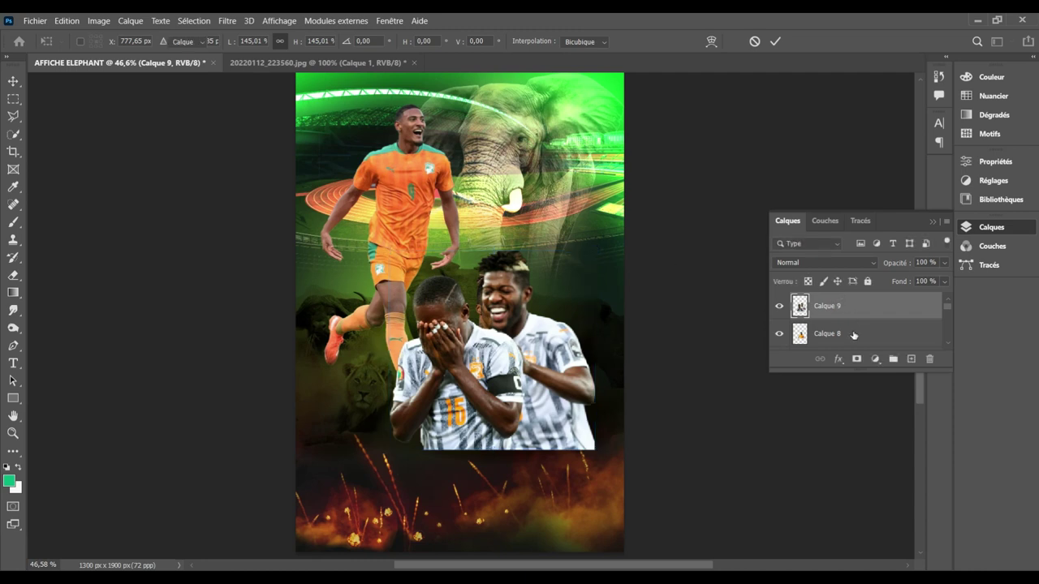
left_click(856, 339)
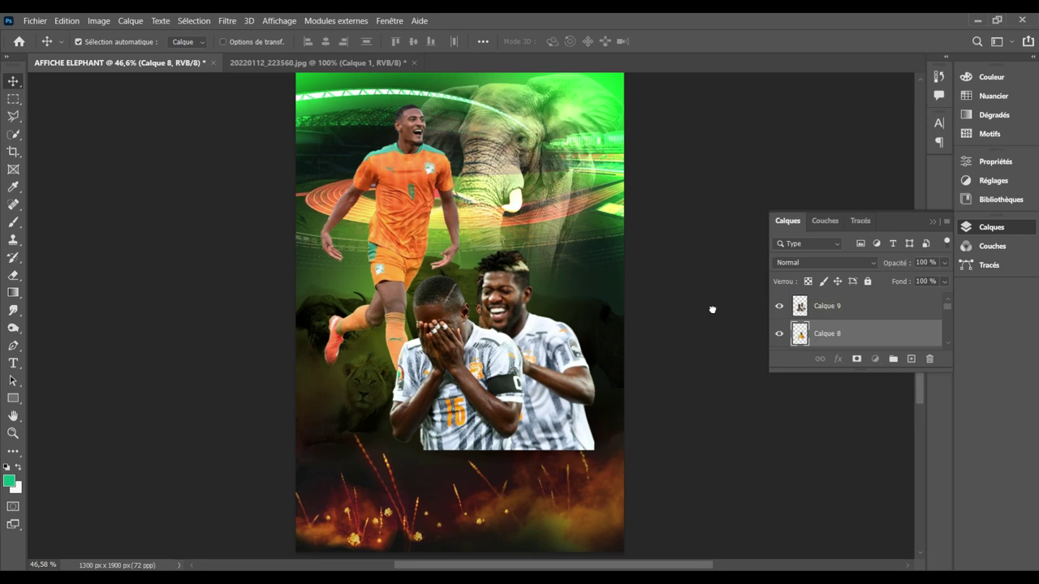
Step: Bring Calque 8 above the pair, enlarge it to about 151% at lower left, and raise the top player
key("ctrl+bracketright")
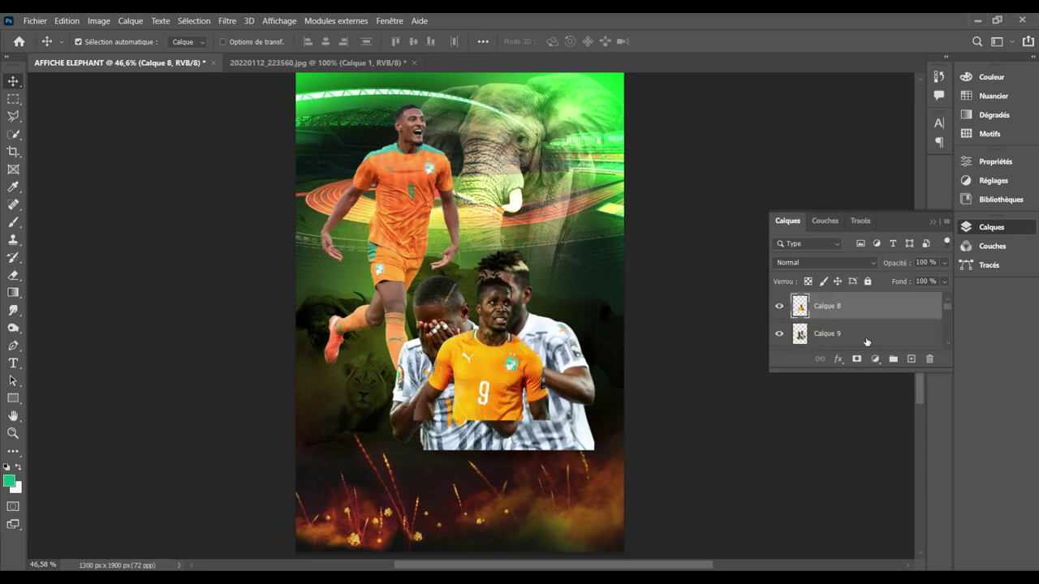
left_click_drag(456, 380, 391, 403)
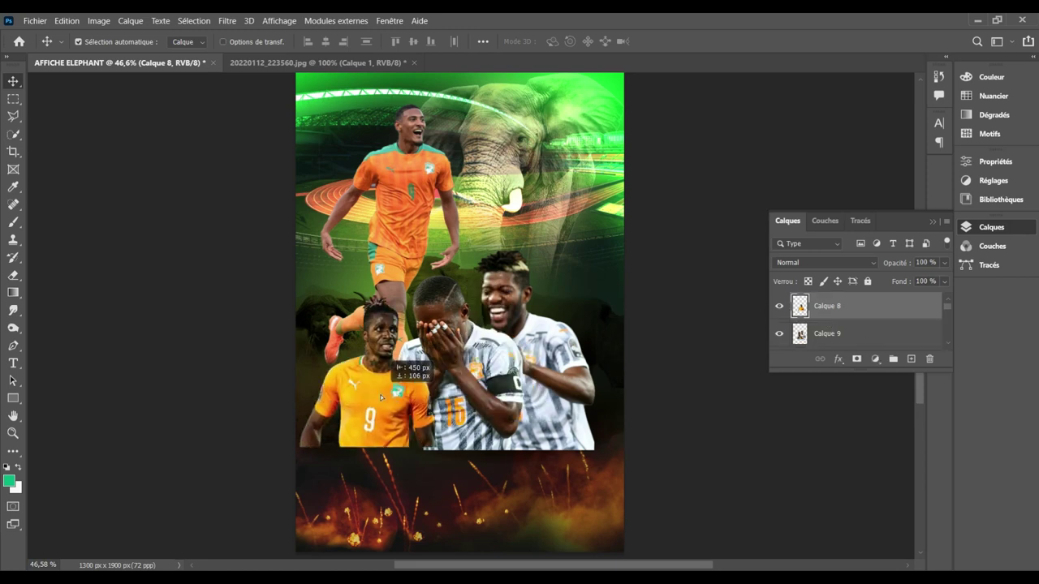
key("ctrl+t")
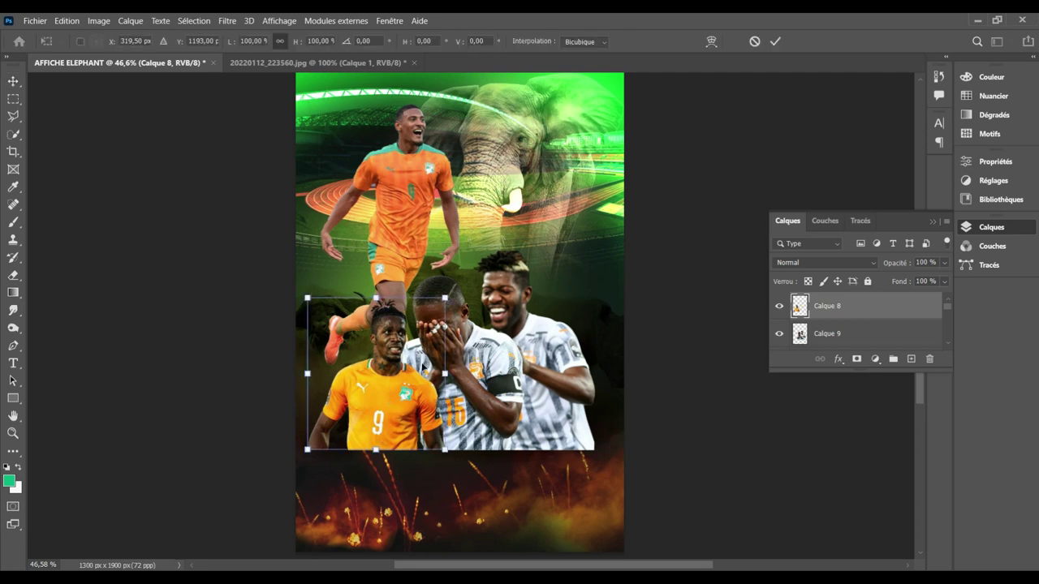
left_click_drag(444, 299, 545, 251)
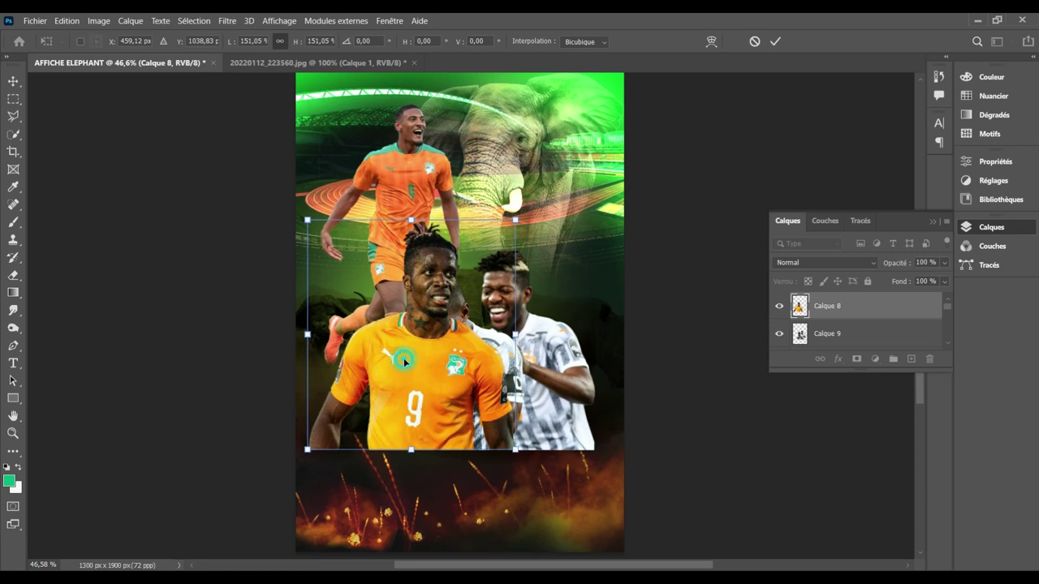
left_click_drag(404, 362, 376, 366)
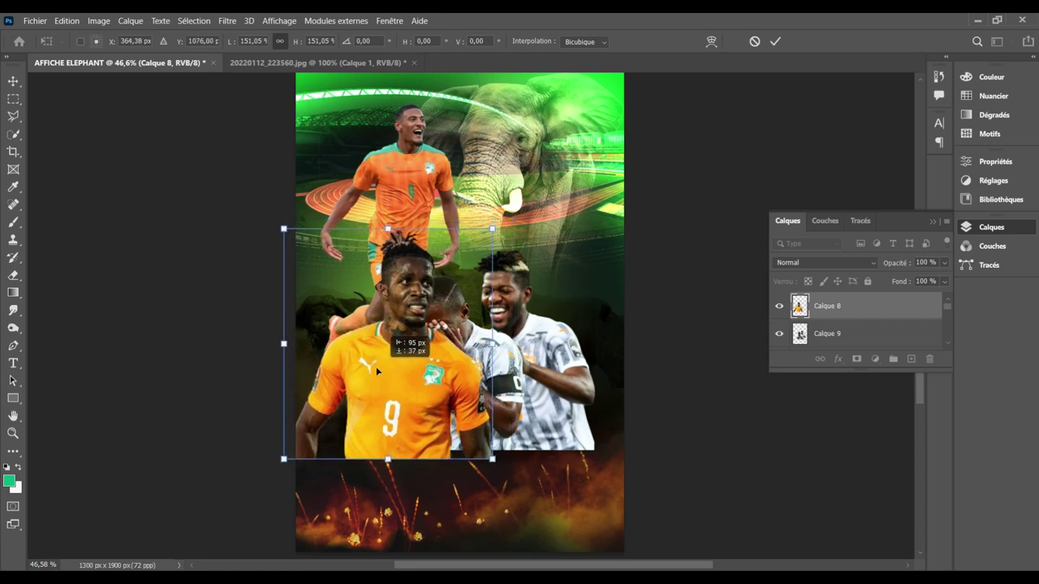
key("shift+Left")
key("shift+Left")
key("shift+Left")
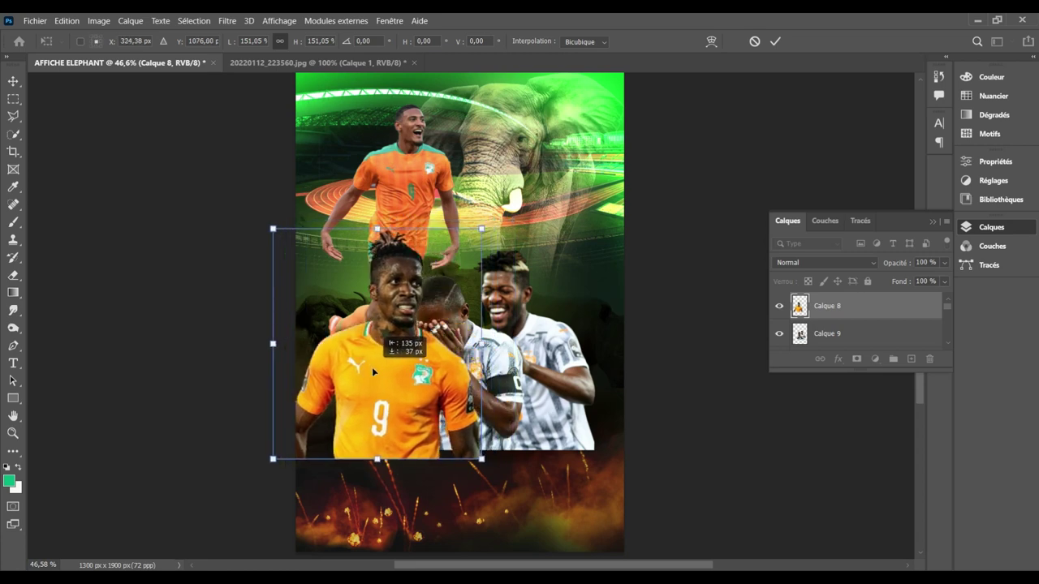
key("Return")
mouse_move(391, 200)
left_mouse_down()
mouse_move(437, 163)
mouse_move(388, 177)
left_mouse_up()
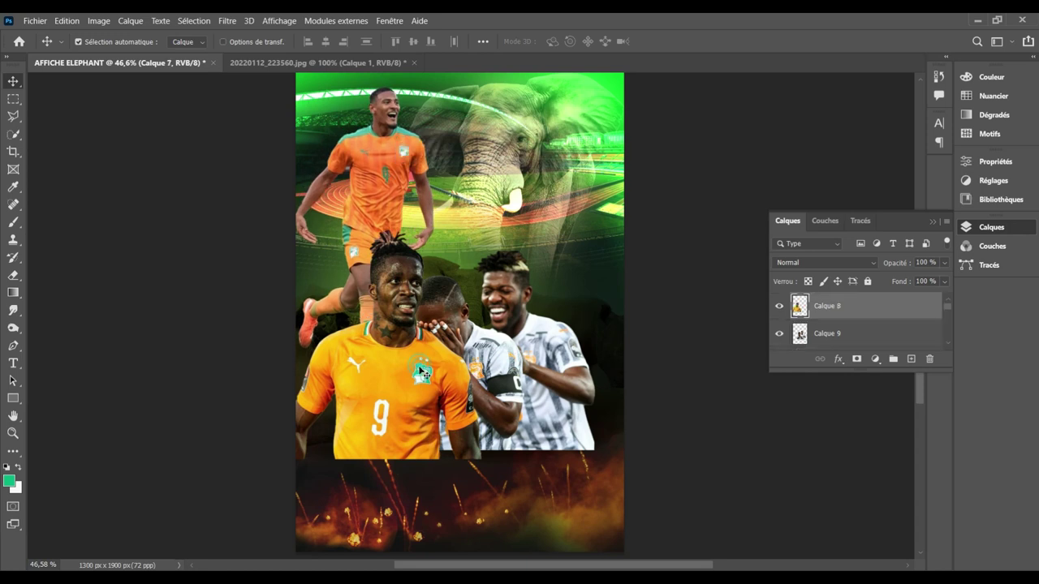
Step: Lower both player layers, then enlarge the number 9 player to about 114% and reposition him
left_click_drag(443, 369, 454, 430)
left_click_drag(500, 385, 507, 398)
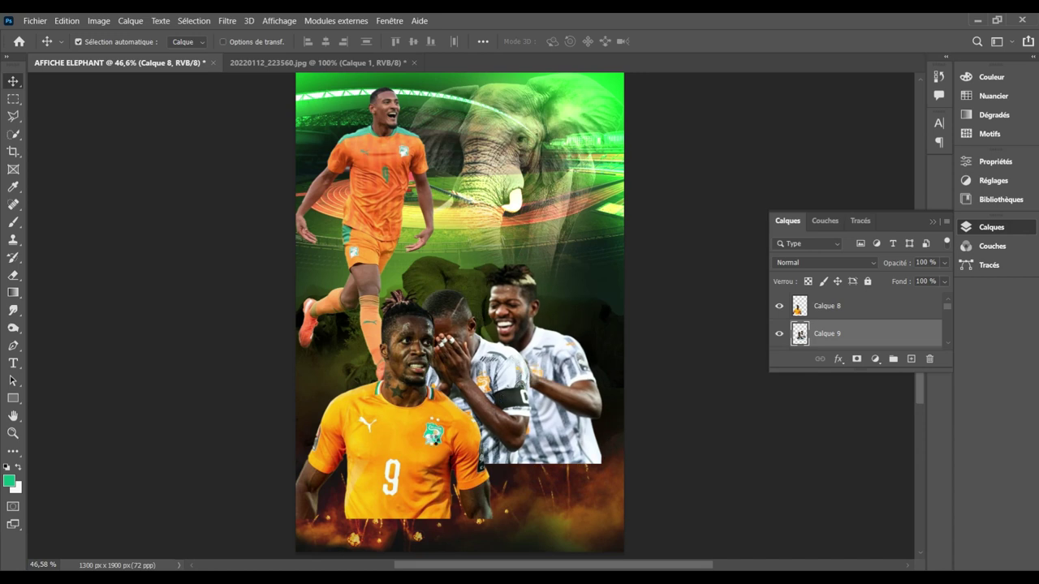
left_click_drag(442, 448, 451, 469)
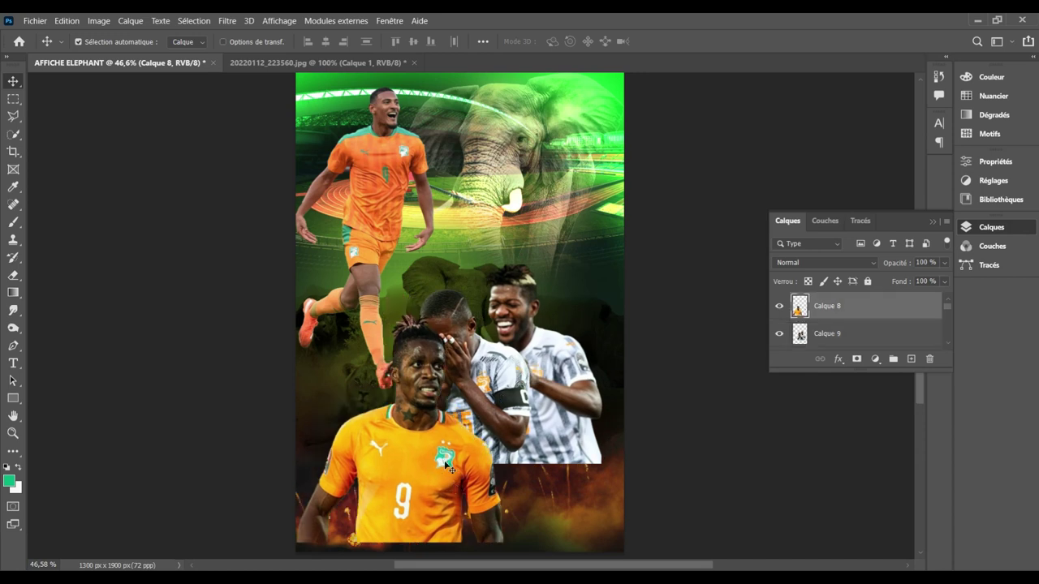
key("ctrl+t")
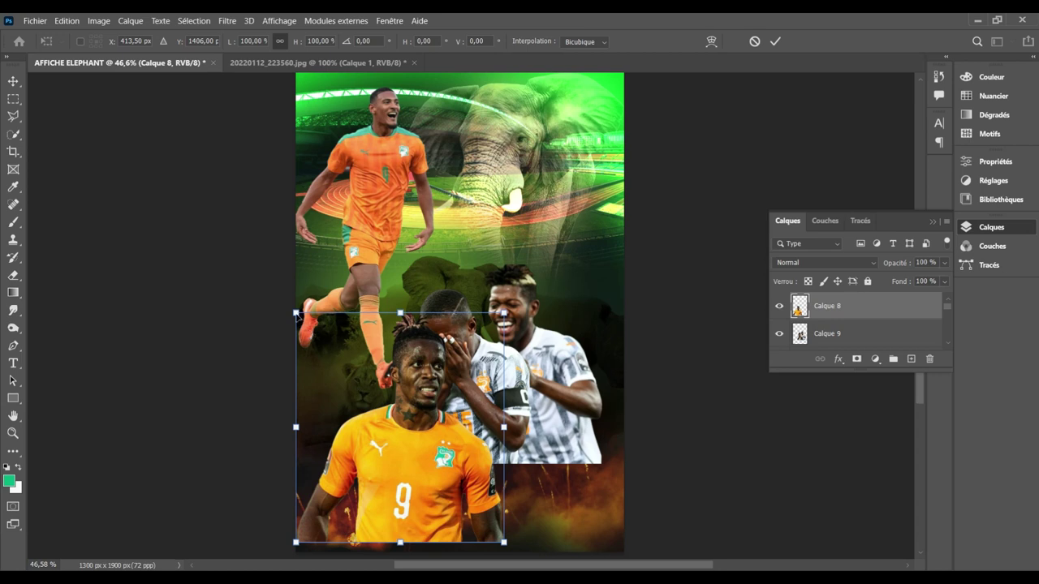
left_click_drag(295, 312, 263, 284)
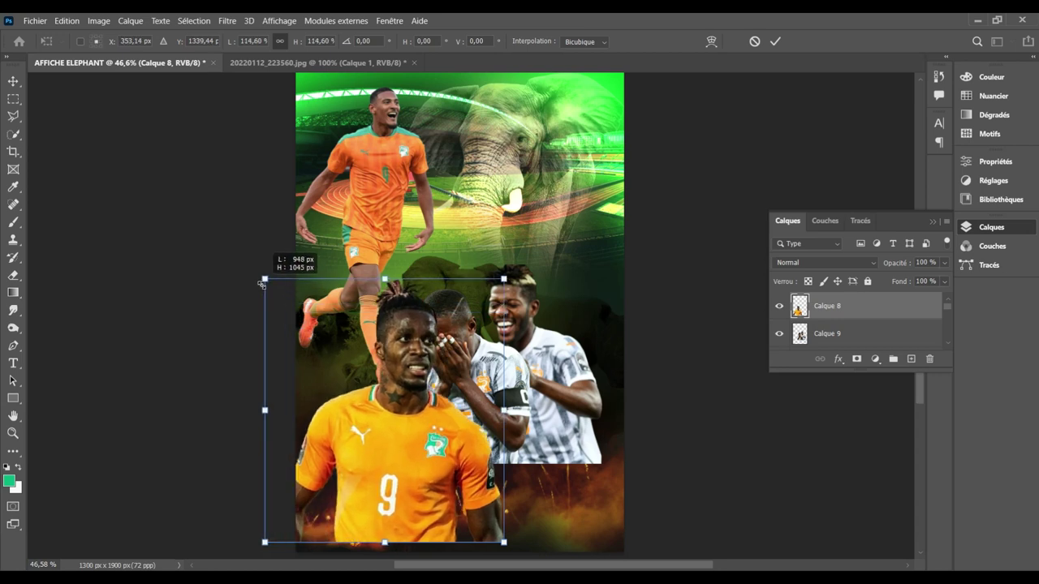
key("Return")
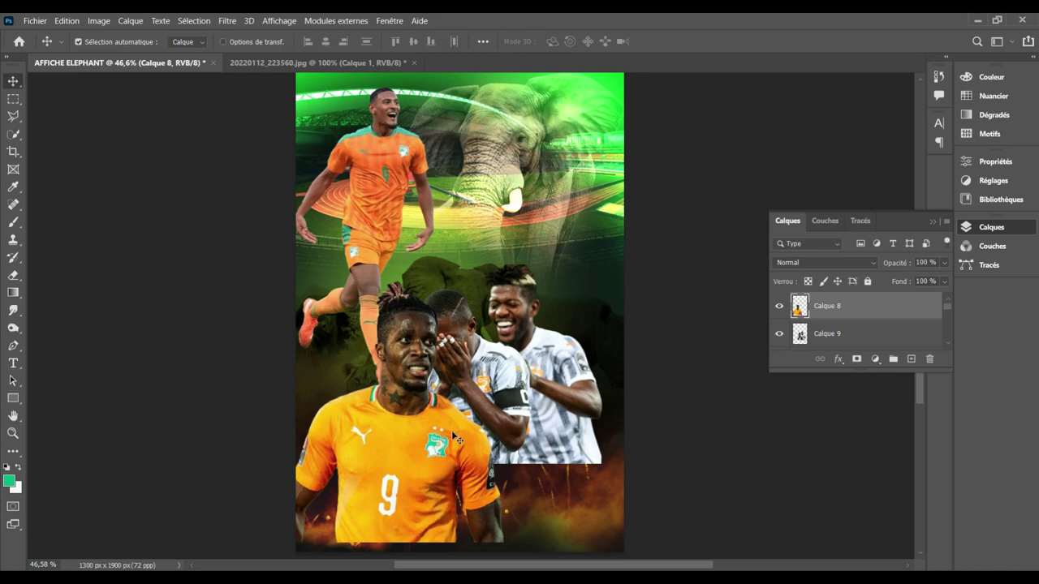
mouse_move(412, 454)
left_mouse_down()
mouse_move(407, 445)
mouse_move(437, 488)
mouse_move(437, 476)
left_mouse_up()
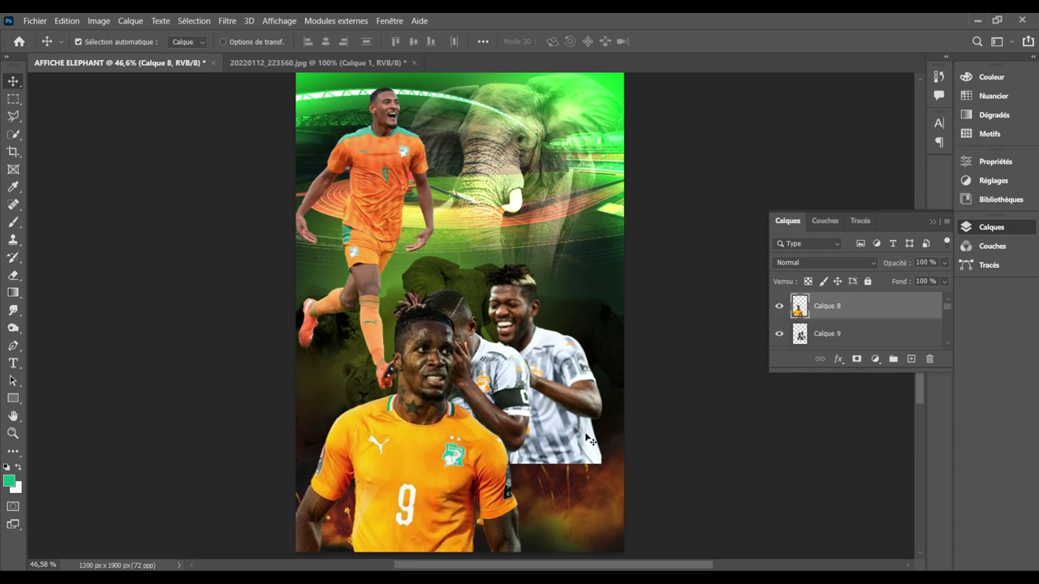
Step: Rescale the white-shirted pair (Calque 9) to about 107% and move it up and right
left_click(509, 388)
key("ctrl+t")
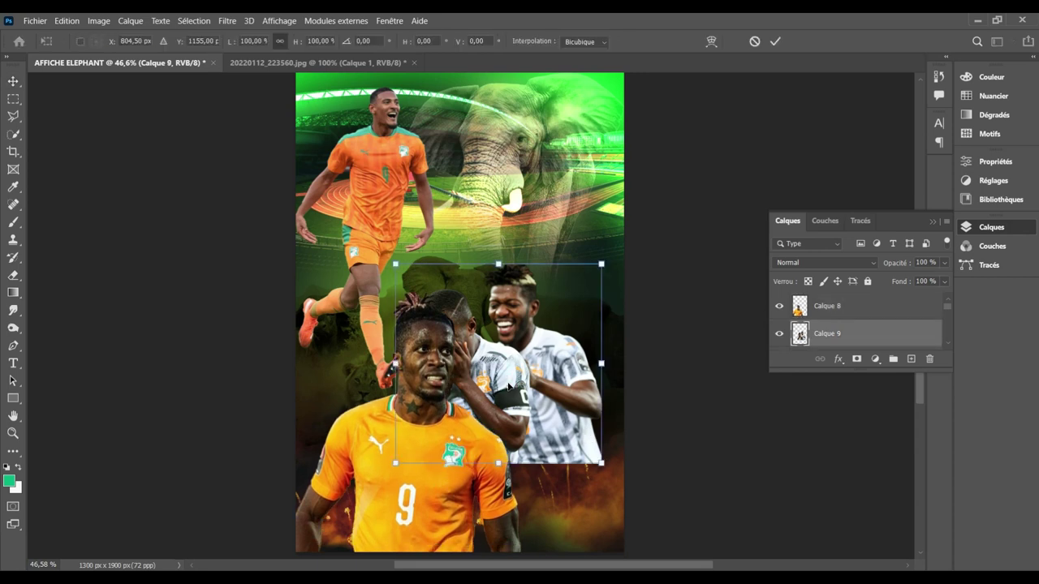
left_click_drag(600, 264, 669, 203)
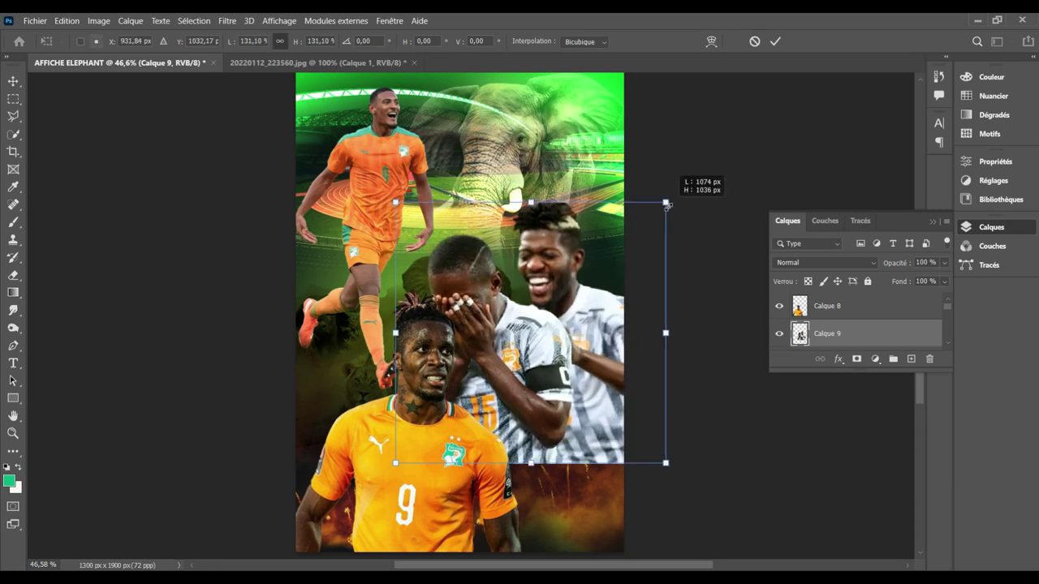
left_click_drag(668, 203, 617, 251)
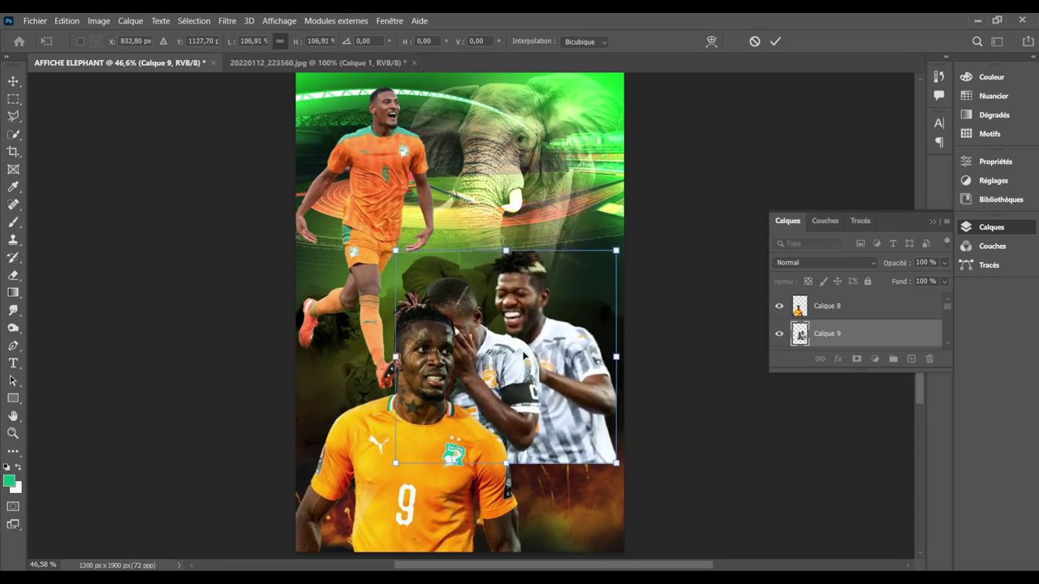
mouse_move(524, 357)
left_mouse_down()
mouse_move(523, 319)
mouse_move(534, 319)
left_mouse_up()
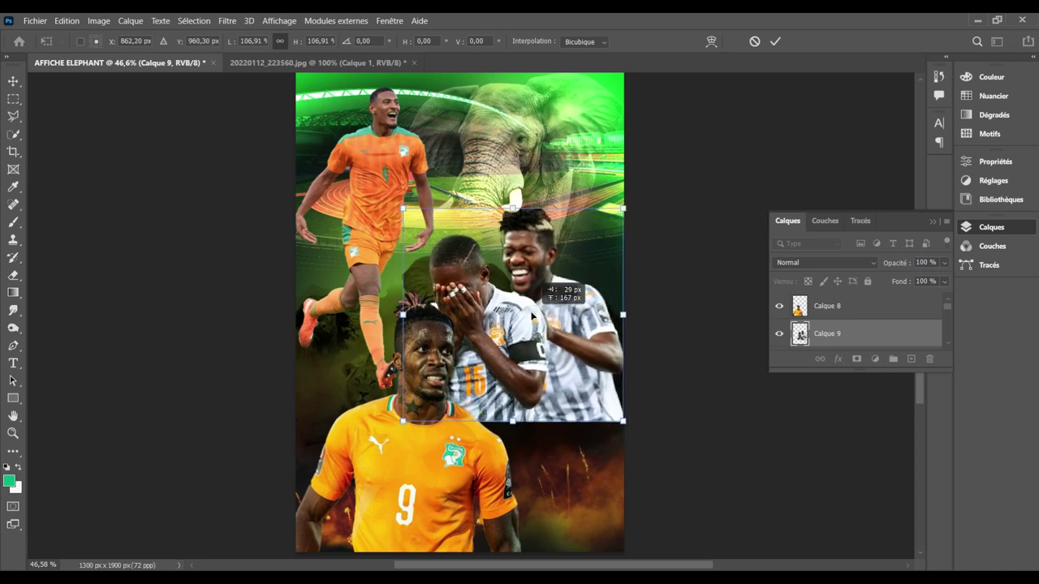
key("shift+Right")
key("shift+Right")
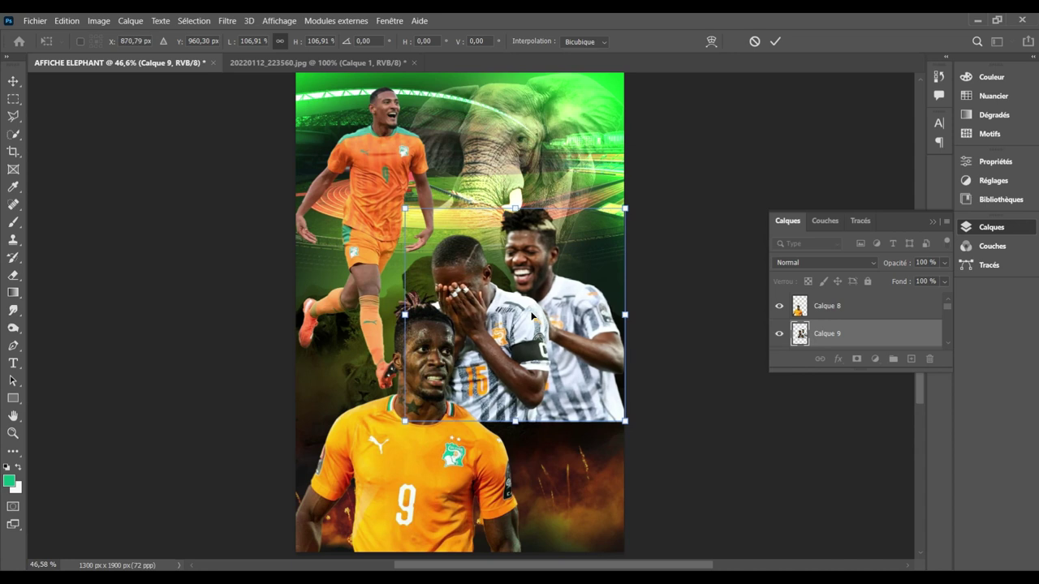
key("shift+Right")
key("shift+Right")
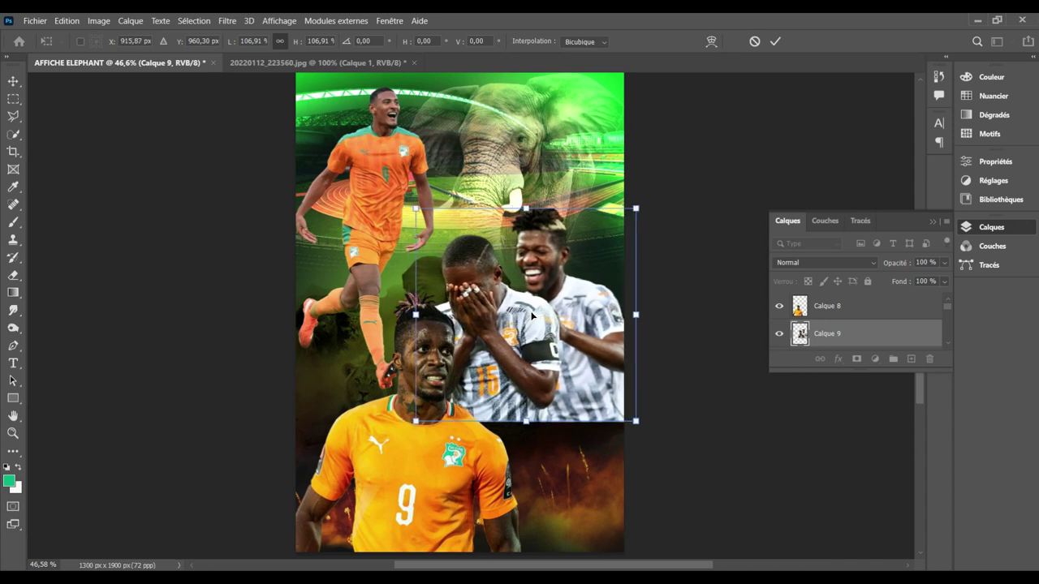
key("Right")
key("Right")
key("Return")
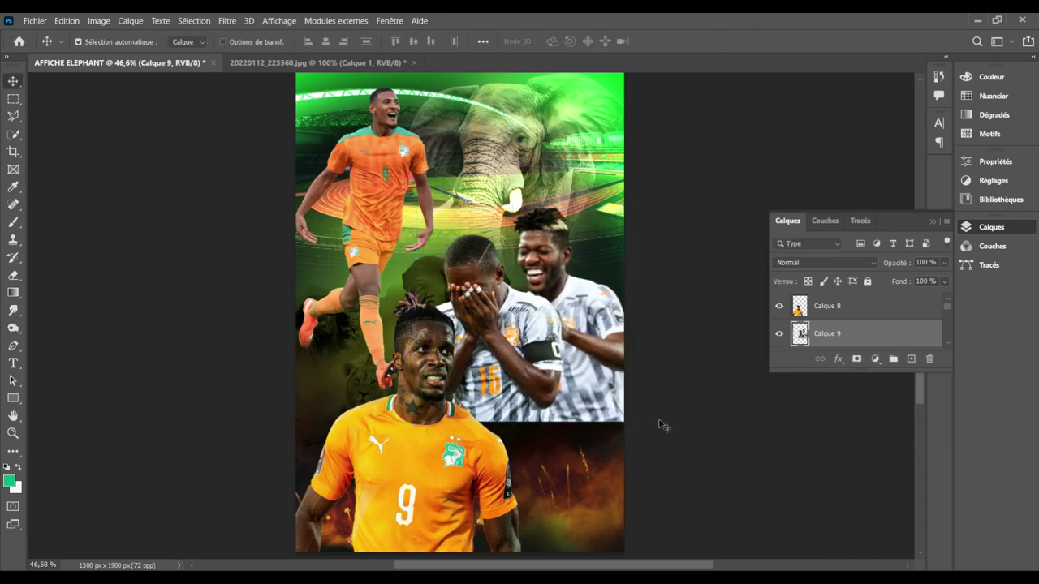
Step: Mask Calque 9 with a gradient fading the pair's bottom edge into the background
left_click(856, 358)
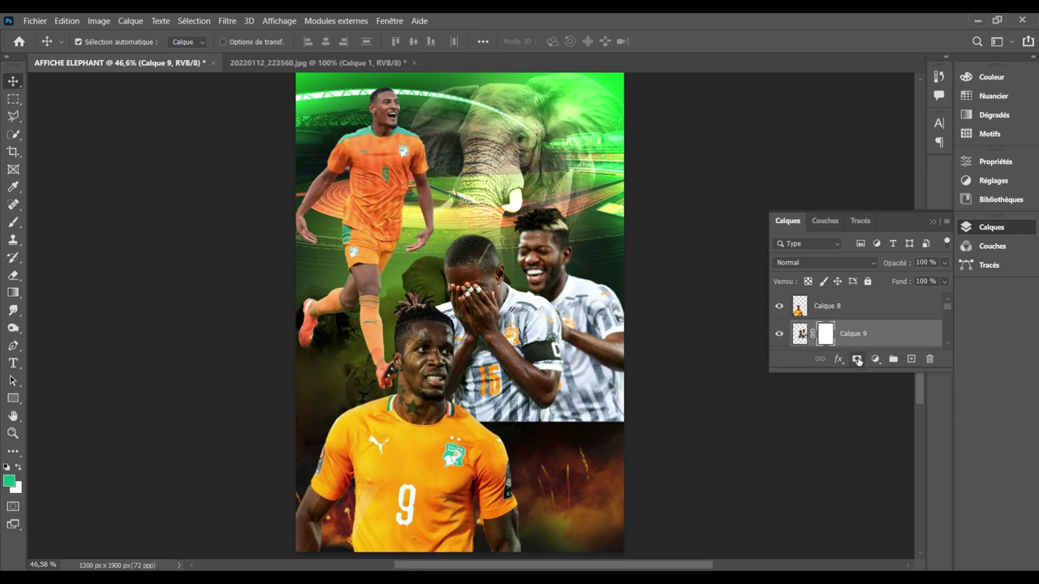
left_click(13, 292)
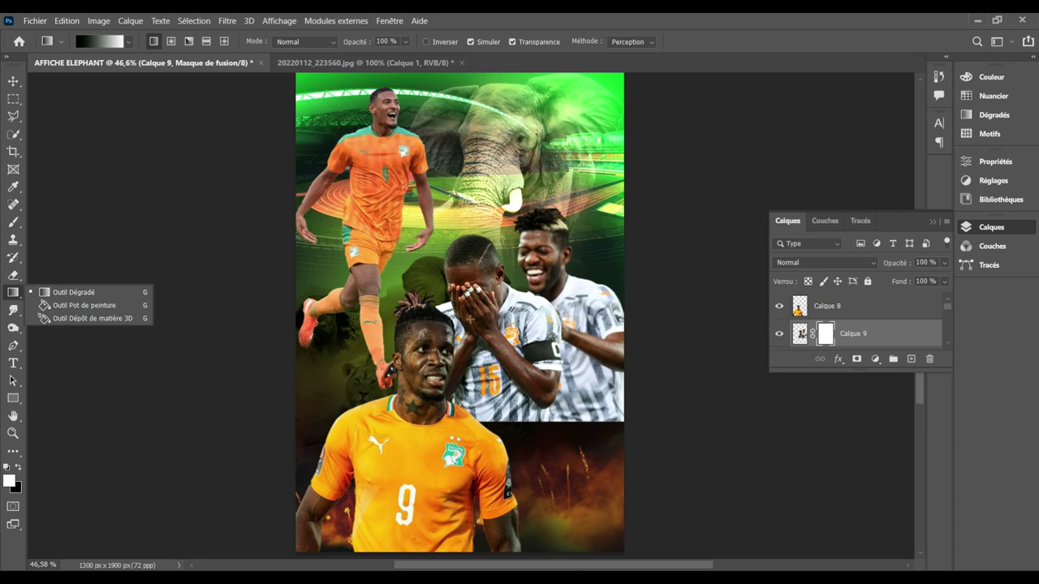
left_click(40, 292)
left_click_drag(519, 335, 516, 432)
key("ctrl+z")
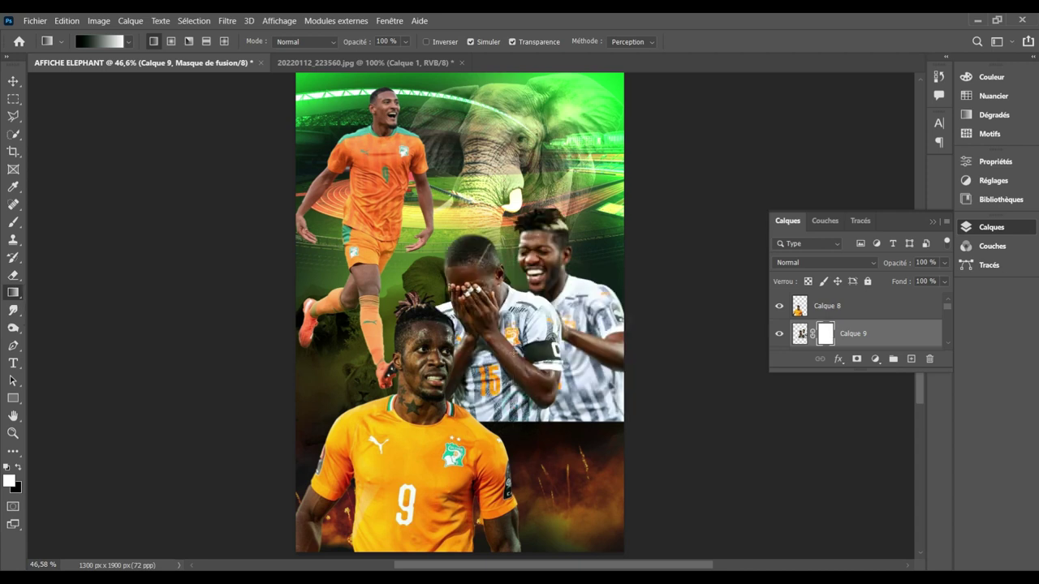
left_click_drag(514, 354, 525, 418)
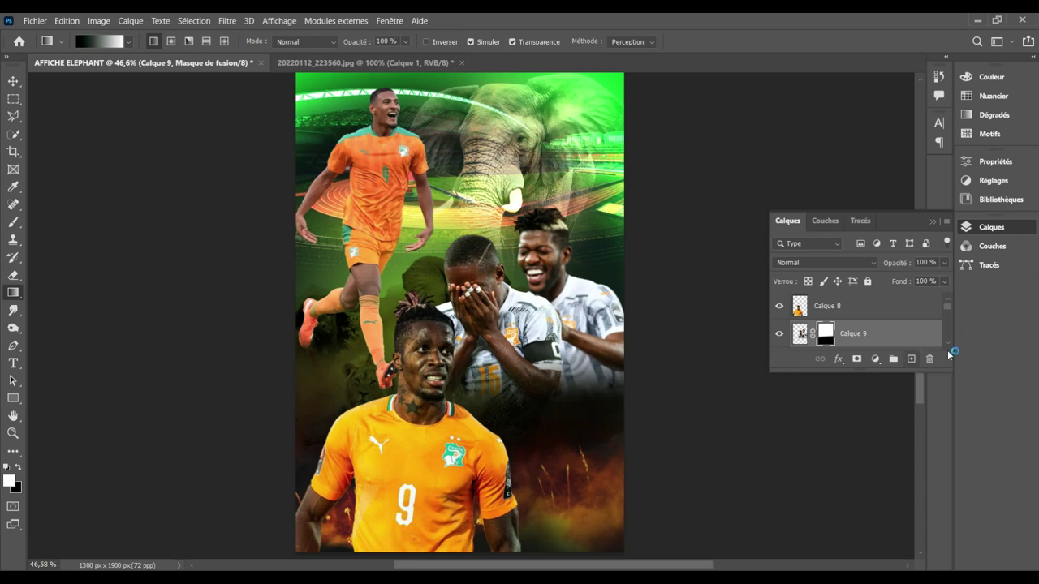
left_click(891, 316)
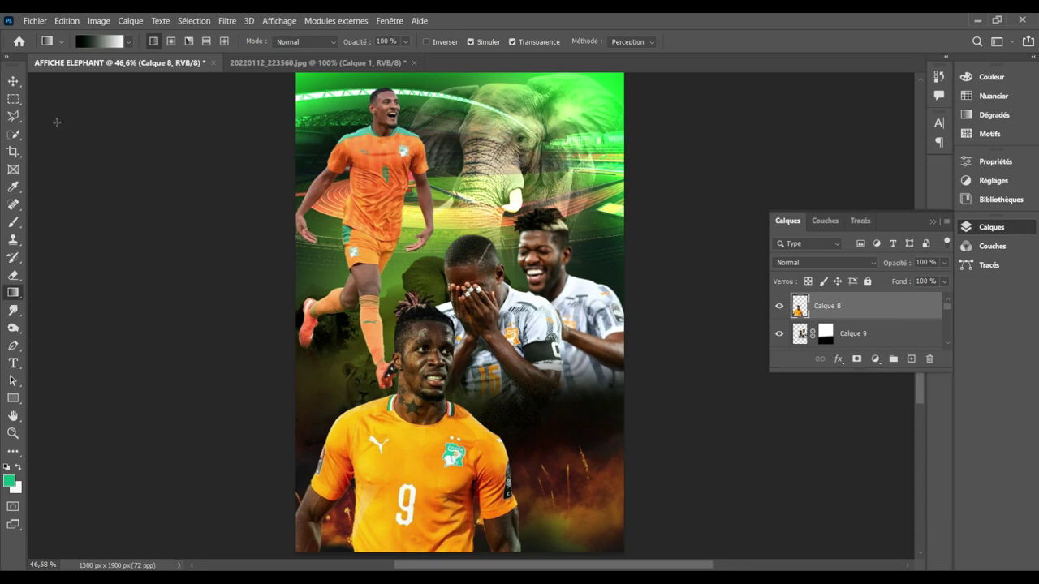
left_click(13, 81)
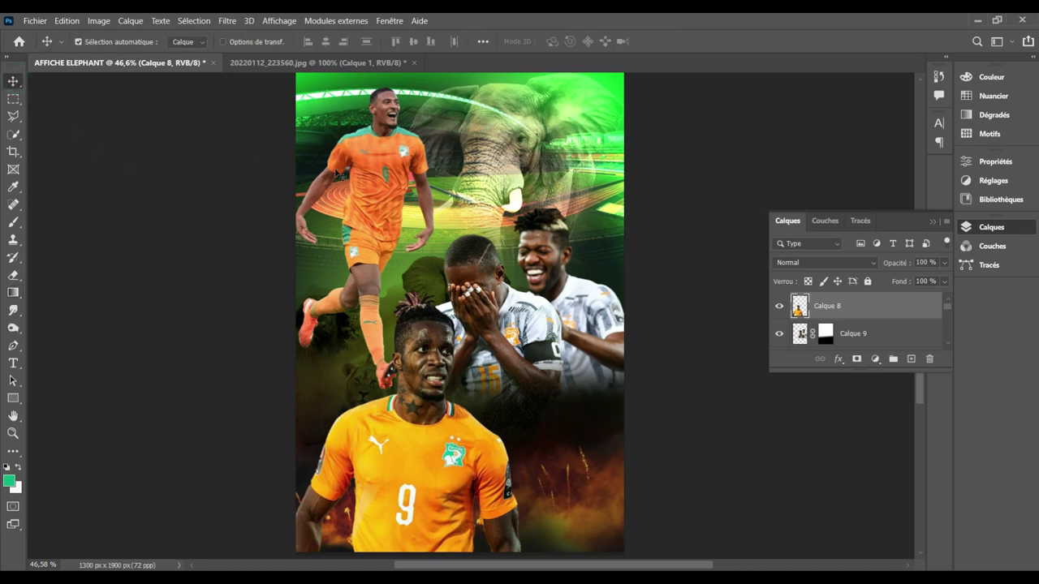
Step: Nudge the top striker right and shrink the number 9 player to about 86%, moved down-right
left_click(362, 178)
key("Right")
key("Right")
key("Right")
key("Right")
key("Right")
key("Right")
key("Right")
key("Right")
key("Right")
key("Right")
key("Right")
key("Right")
key("Right")
key("Right")
key("Right")
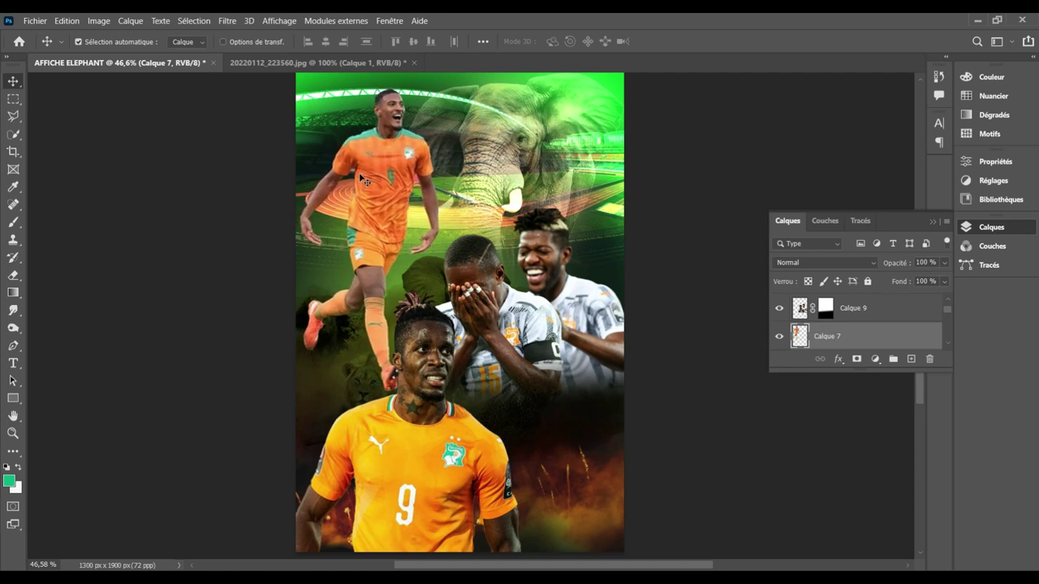
key("Right")
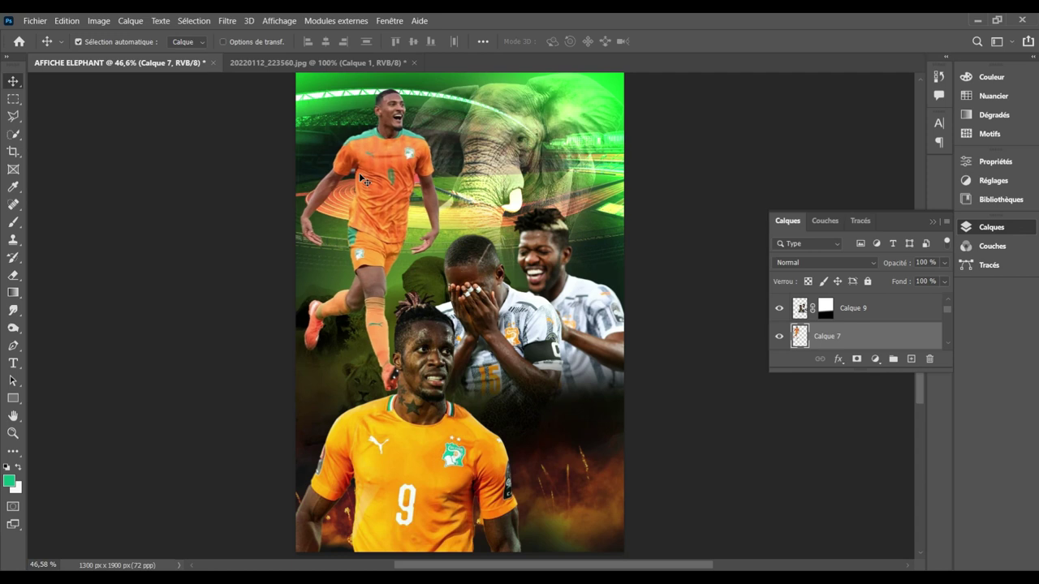
left_click(443, 361)
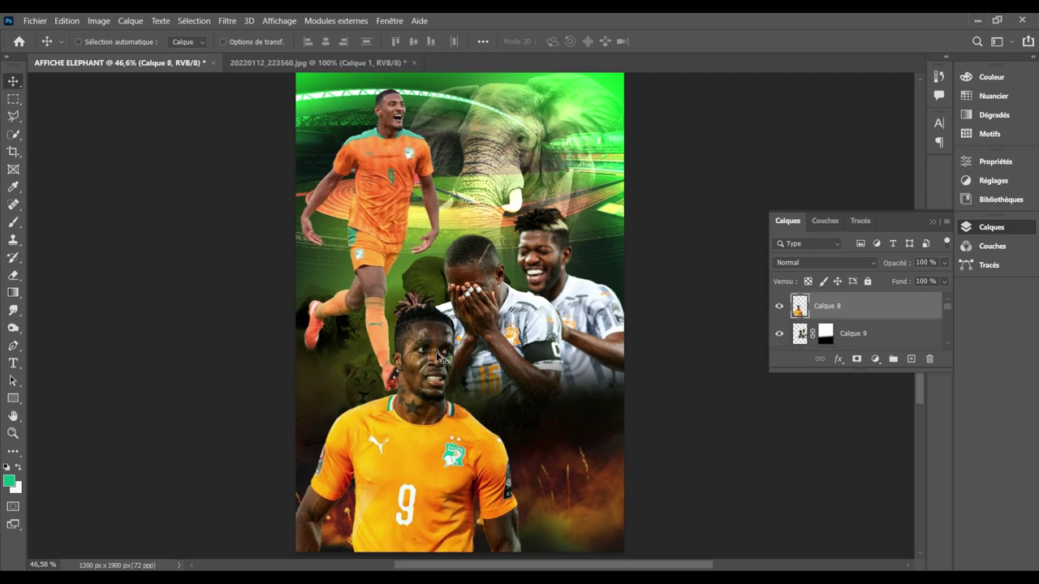
key("ctrl+t")
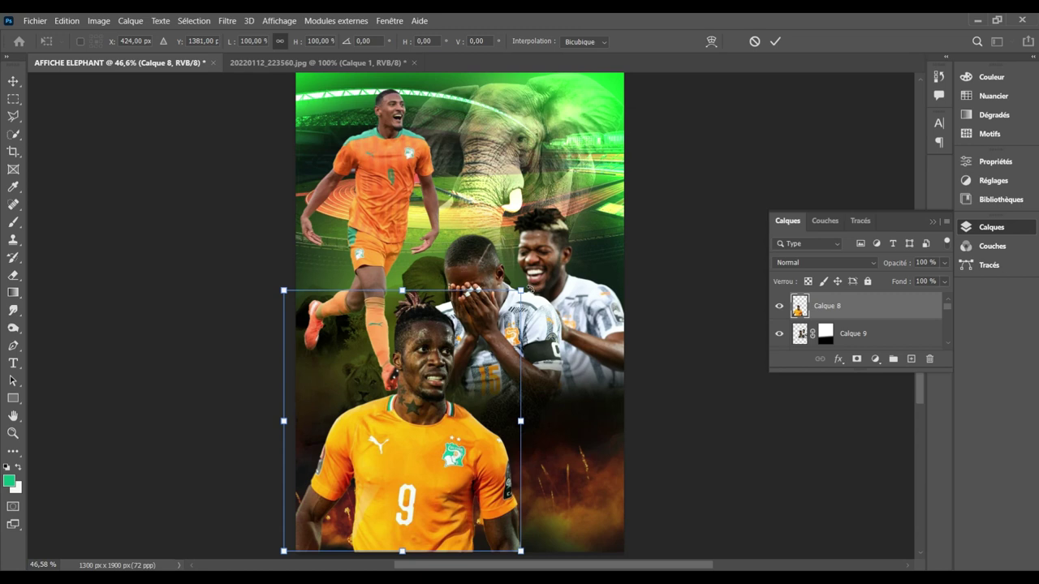
left_click_drag(520, 289, 486, 327)
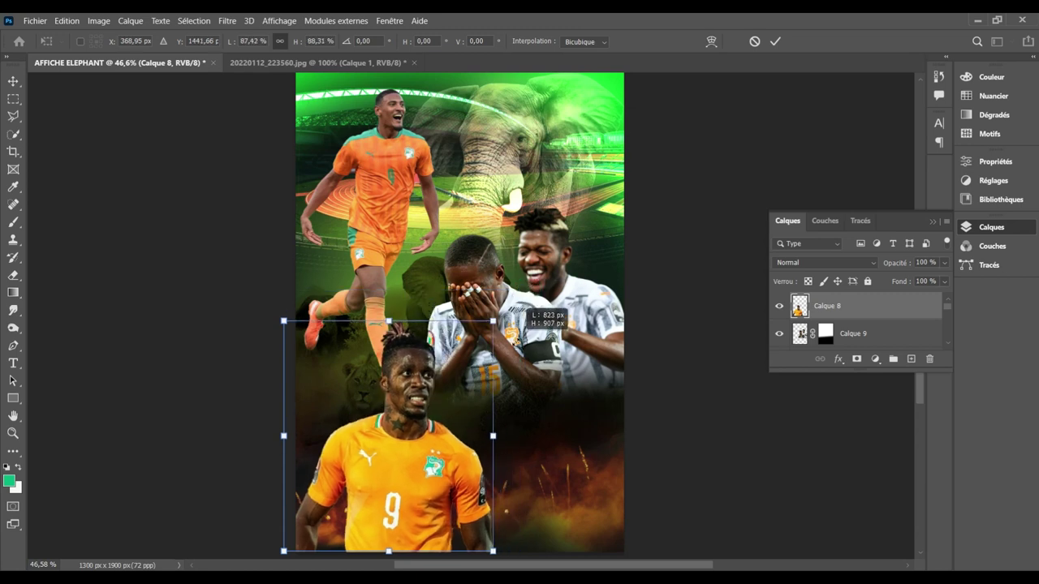
left_click_drag(428, 467, 440, 485)
key("Return")
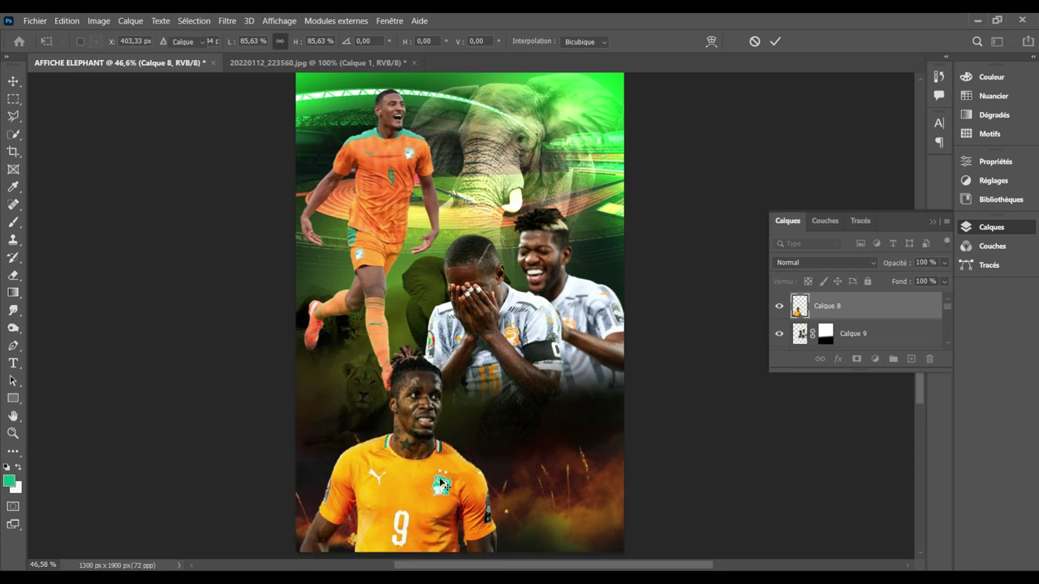
Step: Shrink the white-shirted pair to about 84% and shift the top striker right and down
left_click(499, 355)
mouse_move(499, 354)
left_mouse_down()
mouse_move(484, 403)
mouse_move(504, 406)
left_mouse_up()
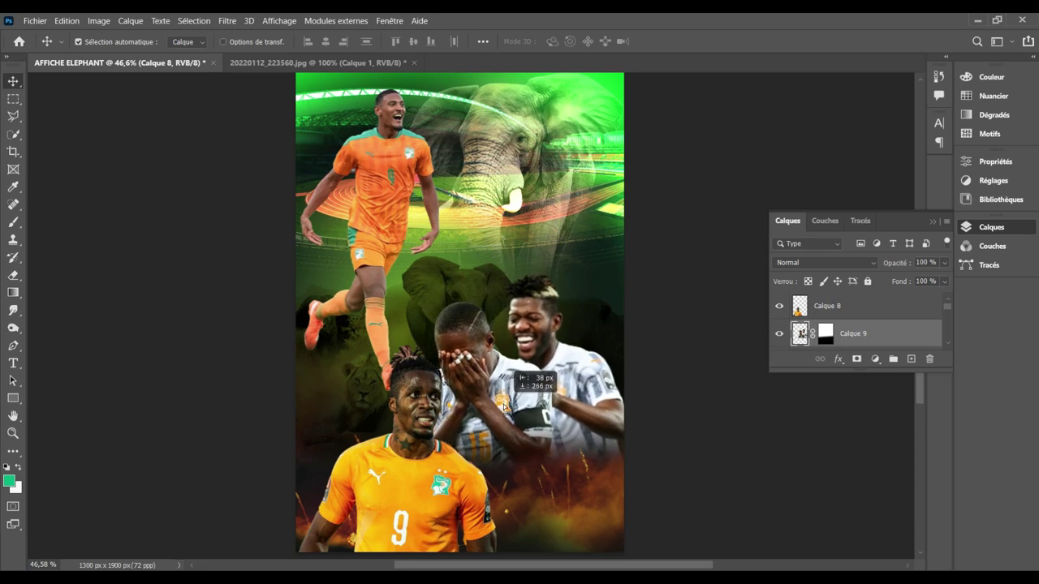
key("ctrl+t")
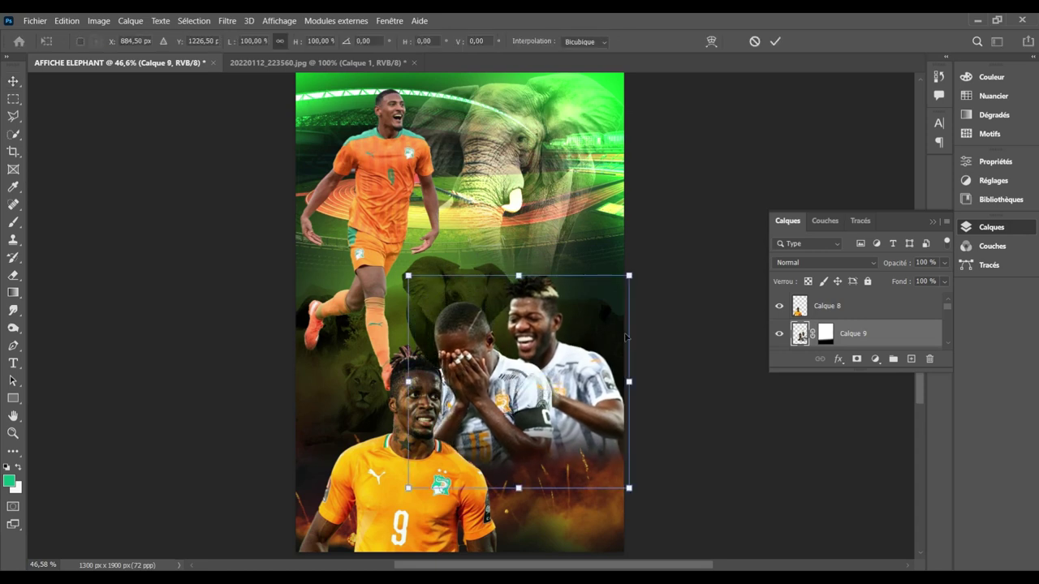
left_click_drag(629, 275, 595, 308)
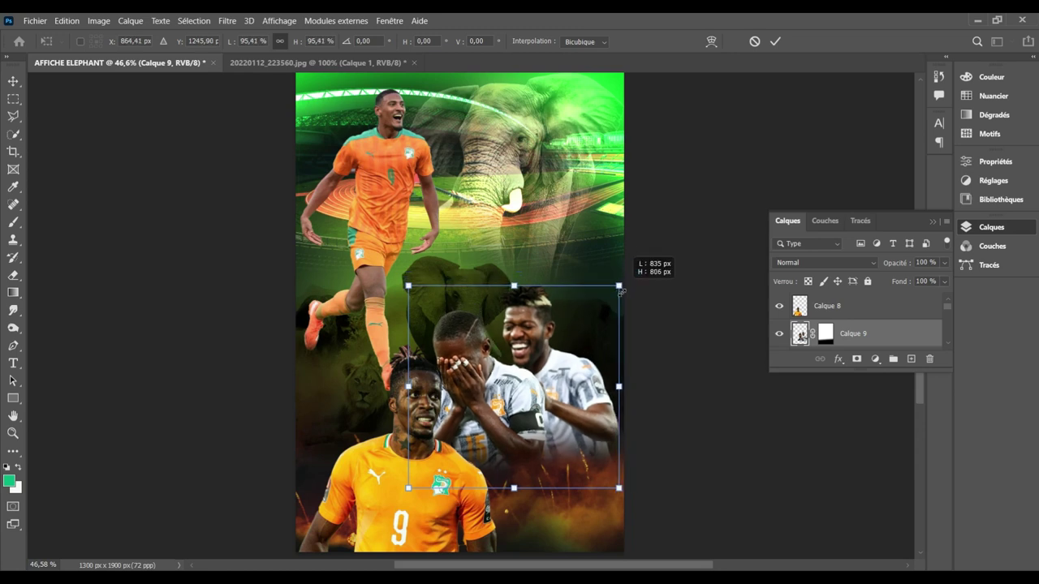
left_click_drag(516, 391, 536, 384)
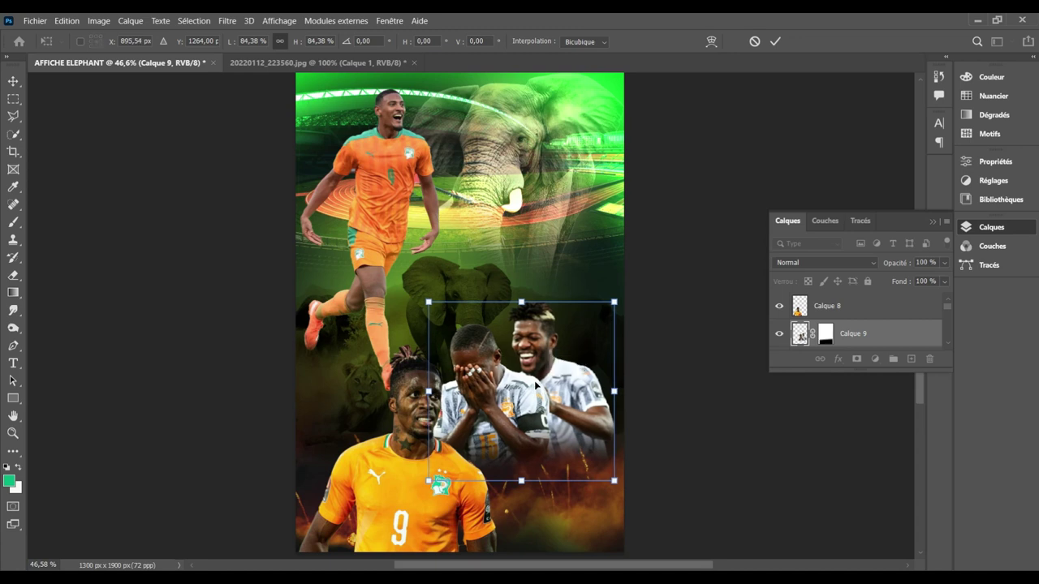
key("Return")
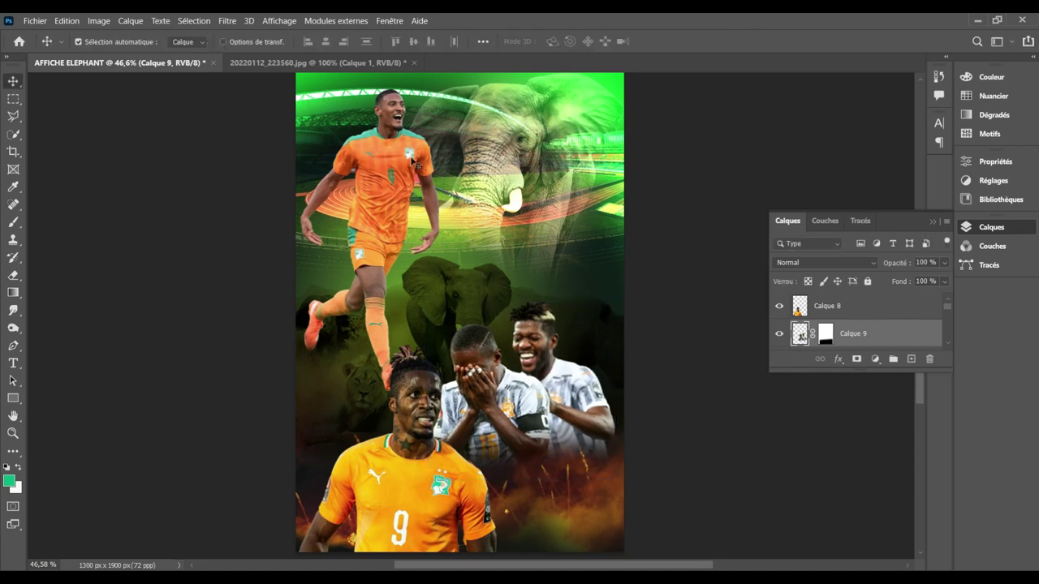
left_click_drag(401, 157, 420, 172)
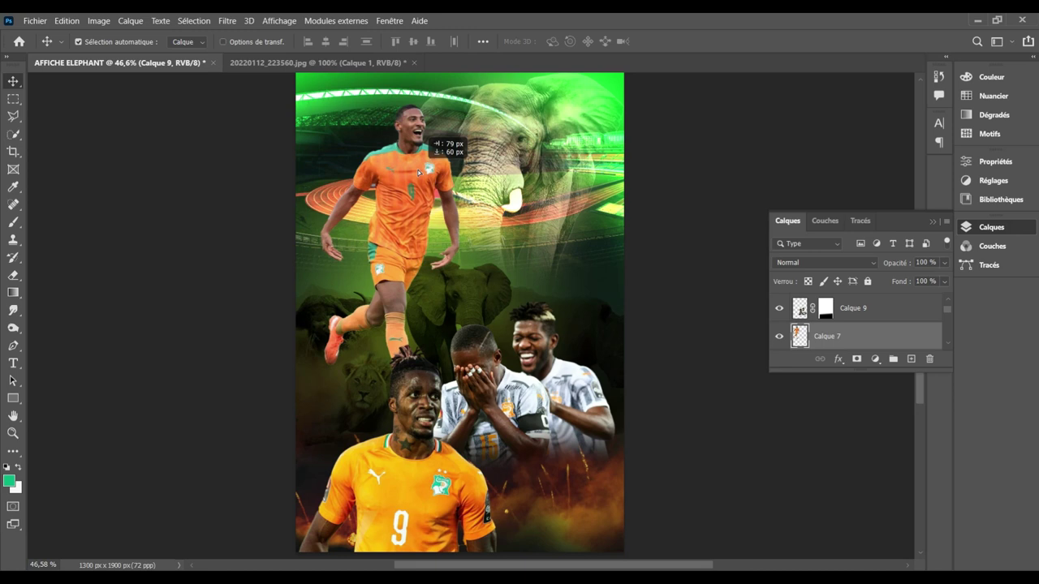
left_click_drag(419, 172, 418, 174)
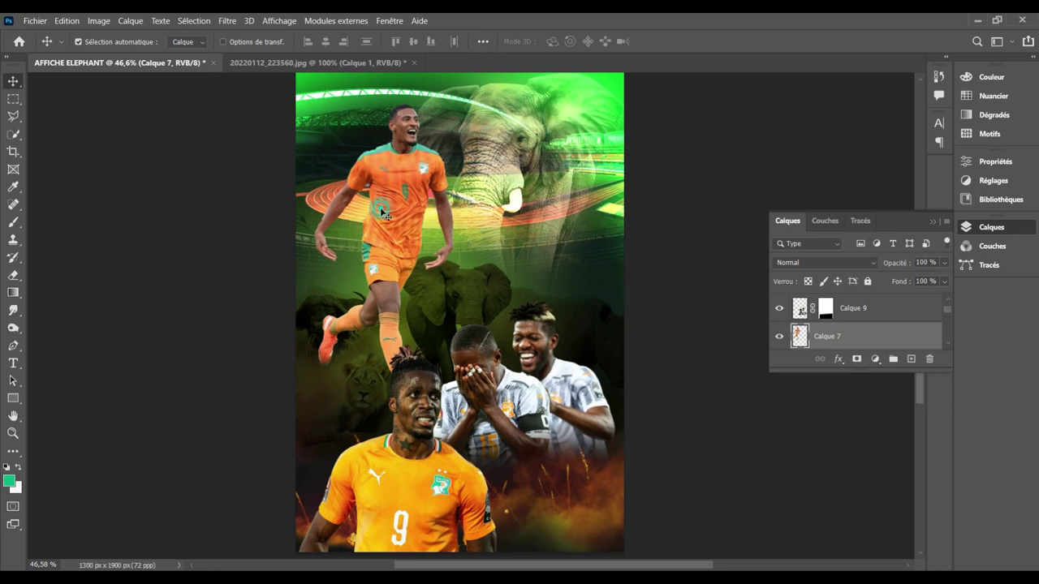
Step: Duplicate the running player's layer, Calque 7
key("ctrl+j")
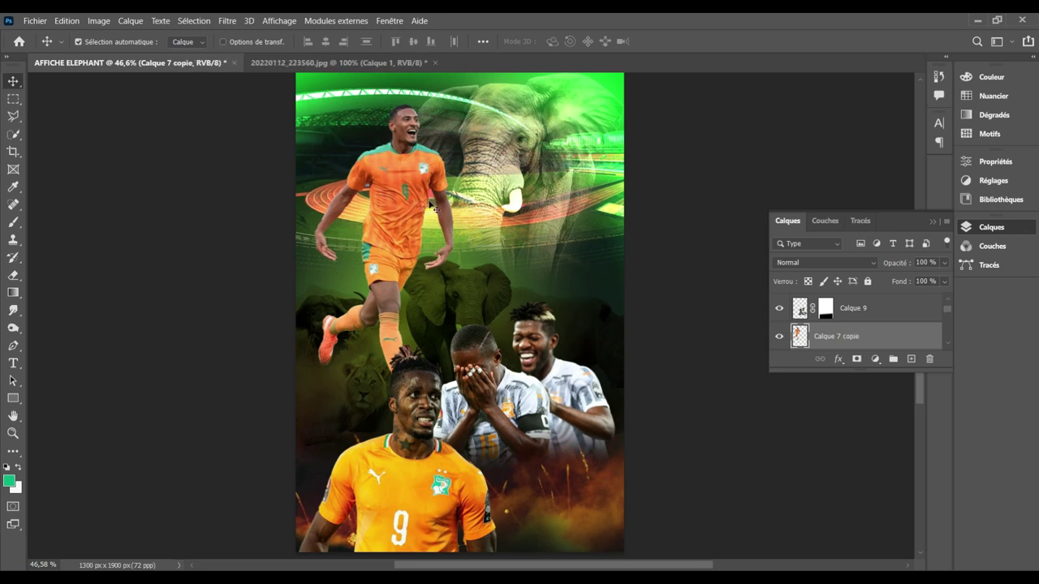
key("ctrl+t")
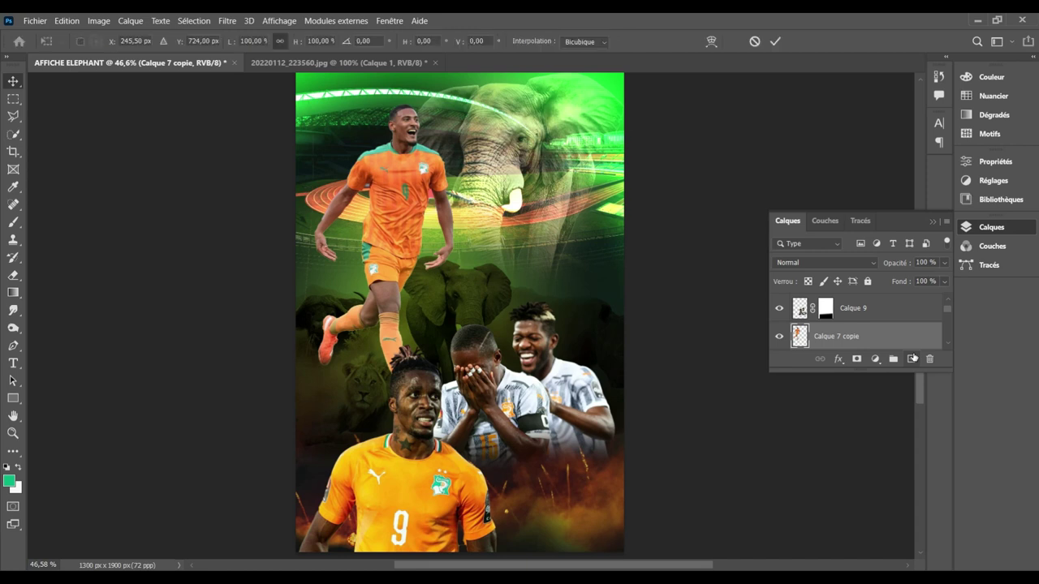
key("Return")
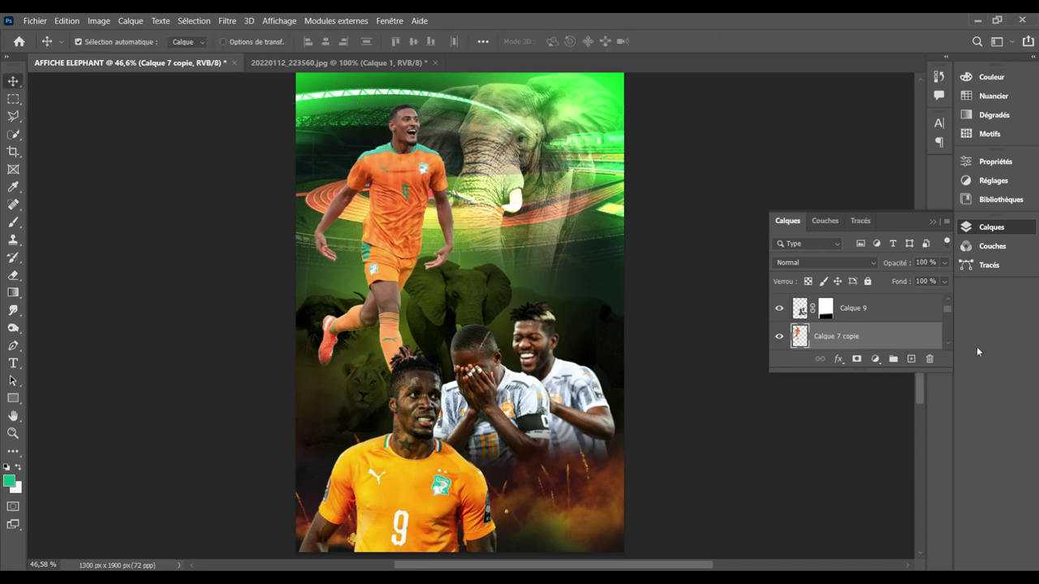
Step: Enlarge the original, lower Calque 7 to about 102%
scroll(945, 345, "down", 5)
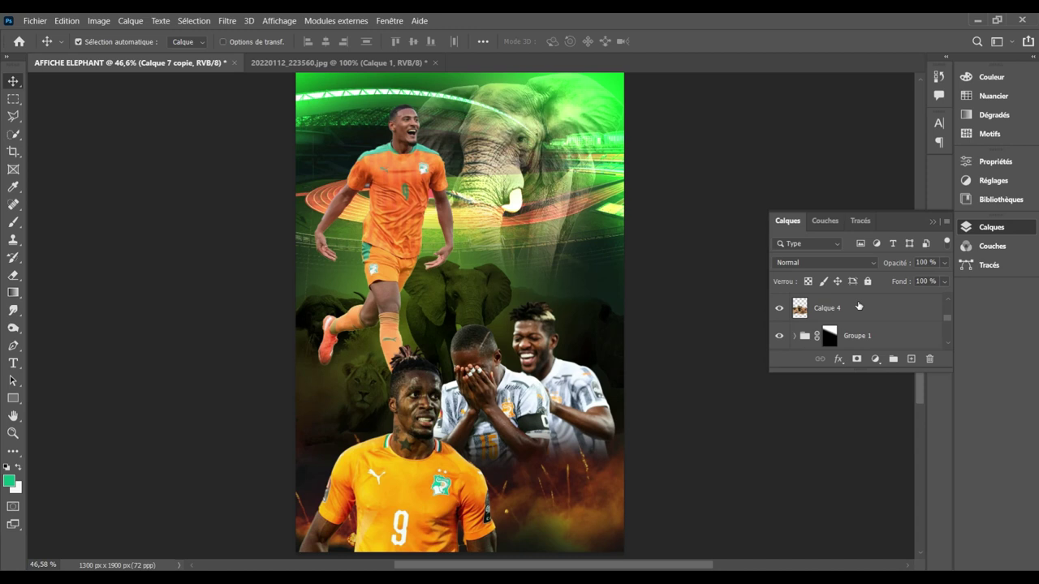
scroll(949, 302, "up", 3)
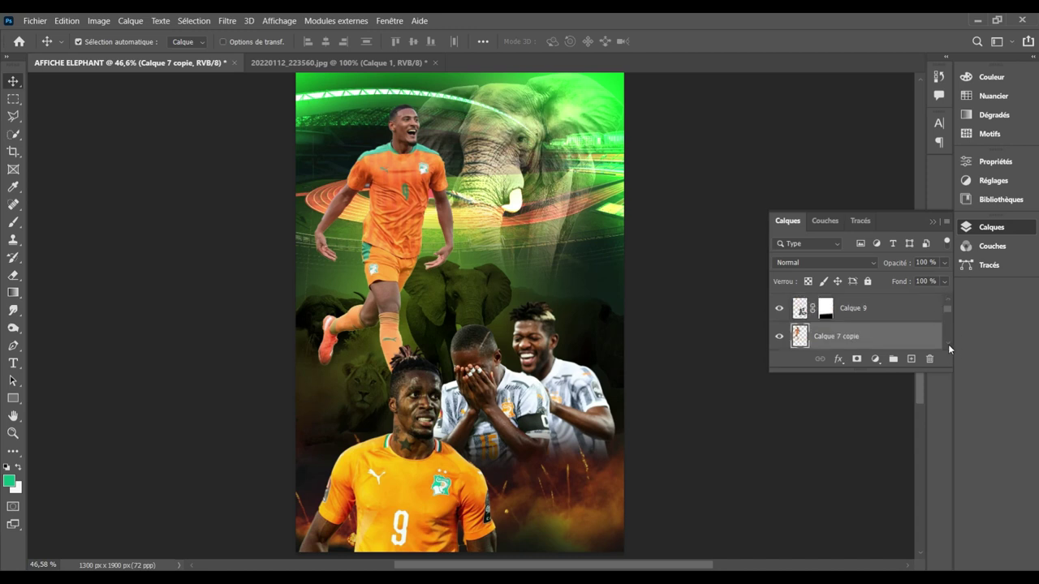
scroll(948, 344, "down", 1)
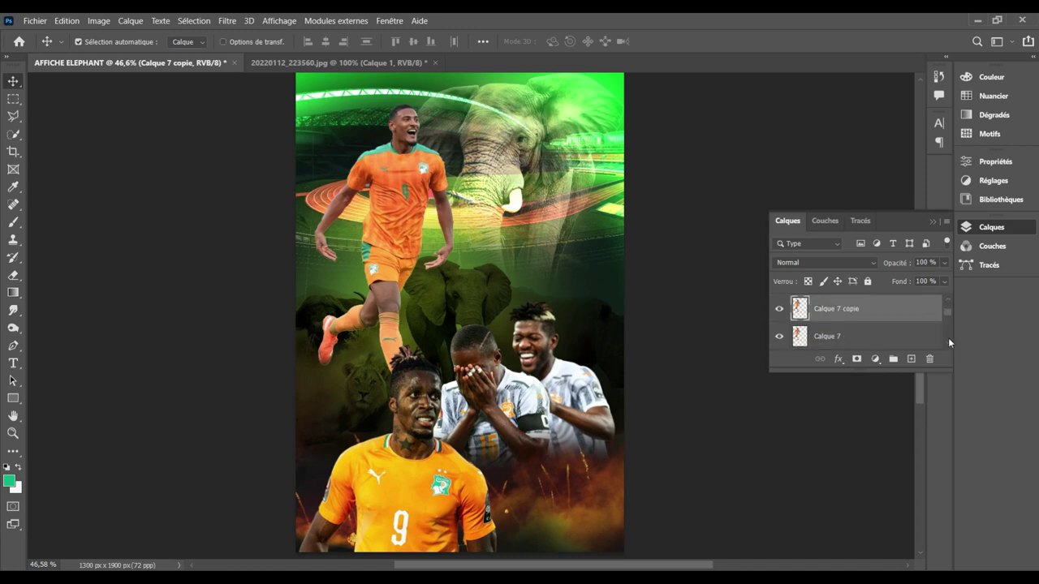
left_click(843, 333)
key("ctrl+t")
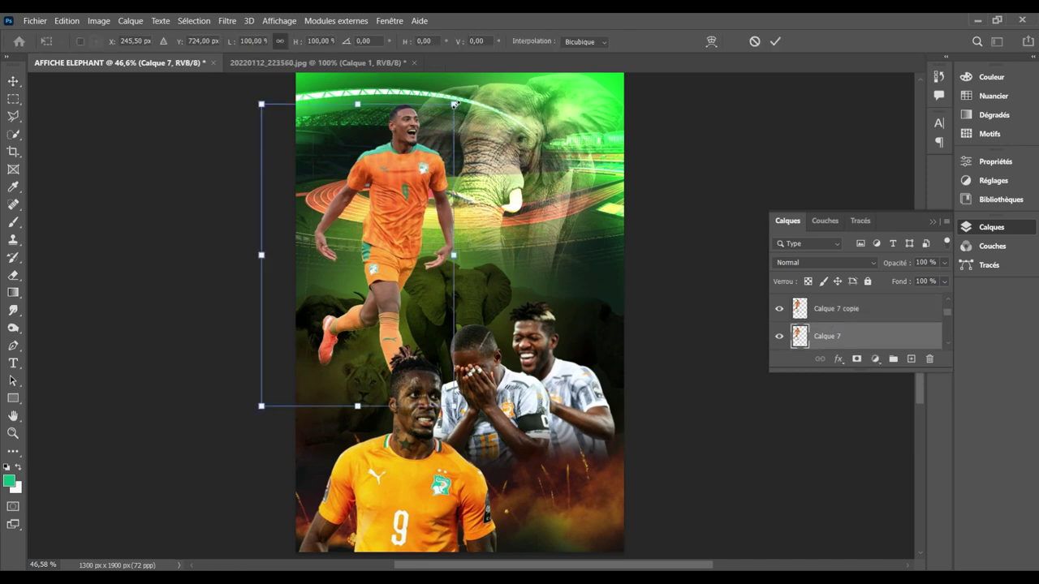
left_click_drag(453, 104, 464, 108)
key("Return")
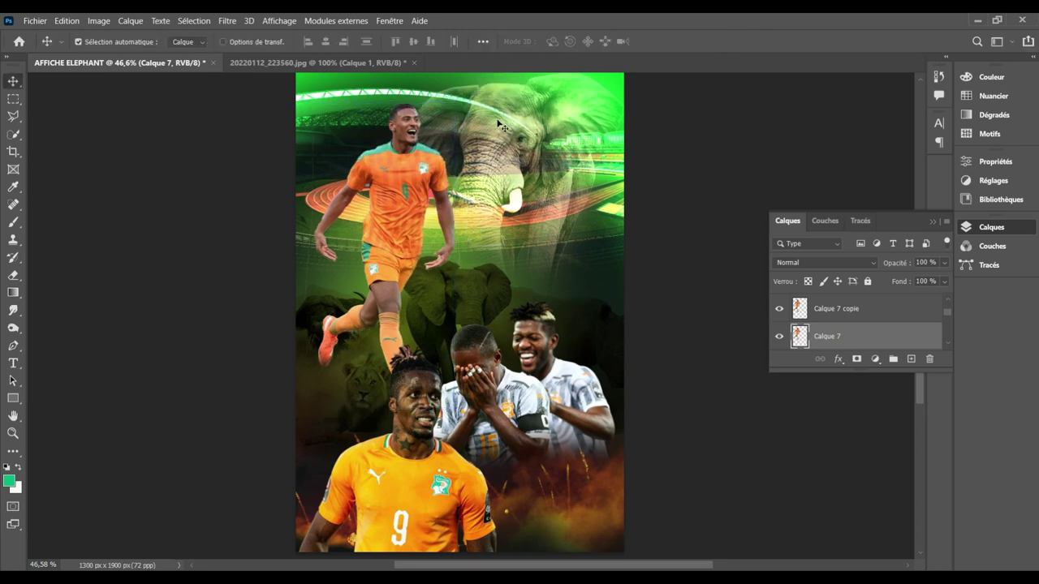
Step: Blur the lower Calque 7 by 58,2 pixels and blend it as Densité couleur -
left_click(228, 22)
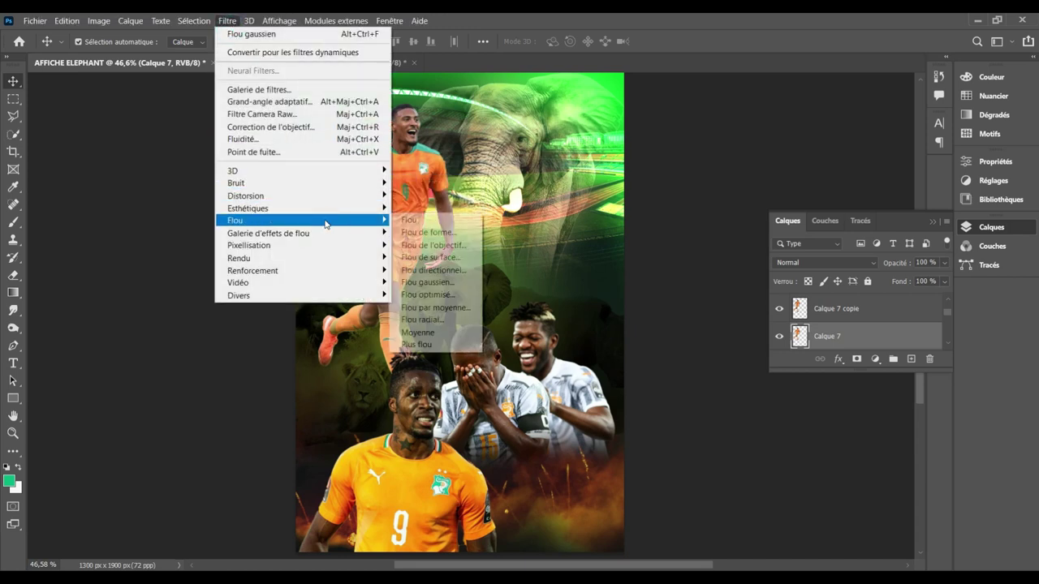
mouse_move(235, 220)
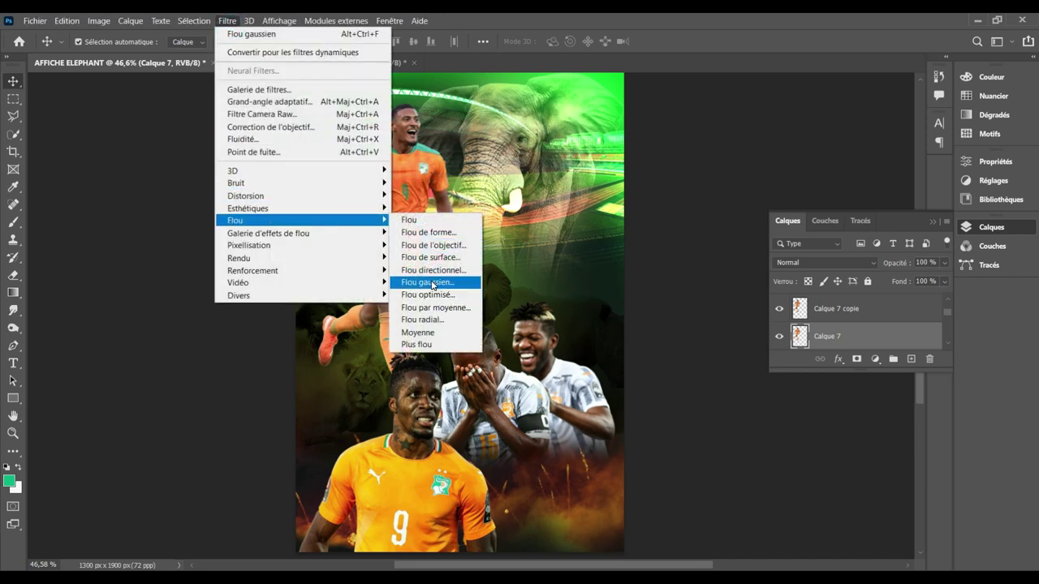
left_click(433, 284)
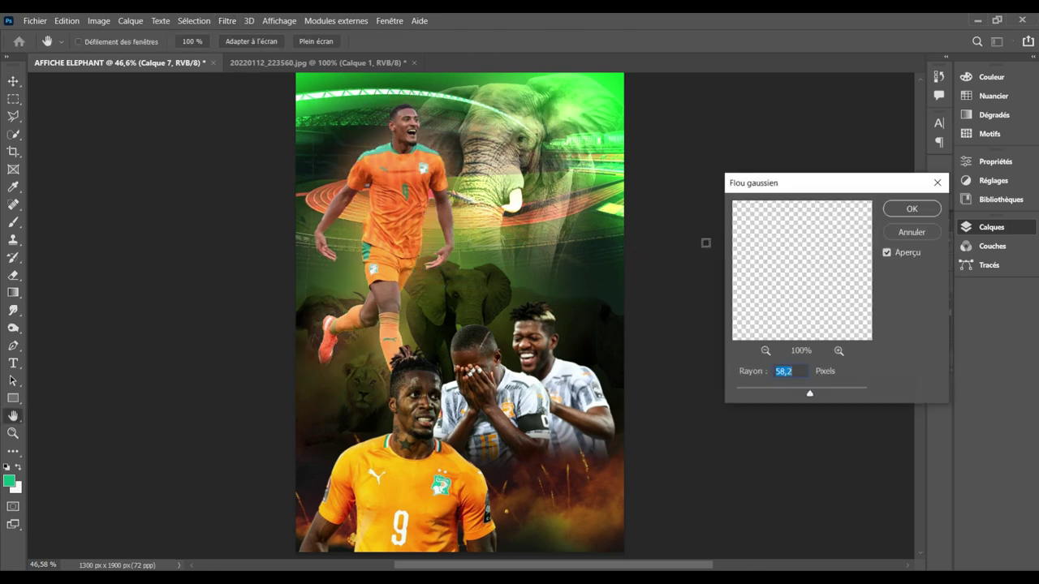
left_click(913, 210)
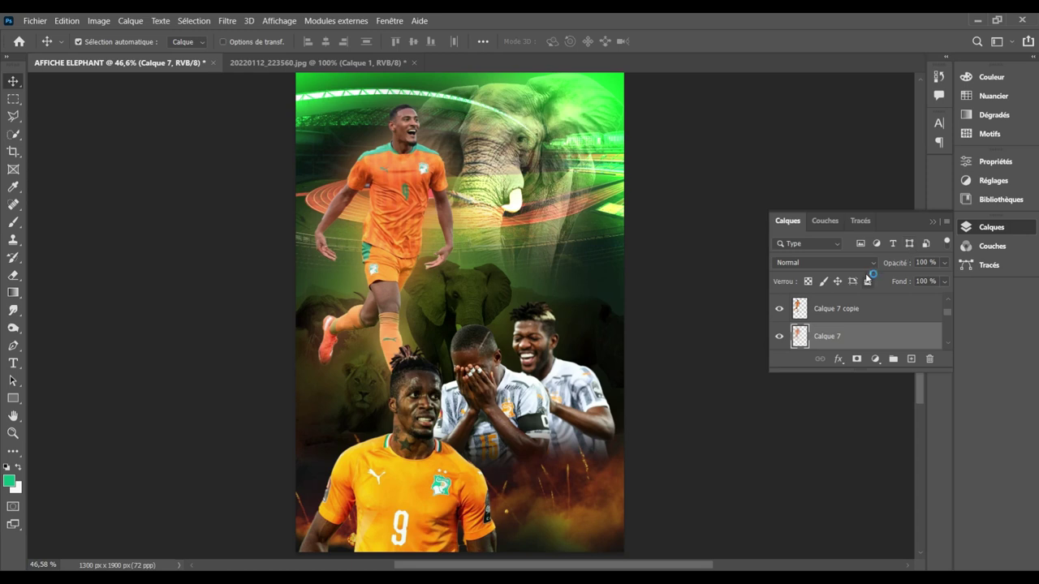
left_click(868, 264)
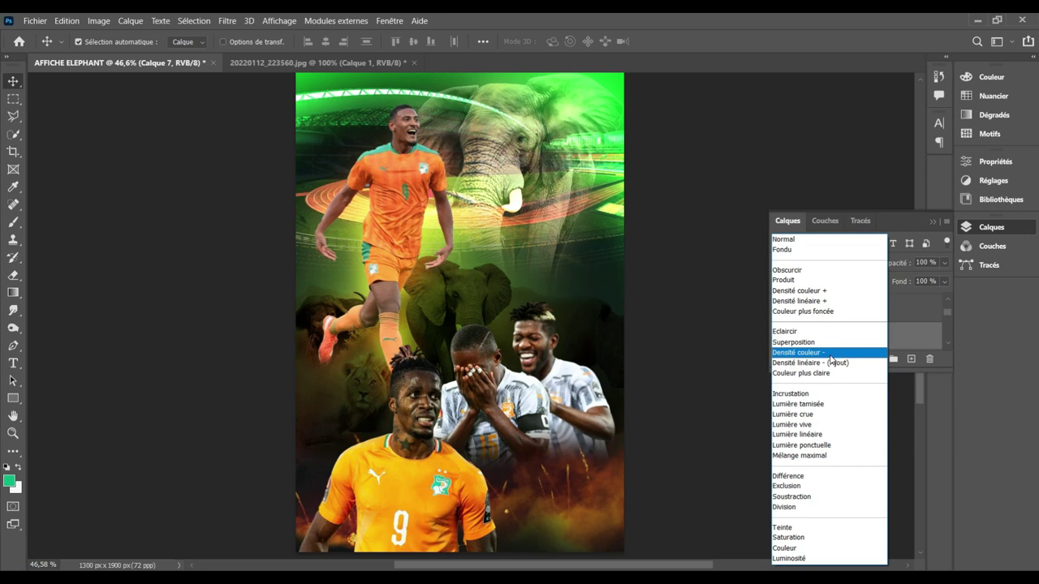
left_click(830, 354)
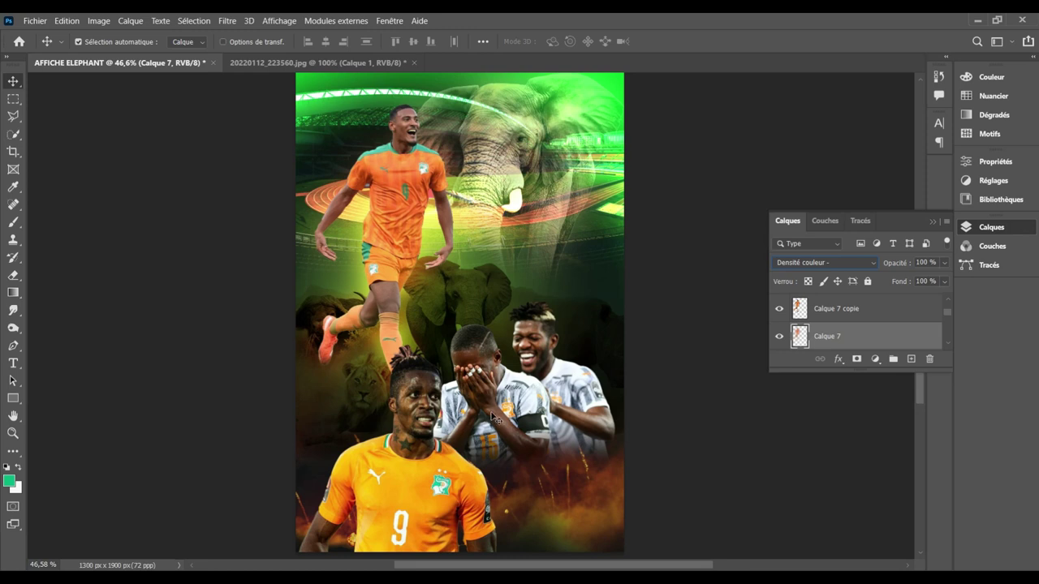
left_click(415, 213)
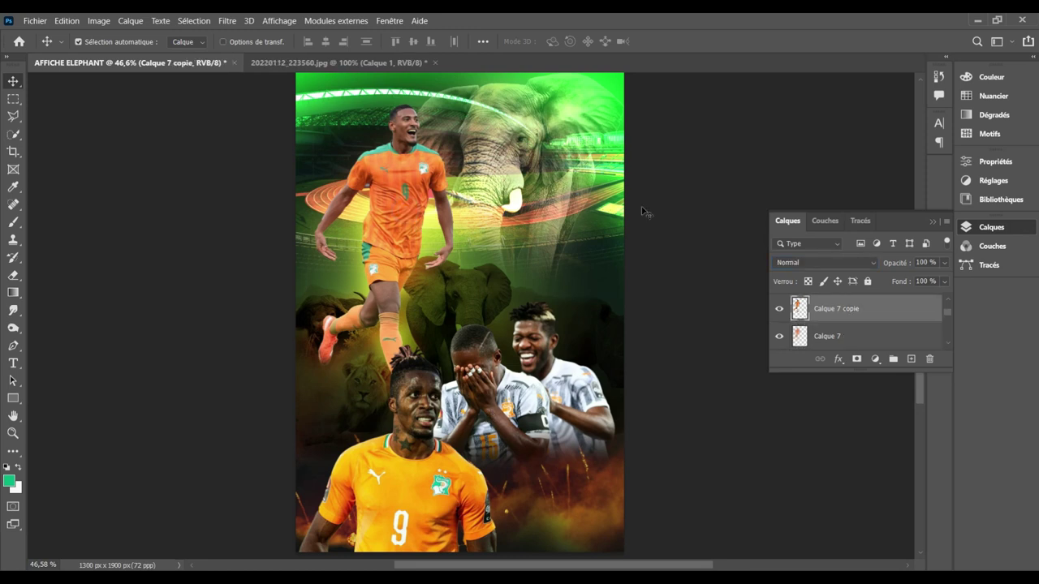
Step: Apply Luminosité 54 and Contraste 39 to Calque 7 copie
left_click(100, 23)
mouse_move(113, 53)
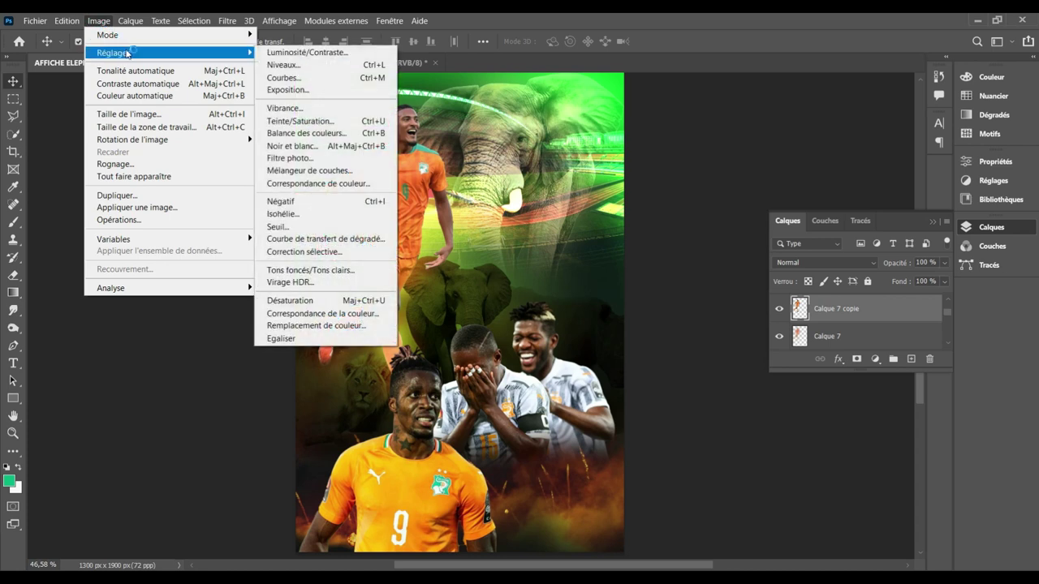
left_click(295, 55)
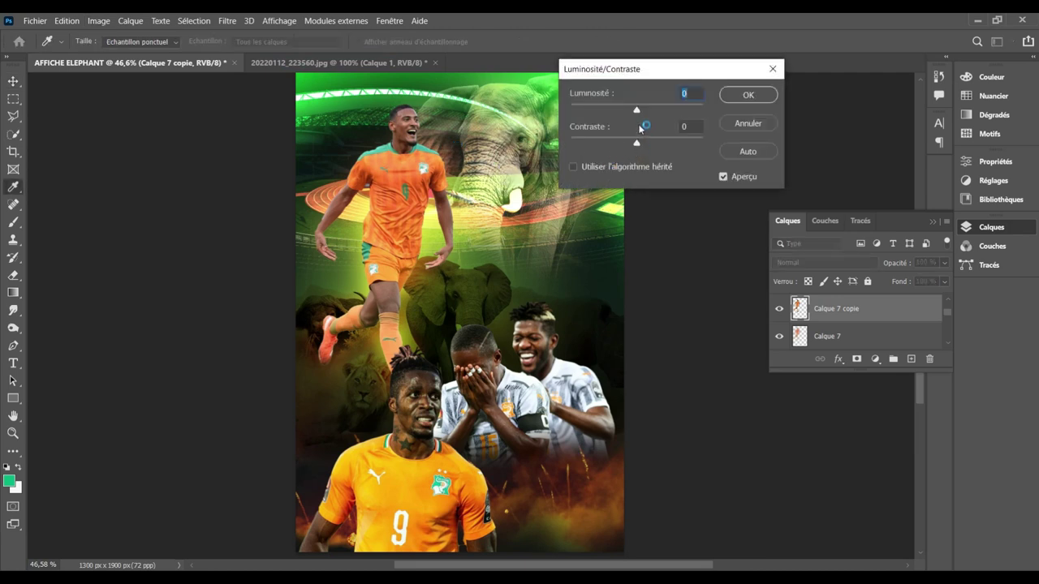
mouse_move(638, 114)
left_mouse_down()
mouse_move(665, 115)
mouse_move(647, 144)
mouse_move(664, 150)
left_mouse_up()
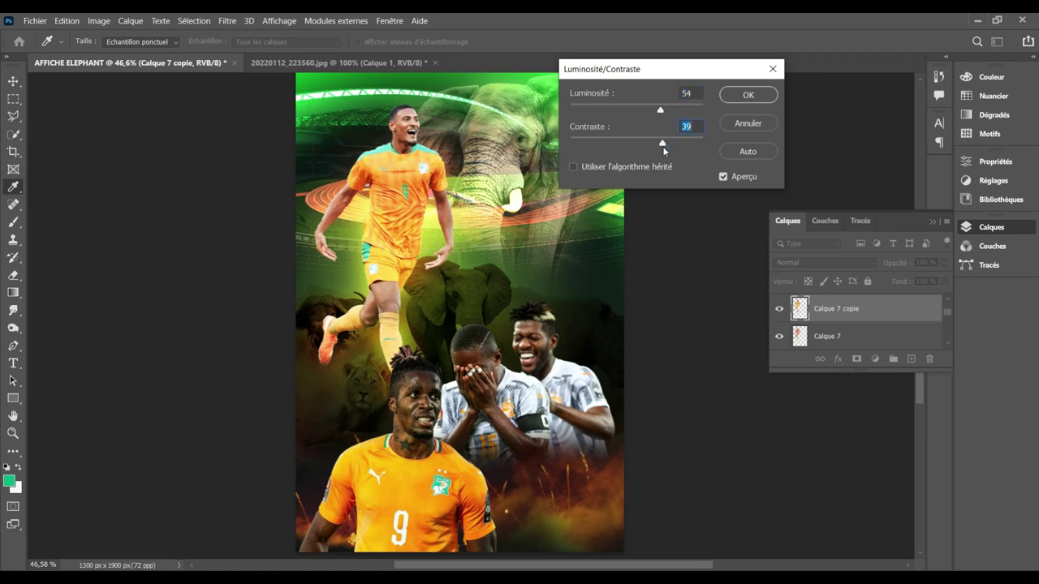
left_click(745, 95)
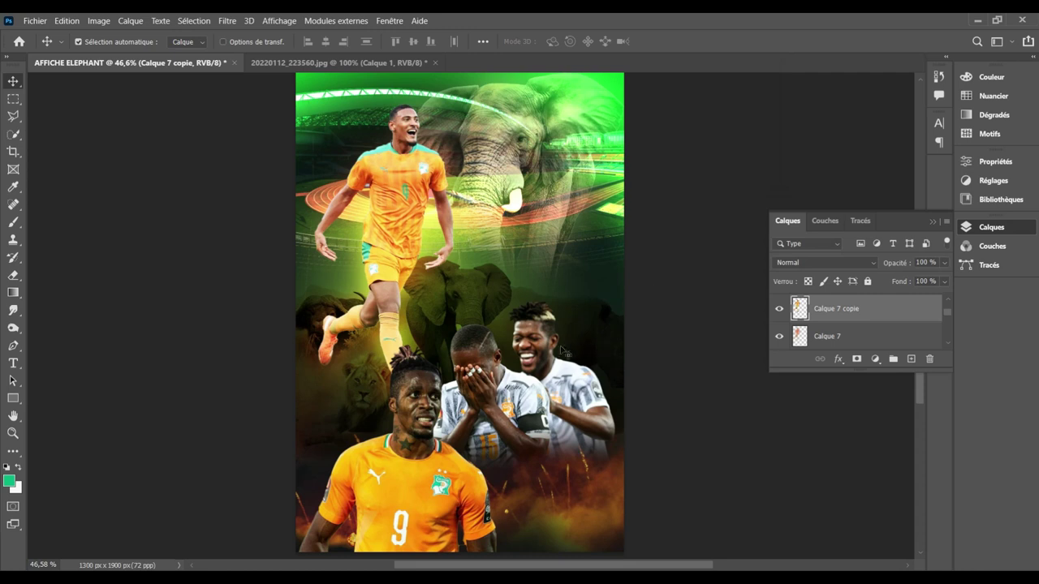
key("alt+bracketright")
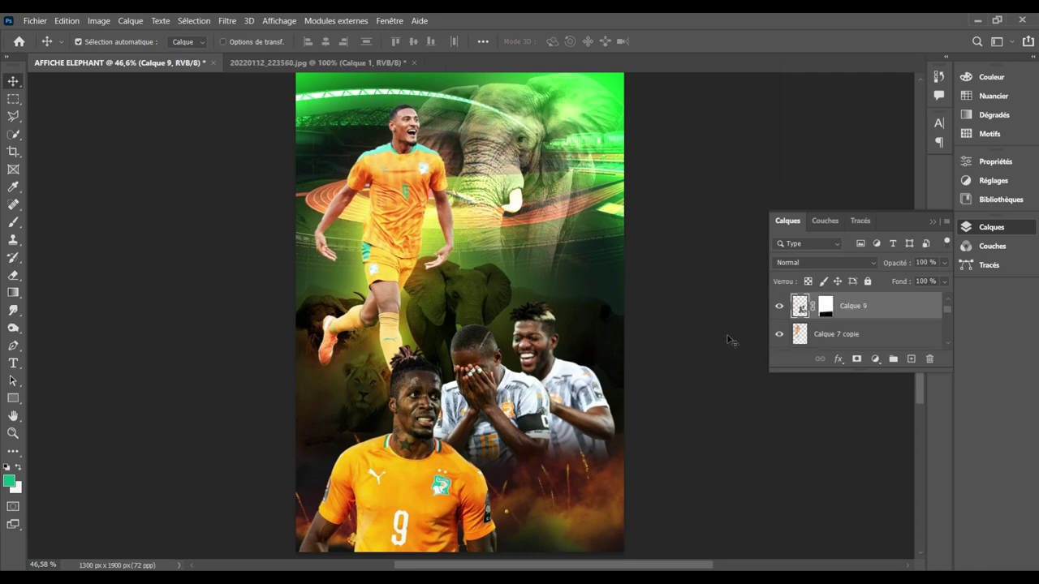
Step: Duplicate Calque 9 and scale the lower original to about 104.74%
key("ctrl+j")
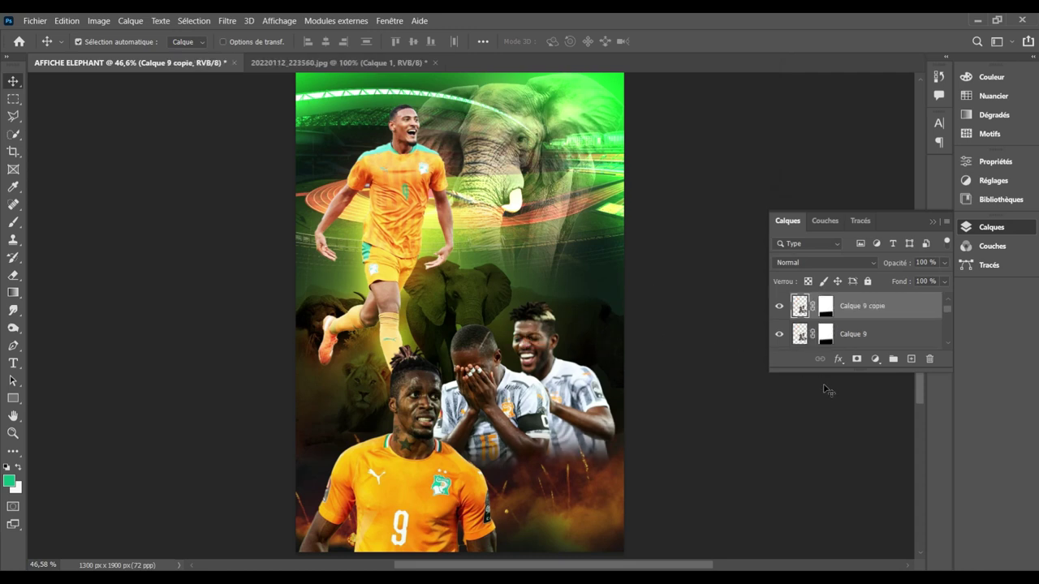
left_click(870, 334)
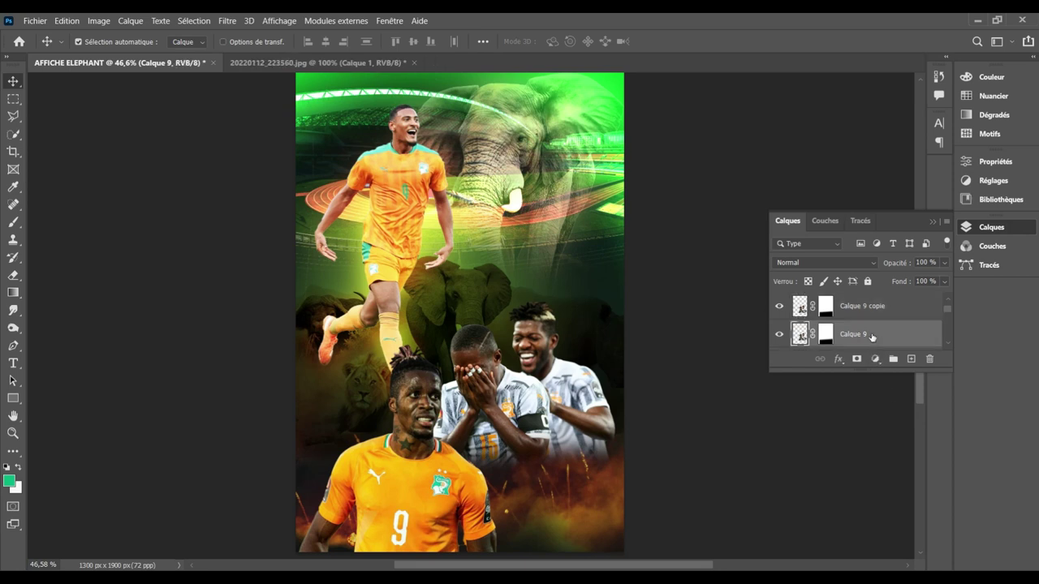
key("ctrl+t")
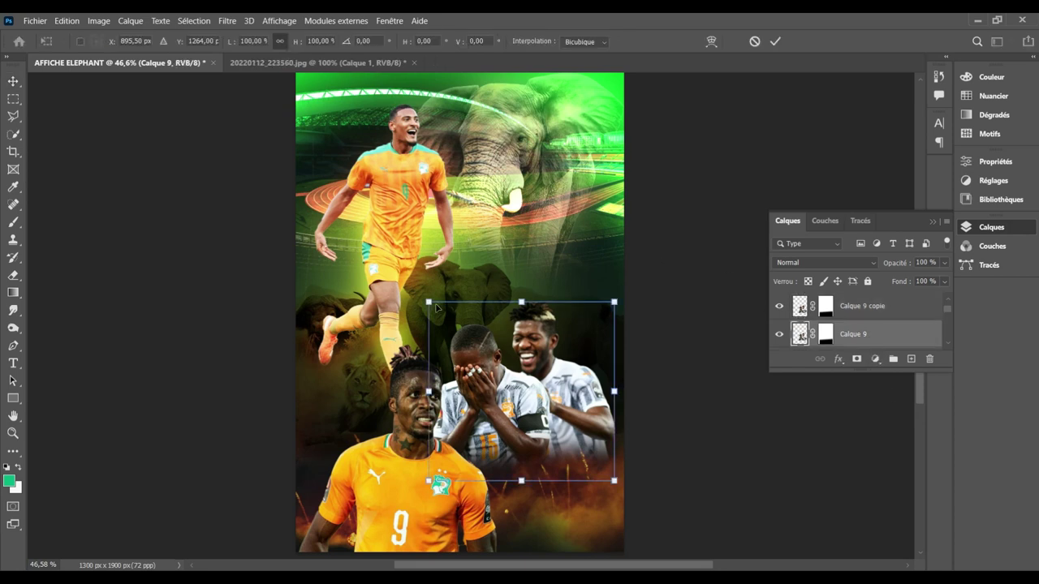
left_click_drag(428, 301, 423, 297)
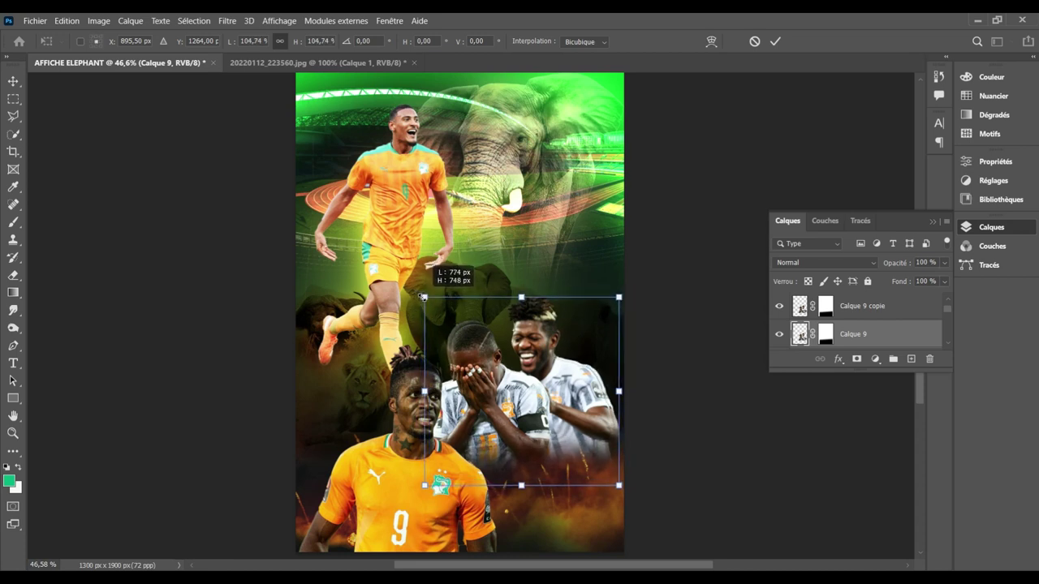
key("Return")
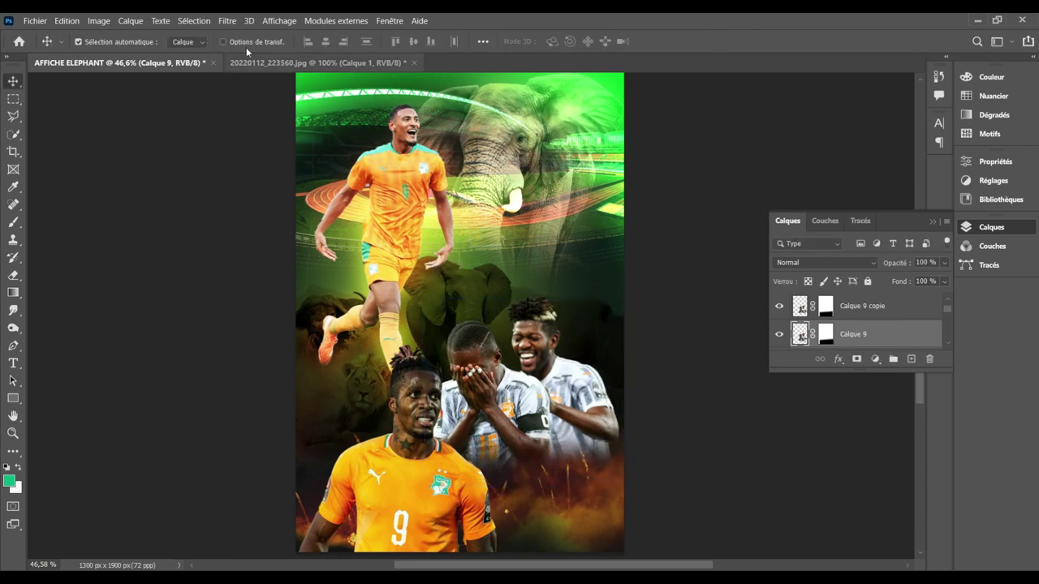
left_click(227, 21)
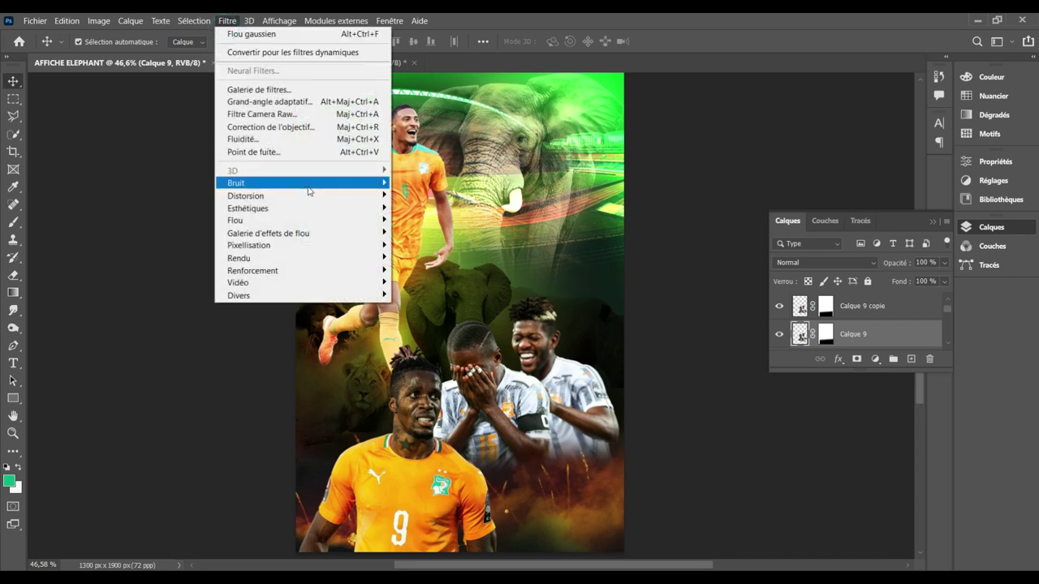
mouse_move(236, 220)
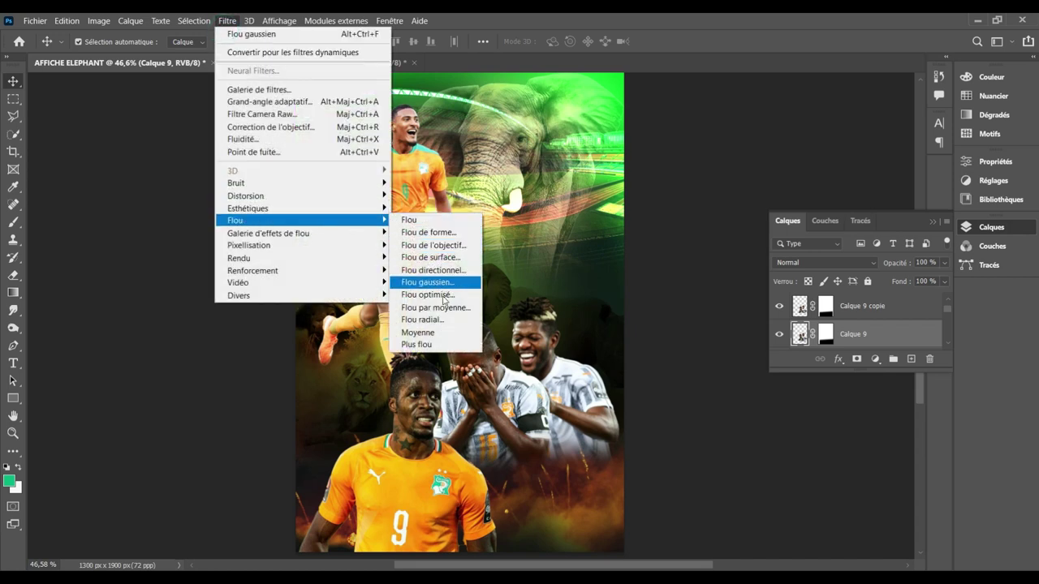
Step: Apply a 58,2-pixel Gaussian blur to the lower Calque 9, keeping its blend mode
left_click(438, 282)
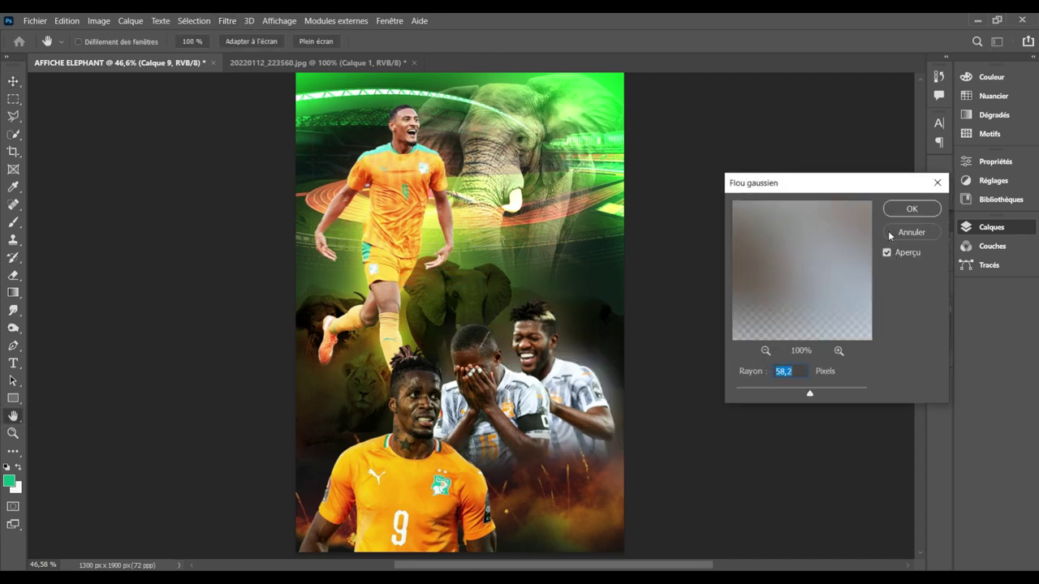
left_click(900, 209)
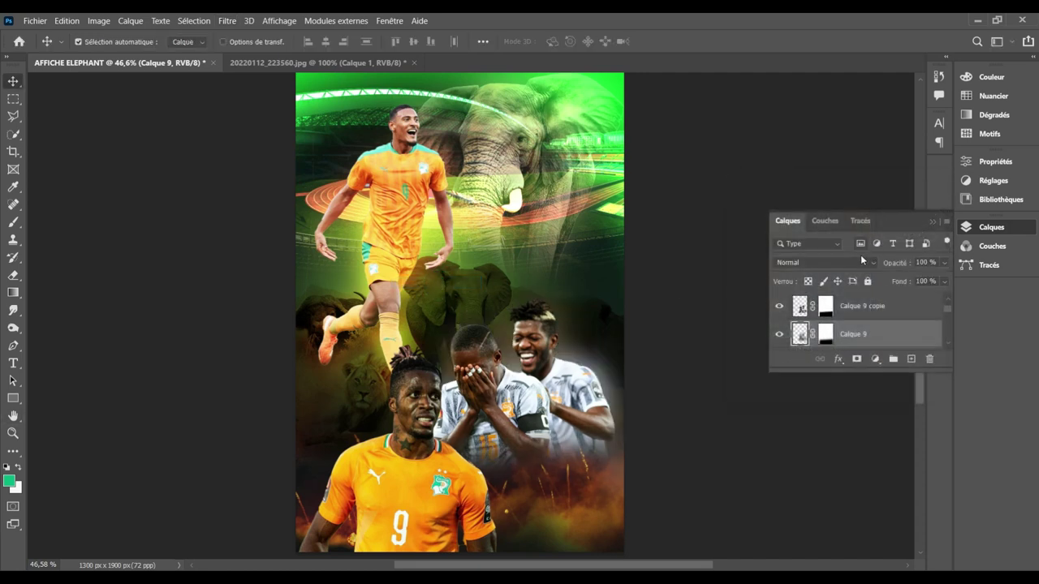
left_click(865, 262)
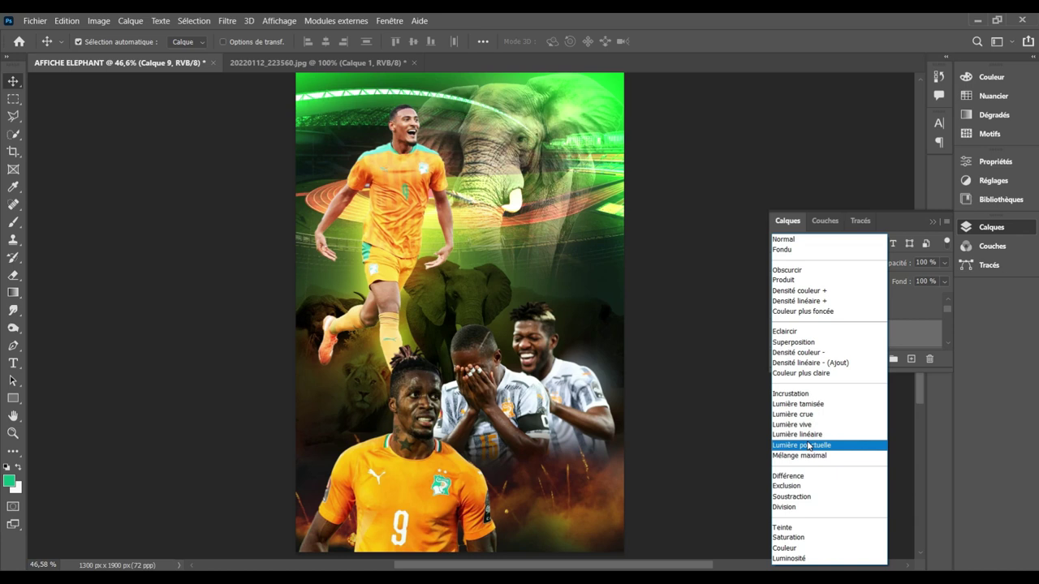
key("Escape")
left_click(411, 499)
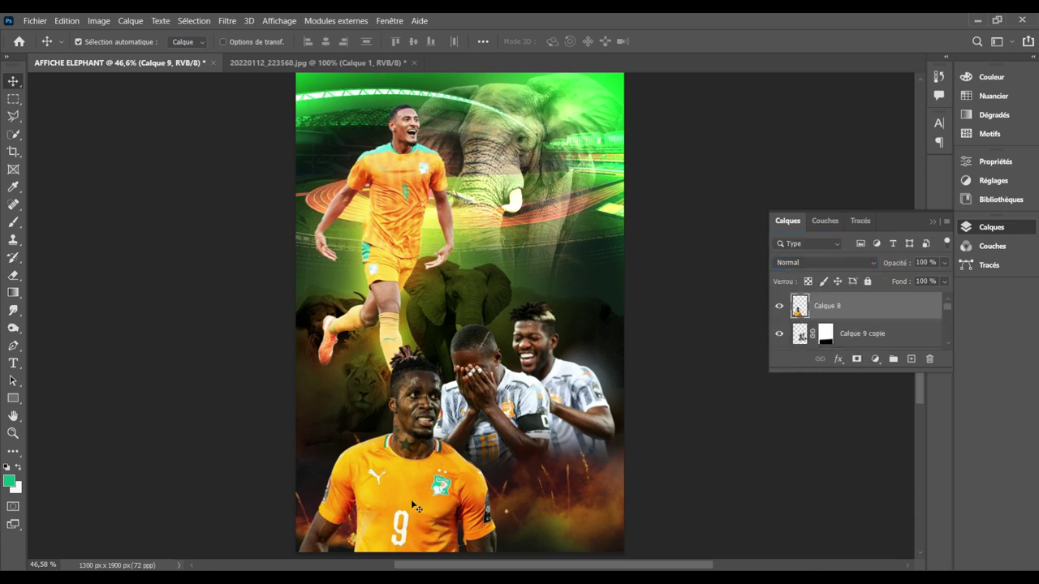
Step: Set Calque 9 copie's Brightness/Contrast to Luminosité 3 and Contraste -6
left_click(464, 374)
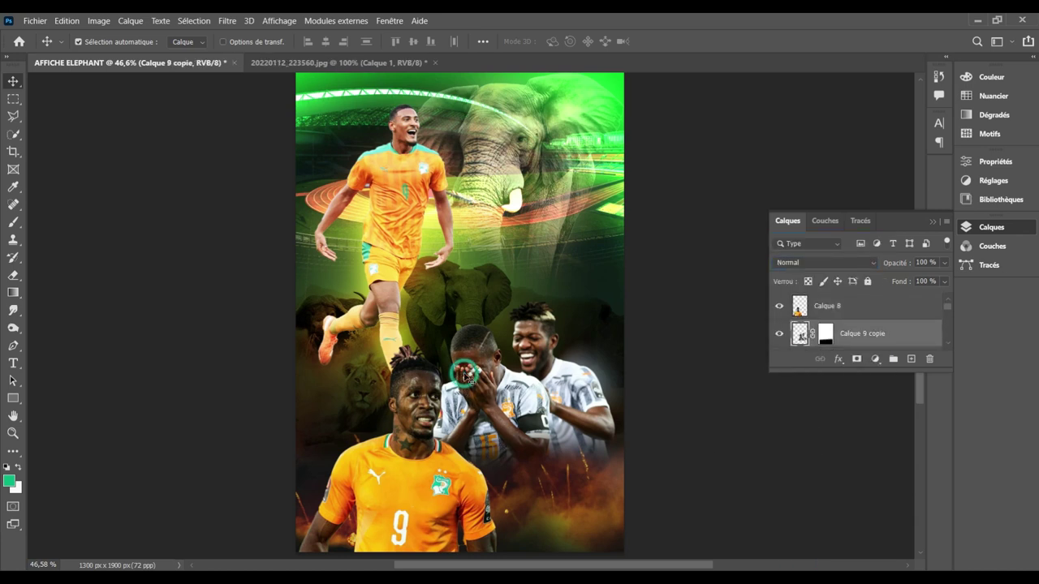
left_click(98, 21)
mouse_move(113, 53)
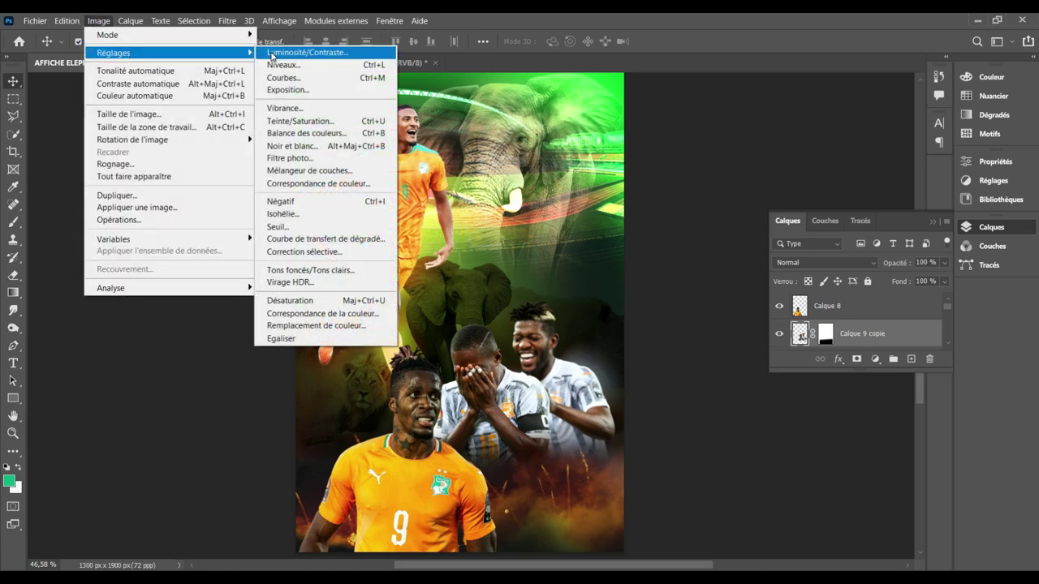
left_click(272, 53)
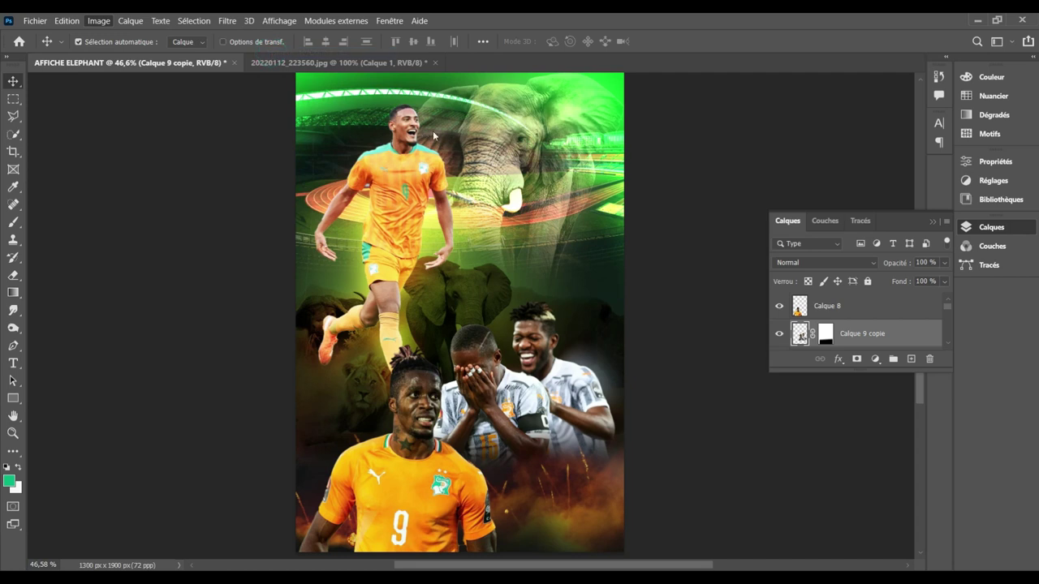
left_click_drag(637, 110, 660, 117)
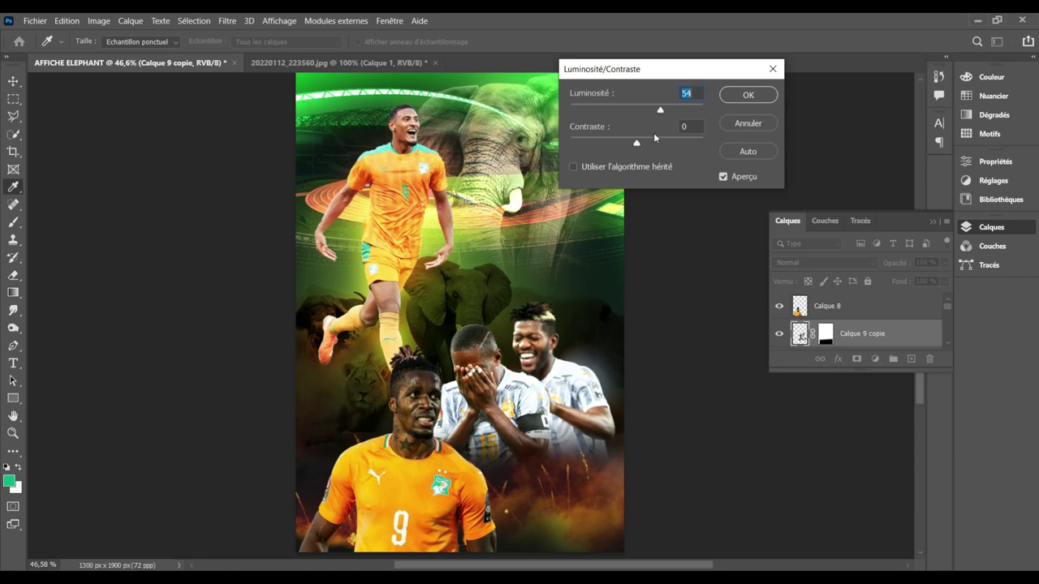
left_click_drag(654, 144, 631, 149)
left_click_drag(663, 114, 638, 115)
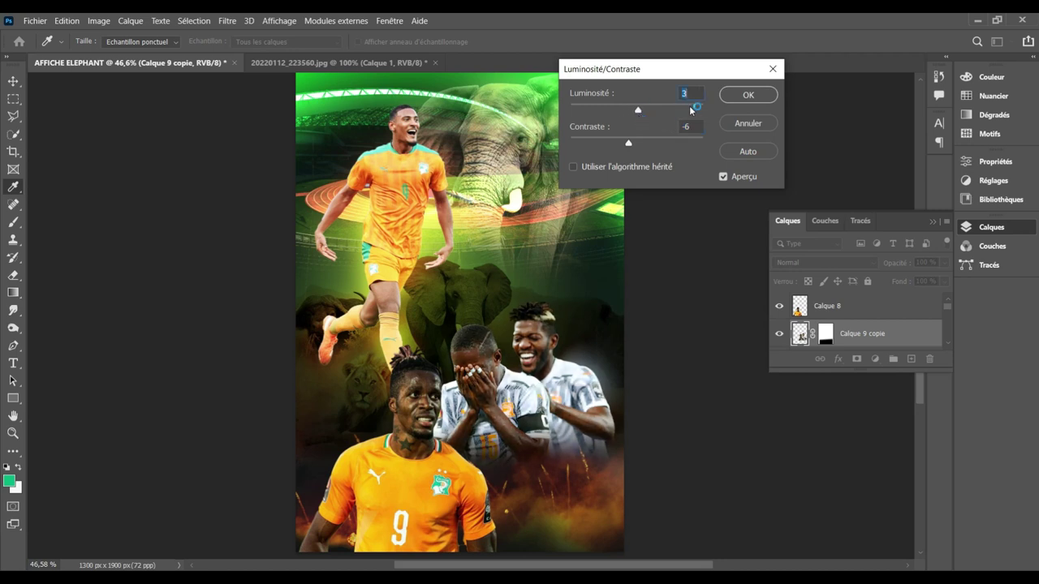
left_click(730, 104)
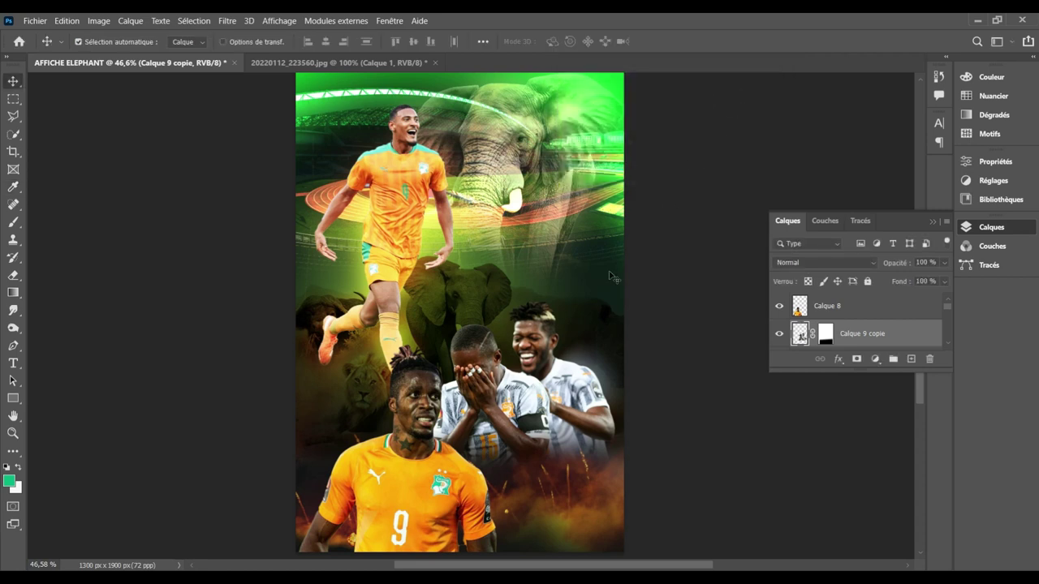
left_click(424, 388)
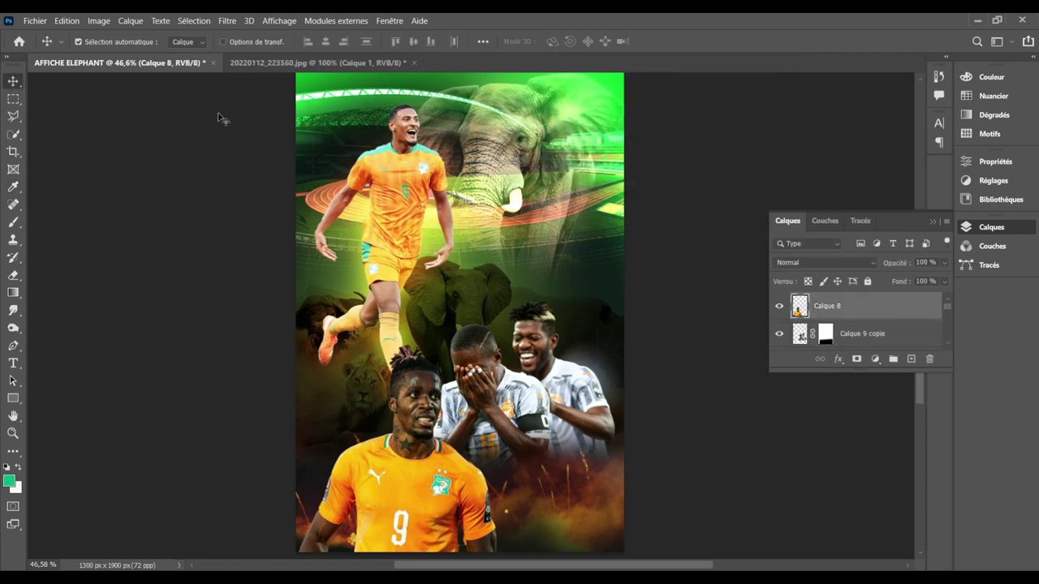
Step: Raise the brightness and contrast of the No. 9 player on Calque 8
left_click(97, 22)
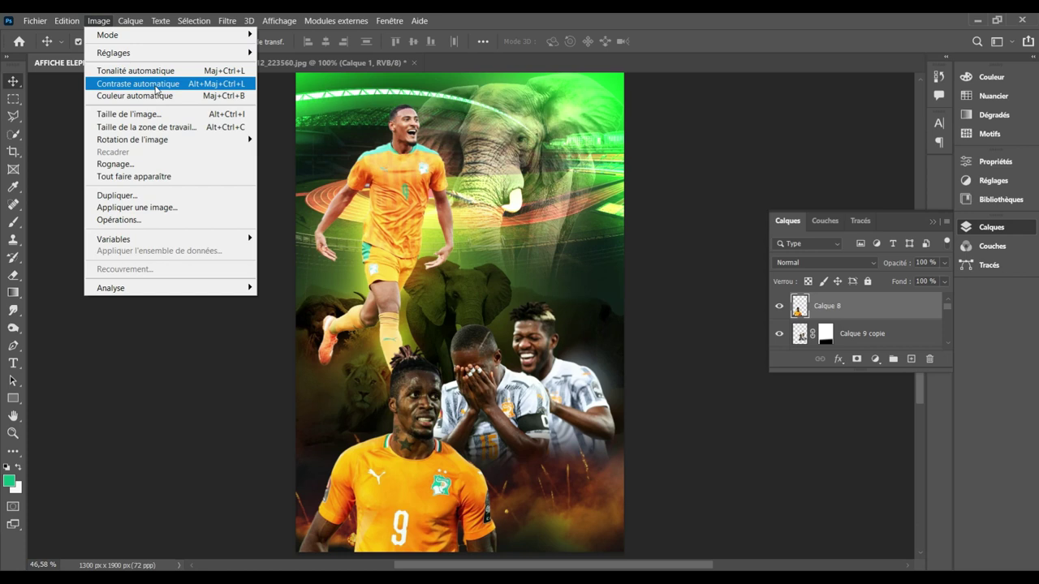
mouse_move(114, 53)
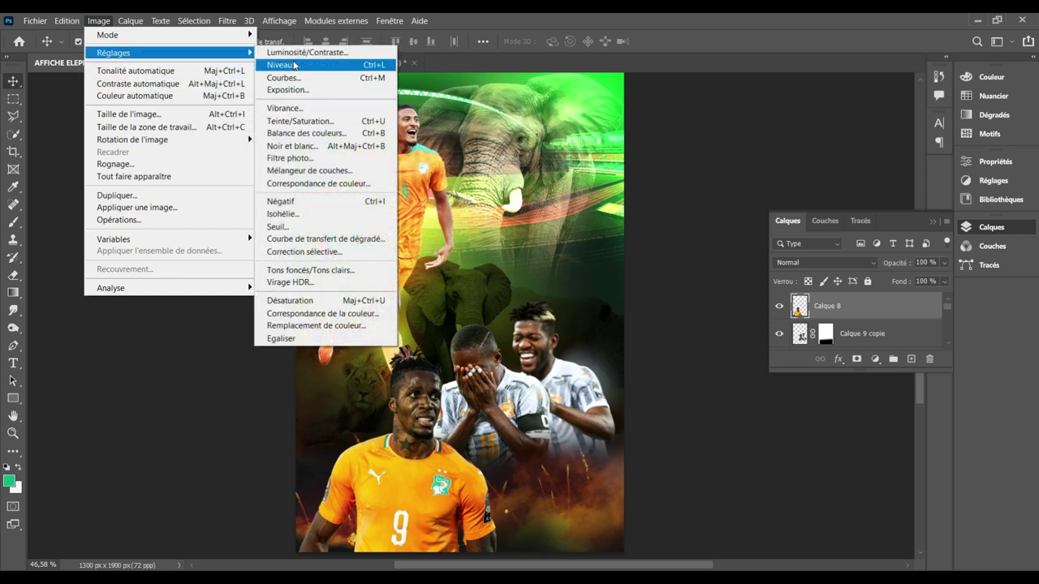
left_click(294, 54)
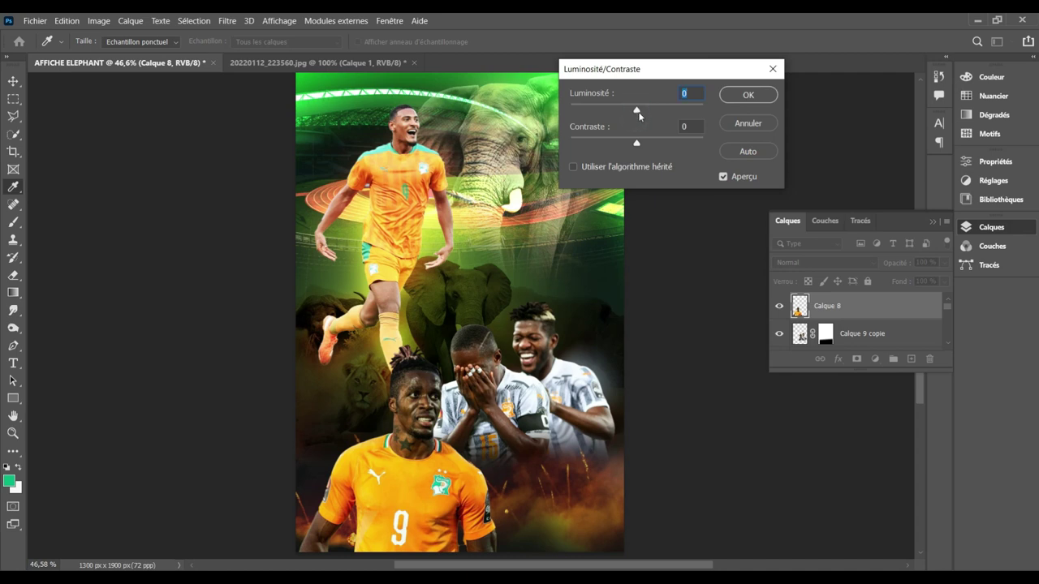
left_click_drag(639, 111, 656, 115)
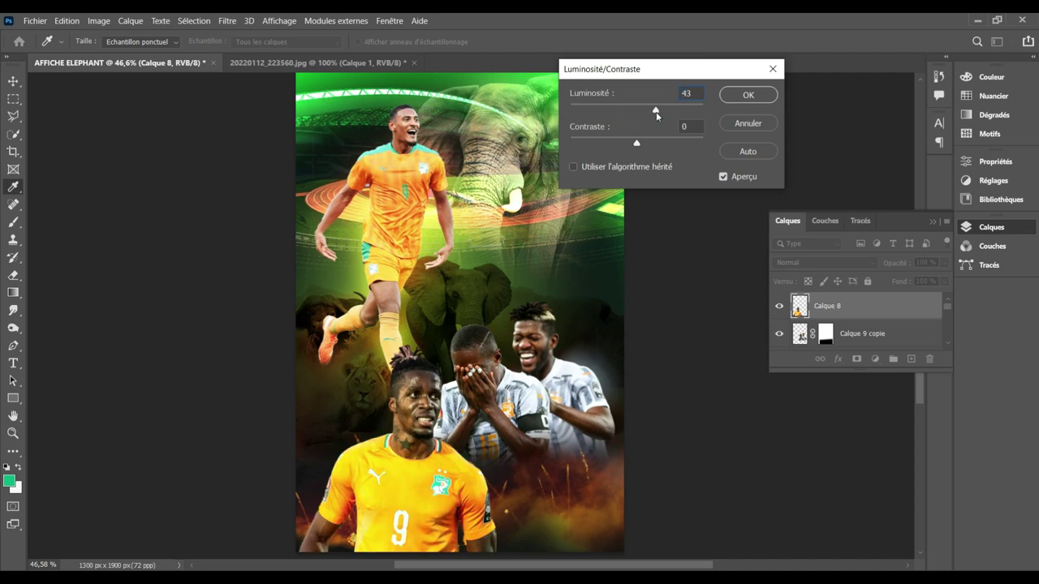
left_click_drag(637, 144, 652, 145)
left_click(748, 94)
key("v")
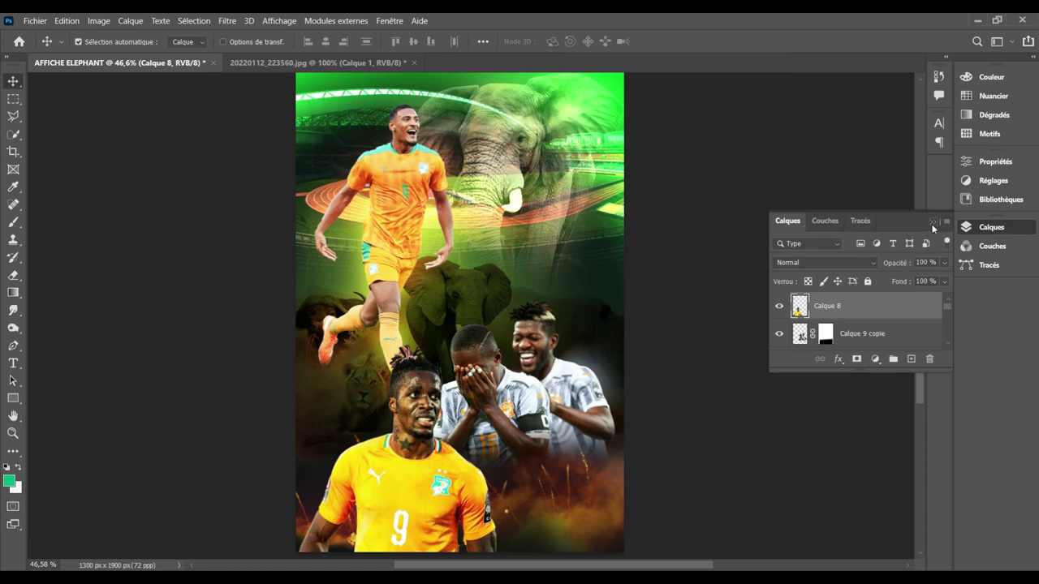
Step: Close the 20220112_223560.jpg two-player image without saving
left_click(933, 223)
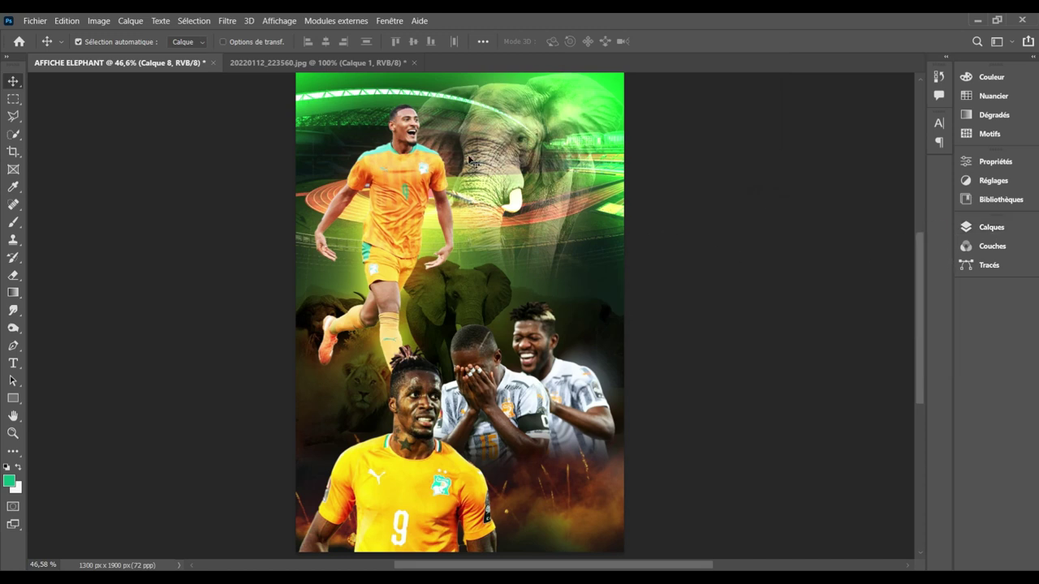
left_click(308, 64)
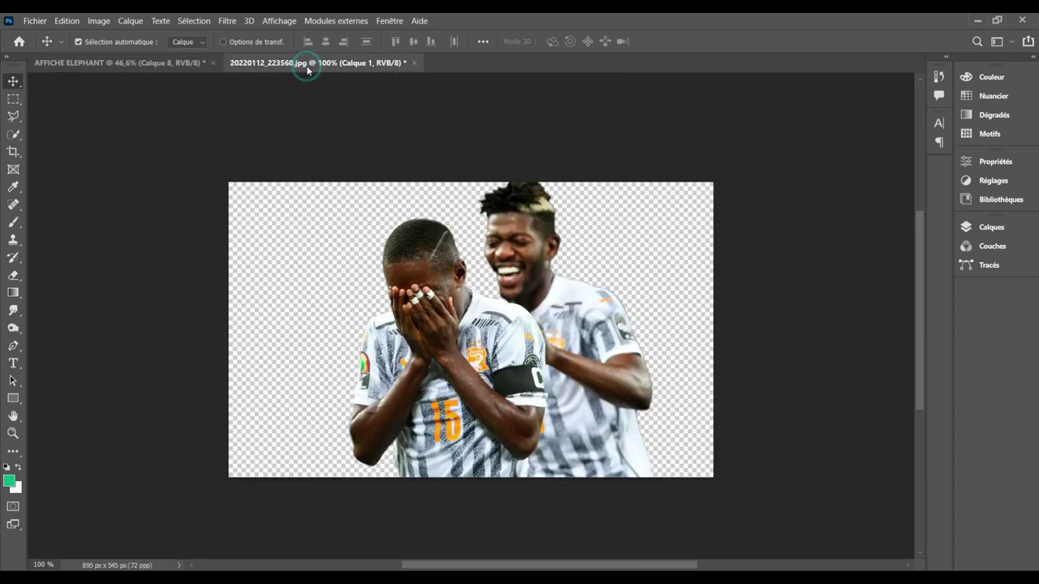
left_click(413, 63)
left_click(550, 237)
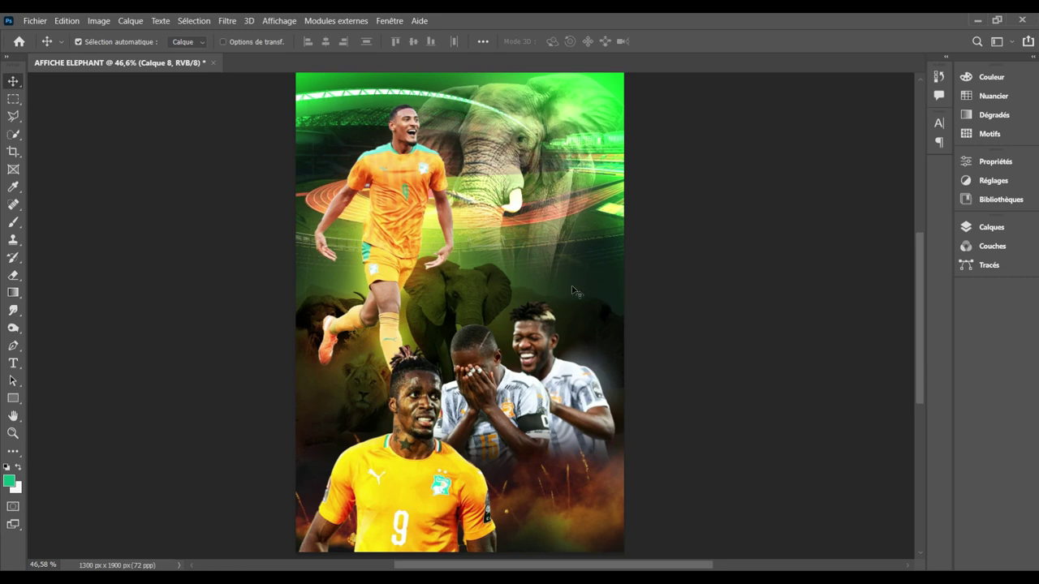
Step: Move the No. 9 player slightly up and left
left_click_drag(425, 379, 415, 364)
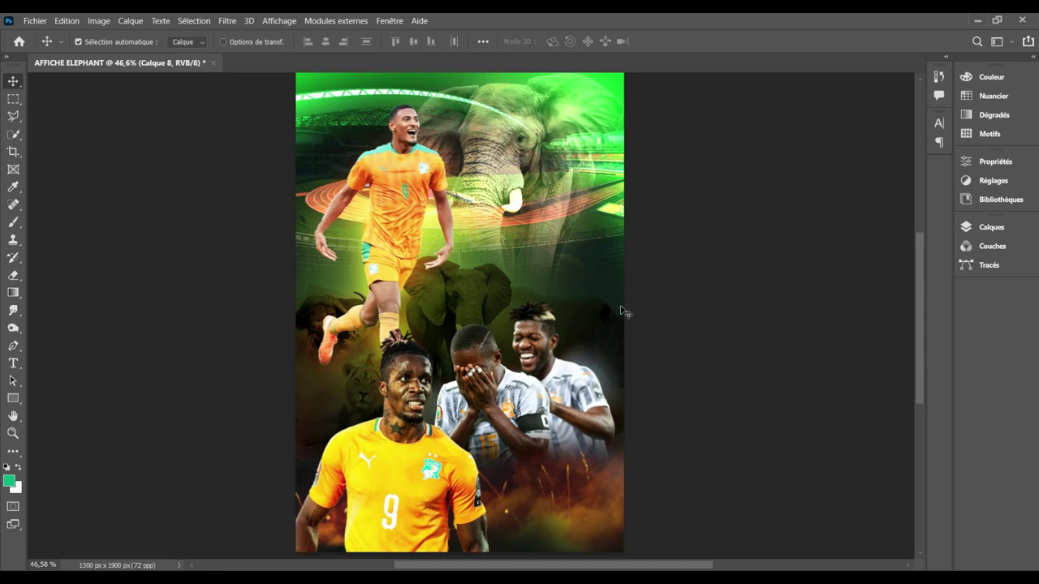
left_click(1004, 229)
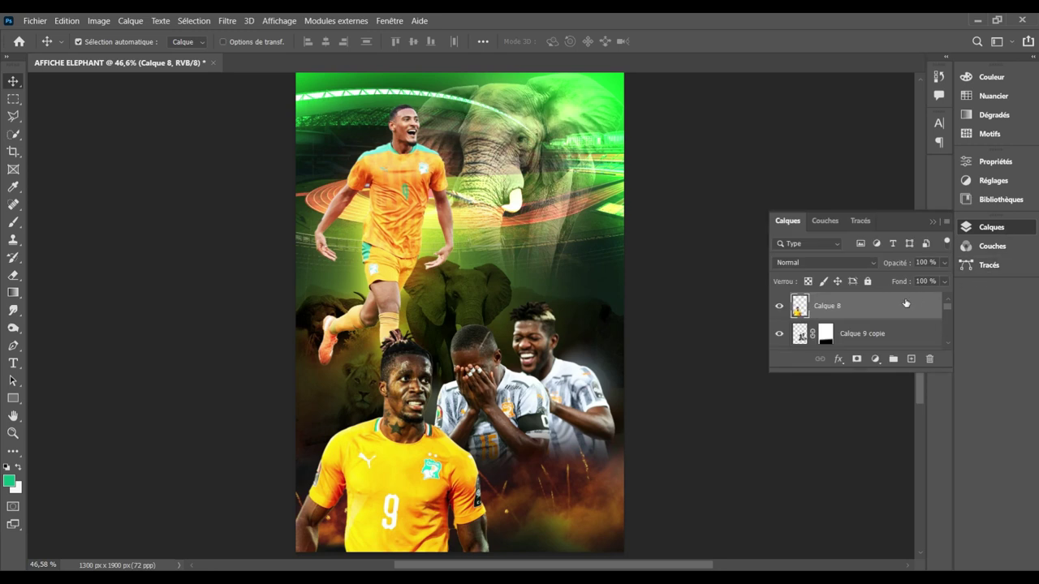
left_click(12, 398)
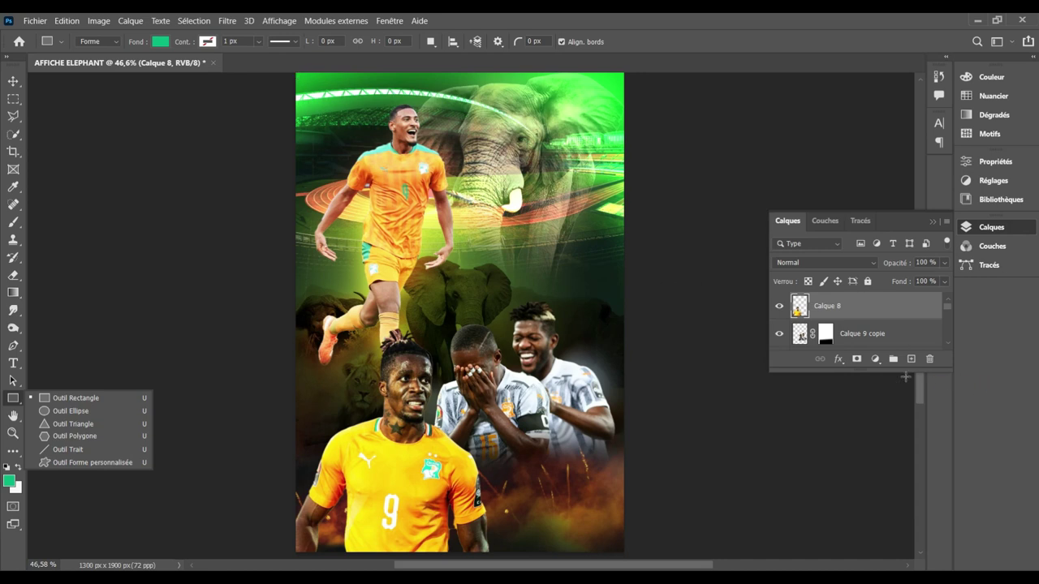
Step: Add a Couleur unie fill layer in near-black #101413
left_click(876, 359)
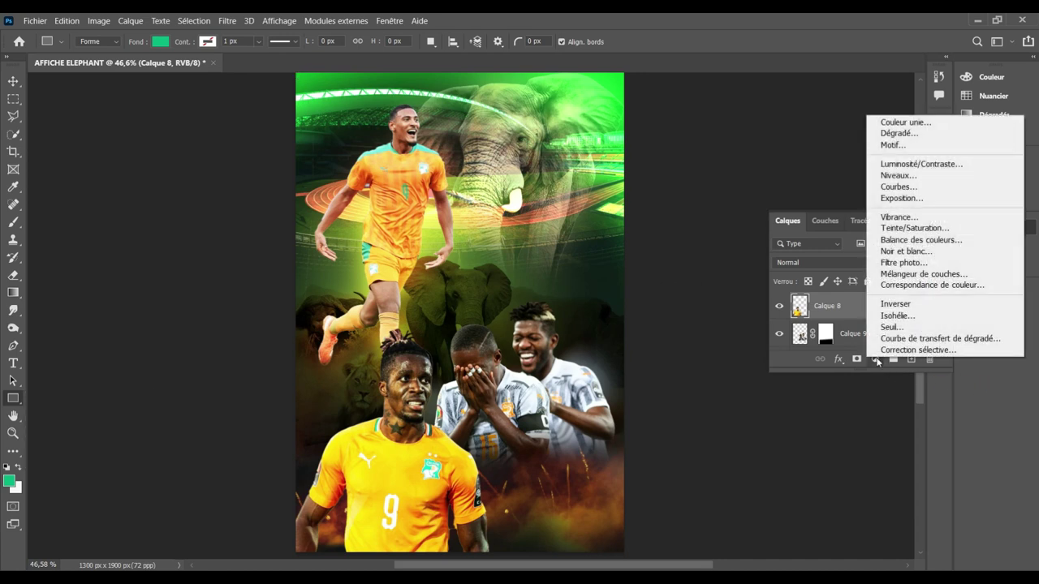
left_click(929, 123)
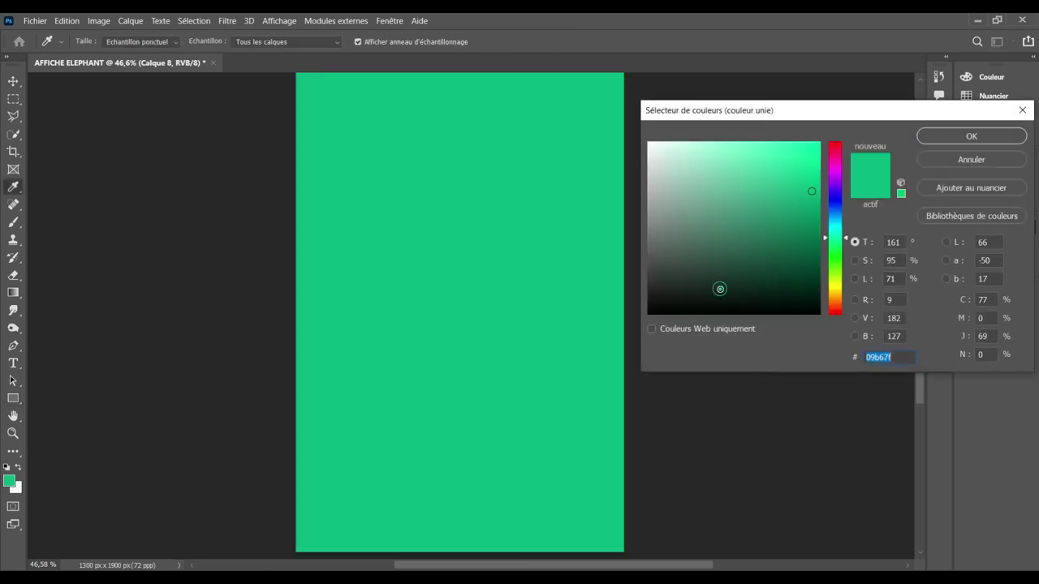
left_click(681, 301)
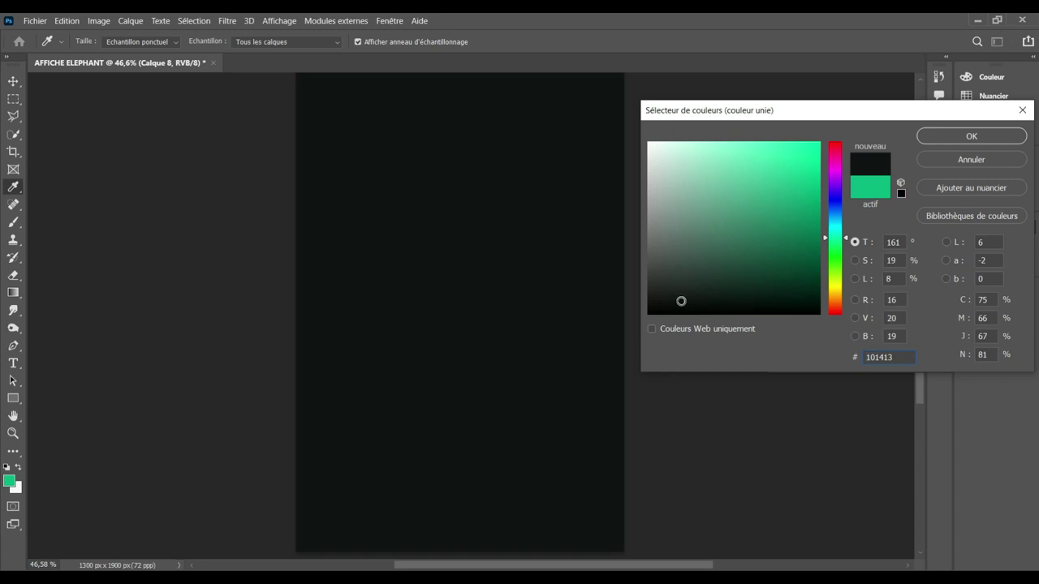
left_click(937, 139)
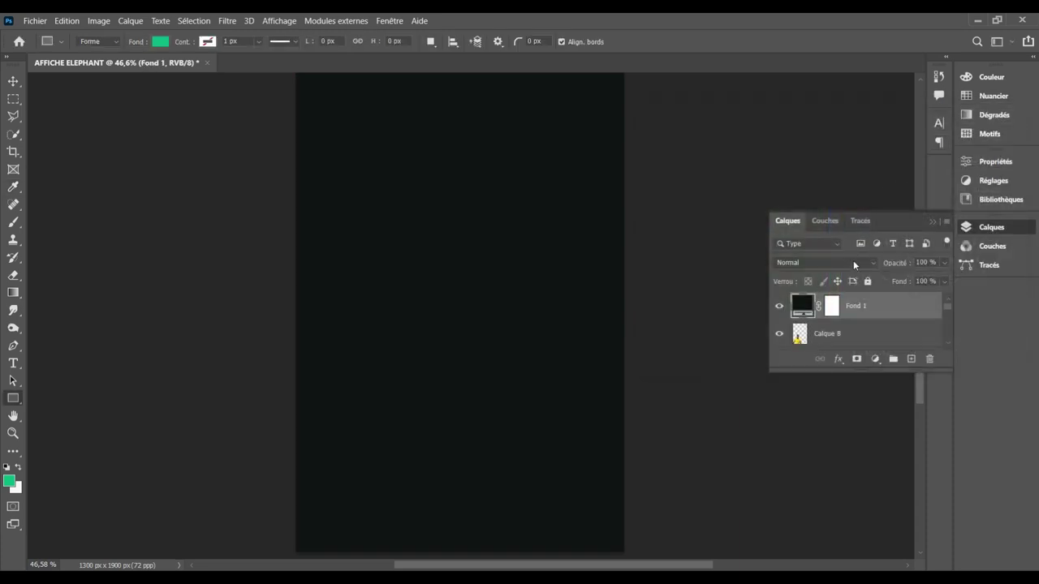
Step: Blend the Fond 1 fill layer as Teinte at 24% opacity
left_click(853, 262)
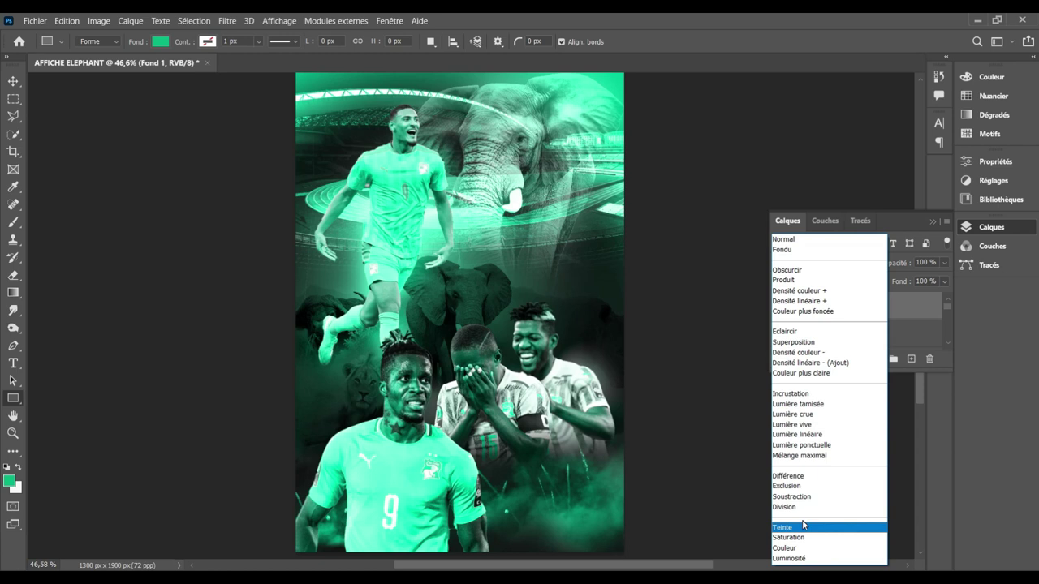
left_click(828, 527)
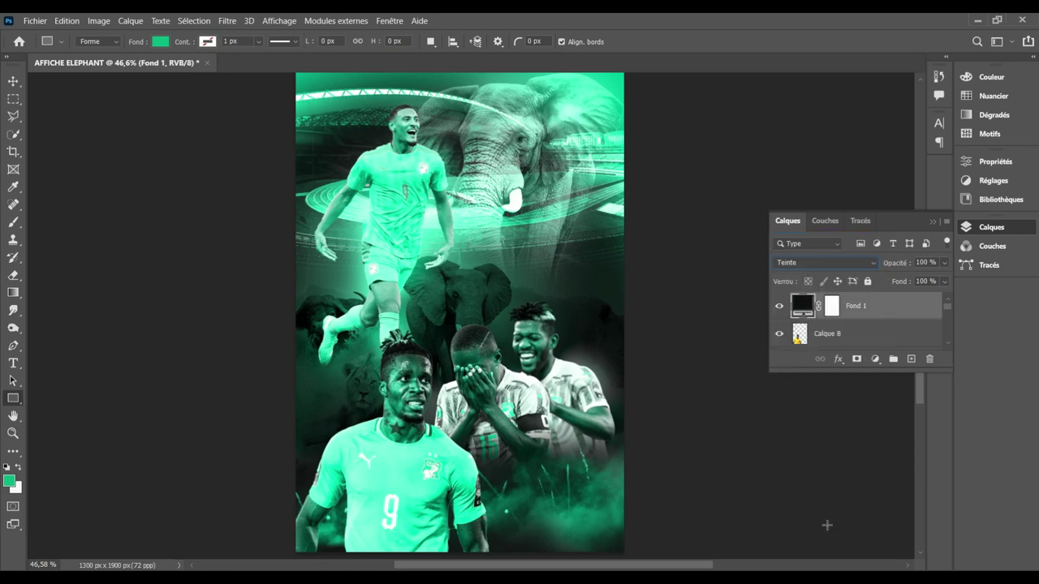
left_click(927, 262)
type("60")
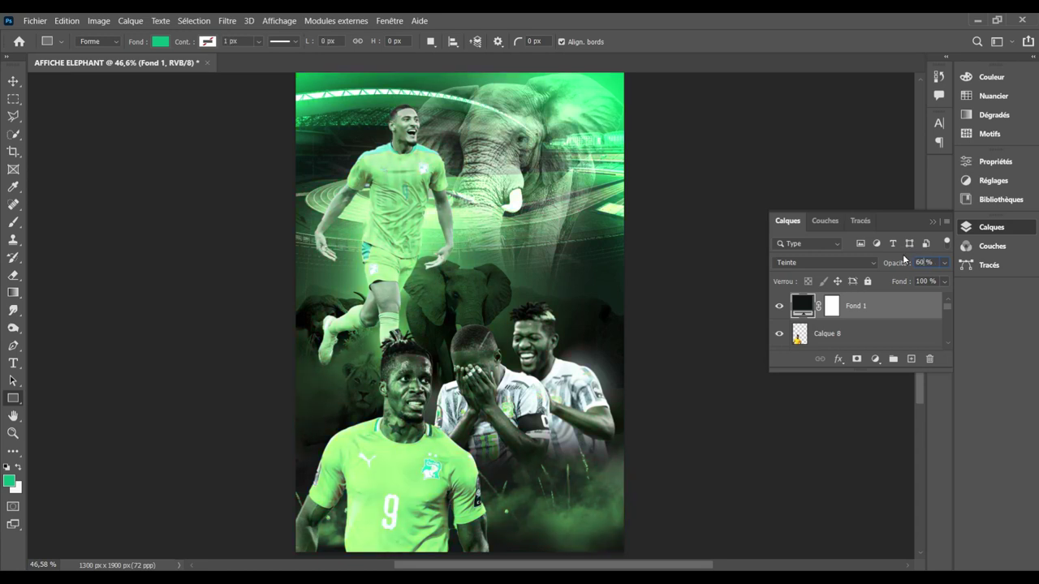
left_click_drag(904, 258, 903, 258)
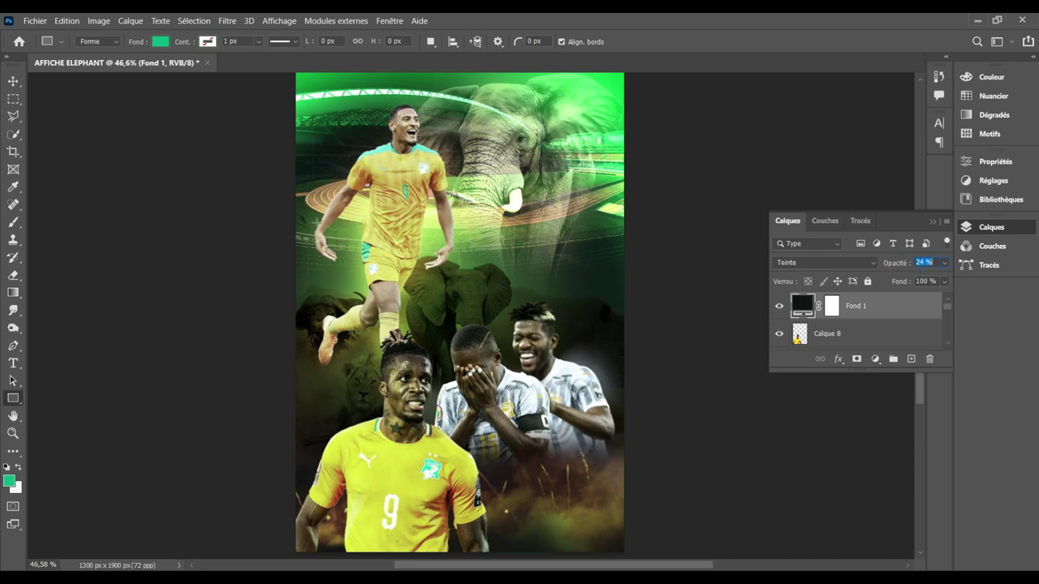
left_click(18, 84)
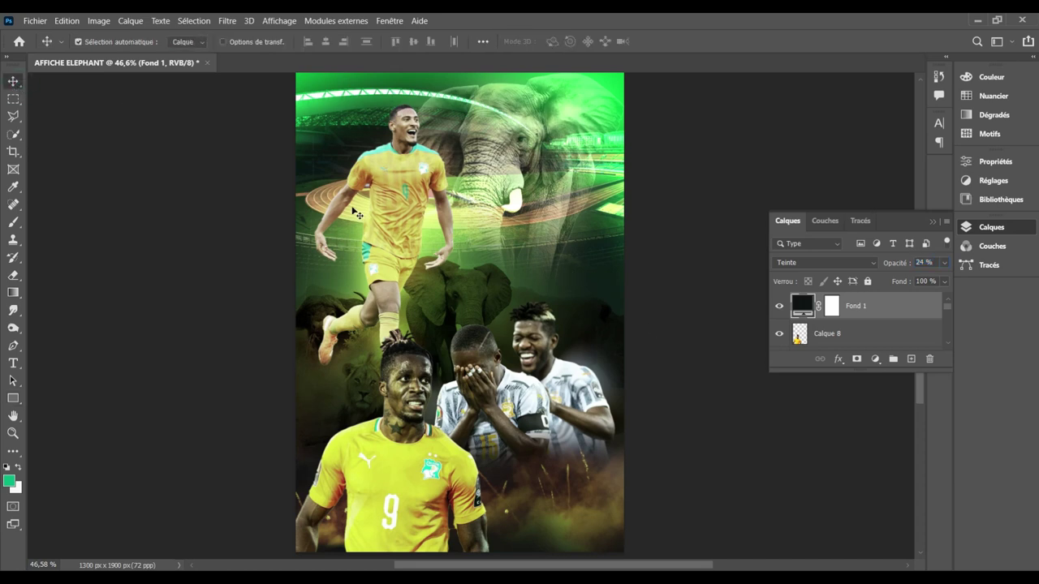
left_click(934, 224)
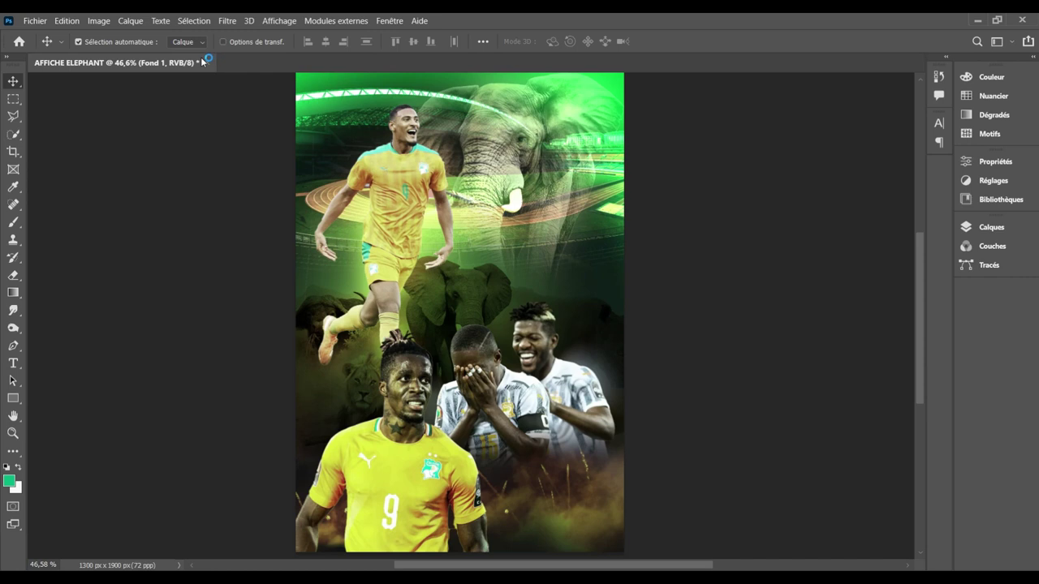
Step: Open CAN_-_Fr_-_Full_Colour and drag the CAF logo into the elephant poster
left_click(30, 22)
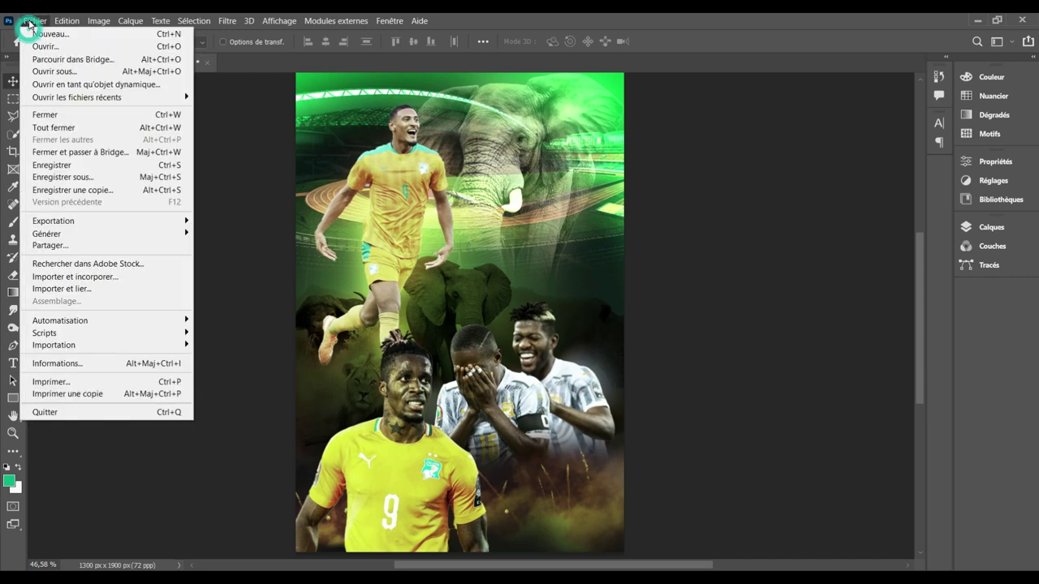
left_click(46, 47)
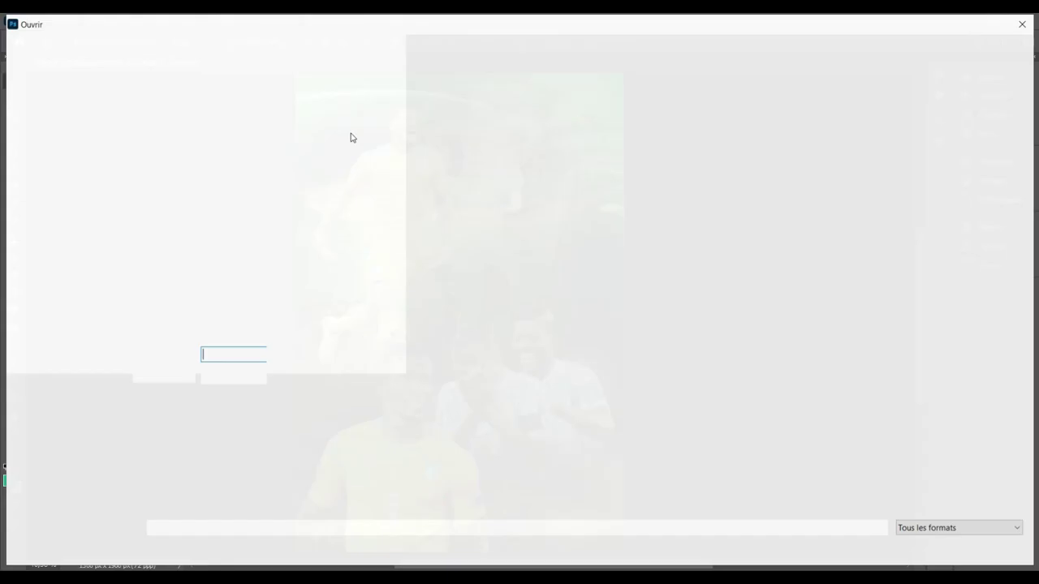
left_click(516, 138)
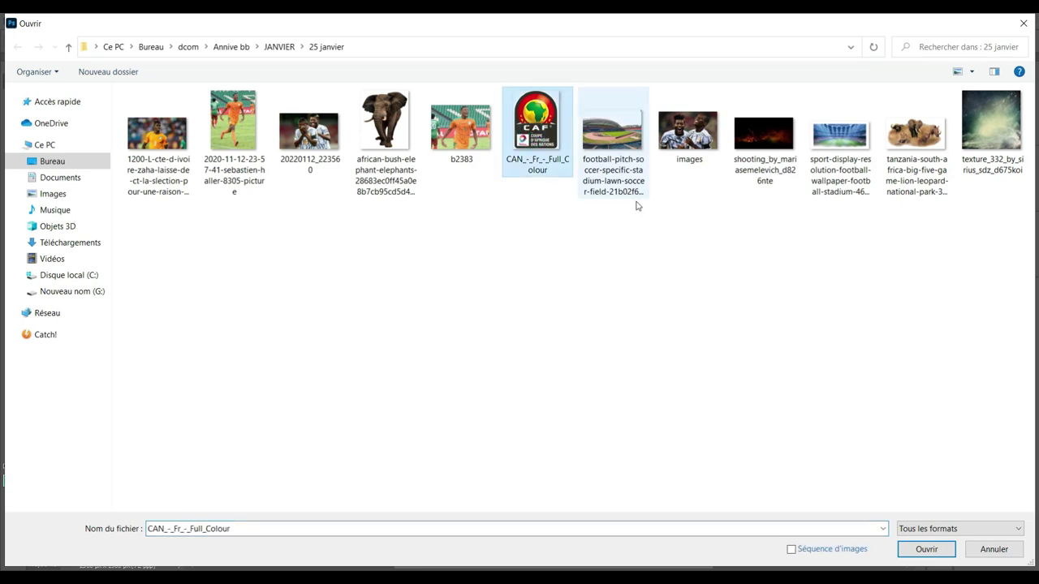
left_click(926, 550)
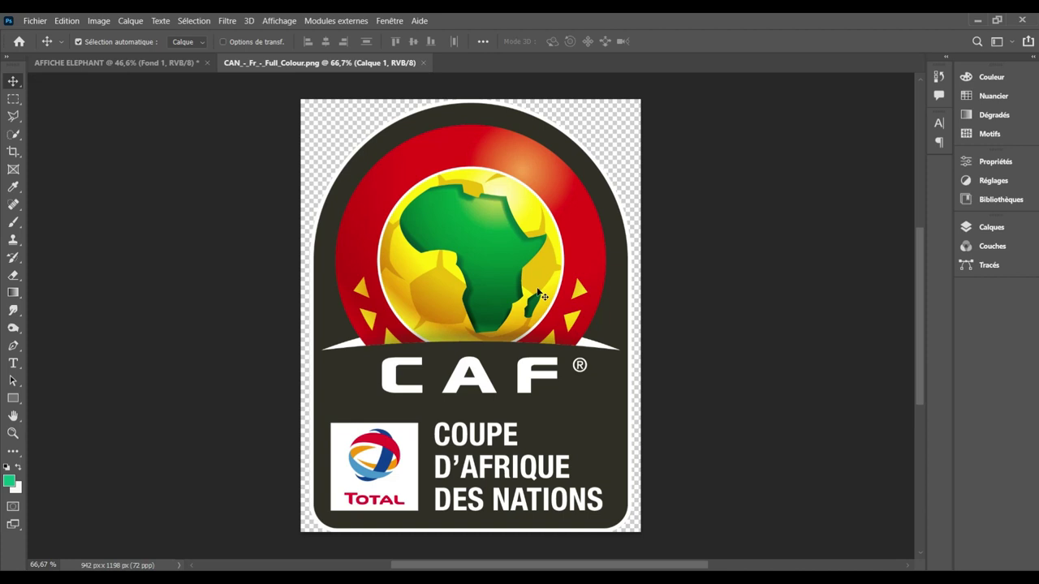
left_click_drag(523, 281, 156, 64)
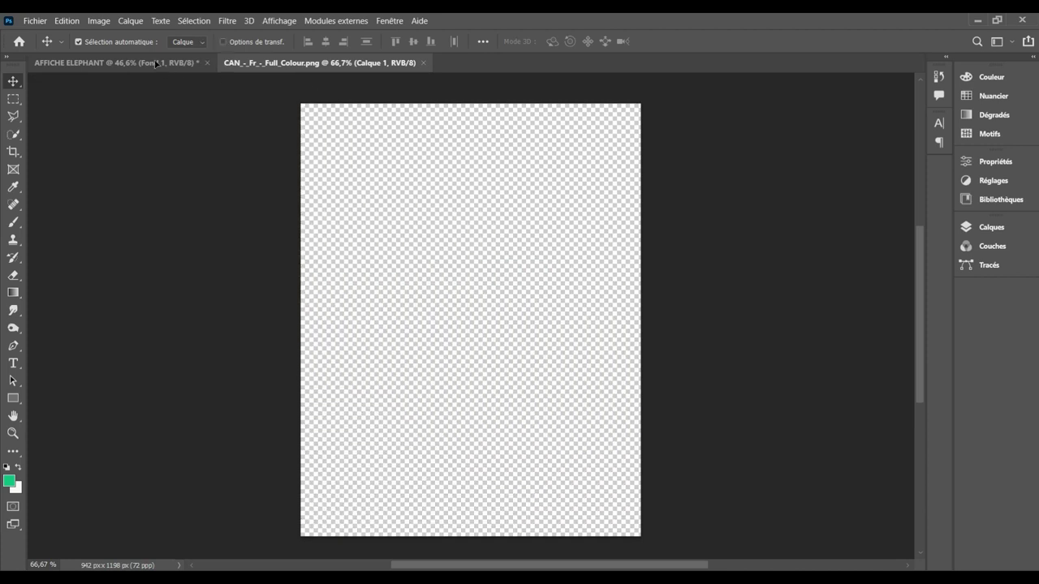
left_click_drag(410, 312, 541, 487)
Step: Shrink the CAF logo to about 86.85% and place it in the lower right corner
key("ctrl+t")
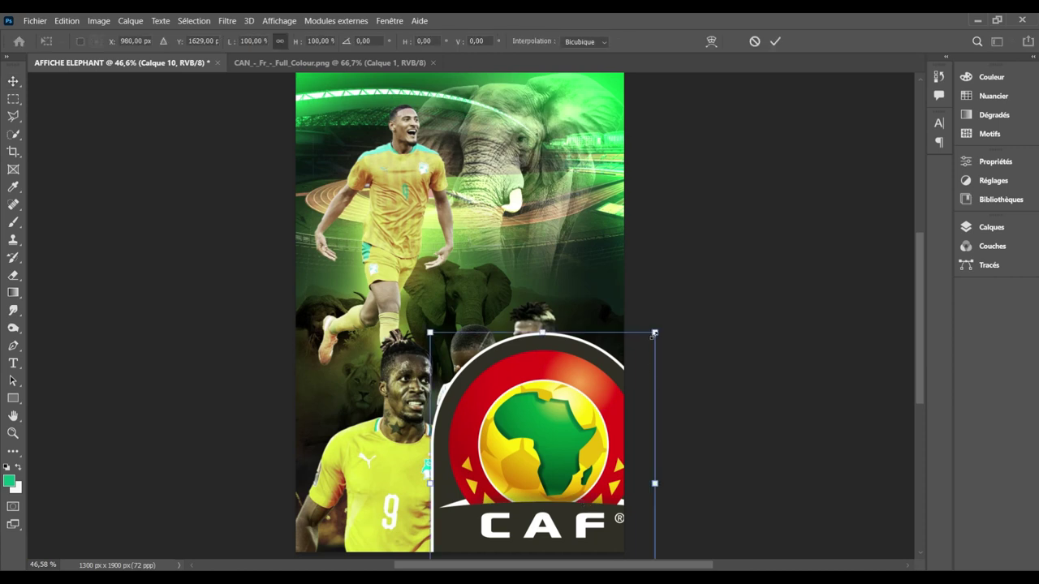
mouse_move(654, 333)
left_mouse_down()
mouse_move(605, 452)
mouse_move(567, 505)
left_mouse_up()
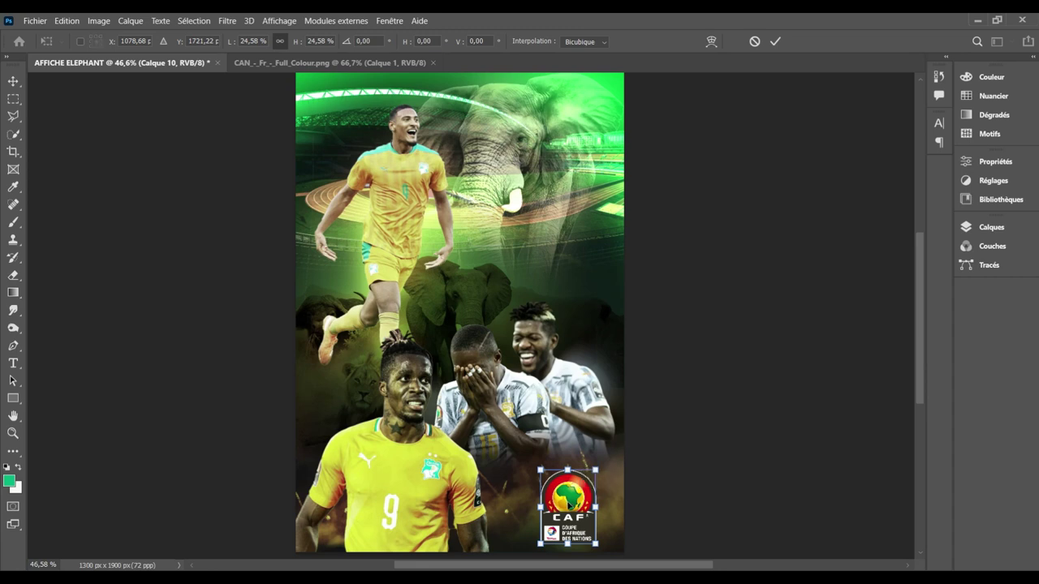
key("Return")
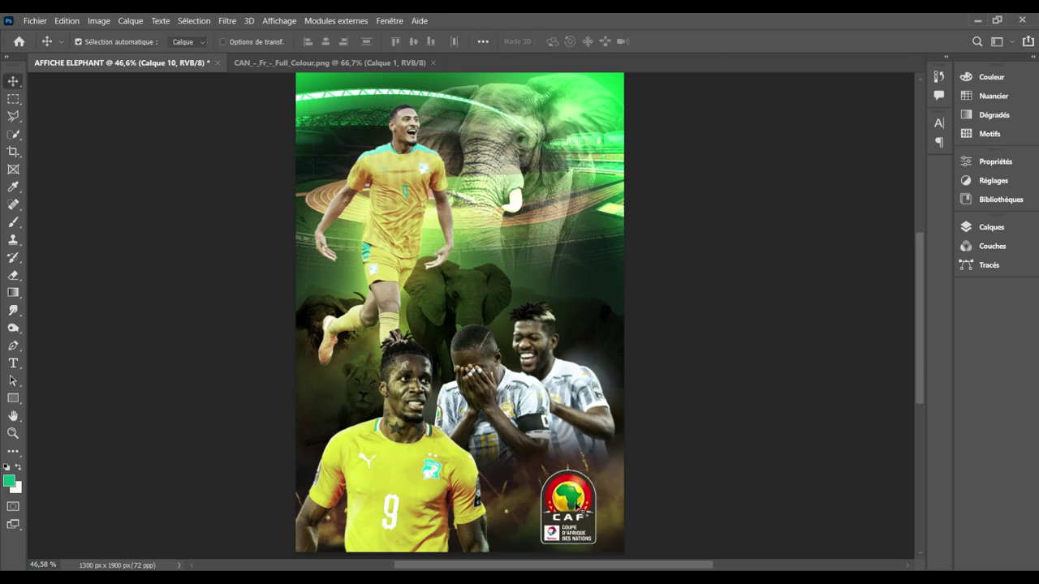
left_click_drag(576, 505, 573, 507)
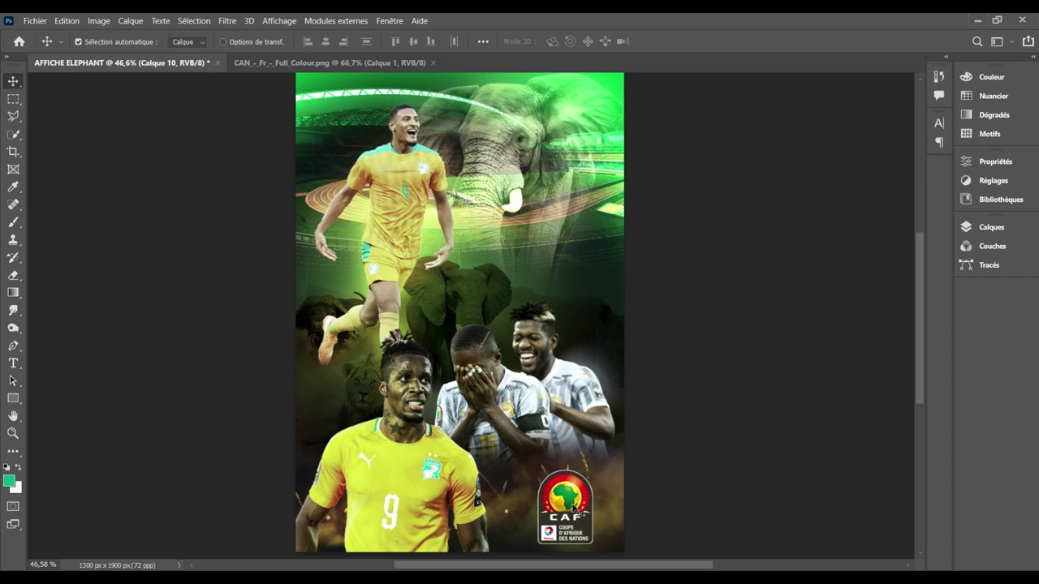
key("ctrl+t")
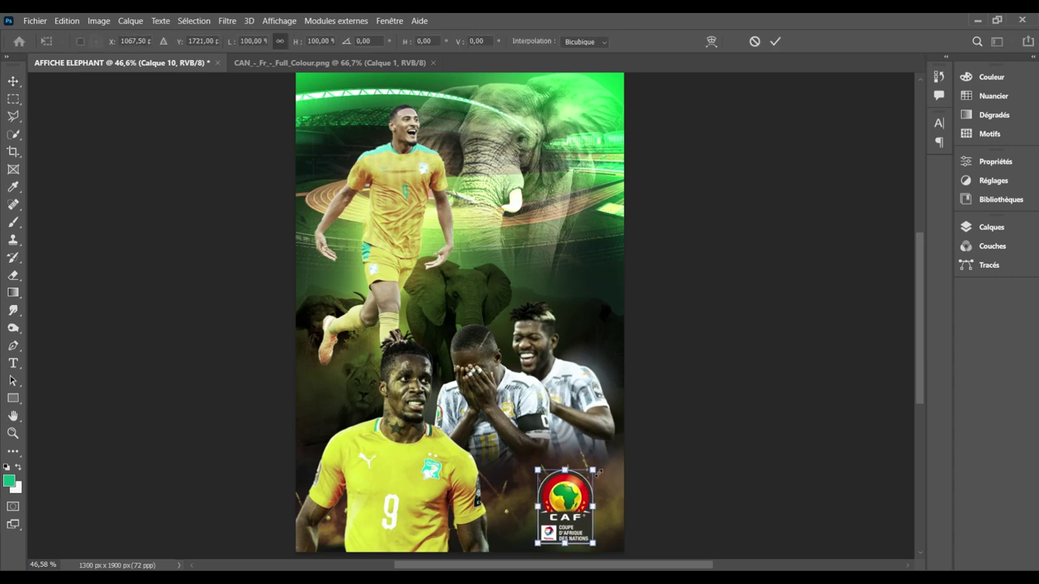
left_click_drag(594, 469, 595, 479)
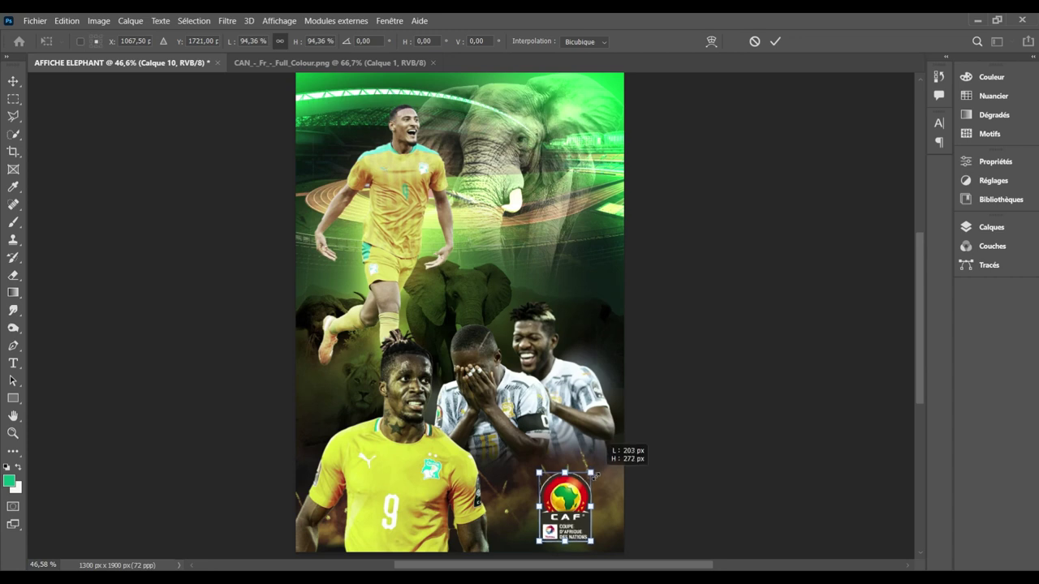
key("Return")
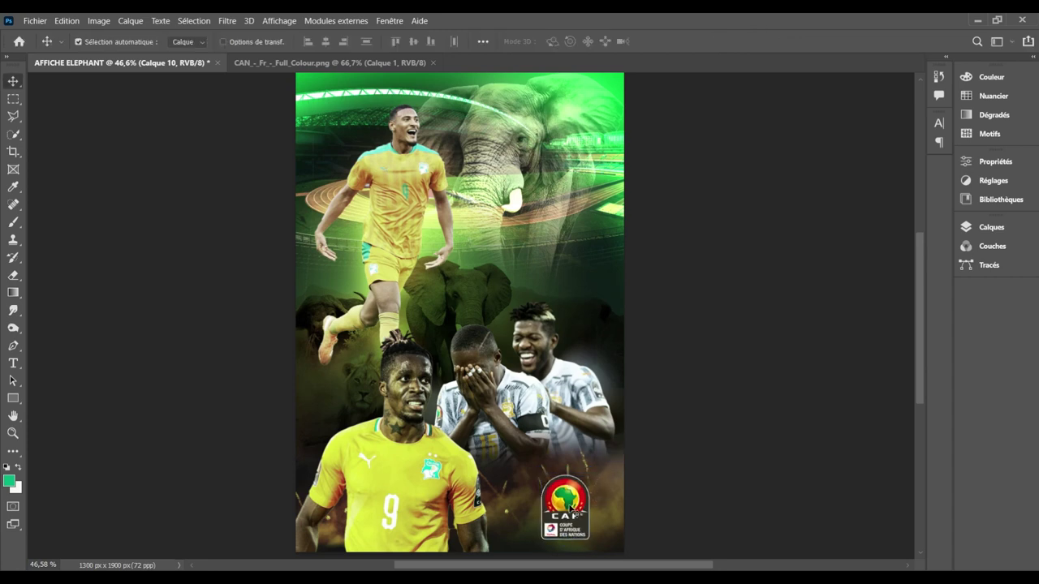
left_click_drag(570, 507, 568, 513)
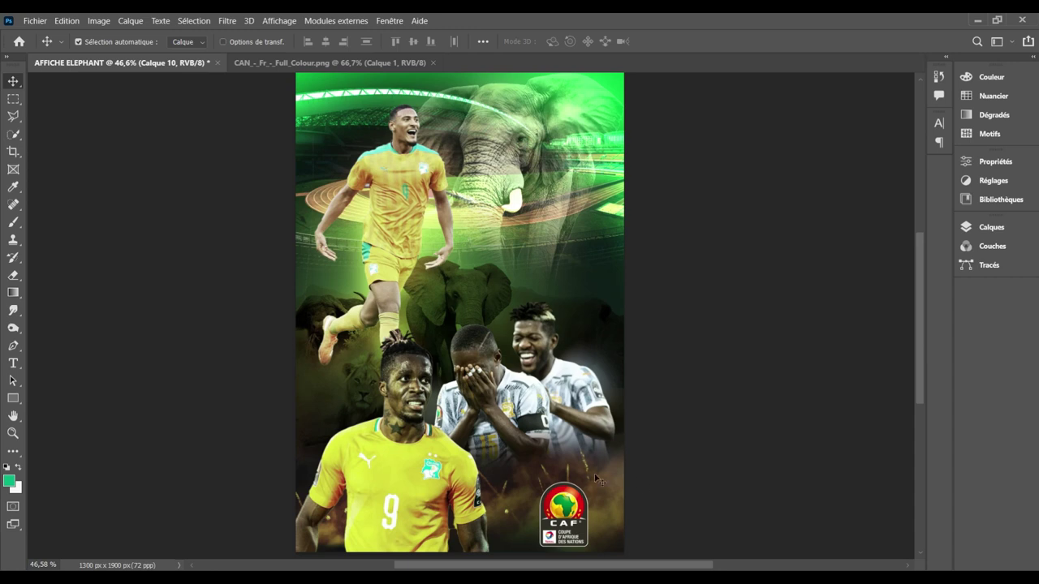
Step: Move Fond 1 down to just above Calque 7 copie and set its opacity to 100%
left_click(397, 465)
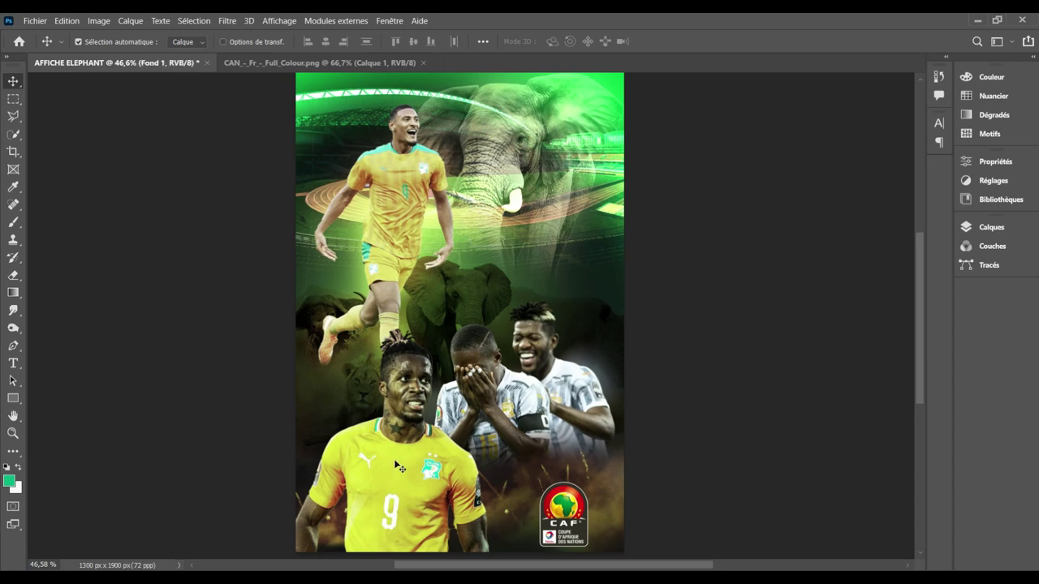
key("ctrl+t")
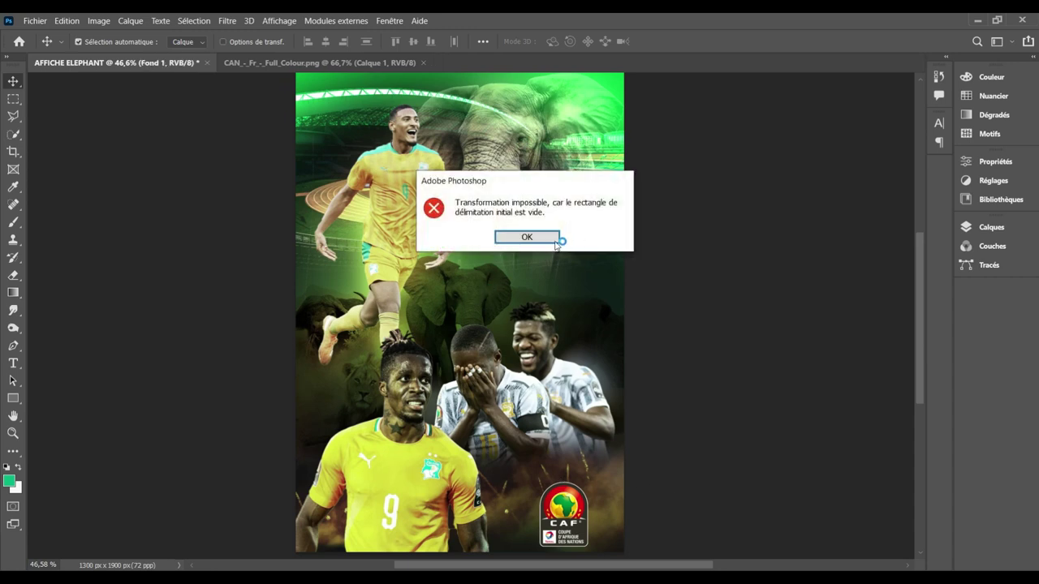
left_click(552, 241)
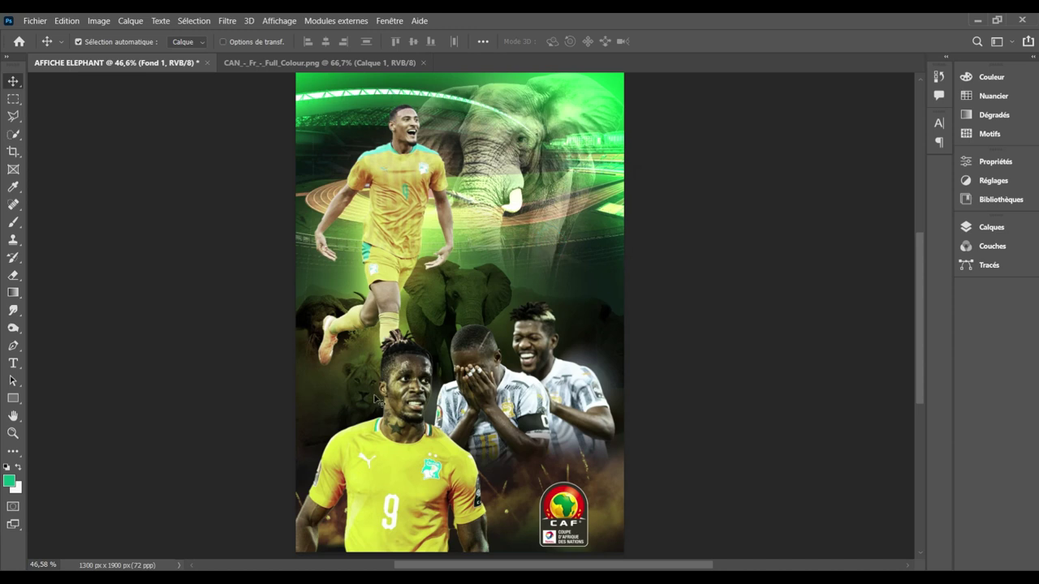
left_click(978, 227)
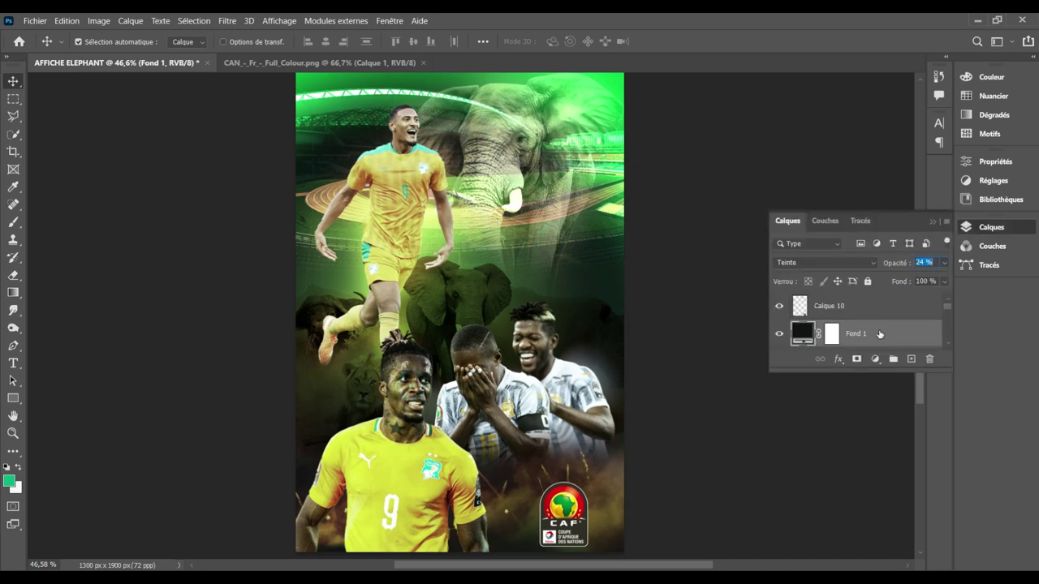
left_click_drag(879, 335, 868, 319)
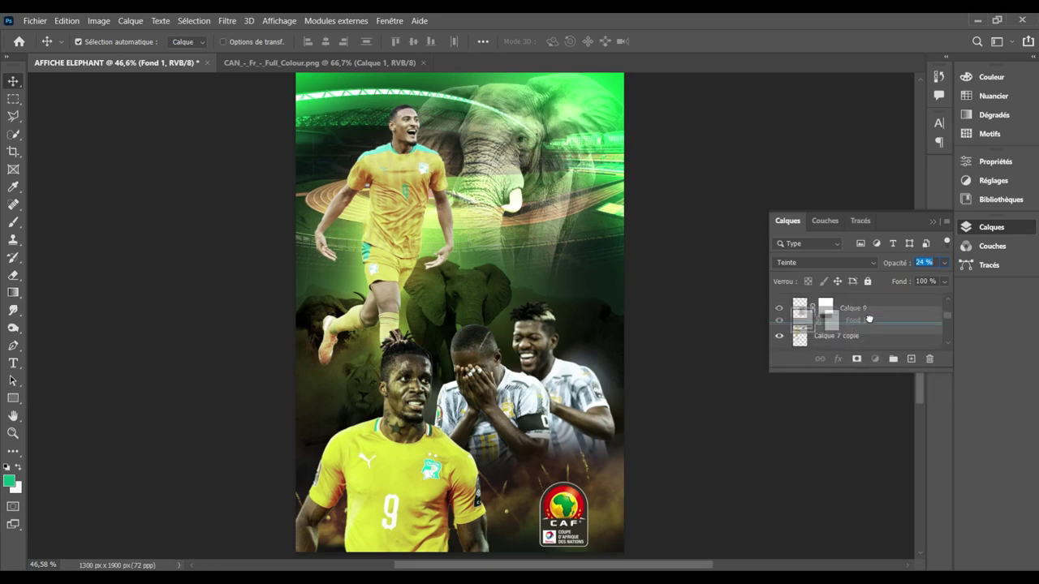
left_click_drag(867, 318, 869, 316)
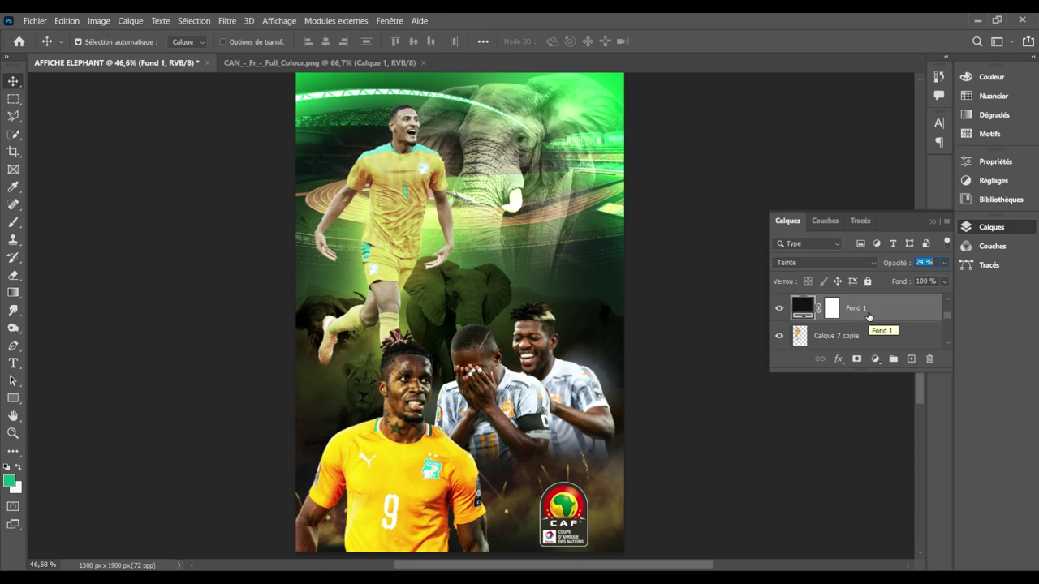
left_click_drag(868, 316, 872, 324)
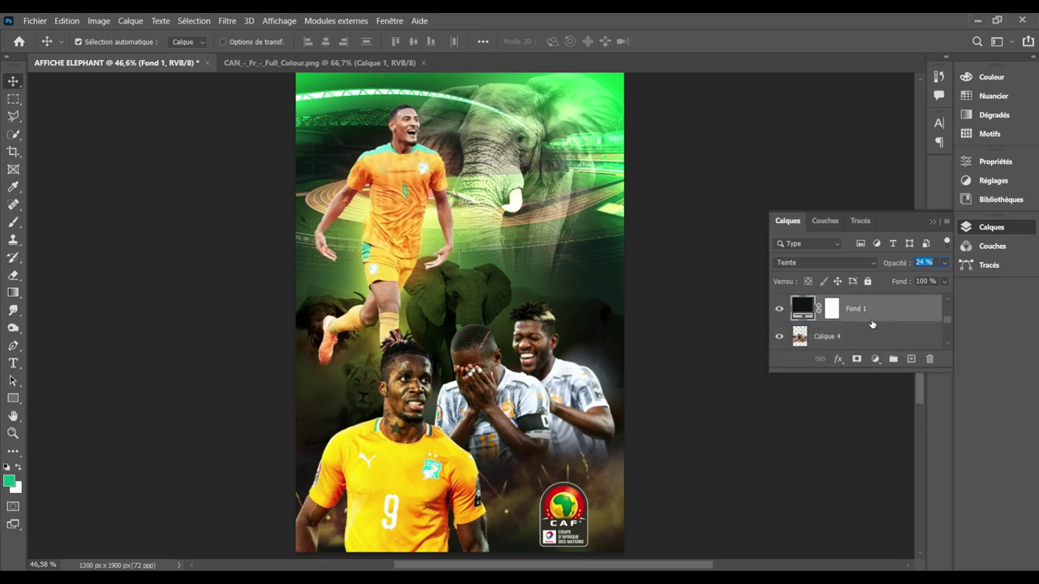
type("100")
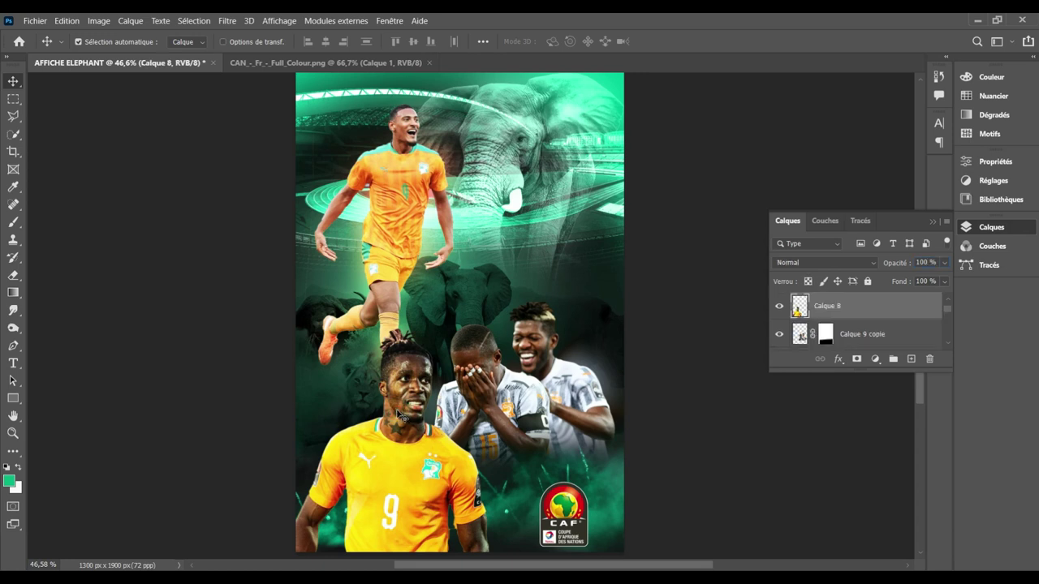
Step: Shrink the number 9 player (Calque 8) to about 91% and shift him right toward the others
left_click_drag(400, 415, 413, 379)
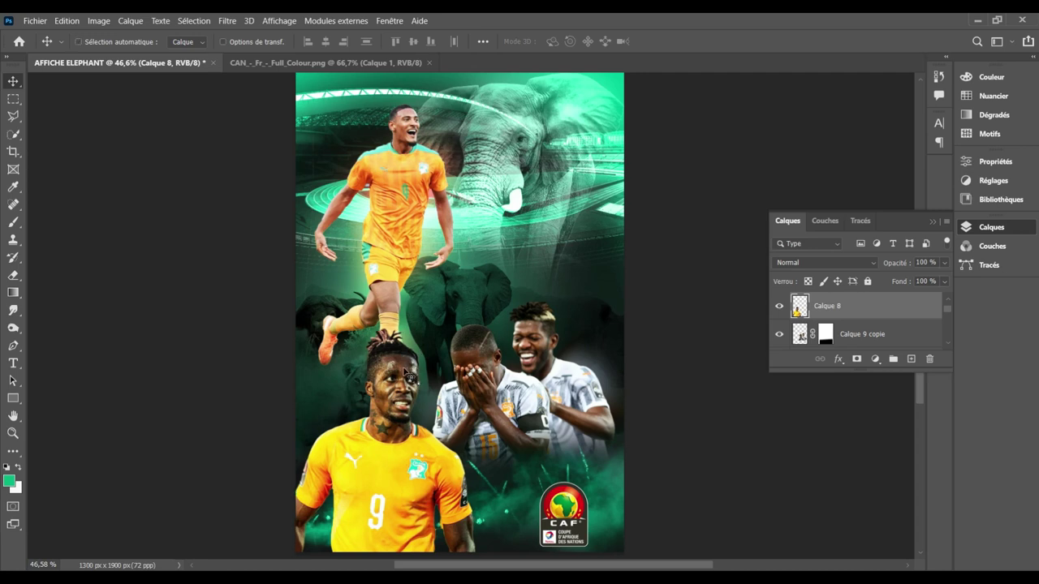
key("ctrl+t")
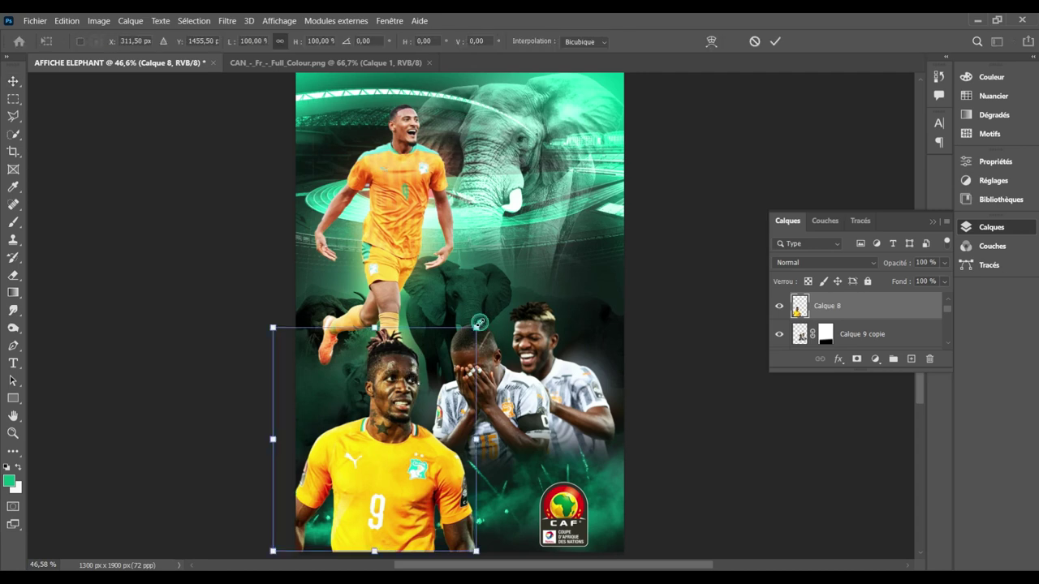
left_click_drag(479, 322, 472, 348)
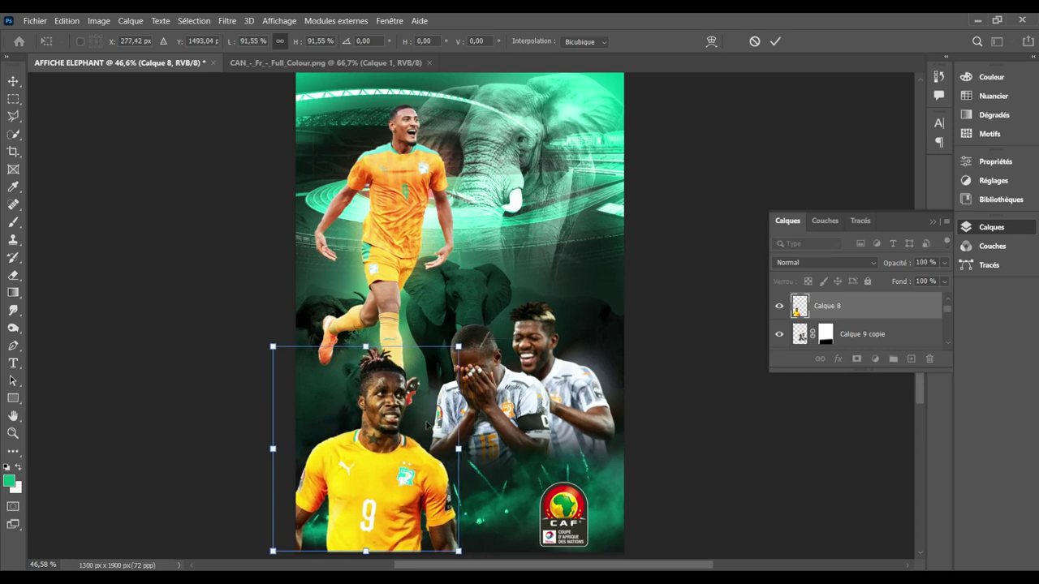
left_click_drag(396, 465, 415, 465)
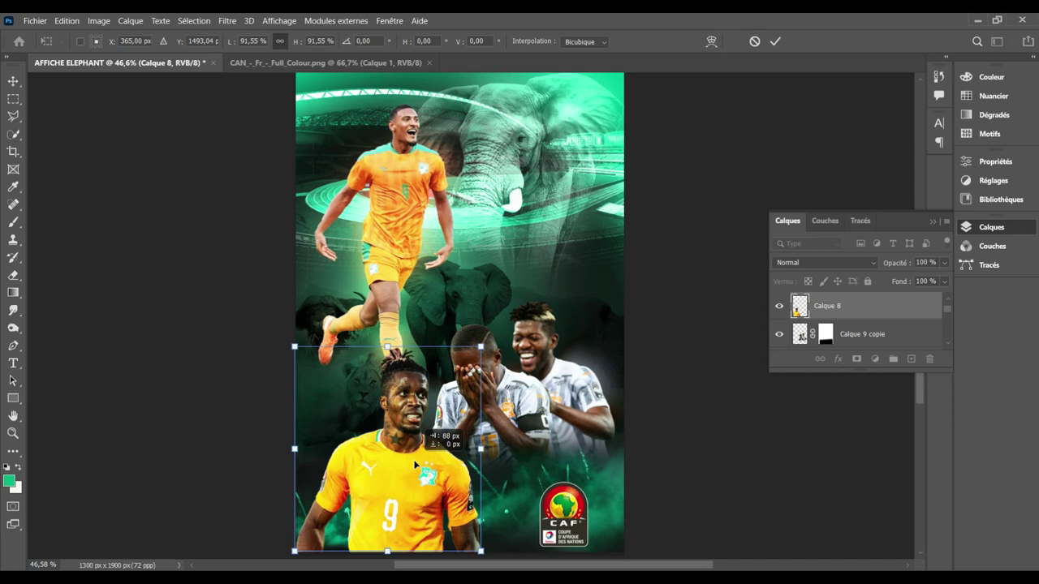
left_click_drag(414, 464, 414, 467)
key("ctrl+z")
key("ctrl+z")
key("Return")
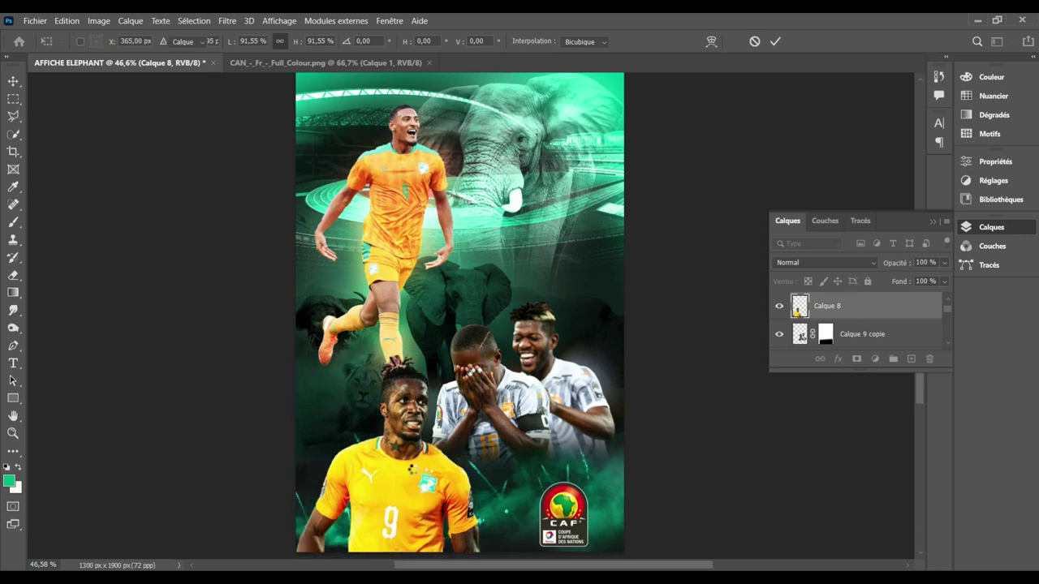
key("Left")
key("Left")
key("Left")
key("Left")
key("Left")
key("Left")
key("Left")
key("Left")
key("Left")
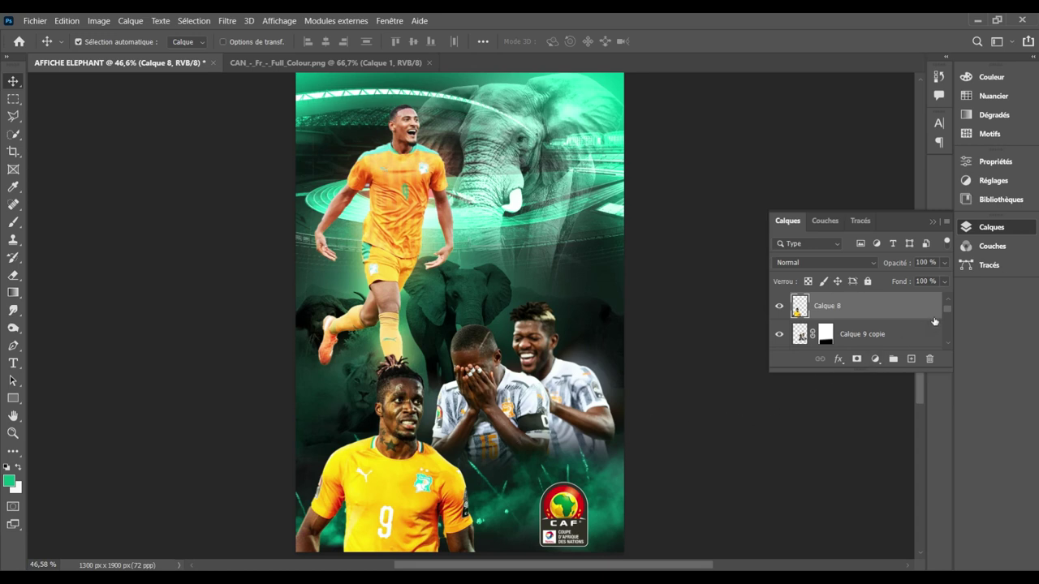
left_click(933, 221)
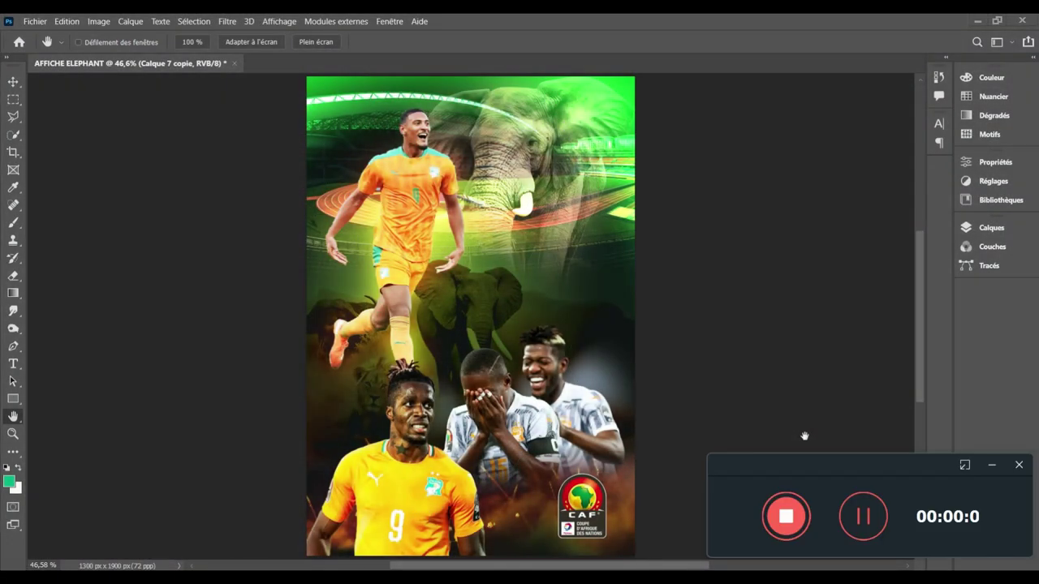
left_click(991, 466)
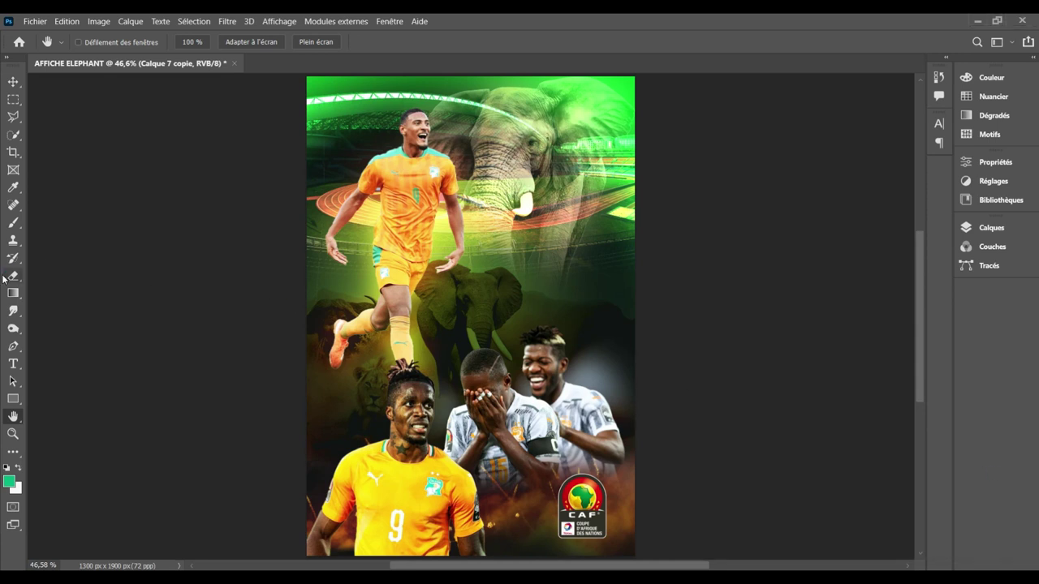
left_click(13, 372)
left_click(12, 370, "alt")
Step: Add a horizontal text layer reading 'LES ELEPHANTS' beside the elephant
left_click(13, 363)
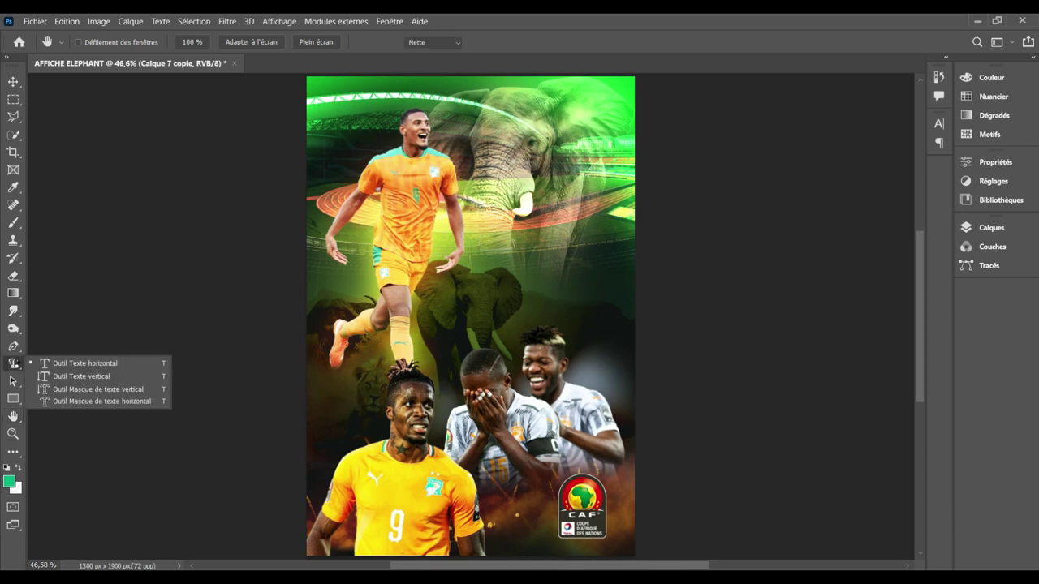
left_click(77, 363)
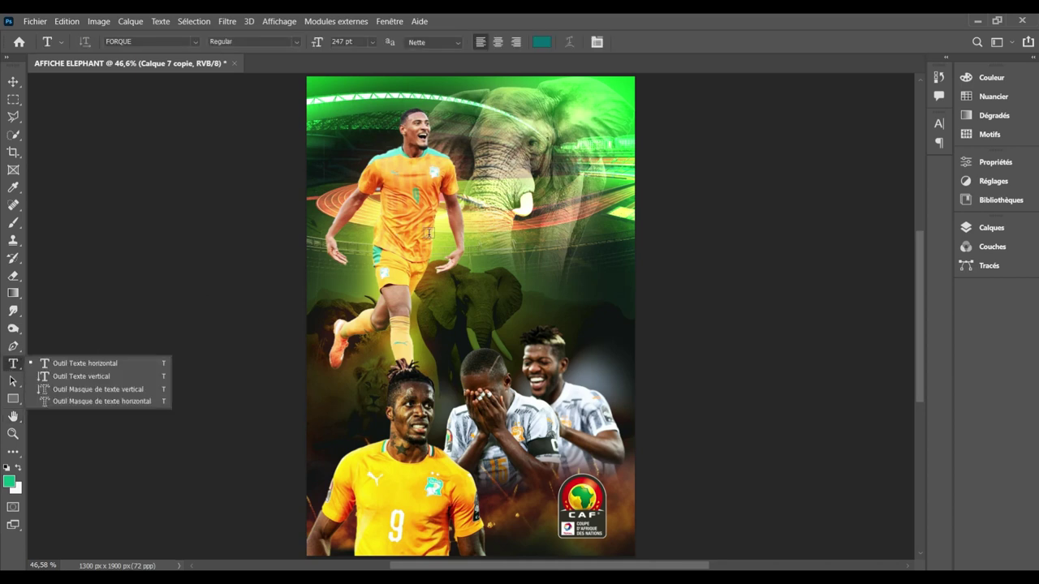
left_click(505, 239)
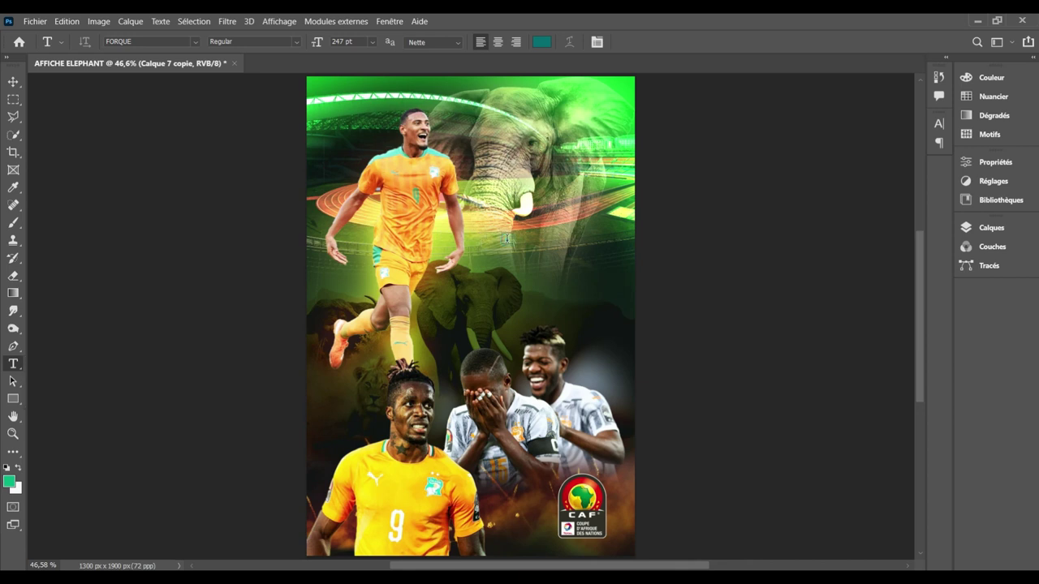
left_click(507, 238)
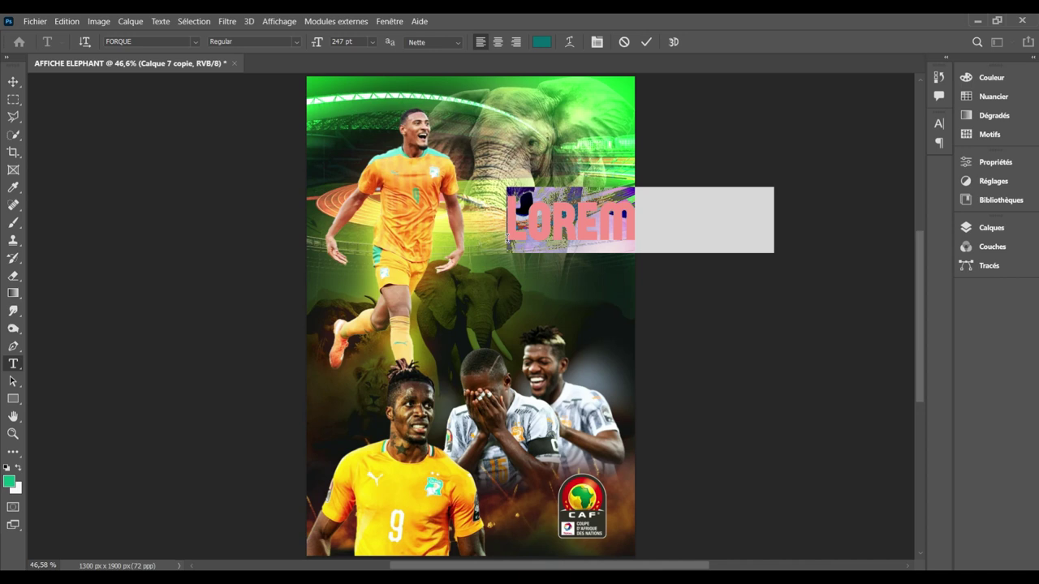
type("LES")
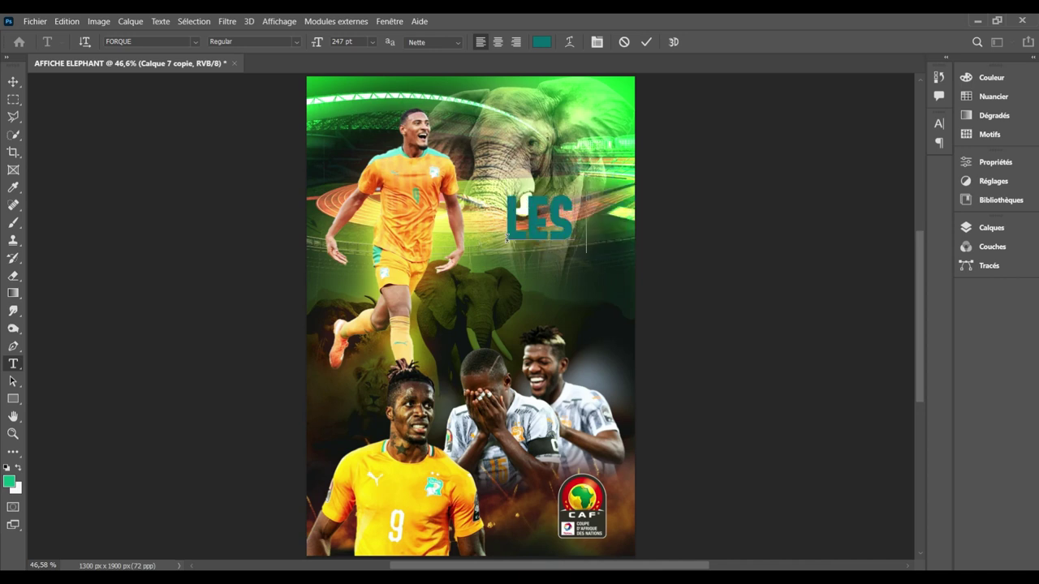
type(" ELEPHANTS")
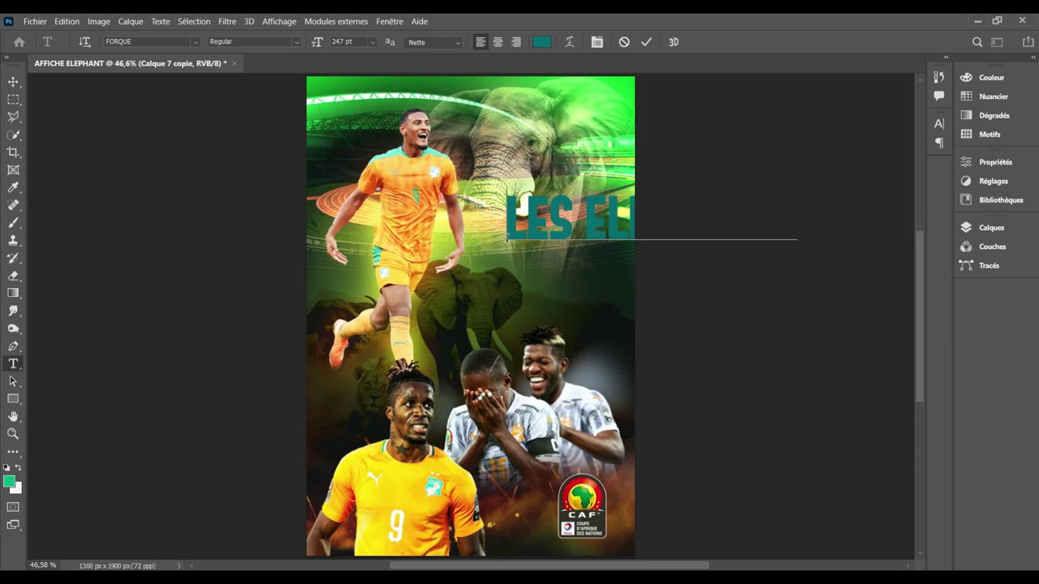
Step: Set the LES ELEPHANTS text to Bebas Neue at 50 pt
key("ctrl+a")
left_click(152, 41)
left_click(195, 41)
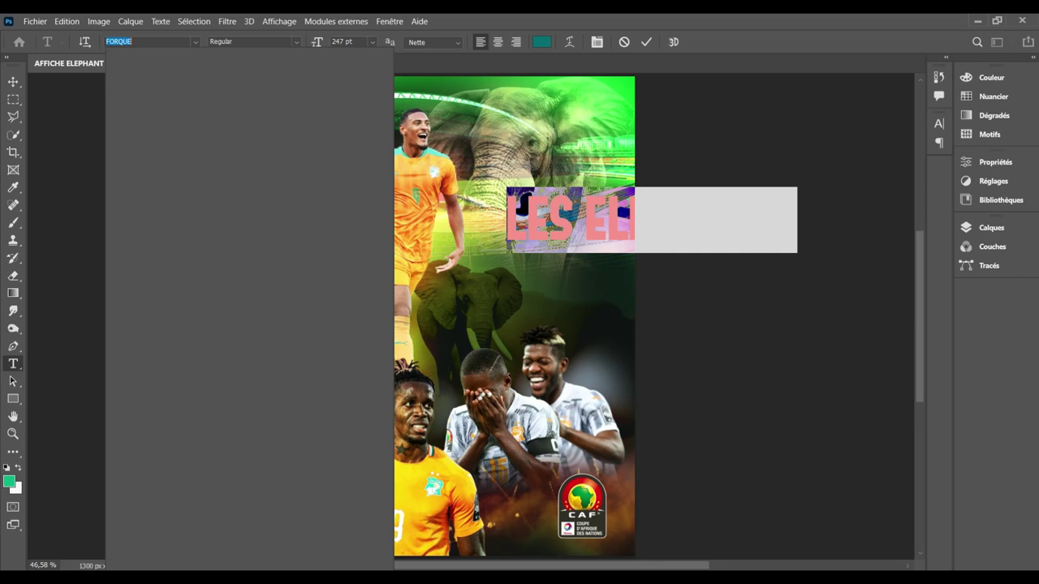
type("B")
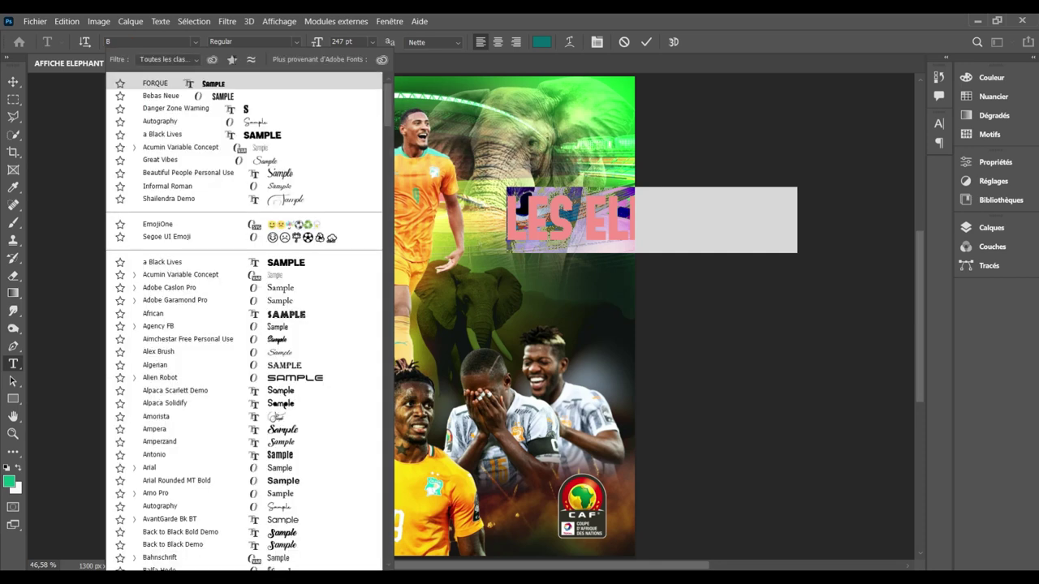
type("ebas Neue")
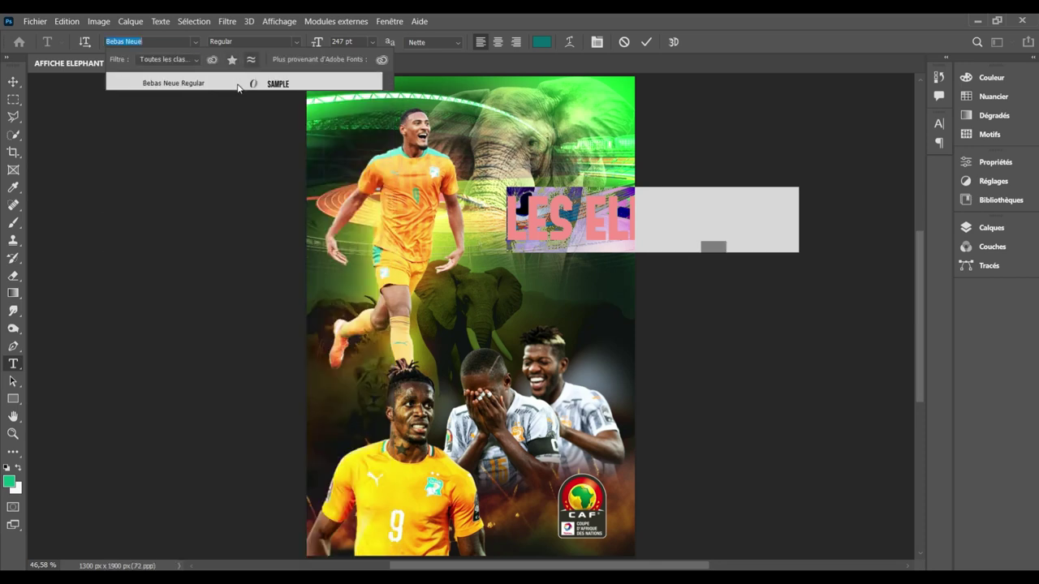
left_click(239, 85)
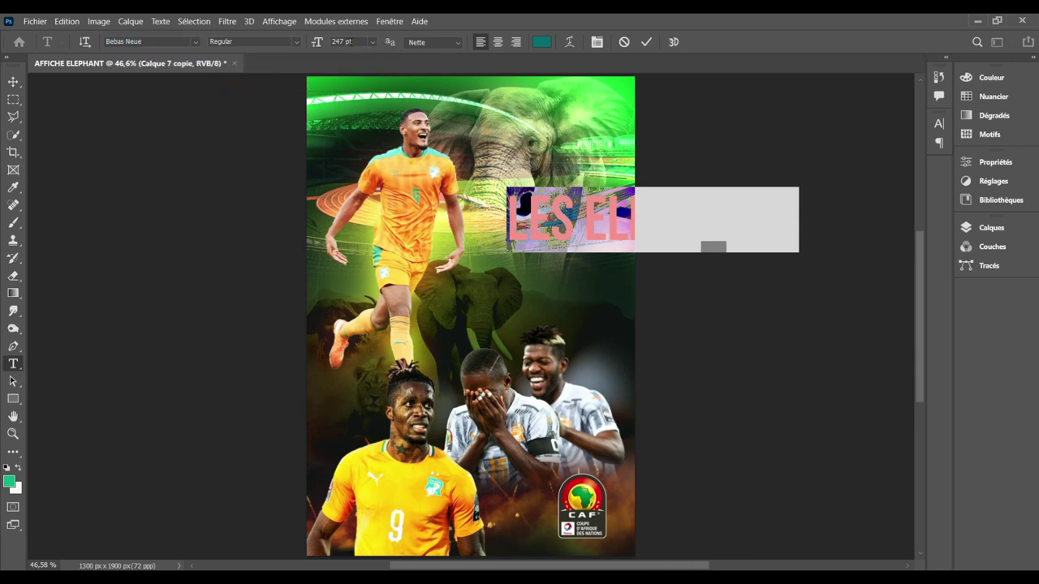
left_click(342, 42)
type("50")
key("Return")
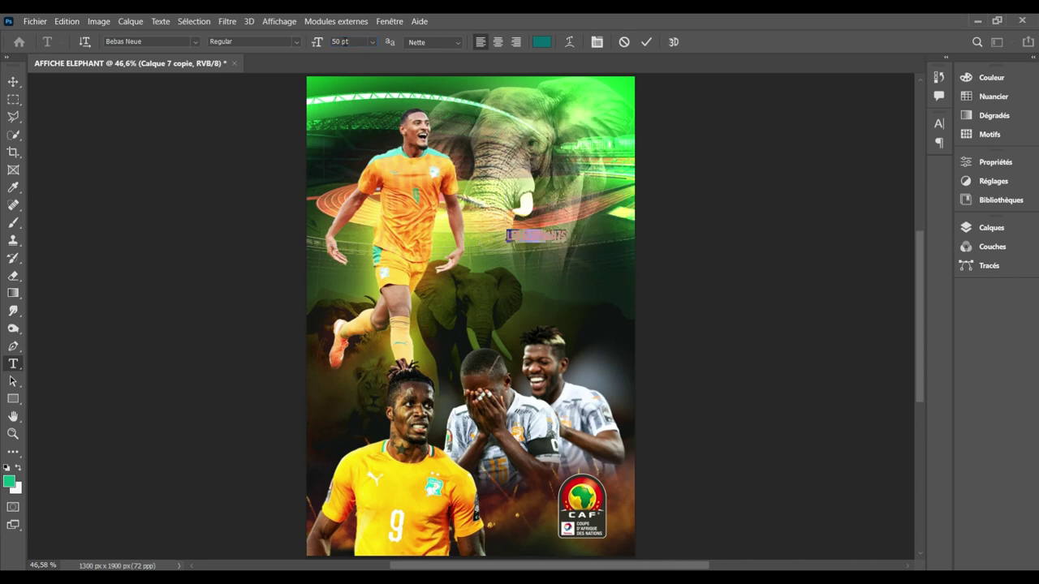
Step: Colour the text white (FFFFFF), enlarge it to 100 pt and commit
left_click(541, 43)
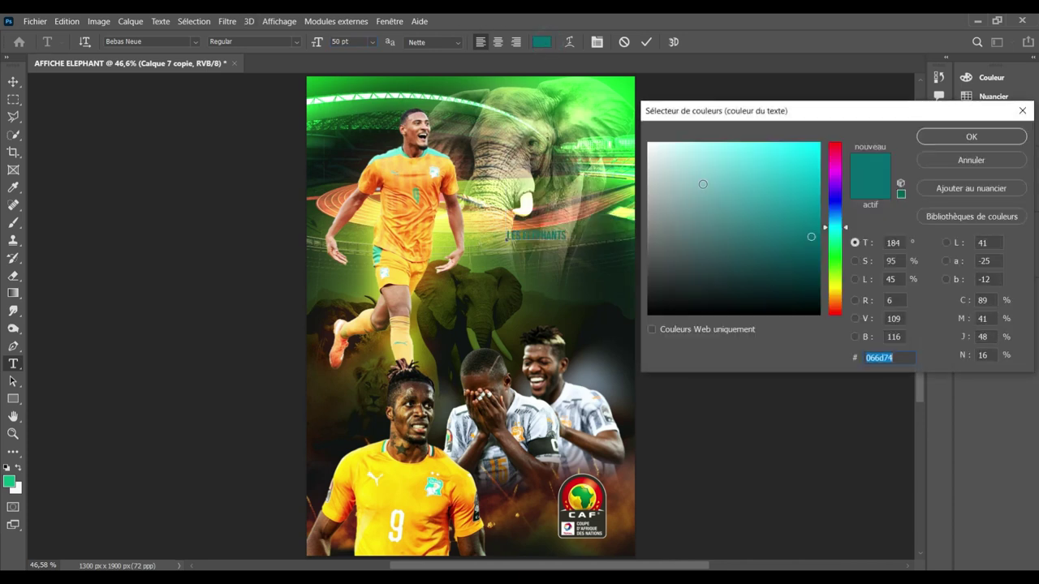
type("FFFFFF")
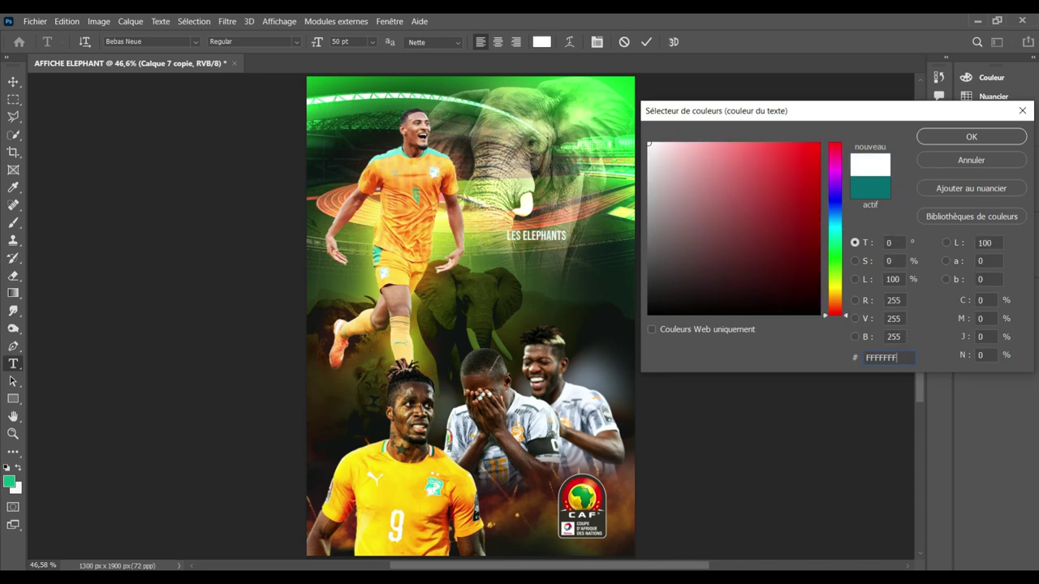
left_click(939, 142)
left_click(939, 141)
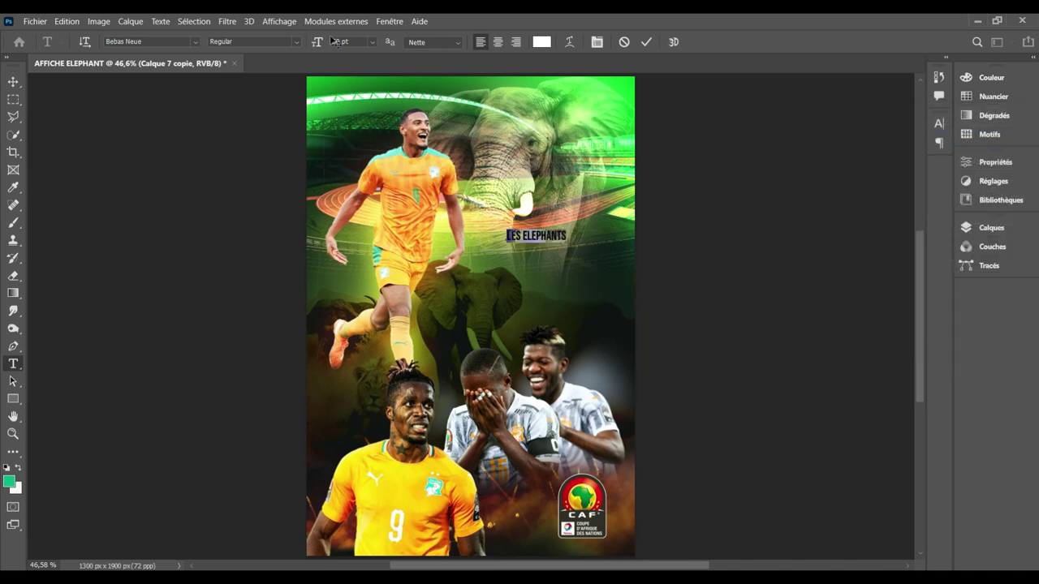
left_click(335, 42)
left_click(344, 43)
double_click(344, 43)
type("100")
key("Return")
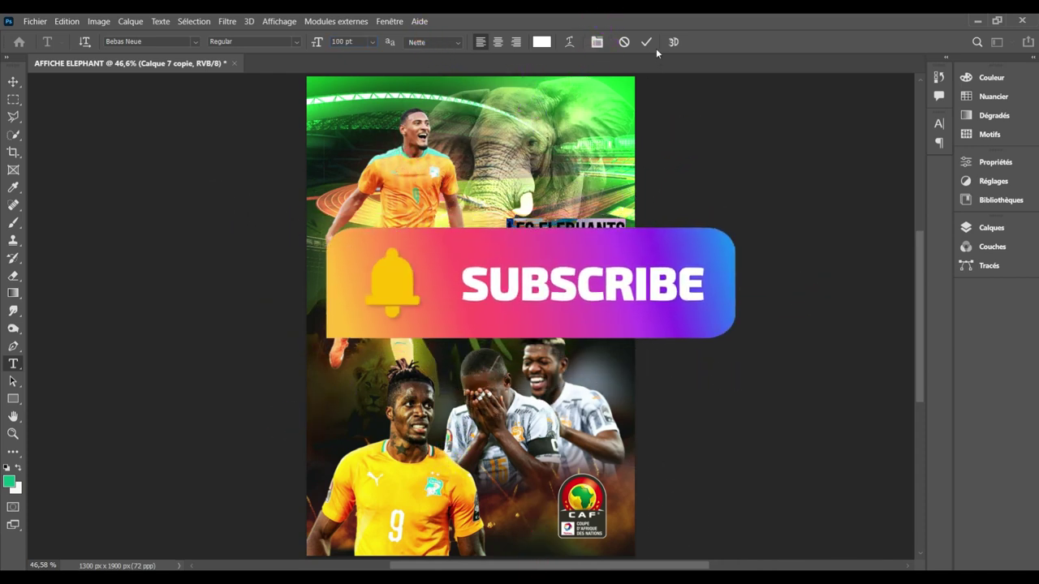
left_click(646, 42)
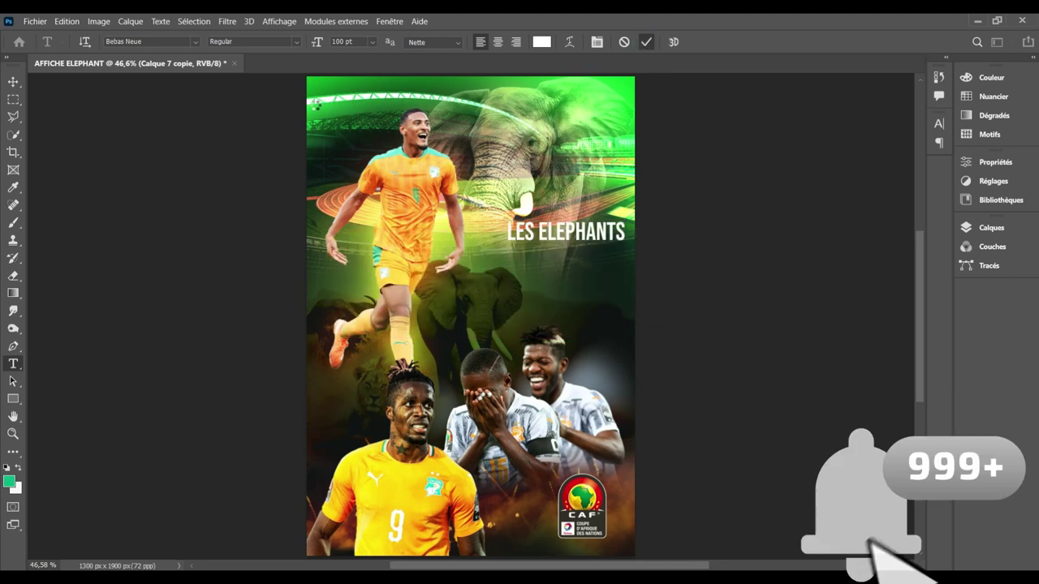
Step: Move LES ELEPHANTS right of the top player, just below the elephant's head
left_click(13, 82)
mouse_move(549, 234)
left_mouse_down()
mouse_move(483, 290)
mouse_move(531, 214)
mouse_move(526, 243)
left_mouse_up()
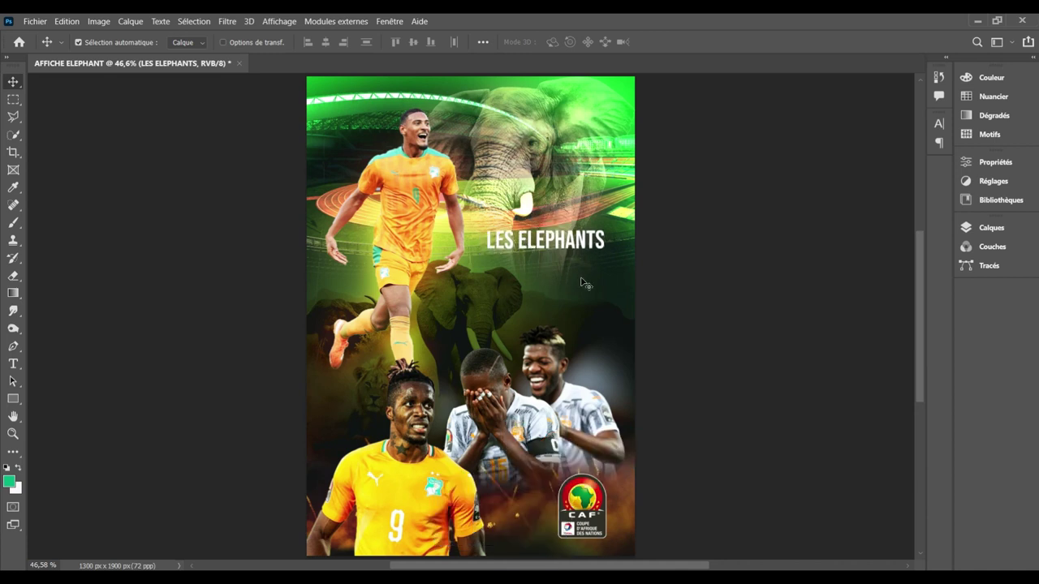
key("shift+Left")
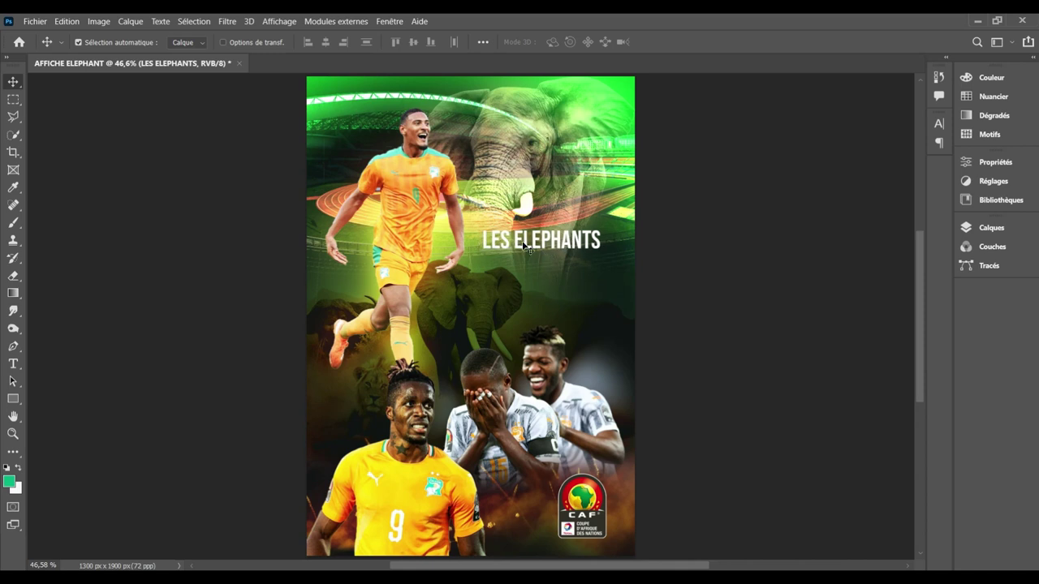
key("Up")
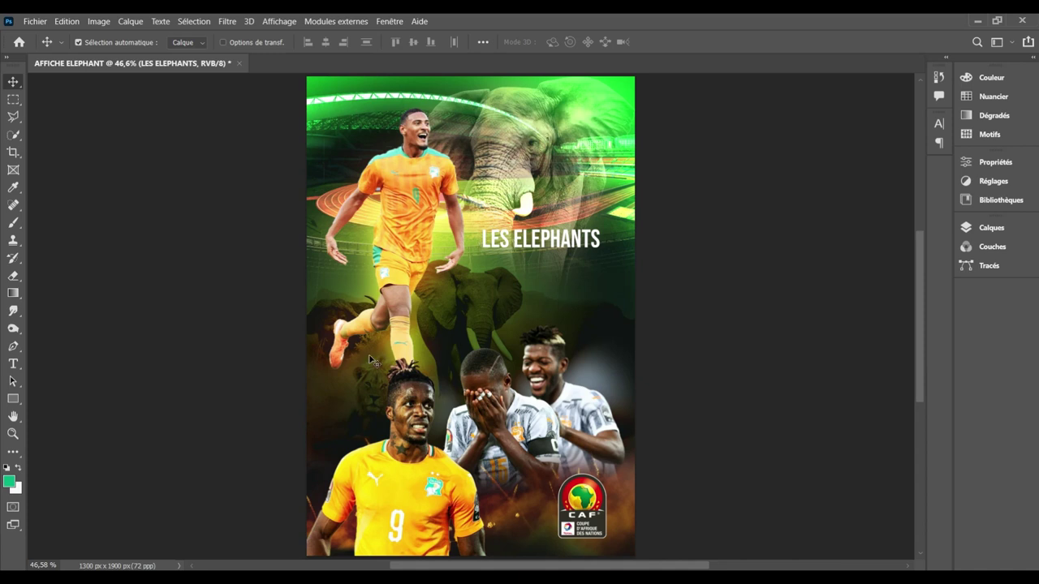
Step: Add a text layer reading 'ARRIVENT' below the LES ELEPHANTS caption
key("t")
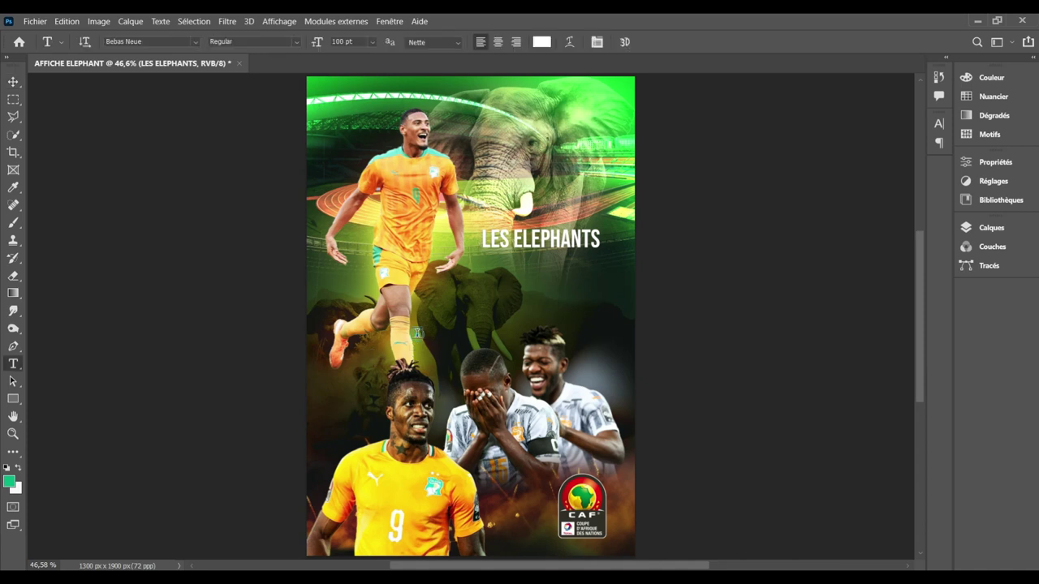
left_click(417, 333)
type("ARRIVENT")
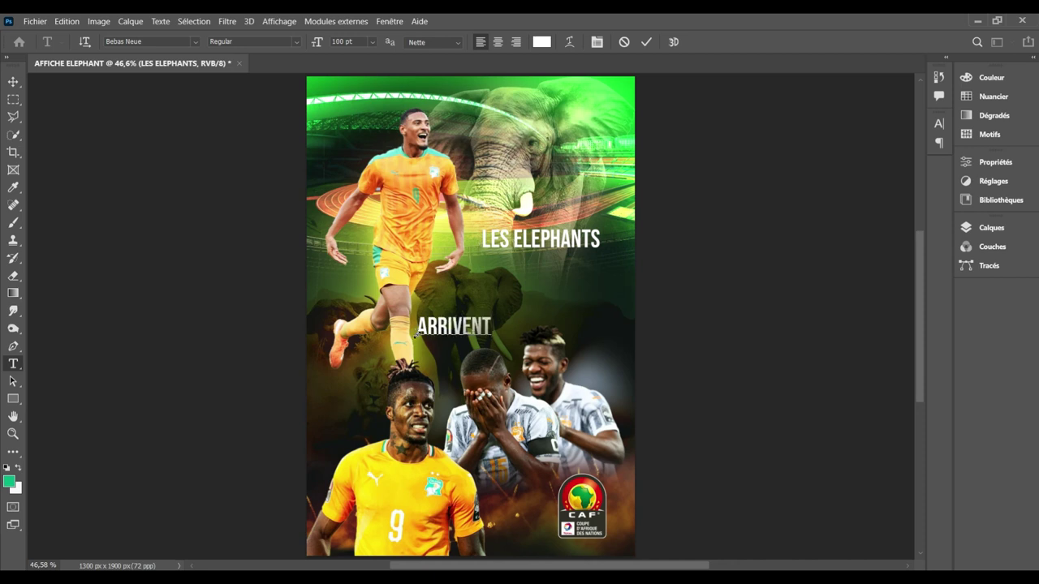
key("ctrl+a")
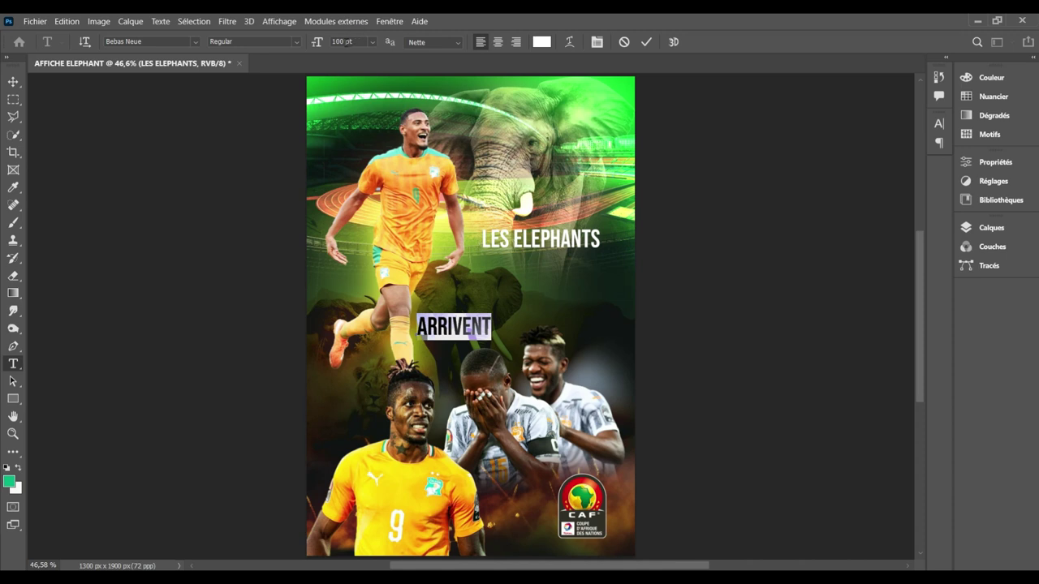
Step: Raise the ARRIVENT font size to 238 pt and commit the text
double_click(346, 42)
scroll(347, 42, "up", 7)
scroll(347, 42, "up", 5)
scroll(346, 43, "up", 8)
scroll(347, 42, "up", 7)
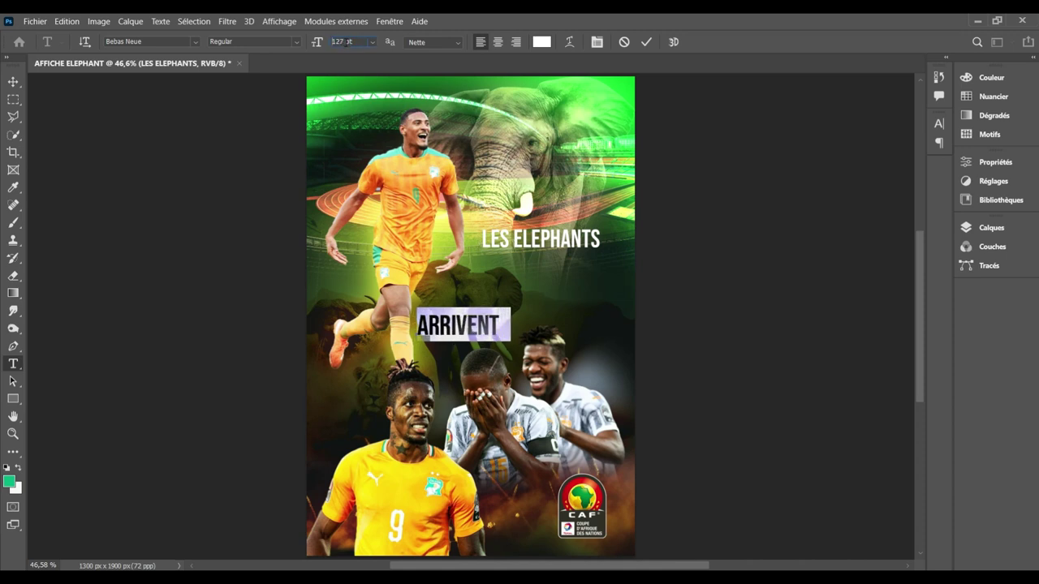
scroll(347, 42, "up", 8)
scroll(346, 42, "up", 3)
scroll(347, 42, "up", 11)
scroll(346, 42, "up", 10)
scroll(347, 42, "up", 5)
scroll(347, 42, "up", 10)
scroll(347, 42, "up", 12)
scroll(347, 42, "up", 7)
scroll(347, 42, "up", 6)
scroll(346, 42, "up", 8)
scroll(346, 42, "up", 7)
scroll(346, 42, "up", 8)
scroll(346, 42, "up", 4)
scroll(347, 42, "up", 4)
scroll(346, 42, "up", 4)
scroll(347, 43, "up", 4)
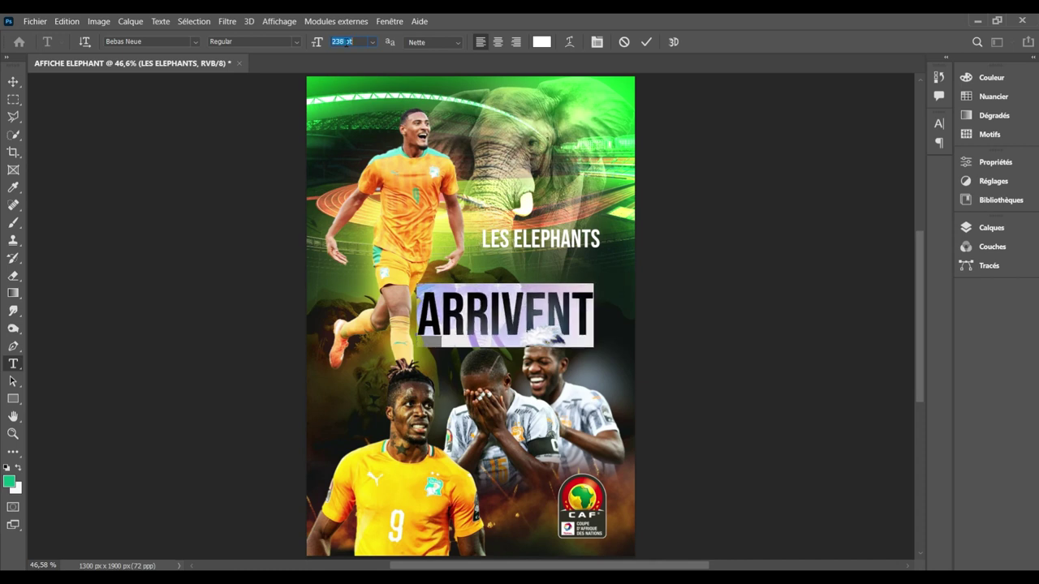
left_click(646, 41)
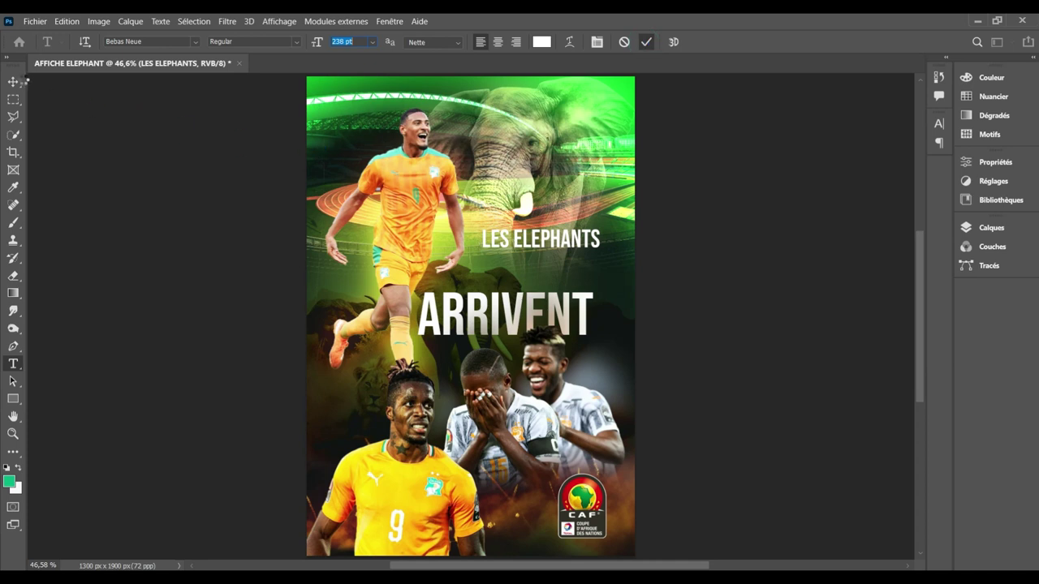
left_click(19, 81)
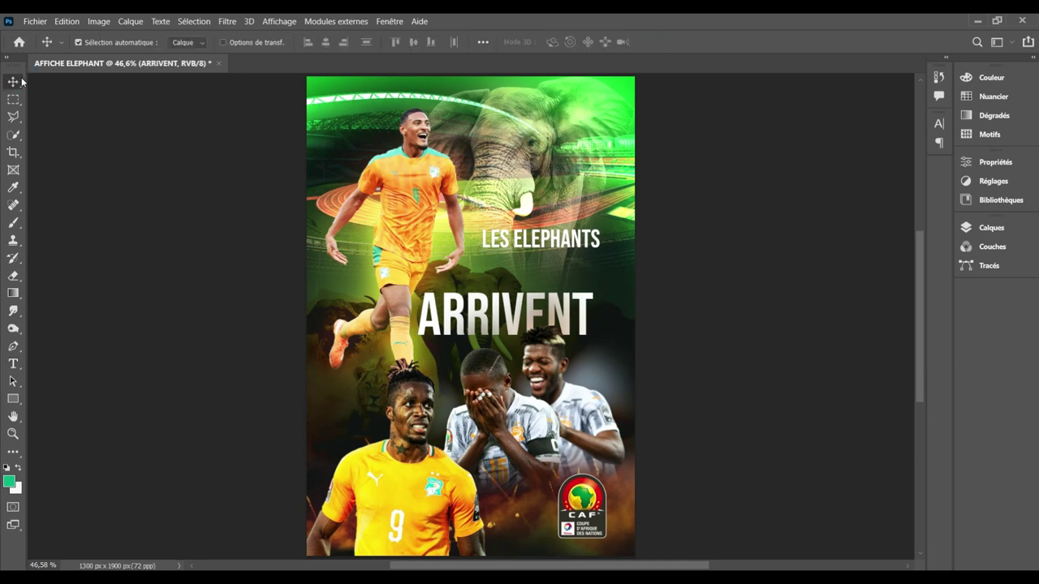
Step: Nudge ARRIVENT up and to the right with the arrow keys
key("shift+Up")
key("shift+Up")
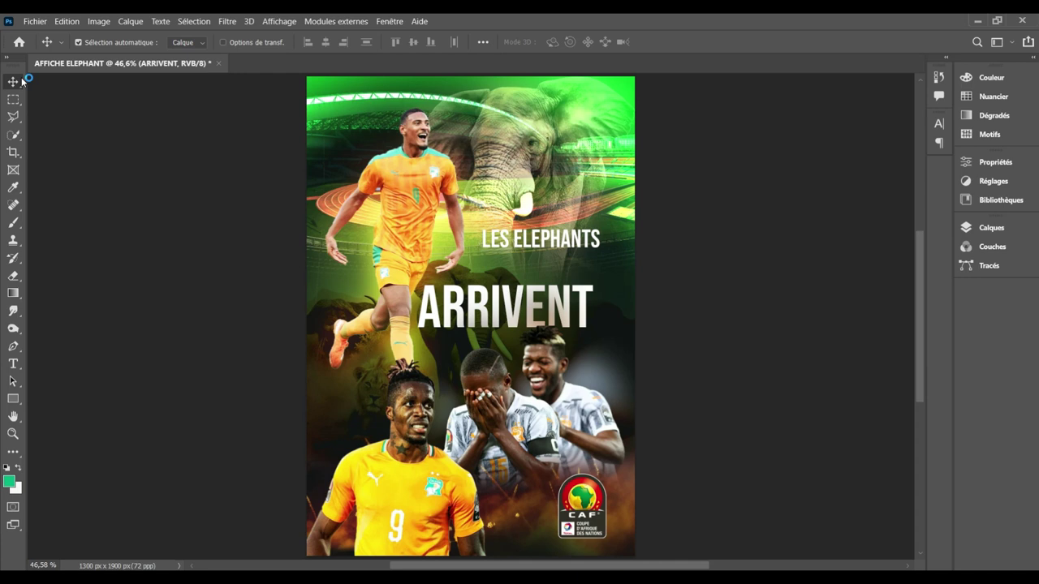
key("shift+Up")
key("shift+Up")
key("shift+Right")
key("shift+Right")
key("shift+Right")
key("shift+Right")
key("Right")
key("Right")
key("Right")
key("Right")
key("Right")
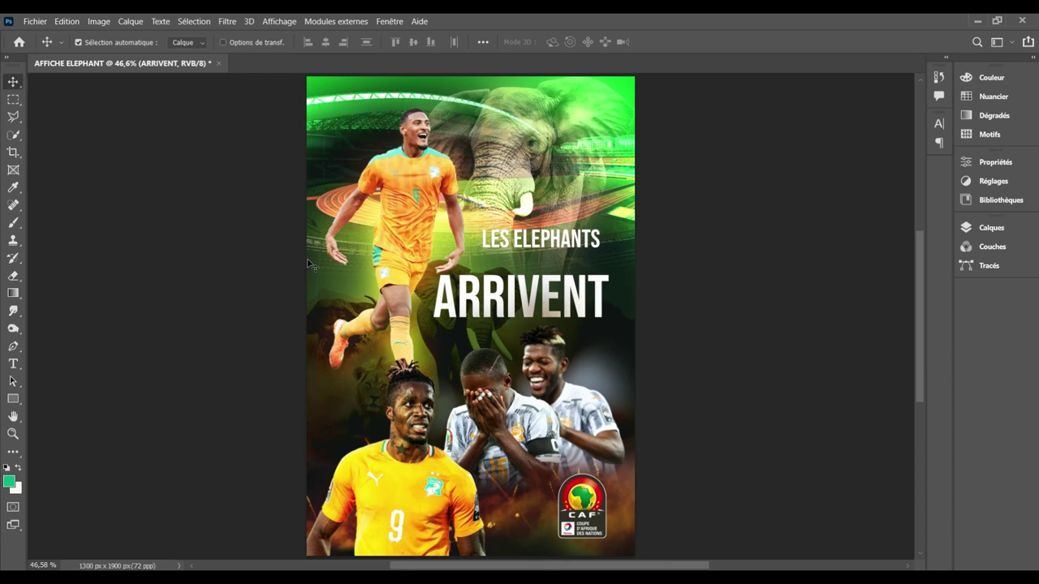
Step: Lower LES ELEPHANTS to sit just above ARRIVENT and align ARRIVENT beneath it
left_click_drag(550, 243, 539, 258)
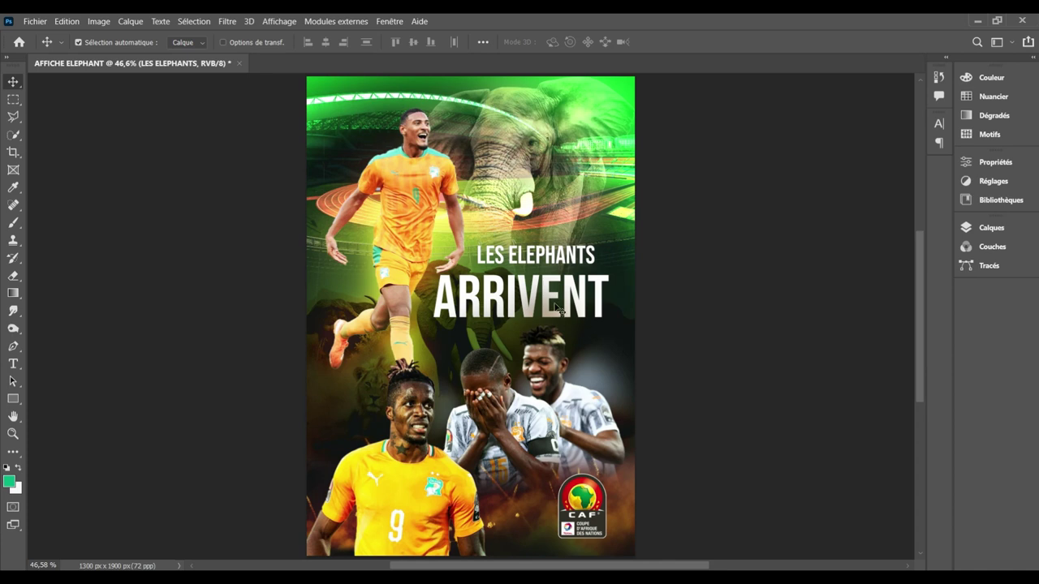
left_click_drag(560, 318, 537, 302)
left_click(589, 308)
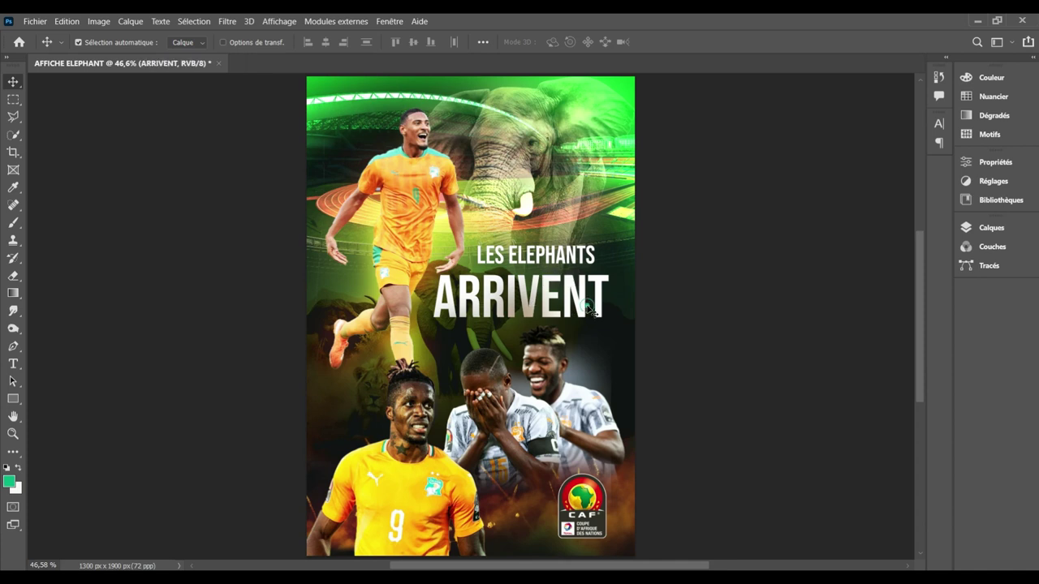
left_click(600, 284)
left_click_drag(601, 284, 607, 287)
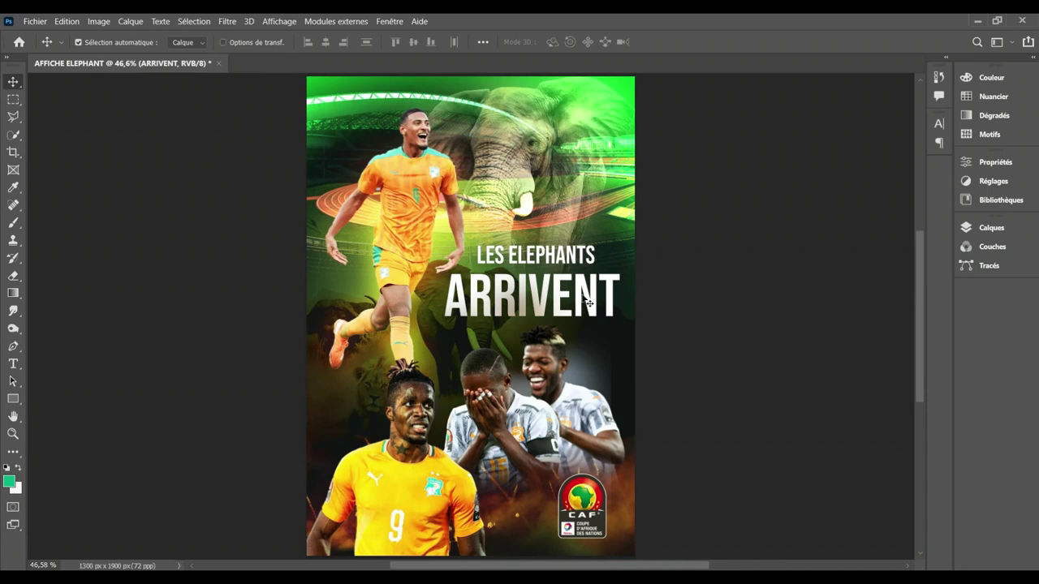
left_click(555, 261)
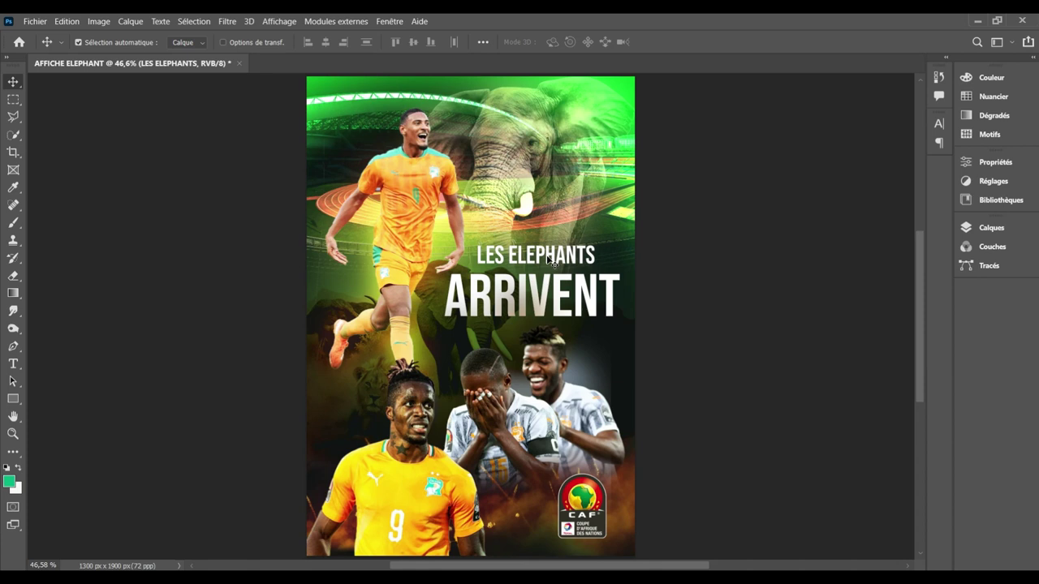
Step: Add a 75 pt 'COTE D'IVOIRE' heading at the top of the poster
key("t")
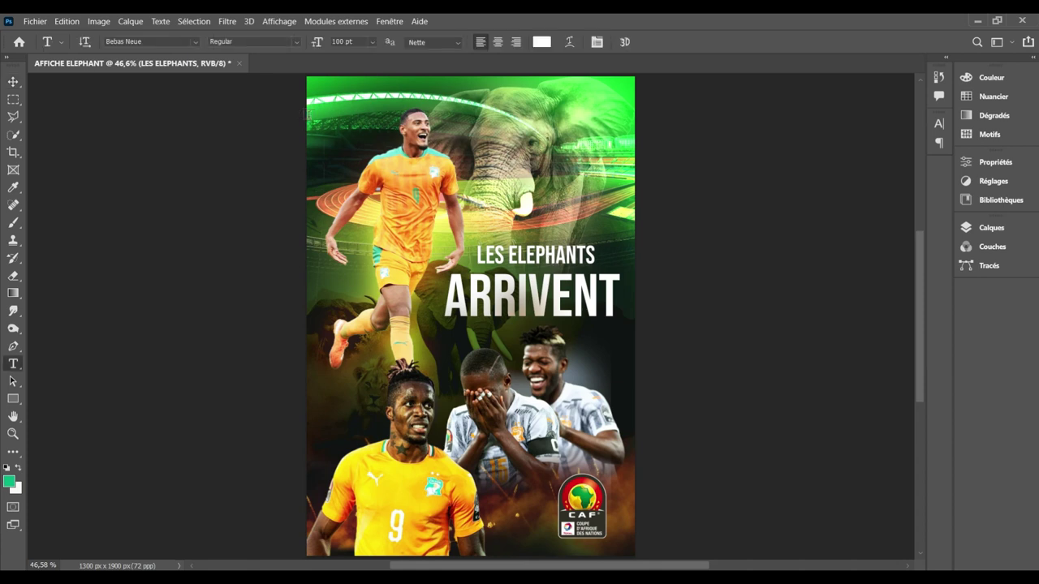
left_click(352, 95)
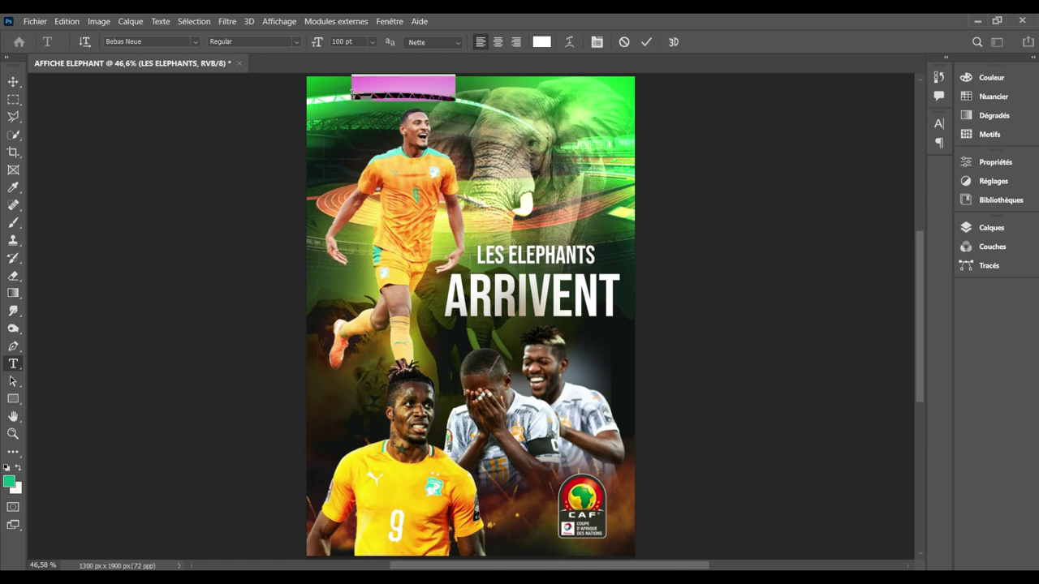
type("C")
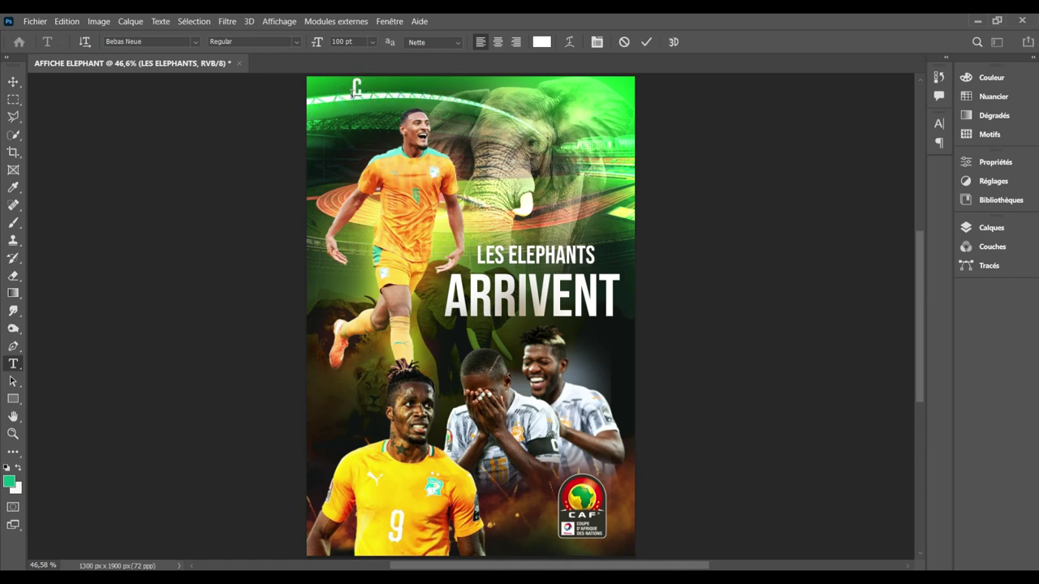
type("O")
type("TE D")
type("'")
type("IVOIRE")
key("ctrl+a")
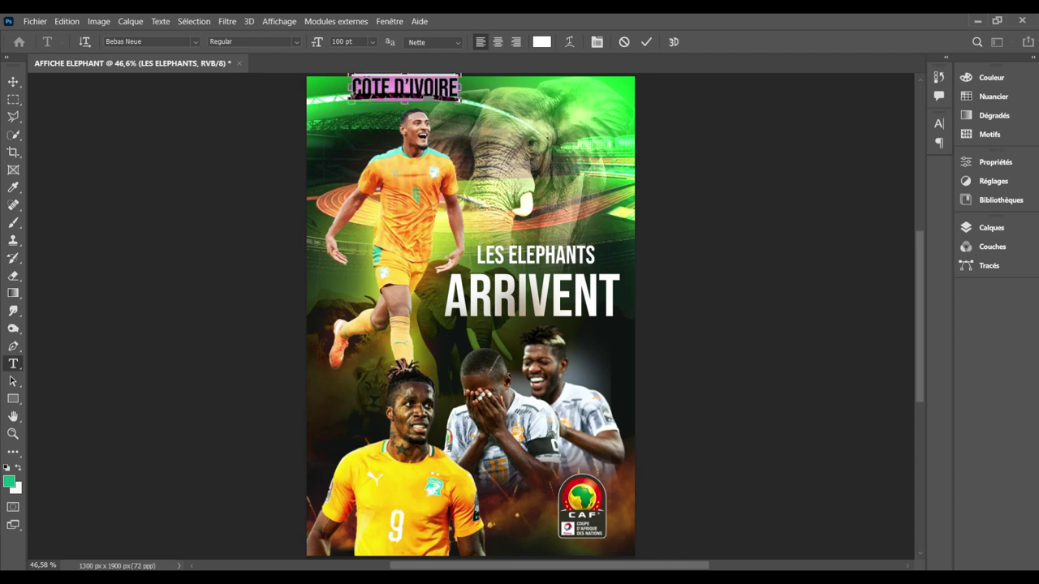
left_click(343, 42)
type("7")
key("Return")
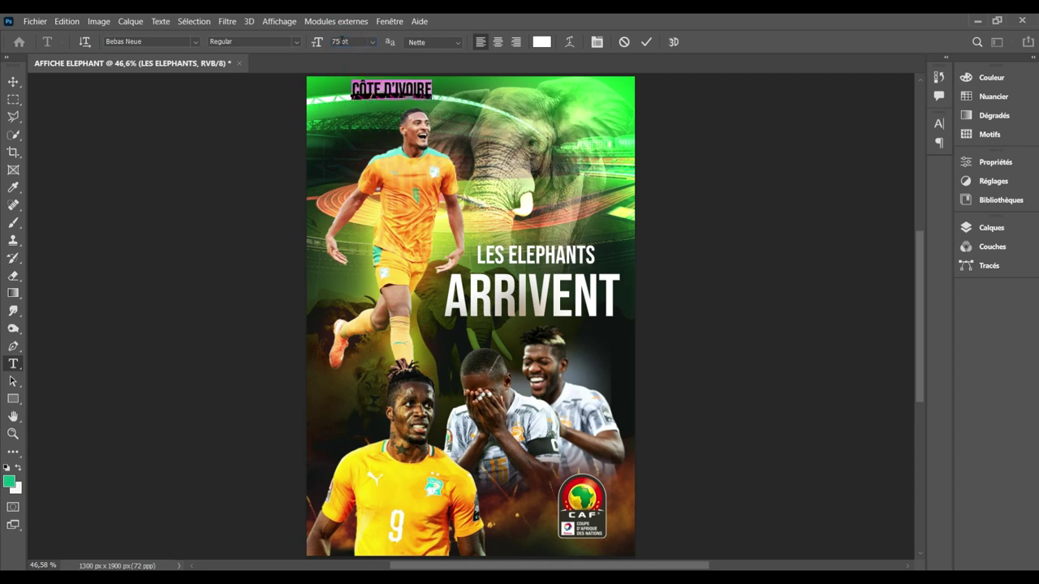
left_click(648, 42)
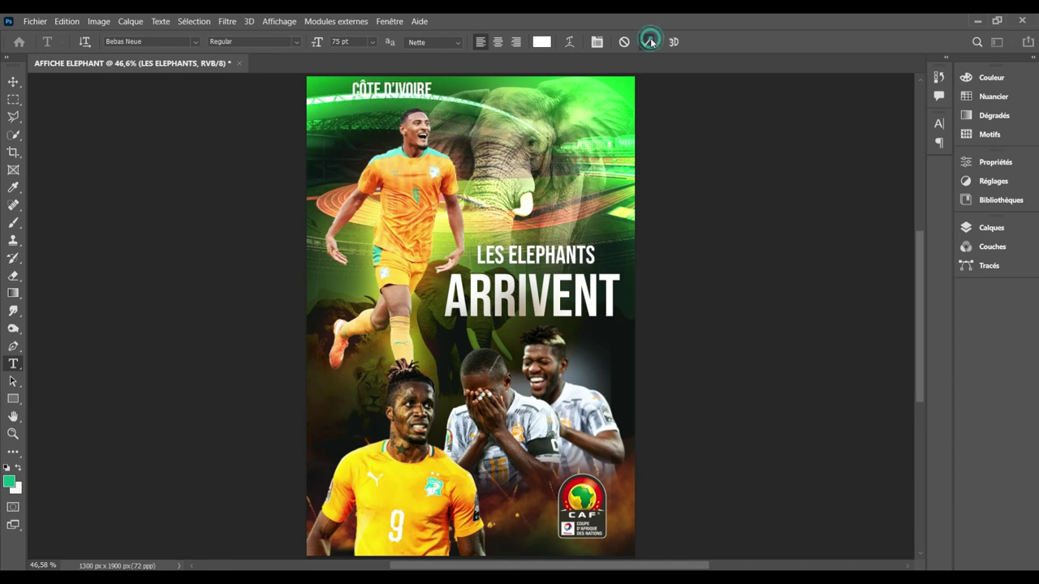
Step: Drag the heading to the top centre and nudge it slightly right
left_click(13, 82)
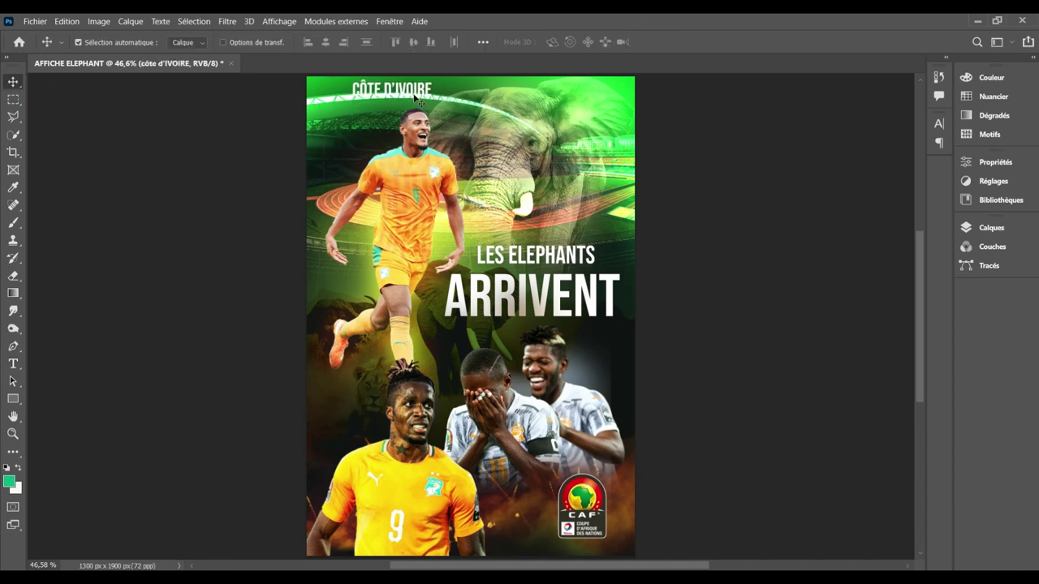
left_click_drag(414, 97, 481, 95)
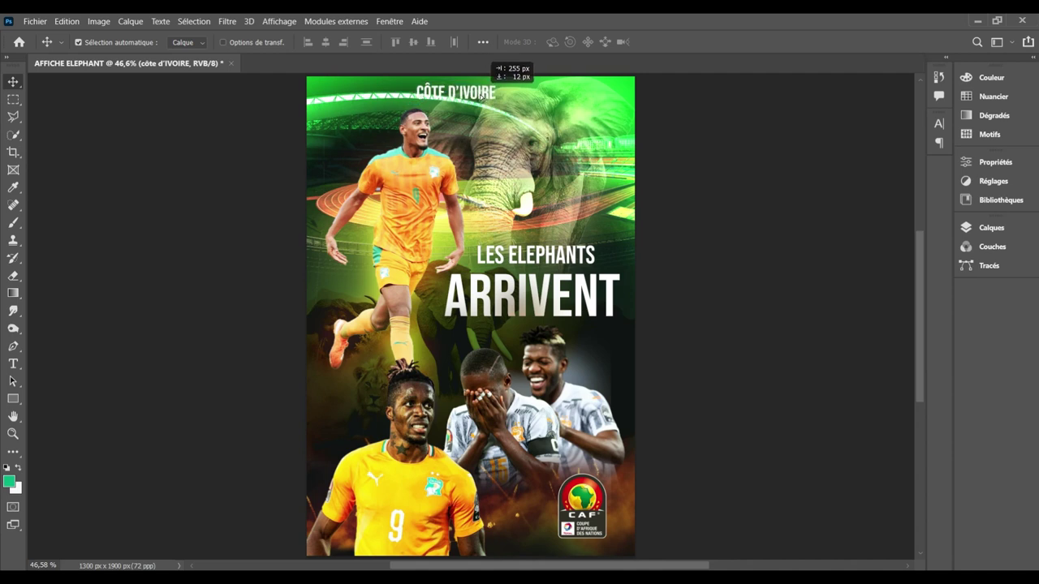
key("Right")
key("Right")
key("Right")
Step: Nudge the CÔTE D'IVOIRE heading a few pixels up and right
key("Up")
key("Up")
key("Right")
key("Right")
key("Right")
key("Right")
key("Right")
key("Up")
key("Right")
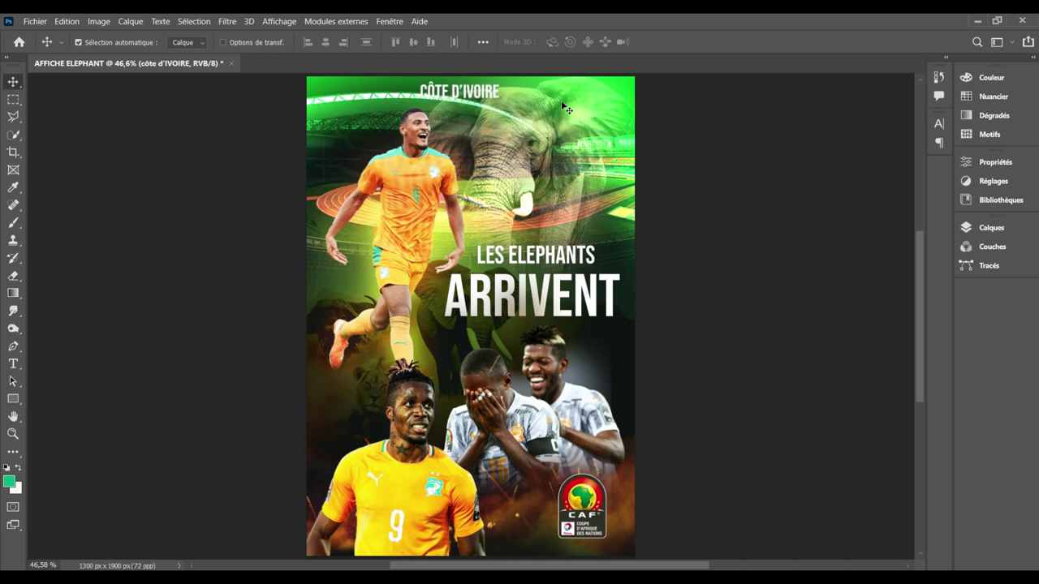
Step: Preview brown and orange shades for the heading, then keep it white (ffffff)
key("t")
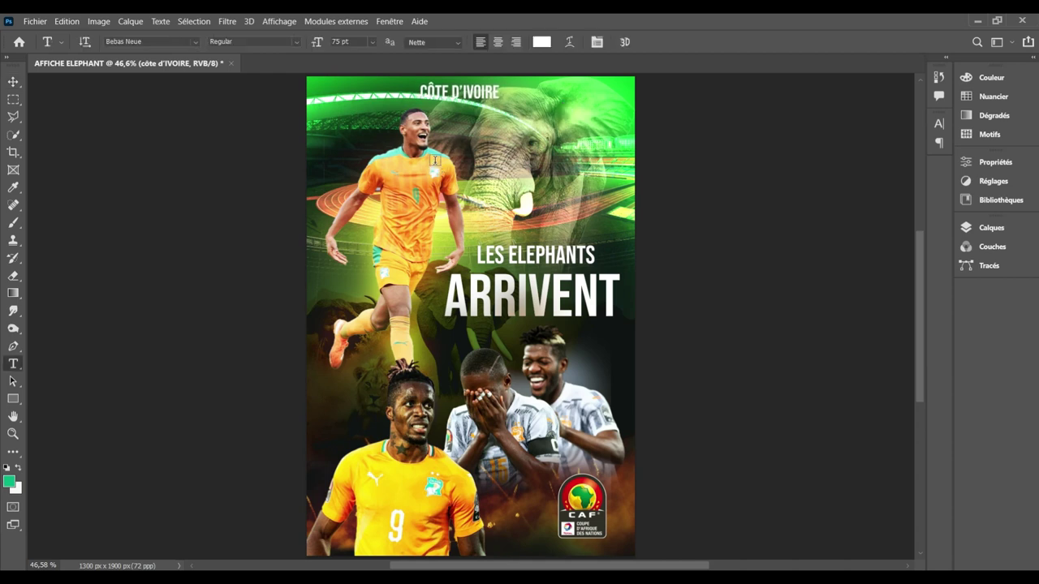
left_click(473, 93)
key("ctrl+a")
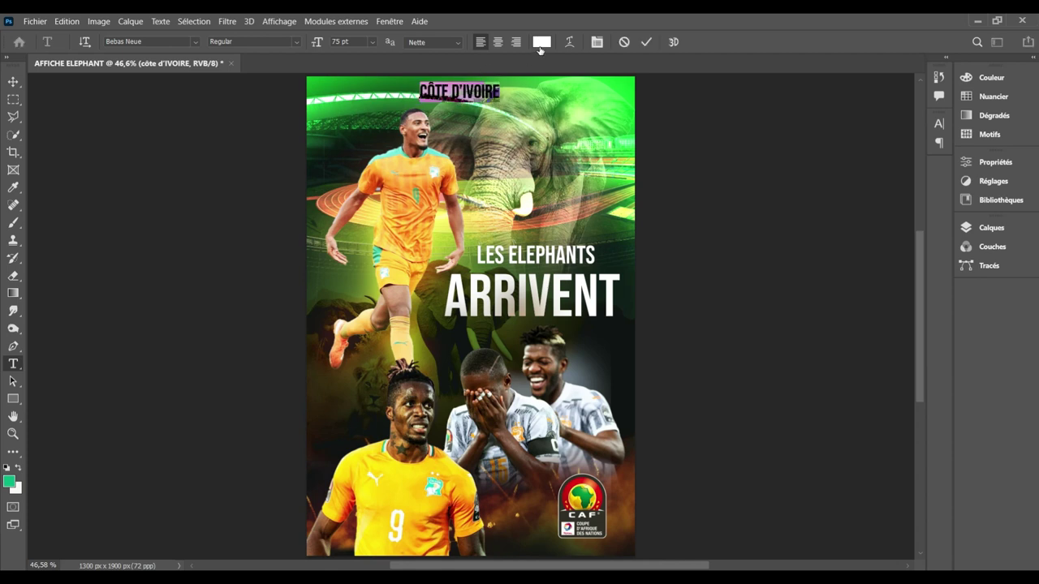
left_click(540, 45)
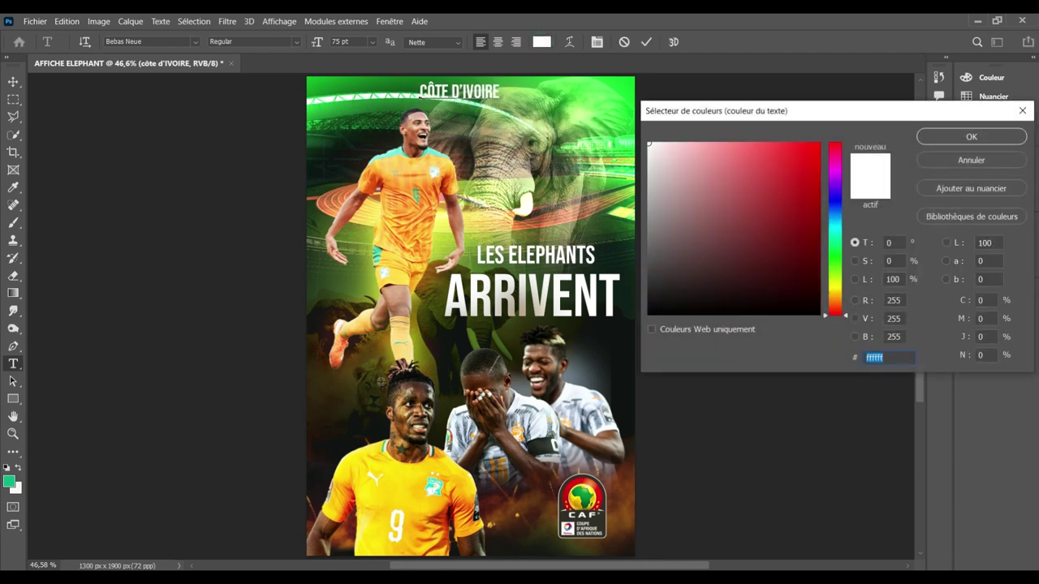
left_click(341, 430)
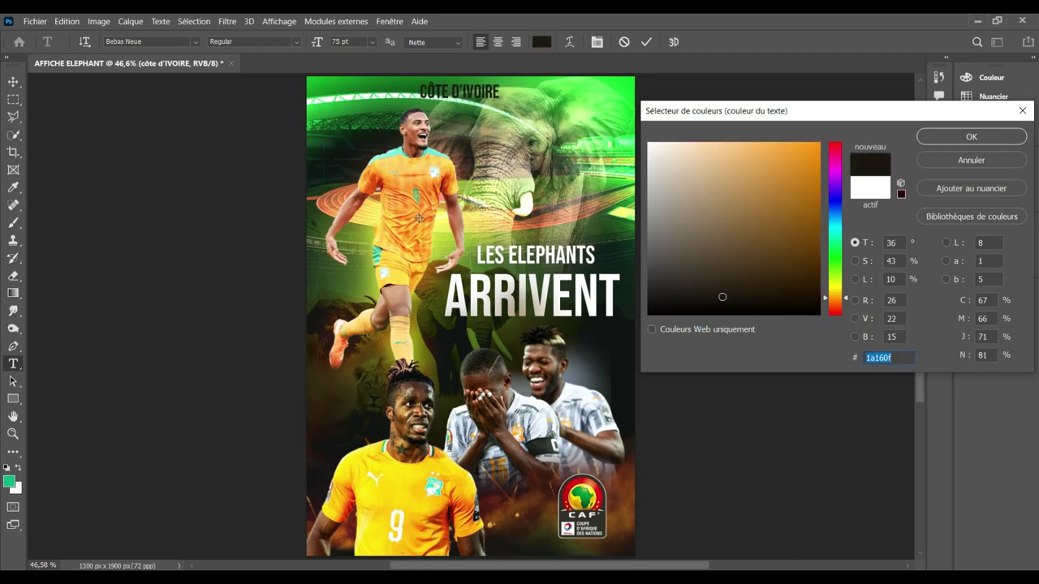
left_click(410, 215)
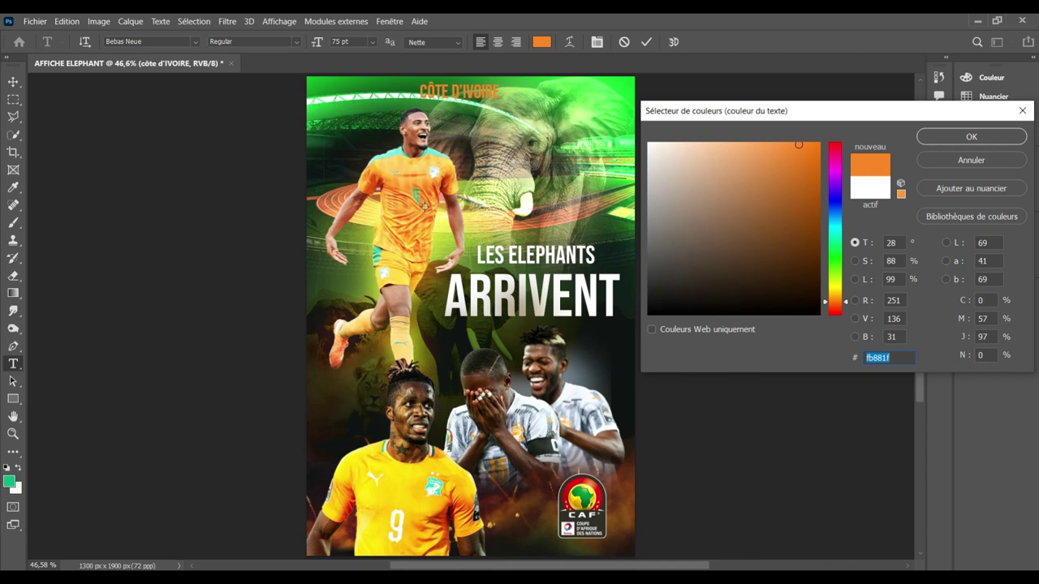
left_click(814, 182)
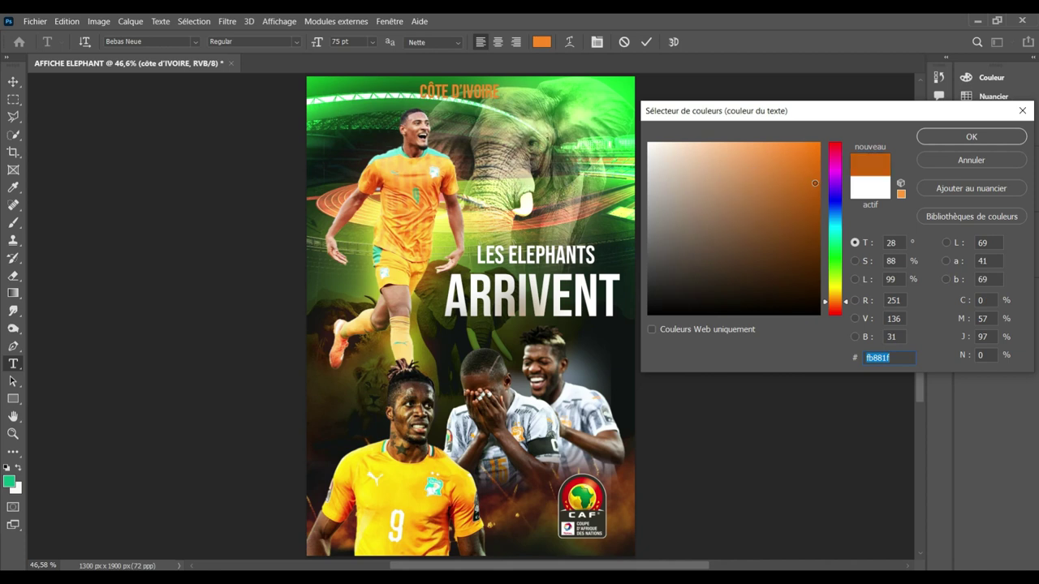
left_click(812, 149)
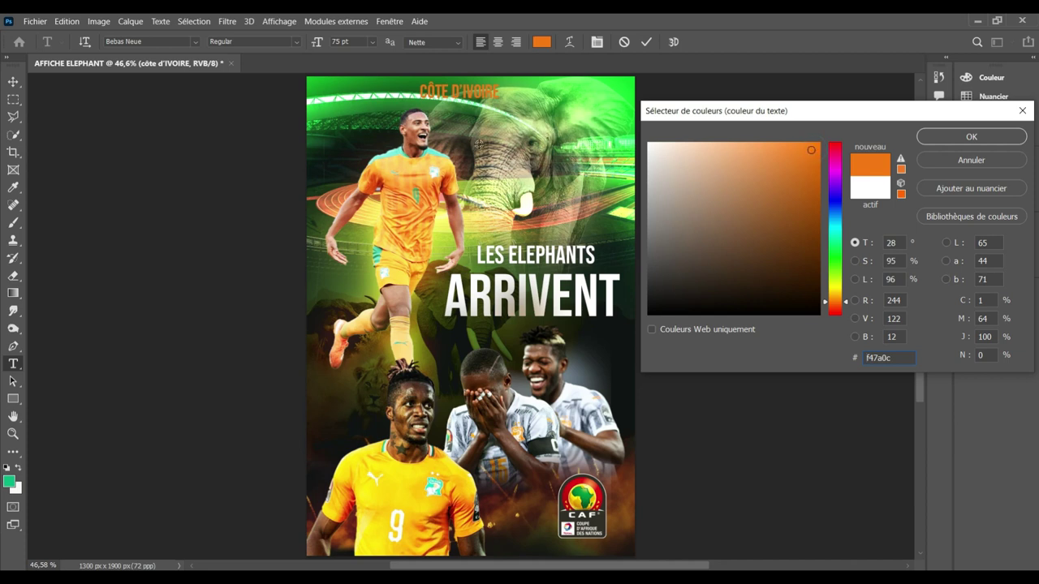
left_click(598, 300)
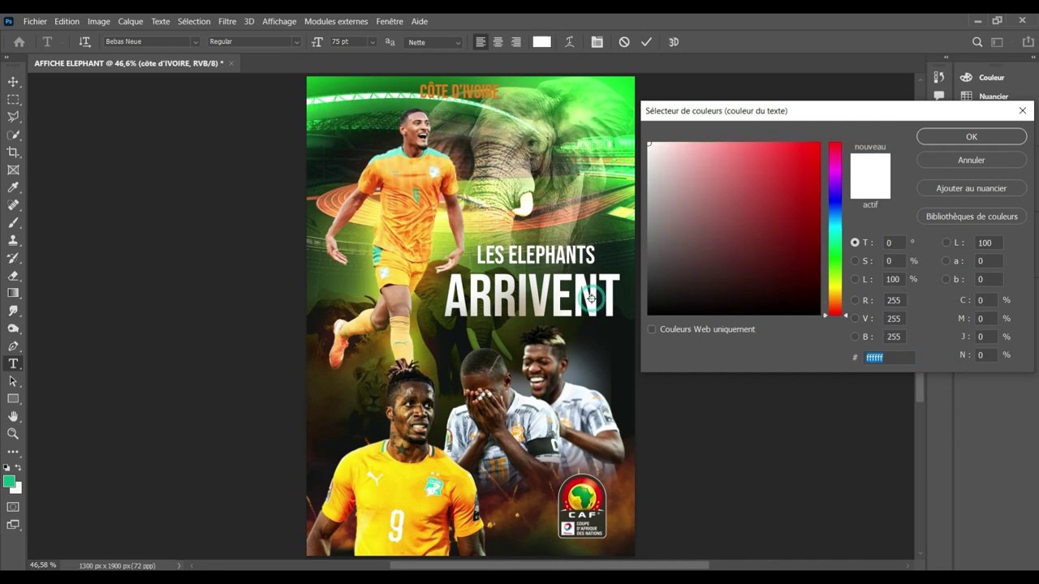
left_click(925, 138)
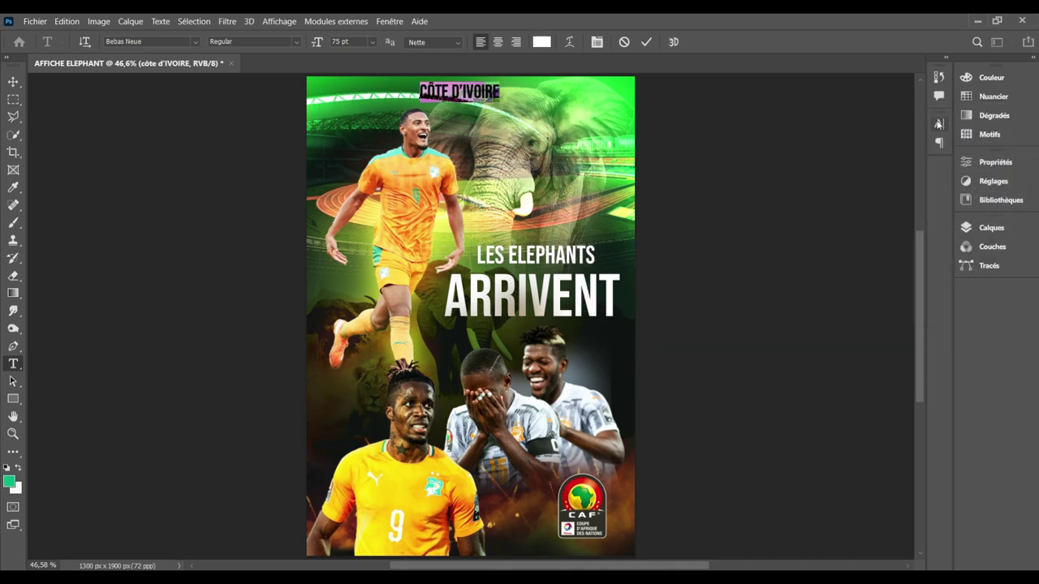
Step: Set the heading's tracking to 1000 in the Character panel
left_click(938, 123)
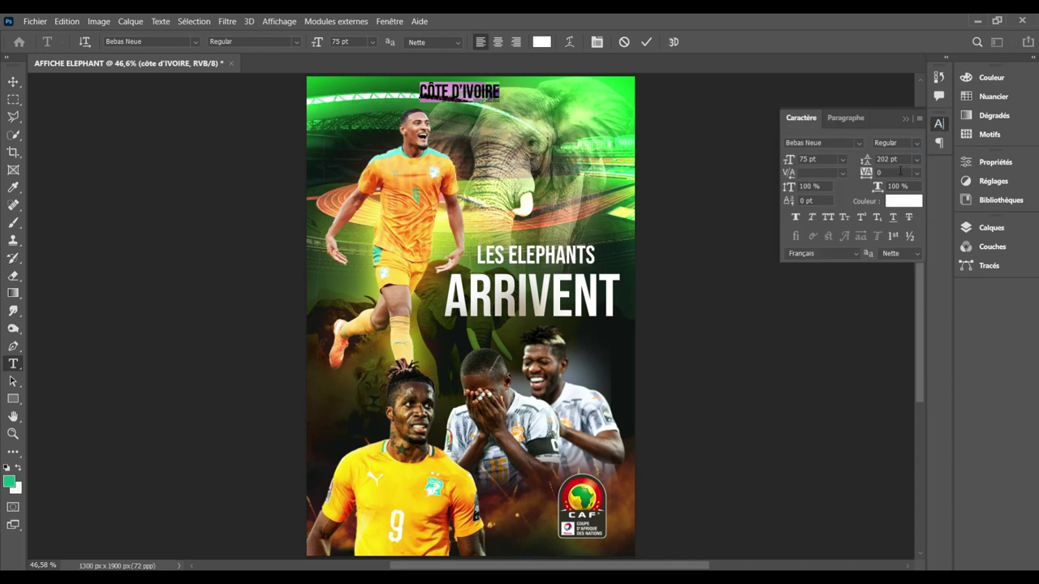
left_click(896, 174)
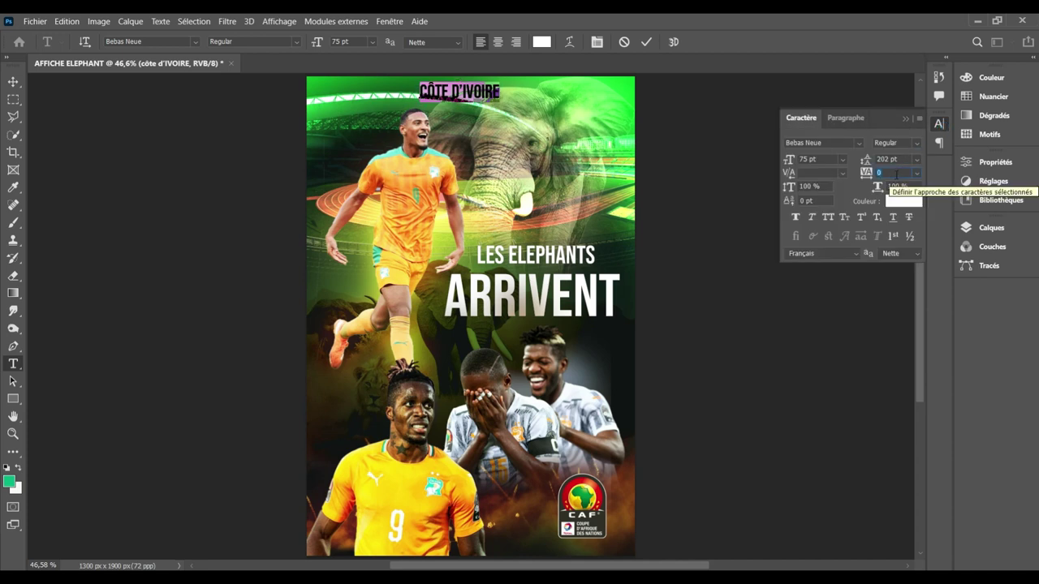
type("100")
key("Return")
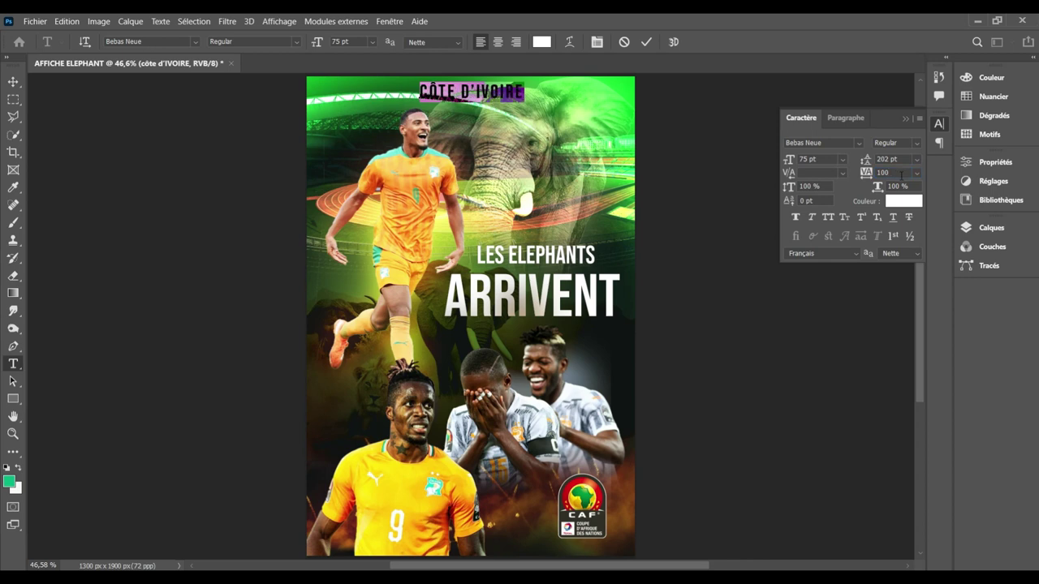
left_click(862, 173)
type("50")
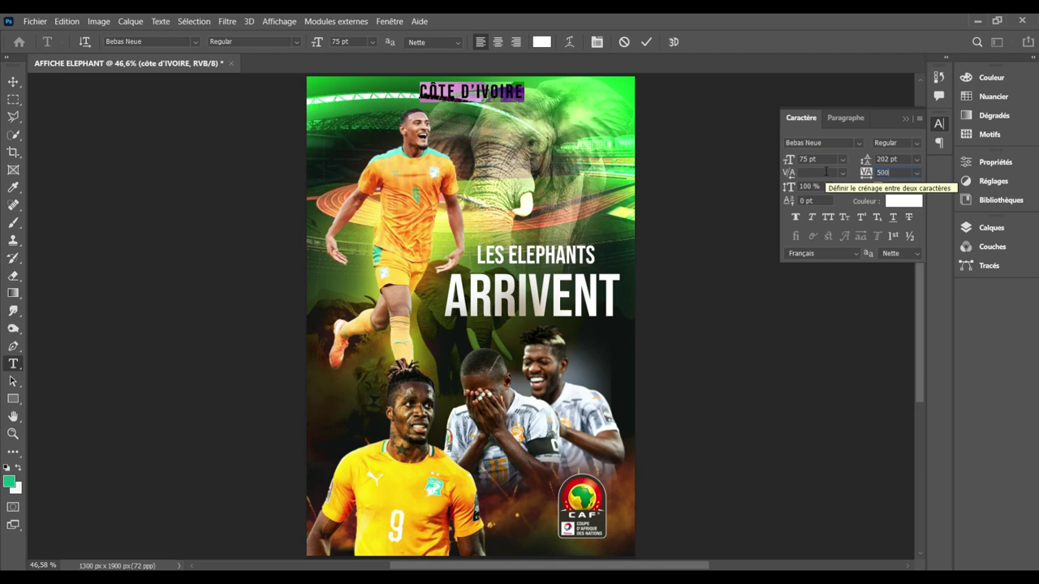
key("Return")
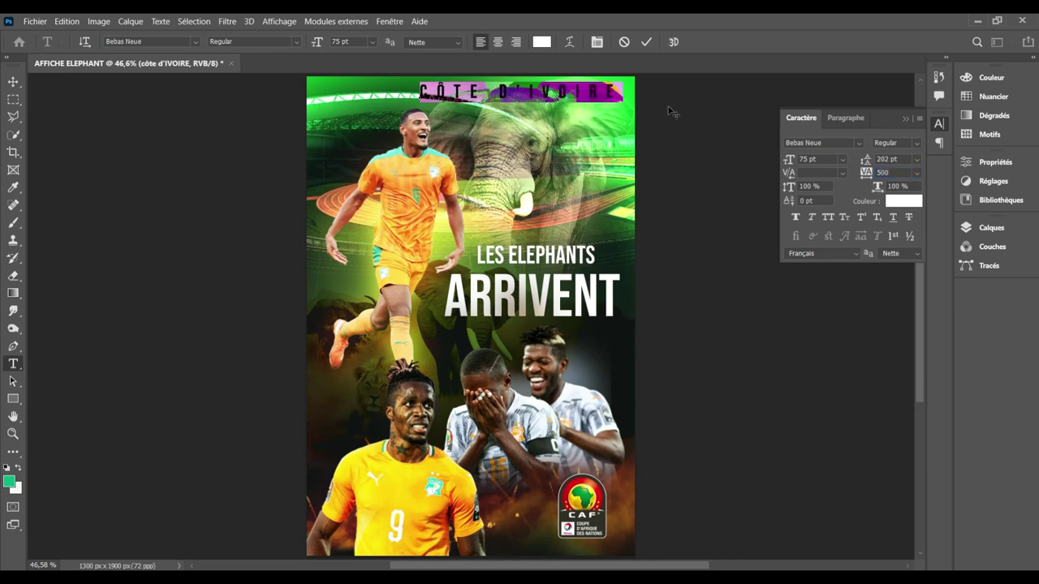
double_click(884, 173)
type("1000")
key("Return")
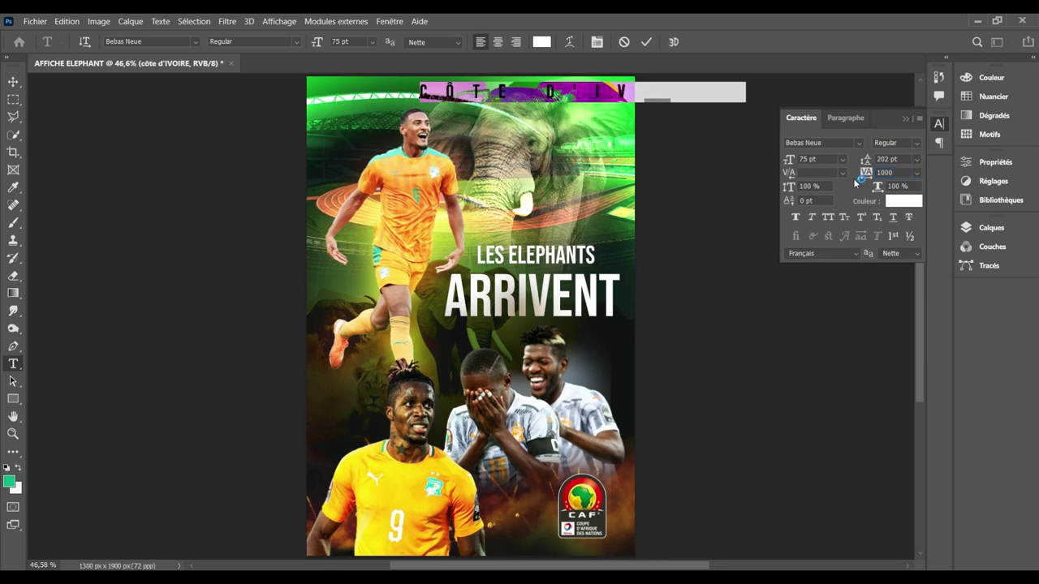
left_click(646, 42)
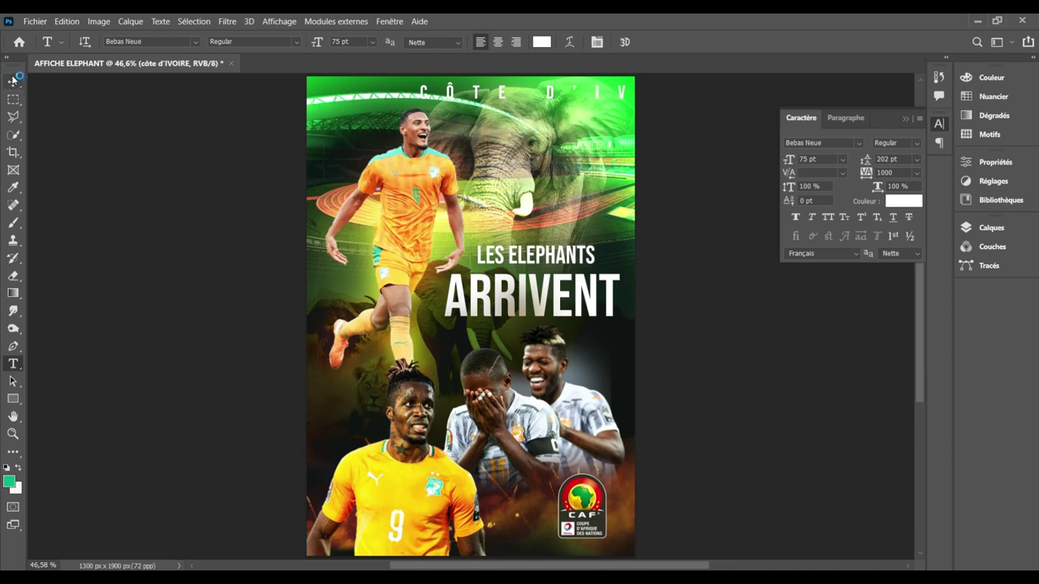
Step: Move the widened heading left so it spans the poster's top edge
left_click(12, 81)
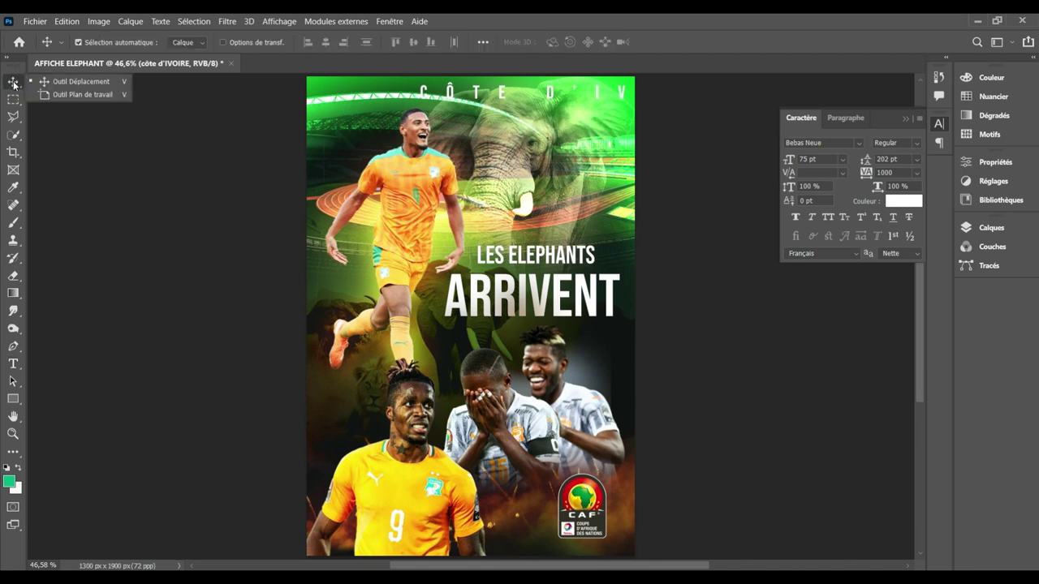
left_click(469, 89)
key("ctrl+t")
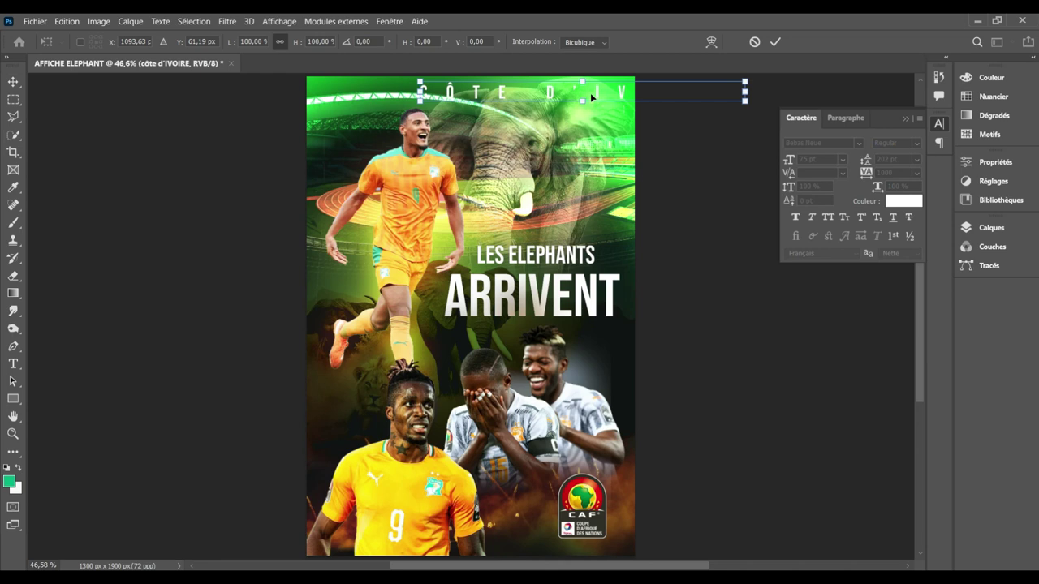
left_click_drag(590, 92, 484, 97)
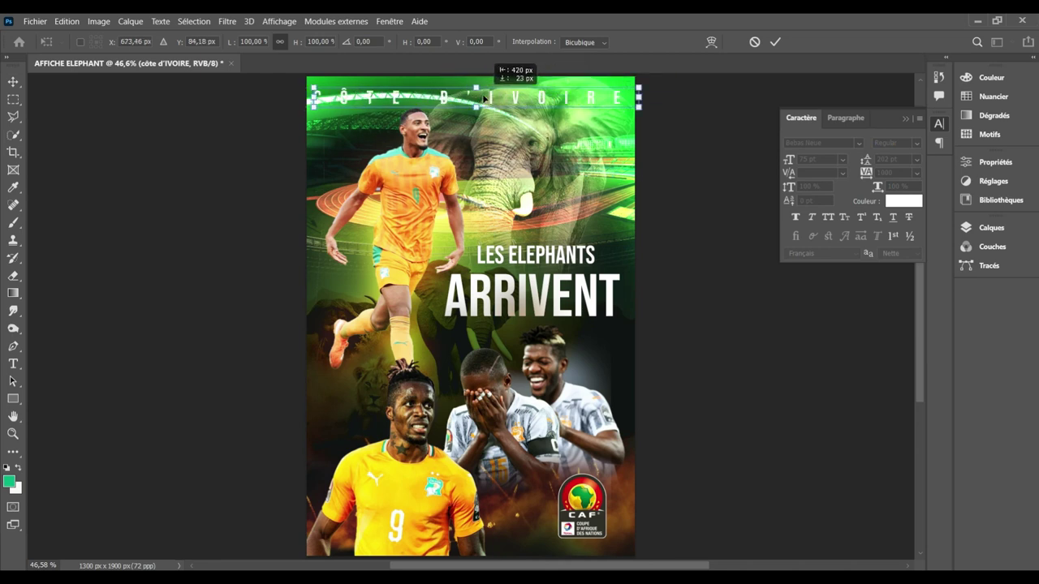
key("Return")
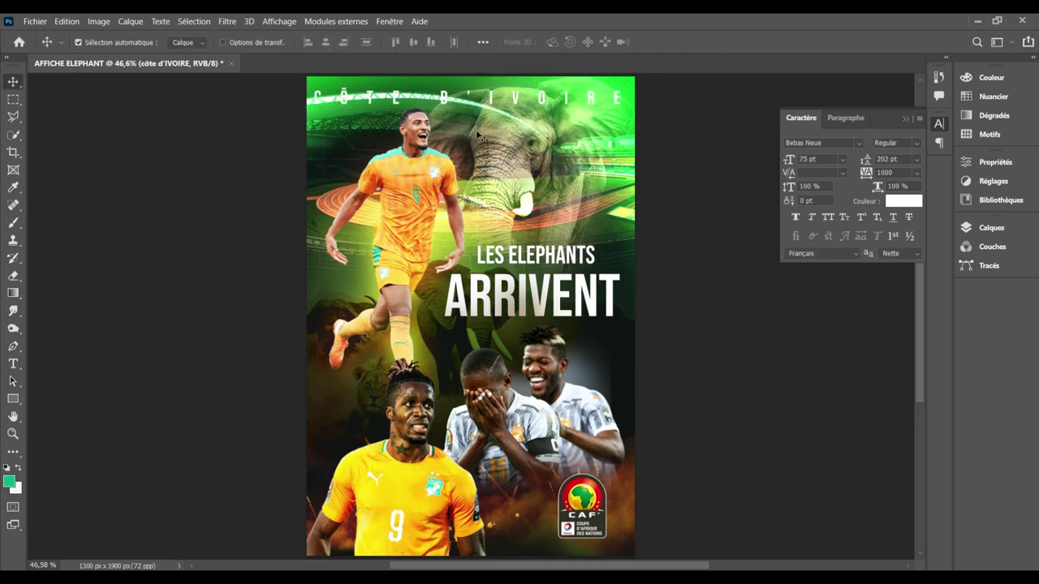
Step: Select the whole CÔTE D'IVOIRE heading, enter 80 in a Character field, and commit
key("t")
left_click(460, 99)
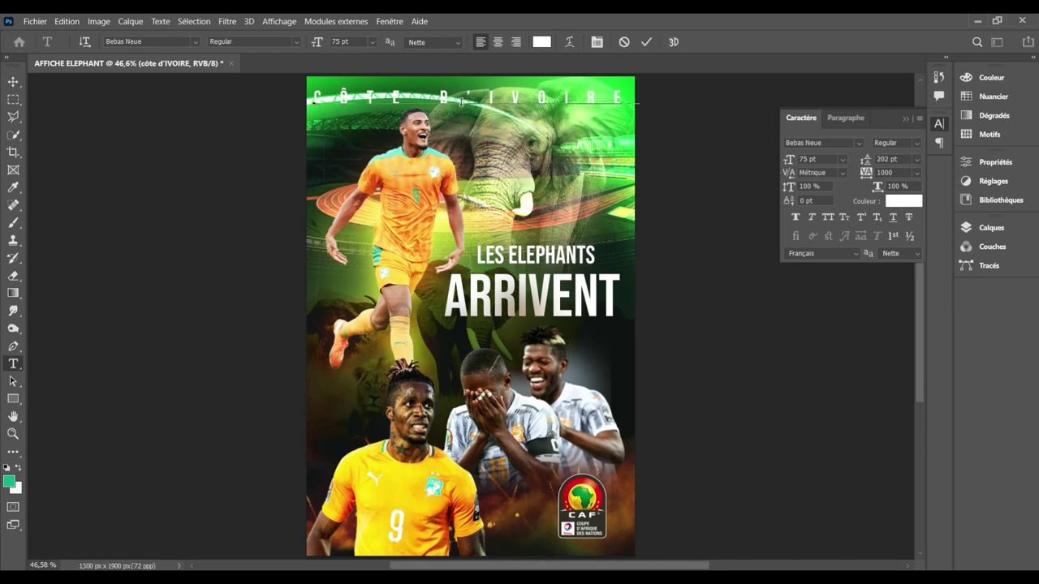
key("ctrl+a")
key("Return")
type("80")
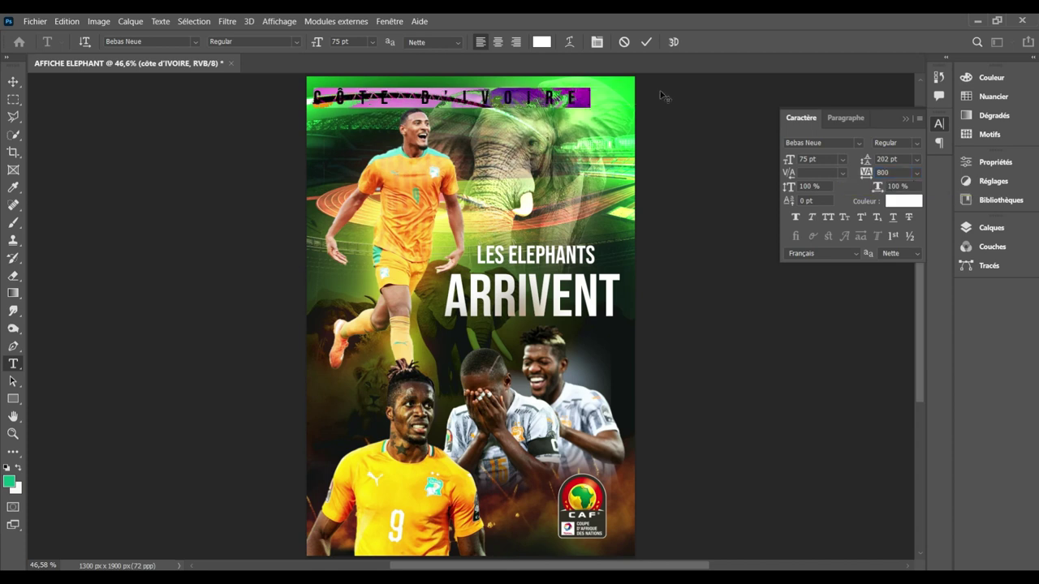
left_click(646, 43)
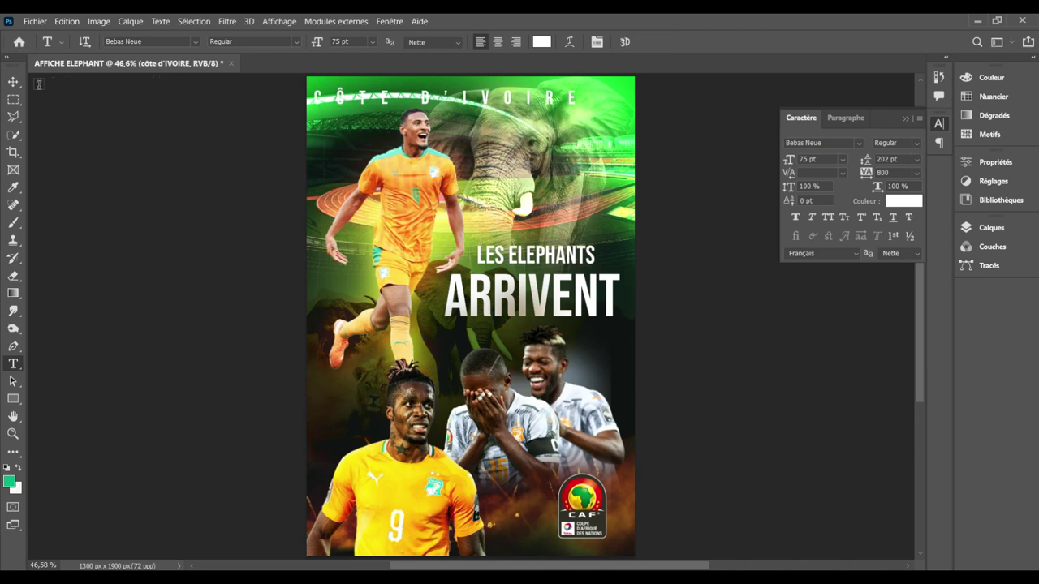
left_click(13, 82)
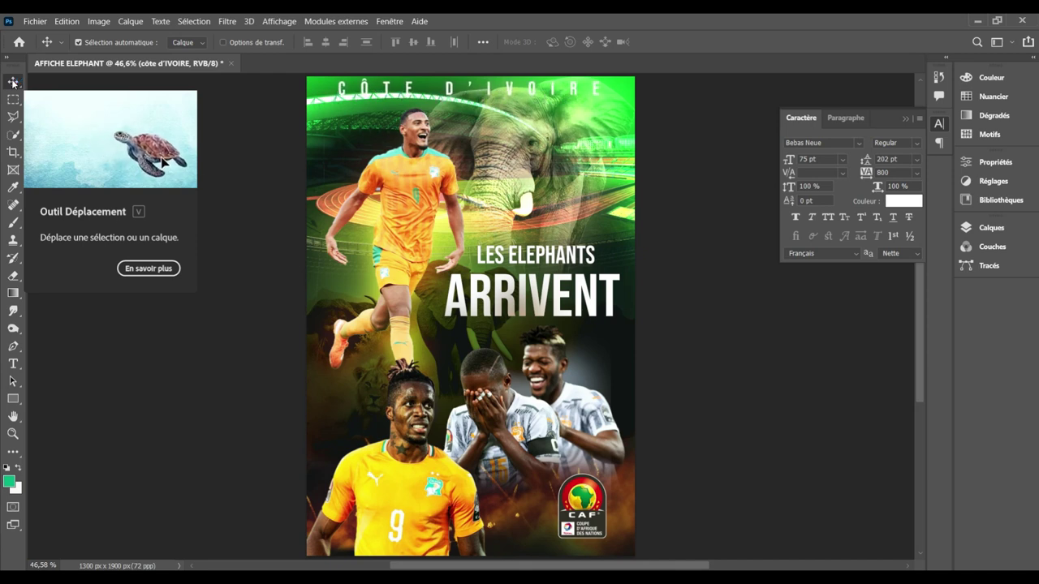
Step: Reduce the heading's vertical scale to about 75%
key("t")
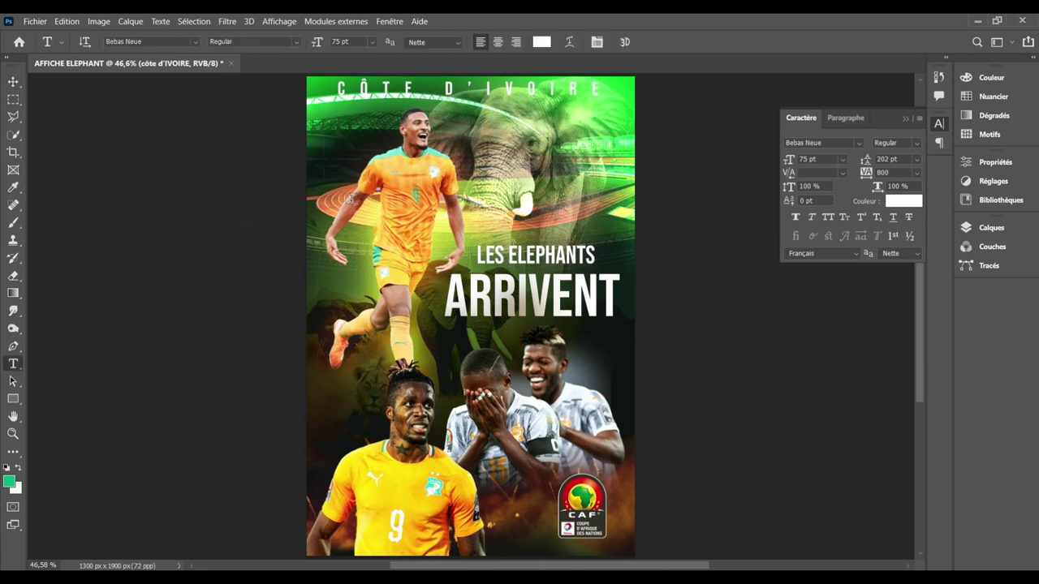
left_click(457, 96)
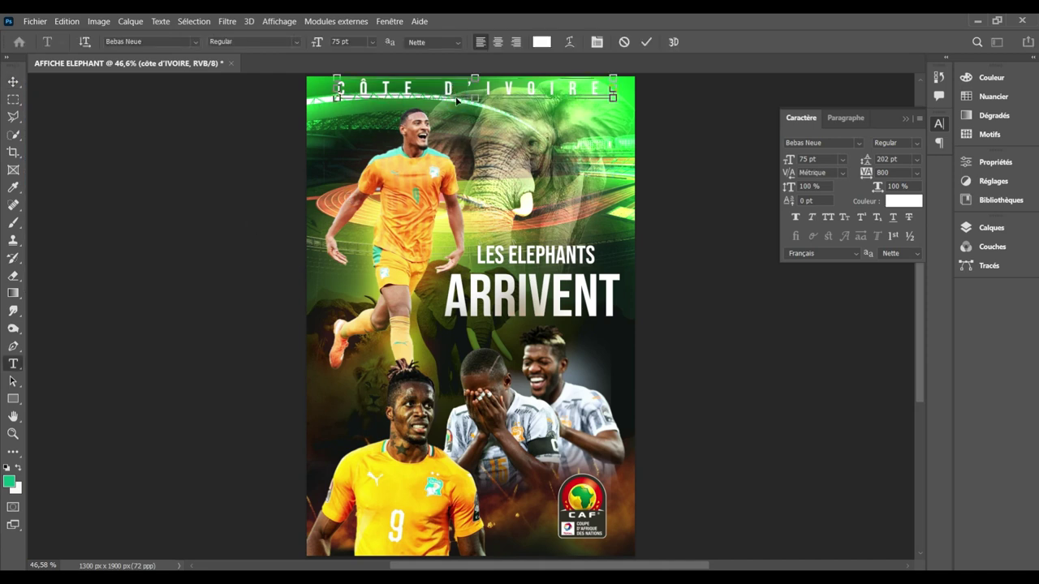
key("ctrl+a")
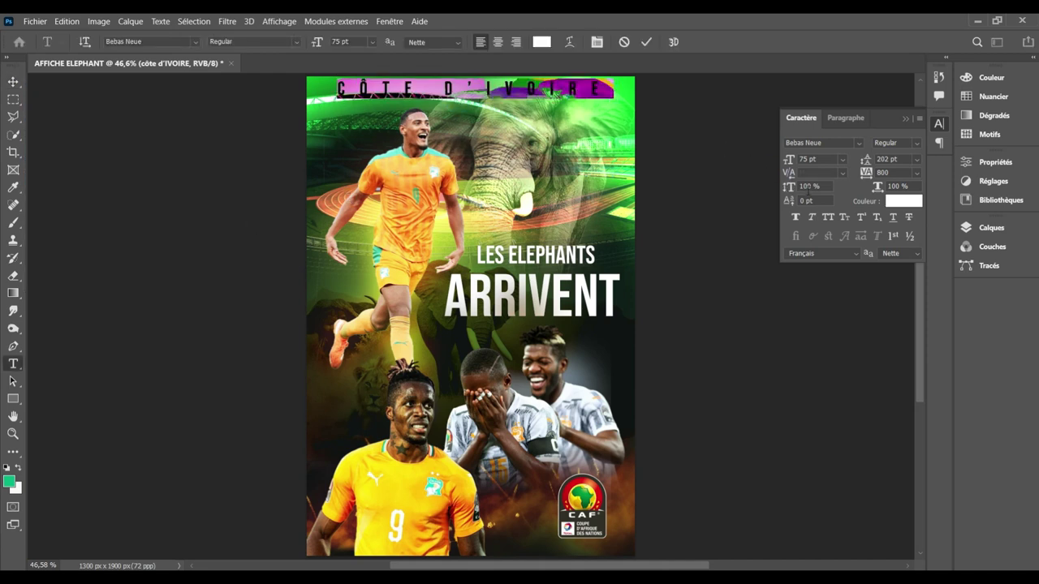
double_click(805, 187)
type("87")
key("Return")
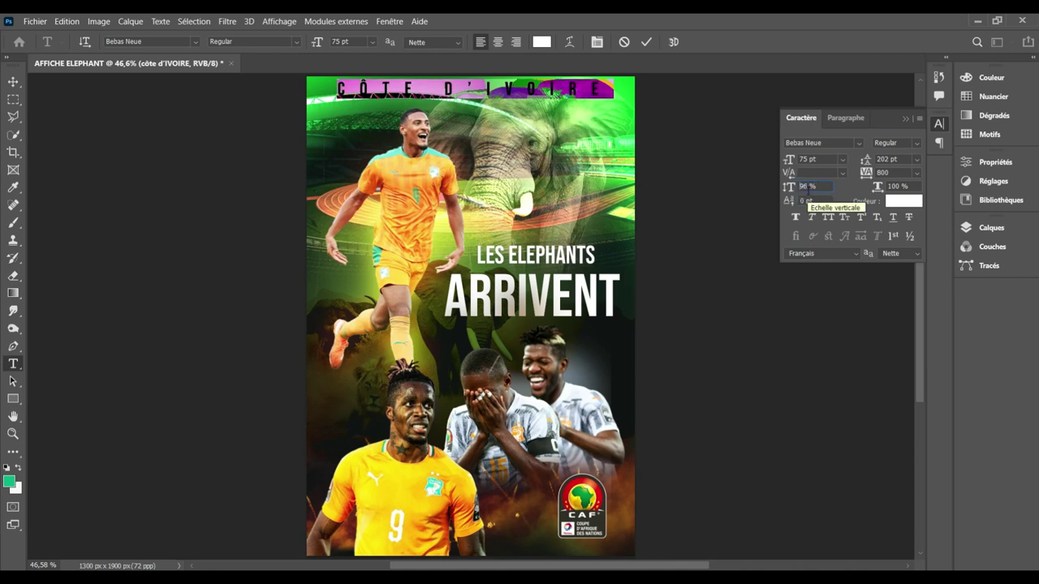
double_click(806, 187)
type("76")
key("Return")
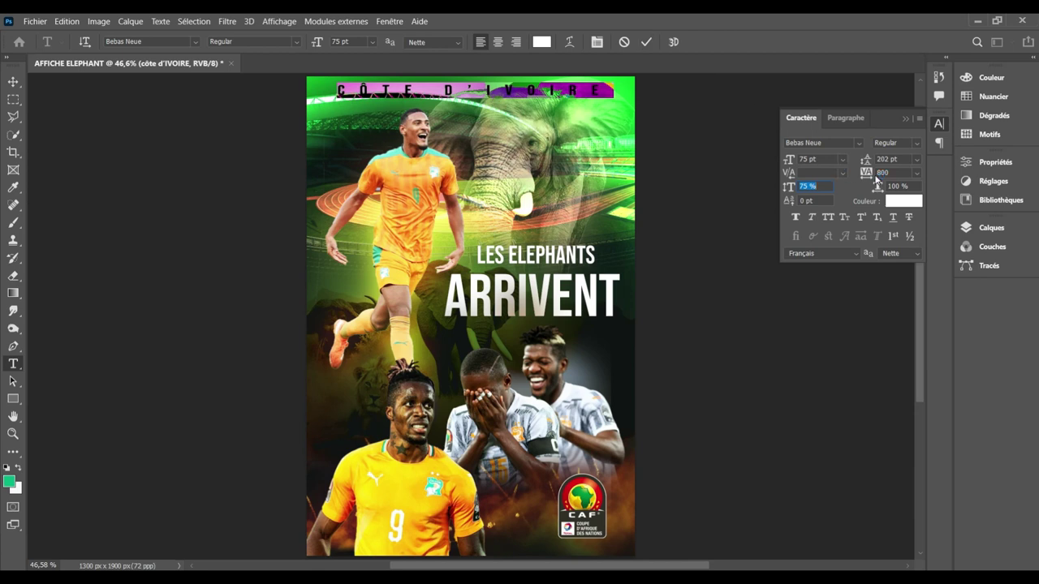
Step: Raise the heading's tracking to 1020 and commit the text changes
left_click(888, 173)
key("Up")
key("Up")
key("Up")
key("Up")
key("Up")
key("Up")
key("Up")
key("Up")
key("Up")
key("Up")
key("Up")
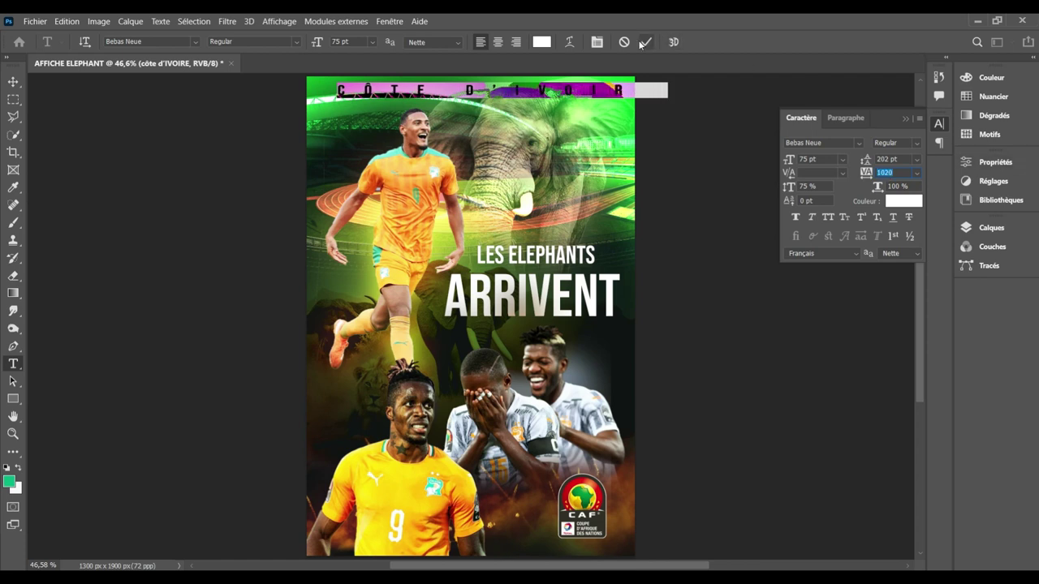
left_click(644, 43)
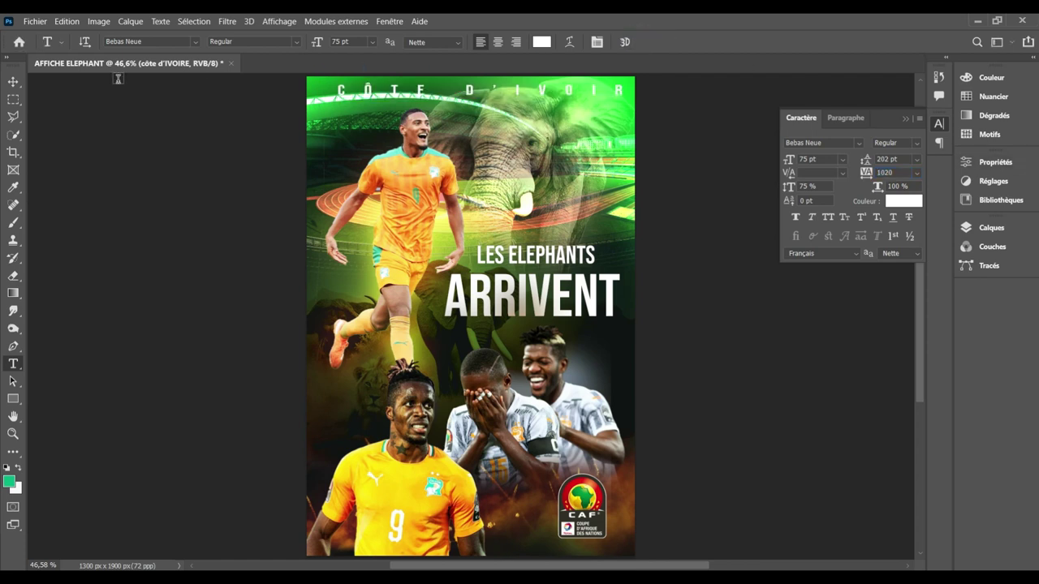
left_click(13, 82)
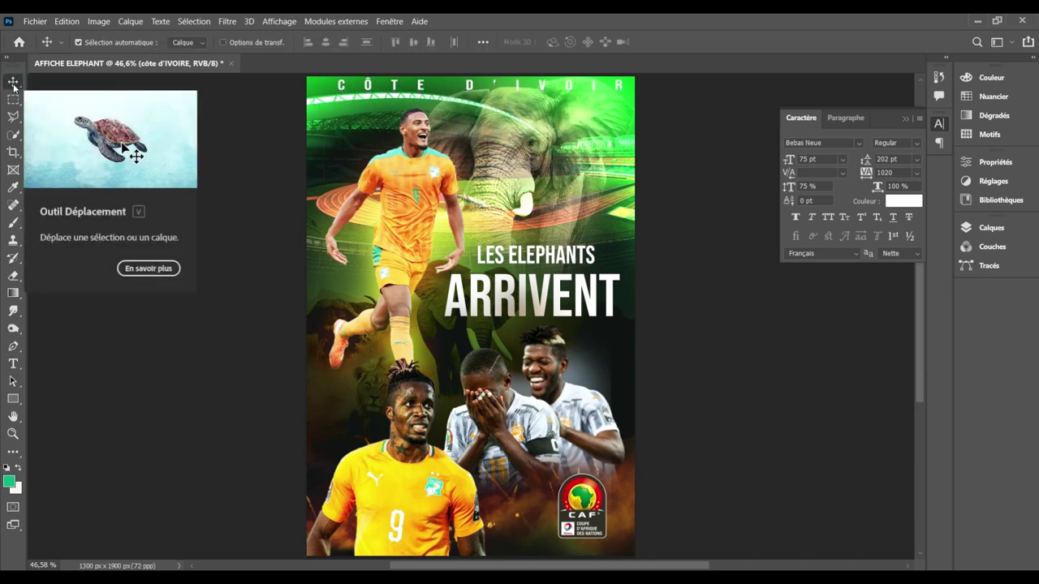
Step: Shift the CÔTE D'IVOIRE header left so its last letter is visible
key("shift+Left")
key("shift+Left")
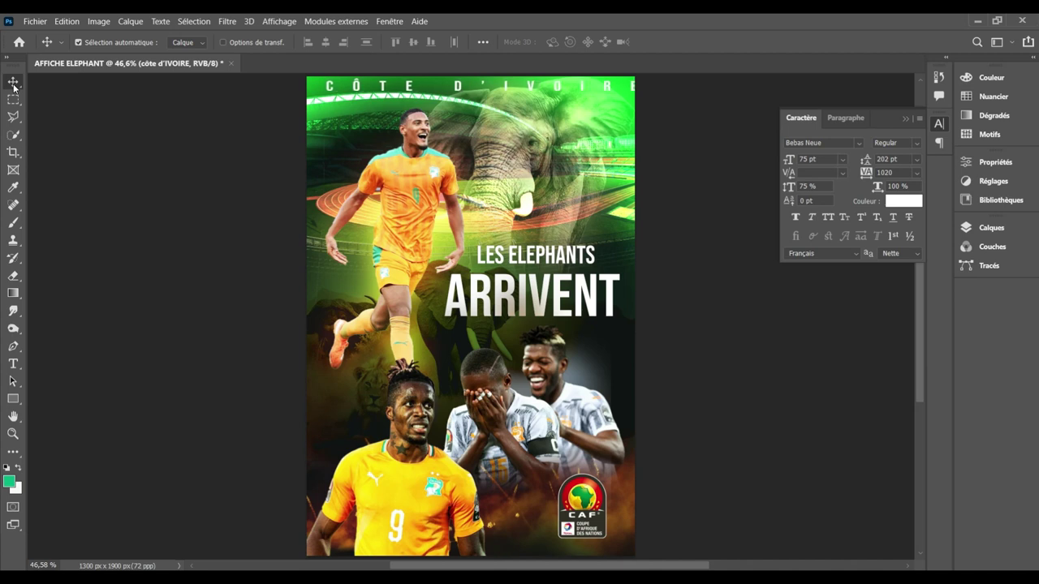
key("shift+Left")
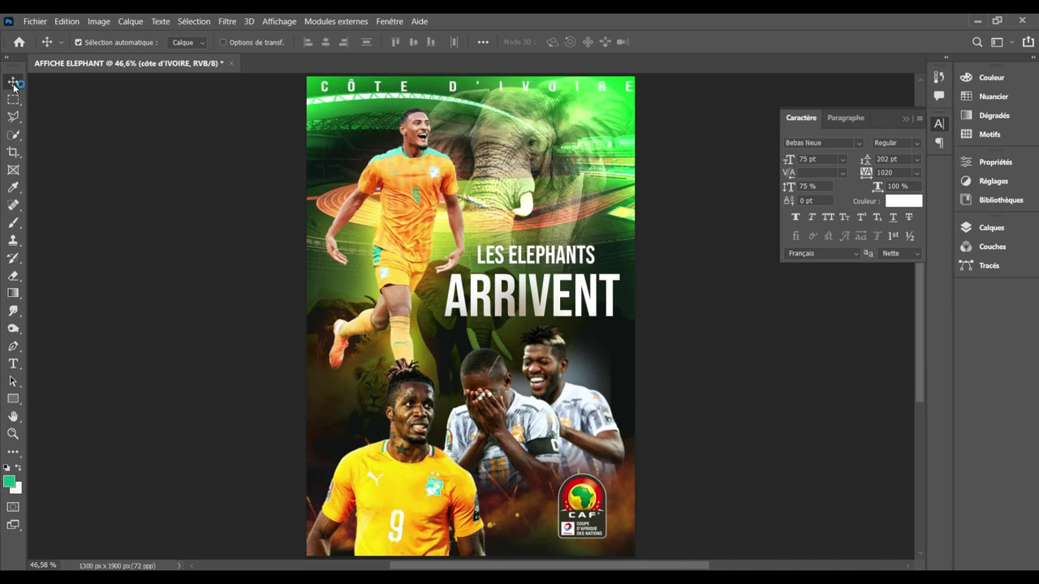
key("Left")
key("Left")
key("Left")
key("Left")
Step: Reduce the CÔTE D'IVOIRE header's letter-spacing tracking to 780
key("t")
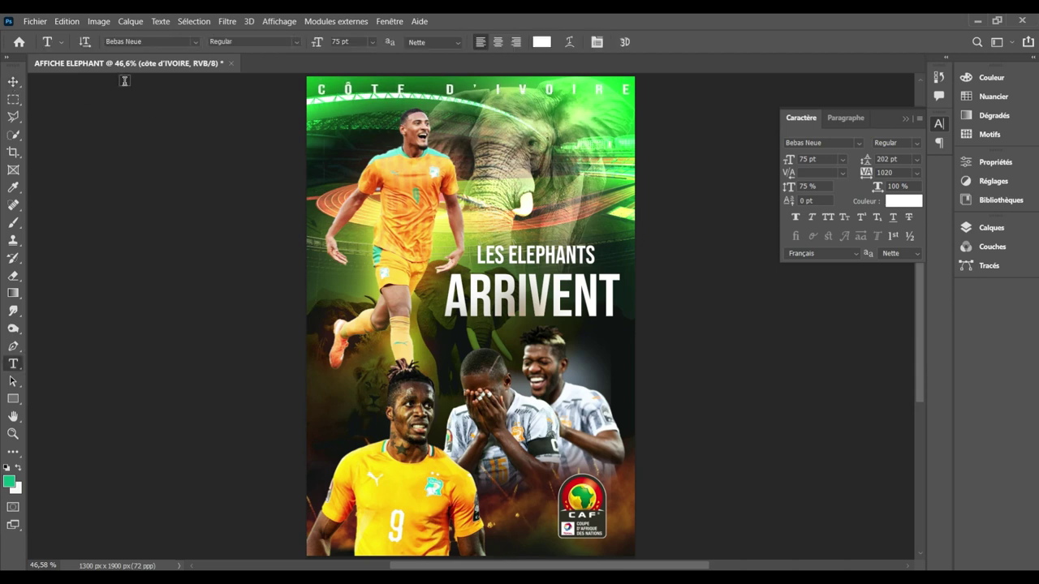
left_click(373, 96)
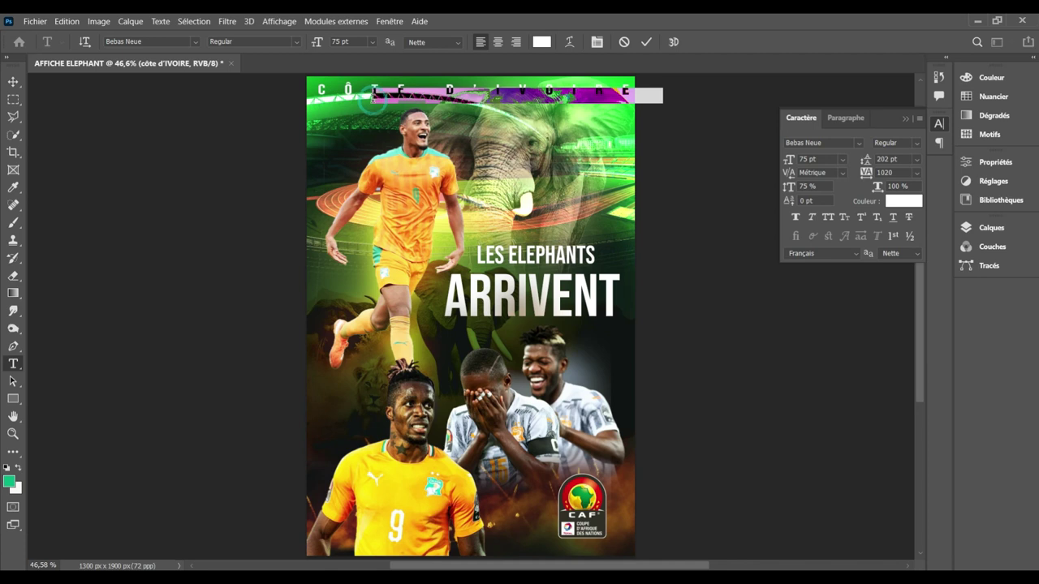
left_click(624, 42)
left_click(528, 90)
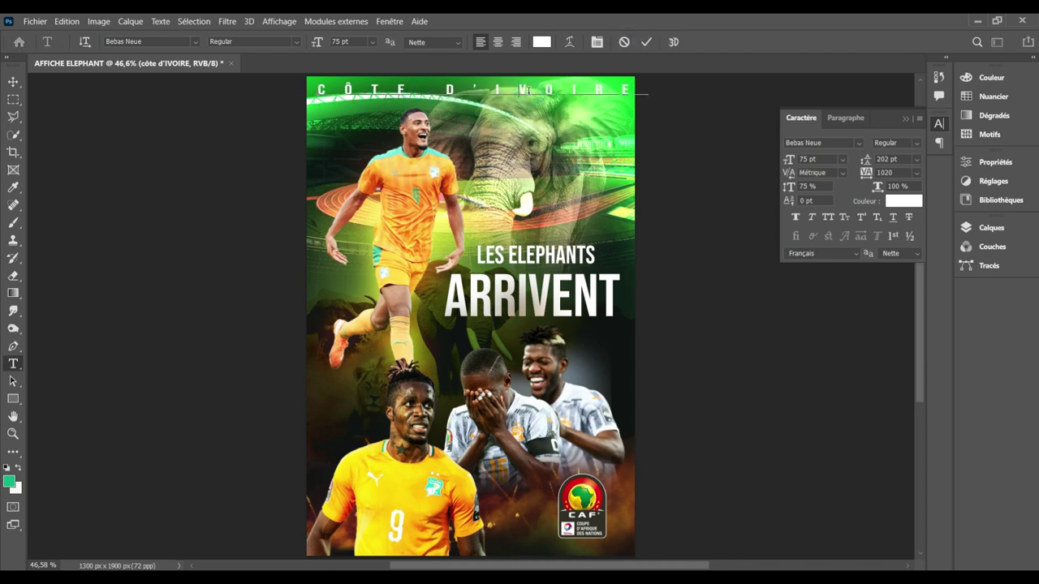
key("ctrl+a")
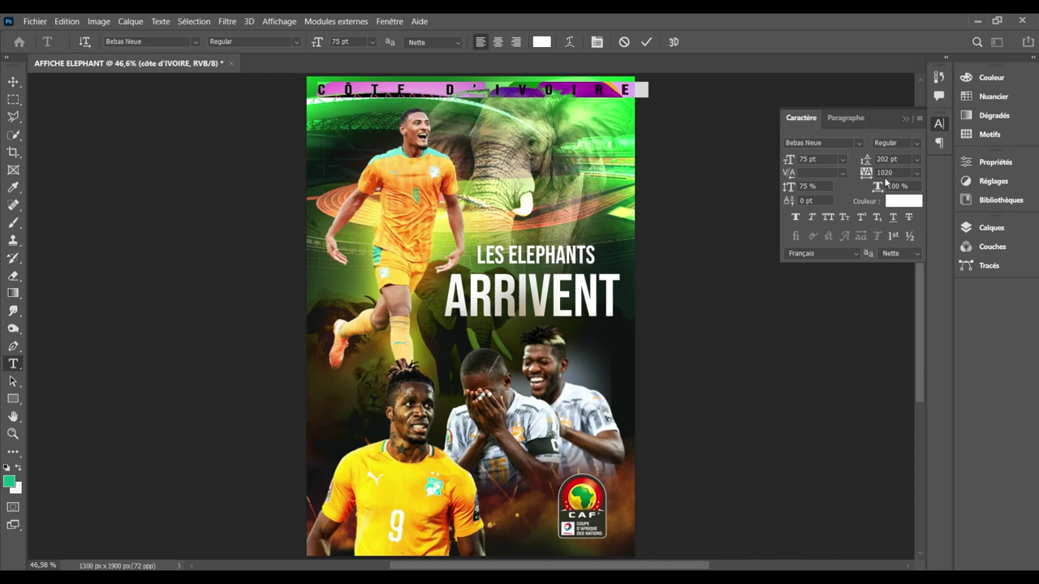
key("Down")
key("Down")
key("Down")
key("Down")
key("Down")
key("Down")
key("Down")
key("Down")
key("Down")
key("Down")
key("Down")
key("Down")
key("Down")
key("Down")
key("Down")
key("Down")
key("Down")
key("Down")
key("Down")
key("Down")
key("Down")
key("Down")
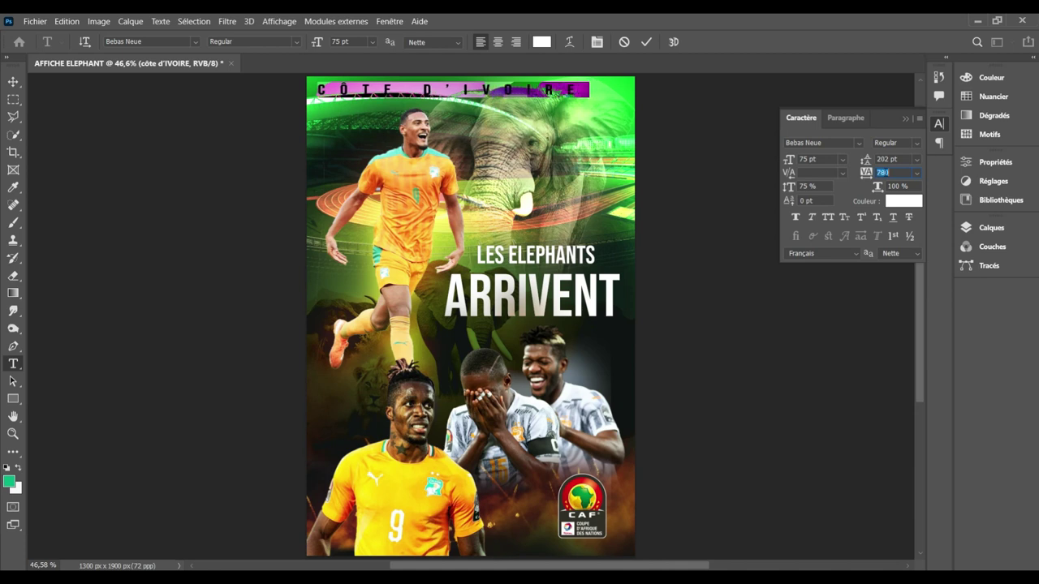
left_click(645, 43)
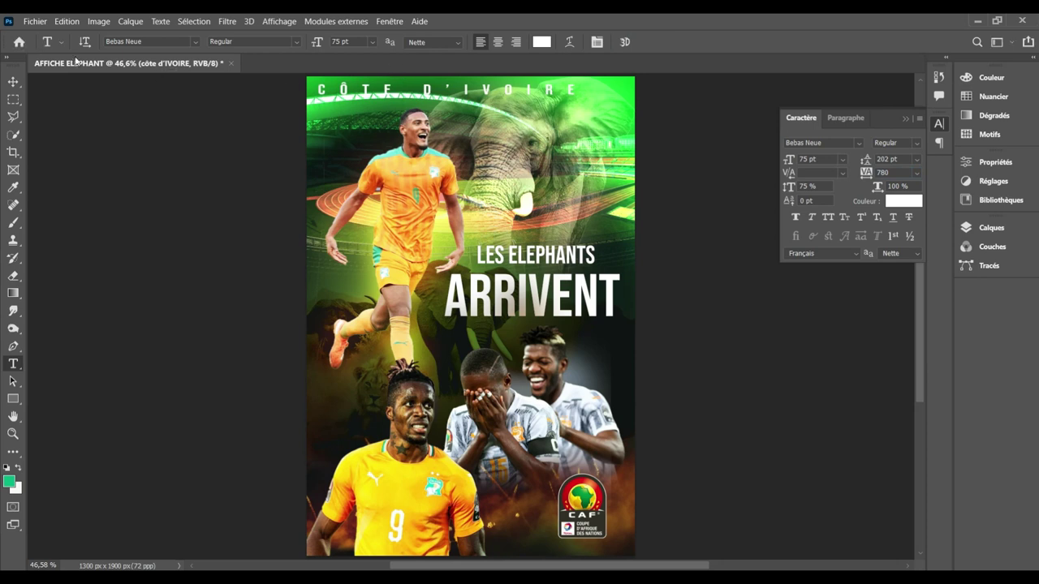
Step: Recentre the header along the poster's top edge and show the Layers panel
left_click(13, 80)
key("shift+Right")
key("shift+Right")
key("shift+Right")
key("shift+Right")
key("shift+Right")
key("Right")
key("Right")
key("Right")
key("Right")
key("Right")
key("Right")
key("Right")
key("Right")
key("Right")
key("Right")
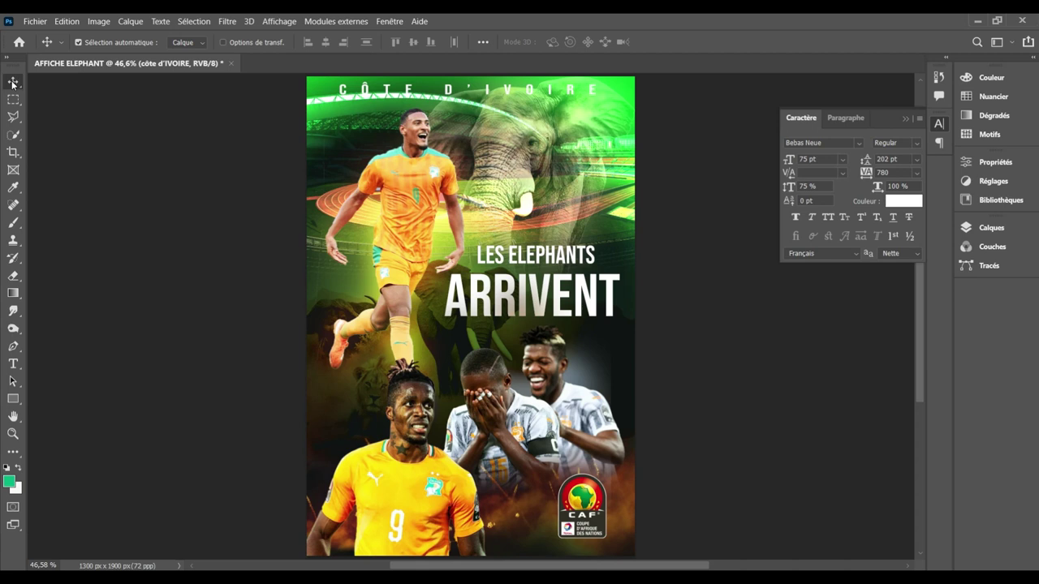
left_click(991, 228)
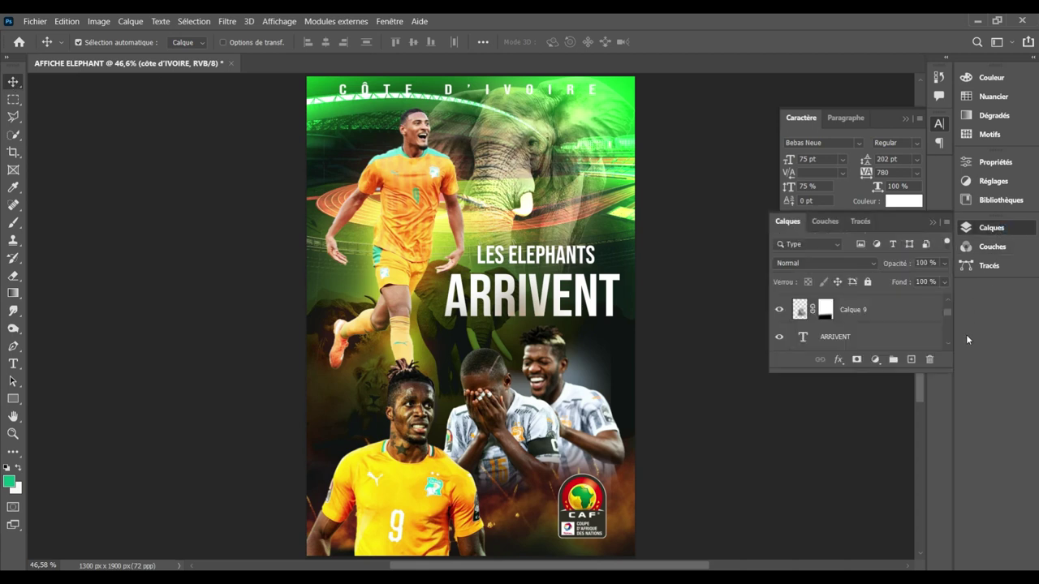
Step: Scroll the Layers panel until the côte d'IVOIRE text layer is in view
scroll(946, 297, "up", 1)
scroll(946, 301, "up", 2)
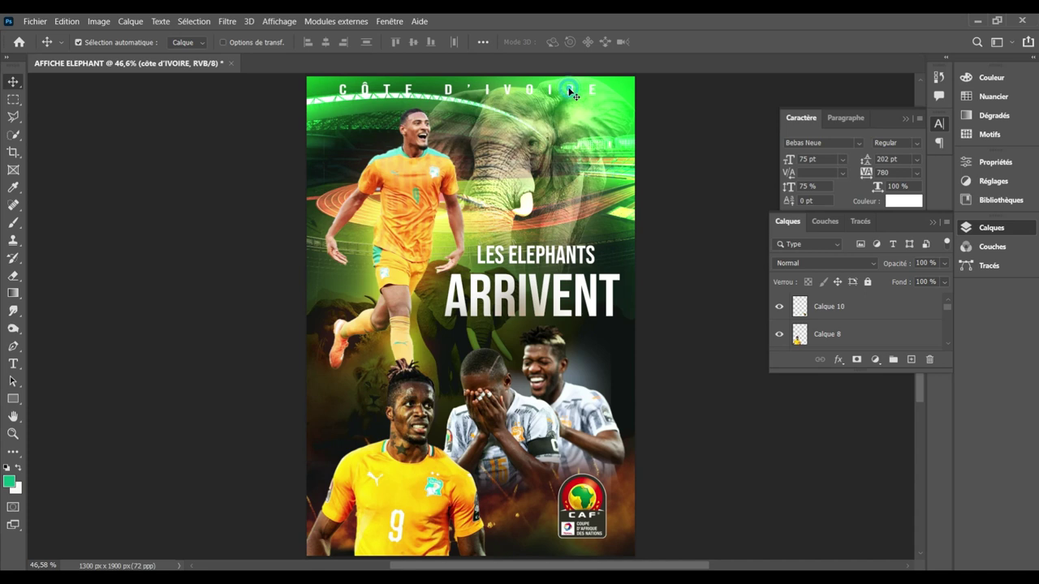
scroll(946, 343, "down", 1)
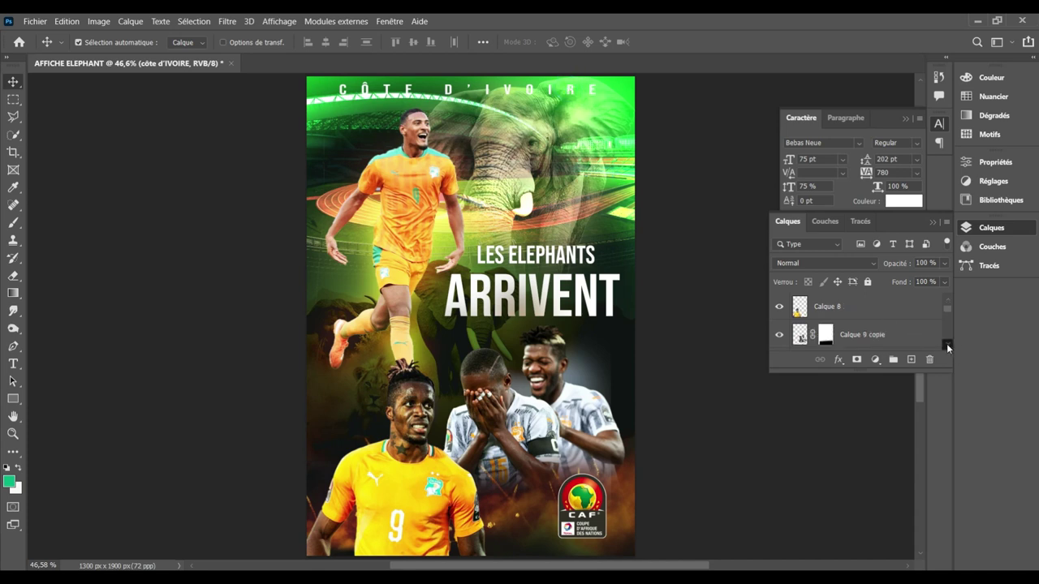
scroll(946, 343, "down", 2)
scroll(946, 343, "down", 2)
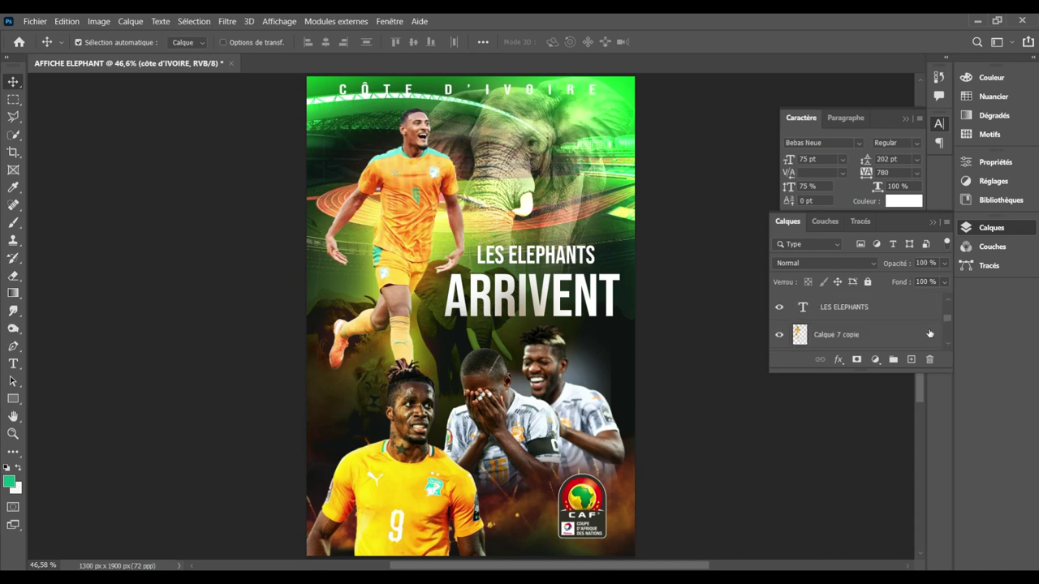
scroll(949, 302, "up", 2)
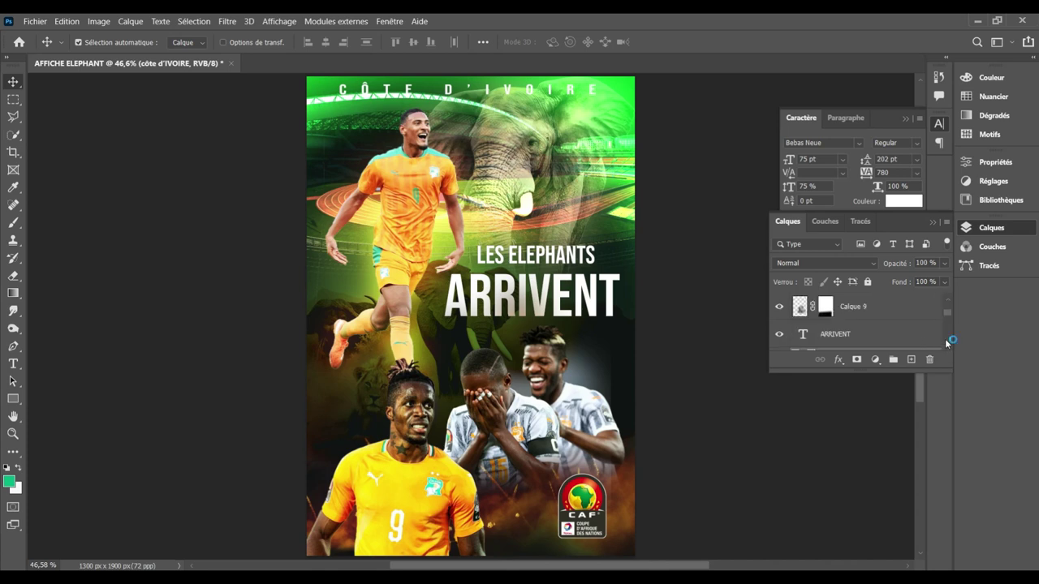
scroll(945, 318, "down", 2)
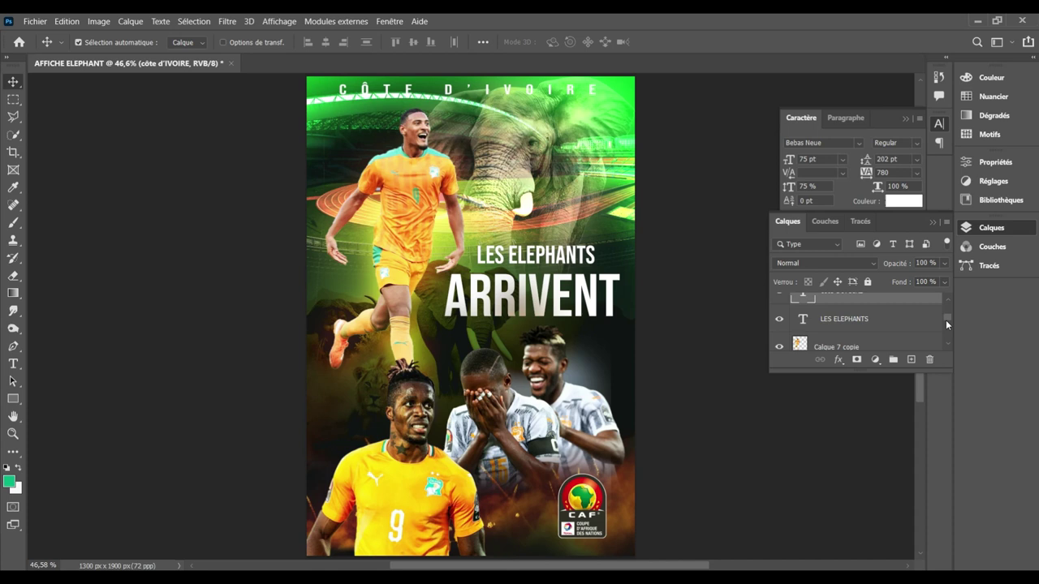
scroll(946, 319, "up", 2)
scroll(946, 315, "down", 2)
scroll(945, 316, "down", 1)
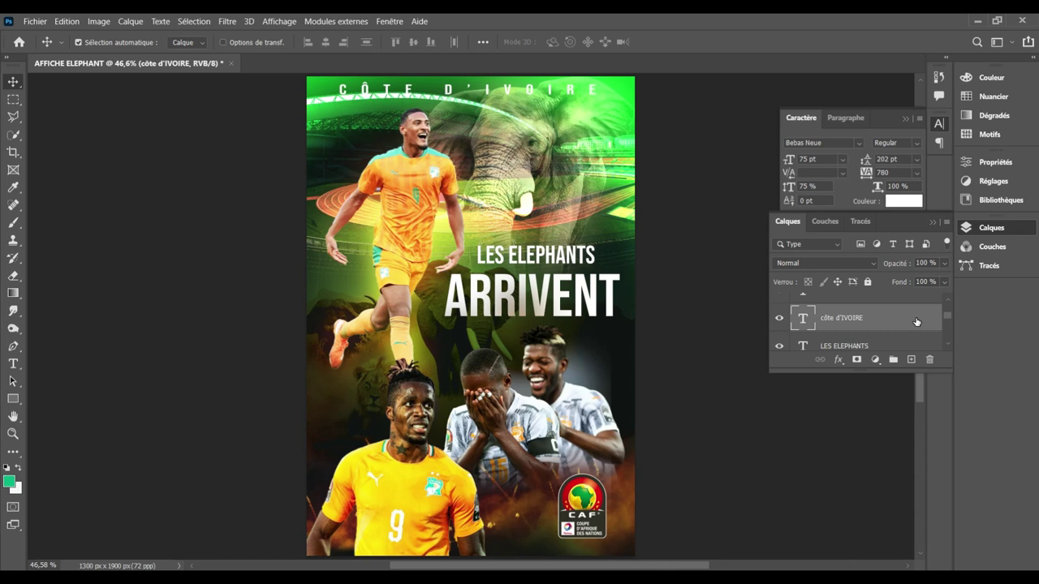
Step: Apply an Ombre portée style to côte d'IVOIRE: 44% opacity, 4 px distance, 9% spread, 10 px size
double_click(916, 320)
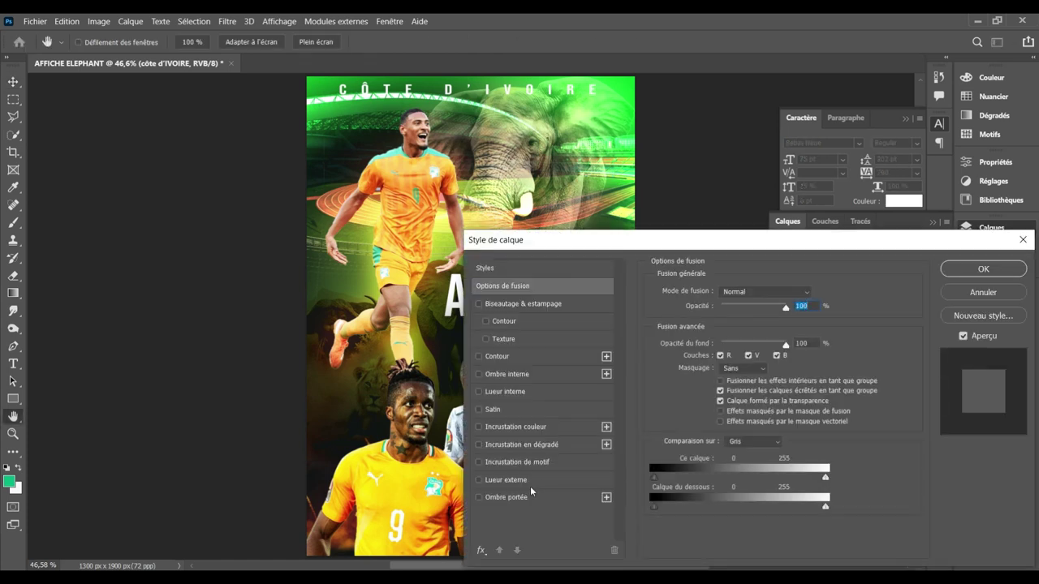
left_click(516, 503)
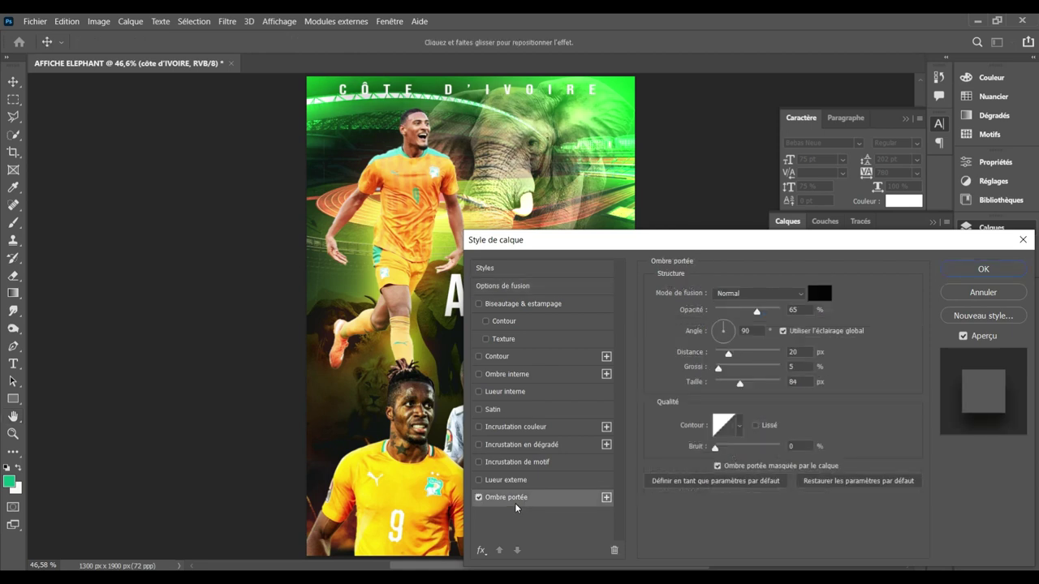
left_click_drag(739, 384, 721, 383)
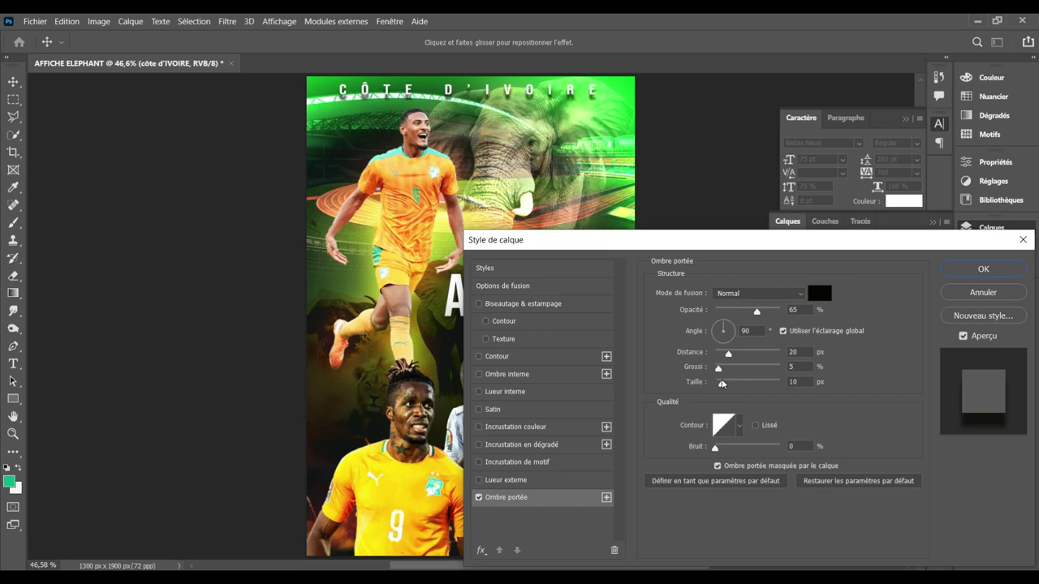
left_click(736, 355)
mouse_move(735, 354)
left_mouse_down()
mouse_move(715, 354)
mouse_move(744, 369)
mouse_move(721, 370)
left_mouse_up()
left_click(756, 311)
left_click_drag(756, 311, 744, 313)
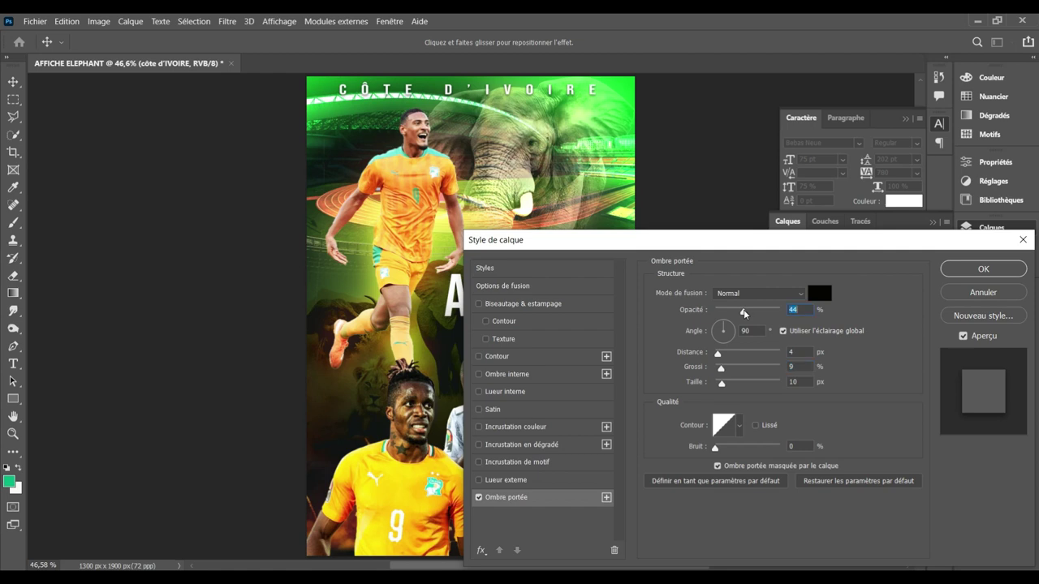
left_click(958, 275)
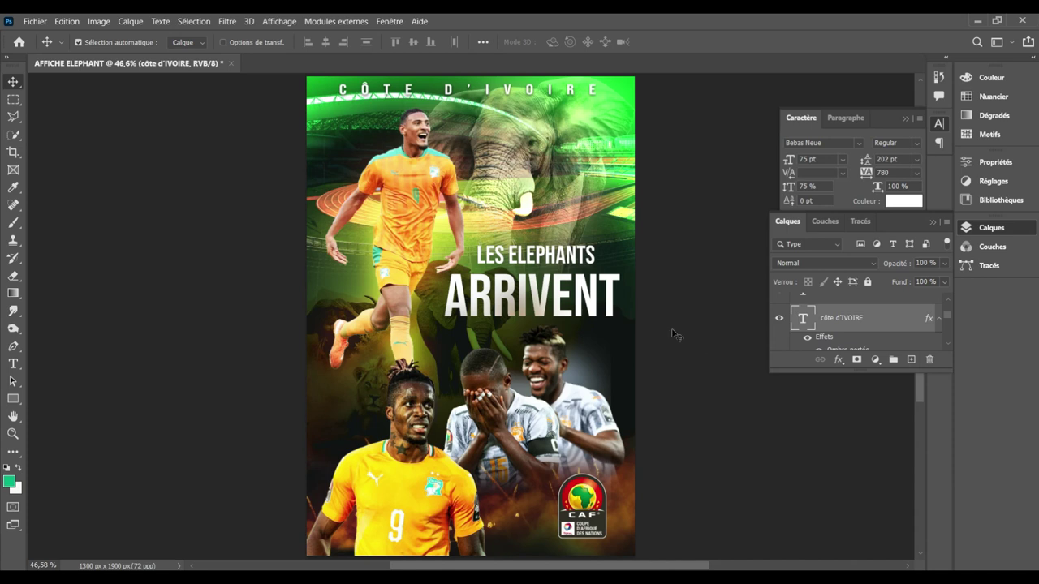
Step: Nudge ARRIVENT left and raise its layer higher in the layer stack
left_click(558, 290)
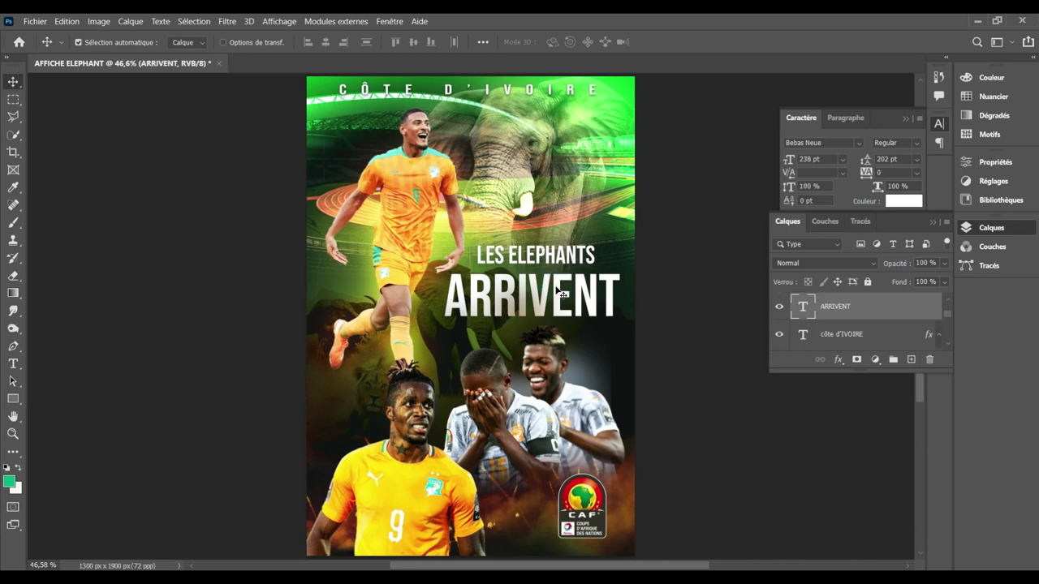
left_click_drag(553, 296, 523, 297)
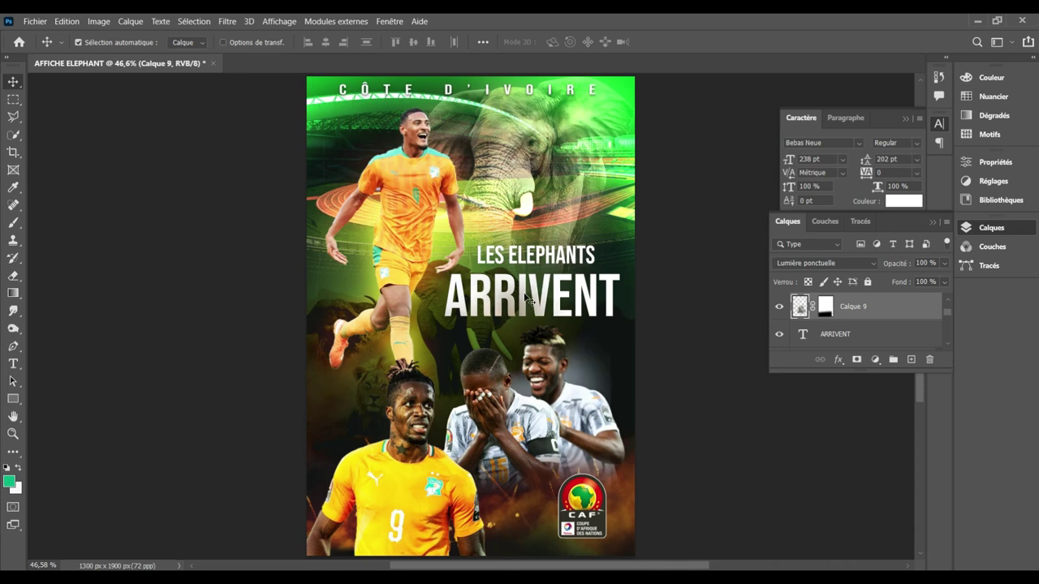
left_click(597, 293)
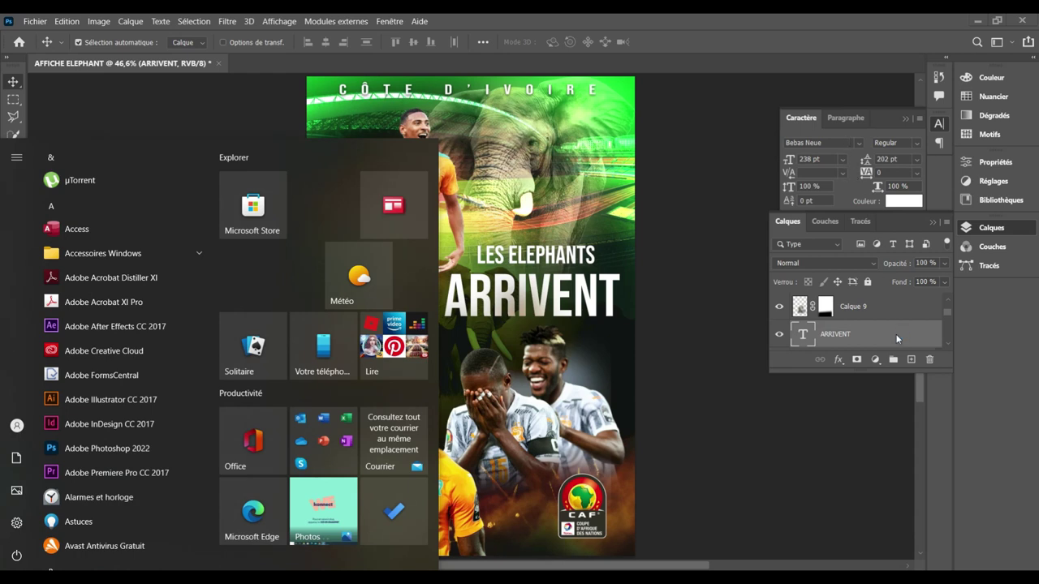
left_click(897, 338)
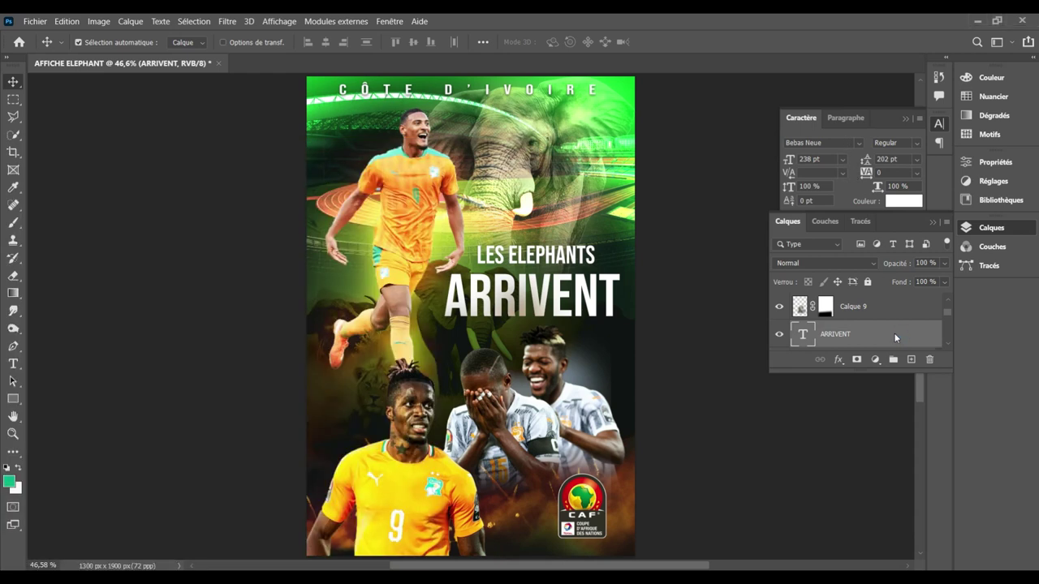
mouse_move(892, 345)
left_mouse_down()
mouse_move(852, 261)
mouse_move(853, 295)
left_mouse_up()
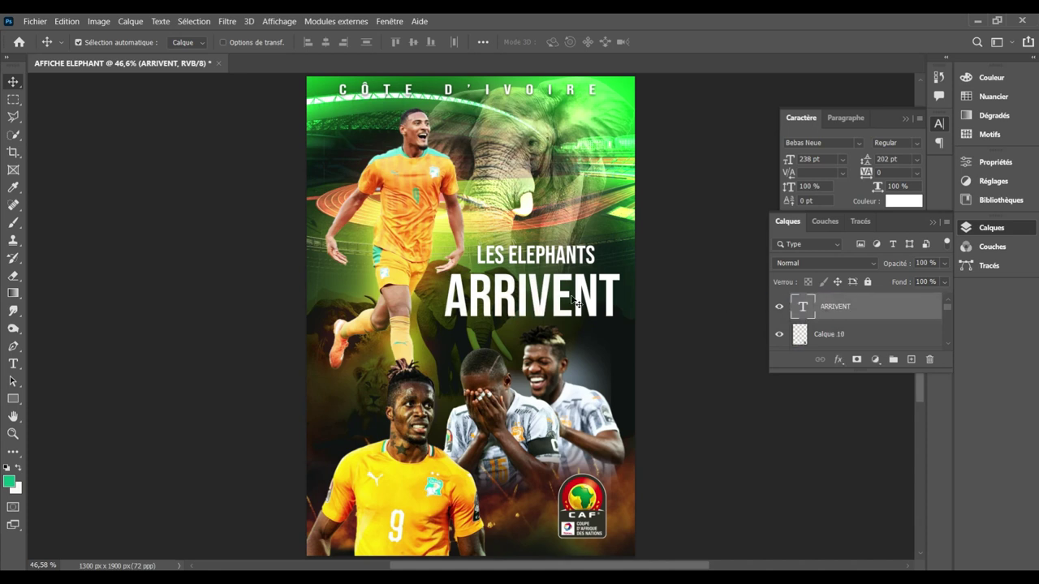
Step: Move LES ELEPHANTS down onto ARRIVENT and shift both lines slightly left
left_click_drag(550, 301, 537, 304)
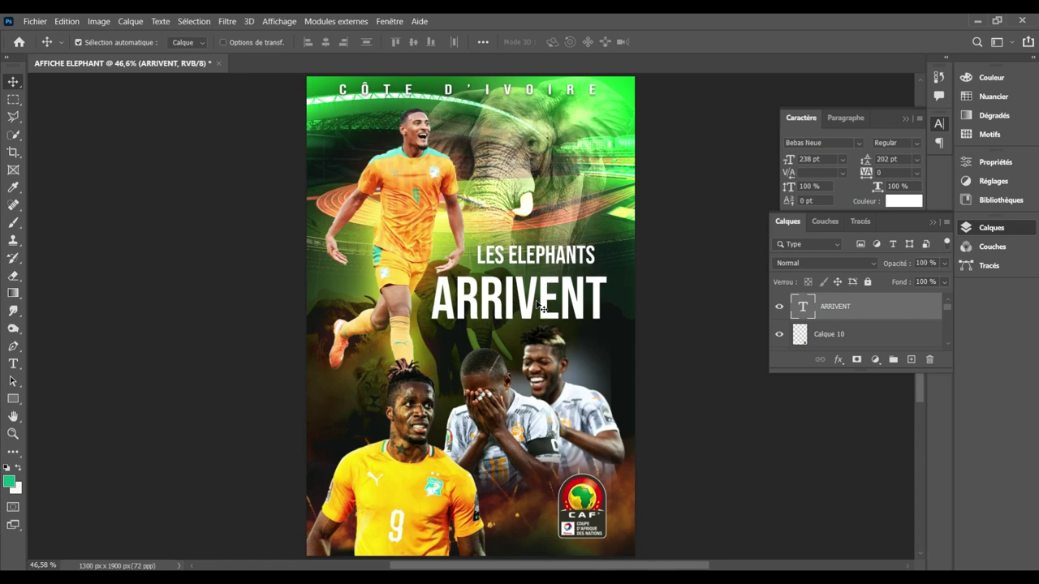
left_click_drag(567, 253, 570, 258)
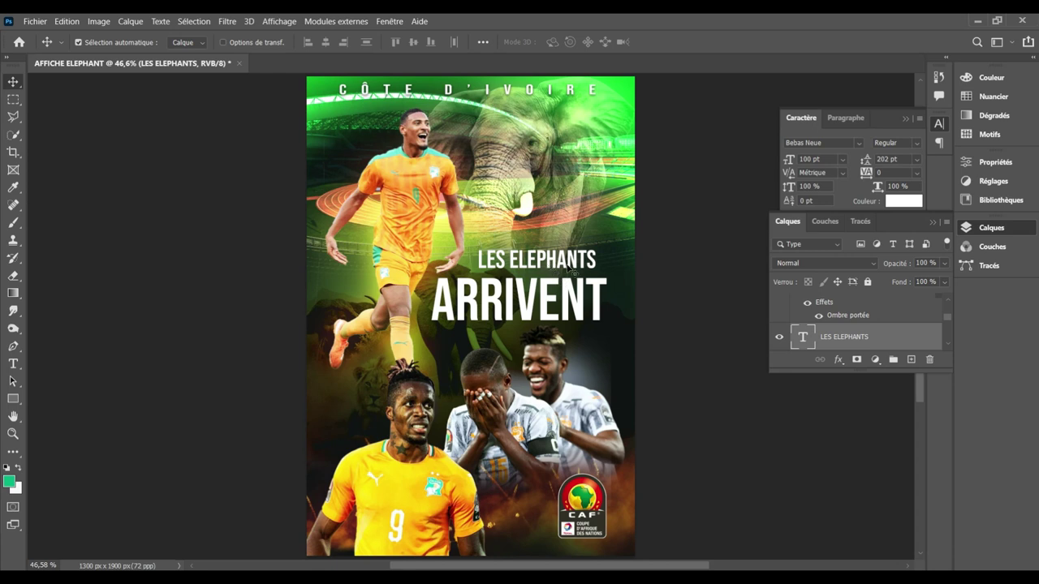
mouse_move(518, 297)
left_mouse_down()
mouse_move(522, 305)
mouse_move(542, 271)
left_mouse_up()
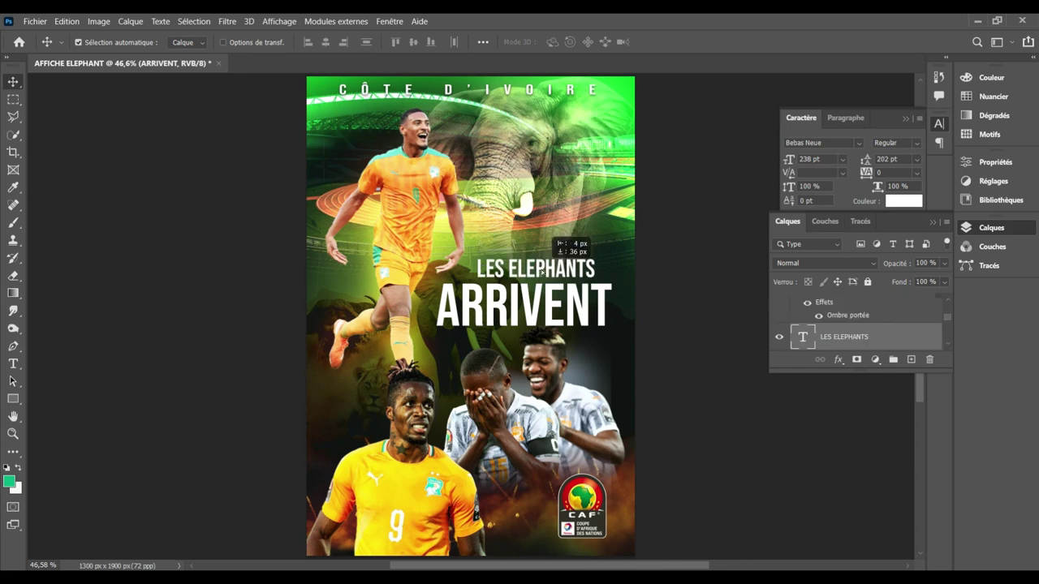
left_click_drag(570, 303, 557, 302)
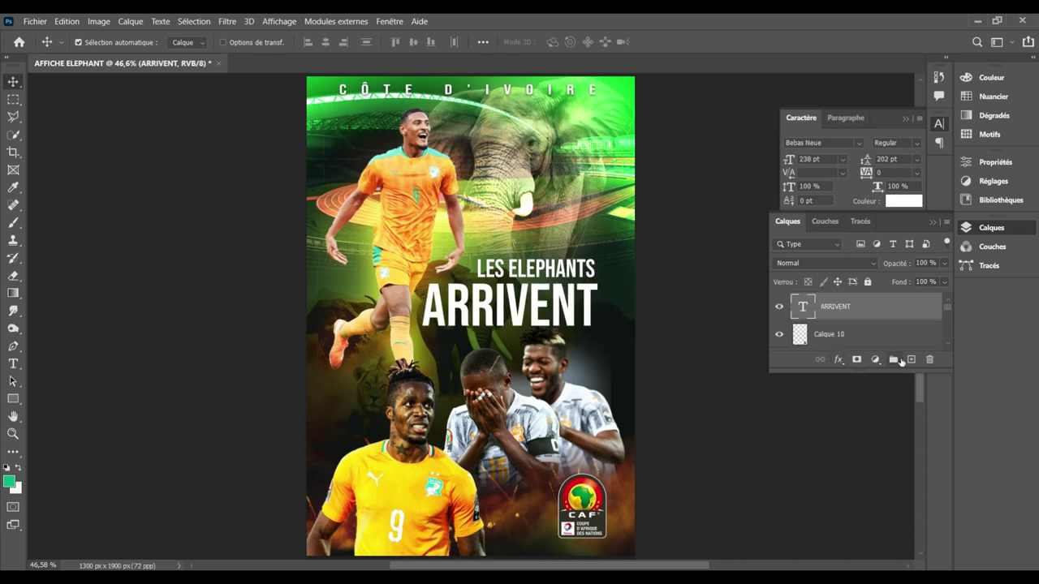
Step: On a new layer, draw a slanted slash selection beside ARRIVENT with the Polygonal Lasso
left_click(911, 360)
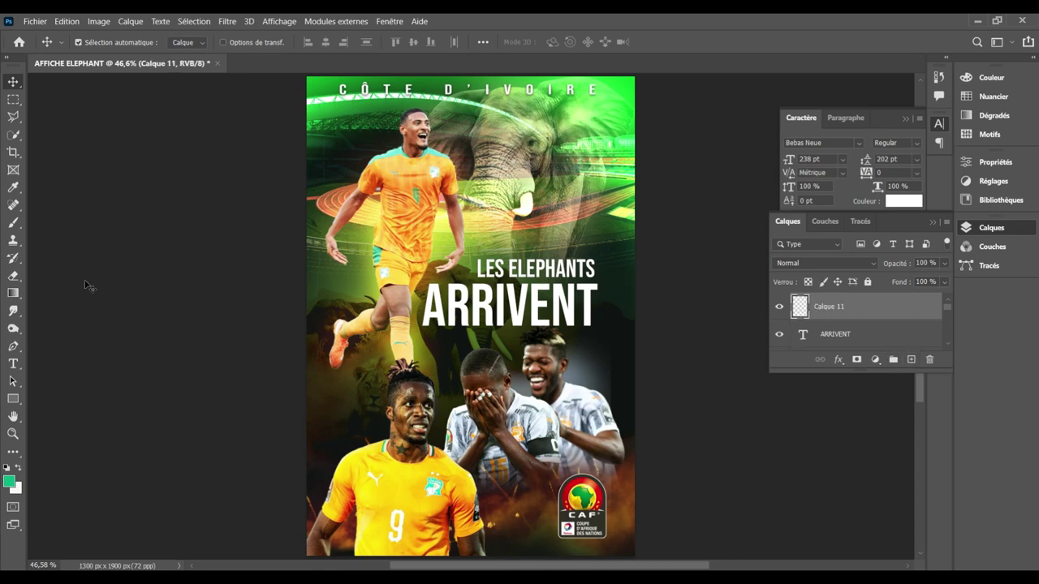
left_click(12, 119)
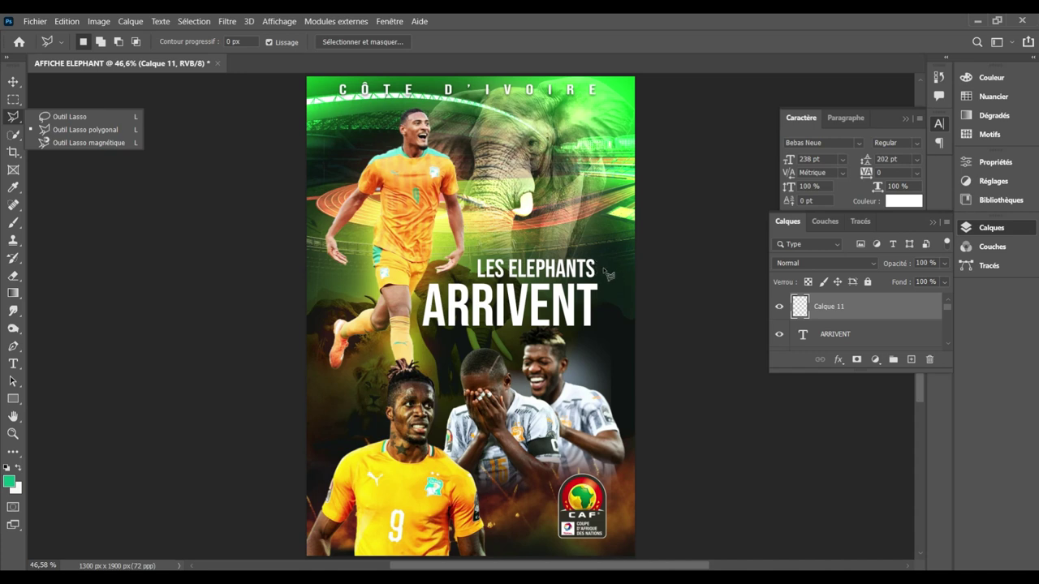
left_click(604, 268)
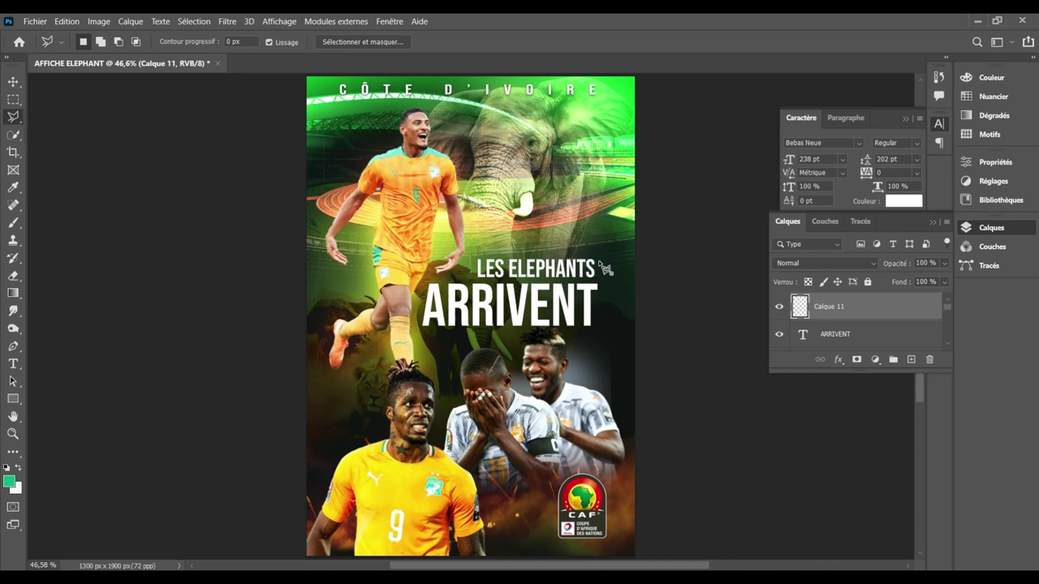
left_click(600, 260)
left_click(599, 325)
double_click(605, 267)
Step: Fill the slash selection with yellow sampled from the player's jersey, then deselect
left_click(9, 481)
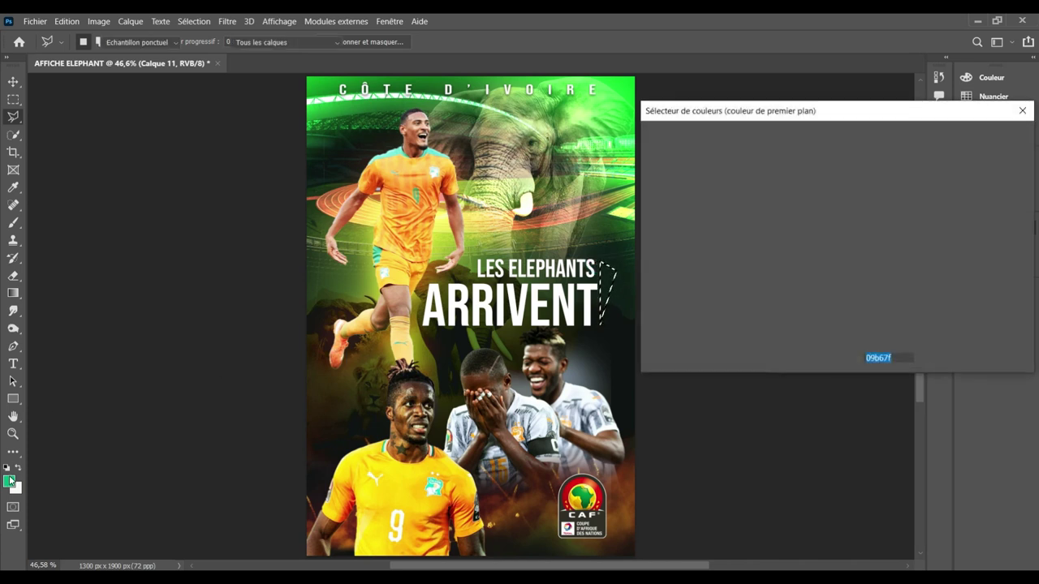
left_click(428, 505)
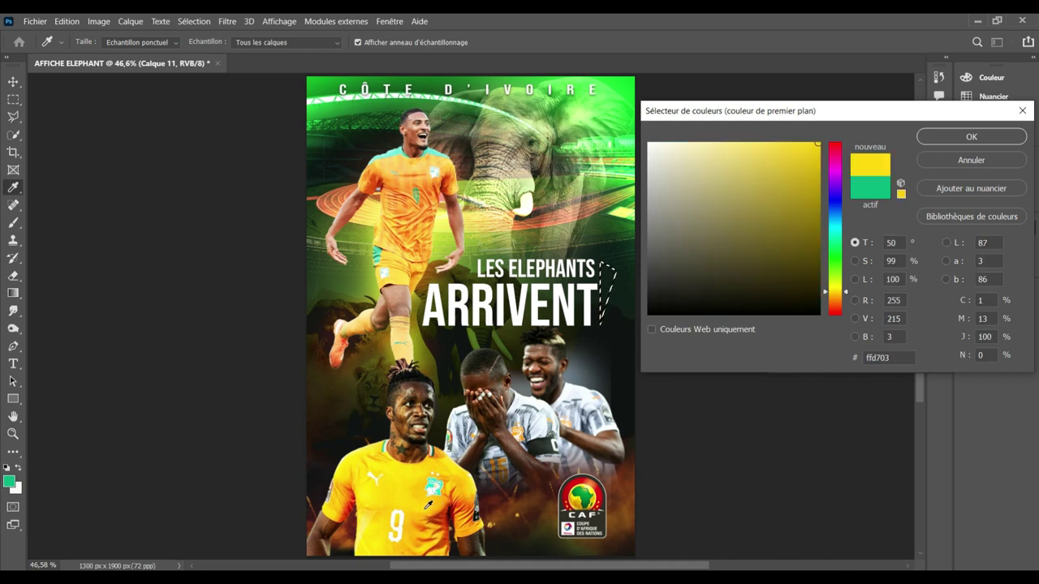
left_click(937, 138)
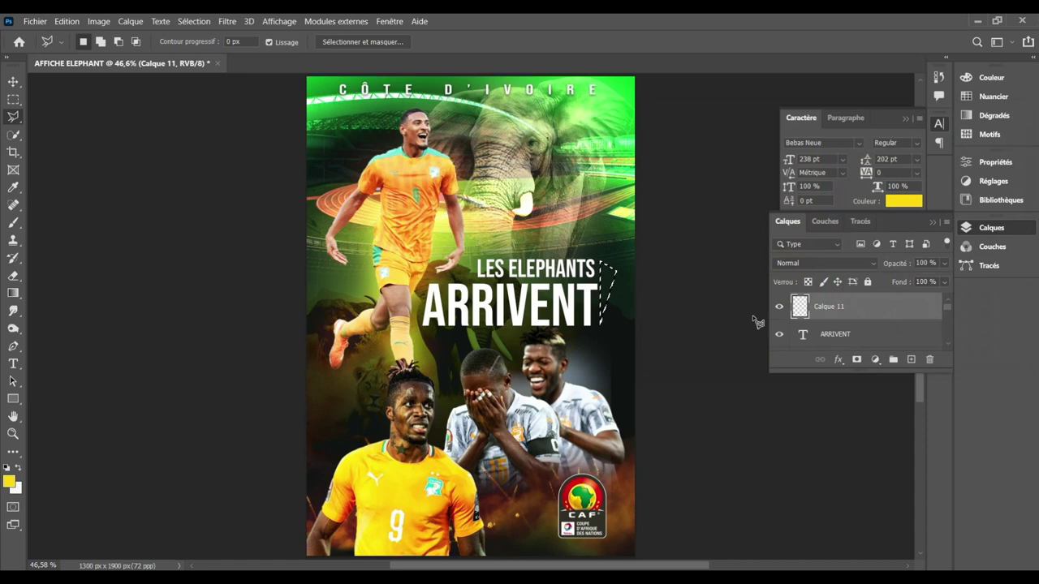
left_click(13, 292)
left_click(81, 306)
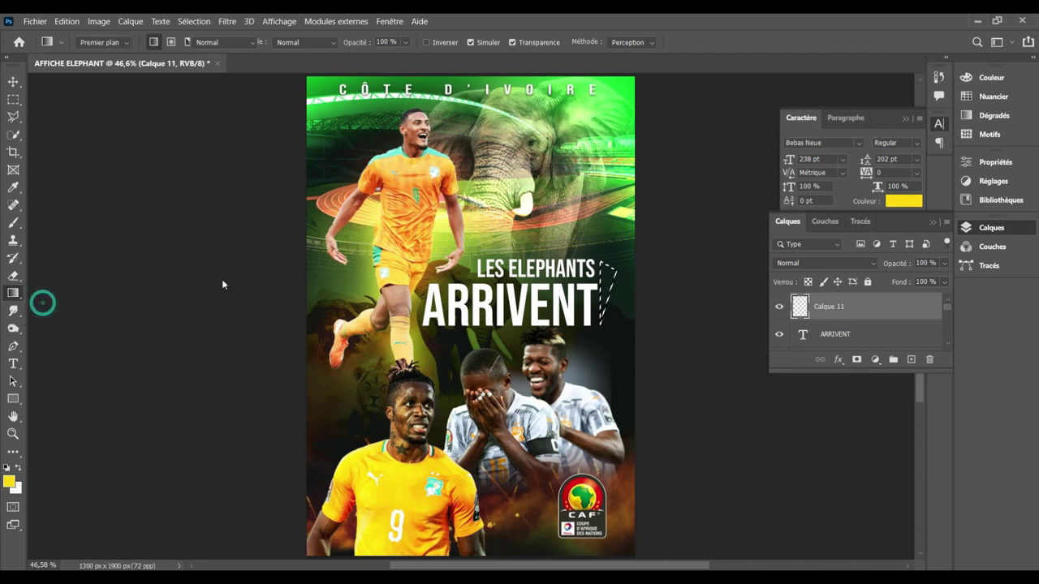
left_click(610, 277)
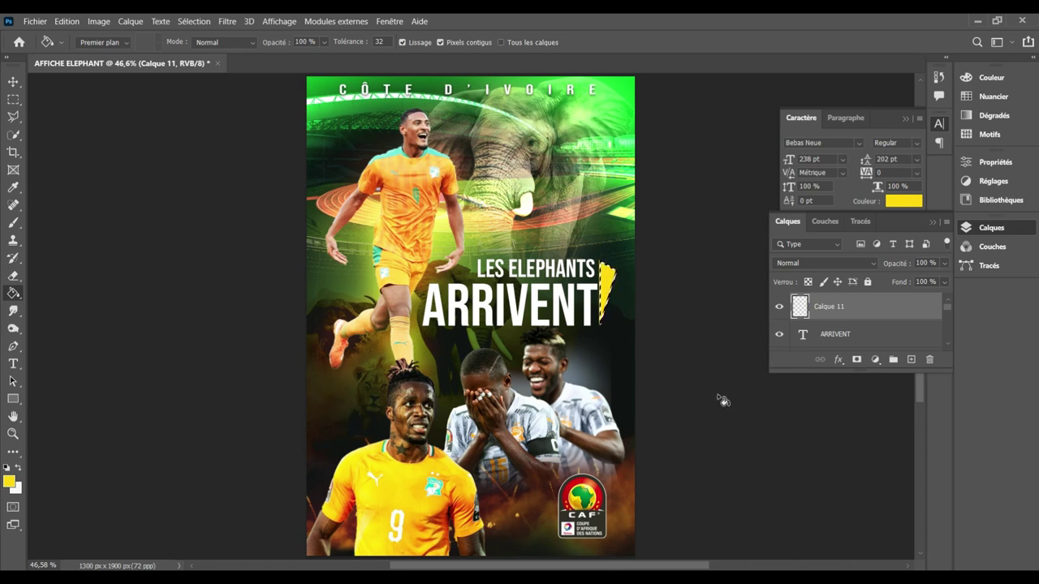
left_click(14, 84)
key("ctrl+d")
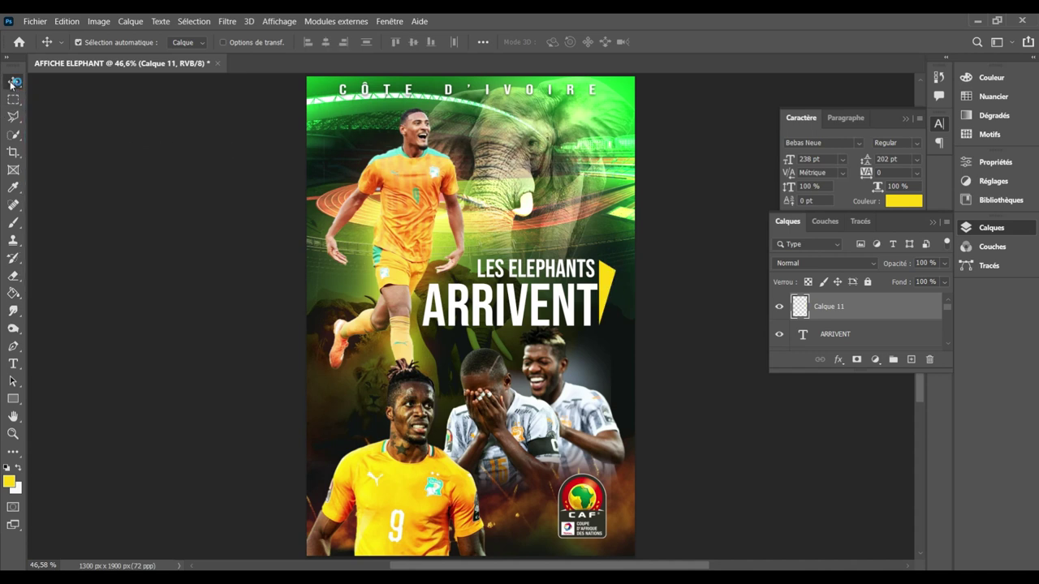
Step: Duplicate the yellow slash layer and rotate the copy 180°
right_click(12, 84)
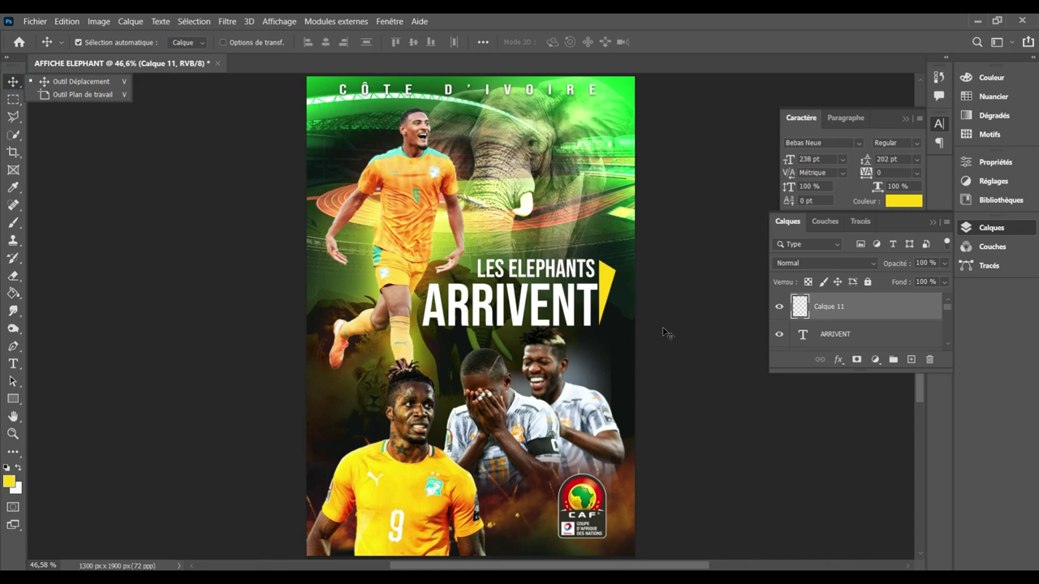
left_click(607, 283)
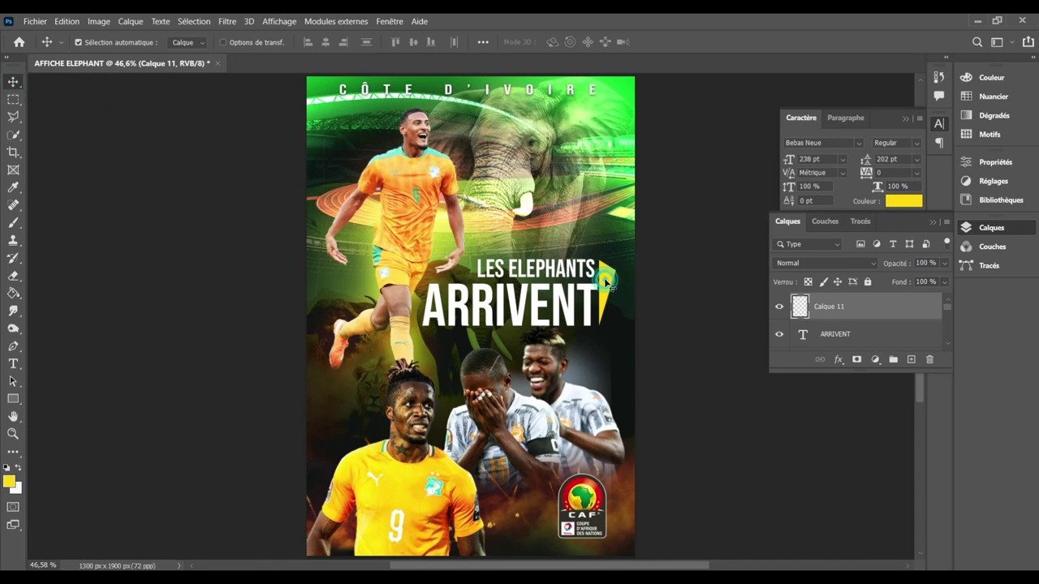
key("ctrl+j")
key("ctrl+t")
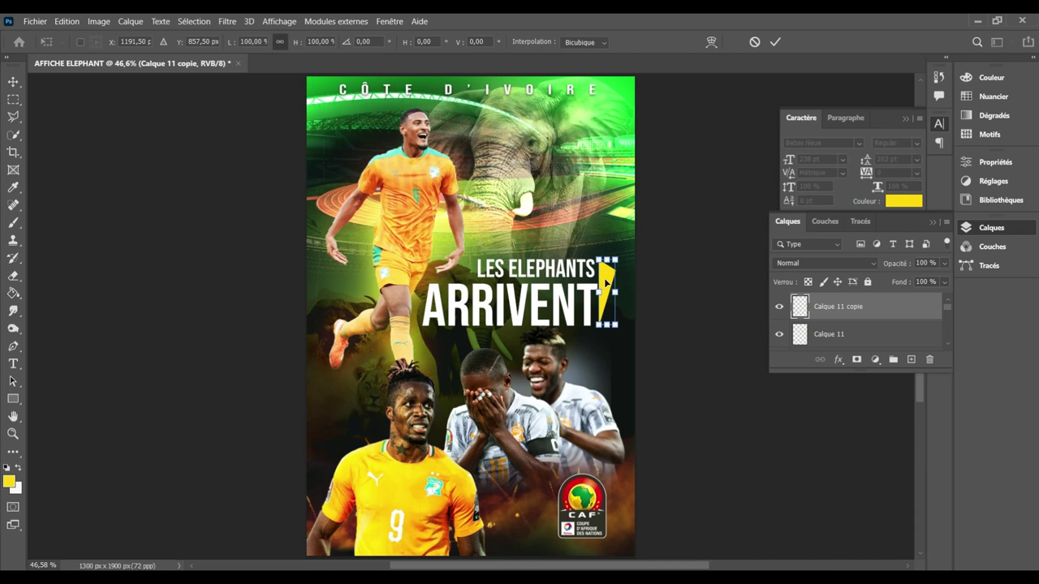
right_click(606, 283)
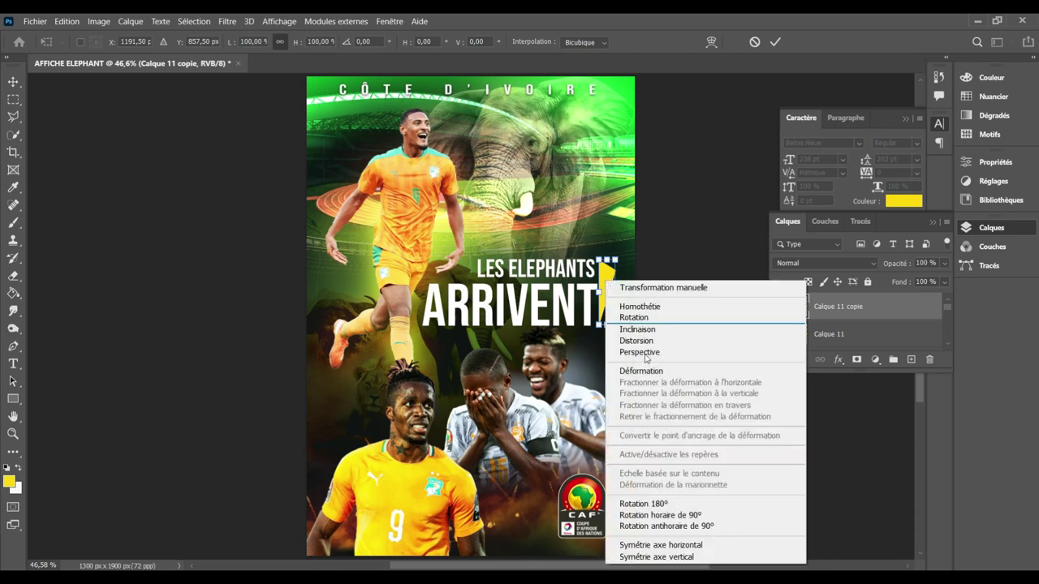
left_click(664, 504)
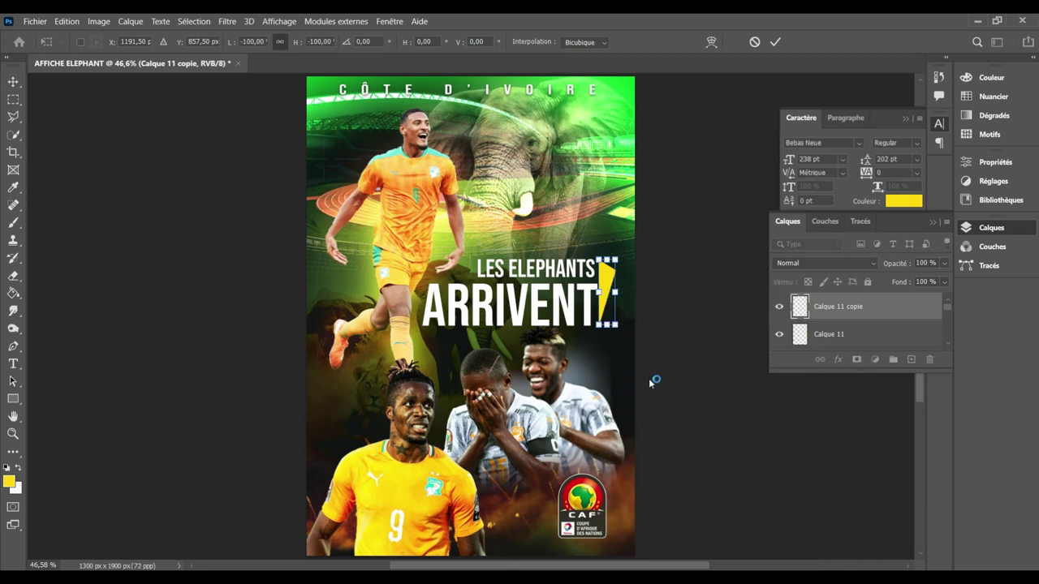
Step: Shrink the copied slash to about half size and place it left of LES ELEPHANTS
right_click(608, 286)
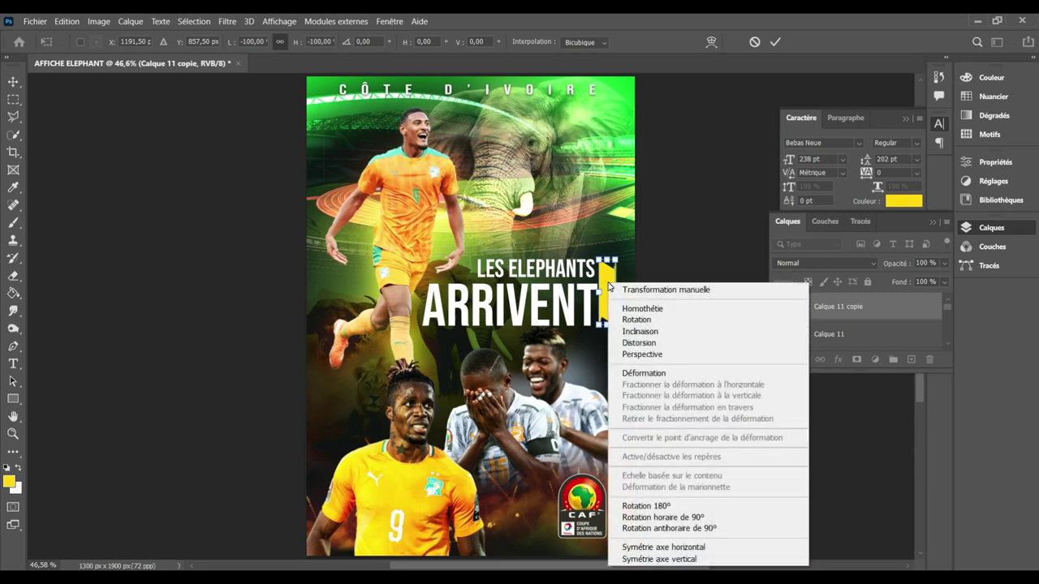
left_click(634, 251)
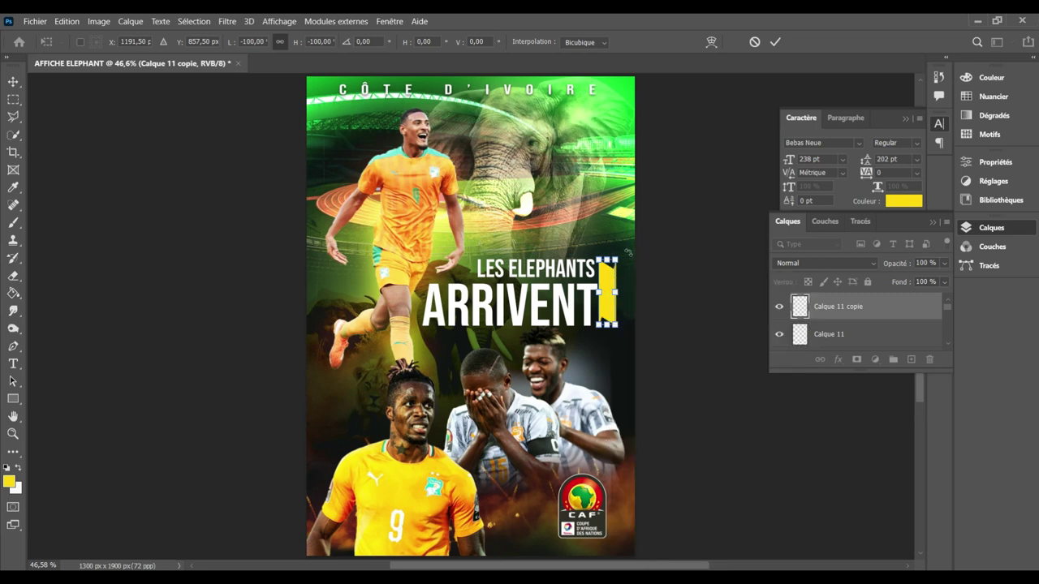
mouse_move(619, 255)
left_mouse_down()
mouse_move(628, 277)
mouse_move(583, 293)
left_mouse_up()
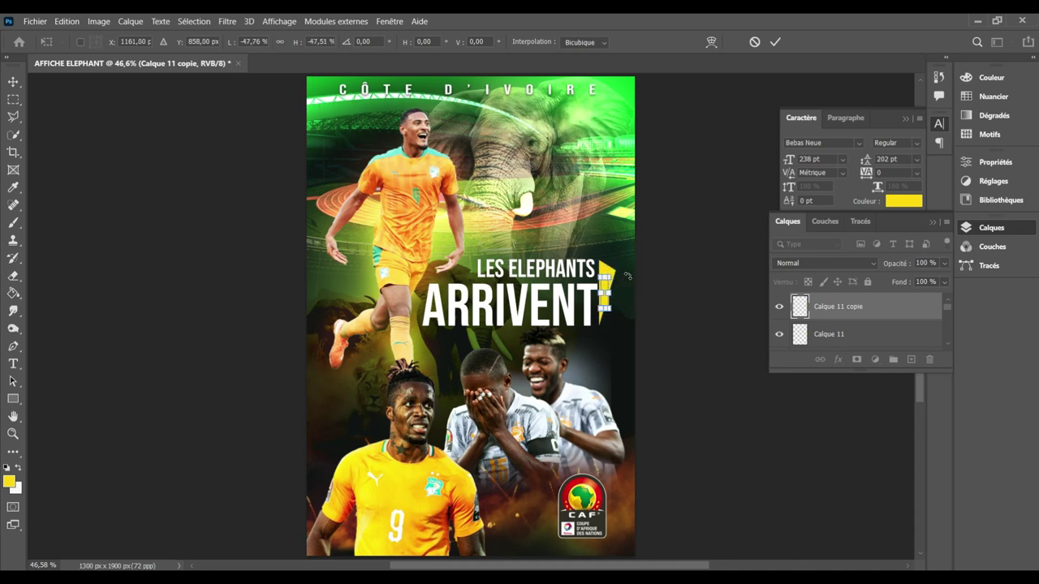
key("shift+Left")
key("shift+Left")
key("shift+Left")
key("shift+Left")
key("shift+Left")
key("shift+Left")
key("shift+Left")
key("shift+Left")
key("shift+Left")
key("shift+Left")
key("shift+Left")
key("shift+Left")
key("shift+Left")
key("shift+Left")
key("shift+Left")
key("shift+Left")
key("shift+Left")
key("shift+Left")
key("shift+Left")
key("shift+Left")
key("shift+Left")
key("shift+Left")
key("shift+Left")
key("shift+Left")
key("shift+Left")
key("shift+Left")
key("shift+Left")
key("shift+Left")
key("shift+Left")
key("shift+Left")
key("shift+Left")
key("shift+Left")
key("shift+Left")
key("shift+Left")
key("shift+Left")
key("shift+Left")
key("shift+Left")
key("shift+Left")
key("shift+Left")
key("shift+Left")
key("shift+Left")
key("shift+Left")
key("shift+Left")
key("shift+Left")
key("shift+Left")
key("shift+Left")
key("Return")
key("shift+Up")
key("shift+Up")
key("shift+Up")
key("shift+Up")
key("shift+Up")
key("shift+Up")
key("shift+Up")
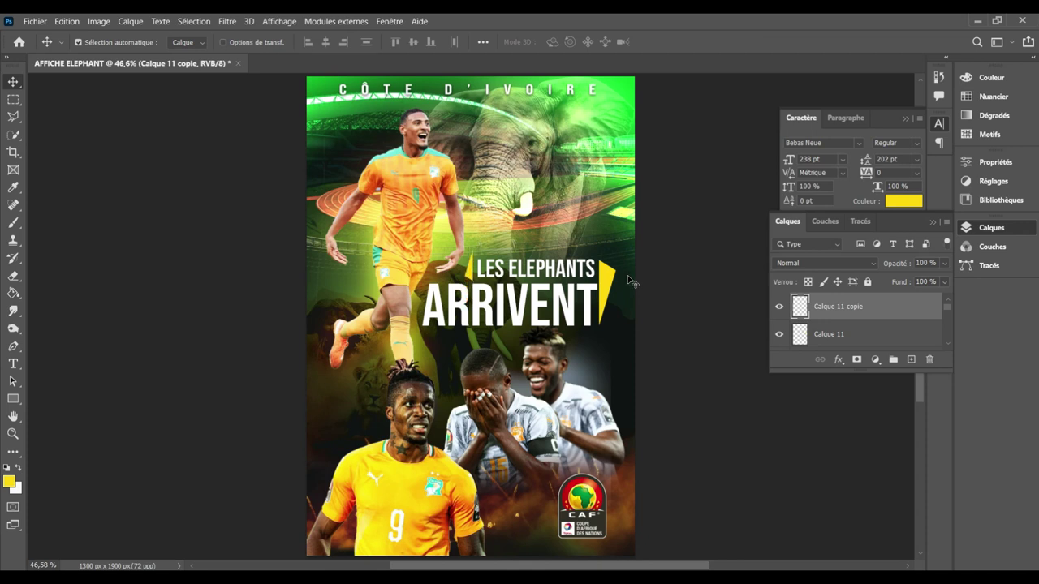
Step: Nudge the small slash up a bit more and zoom out to view the whole poster
key("shift+Up")
key("ctrl+minus")
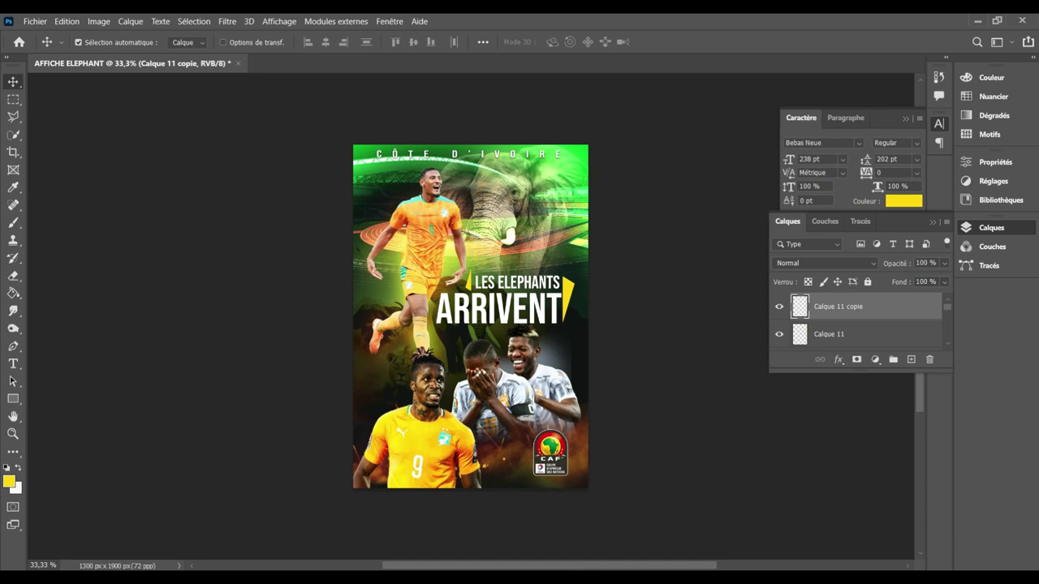
Step: Search 'soutien' in the web browser, then return to the Photoshop poster
left_click(519, 536)
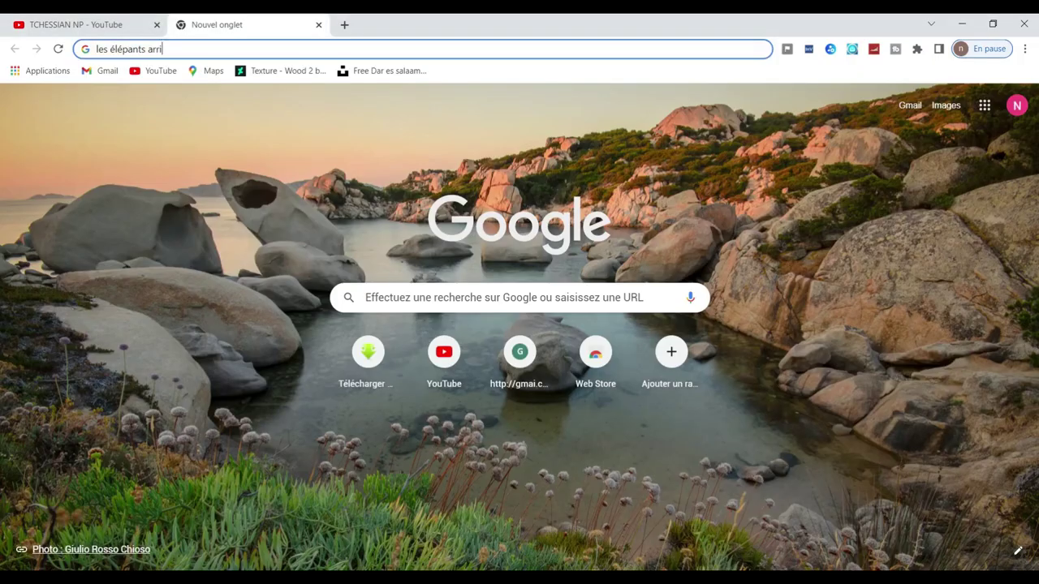
triple_click(186, 48)
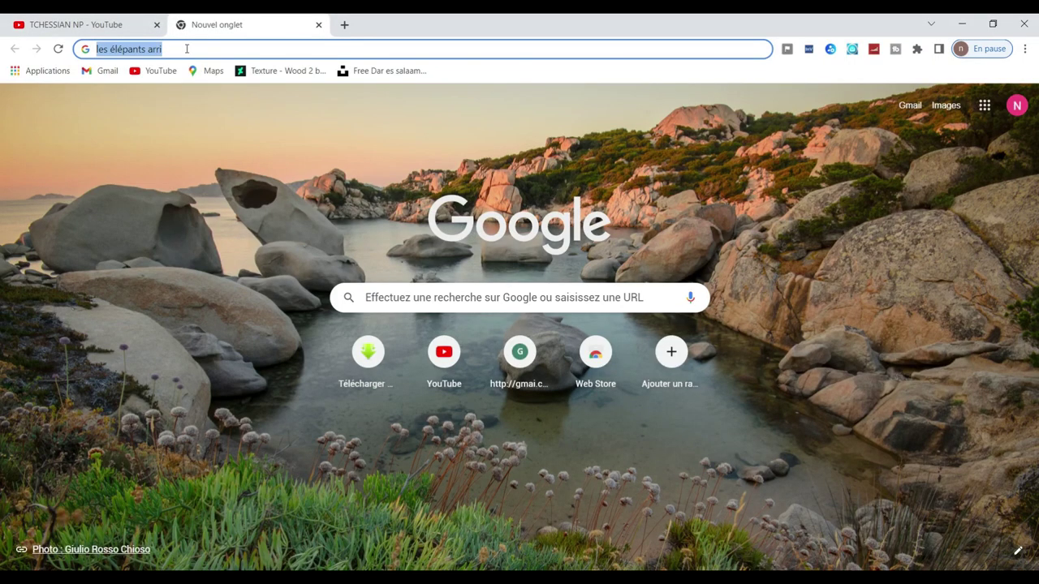
type("sou")
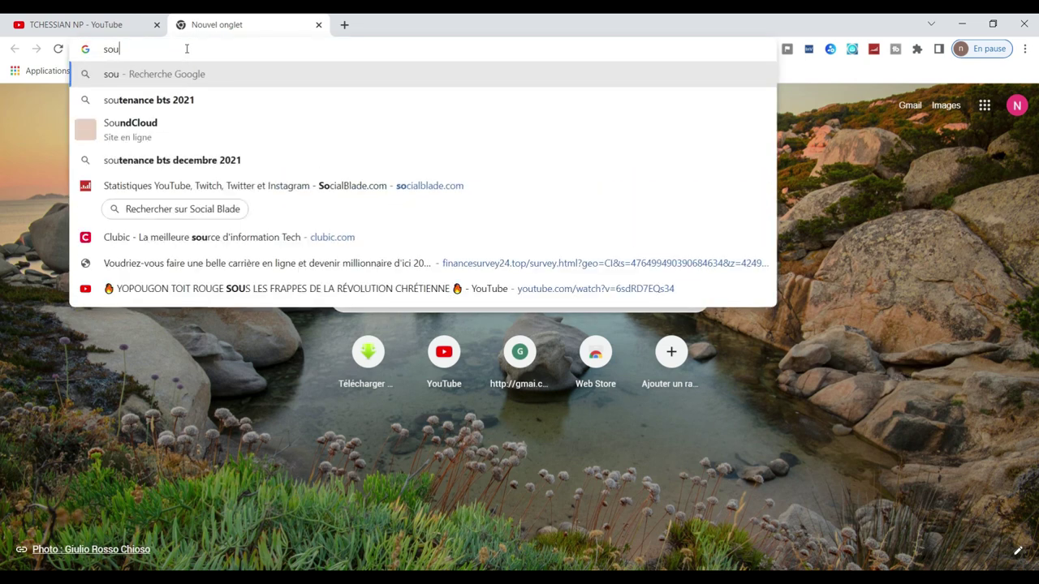
type("tien")
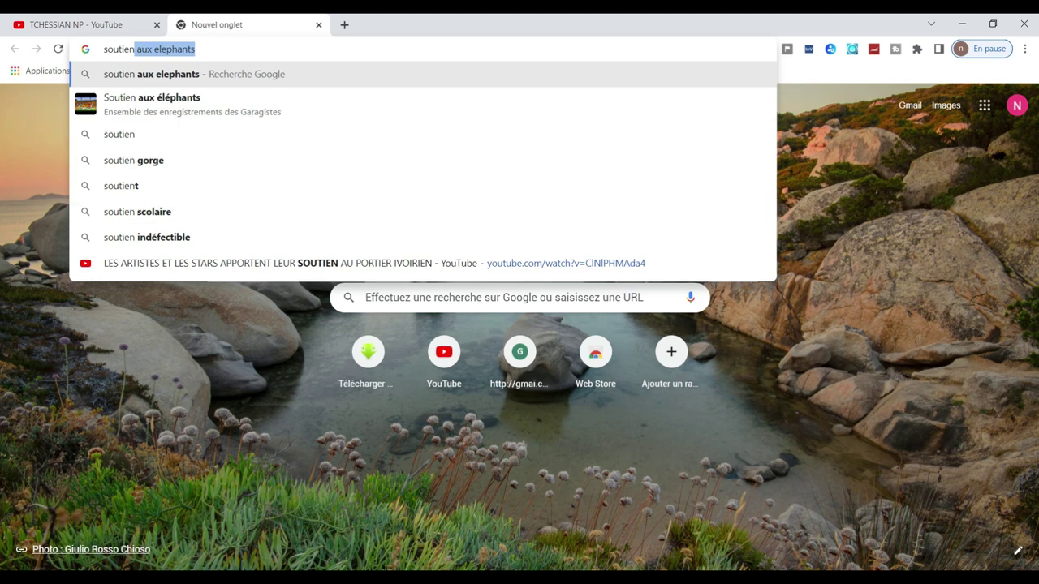
key("alt+Tab")
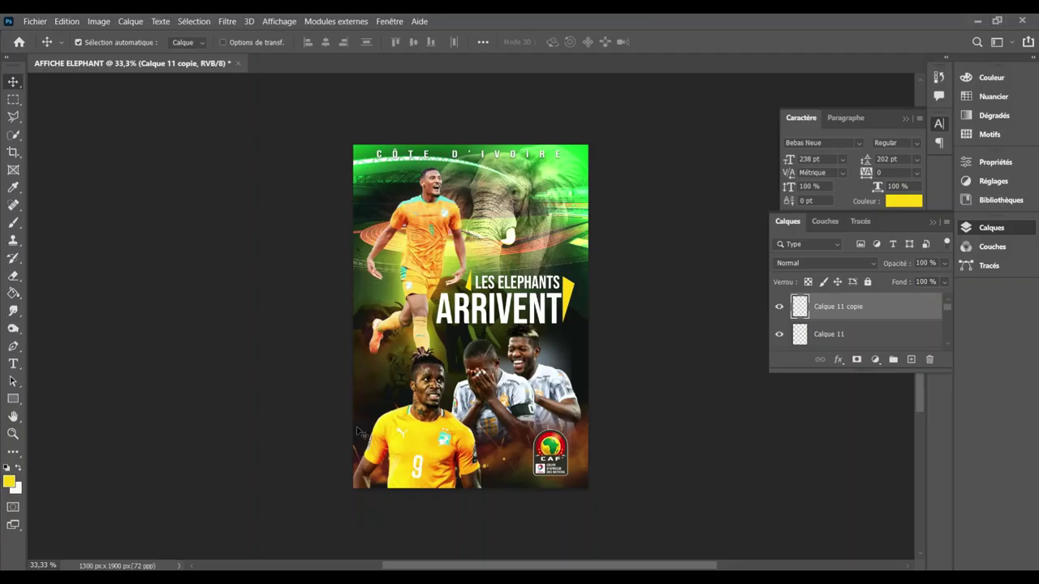
Step: Add the caption 'SOUTIEN AUX ELEHANTS' at 50 pt with letter spacing 50
key("t")
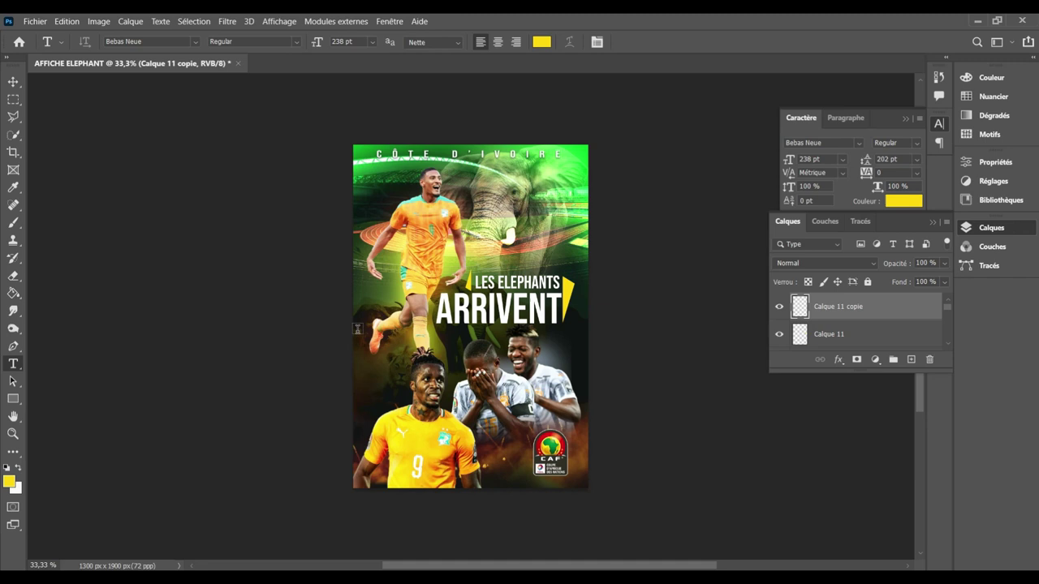
left_click(370, 271)
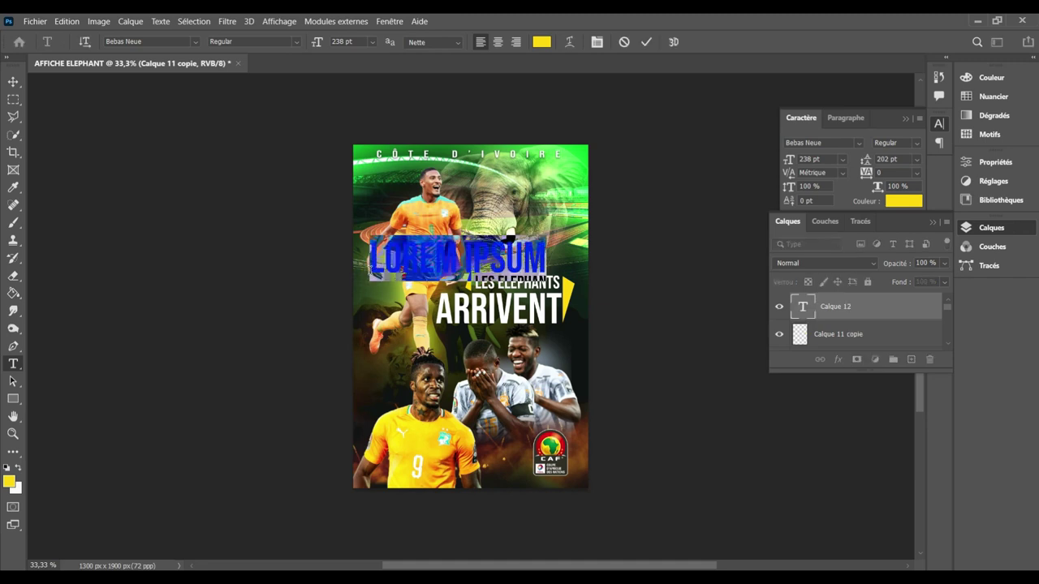
type("S")
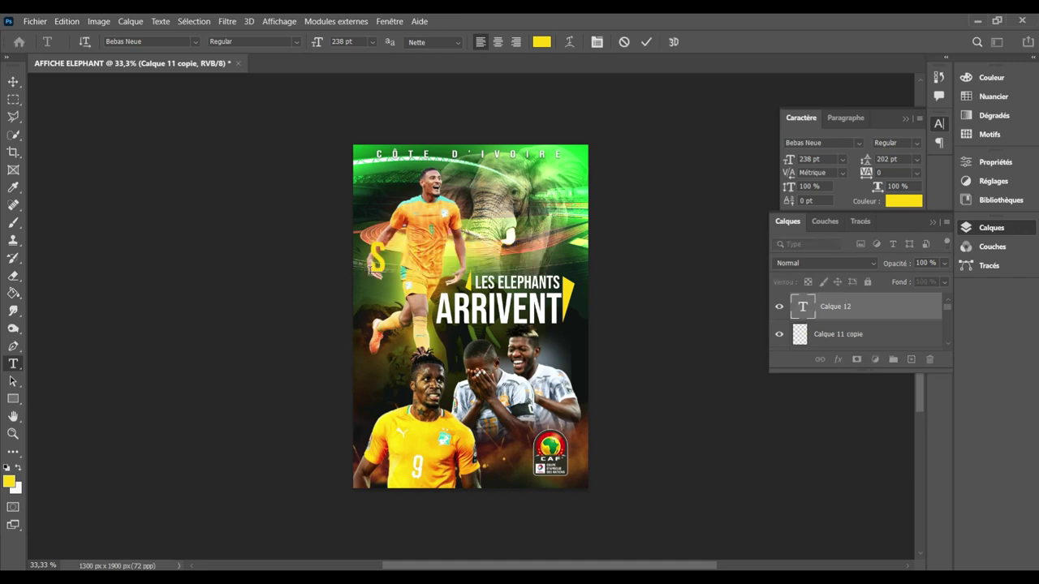
type("OUTIEN AUX ELE")
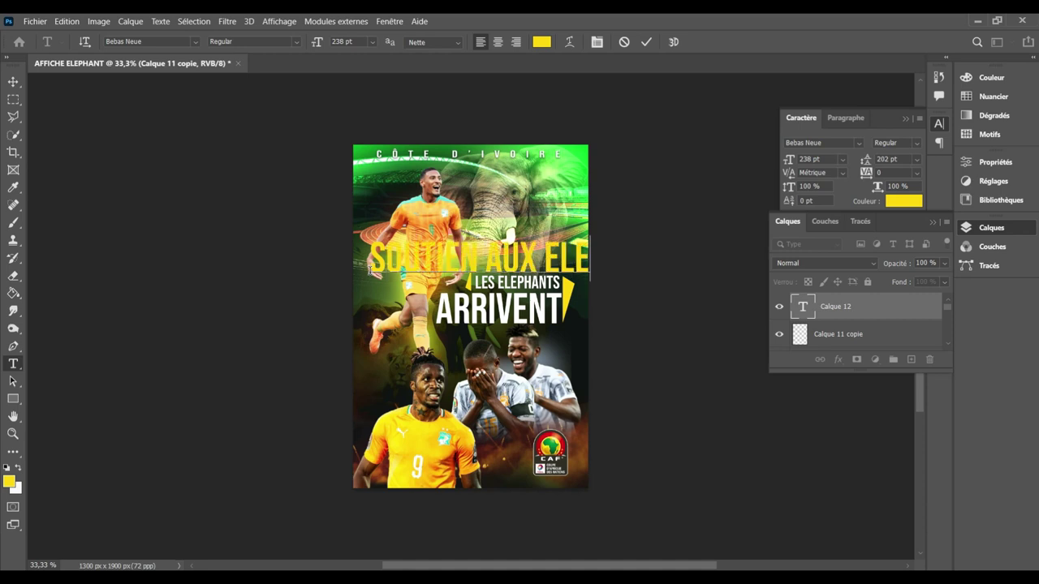
type("HANTS")
key("ctrl+a")
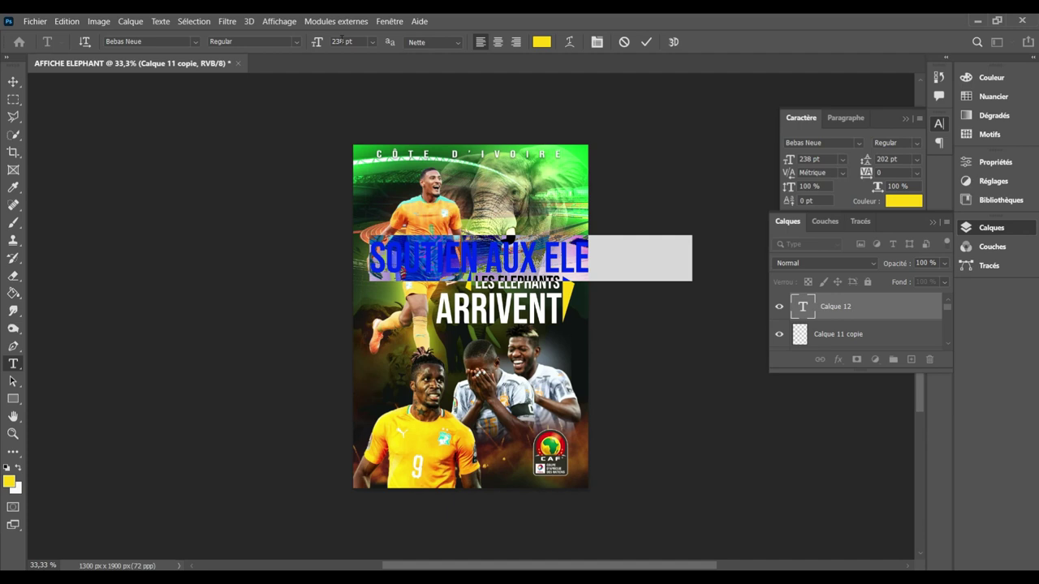
left_click(342, 41)
type("50")
key("Return")
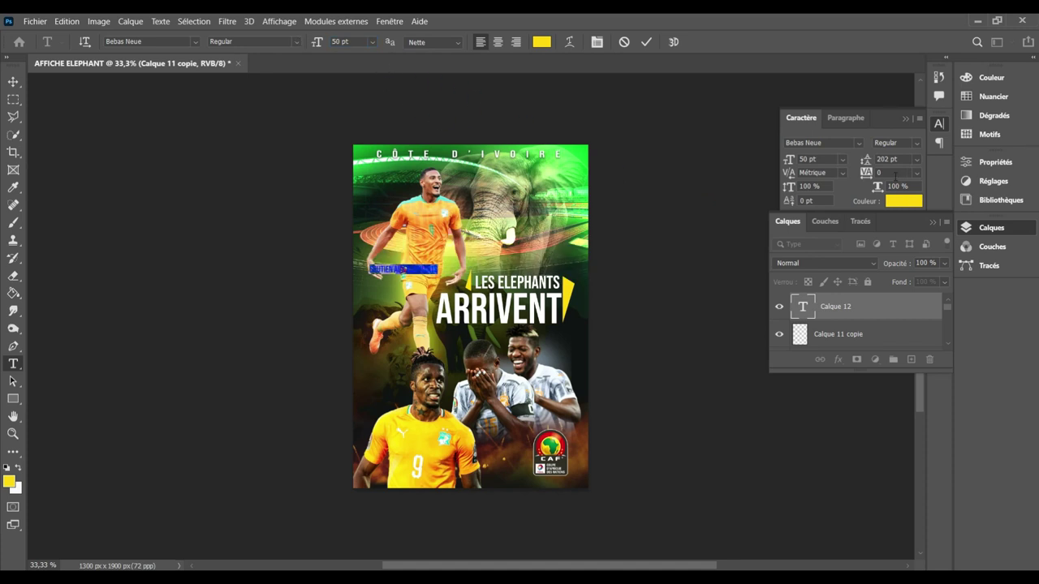
left_click(895, 173)
type("50")
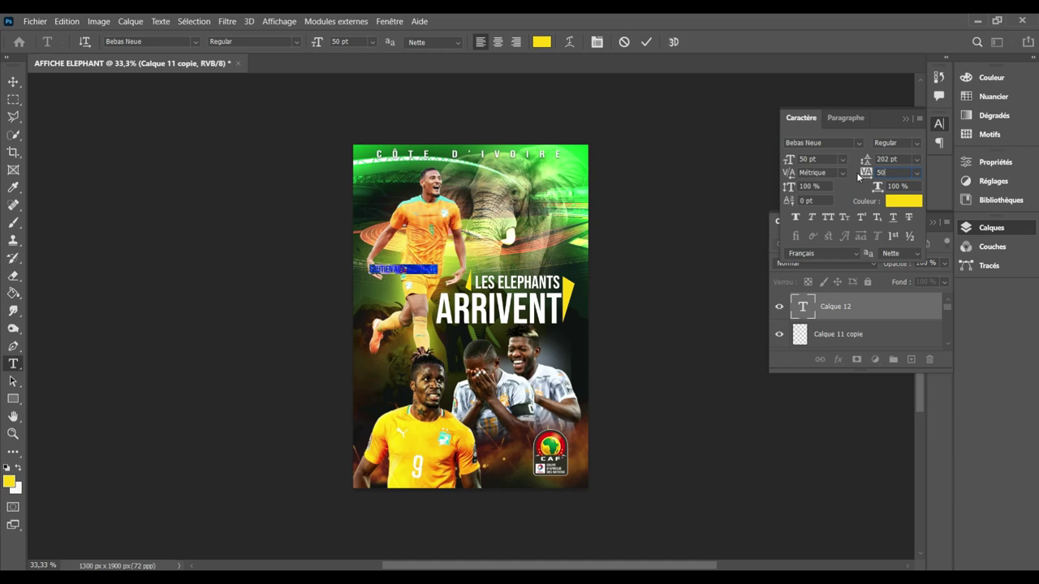
key("Return")
left_click(646, 42)
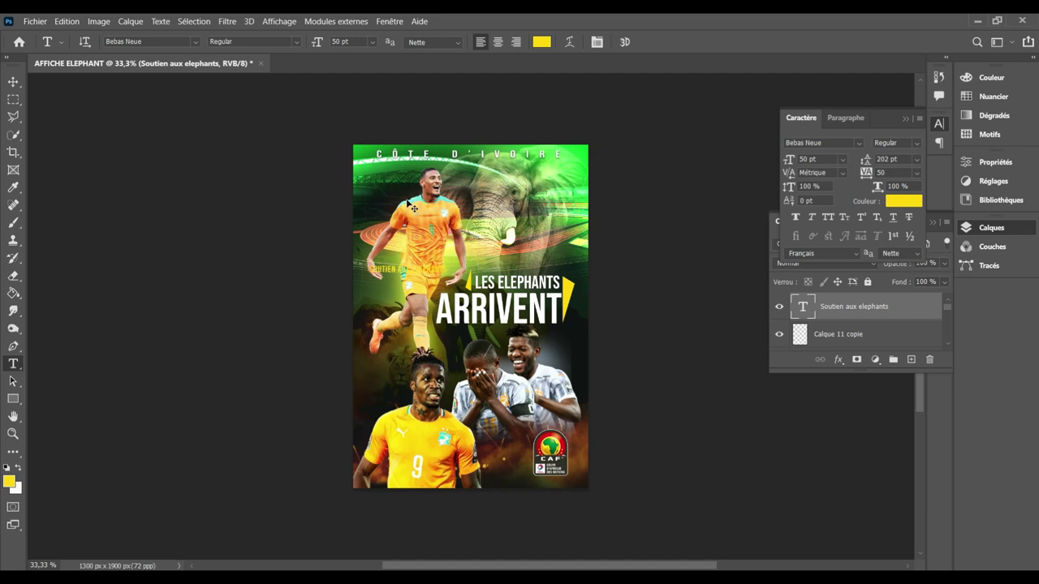
key("ctrl+t")
Step: Rotate the caption 90° clockwise and move it to the poster's lower-left edge
right_click(430, 273)
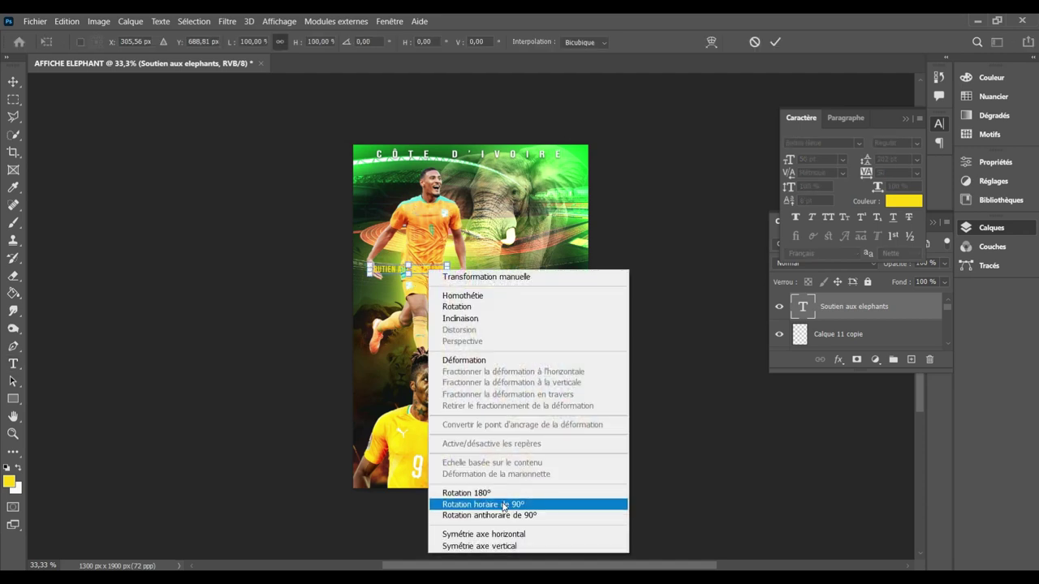
left_click(503, 505)
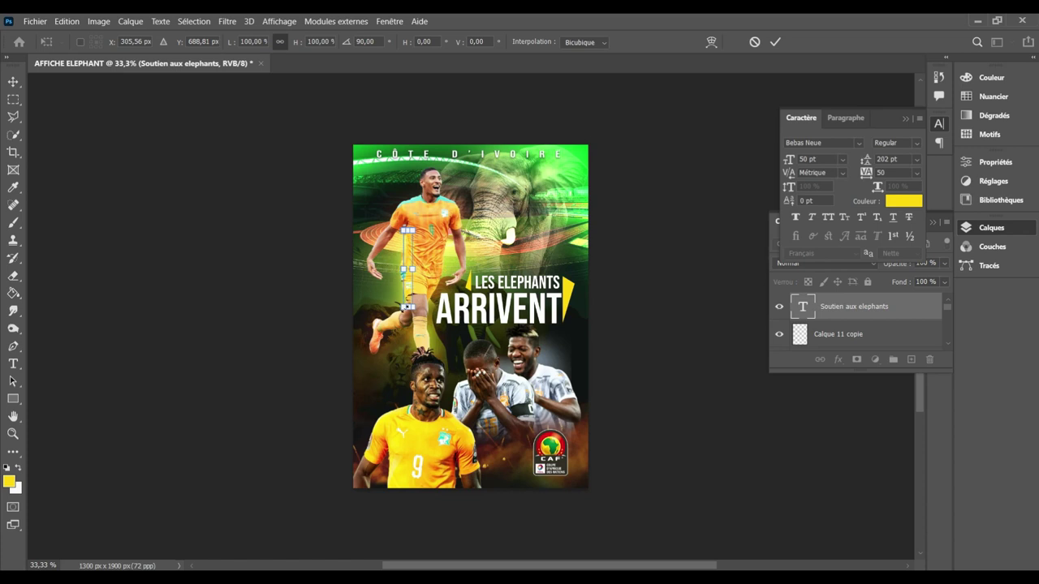
mouse_move(408, 258)
left_mouse_down()
mouse_move(372, 346)
mouse_move(361, 342)
mouse_move(362, 370)
left_mouse_up()
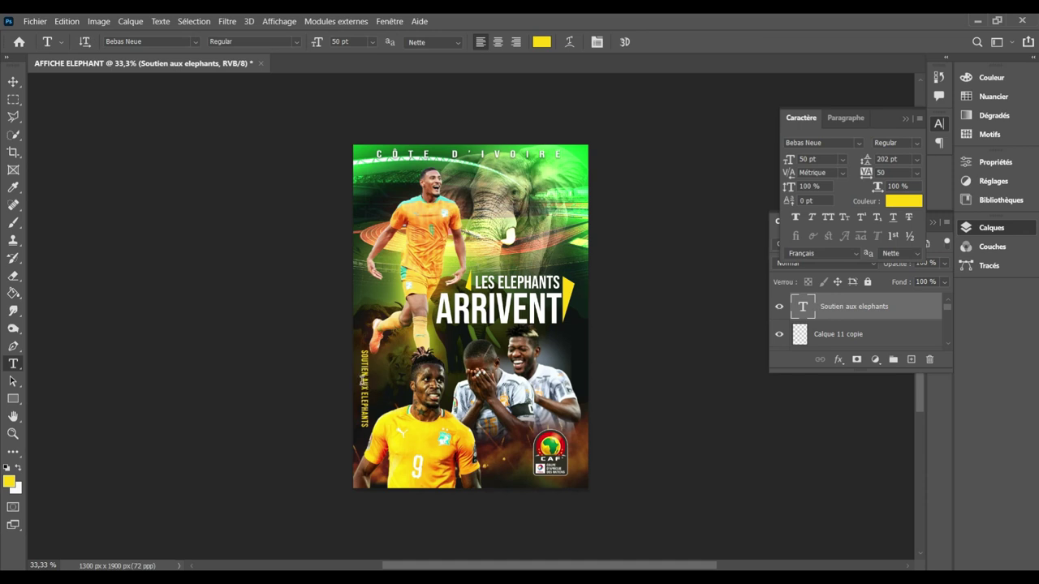
key("ctrl+plus")
key("ctrl+plus")
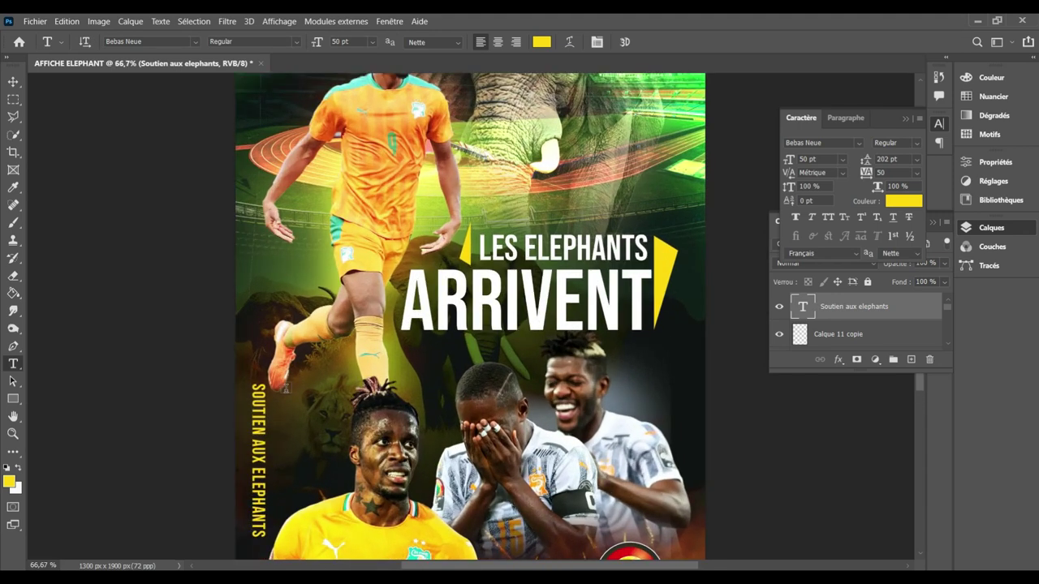
Step: Change the vertical caption's font to Philing Regular with letter spacing 90
left_click(258, 389)
key("ctrl+a")
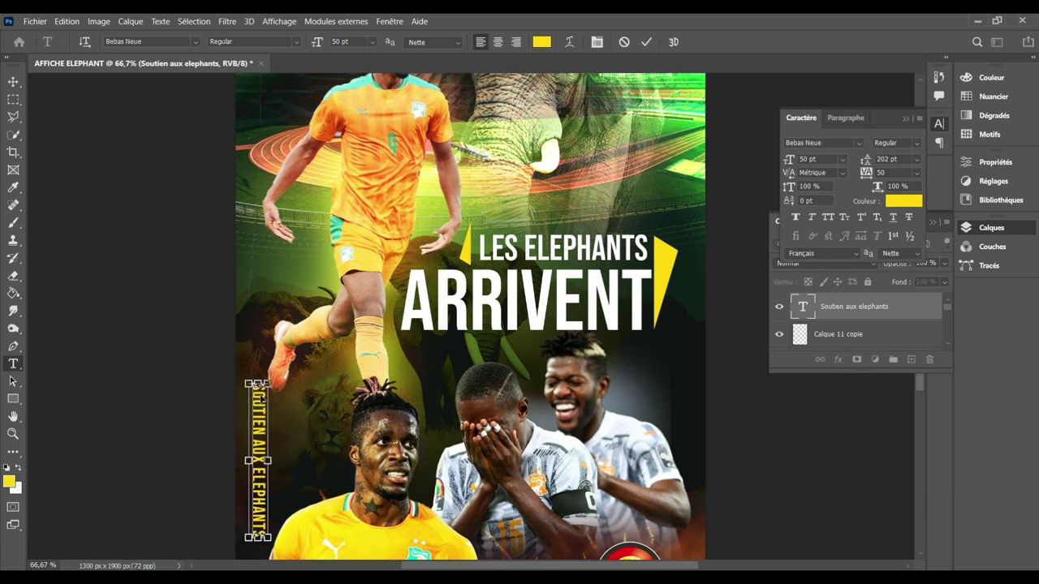
left_click(147, 42)
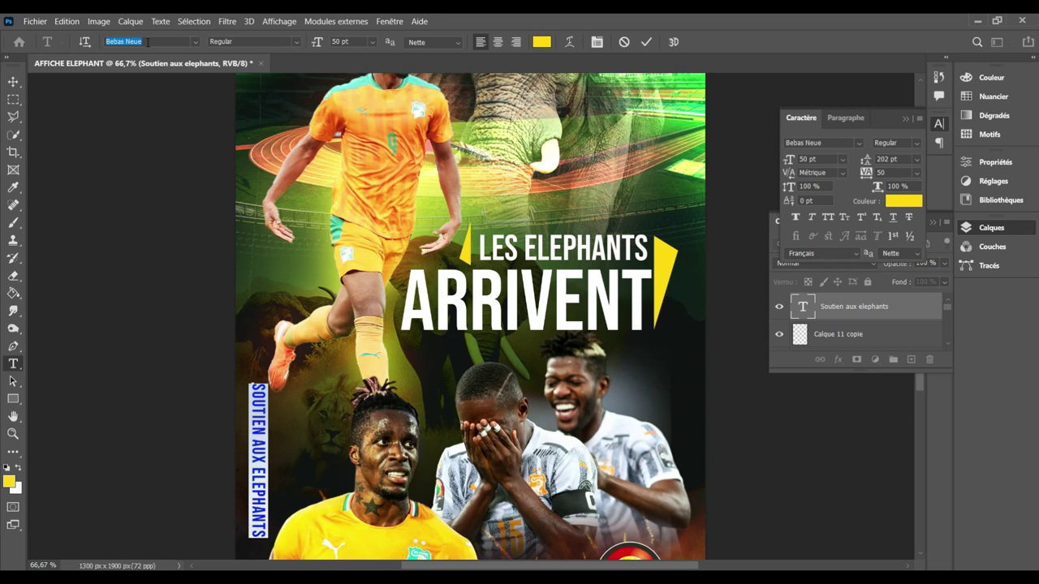
type("philin")
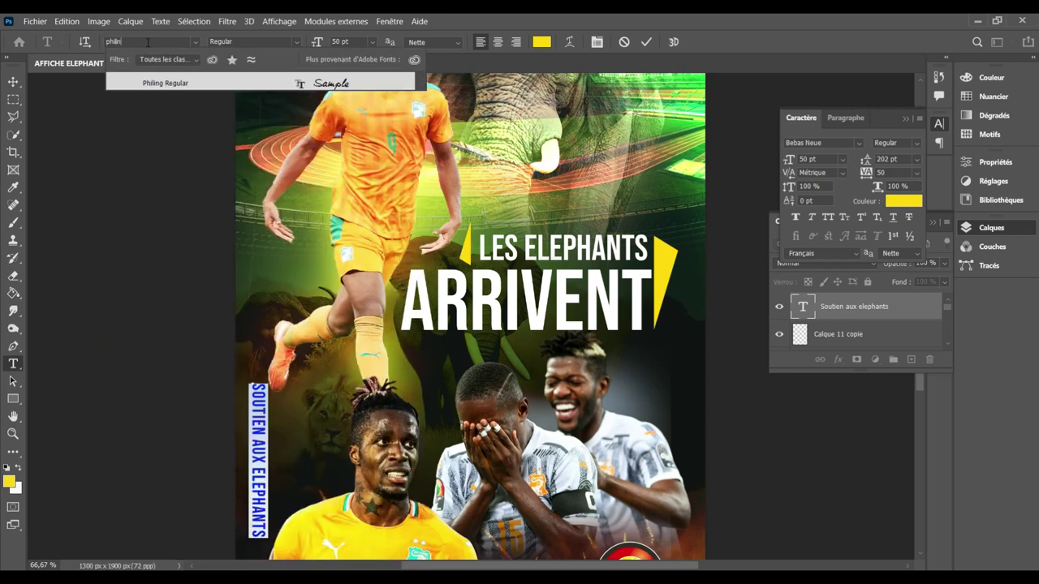
type("g")
left_click(168, 83)
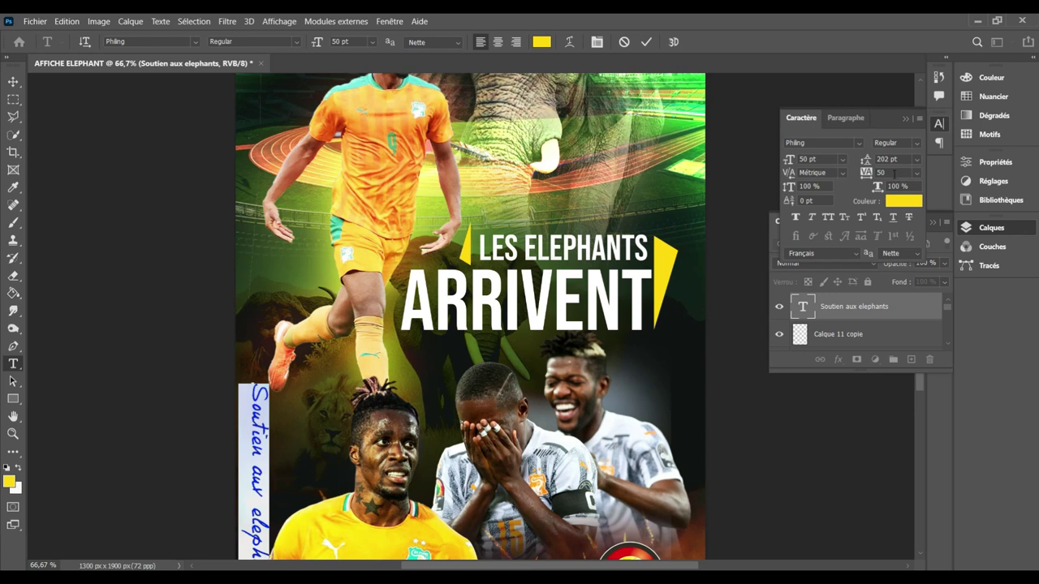
key("Up")
key("Up")
key("Up")
key("Up")
key("Up")
key("Up")
key("Up")
key("Up")
key("Up")
key("Up")
key("Up")
key("Up")
key("Down")
key("Down")
key("Down")
key("Down")
key("Down")
key("Down")
key("Down")
key("Down")
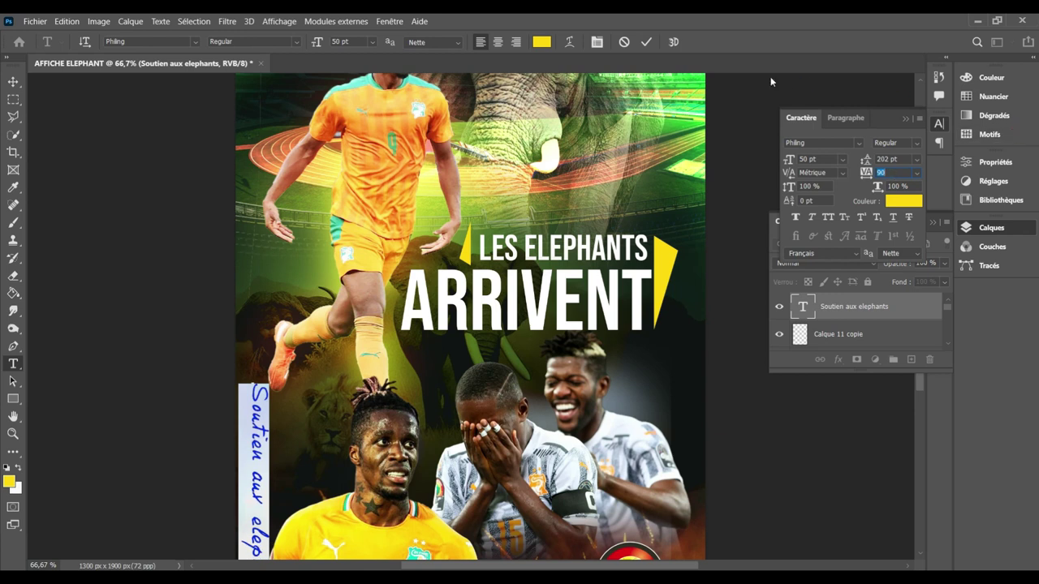
Step: Colour the caption green sampled from the poster background and commit the edits
left_click(542, 42)
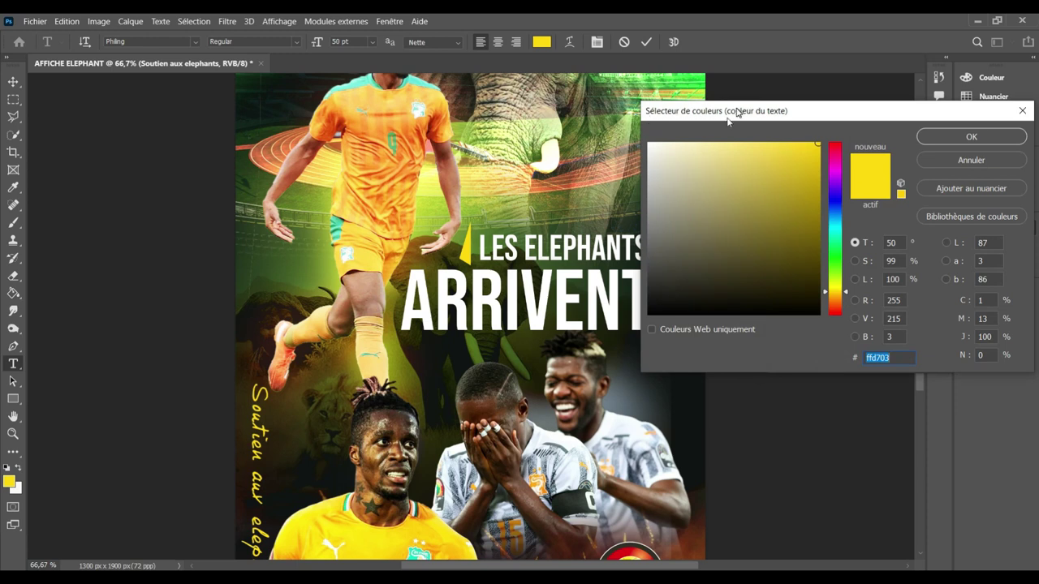
left_click(680, 76)
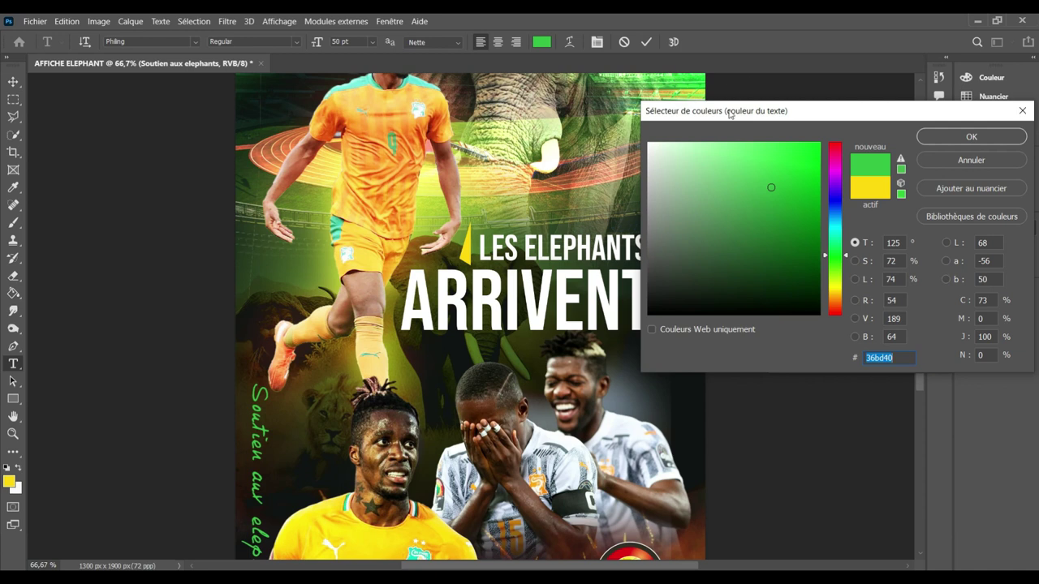
left_click(944, 142)
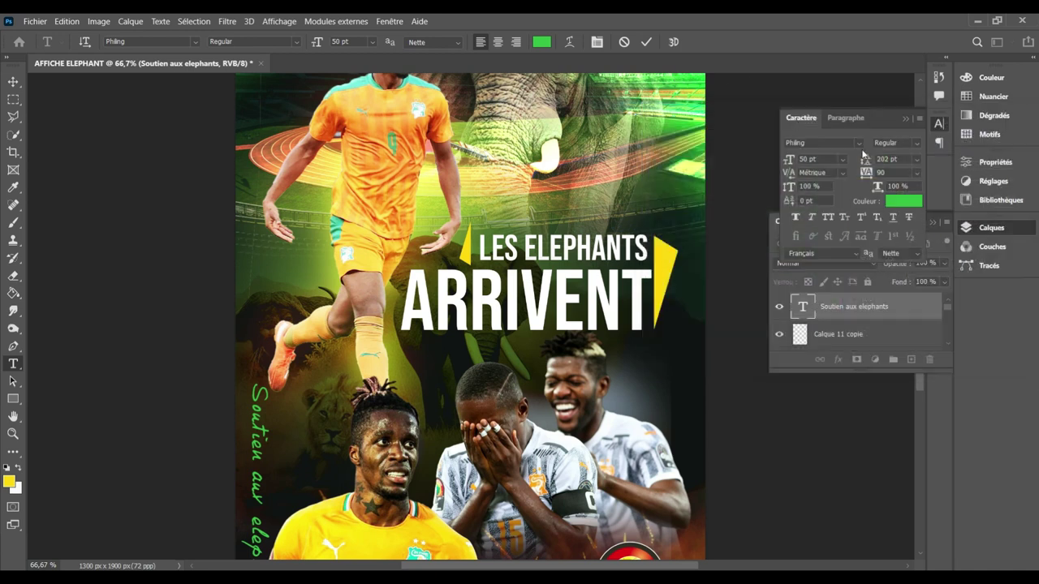
left_click(646, 42)
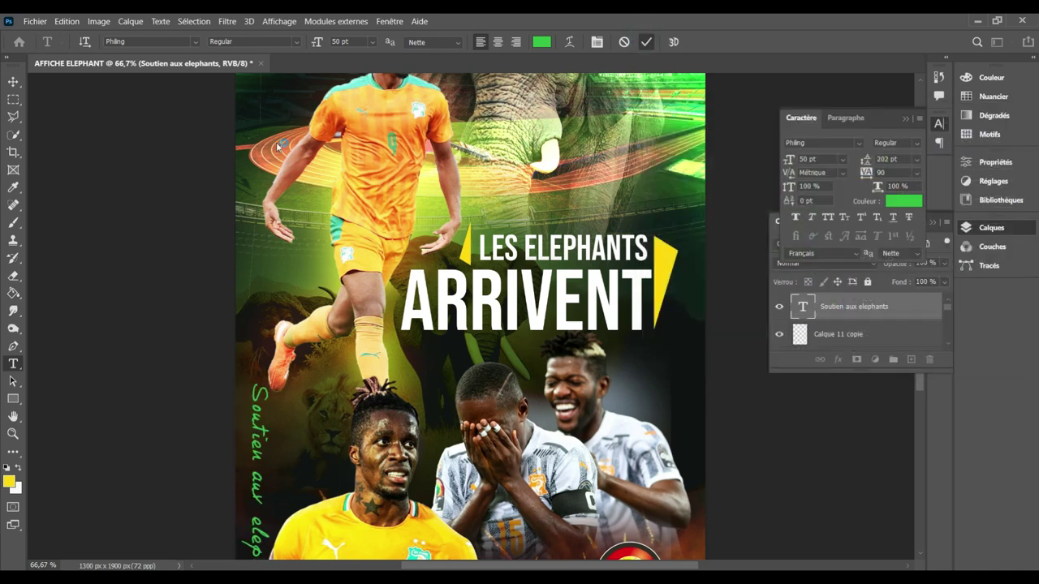
left_click(12, 83)
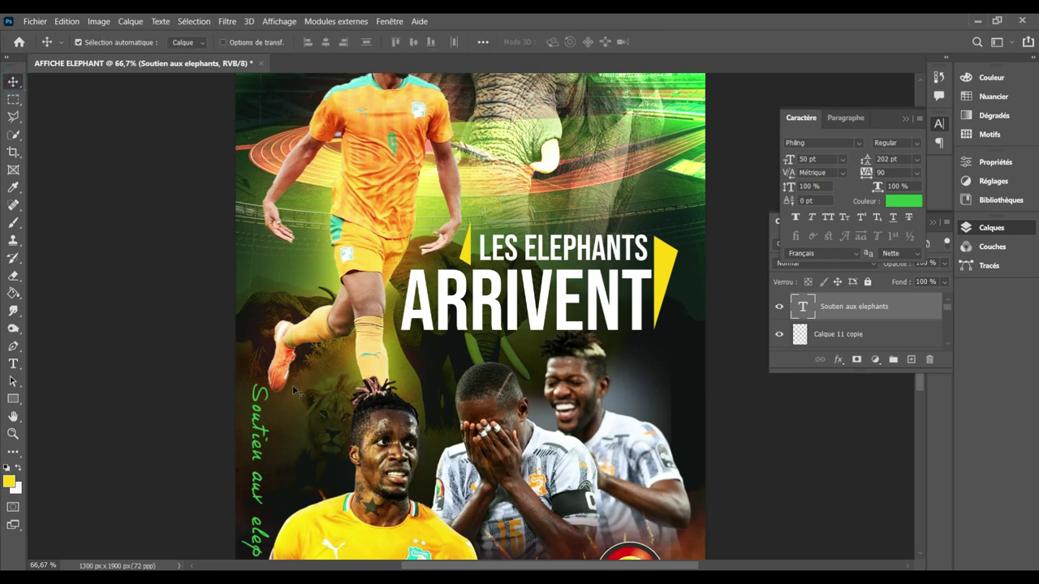
Step: Raise the green caption along the left edge and fine-tune its height with arrow nudges
mouse_move(266, 435)
left_mouse_down()
mouse_move(258, 331)
mouse_move(266, 335)
left_mouse_up()
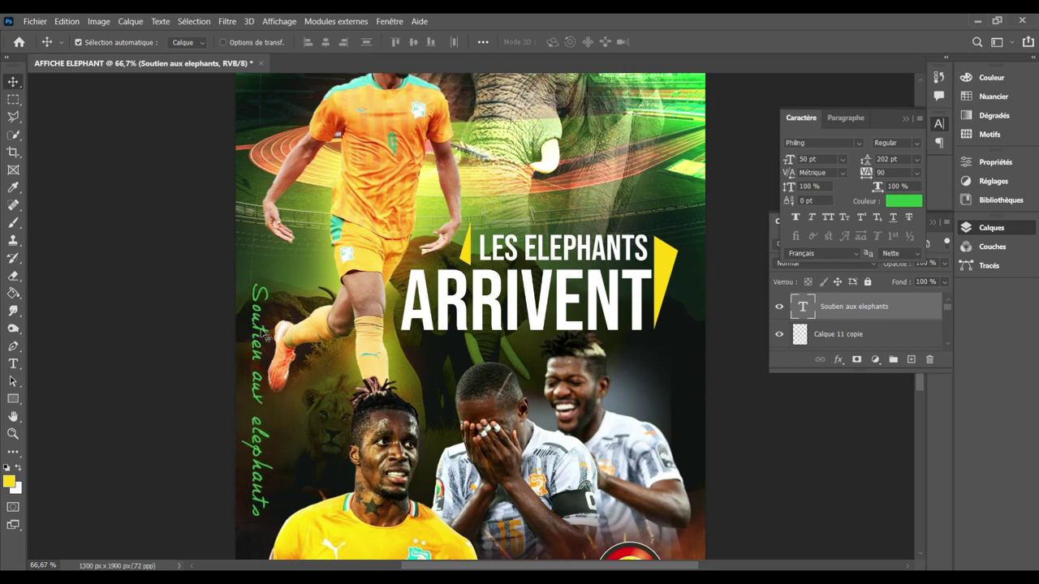
key("ctrl+minus")
key("ctrl+minus")
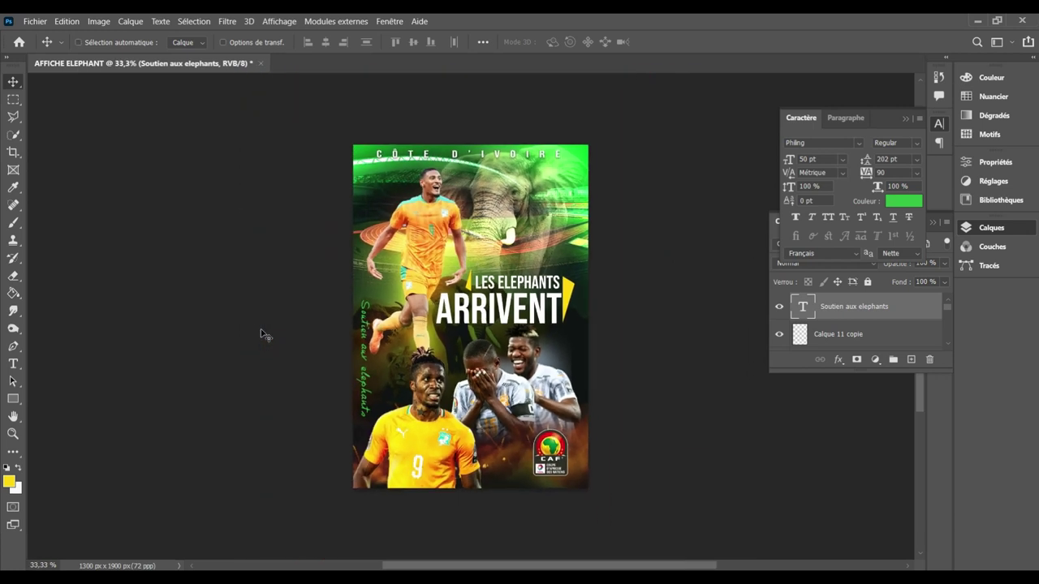
key("Up")
key("Up")
key("Up")
key("Up")
key("Up")
key("Up")
key("Up")
key("Up")
key("Up")
key("Up")
key("Up")
key("Up")
key("Up")
key("Up")
key("Up")
key("Up")
key("Up")
key("Up")
key("Up")
key("Up")
key("Up")
key("Up")
key("Up")
key("Up")
key("Up")
key("Up")
key("Up")
key("Up")
key("Up")
key("Down")
key("Down")
key("Down")
key("Down")
key("Down")
key("Down")
key("Down")
key("Down")
key("Down")
key("Down")
key("Down")
key("Down")
key("Down")
key("Down")
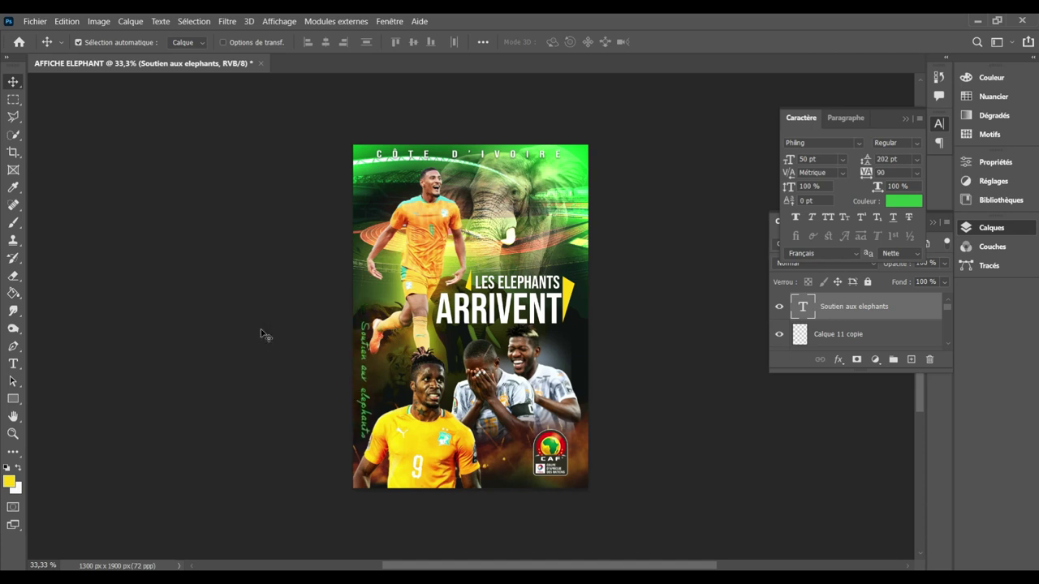
key("Up")
key("Up")
key("Up")
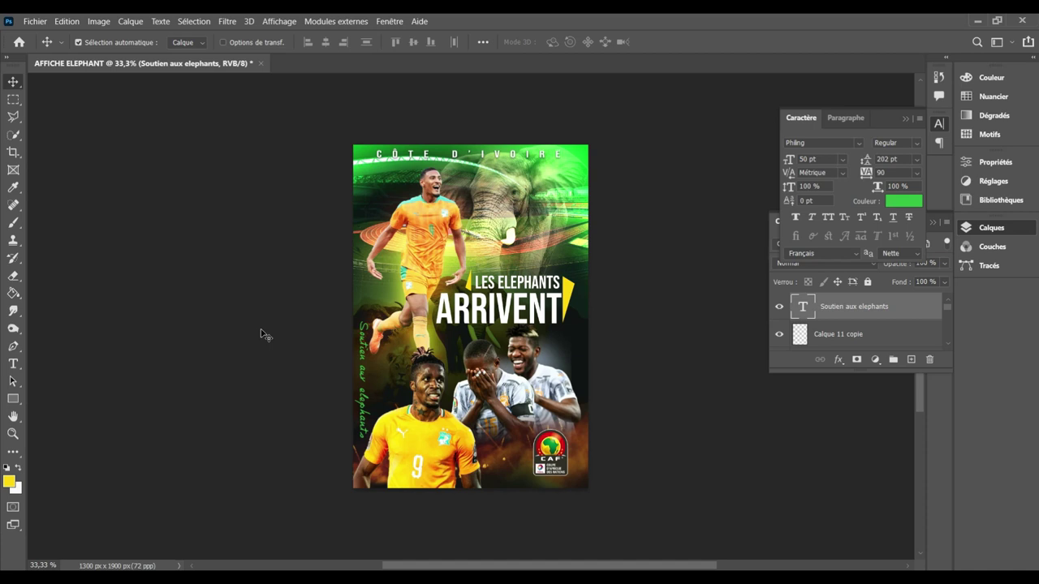
Step: Move the CAF logo to the poster's top-right corner and nudge it slightly left
left_click_drag(552, 448, 565, 188)
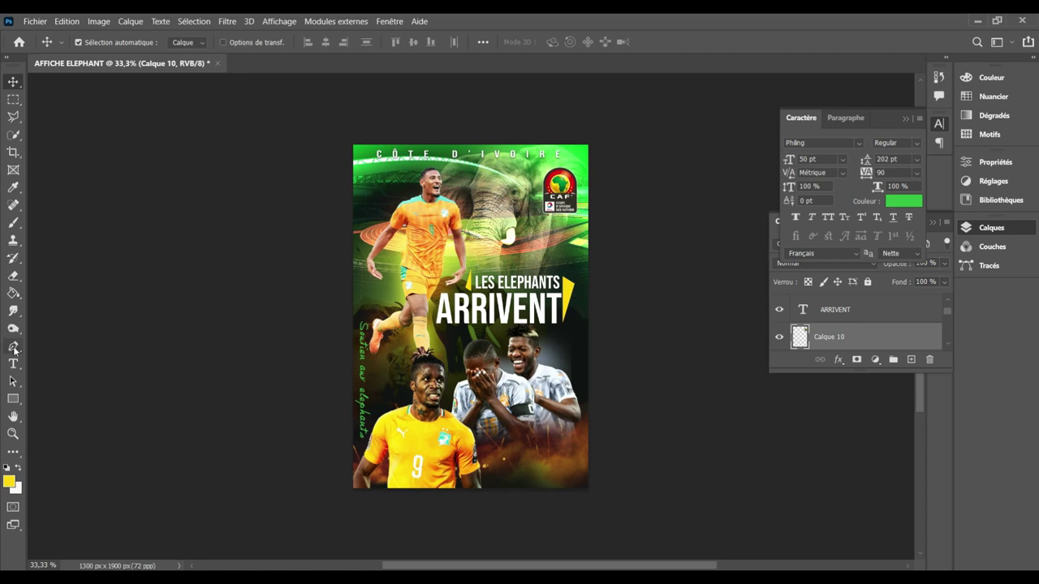
double_click(14, 416)
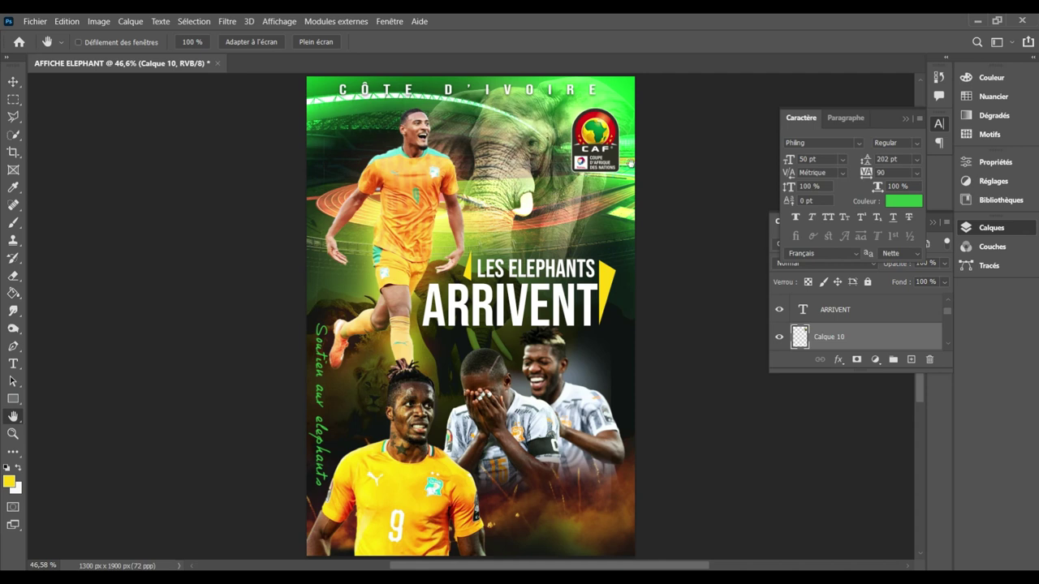
left_click(12, 83)
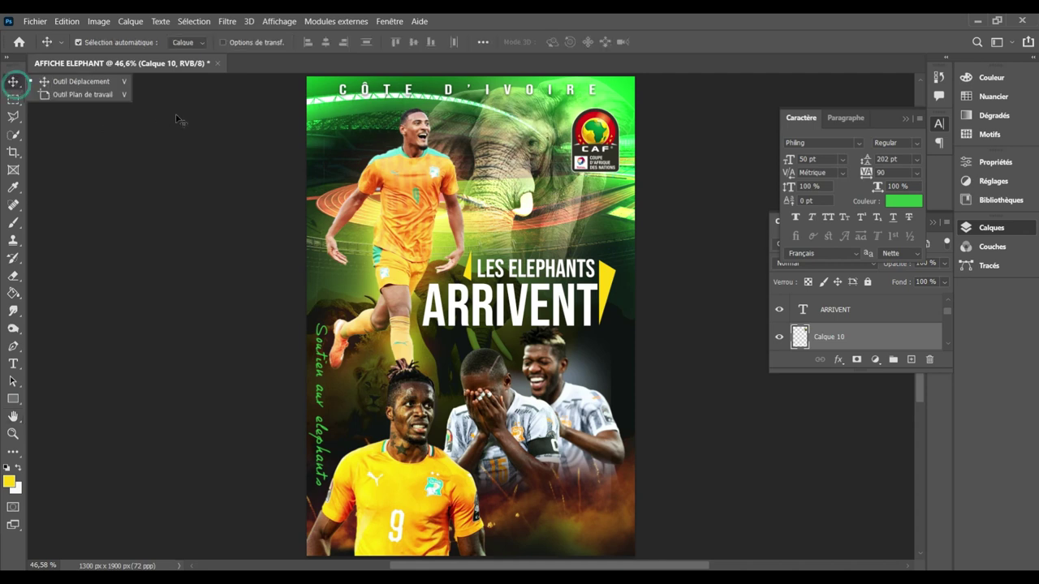
left_click_drag(600, 147, 602, 151)
key("Left")
key("Left")
key("Left")
key("Left")
key("Left")
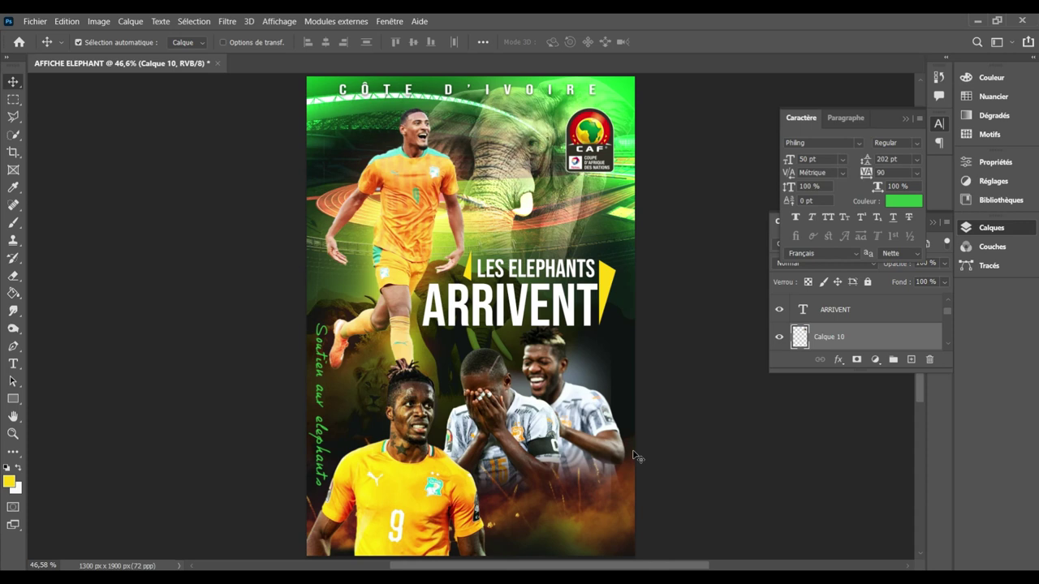
Step: Create a new text layer over the lower players containing the pasted text 'Vivela'
key("t")
left_click(496, 436)
key("BackSpace")
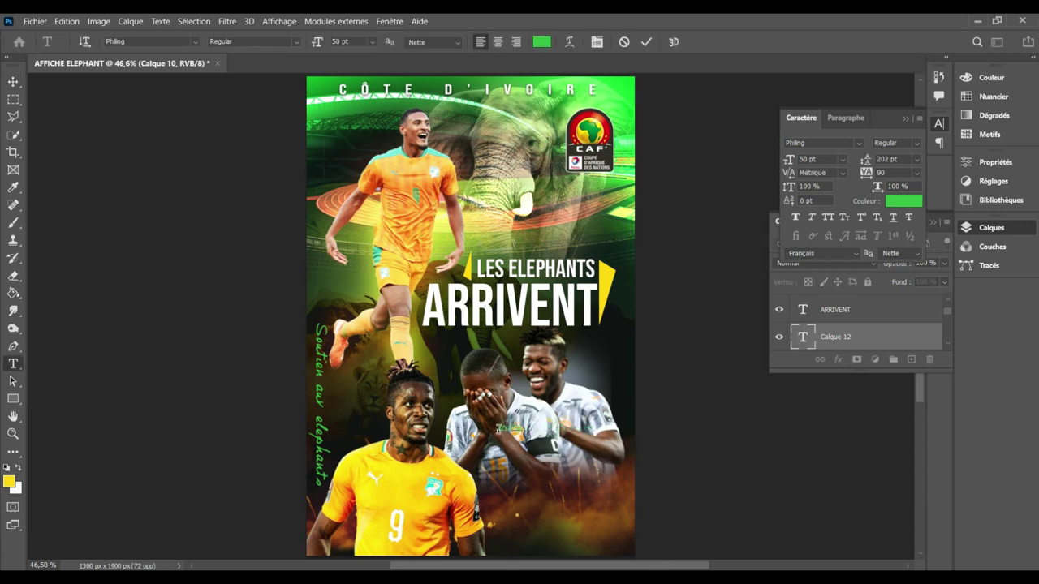
key("ctrl+v")
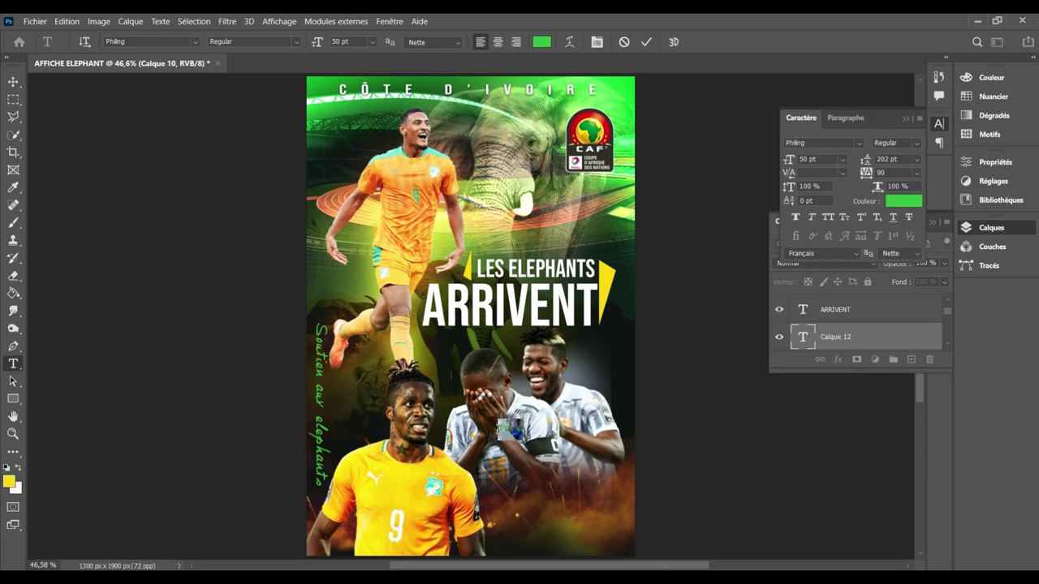
key("ctrl+z")
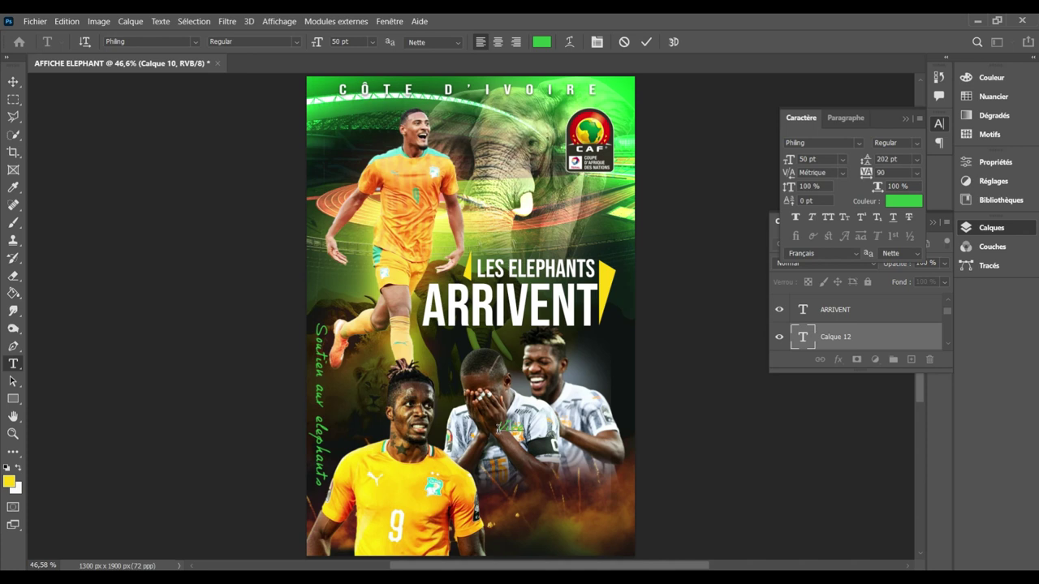
key("ctrl+v")
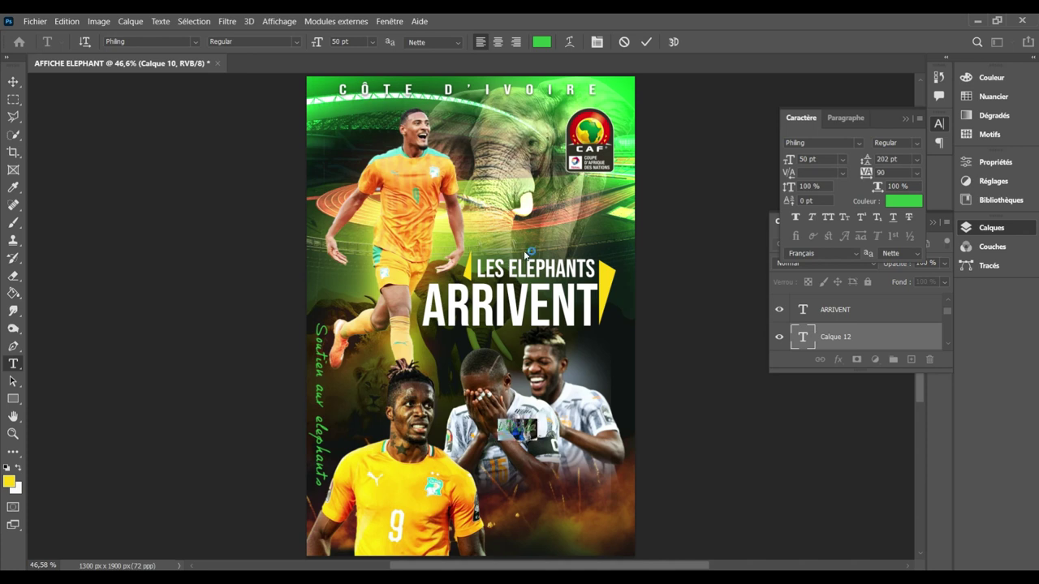
Step: Make the Vivela text white (ffffff) at 100 pt and commit it
left_click(538, 45)
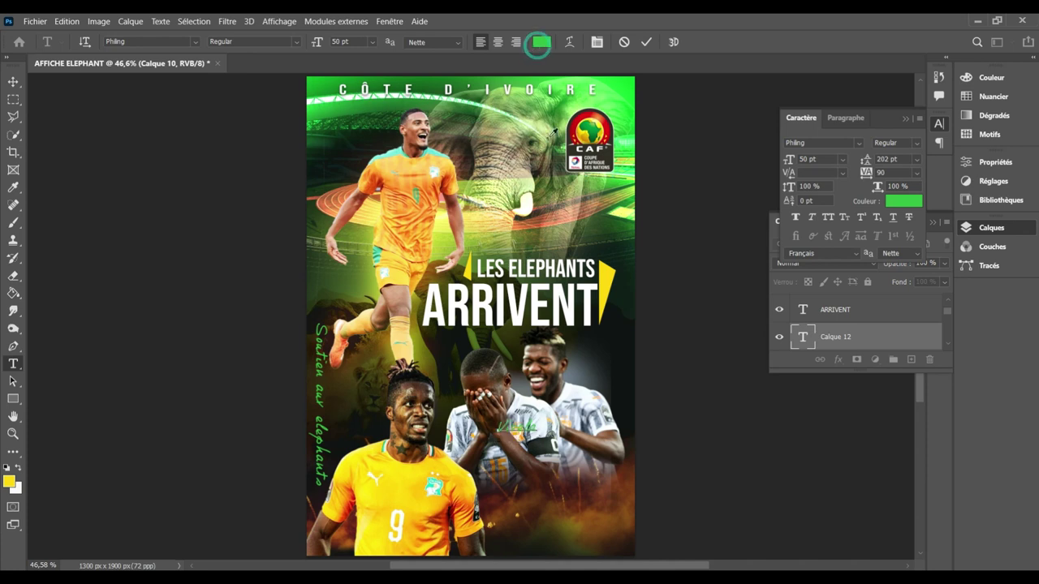
left_click(536, 317)
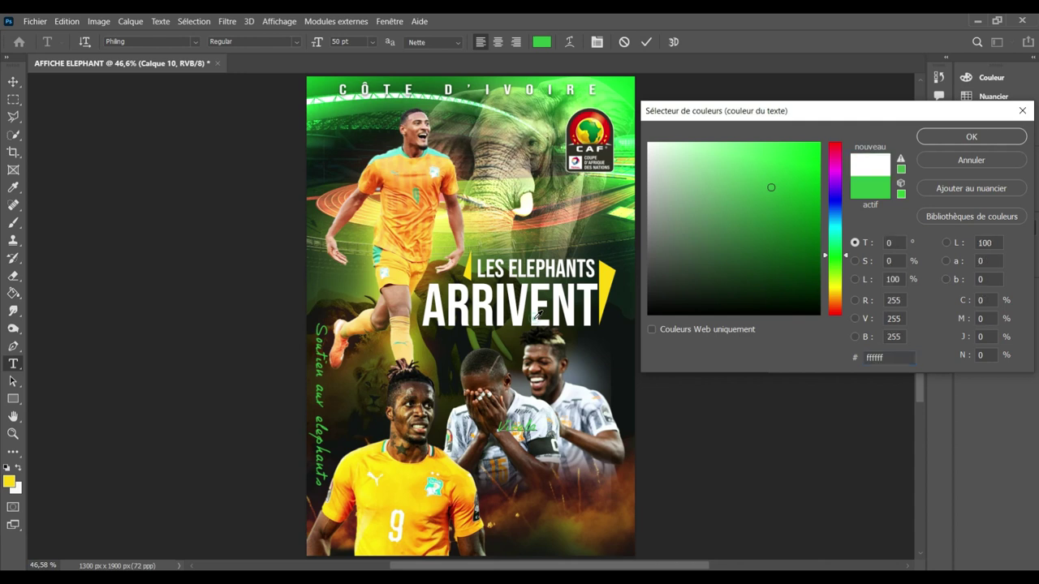
left_click(929, 137)
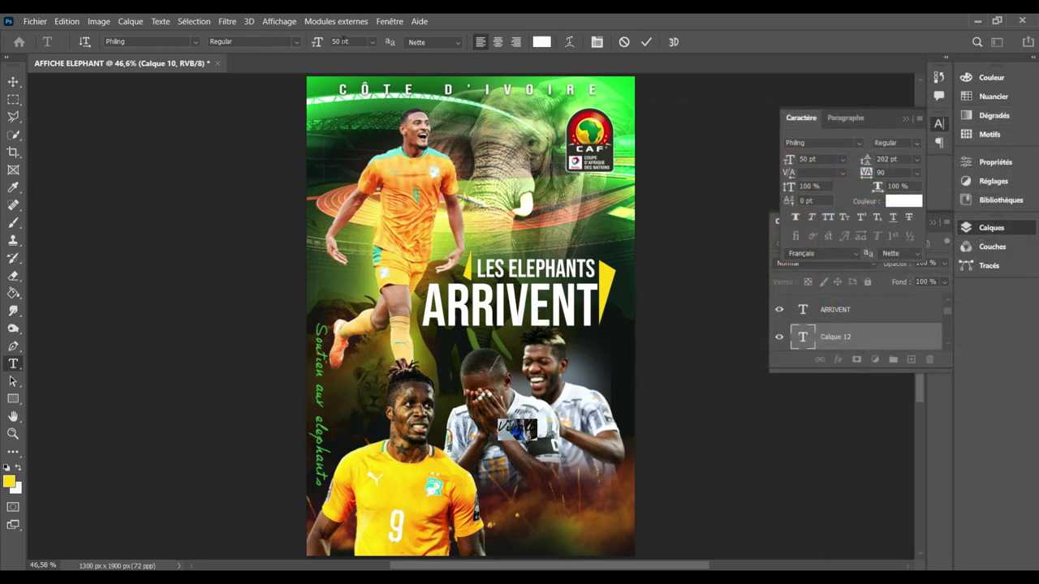
left_click(343, 42)
type("100")
key("Return")
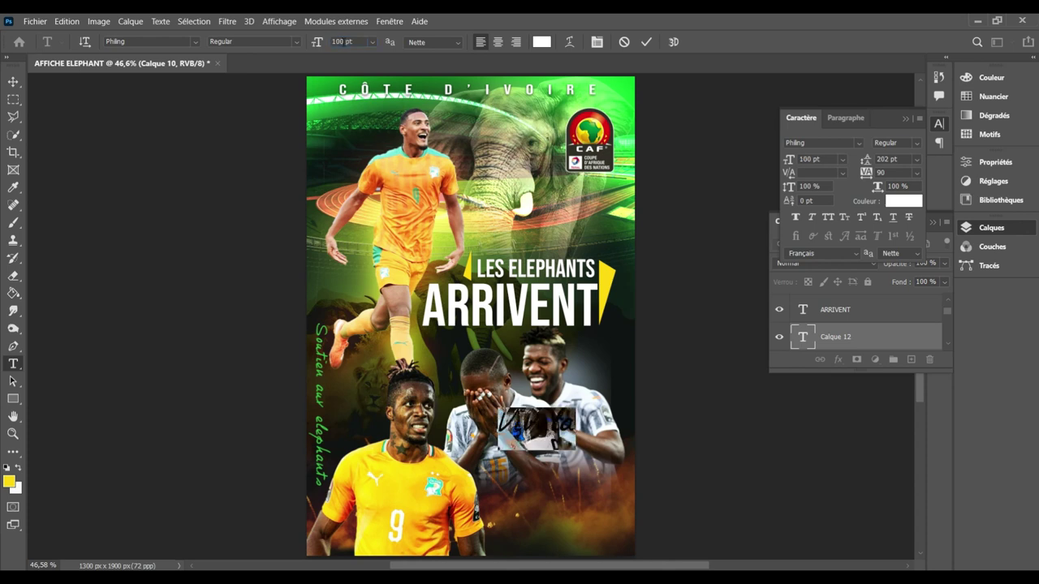
left_click(646, 41)
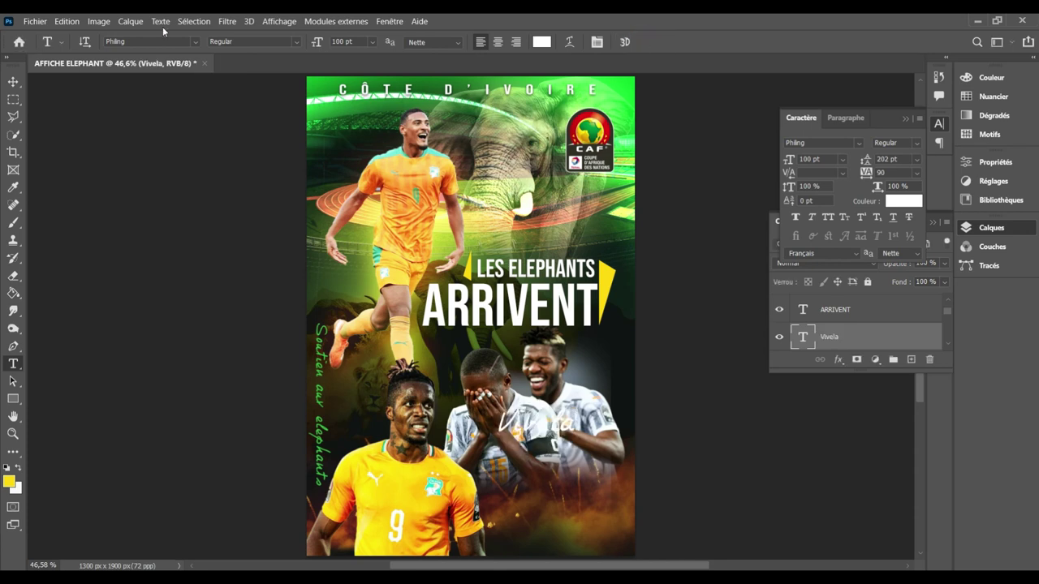
Step: Drag the Vivela text down near the poster's bottom, shifted slightly right
left_click(14, 83)
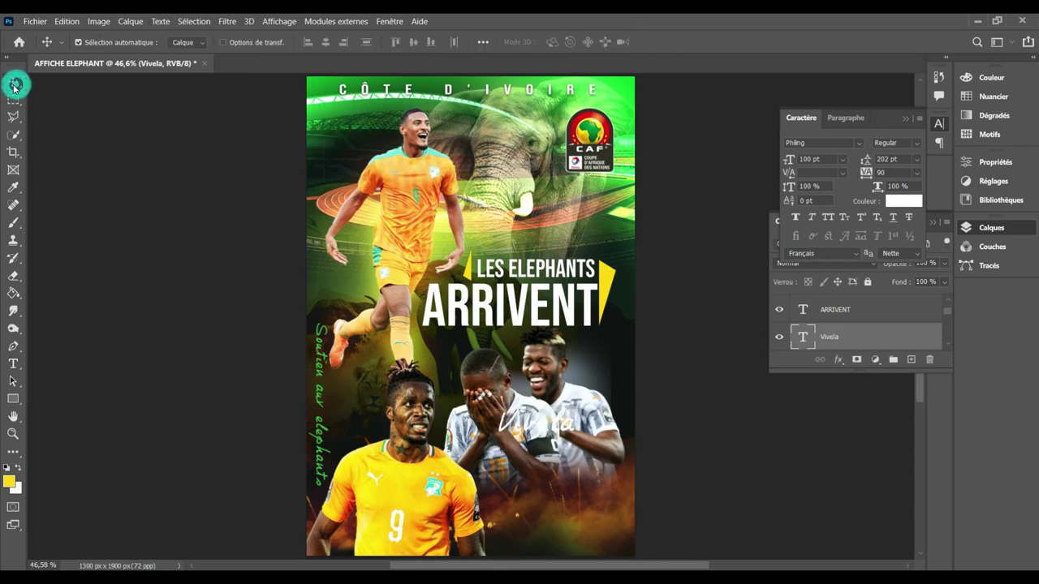
left_click_drag(541, 432, 542, 508)
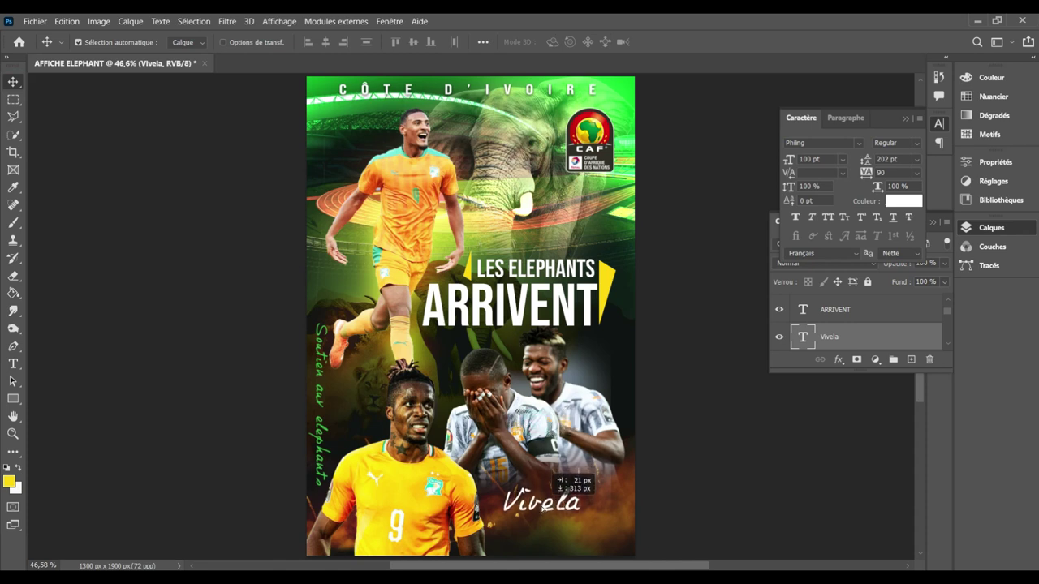
left_click_drag(542, 508, 551, 505)
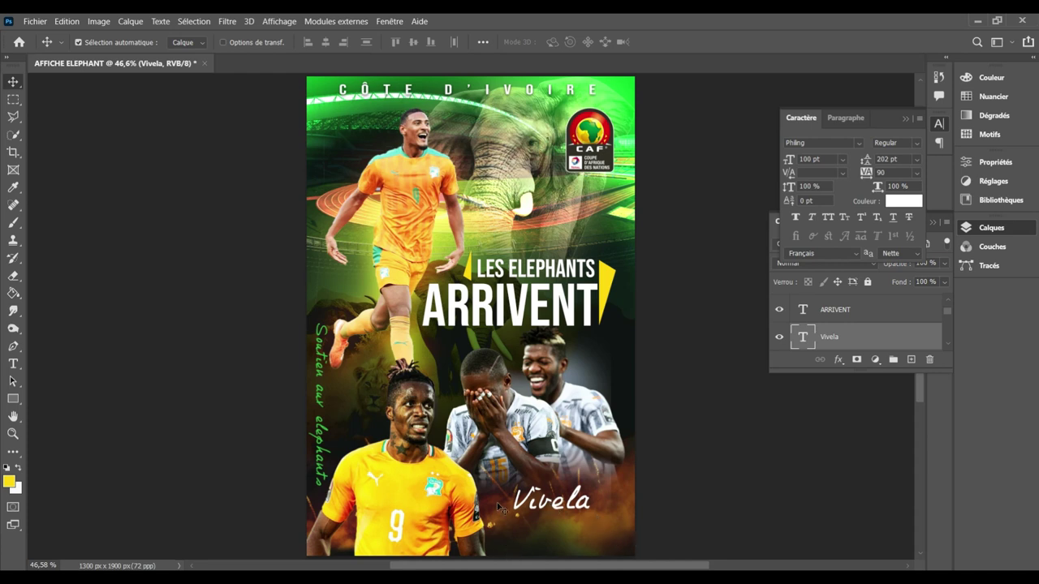
Step: Type 'CAN' in a new text layer over the players and select it
key("t")
left_click(482, 444)
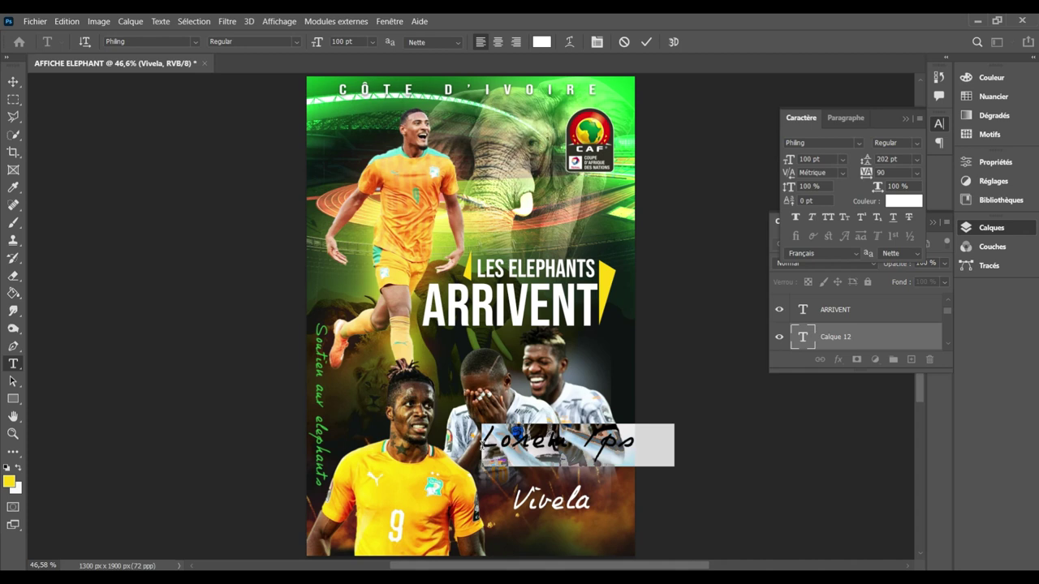
type("CAN")
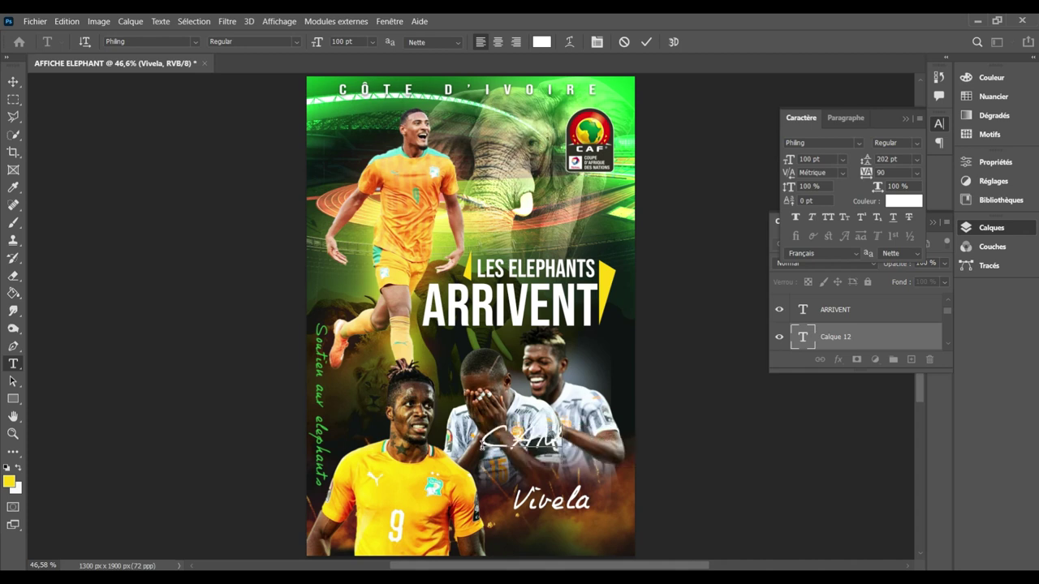
key("ctrl+a")
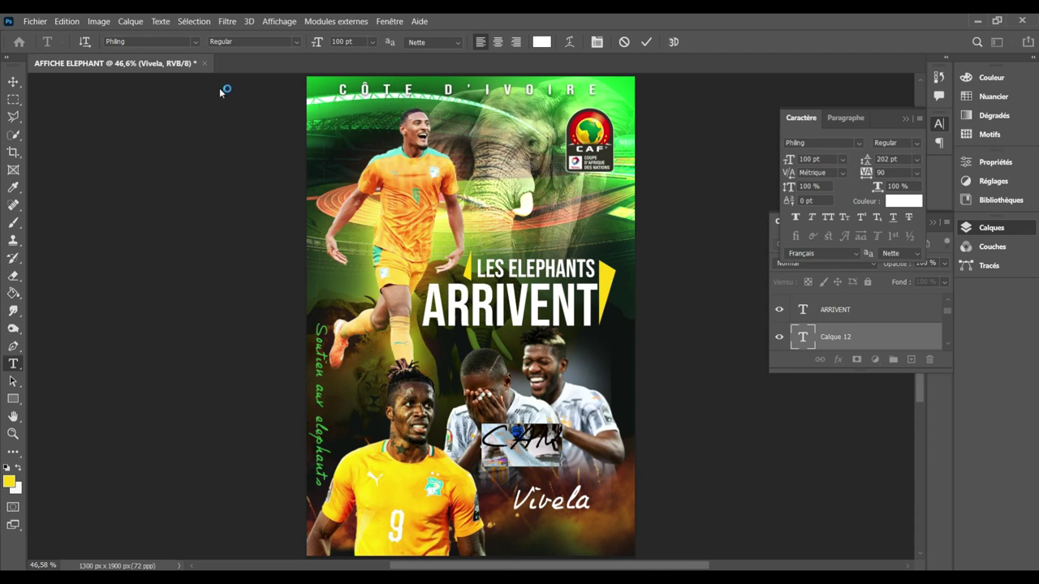
Step: Set the CAN text to the a Black Lives font at 167 pt
left_click(151, 41)
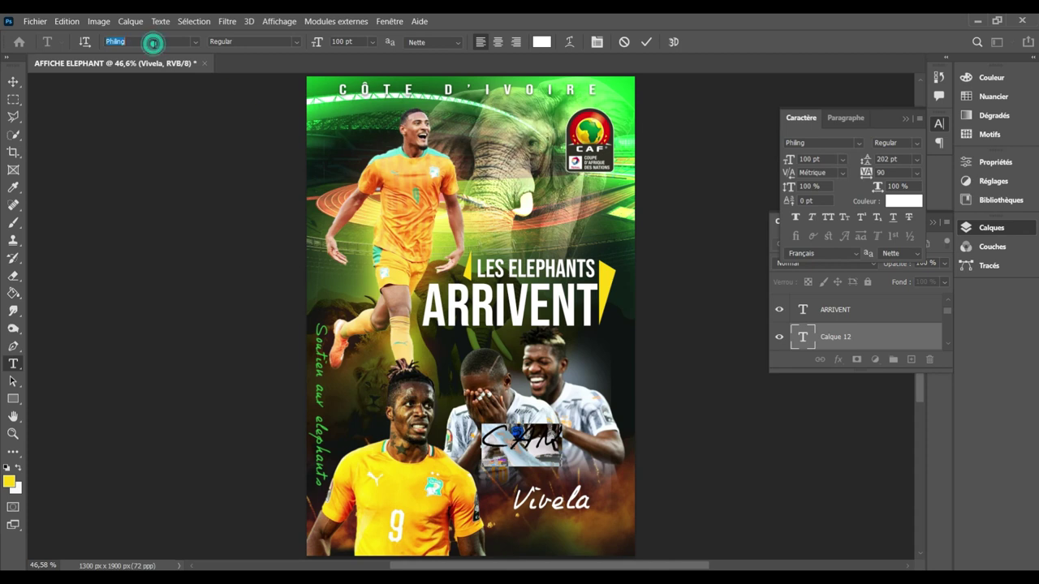
type("Bebas Neue")
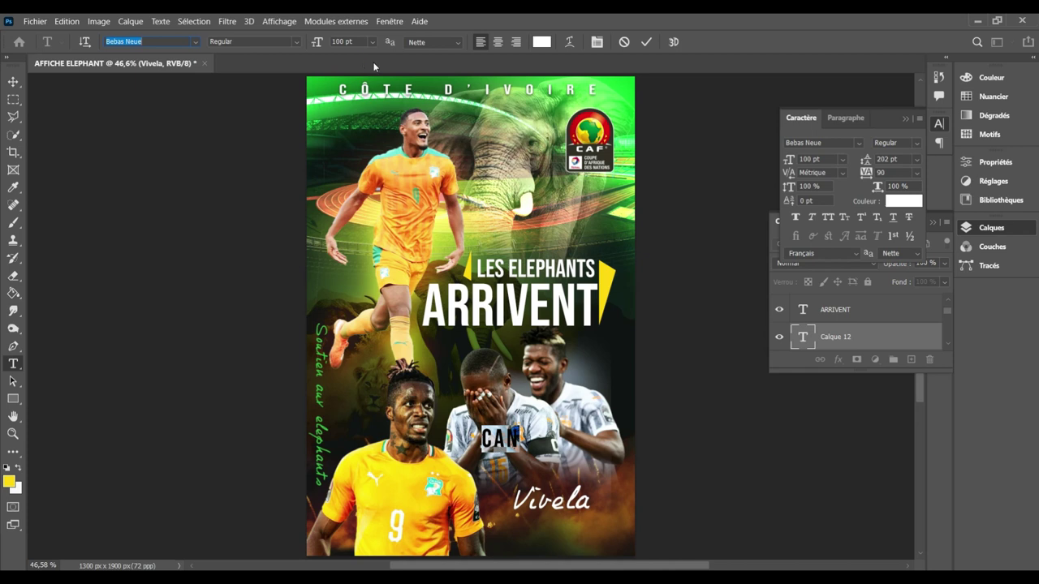
key("Up")
key("Up")
key("Up")
key("Up")
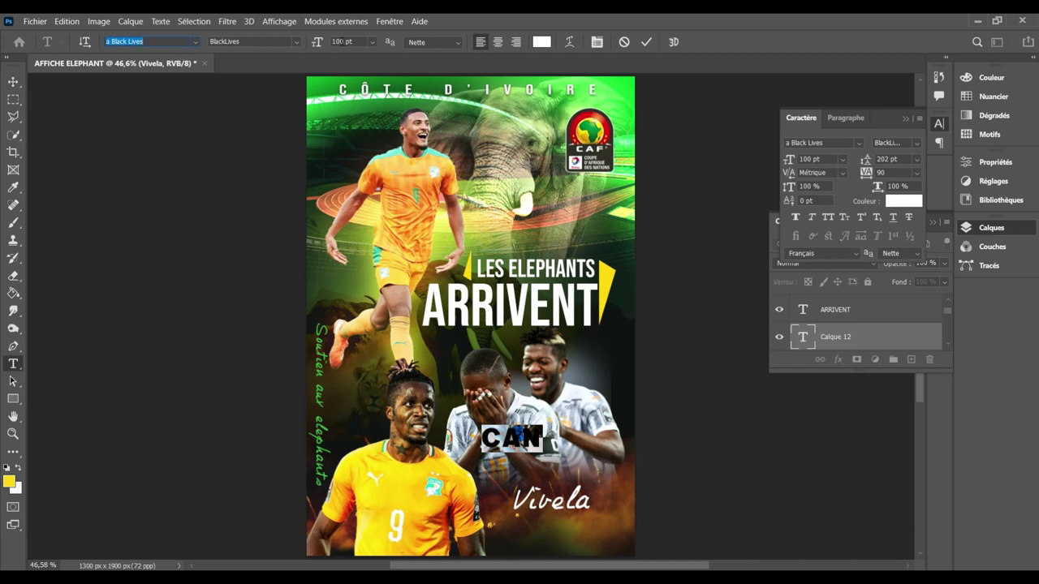
scroll(341, 41, "up", 3)
scroll(341, 41, "up", 5)
scroll(341, 41, "up", 5)
scroll(341, 41, "up", 10)
scroll(341, 42, "up", 10)
scroll(340, 42, "up", 9)
scroll(340, 42, "up", 9)
scroll(341, 41, "up", 8)
scroll(341, 41, "up", 6)
scroll(341, 41, "up", 2)
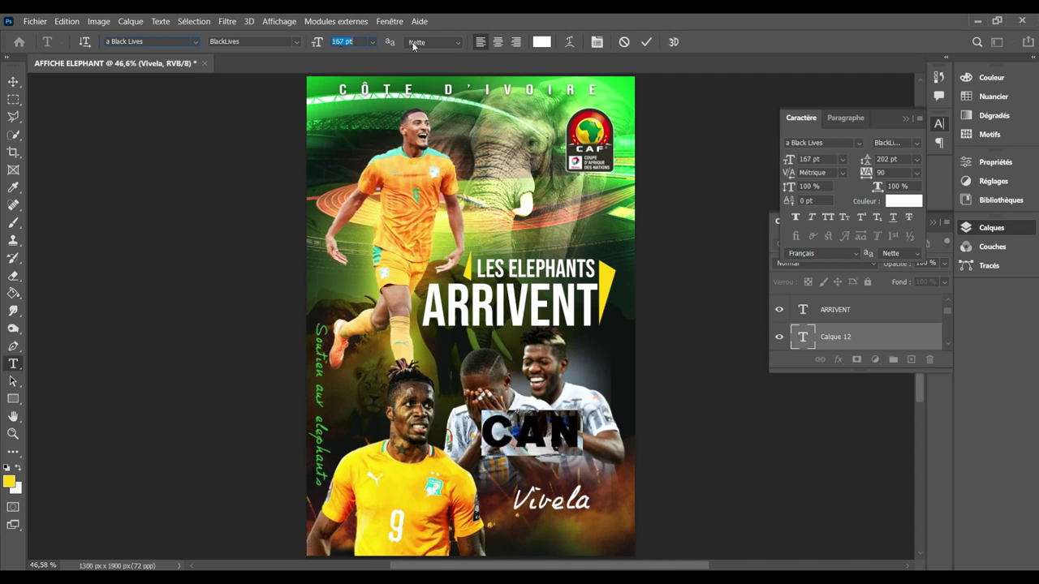
Step: Set the CAN letter tracking to 0 and commit the text
left_click(896, 174)
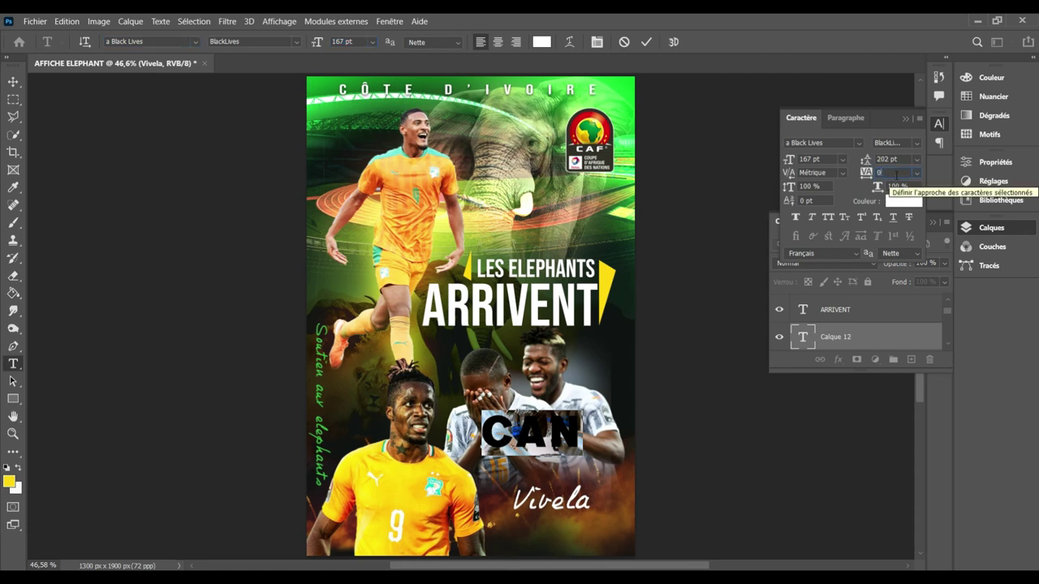
key("Return")
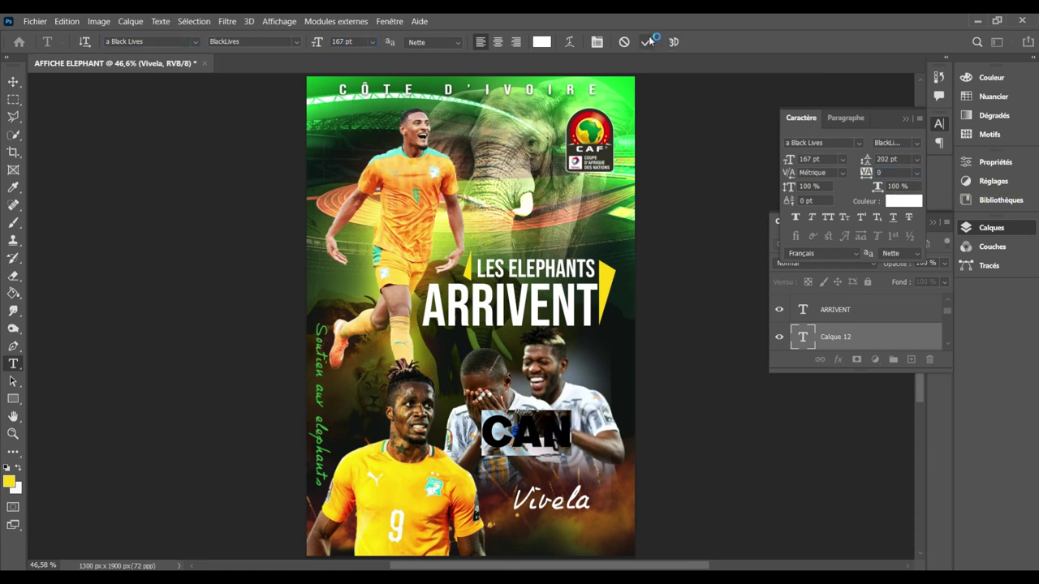
left_click(646, 41)
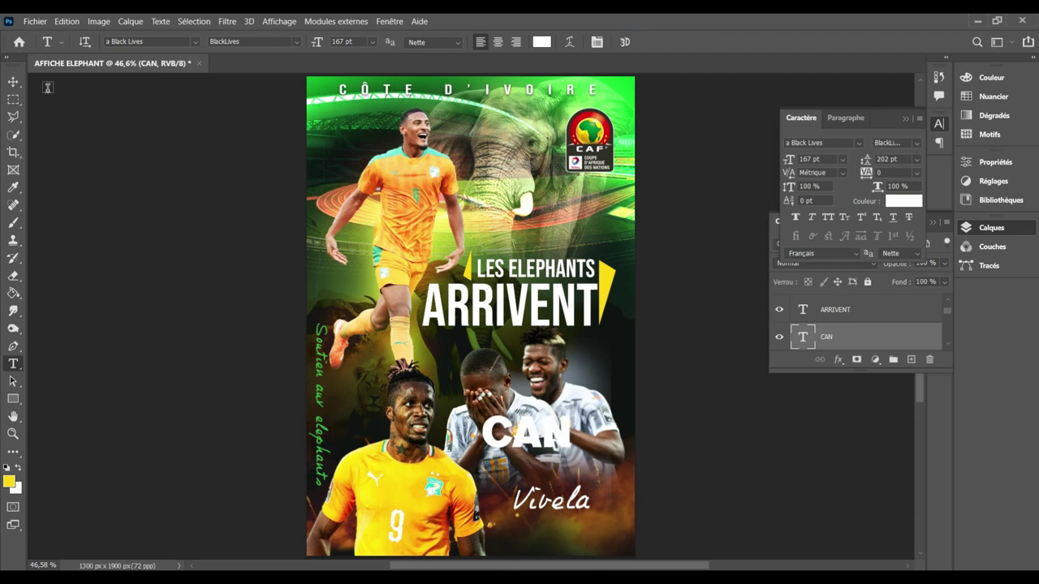
left_click(14, 84)
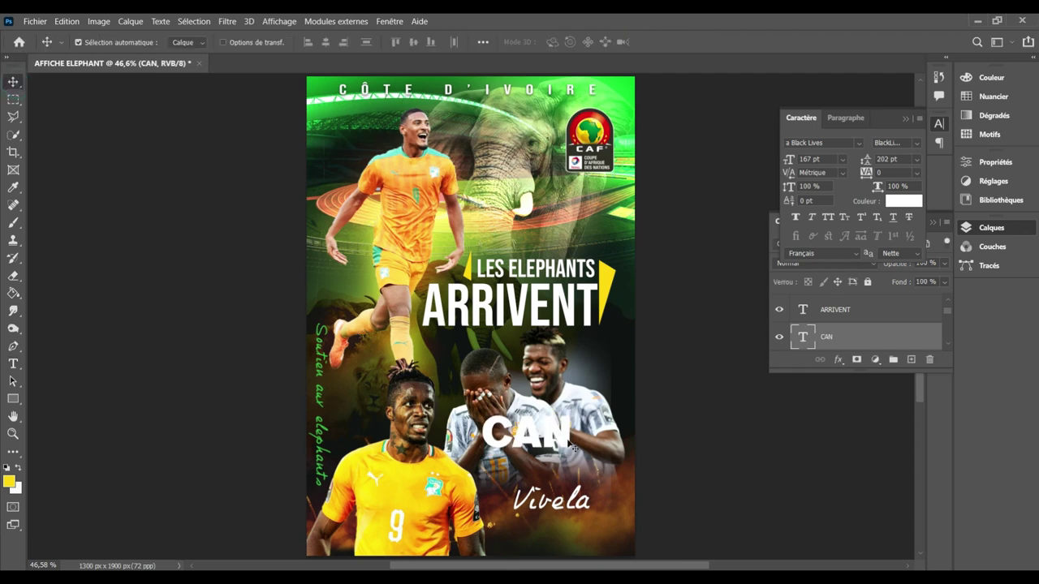
Step: Place CAN directly beneath Vivela, then nudge Vivela down a few pixels
mouse_move(549, 444)
left_mouse_down()
mouse_move(556, 525)
mouse_move(570, 542)
mouse_move(580, 500)
mouse_move(578, 516)
left_mouse_up()
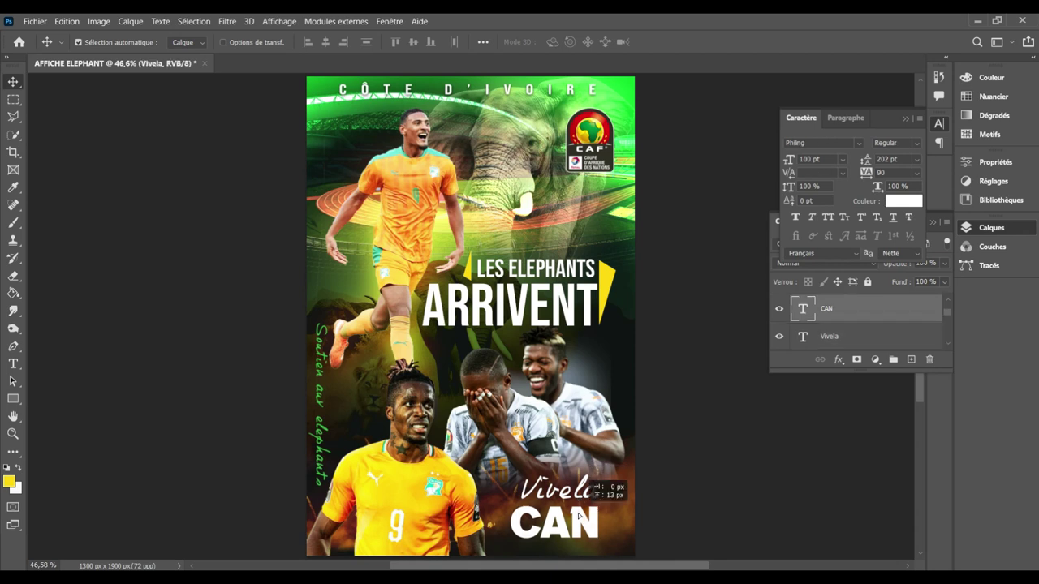
left_click_drag(578, 516, 579, 508)
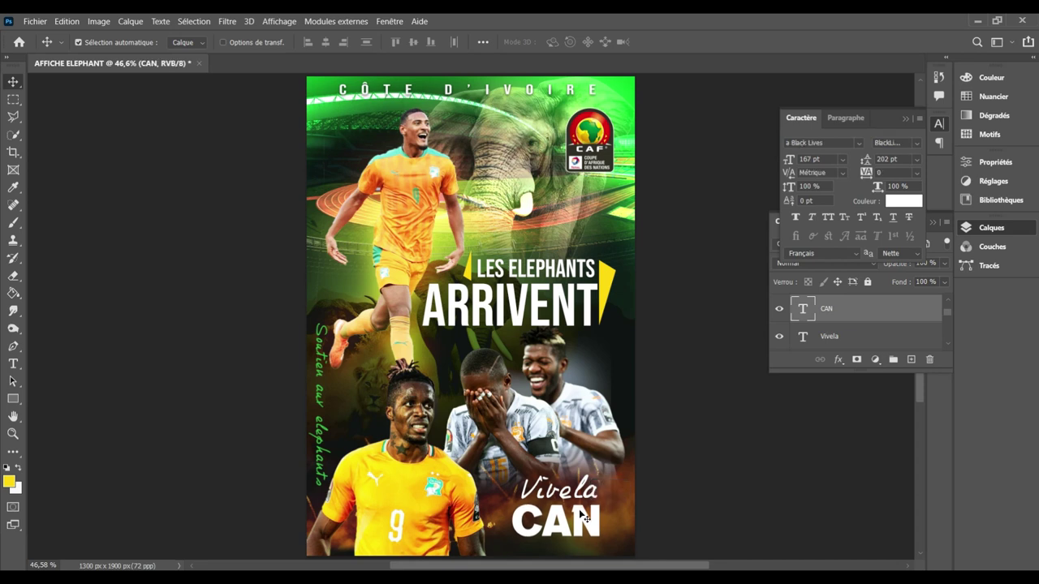
key("Right")
key("Right")
key("Right")
left_click(566, 494)
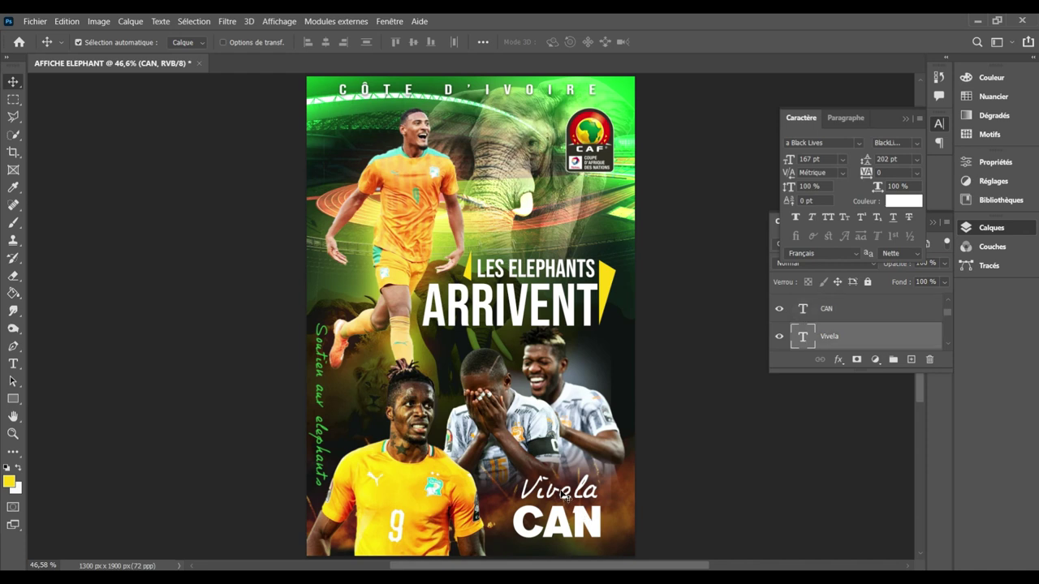
key("Down")
key("Down")
key("Down")
key("Down")
key("Down")
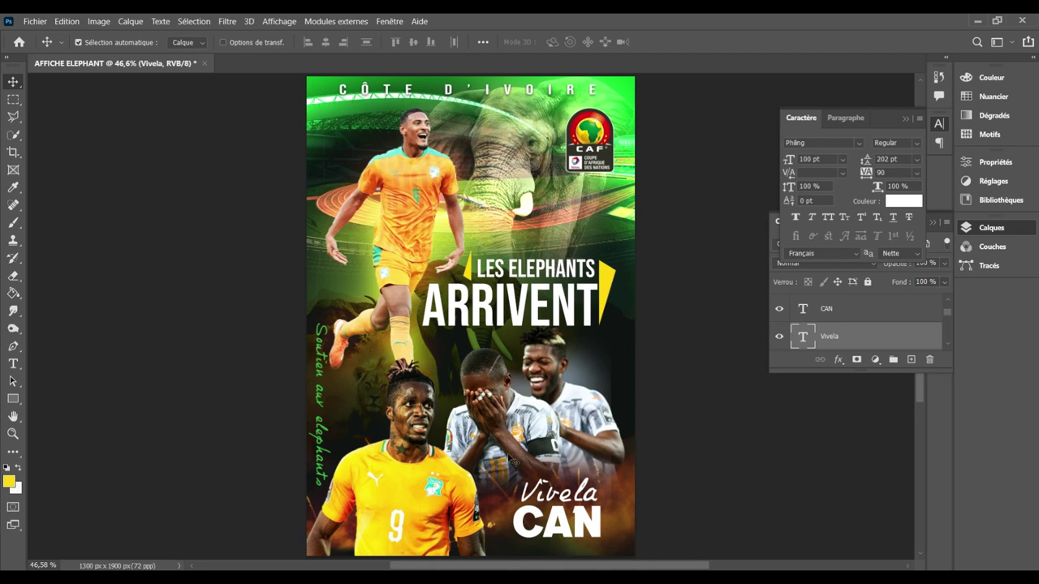
Step: Select the ARRIVENT text layer and highlight the word ARRIVENT for editing
left_click(596, 529)
left_click(570, 314)
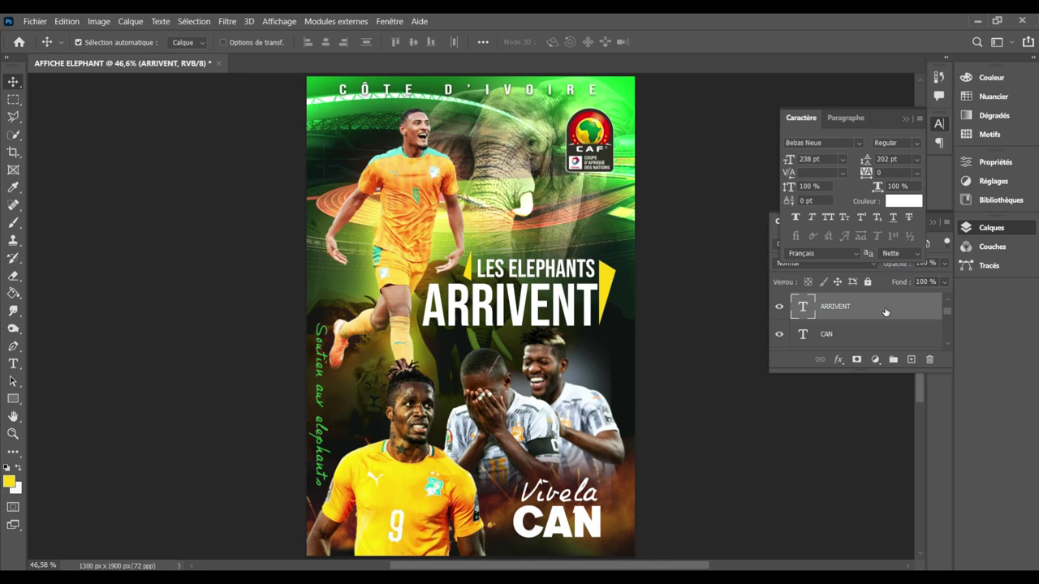
key("t")
left_click(561, 294)
double_click(561, 294)
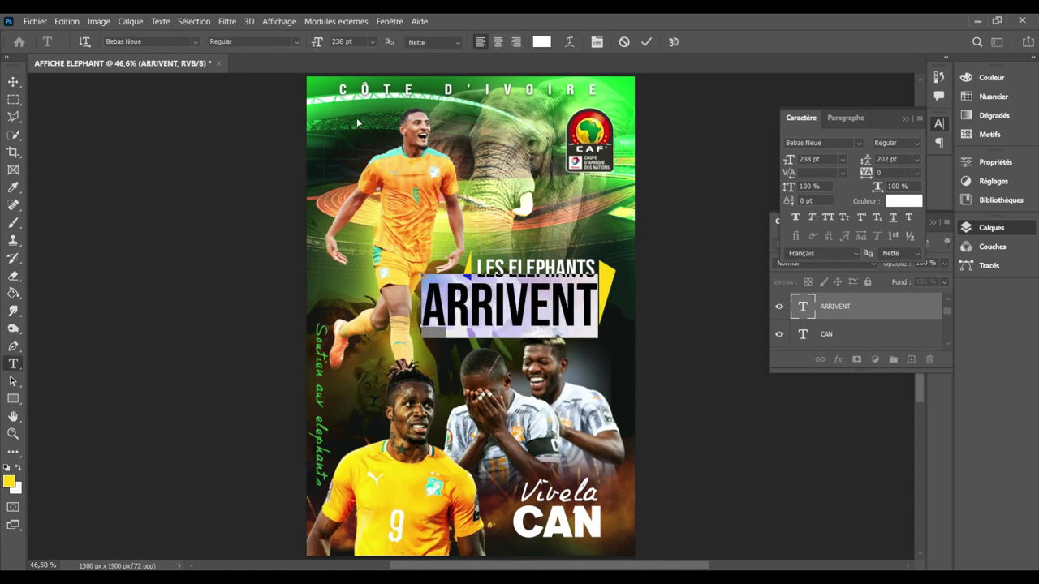
Step: Apply the DCC - Ash font to ARRIVENT and reduce its size to 215 pt
left_click(127, 40)
type("DCC")
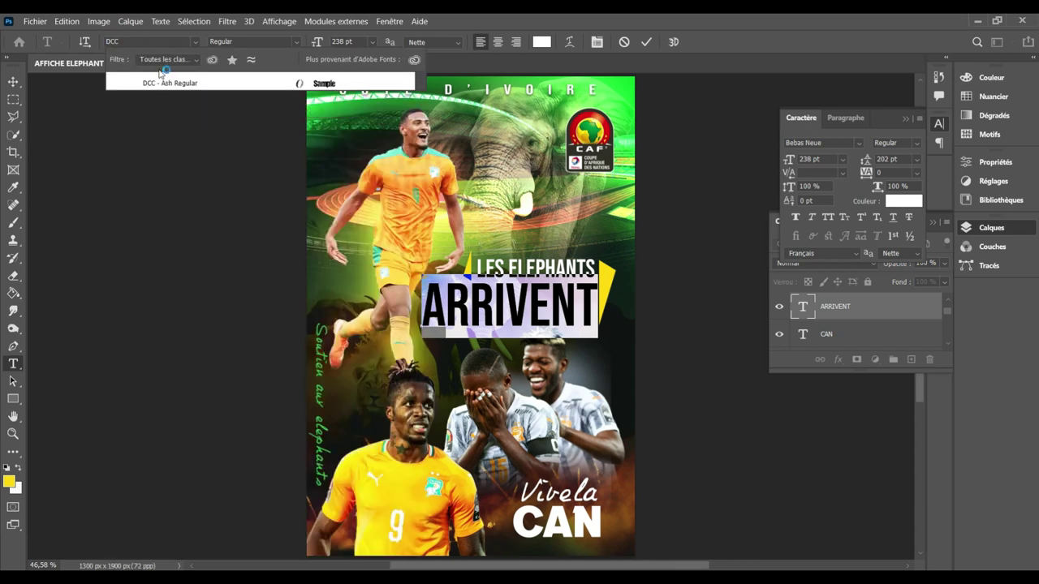
left_click(165, 84)
left_click(164, 84)
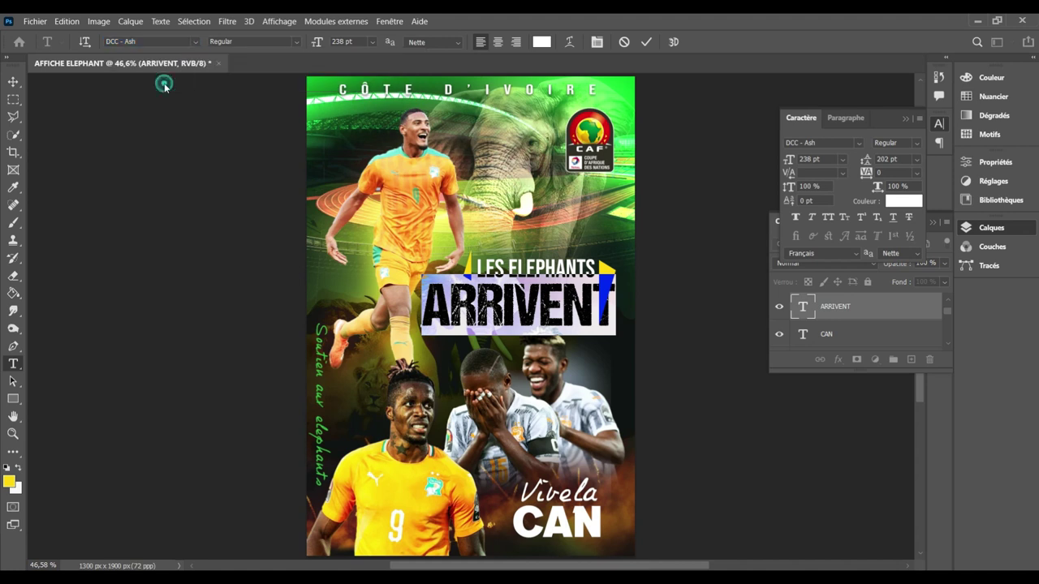
left_click(343, 41)
key("Down")
key("Down")
key("Down")
key("Down")
key("Down")
key("Down")
key("Down")
key("Down")
key("Down")
key("Down")
key("Down")
key("Down")
key("Down")
key("Down")
key("Down")
key("Down")
key("Down")
key("Down")
key("Down")
key("Down")
key("Down")
key("Down")
key("Down")
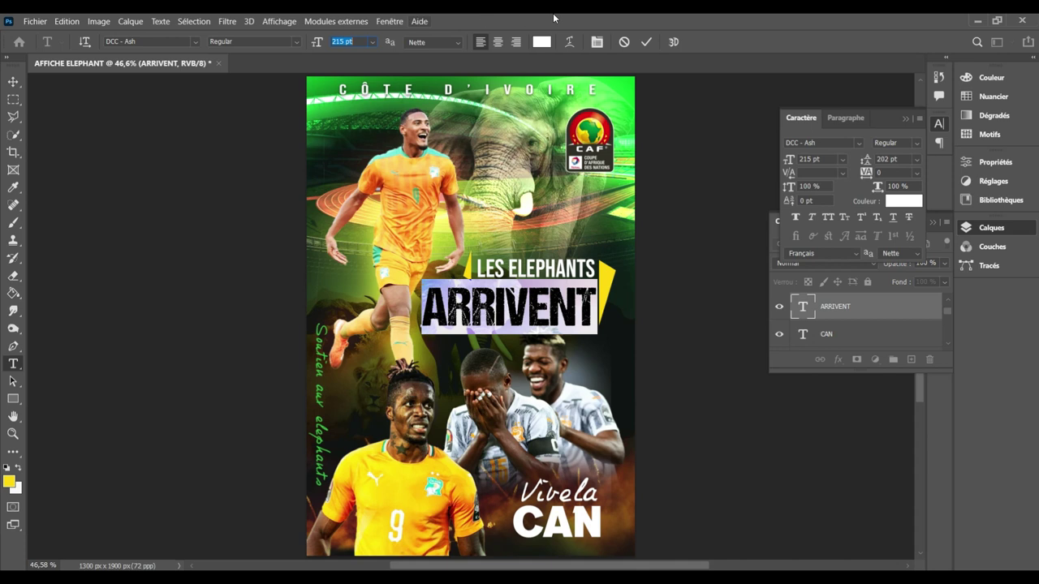
left_click(647, 44)
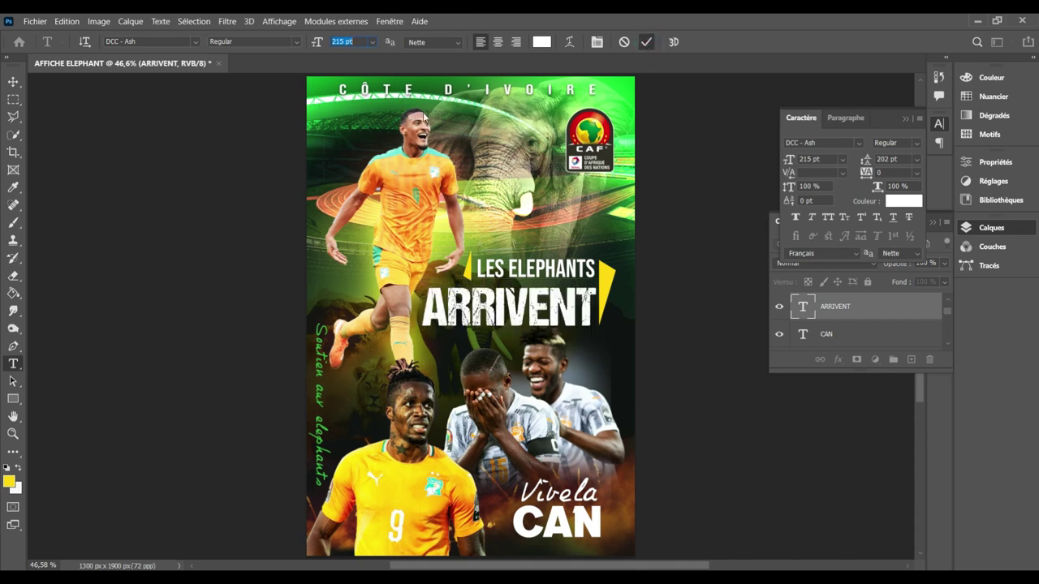
left_click(14, 82)
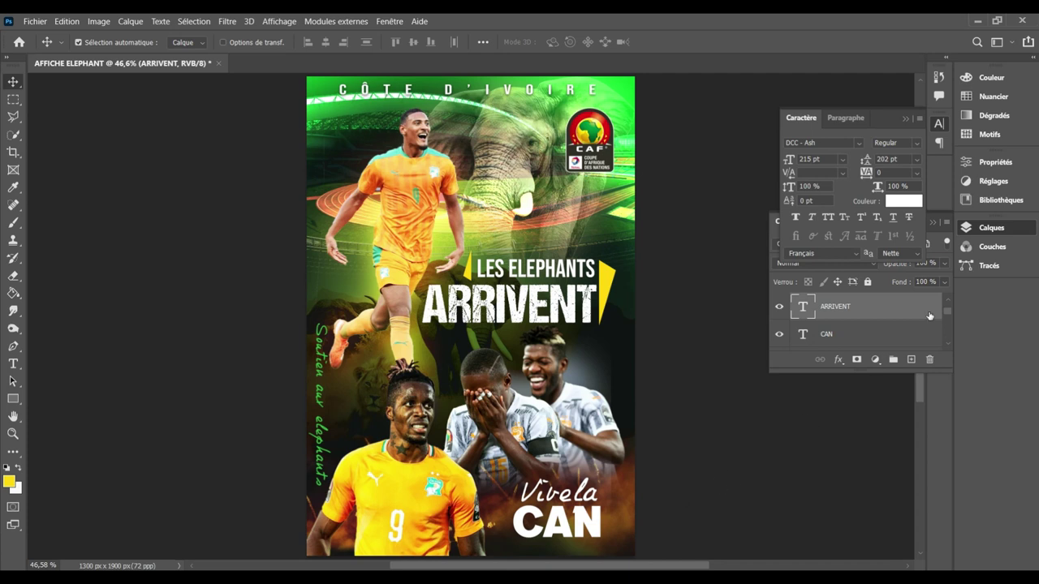
Step: Give the ARRIVENT layer a drop shadow with size 199 px
left_click(929, 315)
double_click(928, 314)
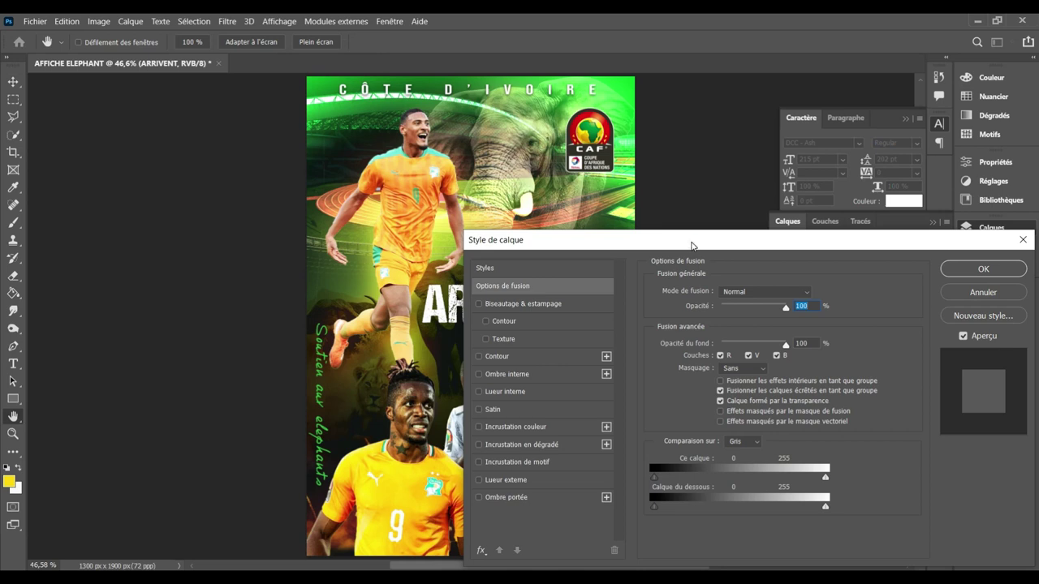
left_click_drag(691, 245, 878, 250)
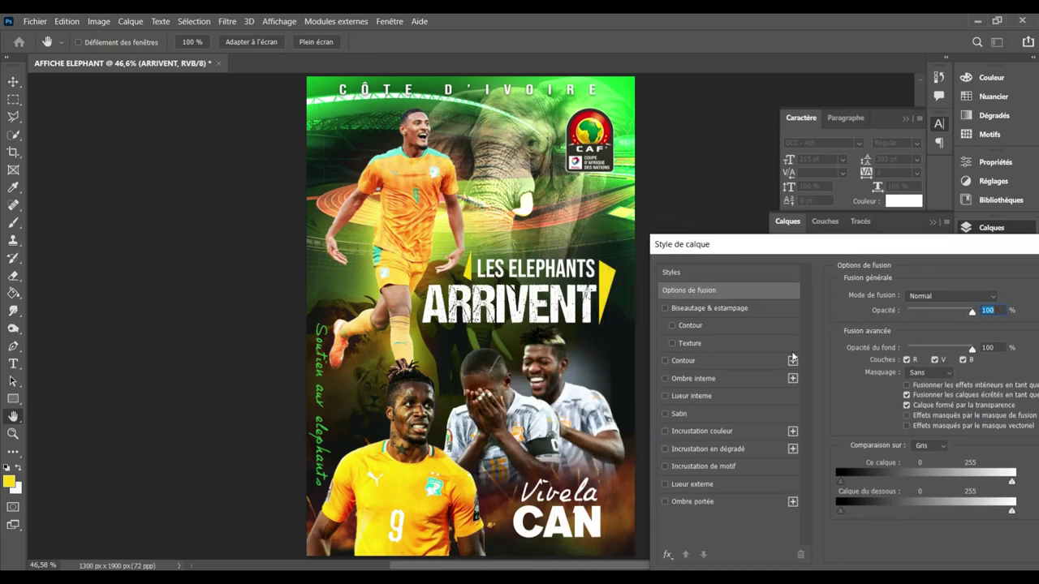
left_click(689, 503)
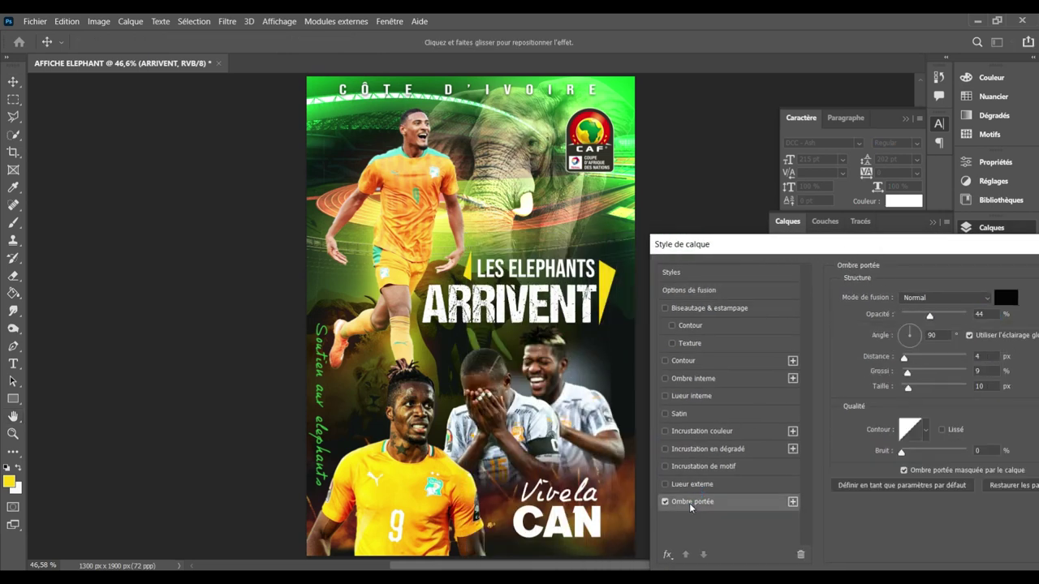
mouse_move(908, 387)
left_mouse_down()
mouse_move(944, 394)
mouse_move(900, 396)
left_mouse_up()
Step: Add a gradient overlay and set its left colour stop to light green 70ff6c
left_click(728, 448)
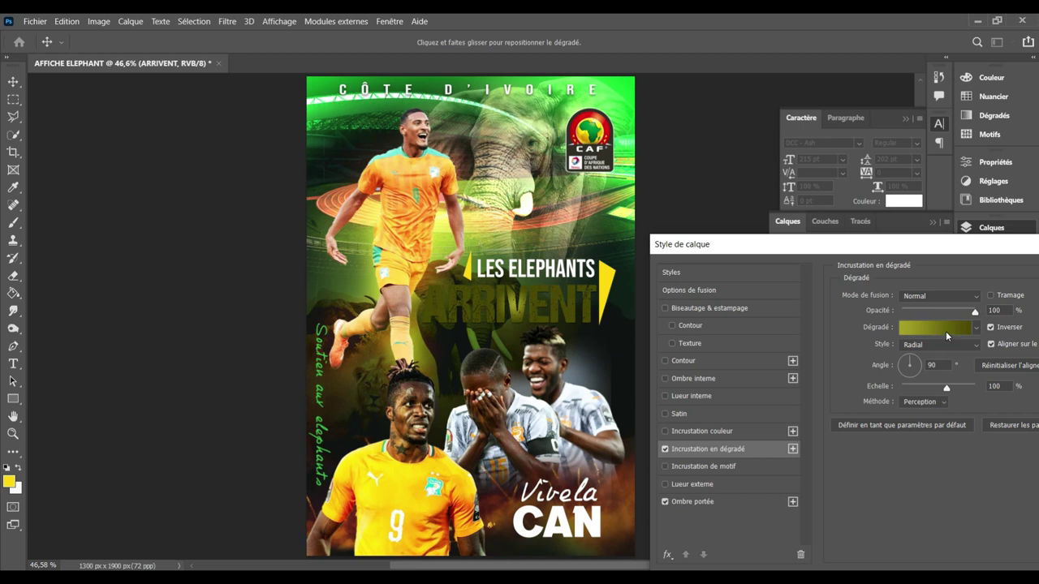
left_click(945, 331)
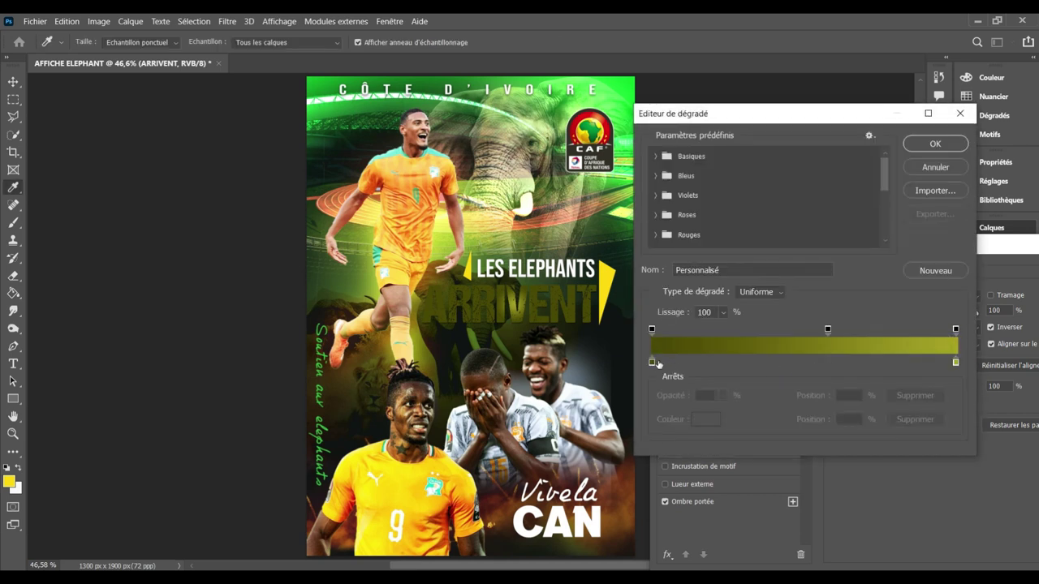
left_click(651, 361)
double_click(651, 361)
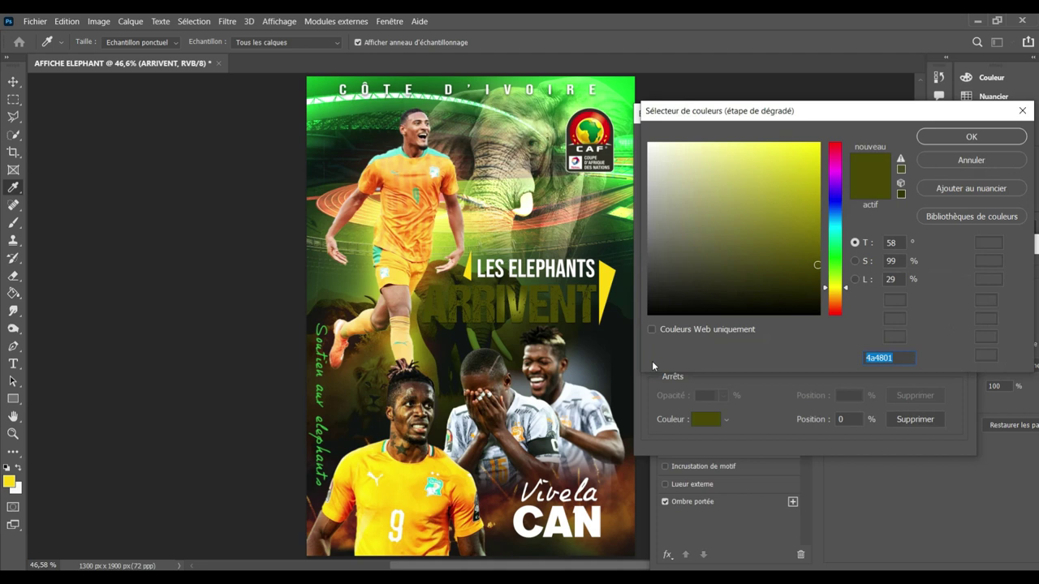
left_click(617, 149)
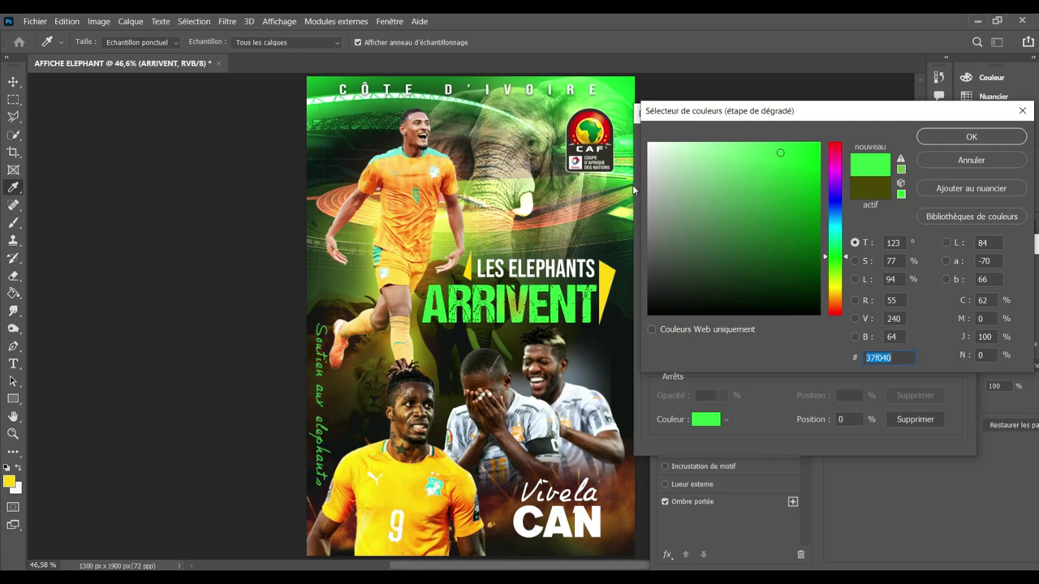
left_click(618, 86)
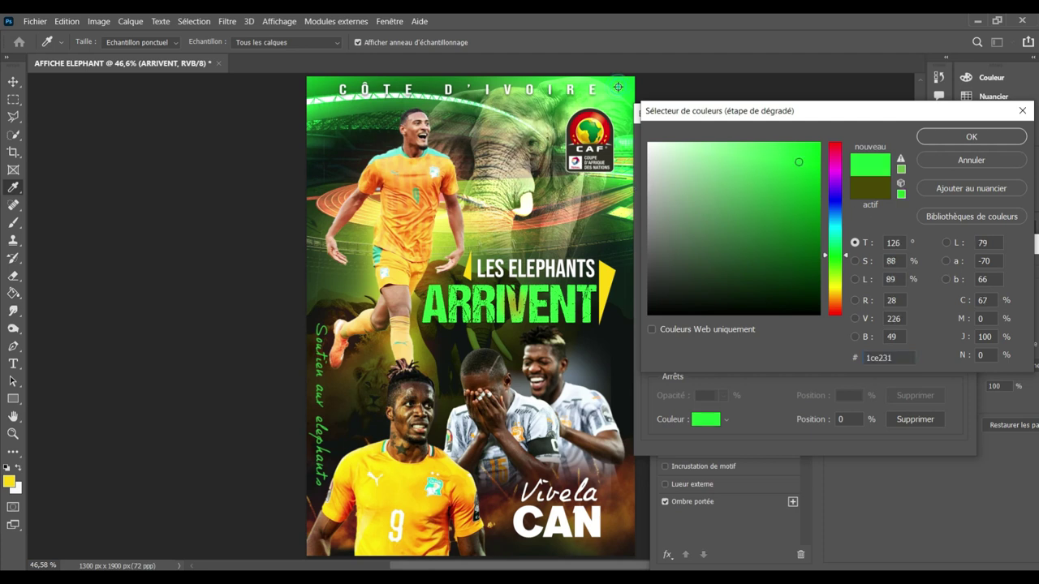
left_click(697, 213)
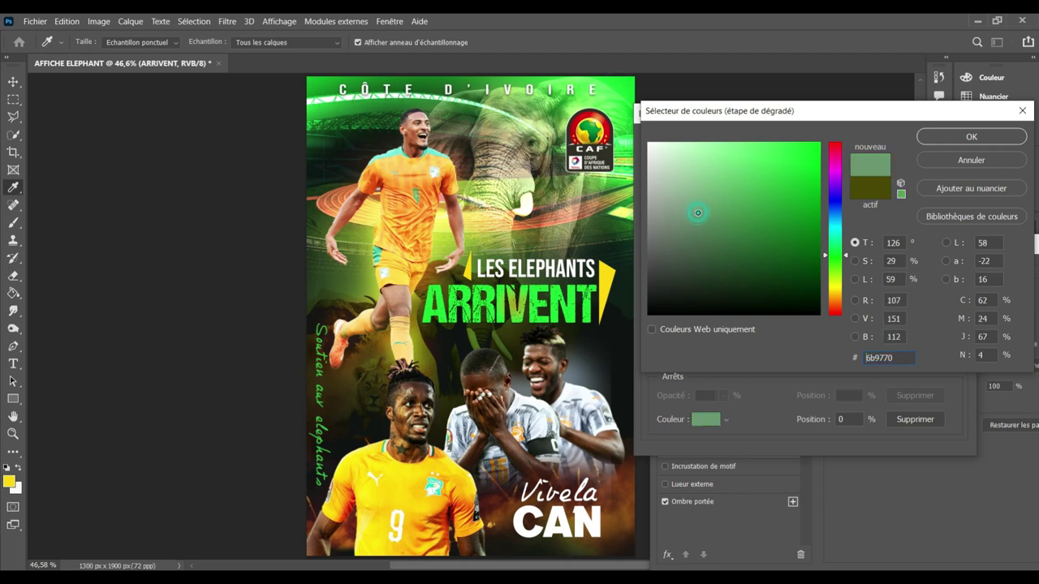
left_click(759, 223)
left_click(811, 230)
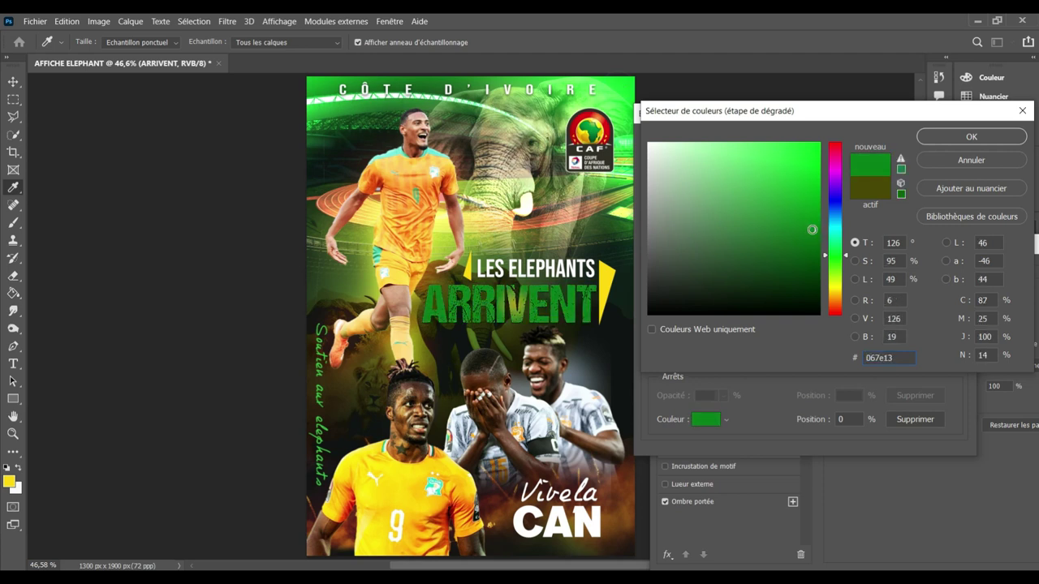
left_click(804, 173)
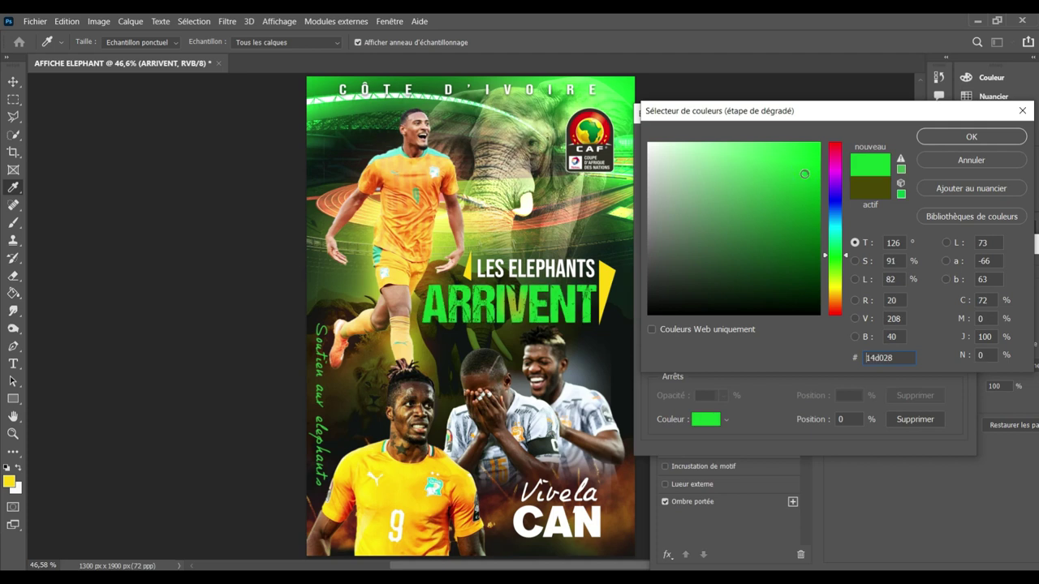
left_click(604, 97)
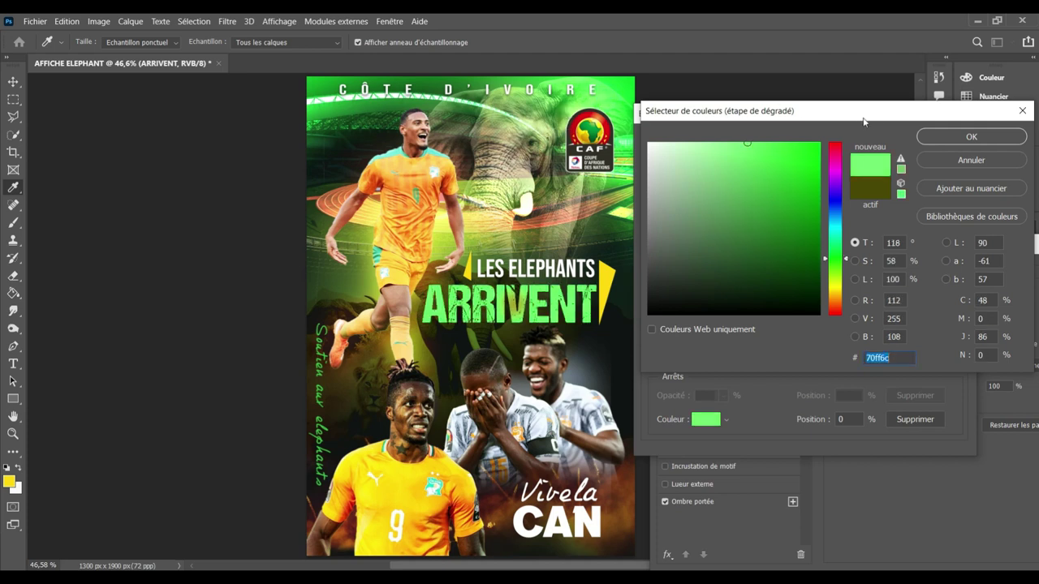
left_click(933, 137)
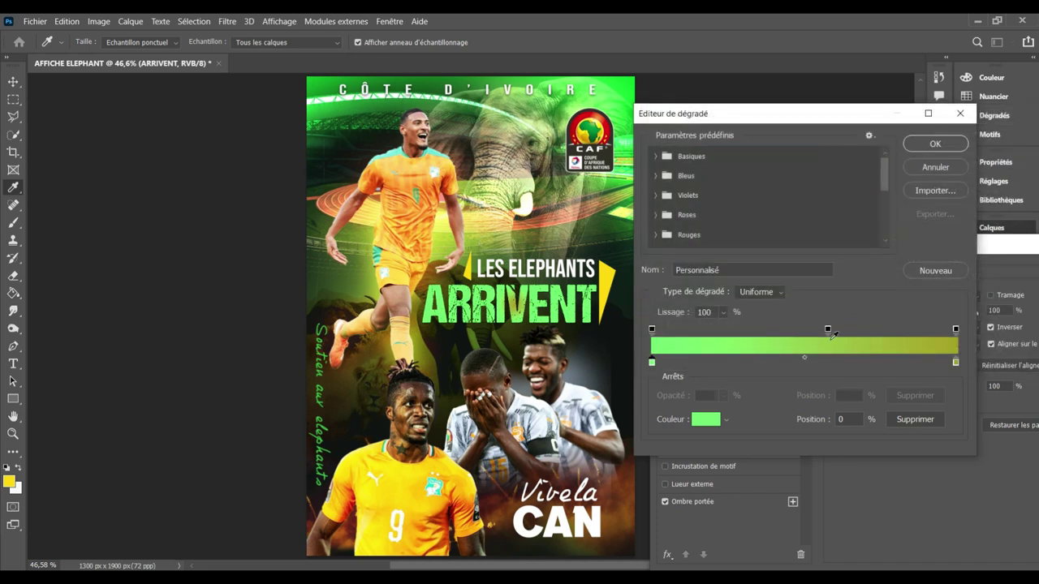
Step: Set the right gradient stop to yellow ffd200, sampled from the yellow jersey, and confirm
double_click(955, 362)
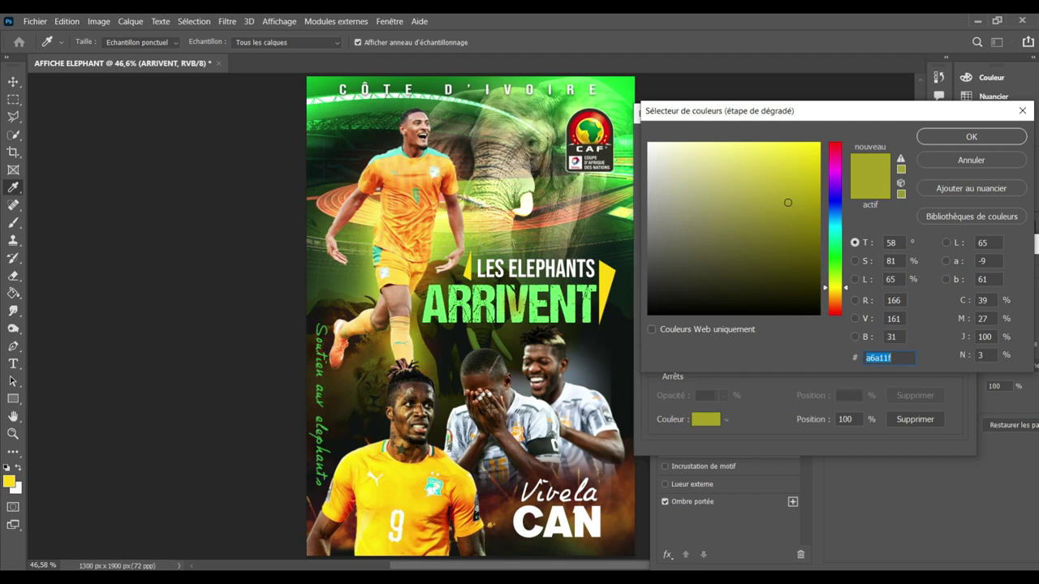
left_click(438, 468)
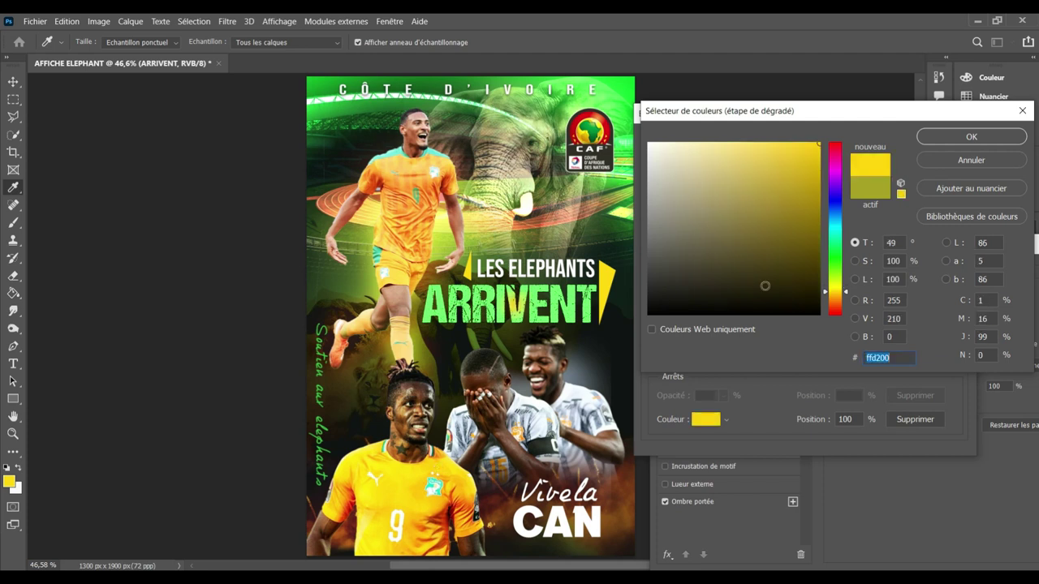
left_click(958, 140)
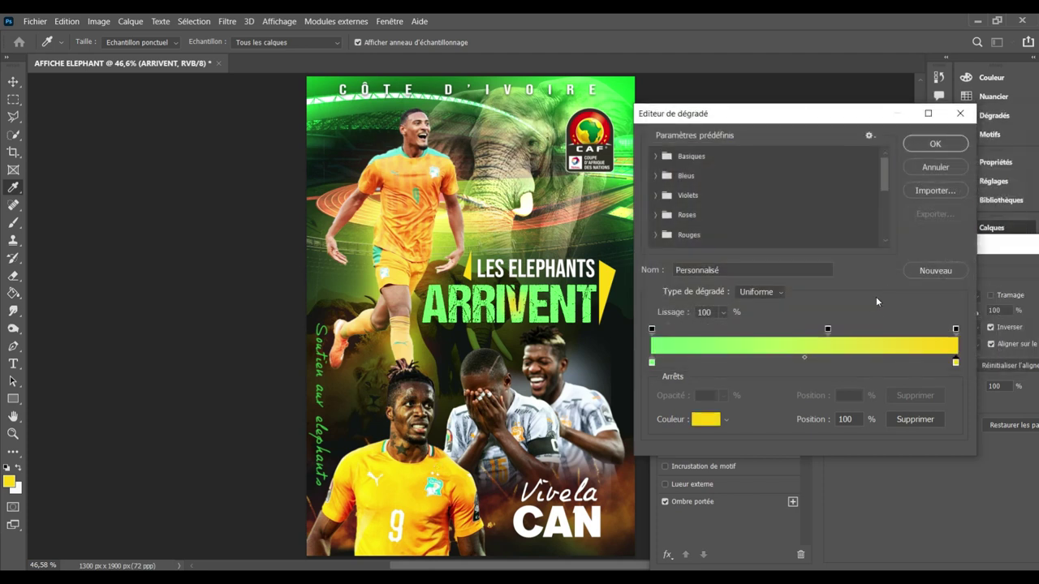
left_click(933, 146)
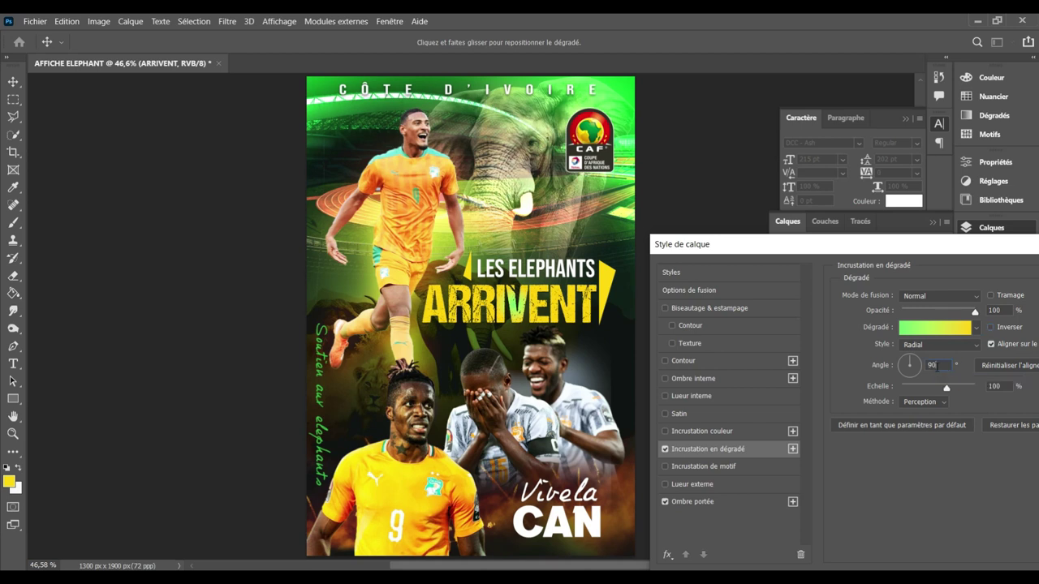
Step: Try a linear gradient overlay style, then switch it back to radial
left_click_drag(947, 388, 960, 392)
left_click(973, 347)
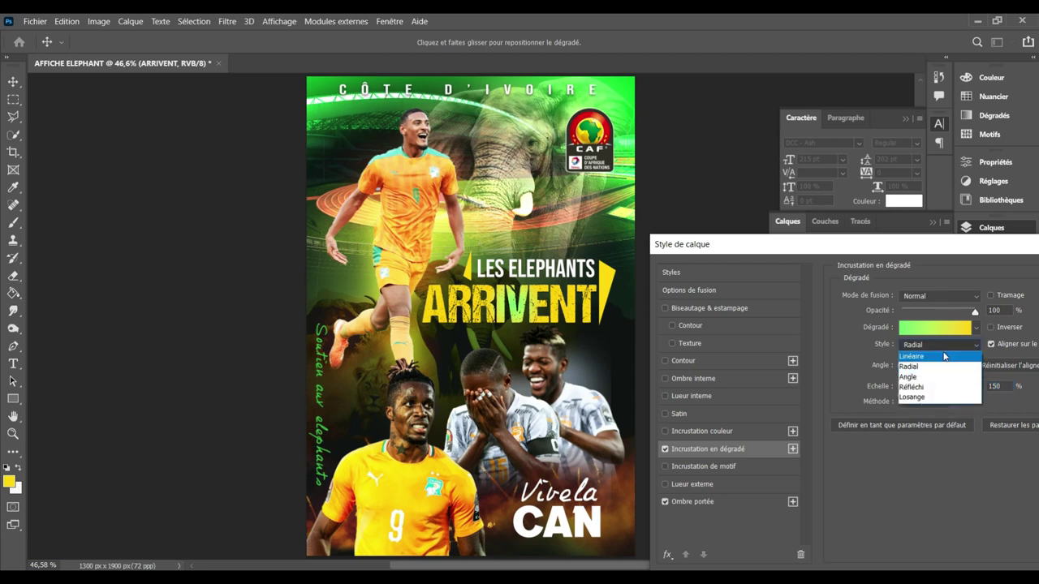
left_click(944, 353)
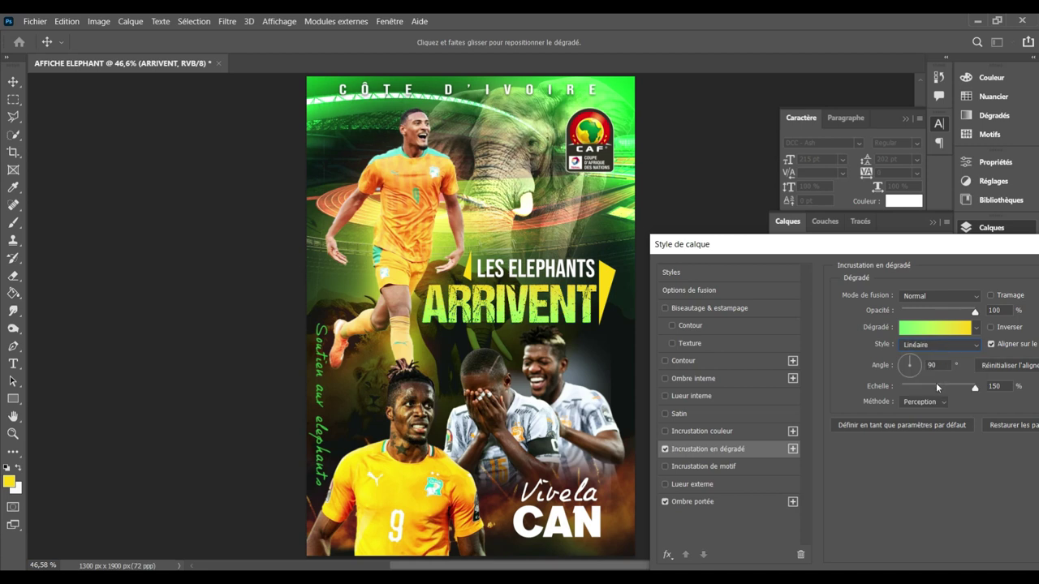
left_click(968, 347)
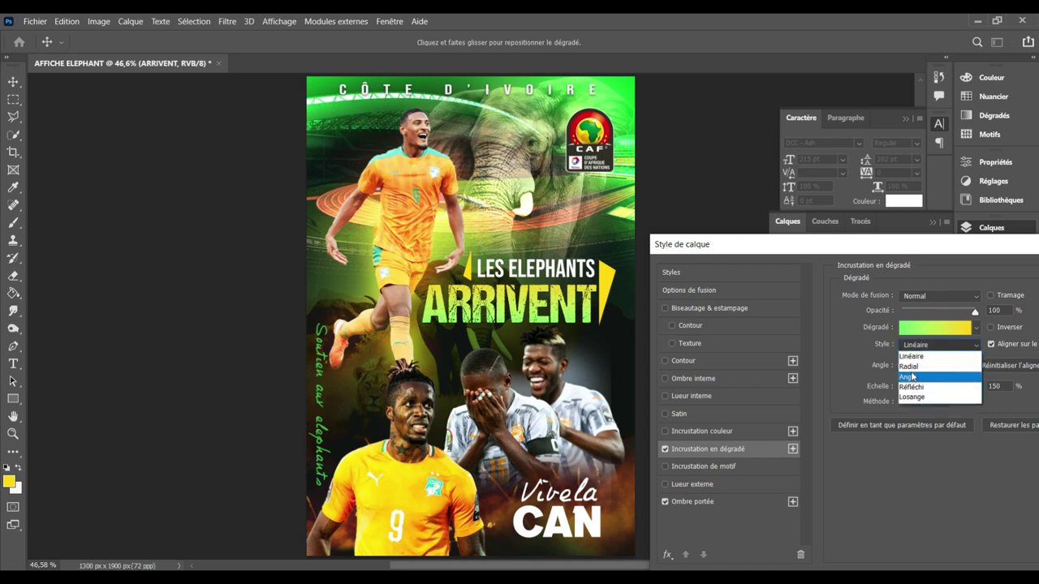
left_click(911, 367)
Step: Set the gradient overlay scale to 137%
left_click(974, 334)
type("123")
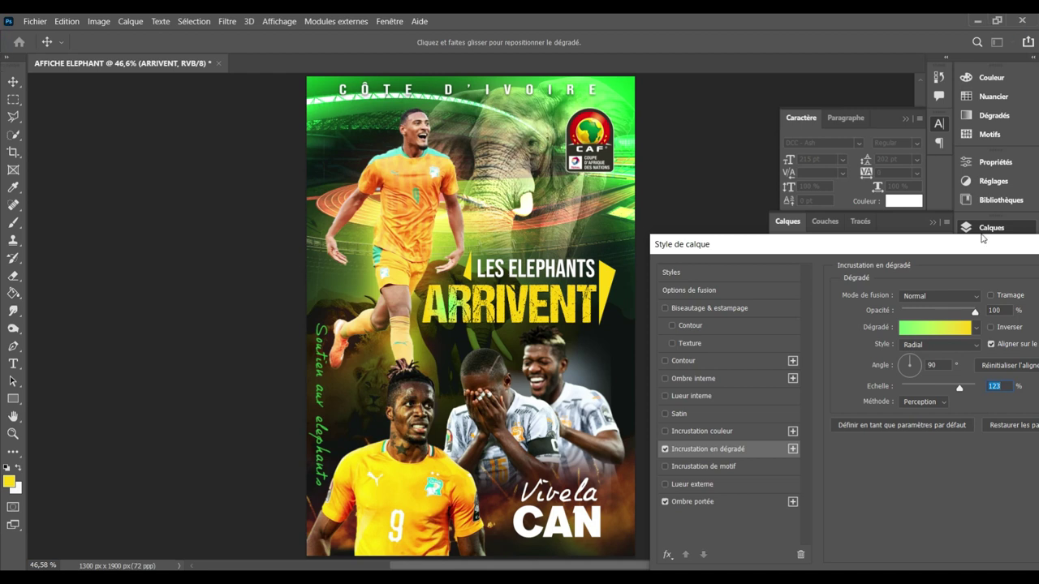
left_click(967, 386)
left_click(463, 328)
left_click_drag(502, 327, 493, 323)
Step: Toggle the gradient overlay off and on twice to compare, leaving it enabled
left_click(665, 450)
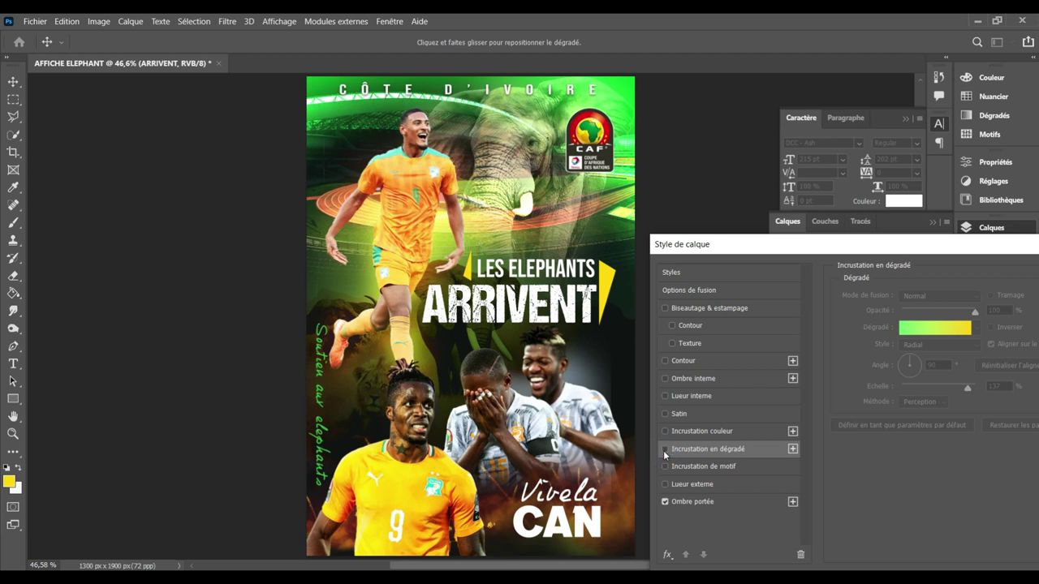
left_click(664, 450)
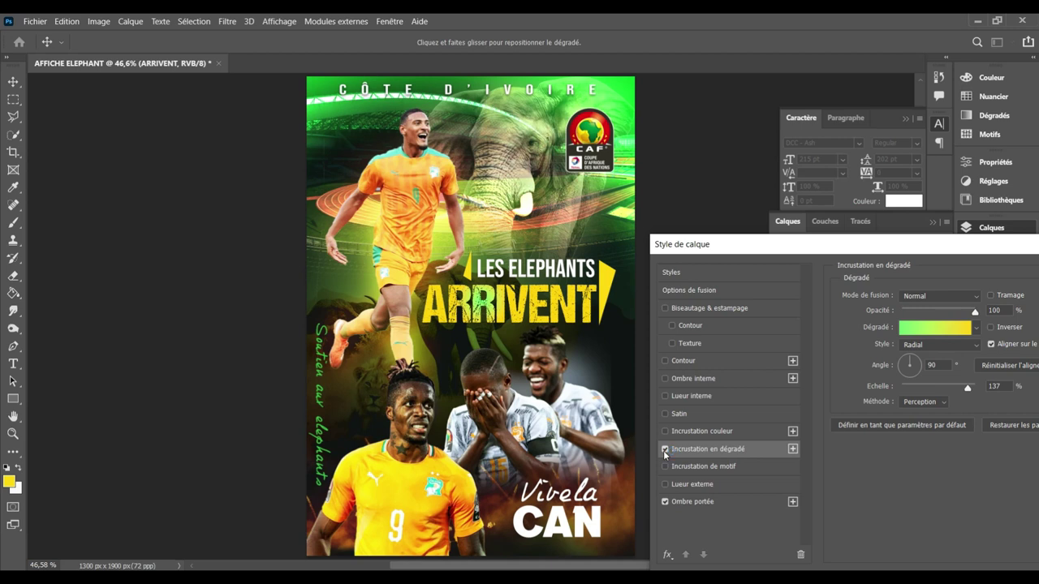
left_click(664, 450)
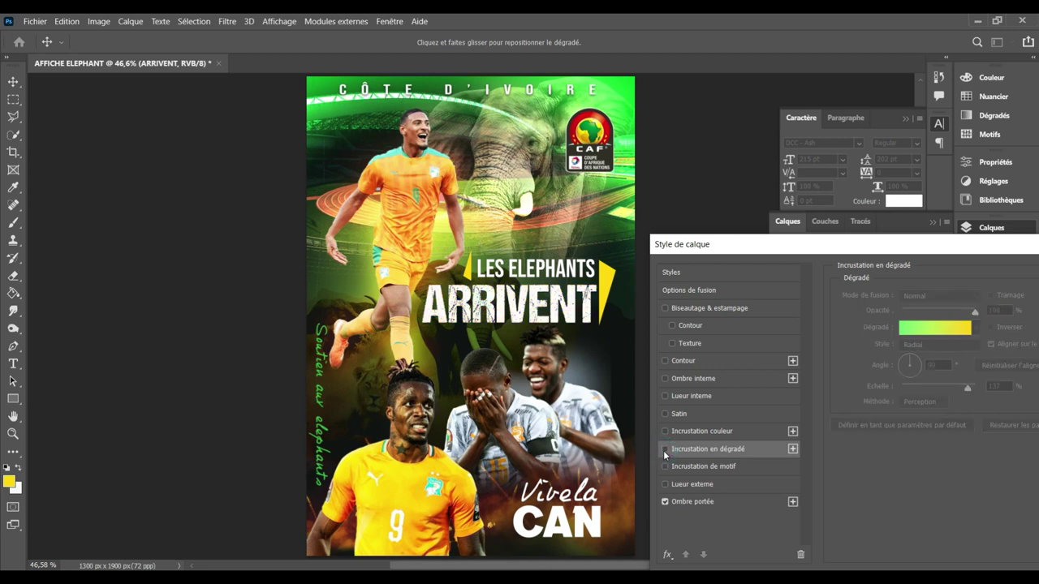
left_click(664, 450)
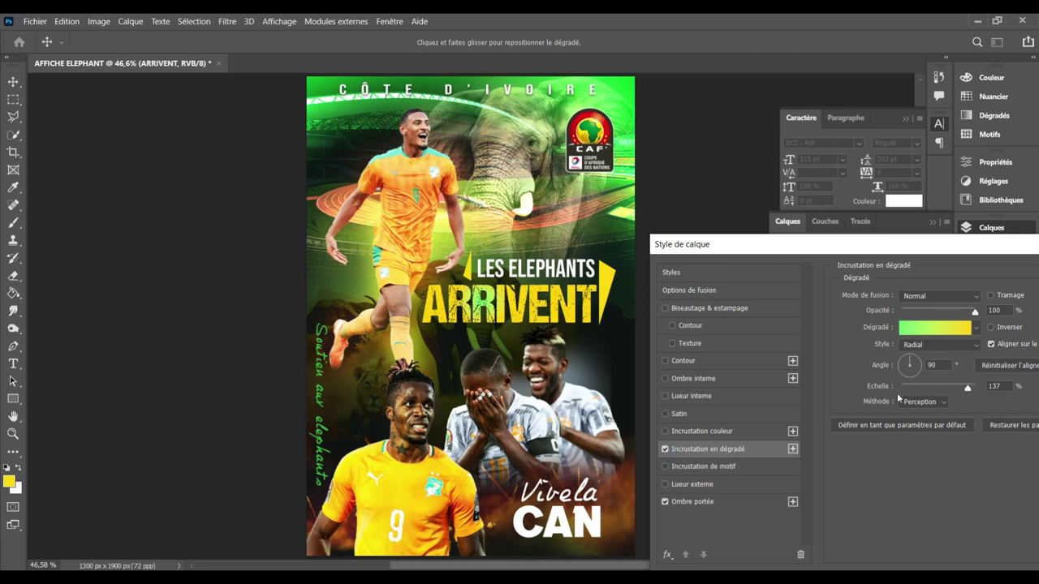
Step: Remove the gradient's middle opacity stop and discard a trial 54% colour stop
left_click(920, 332)
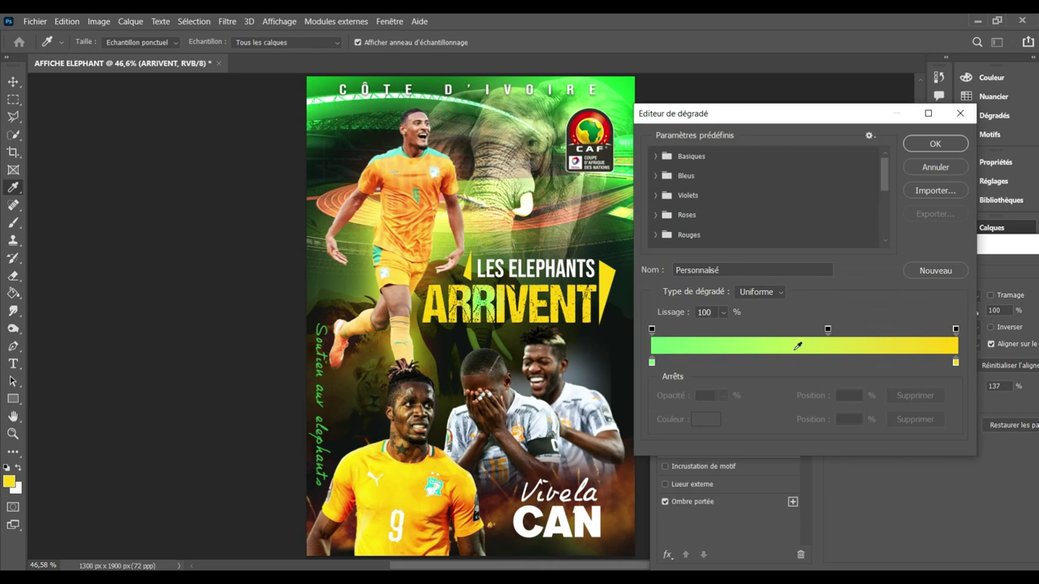
left_click_drag(828, 329, 821, 297)
left_click(816, 362)
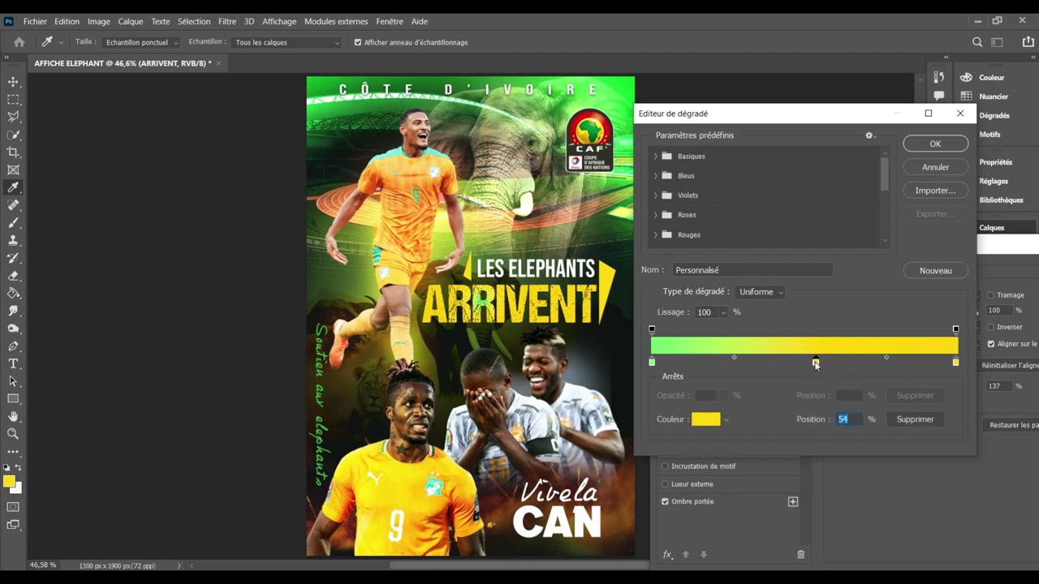
left_click_drag(816, 363, 818, 407)
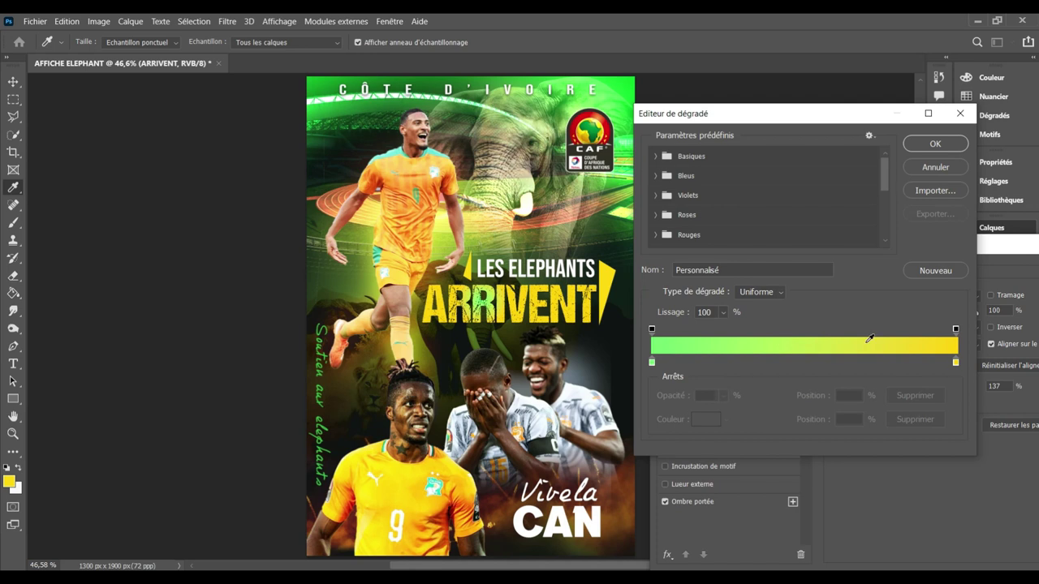
left_click(935, 143)
left_click(930, 332)
left_click(935, 144)
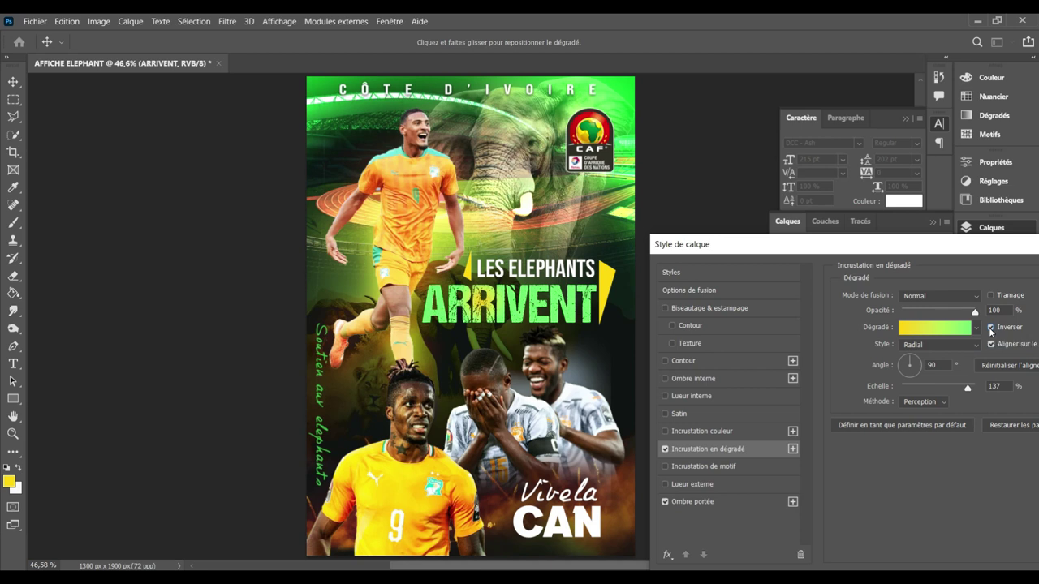
Step: Change the yellow end stop to green #208a2f sampled from the ARRIVENT text
left_click(938, 328)
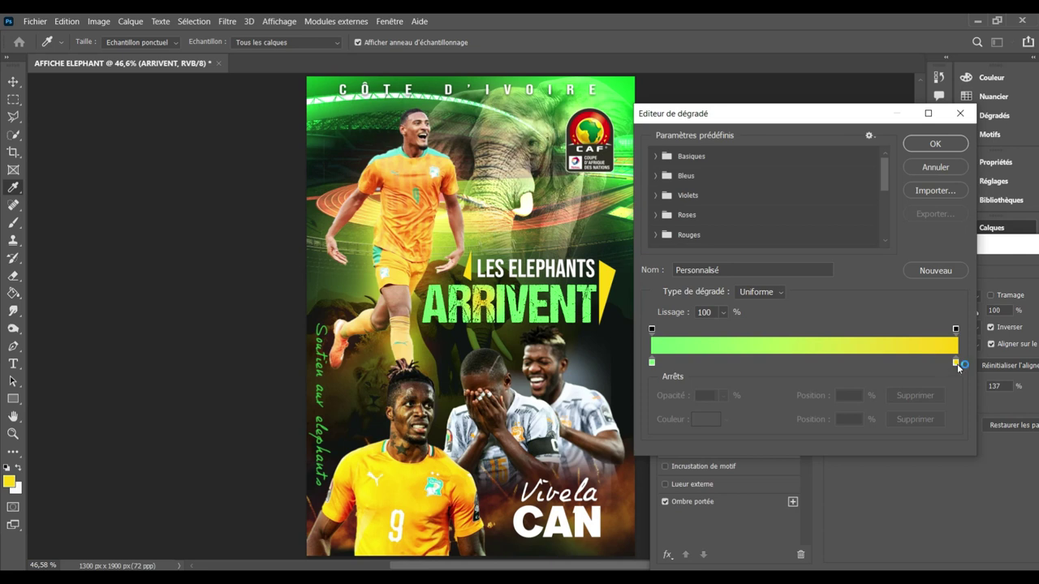
double_click(955, 364)
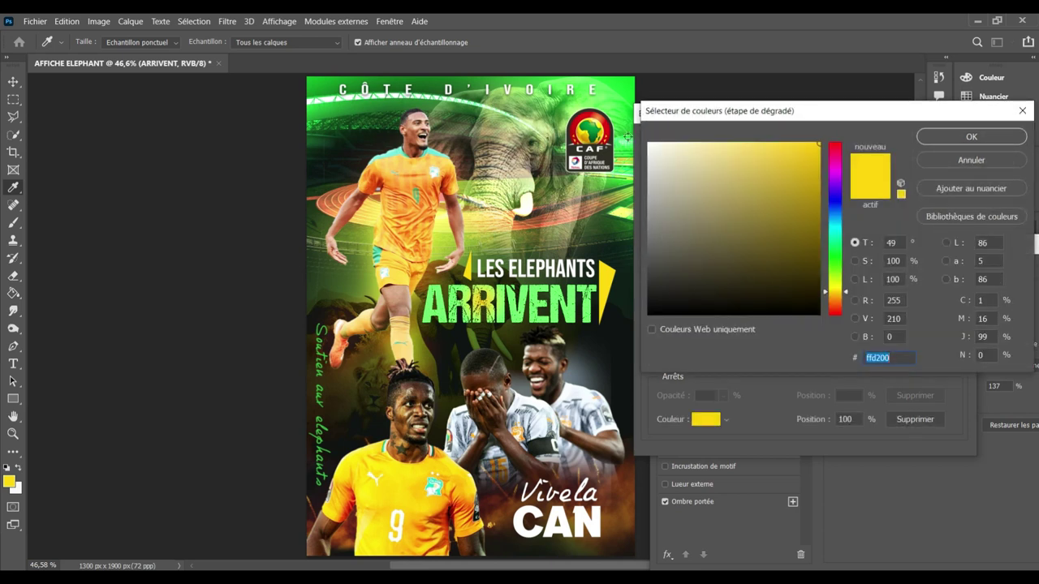
left_click(584, 304)
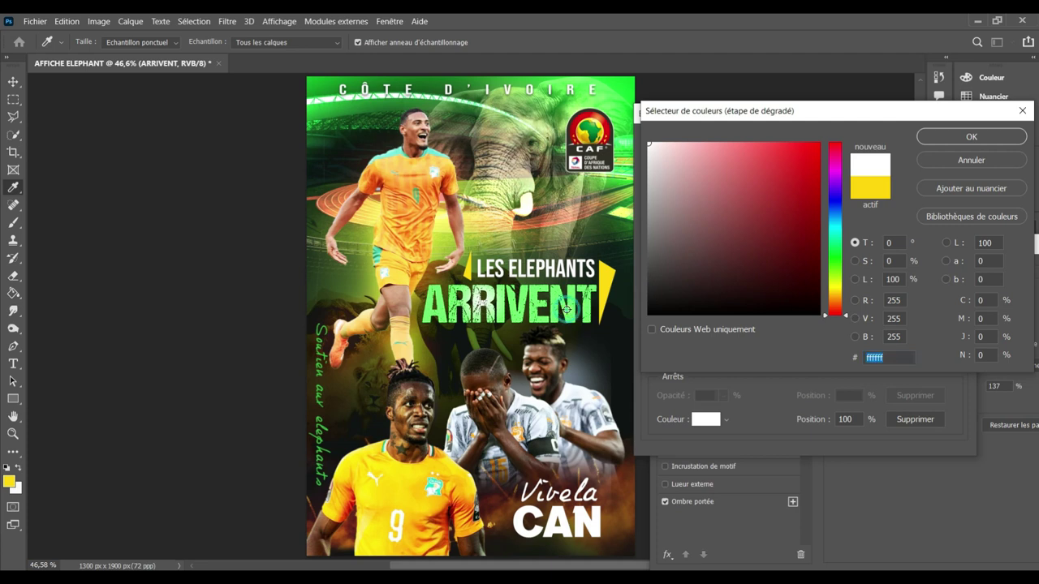
left_click(617, 100)
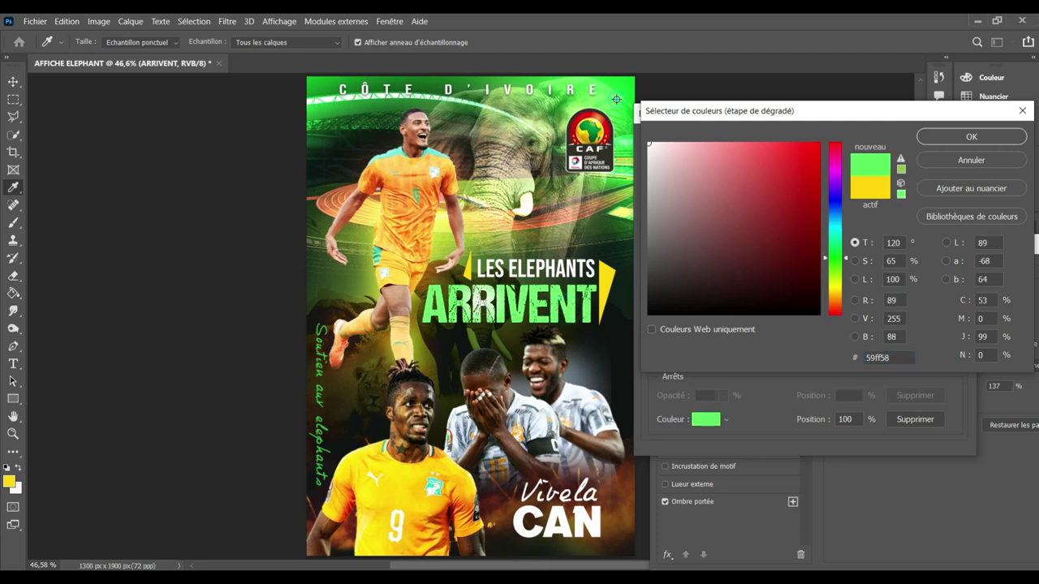
left_click(795, 194)
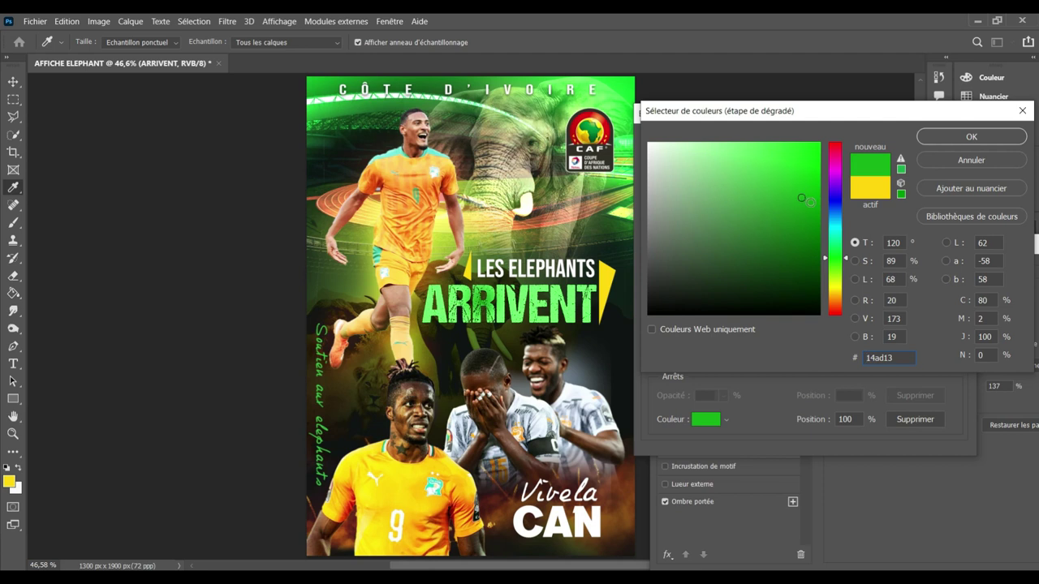
left_click(819, 209)
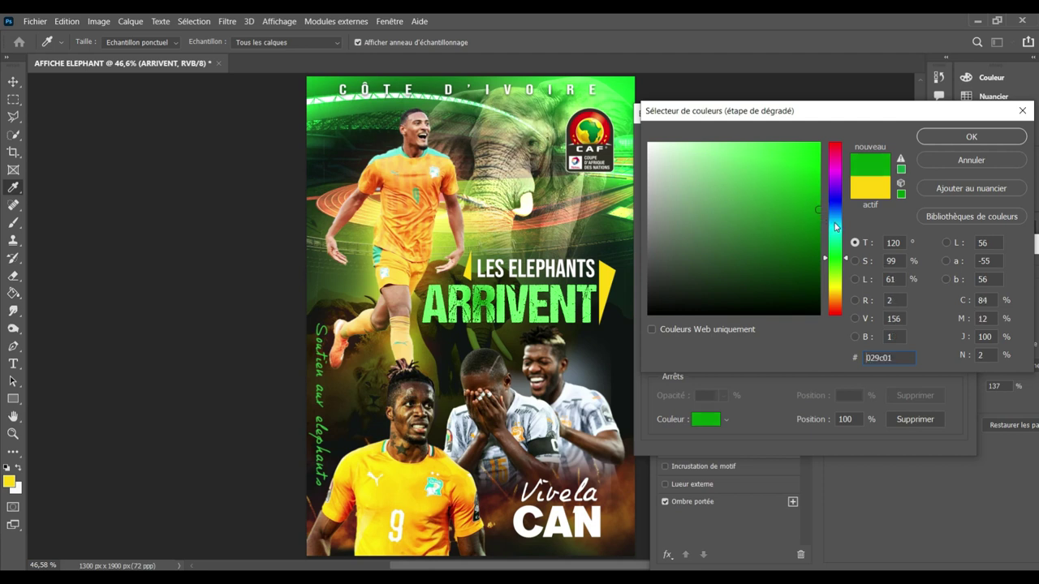
left_click(831, 215)
left_click_drag(831, 215, 832, 197)
left_click(791, 193)
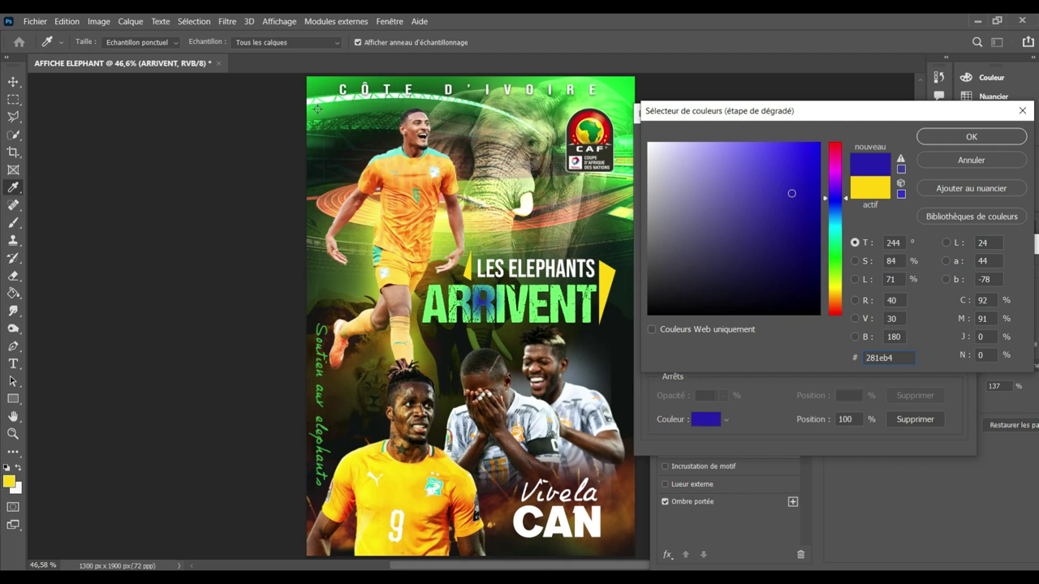
left_click(483, 301)
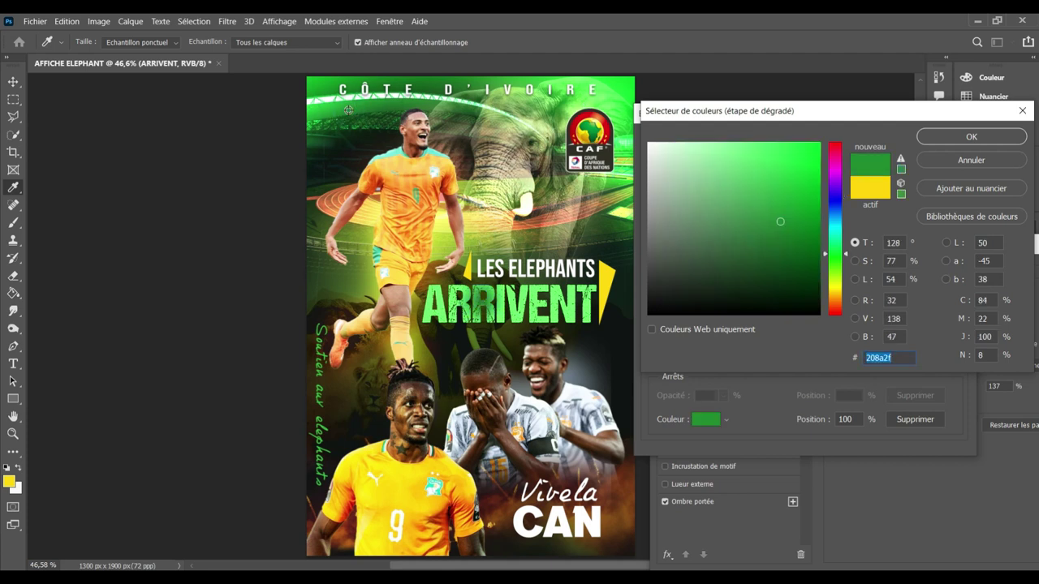
left_click(966, 139)
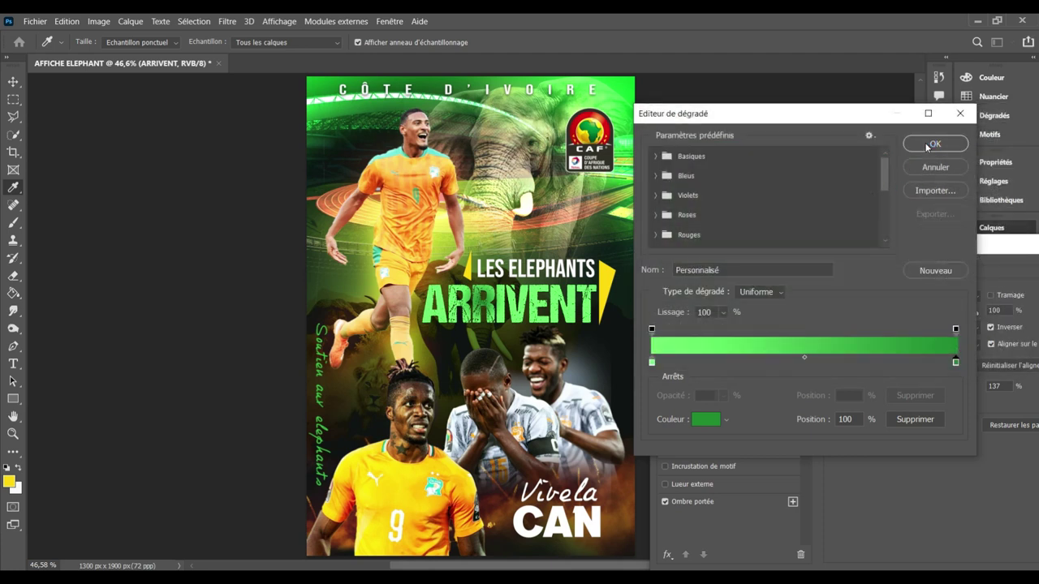
Step: Commit the green gradient and drop shadow without a bevel, then collapse the Character and Layers panels
left_click(927, 145)
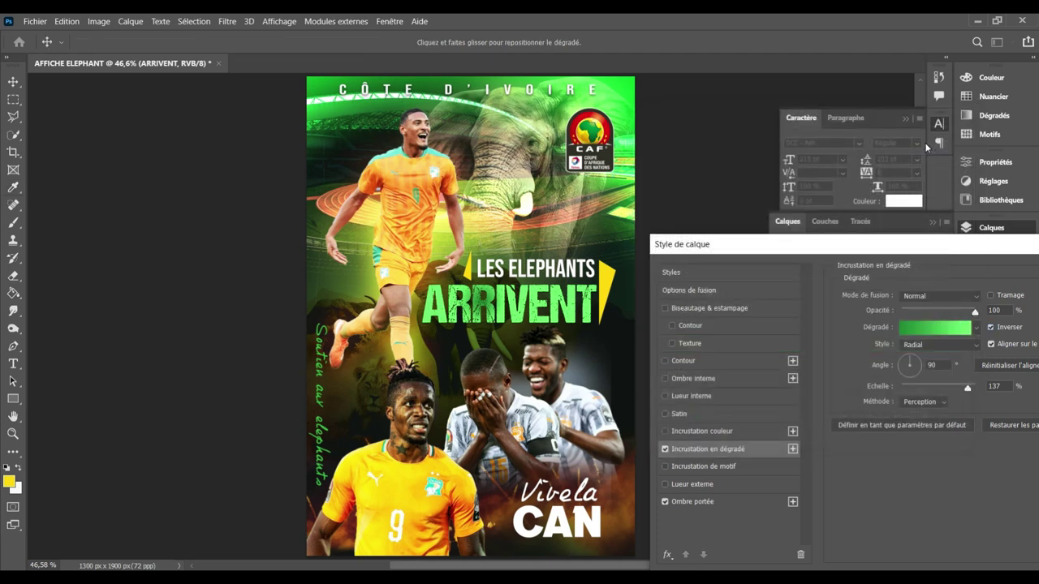
left_click(665, 308)
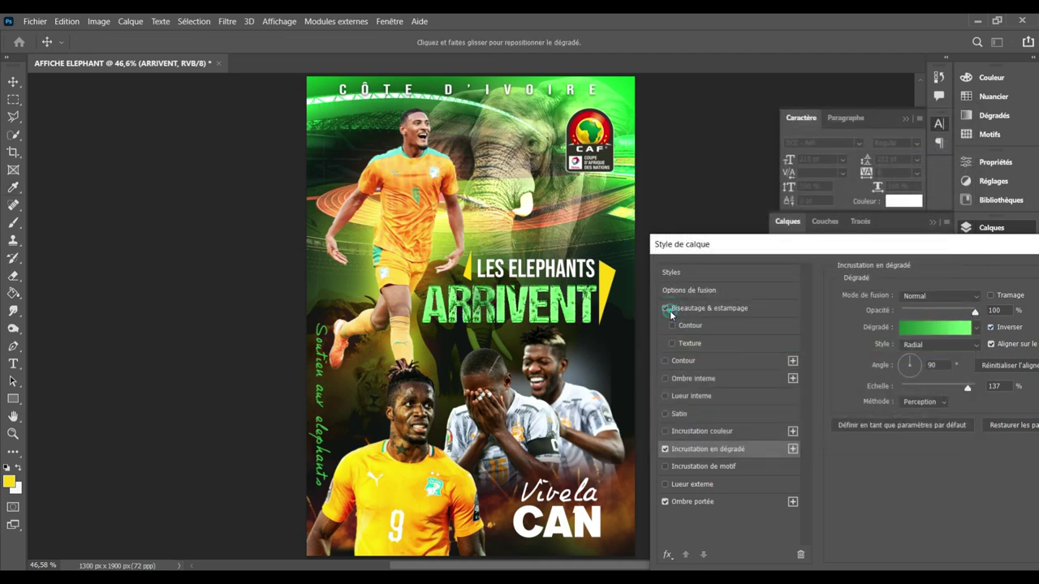
left_click(666, 308)
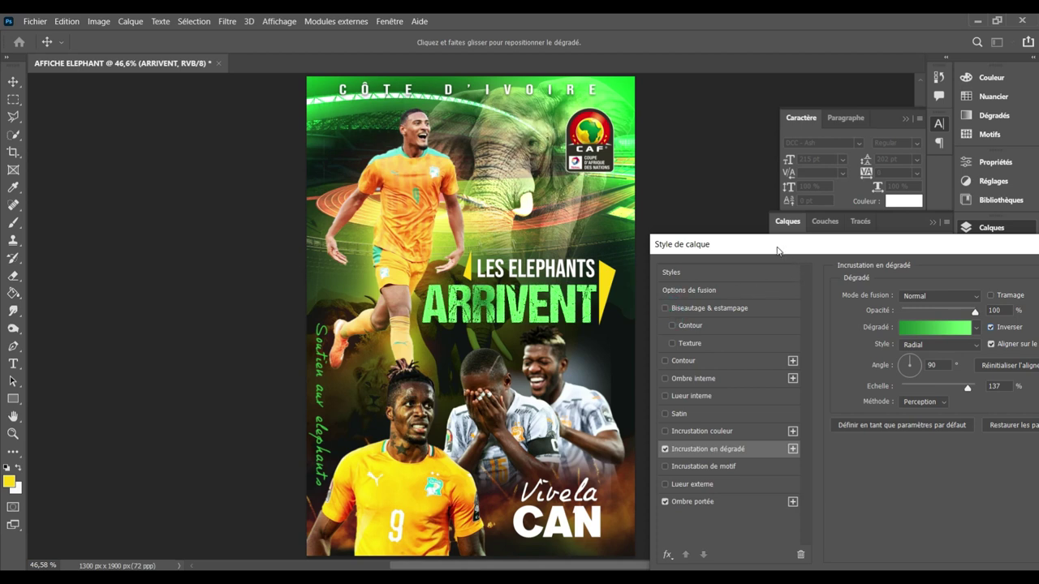
left_click_drag(774, 241, 658, 241)
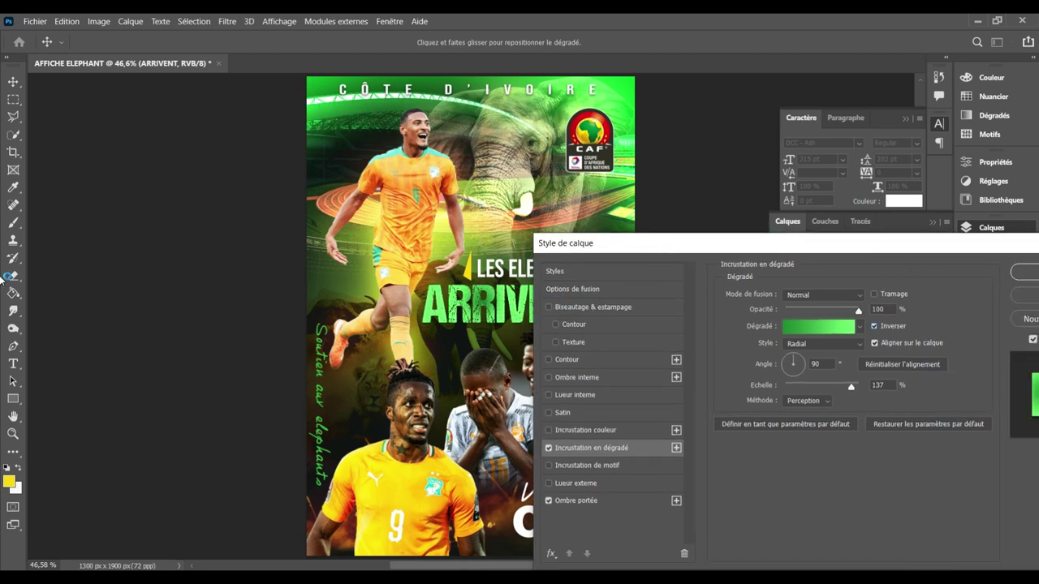
left_click(1024, 272)
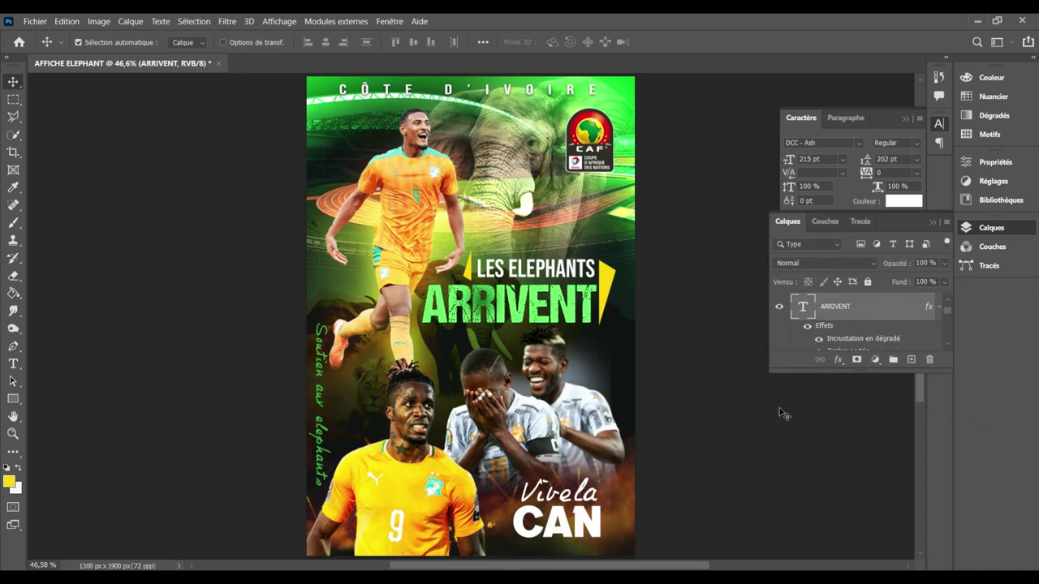
left_click(768, 276)
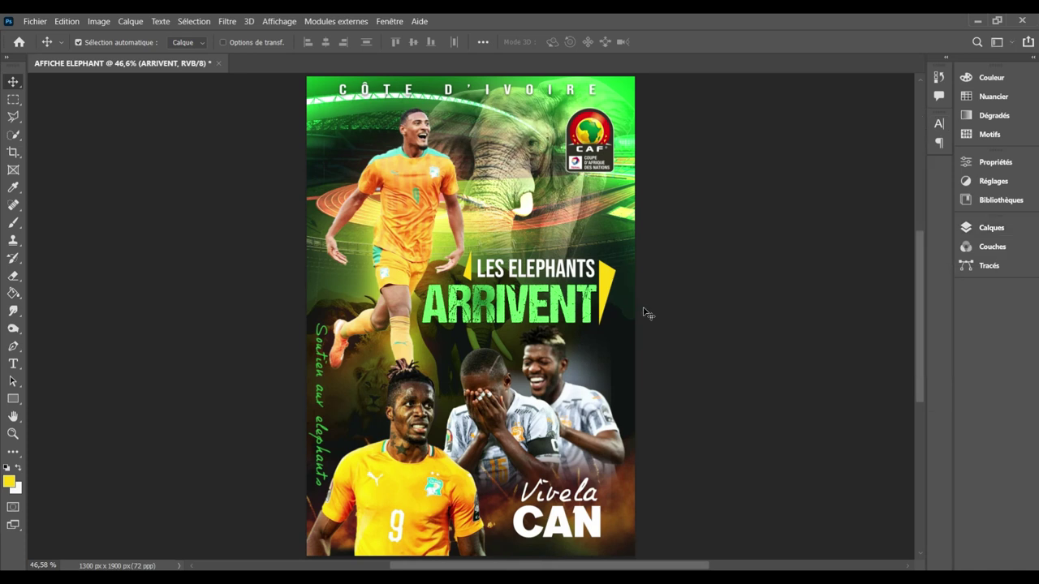